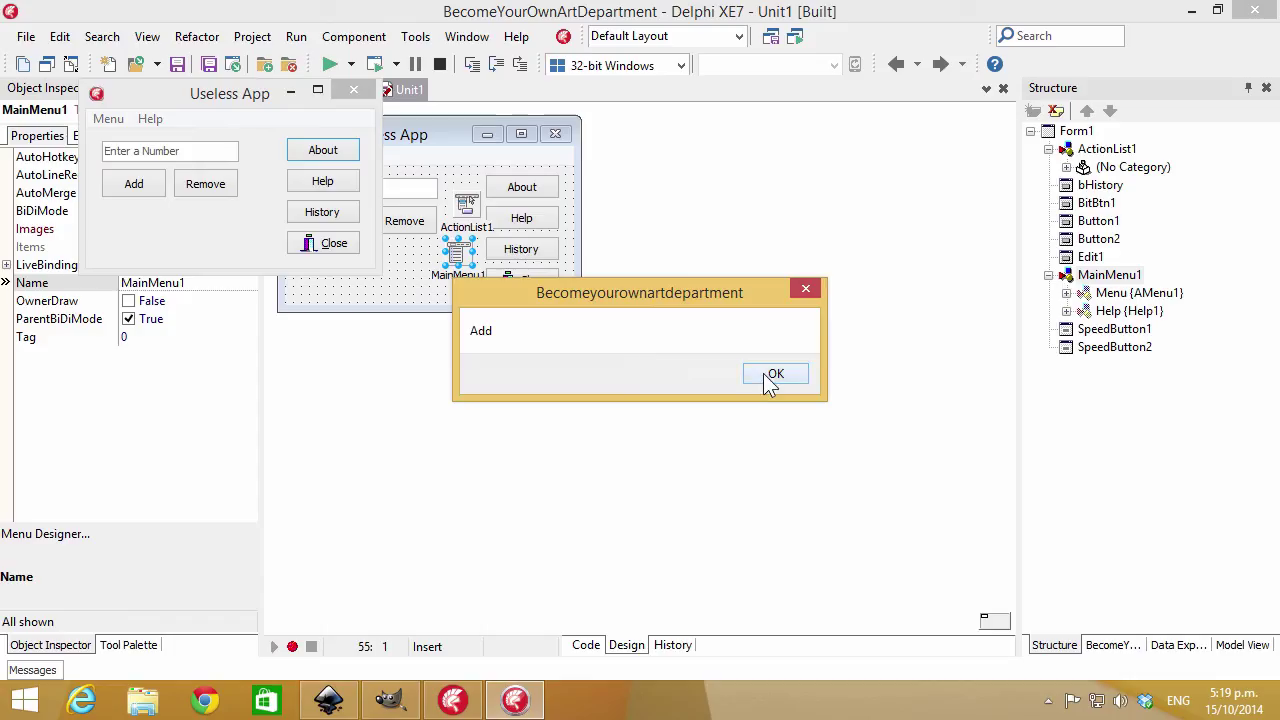
Test the running Useless App: dismiss the Add message, view the About text and the History message, and close the app
{"action": "left_click", "coordinate": [766, 378]}
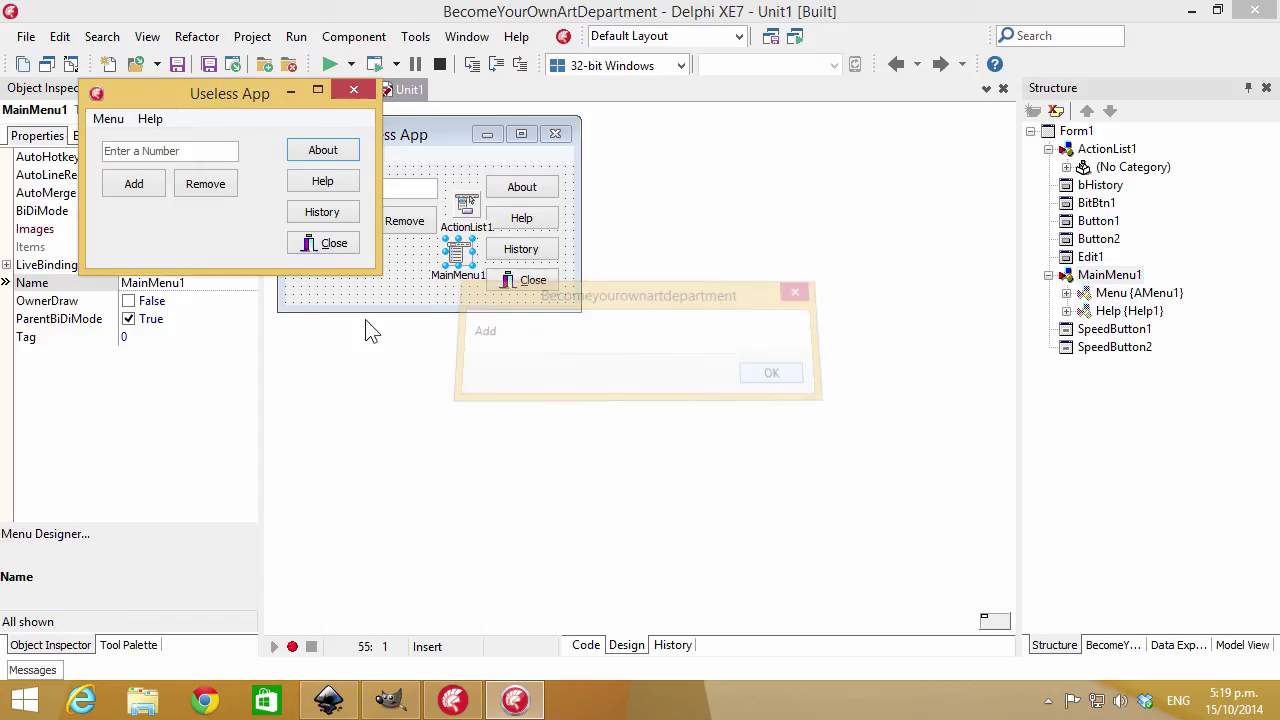
{"action": "left_click", "coordinate": [327, 153]}
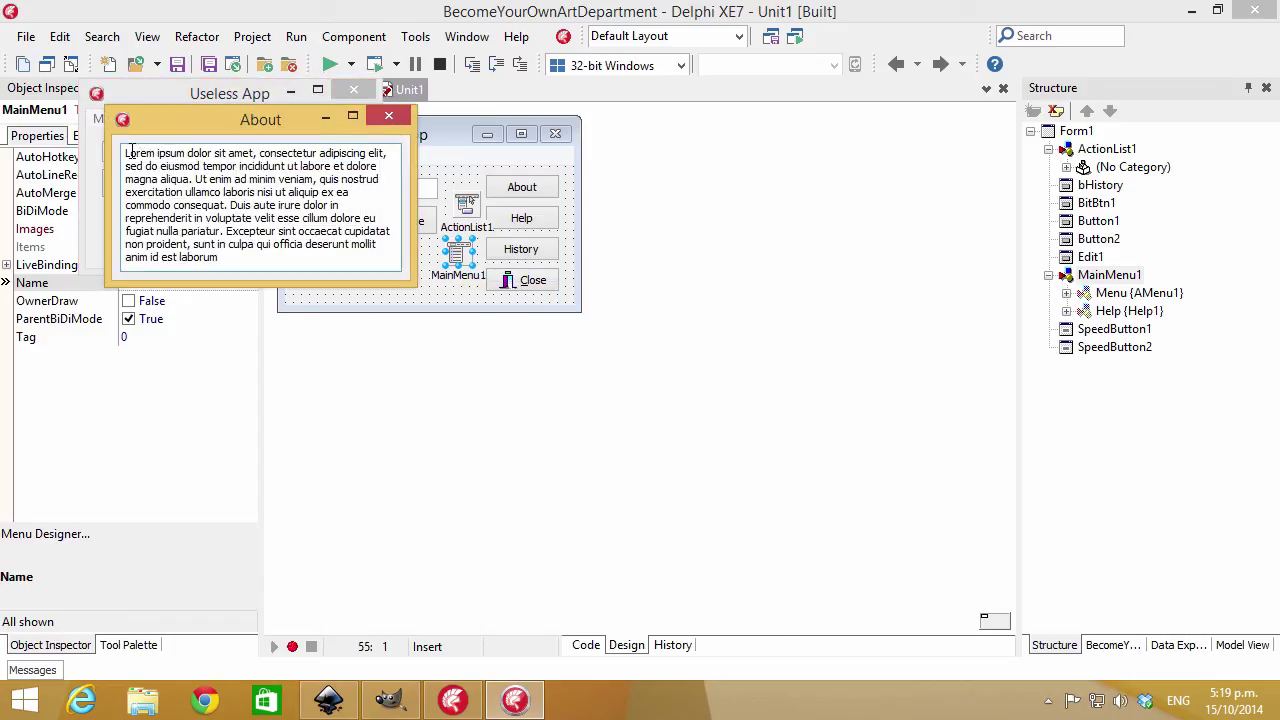
{"action": "left_click_drag", "start_coordinate": [126, 157], "coordinate": [239, 175]}
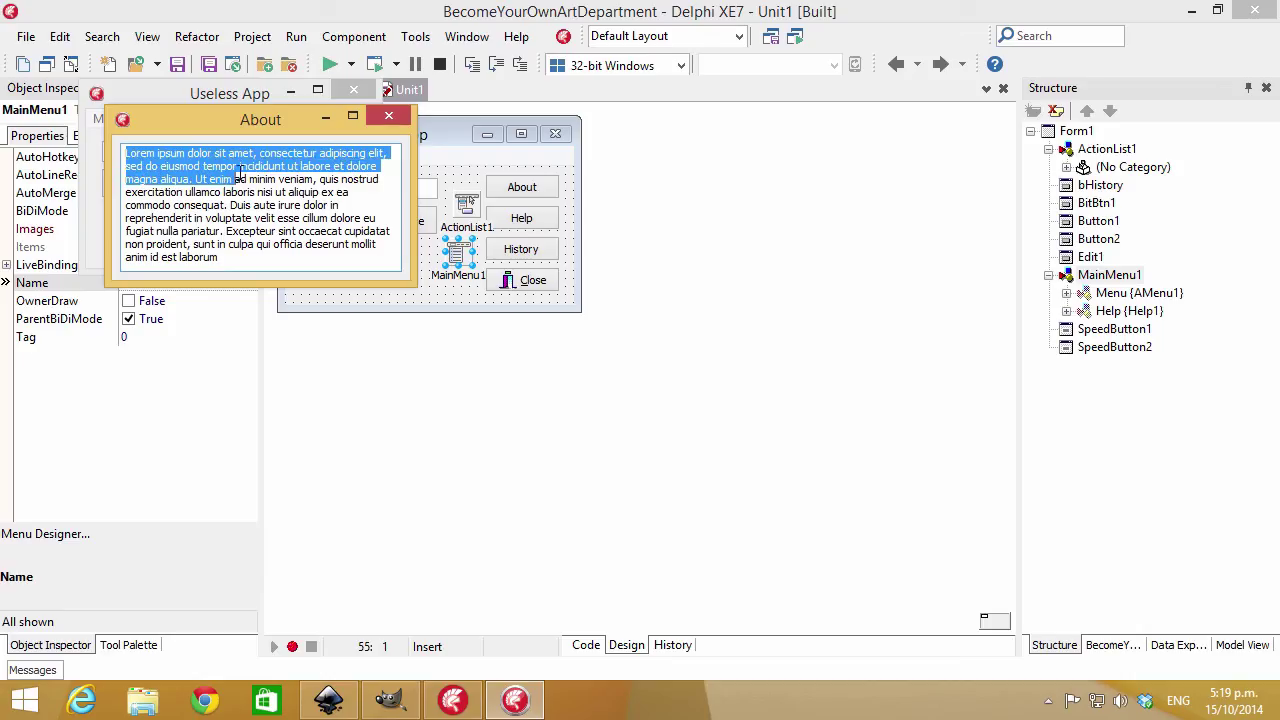
{"action": "left_click", "coordinate": [390, 117]}
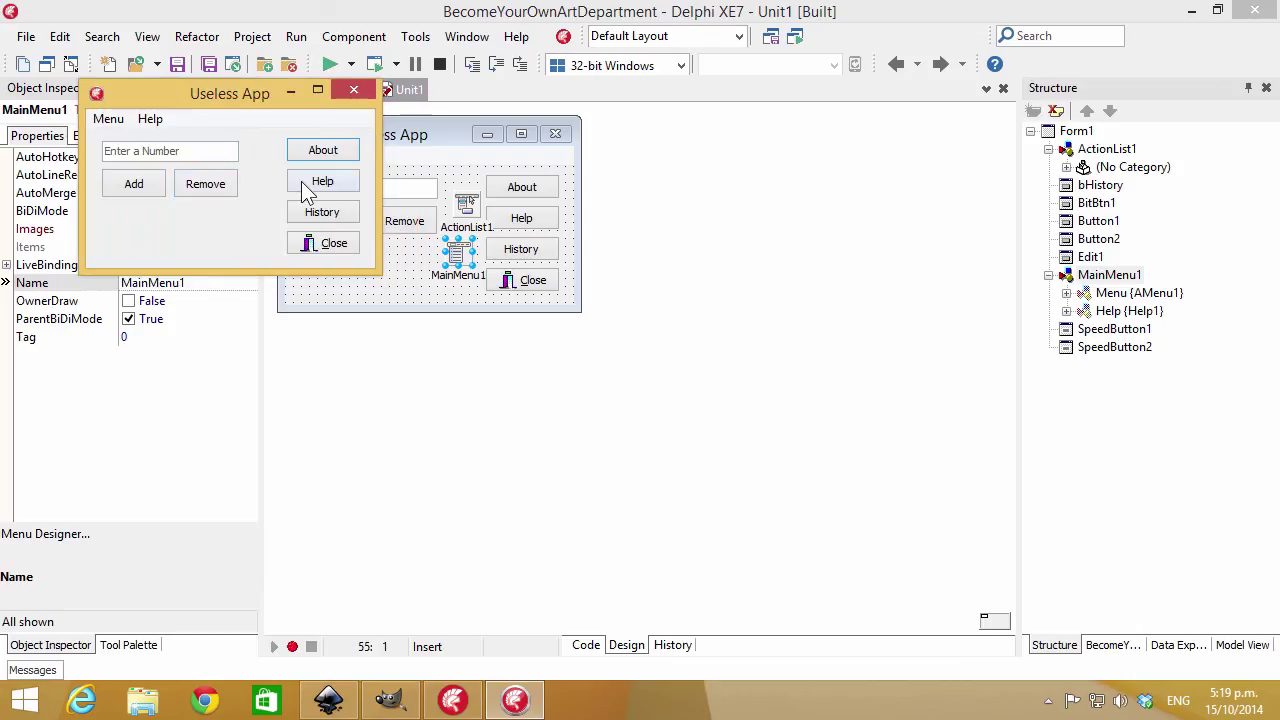
{"action": "left_click", "coordinate": [346, 217]}
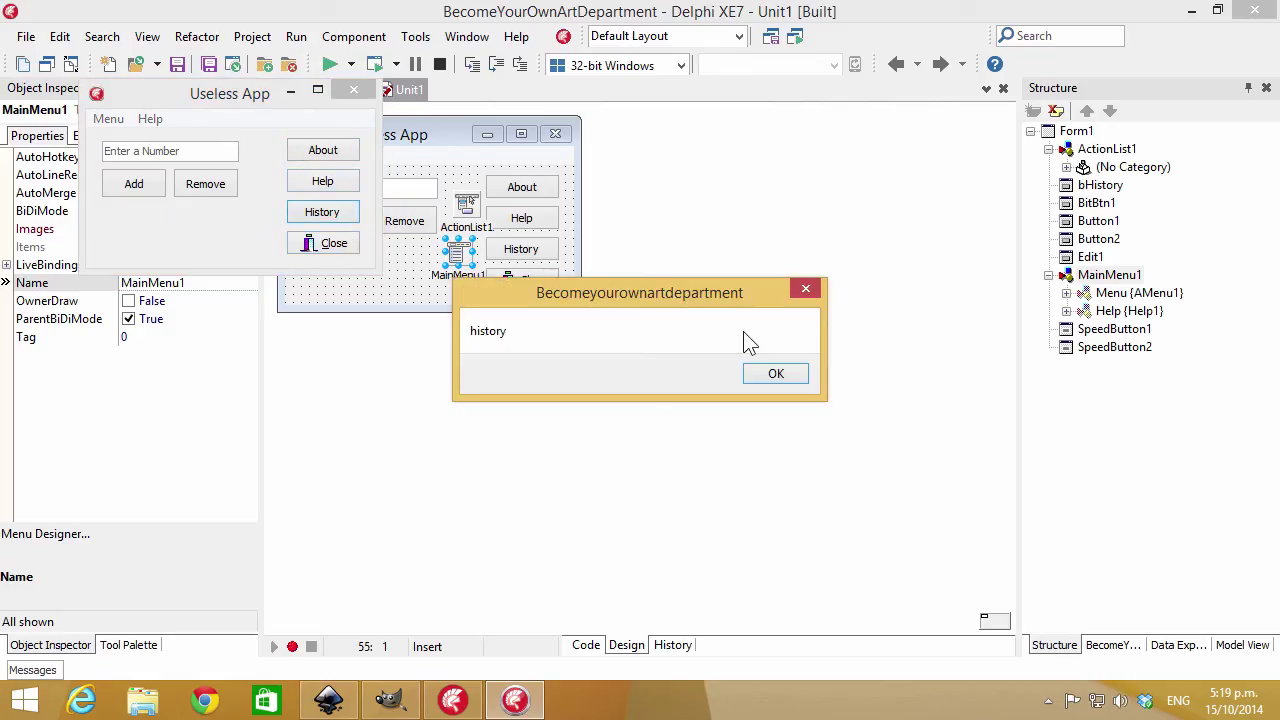
{"action": "left_click", "coordinate": [777, 373]}
{"action": "left_click", "coordinate": [336, 246]}
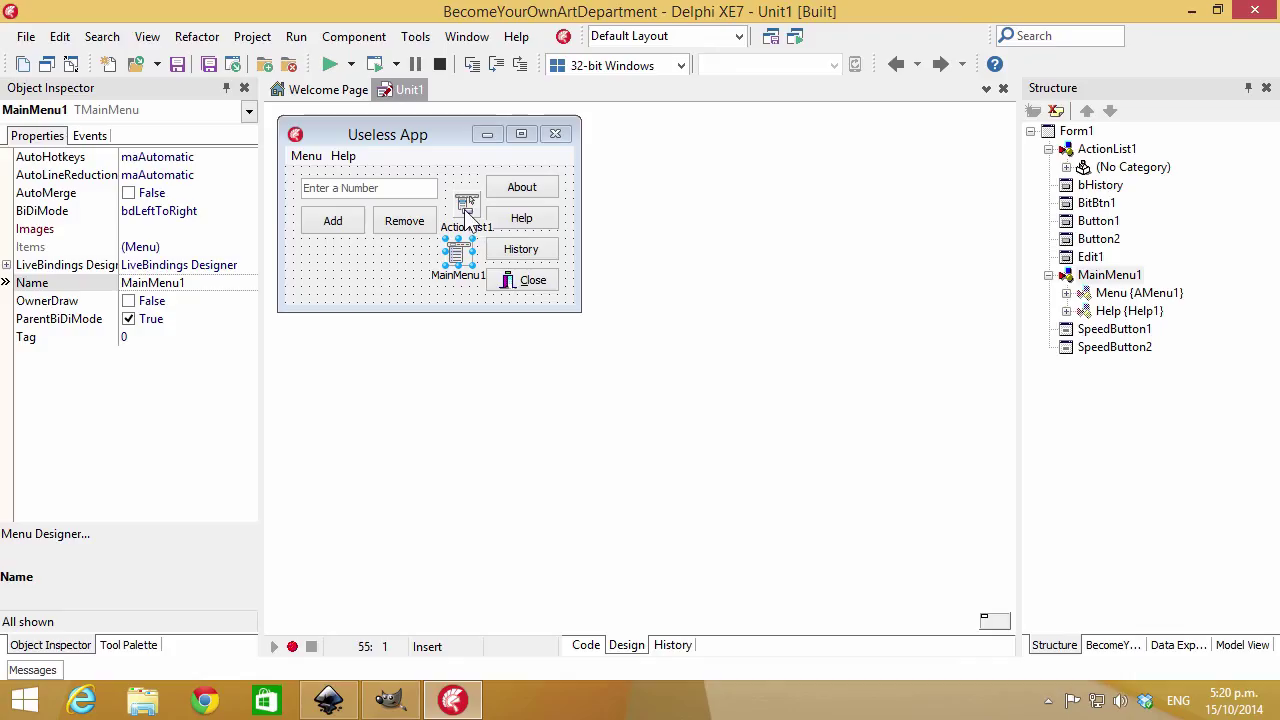
Examine the form's components in the designer, including the Close button with its icon
{"action": "left_click", "coordinate": [420, 262]}
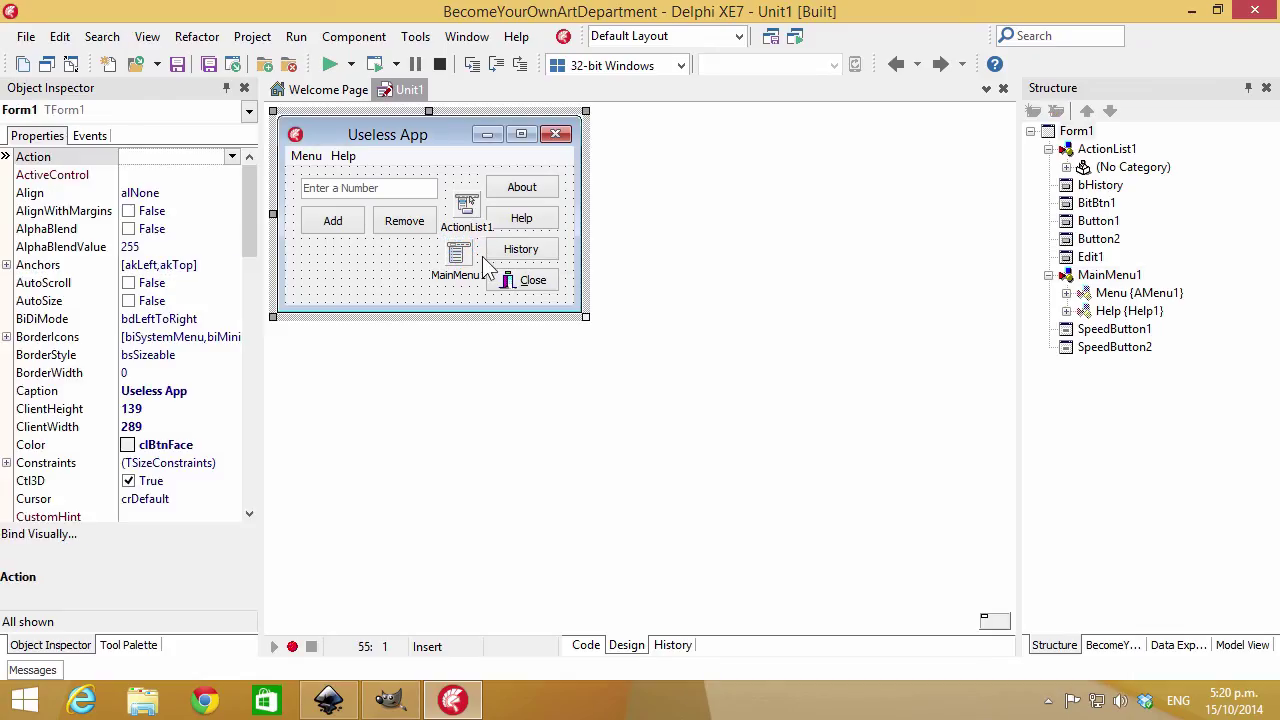
{"action": "left_click", "coordinate": [509, 283]}
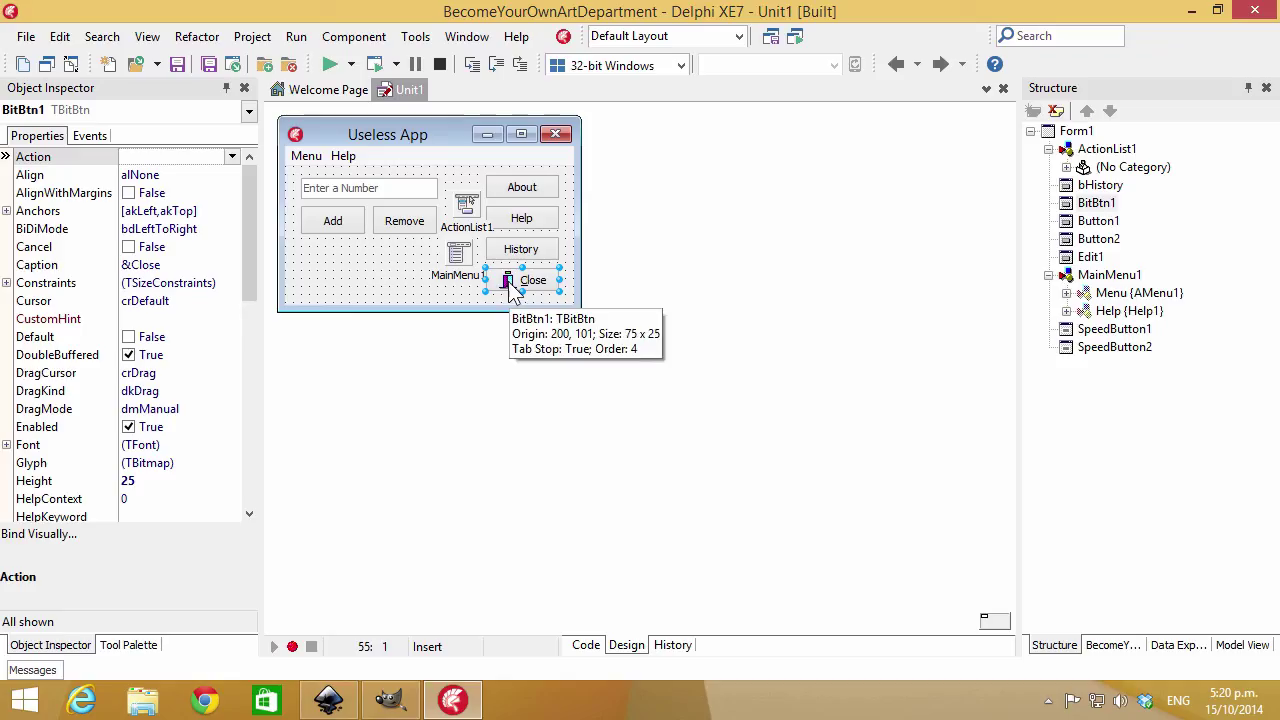
{"action": "left_click", "coordinate": [381, 266]}
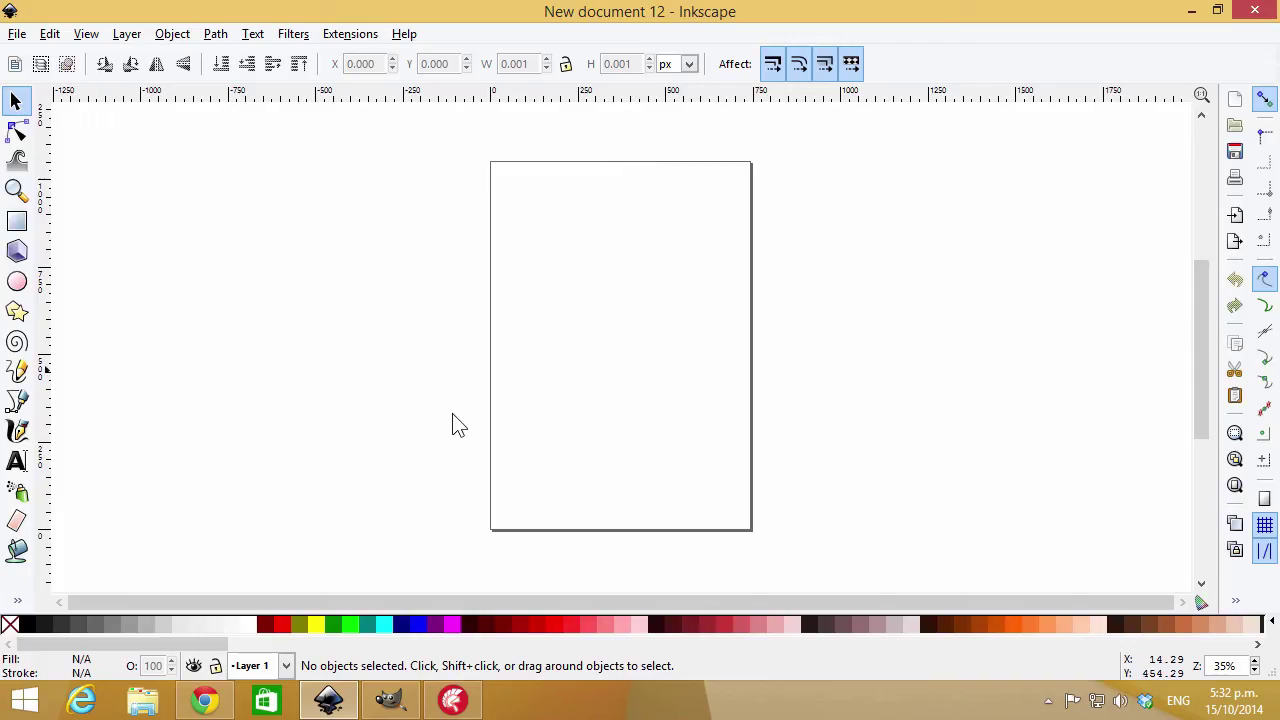
Switch to Chrome to view the Inkscape website, and minimize the browser
{"action": "left_click", "coordinate": [205, 700]}
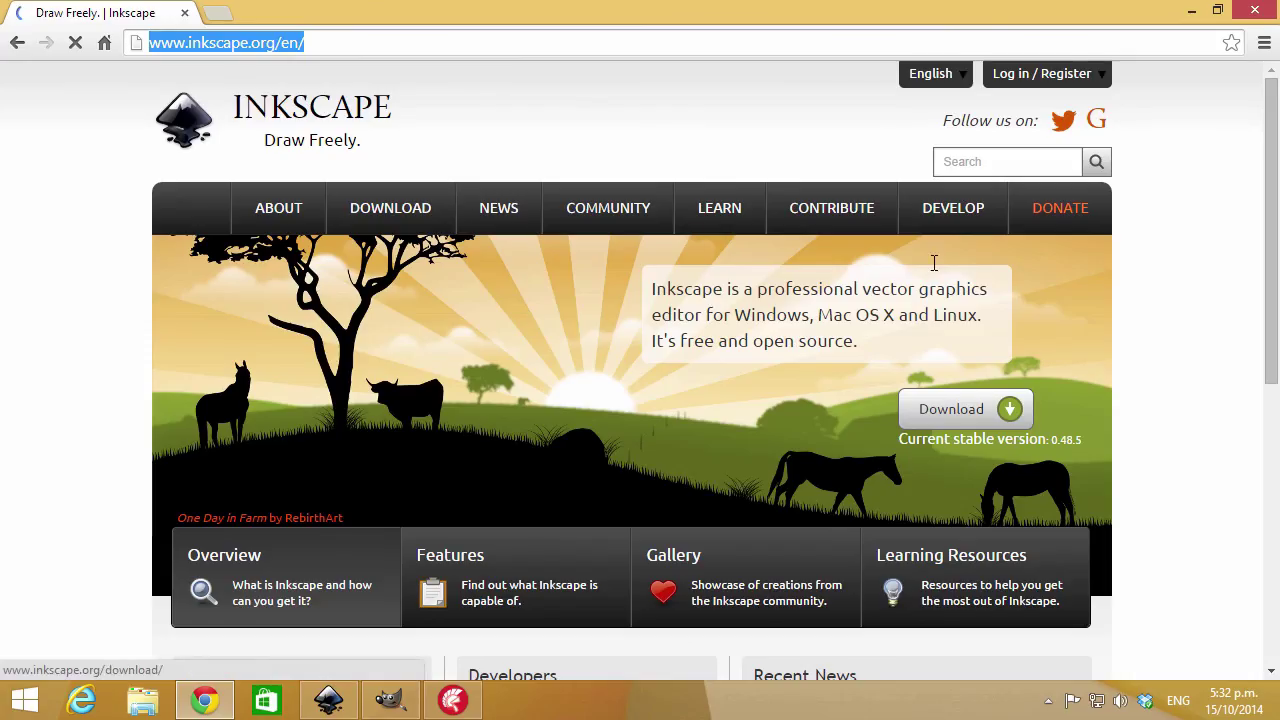
{"action": "left_click", "coordinate": [1192, 11]}
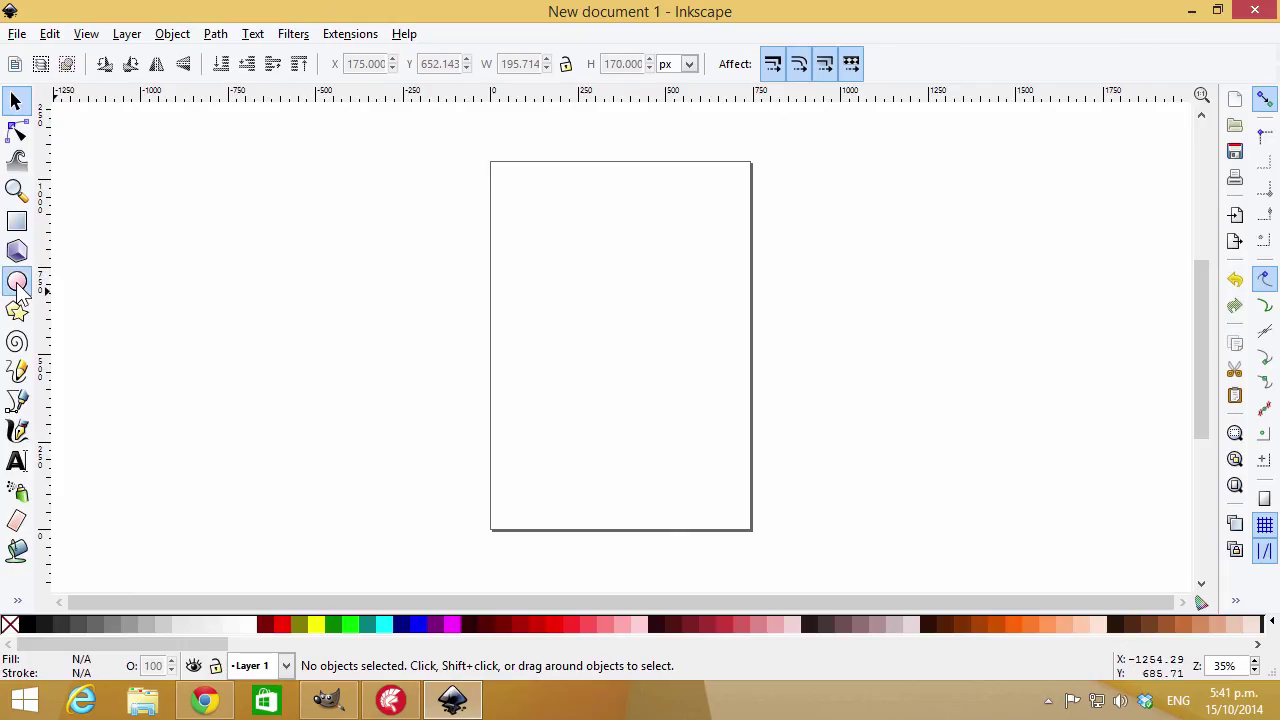
Draw a dark red circle about 197 px in diameter in the page's upper half, without a stroke, and reposition it slightly
{"action": "left_click", "coordinate": [17, 282]}
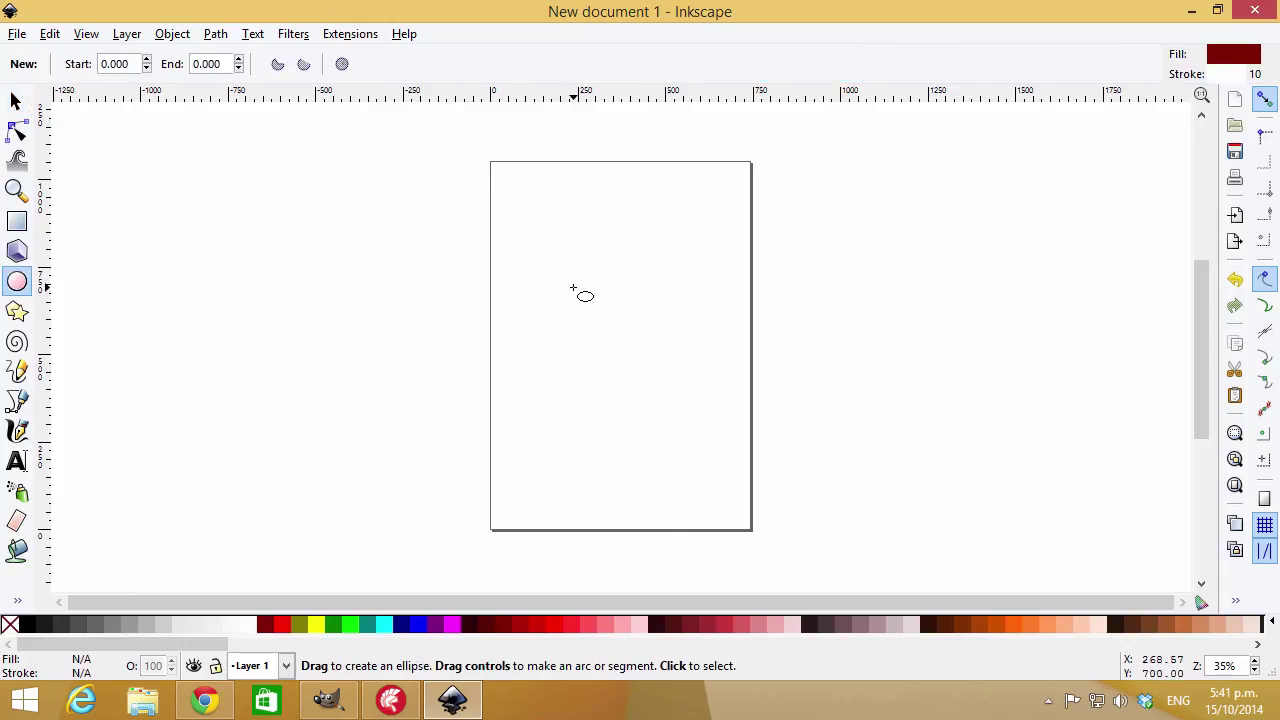
{"action": "key", "text": "ctrl"}
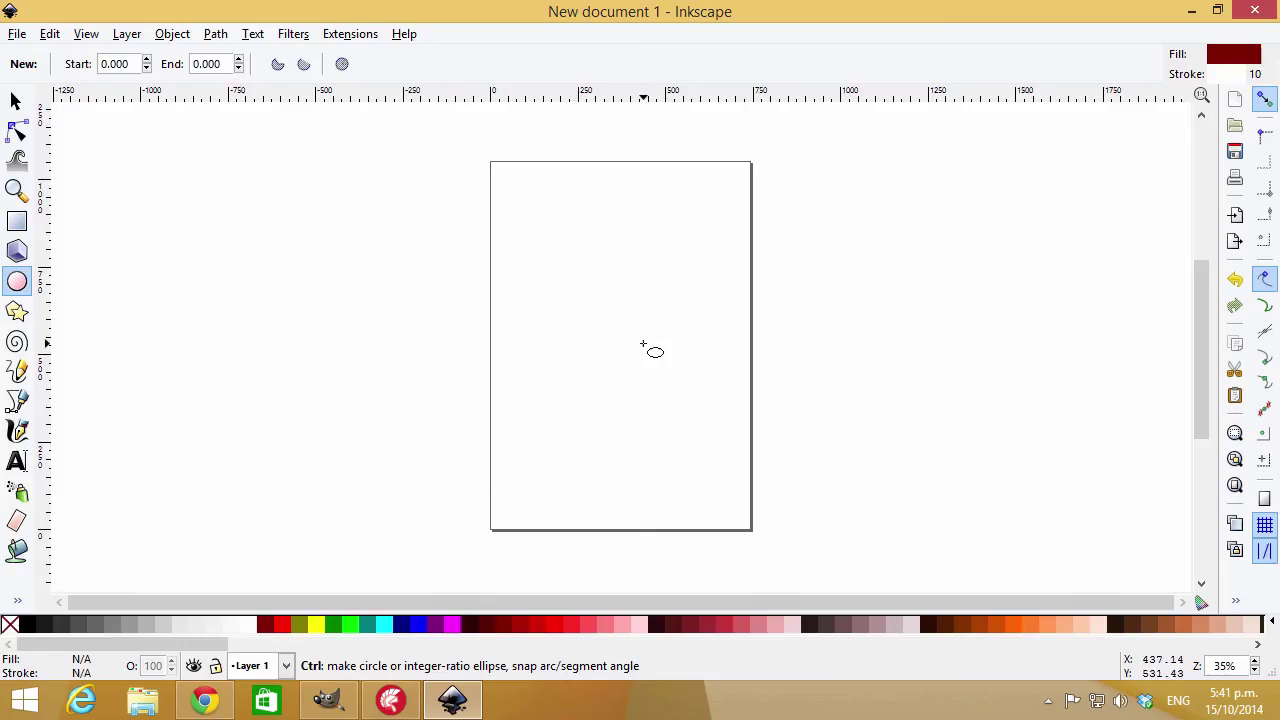
{"action": "left_click_drag", "start_coordinate": [598, 237], "coordinate": [686, 336]}
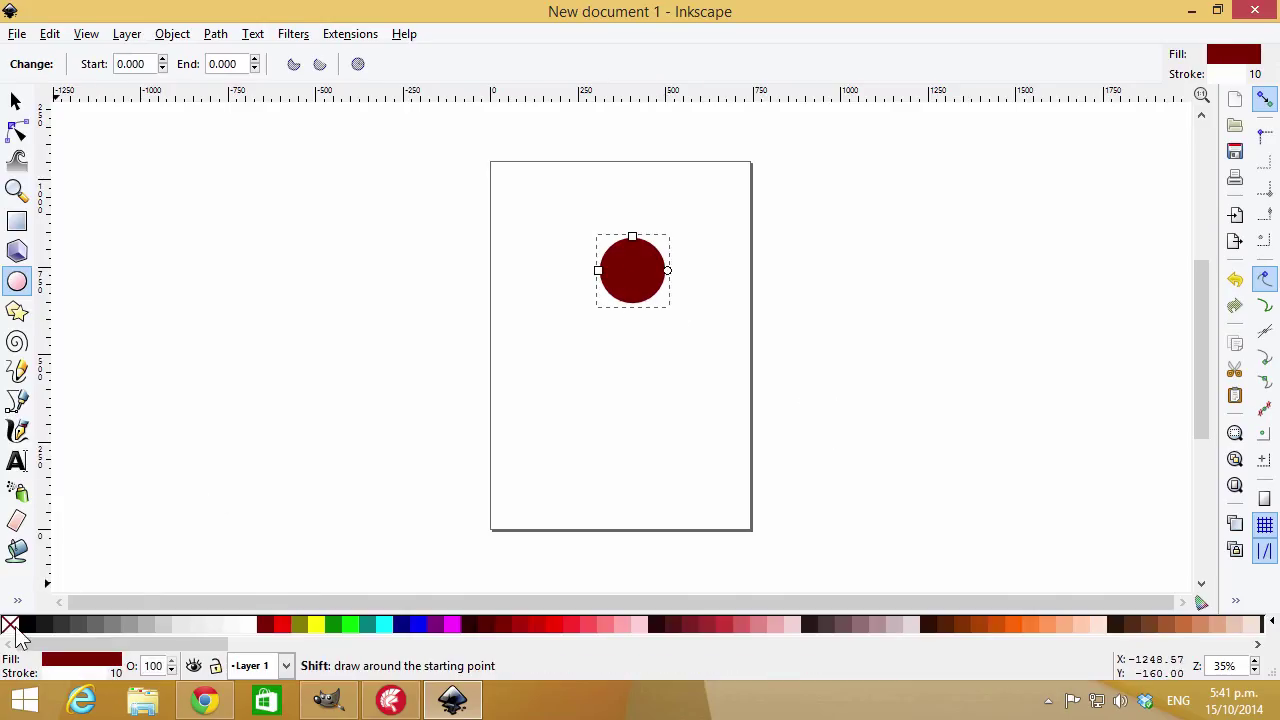
{"action": "left_click", "coordinate": [10, 628], "text": "shift"}
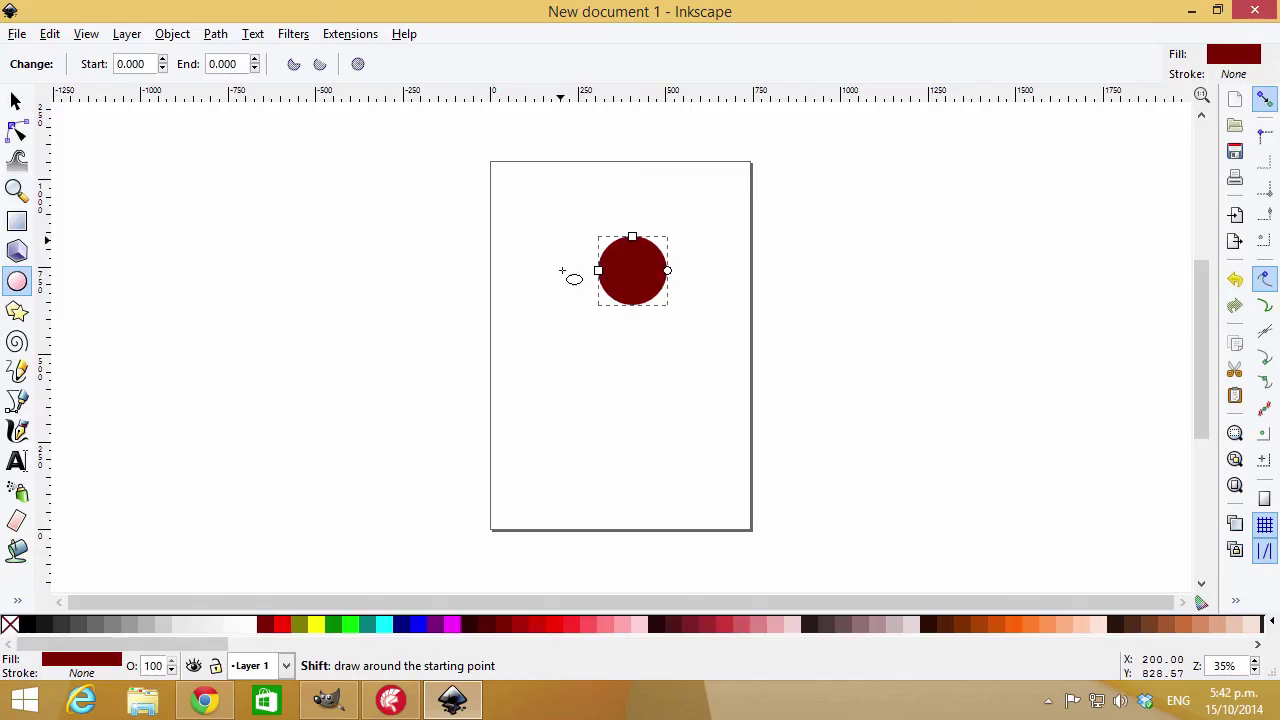
{"action": "left_click", "coordinate": [16, 101]}
{"action": "left_click_drag", "start_coordinate": [625, 270], "coordinate": [603, 261]}
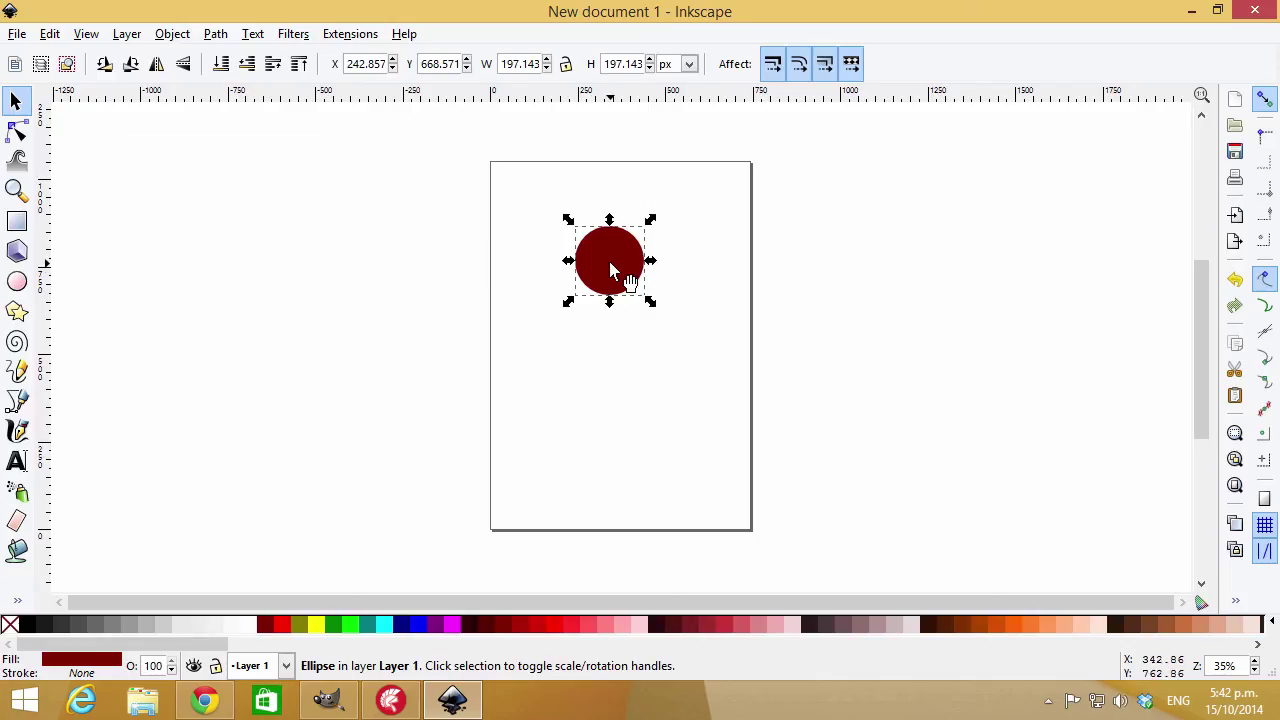
Duplicate the circle, enlarge the copy to about 369 by 357 px, and centre it over the original's upper part
{"action": "left_click_drag", "start_coordinate": [619, 262], "coordinate": [584, 213]}
{"action": "key", "text": "ctrl+d"}
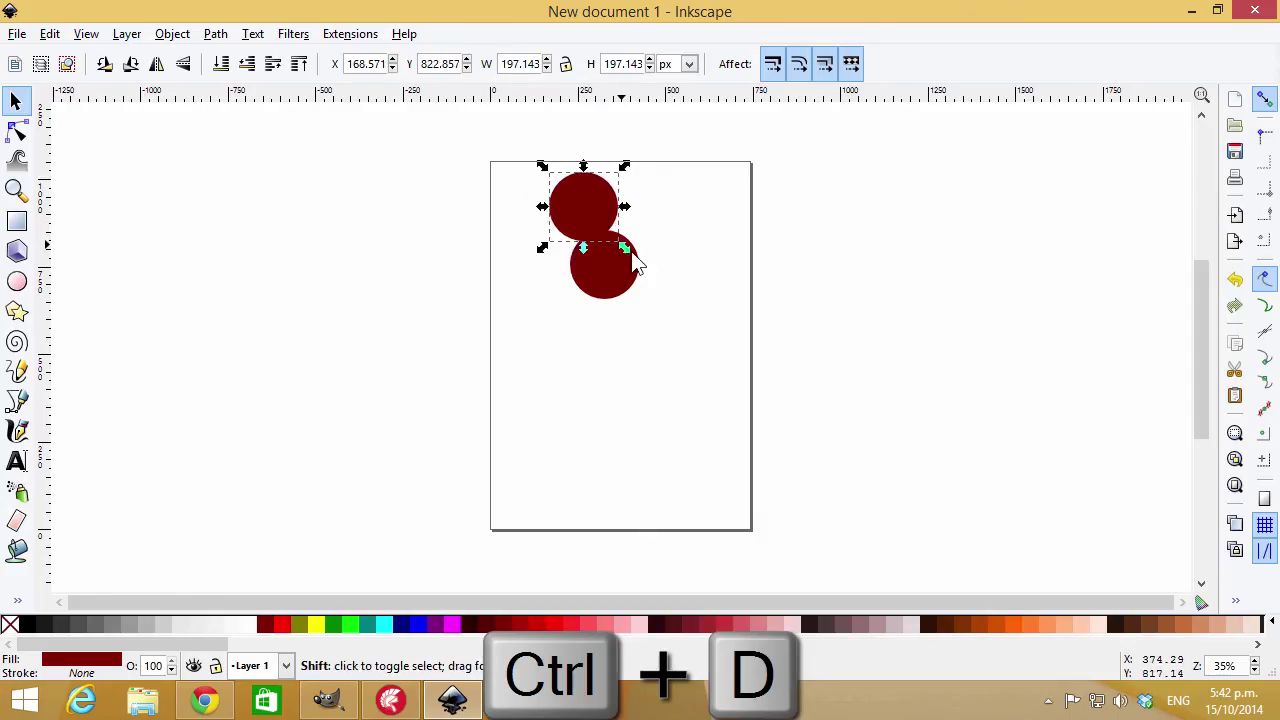
{"action": "left_click_drag", "start_coordinate": [626, 252], "coordinate": [651, 283]}
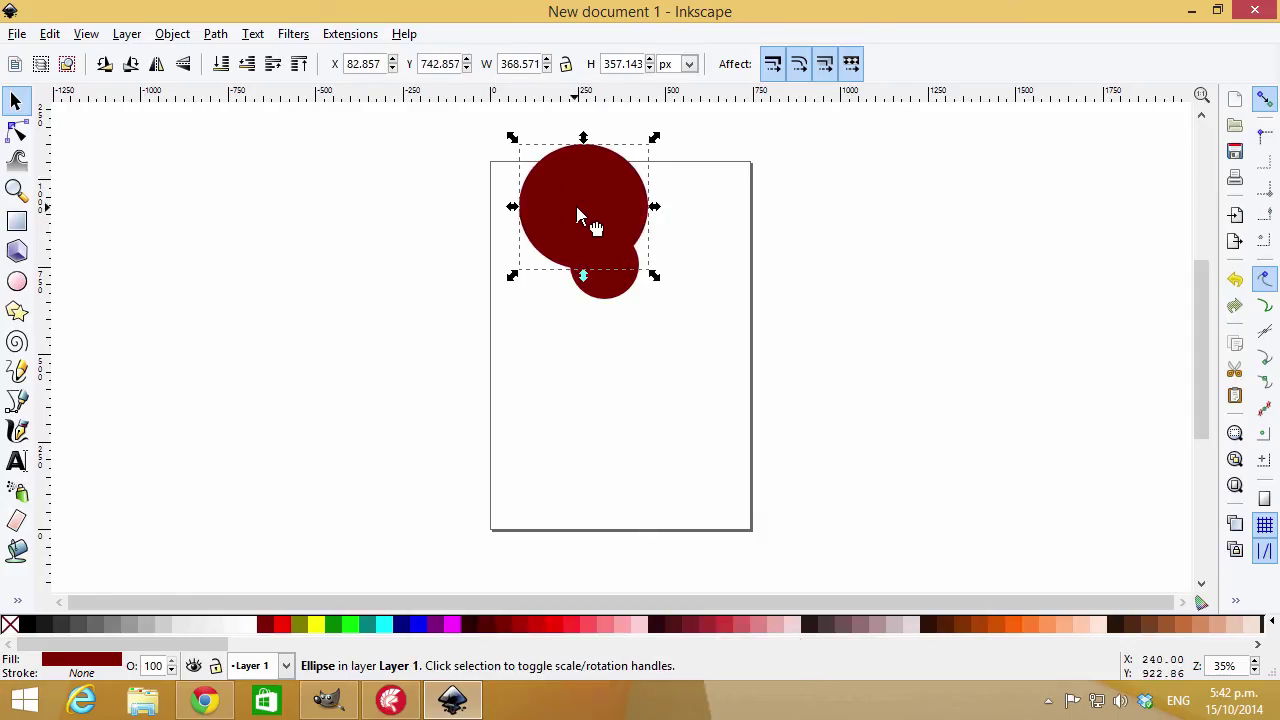
{"action": "left_click_drag", "start_coordinate": [578, 210], "coordinate": [599, 222]}
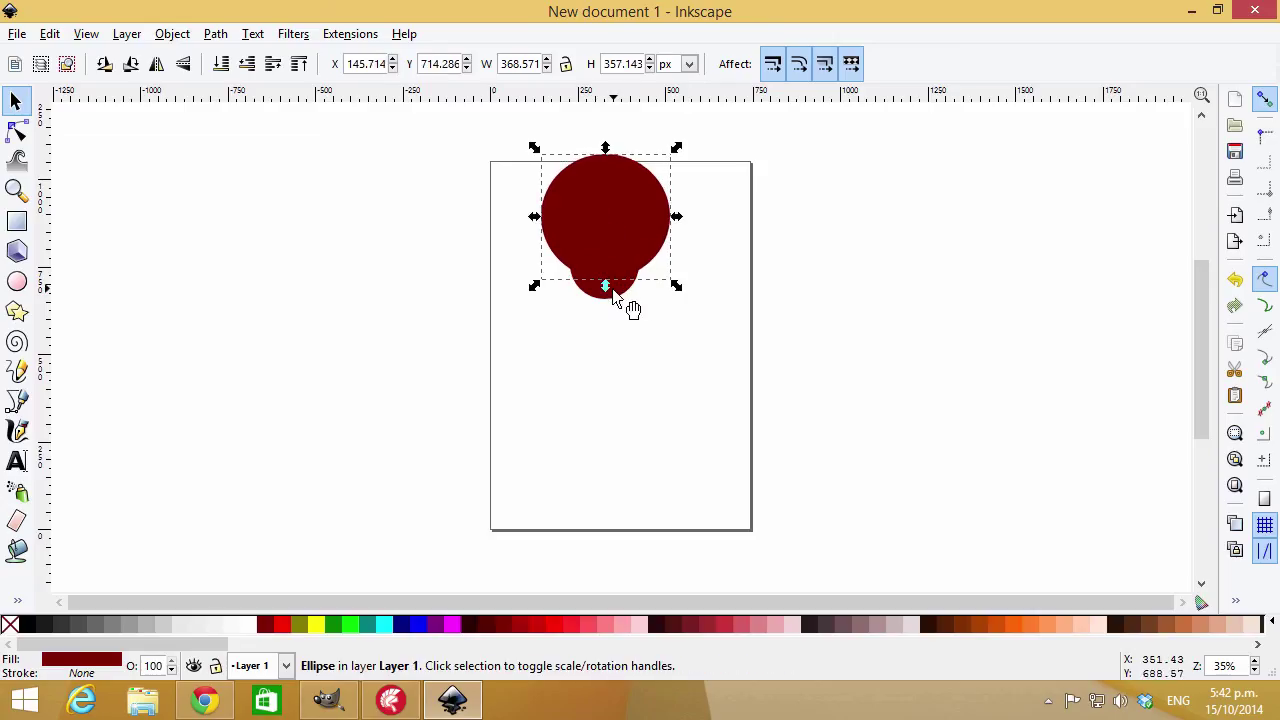
Subtract the large circle from the small one with Difference, and fill the remaining crescent with black
{"action": "left_click", "coordinate": [613, 296]}
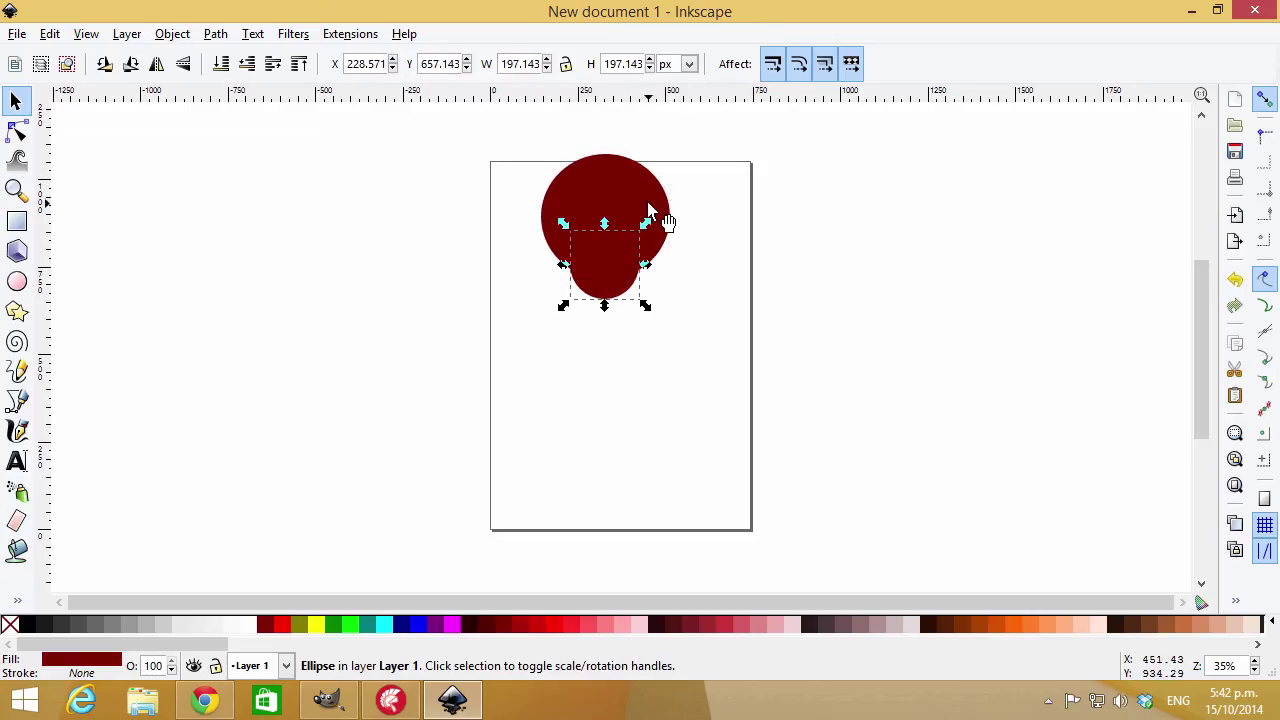
{"action": "left_click", "coordinate": [647, 213], "text": "shift"}
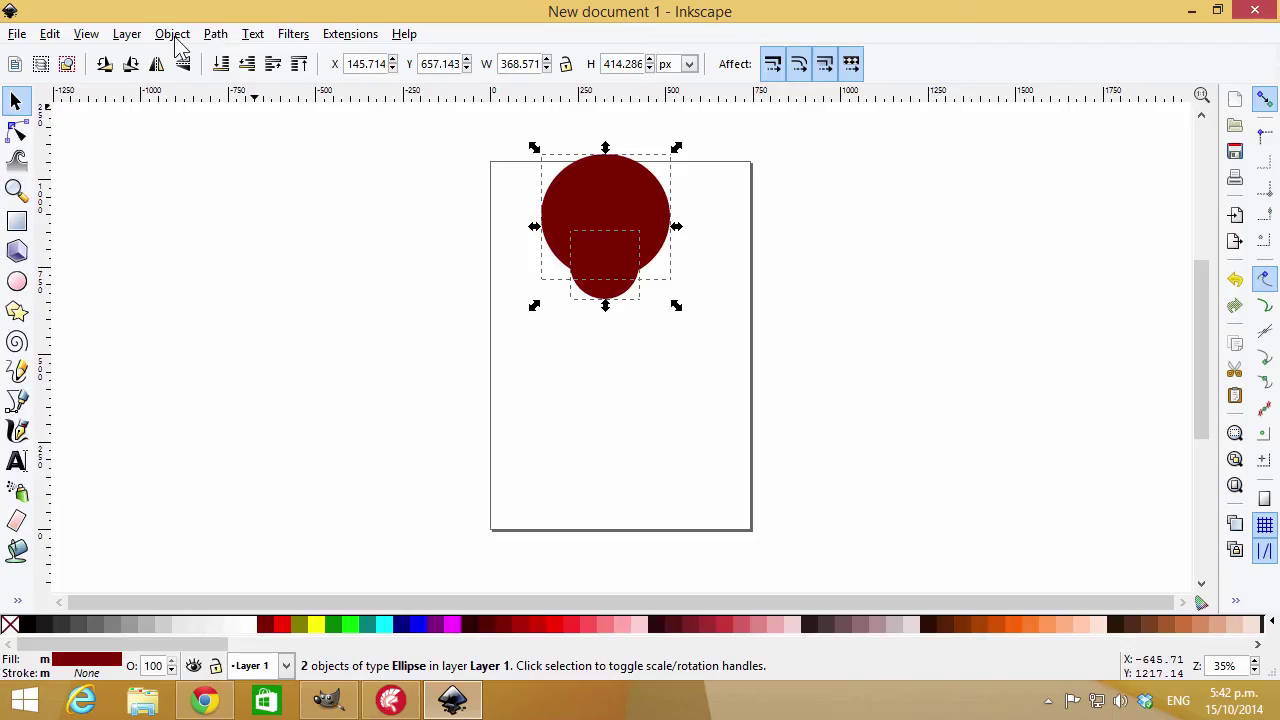
{"action": "left_click", "coordinate": [218, 36]}
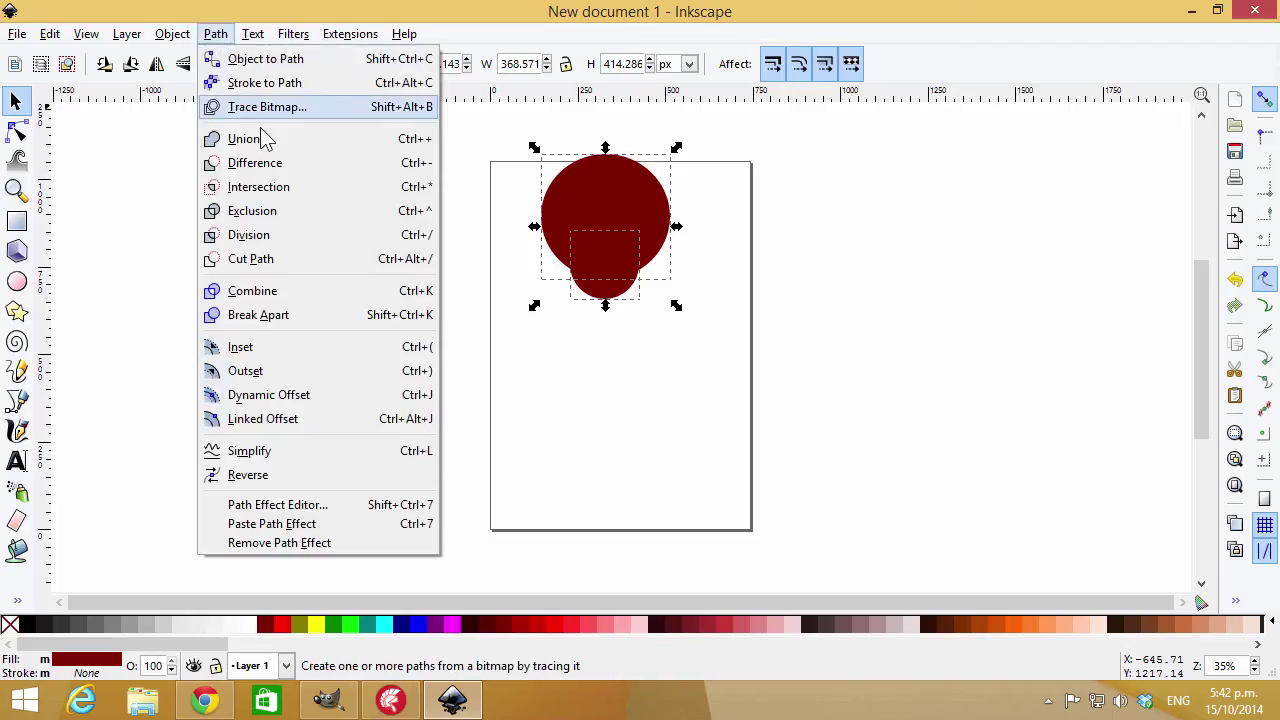
{"action": "left_click", "coordinate": [277, 172]}
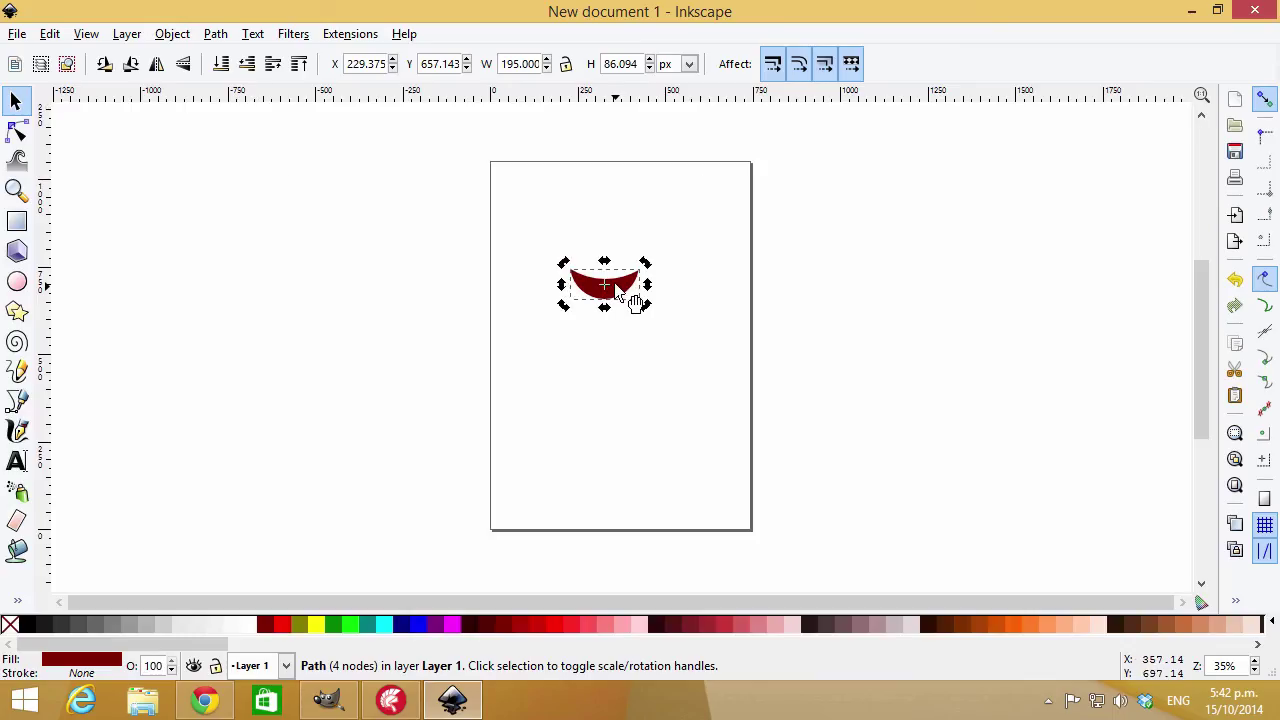
{"action": "left_click", "coordinate": [29, 624]}
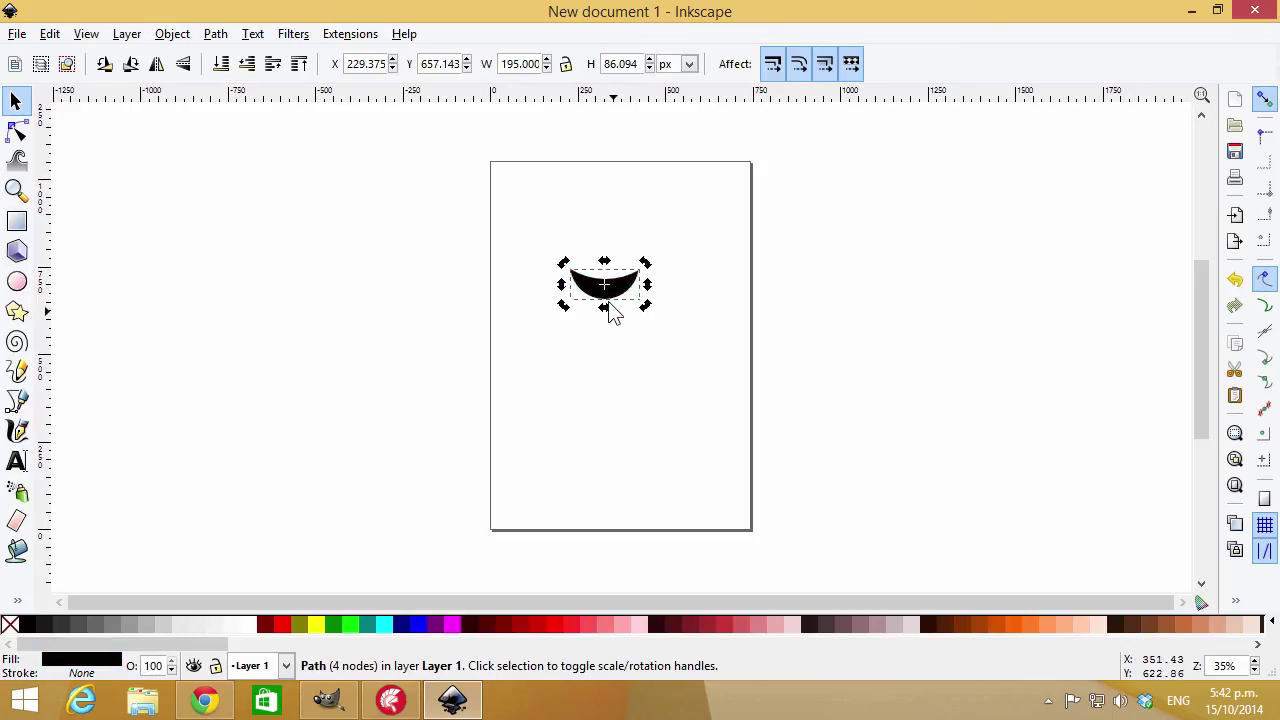
Copy the black crescent, and undo its black fill and the Difference operation
{"action": "key", "text": "ctrl"}
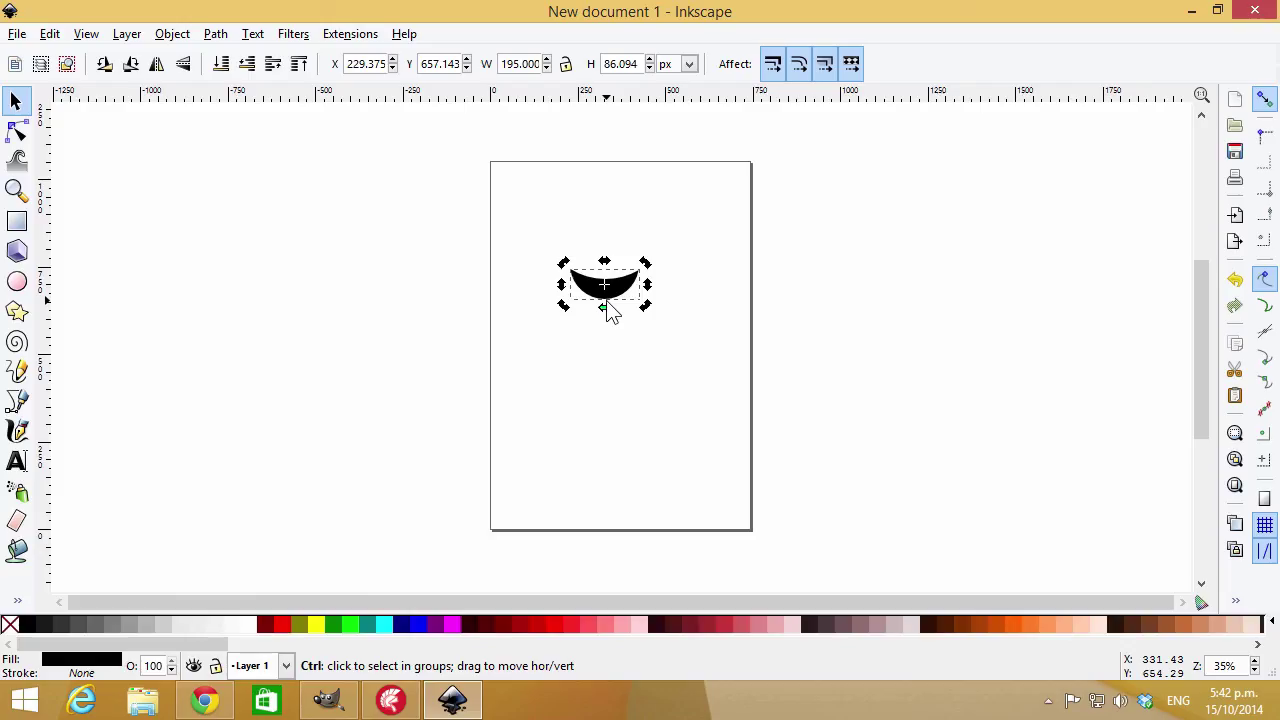
{"action": "key", "text": "ctrl+c"}
{"action": "key", "text": "ctrl+z"}
{"action": "key", "text": "ctrl+z"}
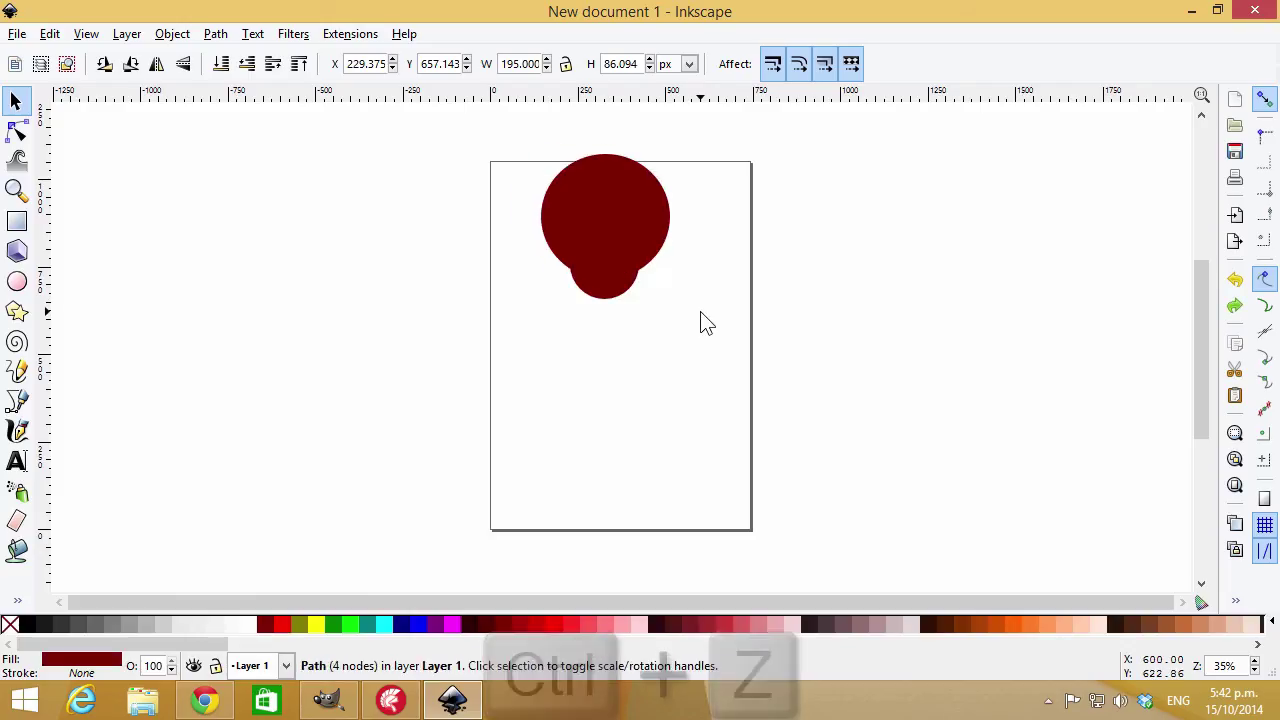
Delete the large circle, and paste the black crescent over the lower part of the small dark red circle
{"action": "left_click", "coordinate": [566, 205]}
{"action": "key", "text": "Delete"}
{"action": "key", "text": "ctrl"}
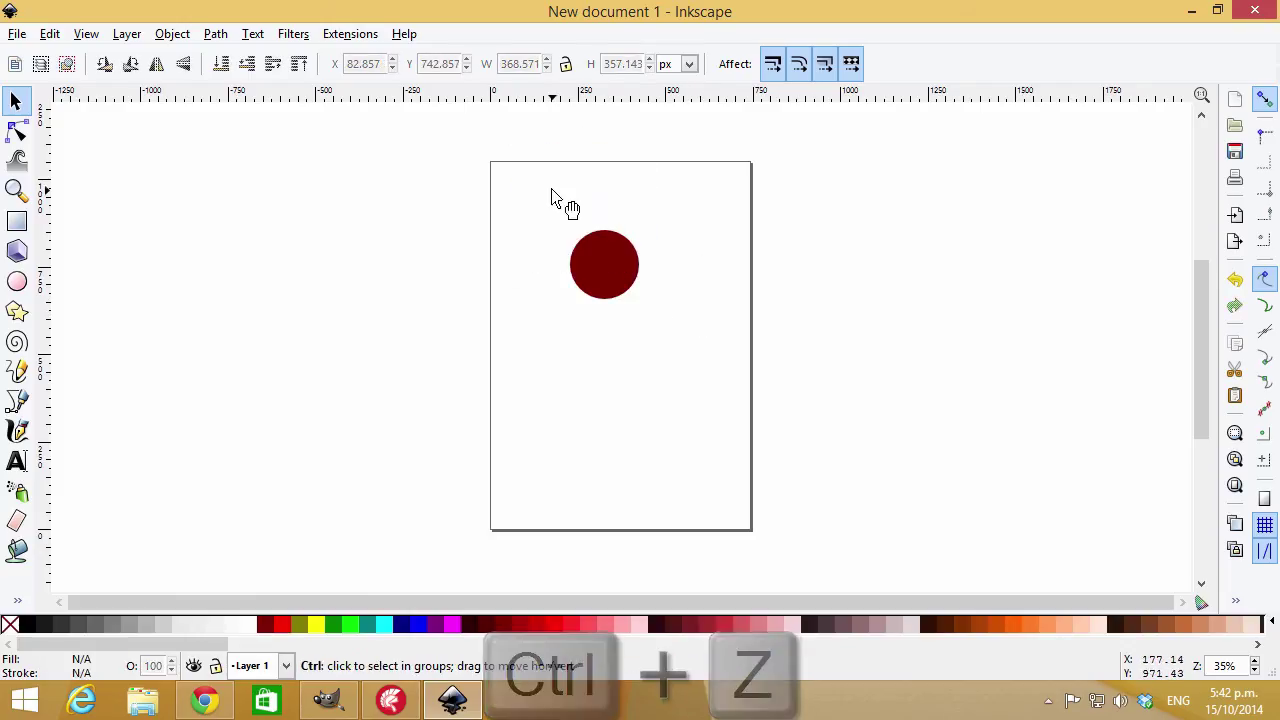
{"action": "key", "text": "ctrl+v"}
{"action": "left_click_drag", "start_coordinate": [551, 192], "coordinate": [594, 298]}
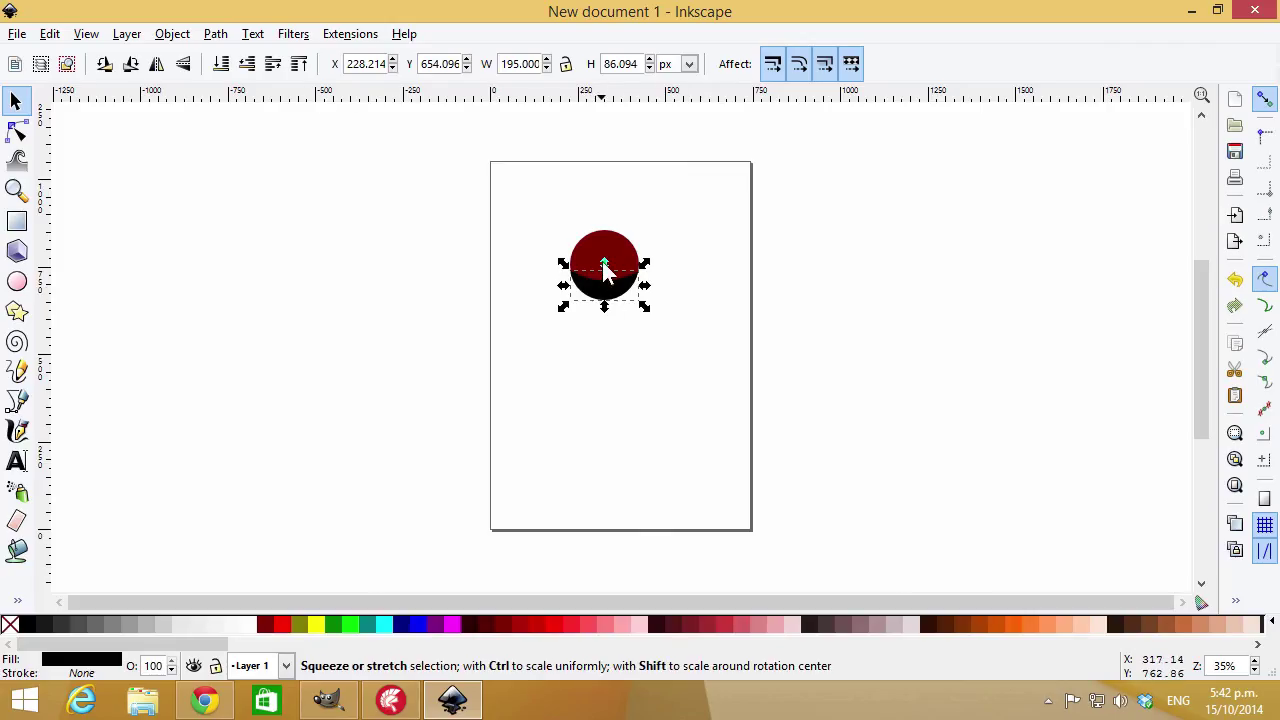
Nudge the black crescent about 0.7 px to the right to align it with the circle's lower edge
{"action": "scroll", "coordinate": [603, 266], "scroll_direction": "up", "scroll_amount": 4}
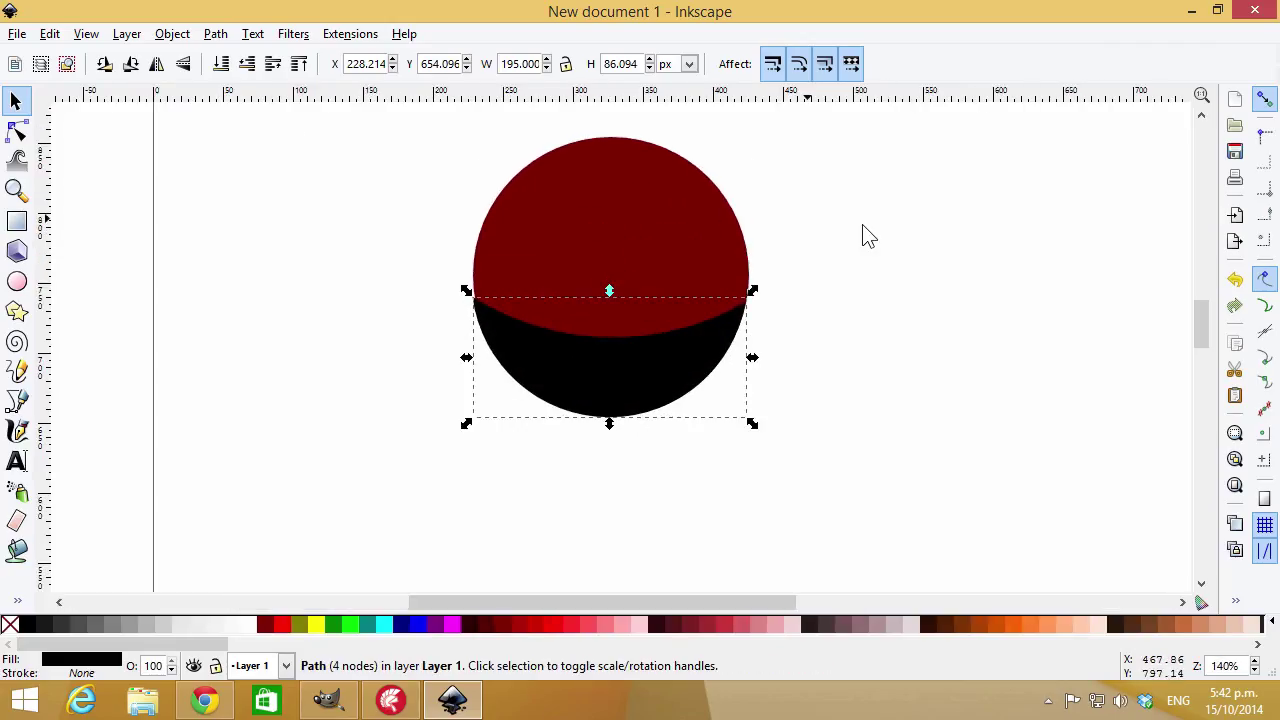
{"action": "left_click", "coordinate": [651, 414]}
{"action": "left_click", "coordinate": [640, 365]}
{"action": "key", "text": "alt+Left"}
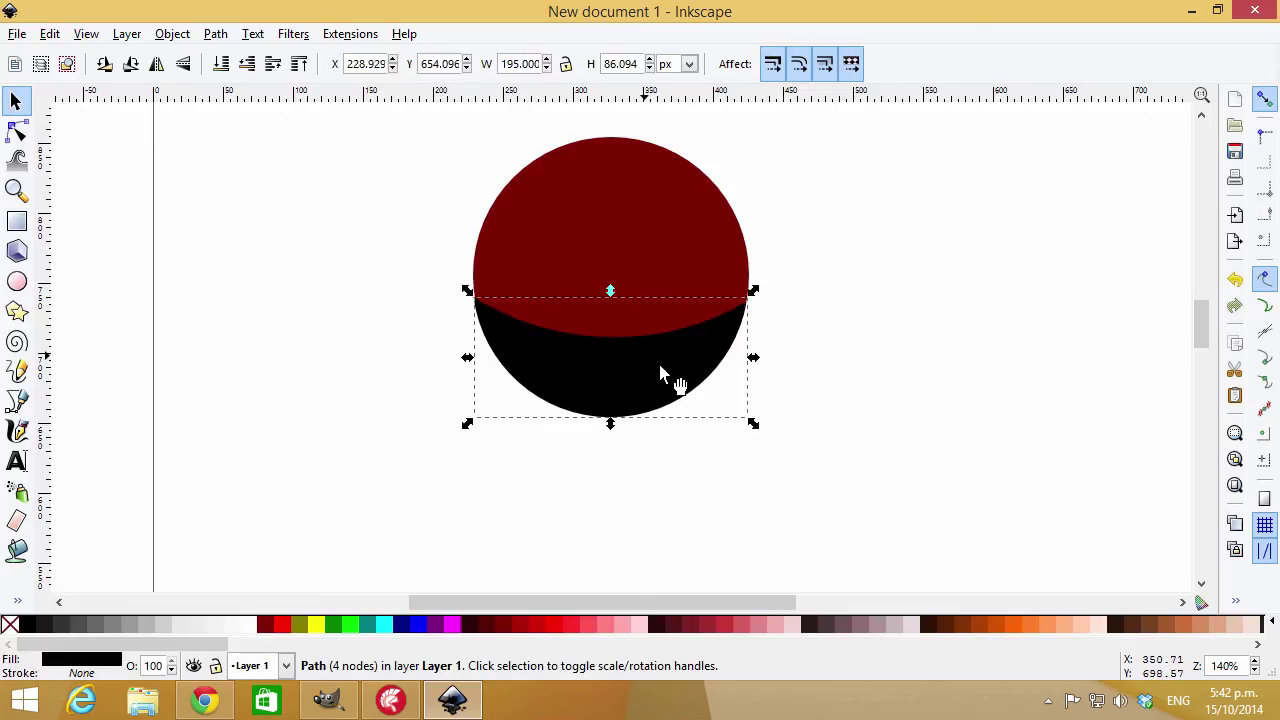
{"action": "left_click", "coordinate": [886, 408]}
{"action": "left_click", "coordinate": [650, 375]}
{"action": "left_click", "coordinate": [826, 350]}
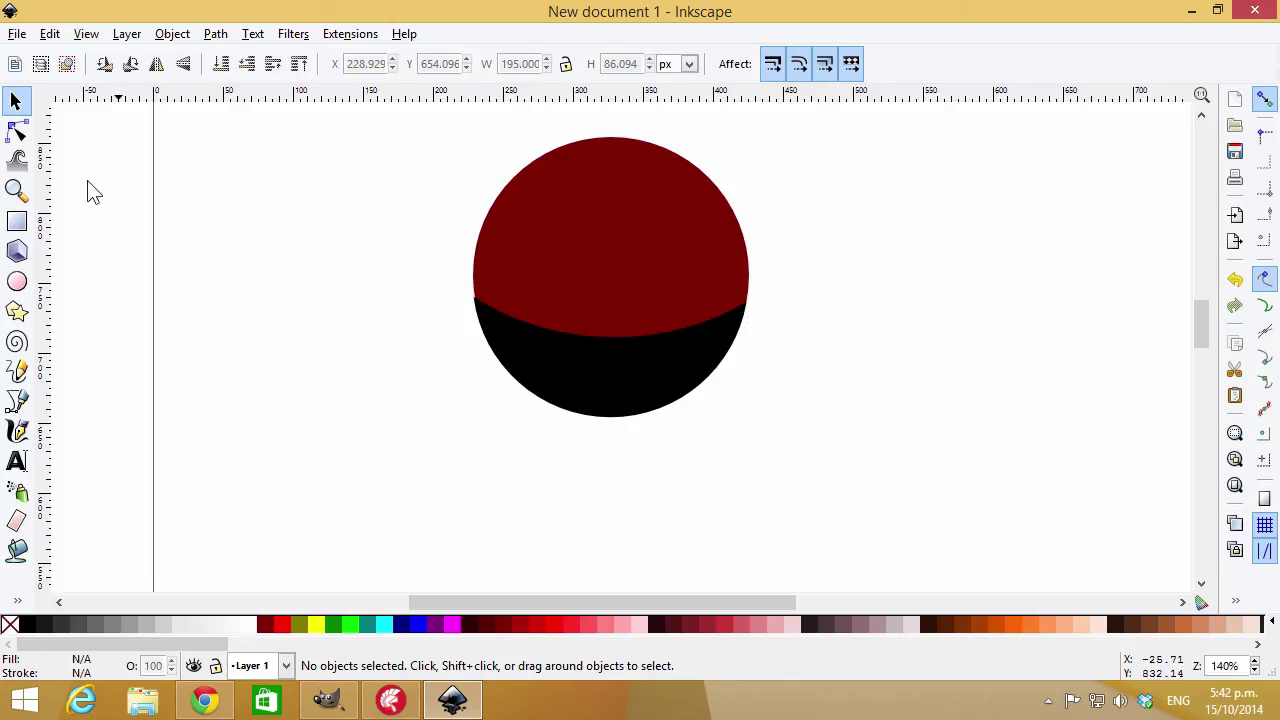
{"action": "left_click", "coordinate": [509, 206]}
{"action": "key", "text": "ctrl+z"}
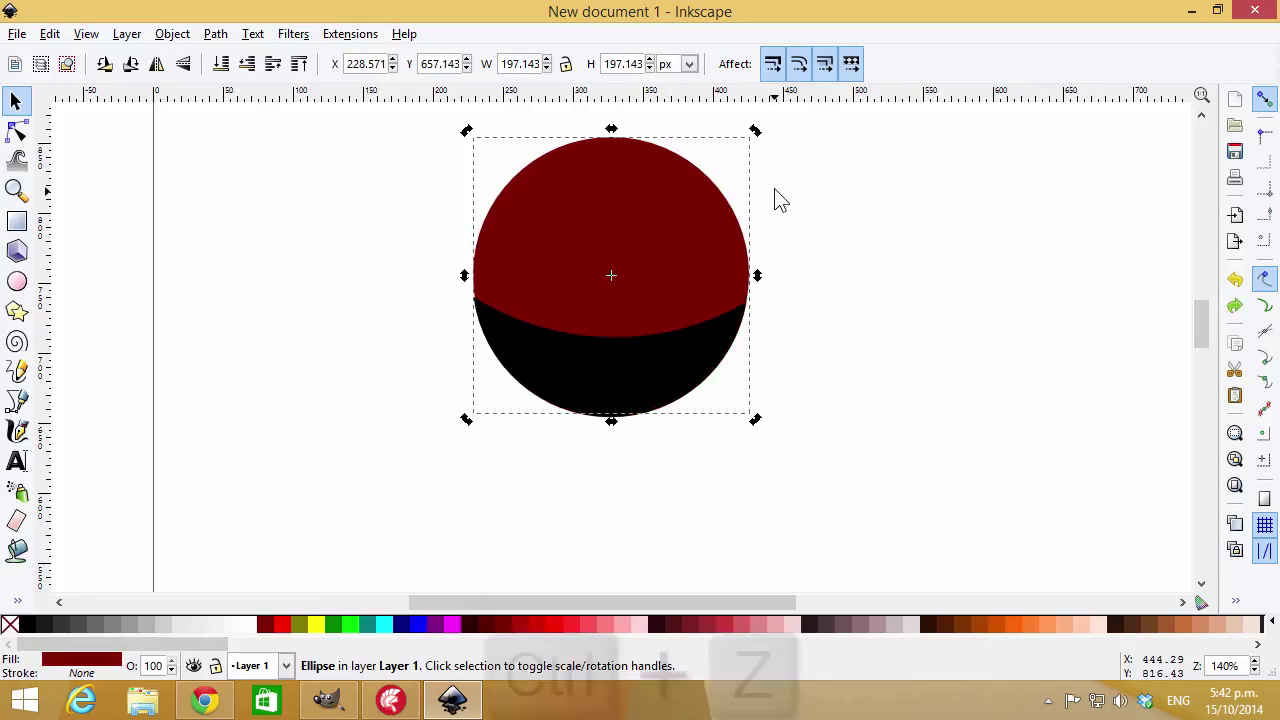
Draw a closed two-node Bezier path as a horizontal line about 115 px long across the upper part of the dark red circle
{"action": "left_click", "coordinate": [18, 132]}
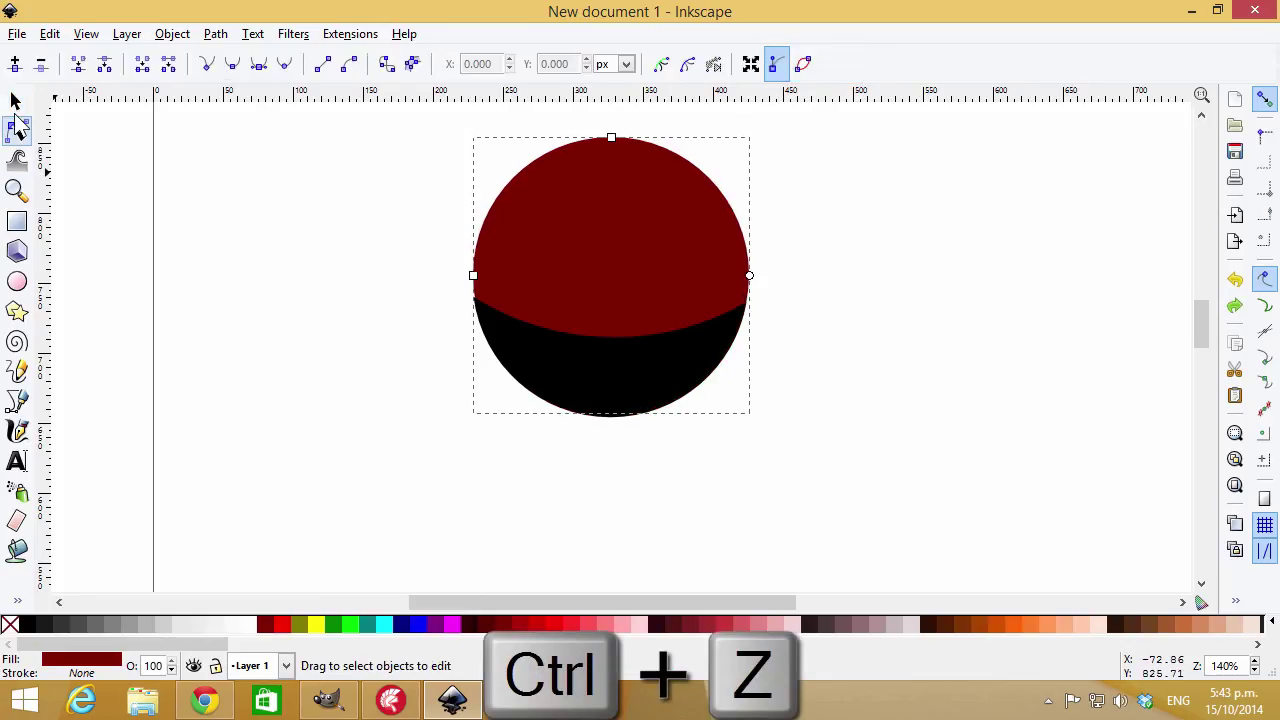
{"action": "left_click", "coordinate": [20, 400]}
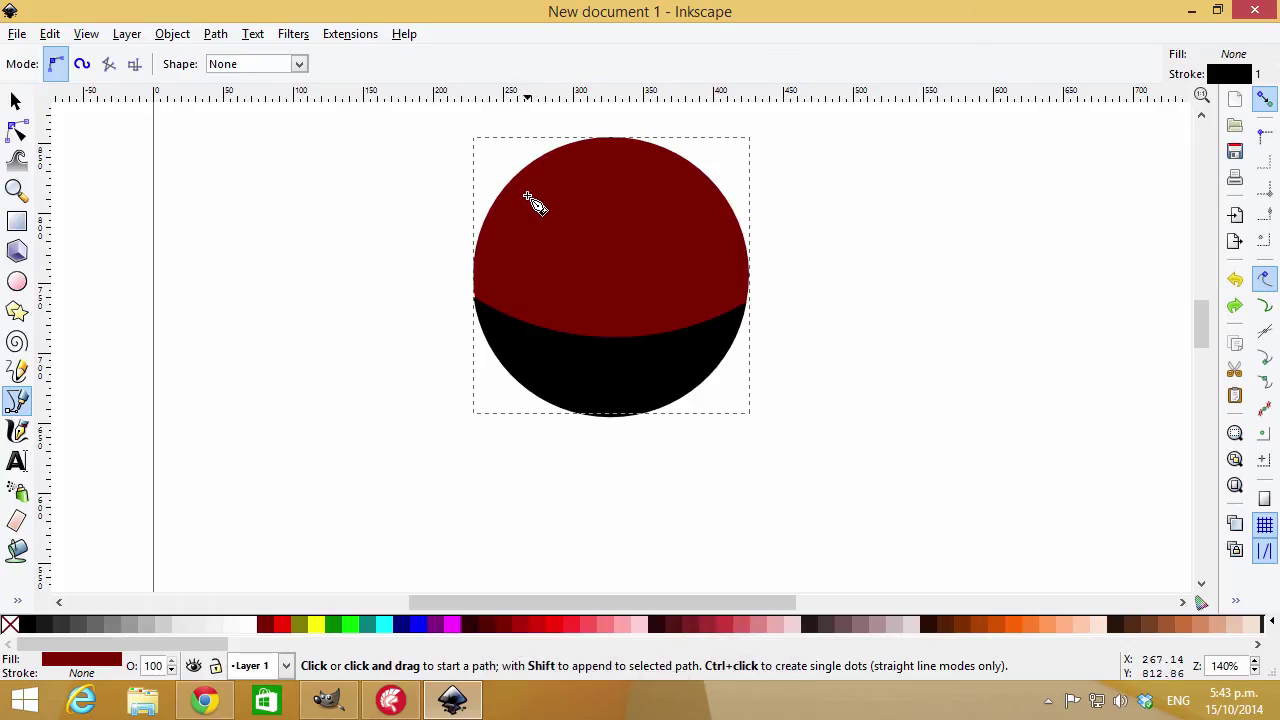
{"action": "left_click", "coordinate": [527, 196]}
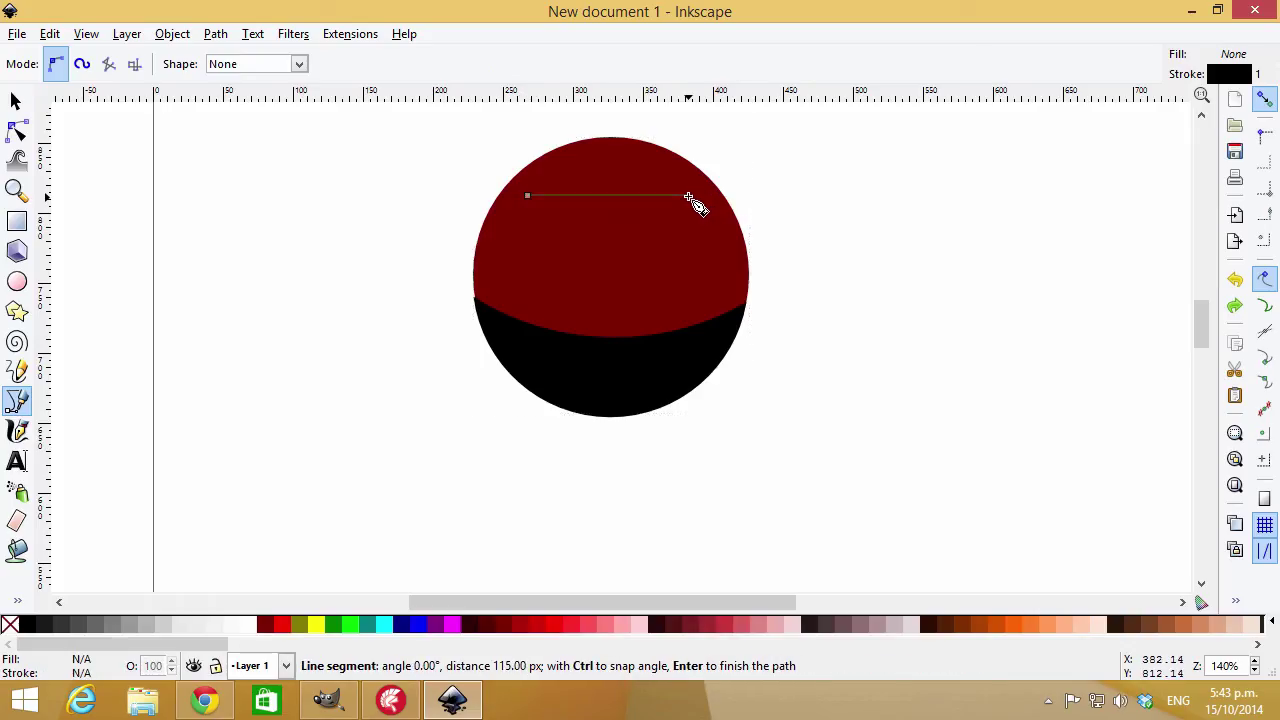
{"action": "left_click", "coordinate": [689, 197]}
{"action": "left_click", "coordinate": [528, 196]}
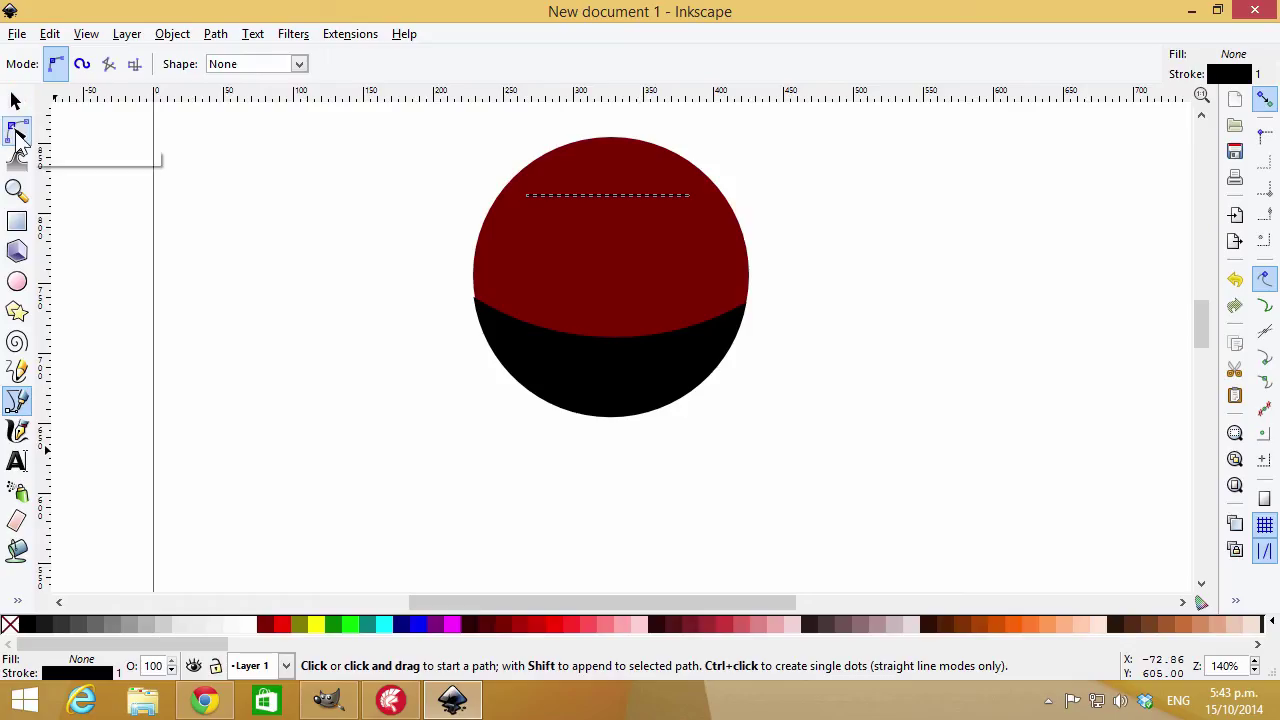
Bend both segments of the line upward and spread its end nodes toward the circle's edge, forming a highlight crescent about 147 px wide and 32 px tall
{"action": "left_click", "coordinate": [17, 135]}
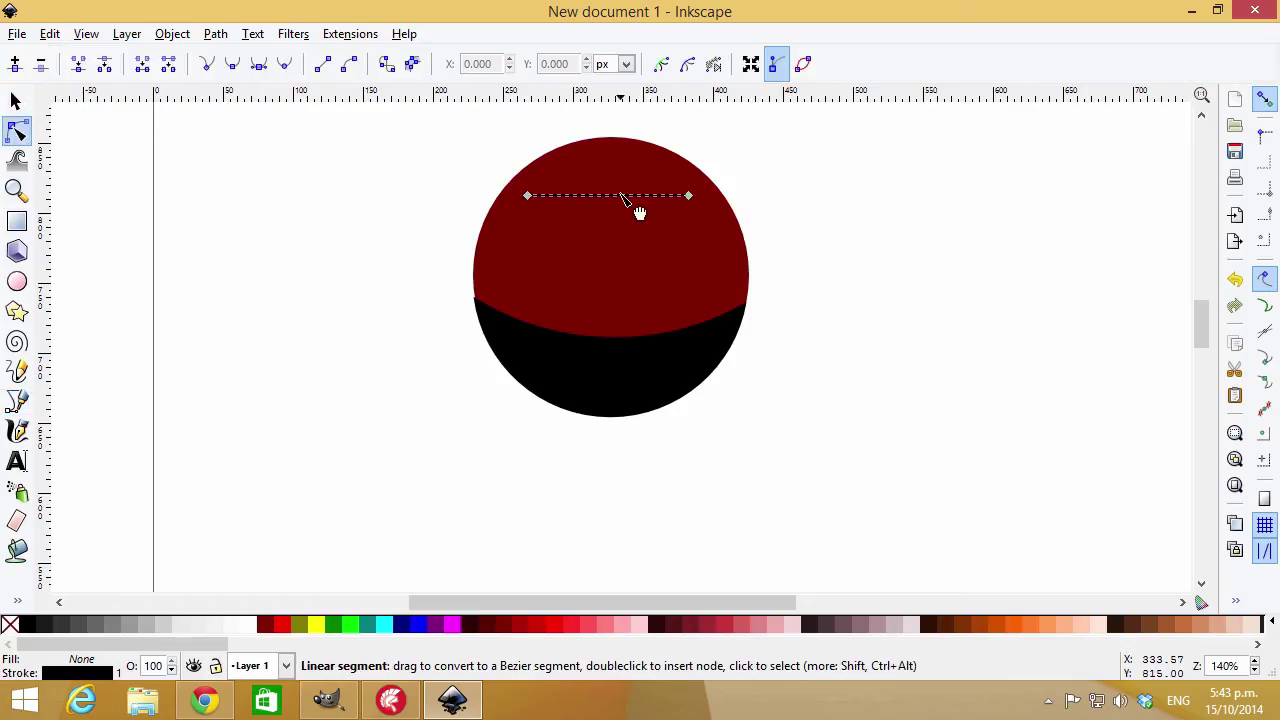
{"action": "left_click_drag", "start_coordinate": [616, 194], "coordinate": [612, 163]}
{"action": "left_click_drag", "start_coordinate": [690, 197], "coordinate": [705, 197]}
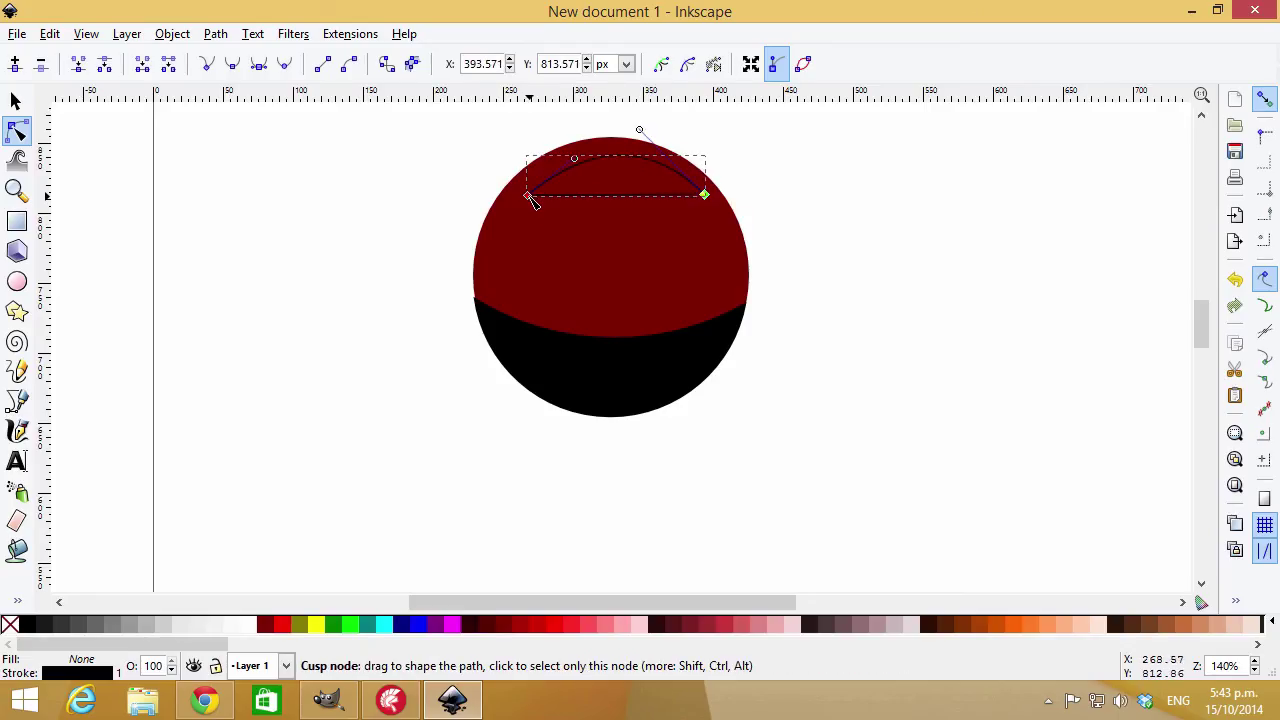
{"action": "left_click_drag", "start_coordinate": [533, 201], "coordinate": [631, 200]}
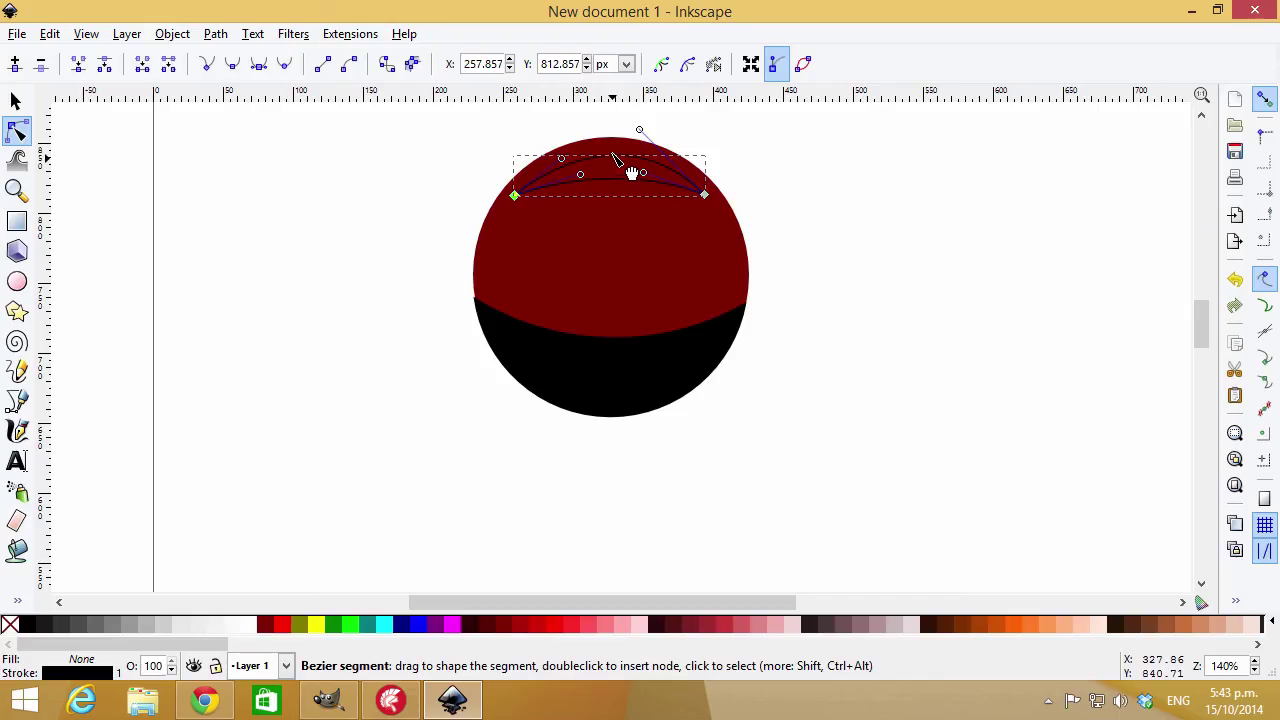
{"action": "left_click", "coordinate": [632, 174]}
{"action": "left_click", "coordinate": [516, 199]}
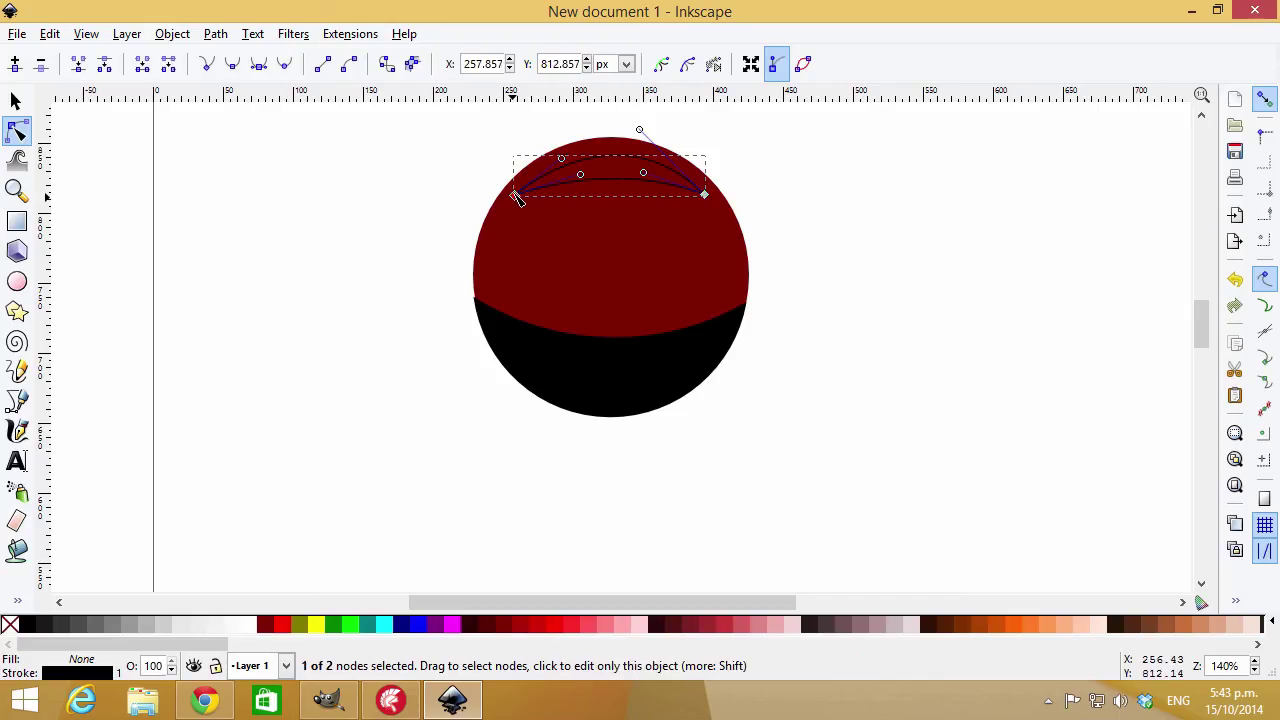
{"action": "left_click_drag", "start_coordinate": [514, 197], "coordinate": [508, 197]}
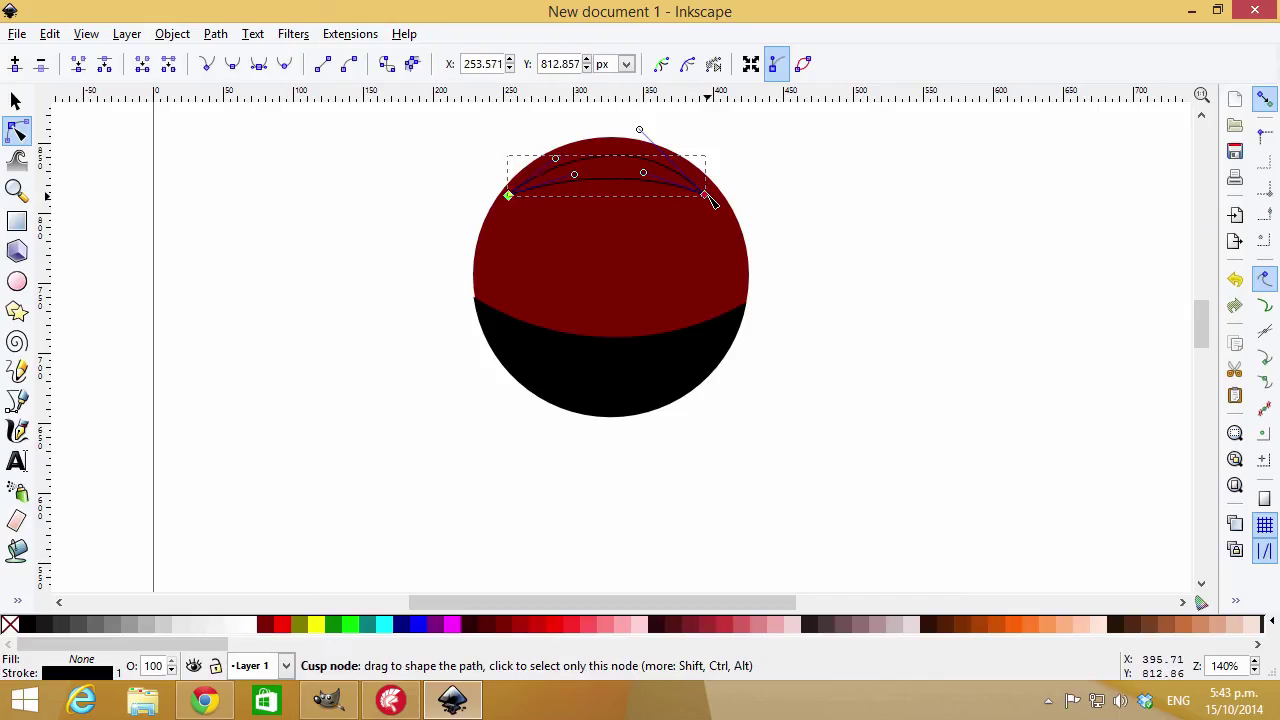
{"action": "left_click_drag", "start_coordinate": [708, 198], "coordinate": [715, 198]}
{"action": "left_click_drag", "start_coordinate": [637, 180], "coordinate": [634, 174]}
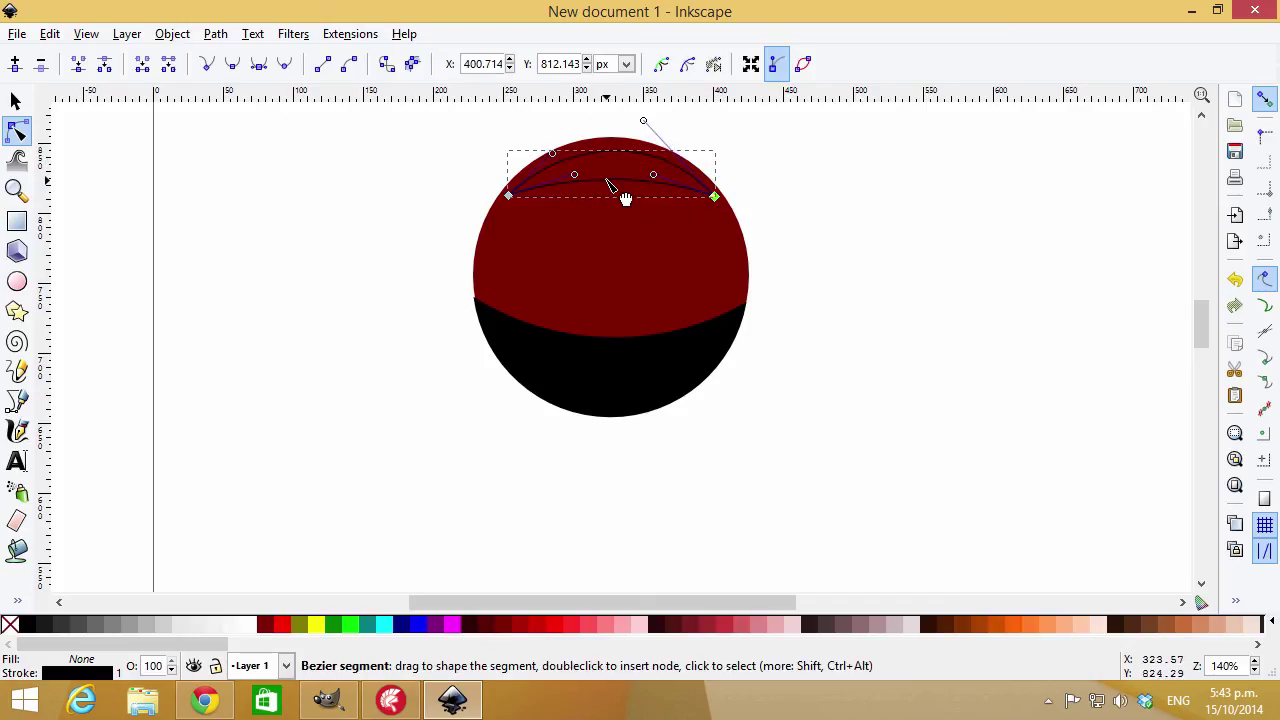
Fill the upper crescent with white and remove its stroke
{"action": "left_click", "coordinate": [829, 183]}
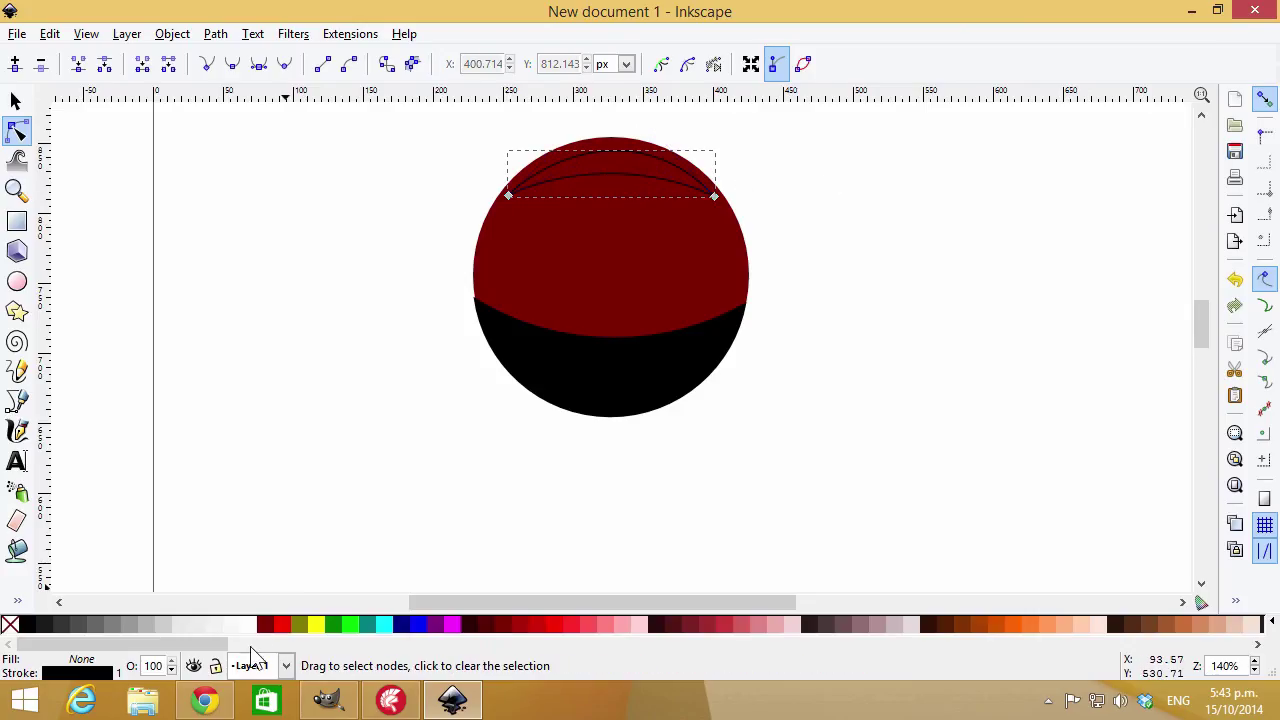
{"action": "left_click", "coordinate": [254, 625]}
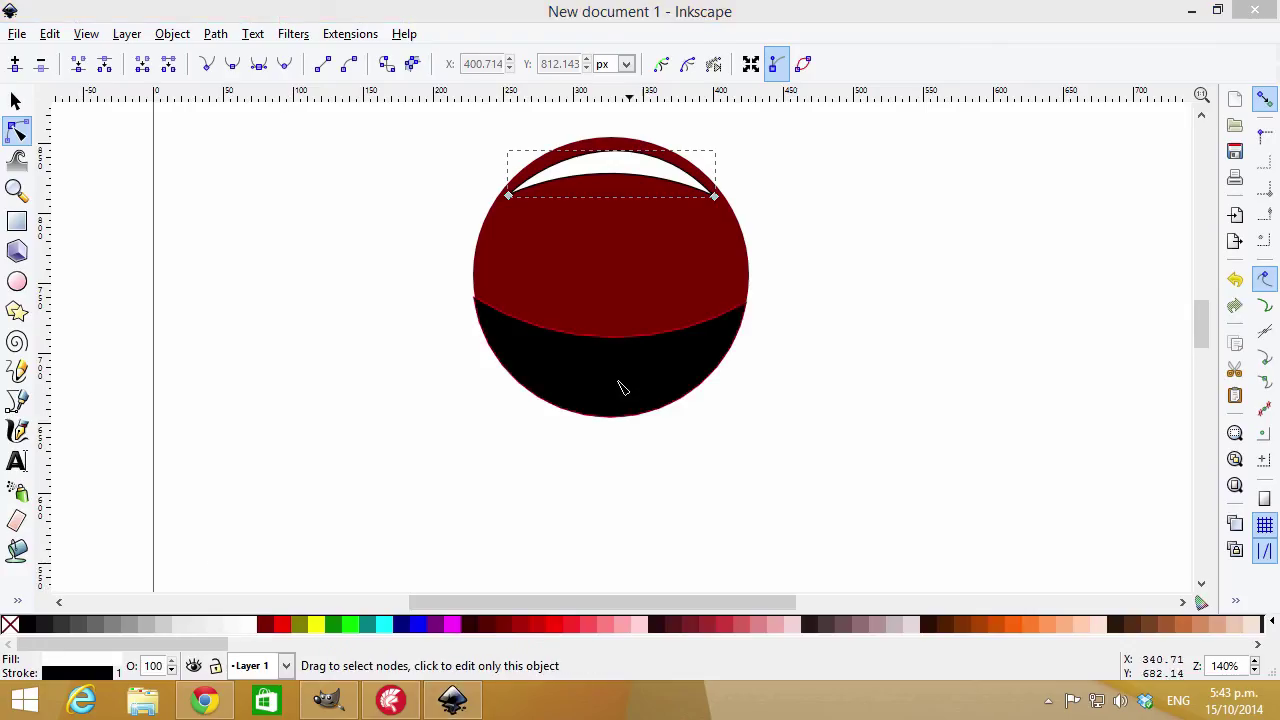
{"action": "left_click", "coordinate": [601, 175]}
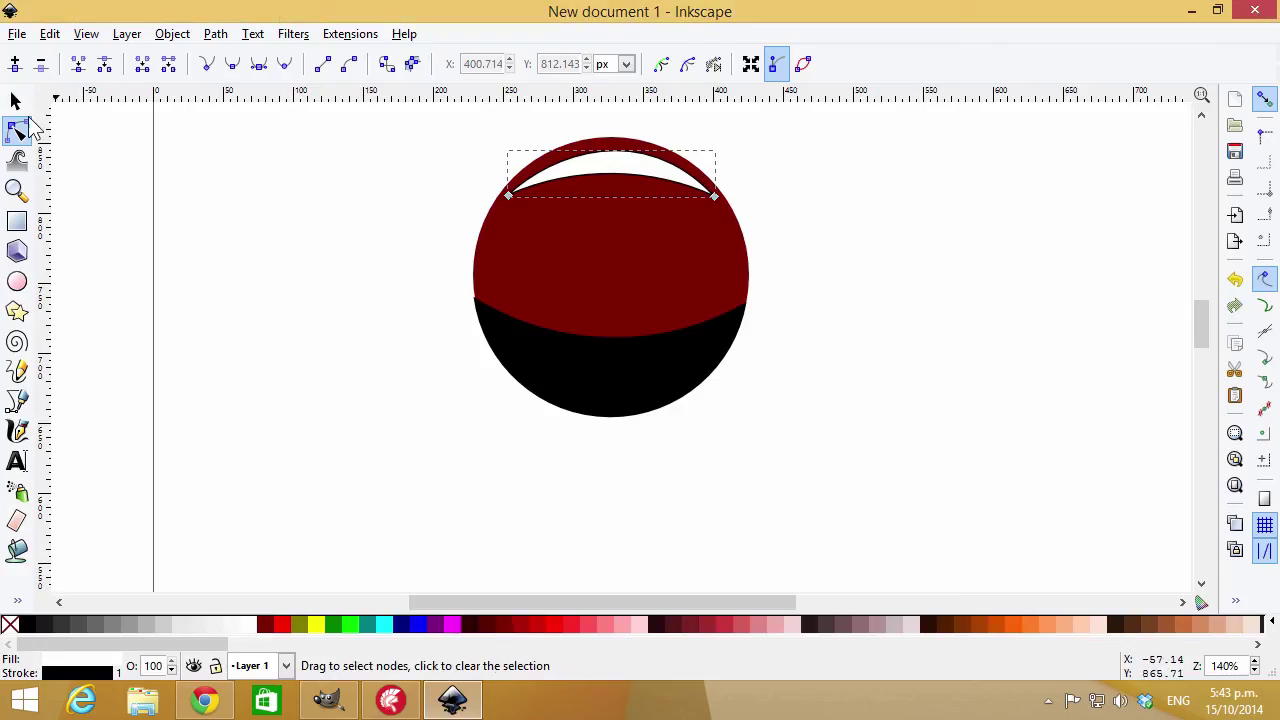
{"action": "left_click", "coordinate": [16, 101]}
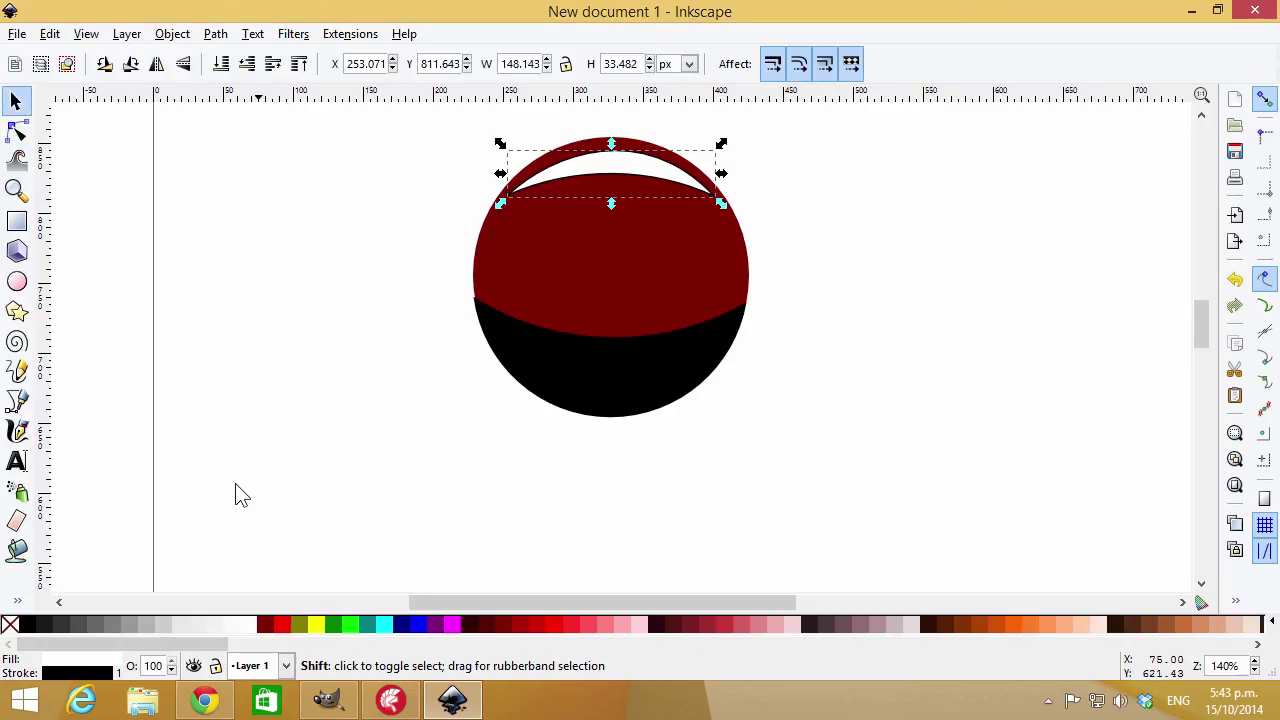
{"action": "left_click", "coordinate": [10, 625], "text": "shift"}
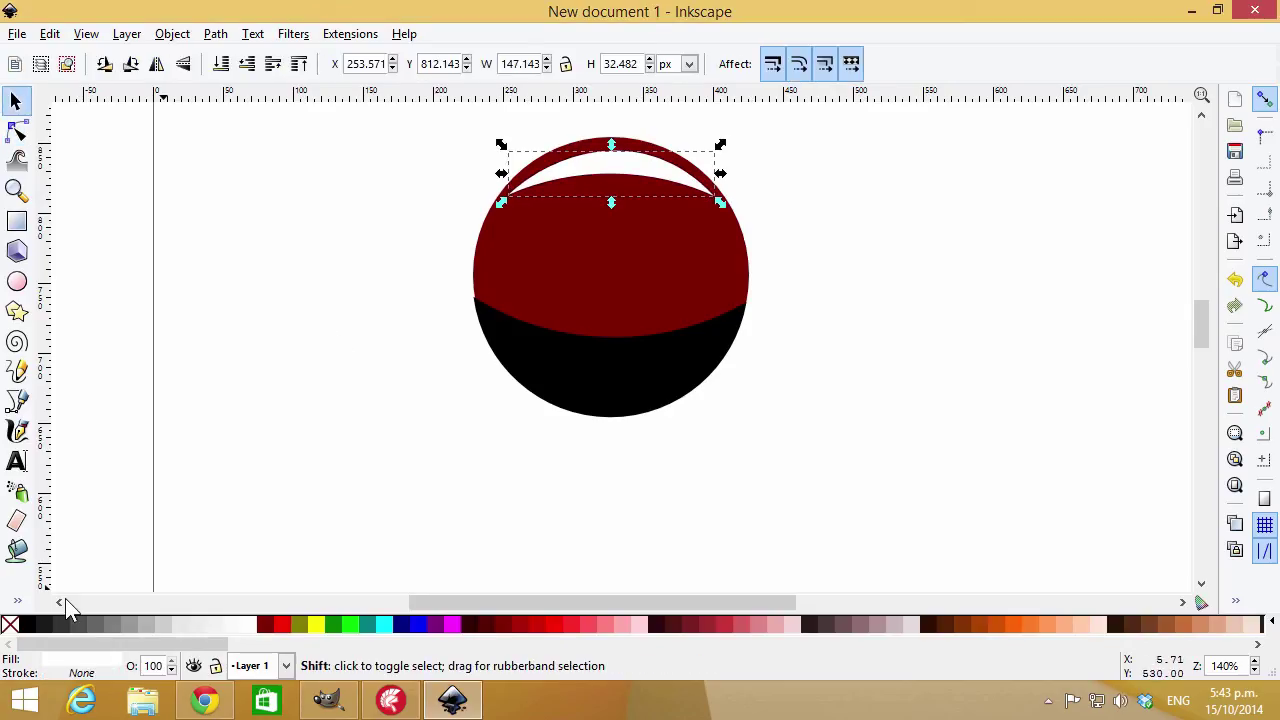
{"action": "left_click", "coordinate": [612, 380]}
{"action": "key", "text": "Escape"}
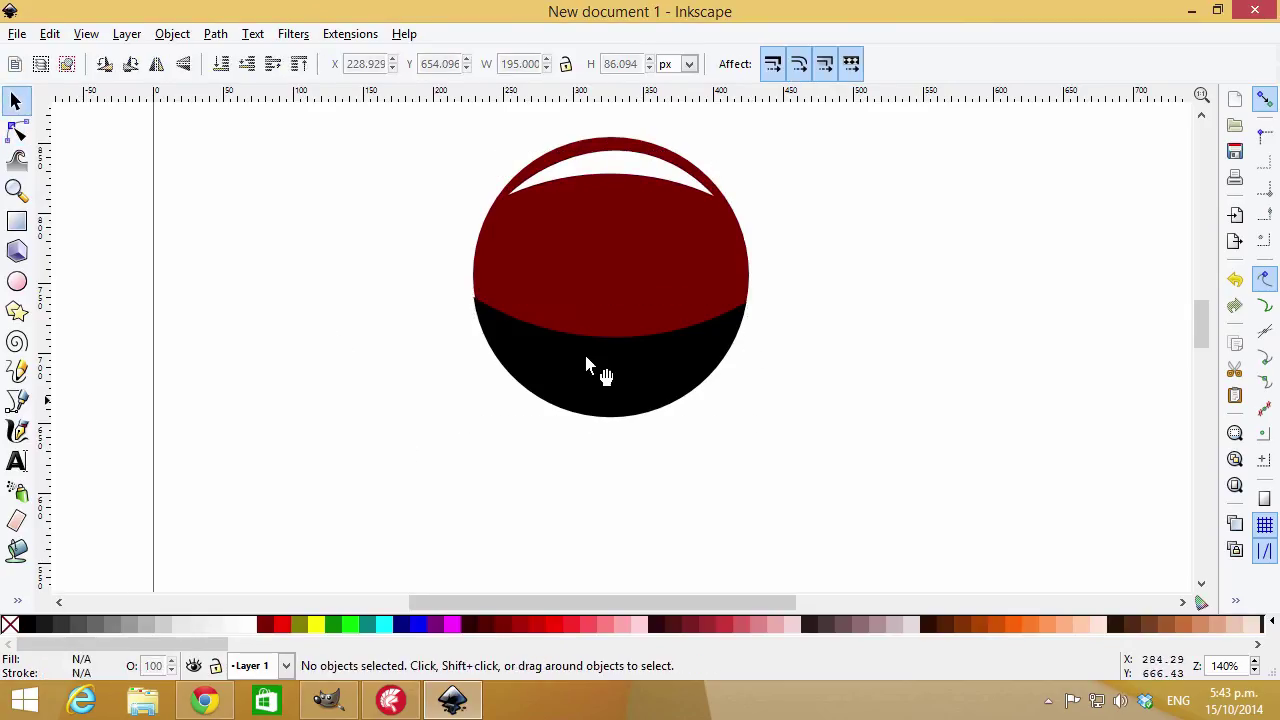
Move the black crescent to about X 229.35, Y 656.65 px so it fits the circle's lower edge
{"action": "left_click", "coordinate": [598, 376]}
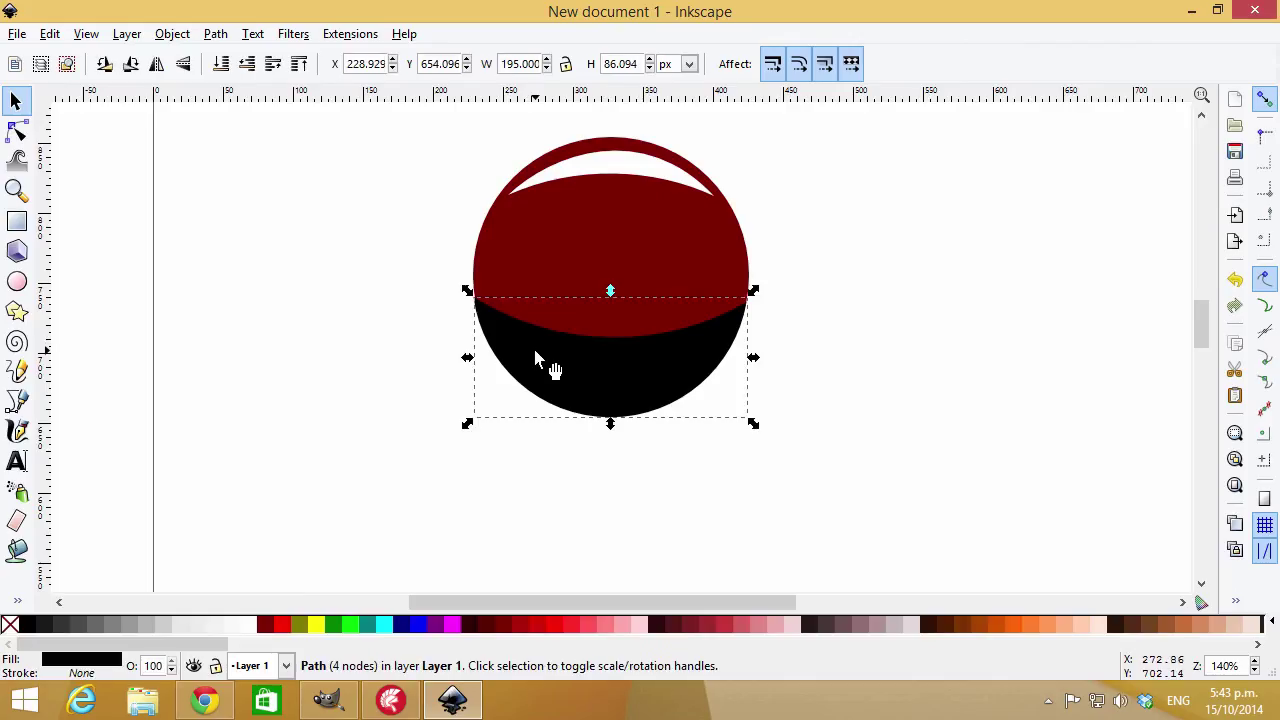
{"action": "scroll", "coordinate": [536, 357], "scroll_direction": "up", "scroll_amount": 4}
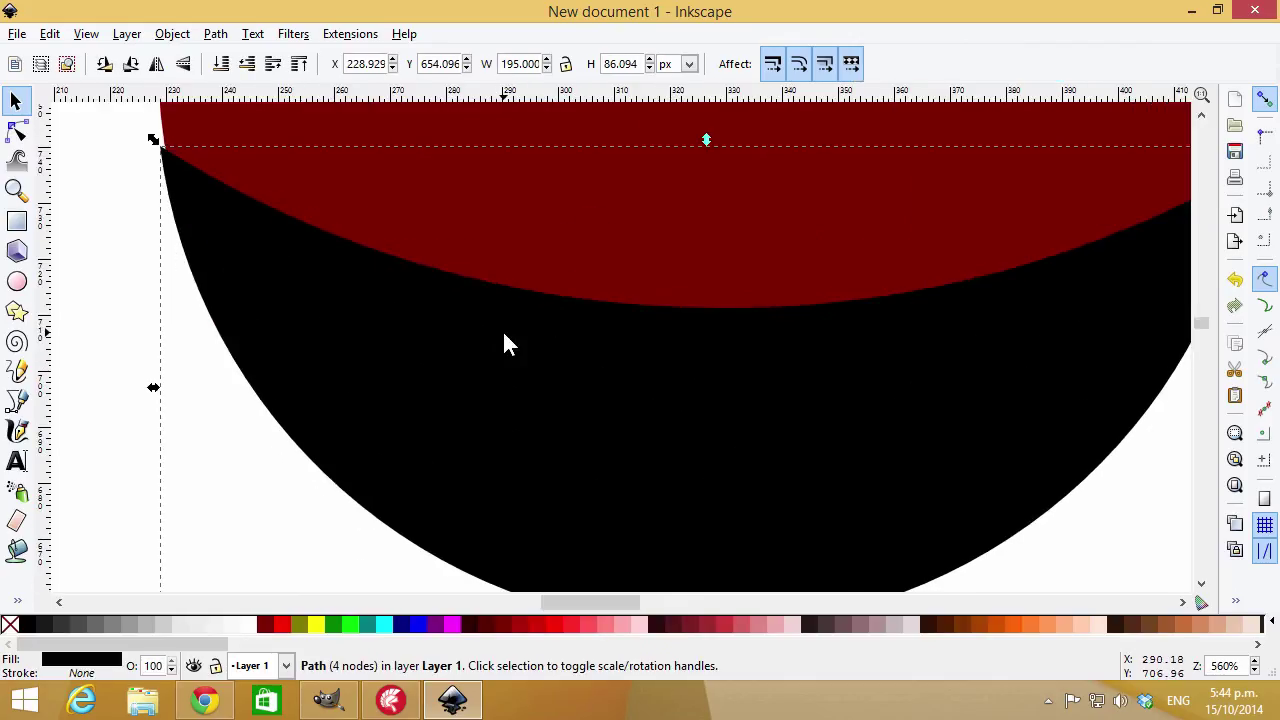
{"action": "key", "text": "Right"}
{"action": "left_click_drag", "start_coordinate": [372, 290], "coordinate": [417, 290]}
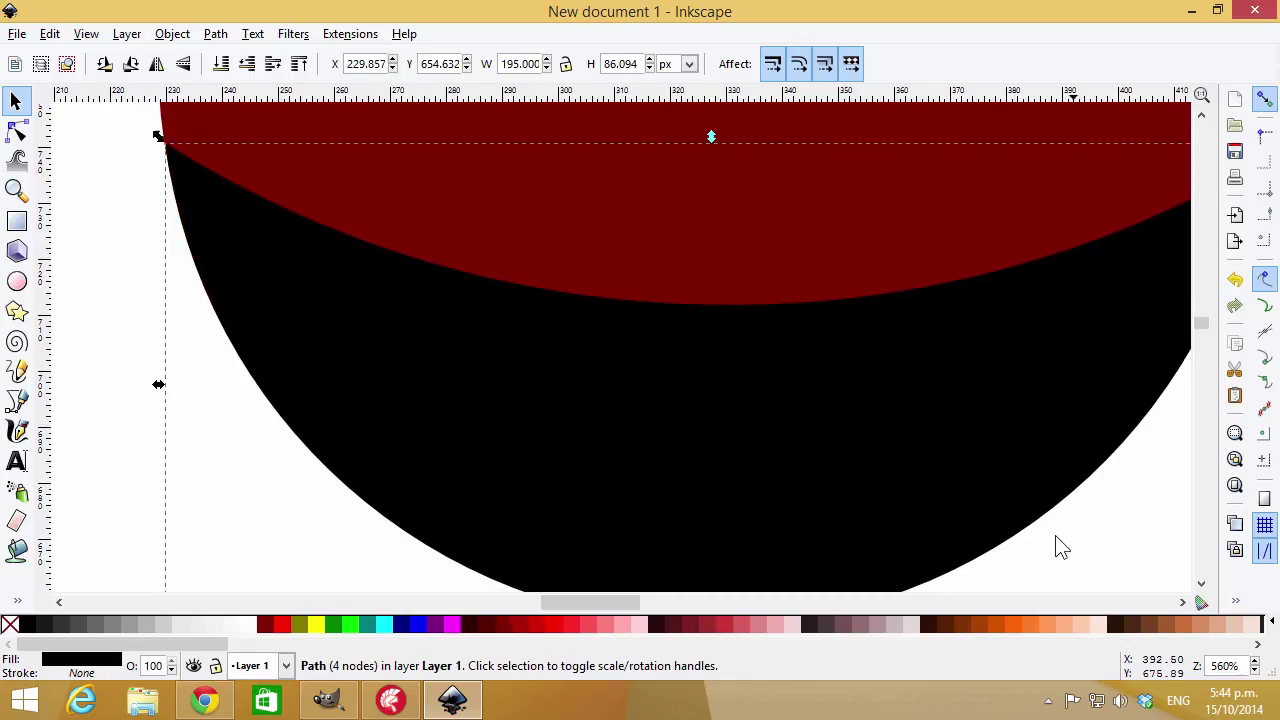
{"action": "scroll", "coordinate": [968, 462], "scroll_direction": "down", "scroll_amount": 1, "text": "ctrl"}
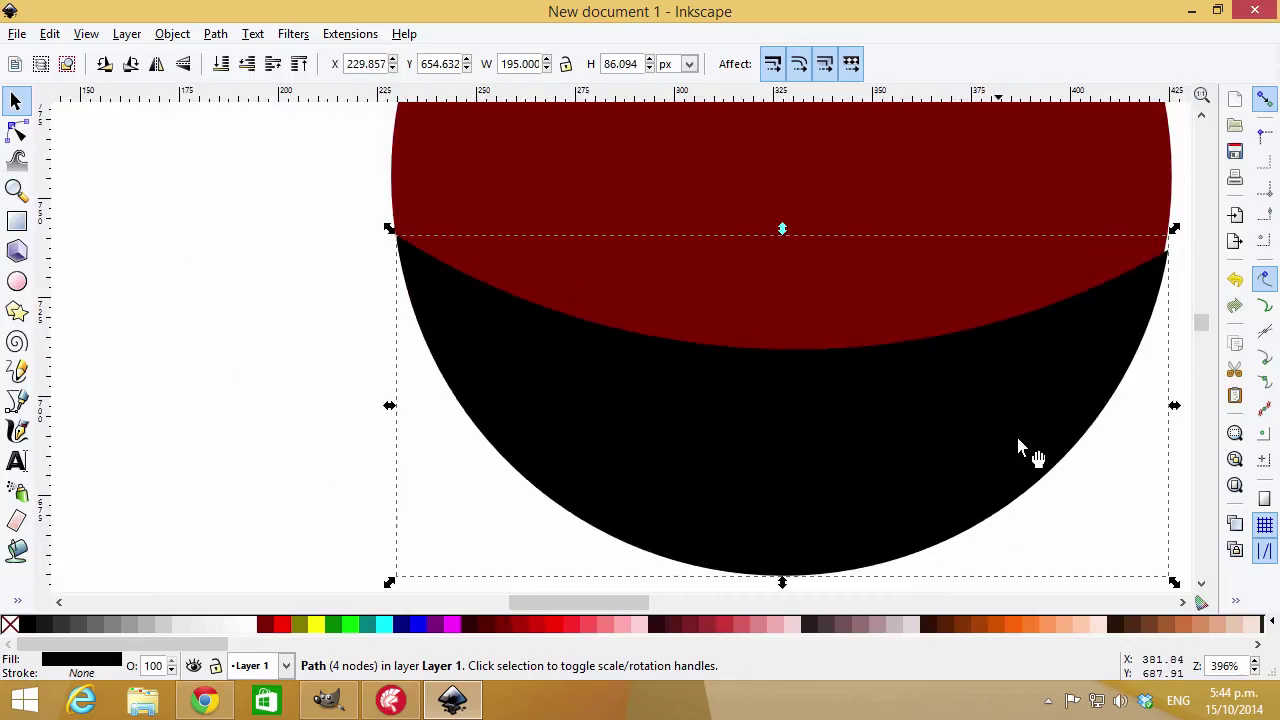
{"action": "left_click_drag", "start_coordinate": [981, 396], "coordinate": [976, 390]}
{"action": "scroll", "coordinate": [880, 338], "scroll_direction": "down", "scroll_amount": 3, "text": "ctrl"}
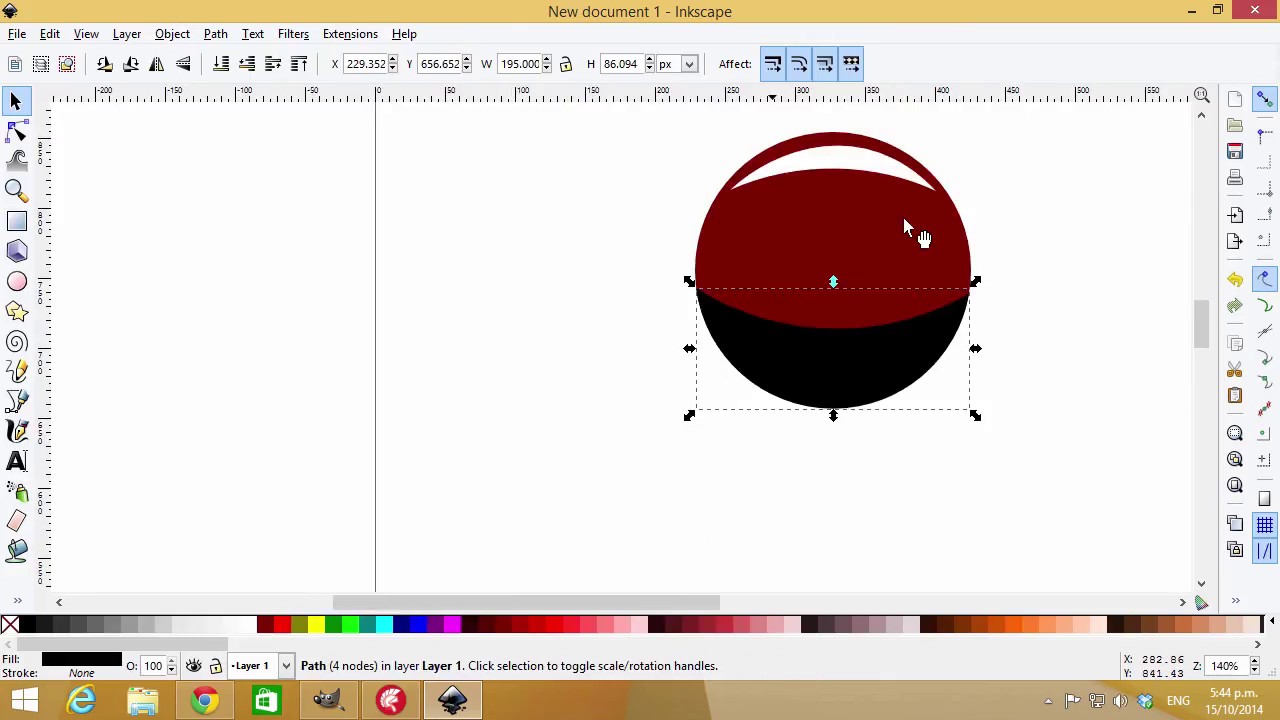
{"action": "mouse_move", "coordinate": [1200, 338]}
{"action": "left_mouse_down"}
{"action": "mouse_move", "coordinate": [1200, 320]}
{"action": "mouse_move", "coordinate": [1198, 334]}
{"action": "left_mouse_up"}
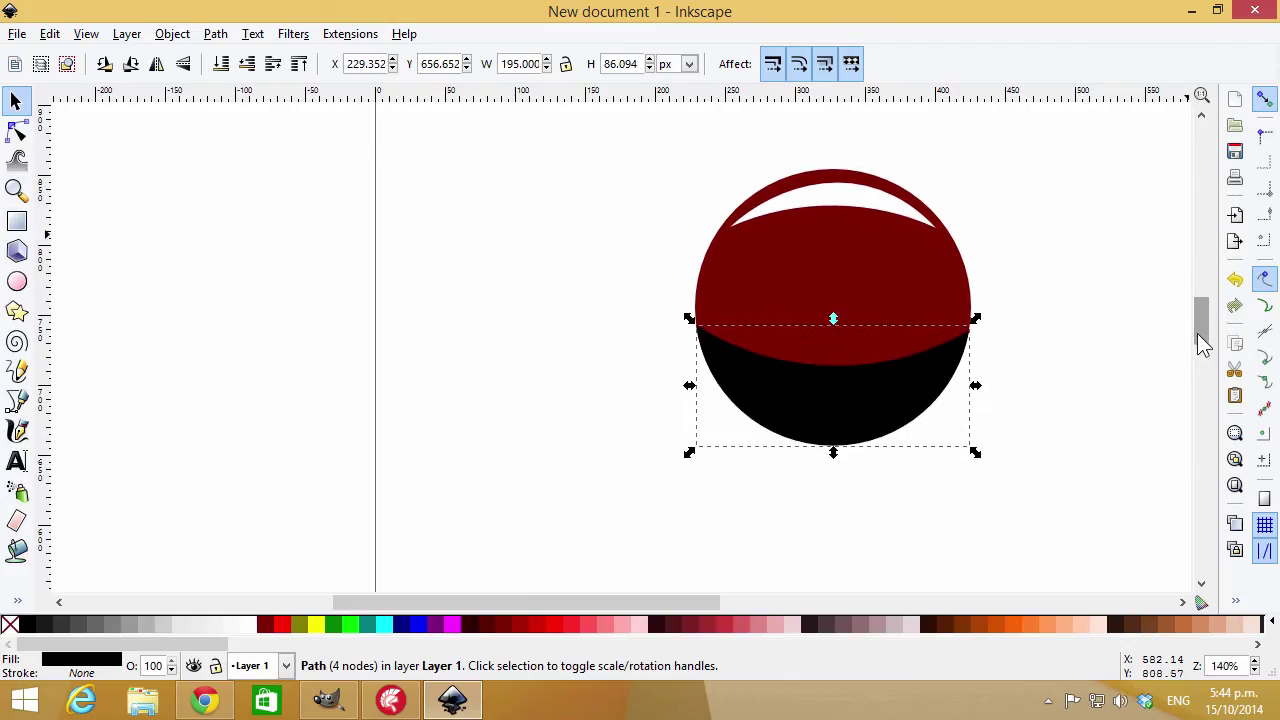
{"action": "key", "text": "Escape"}
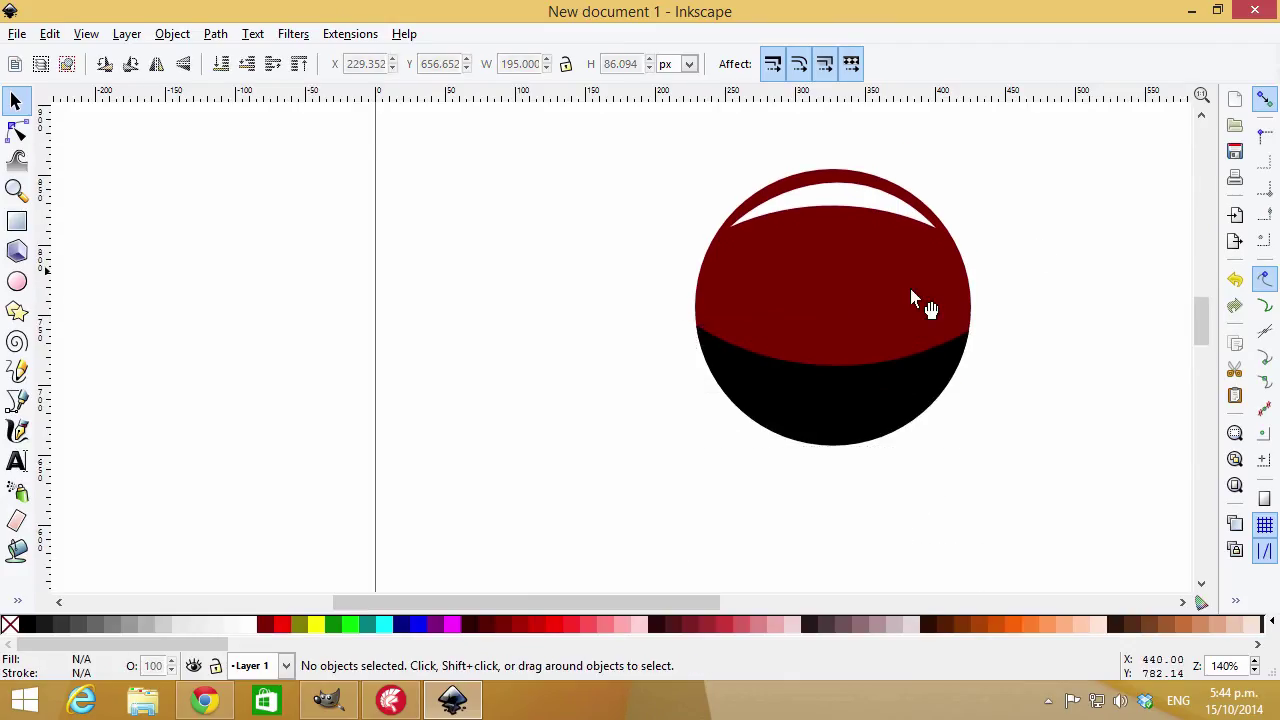
Make the black lower crescent semi-transparent by setting its fill alpha to 67
{"action": "left_click", "coordinate": [839, 408]}
{"action": "left_click", "coordinate": [880, 206]}
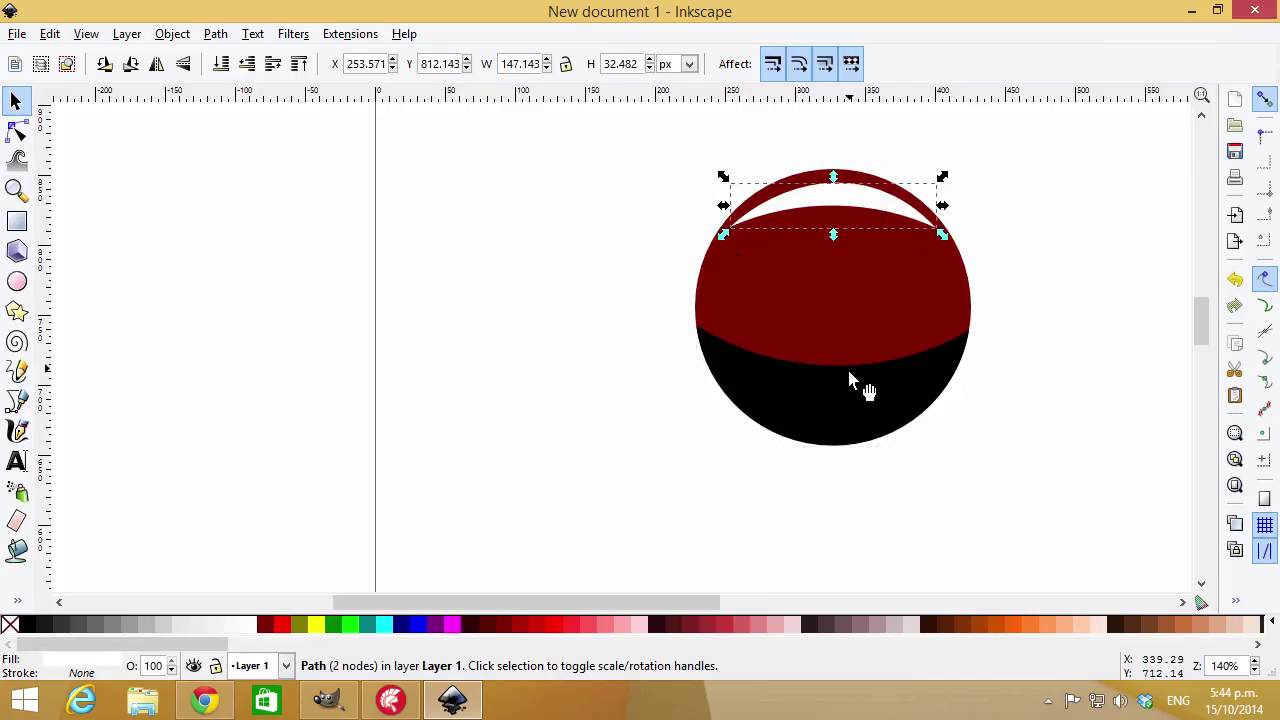
{"action": "left_click", "coordinate": [847, 372]}
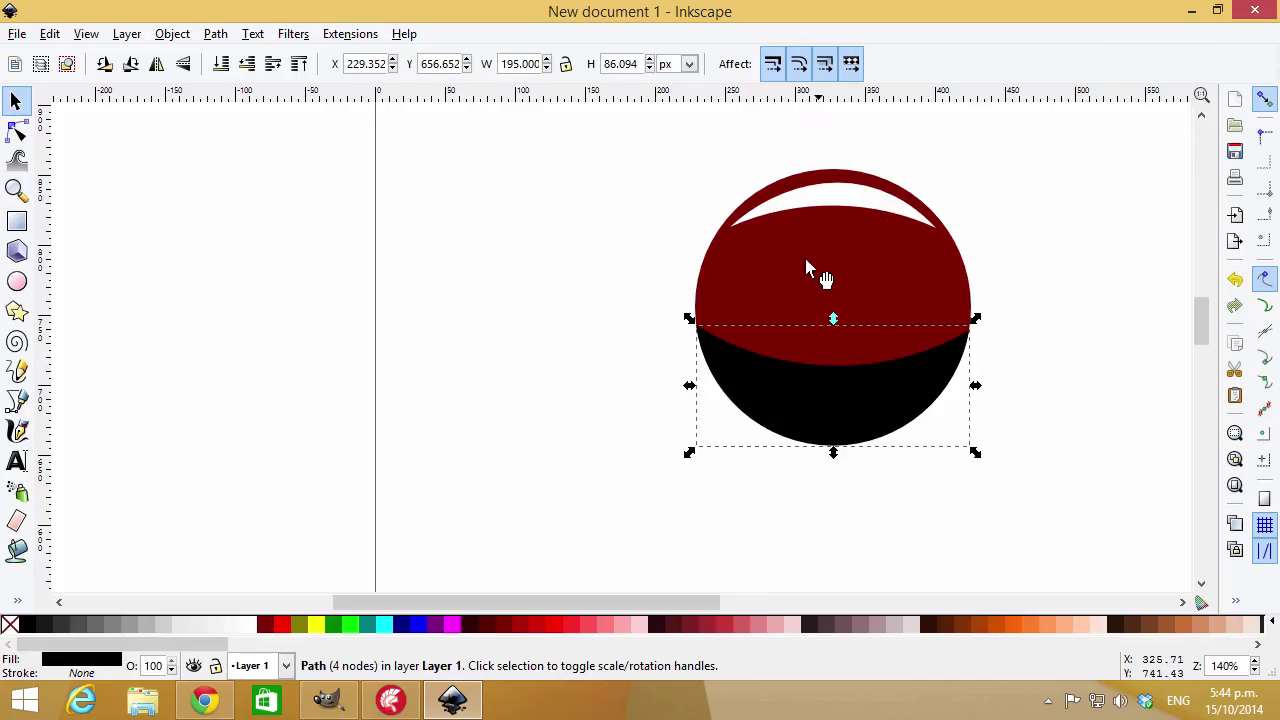
{"action": "left_click", "coordinate": [835, 407]}
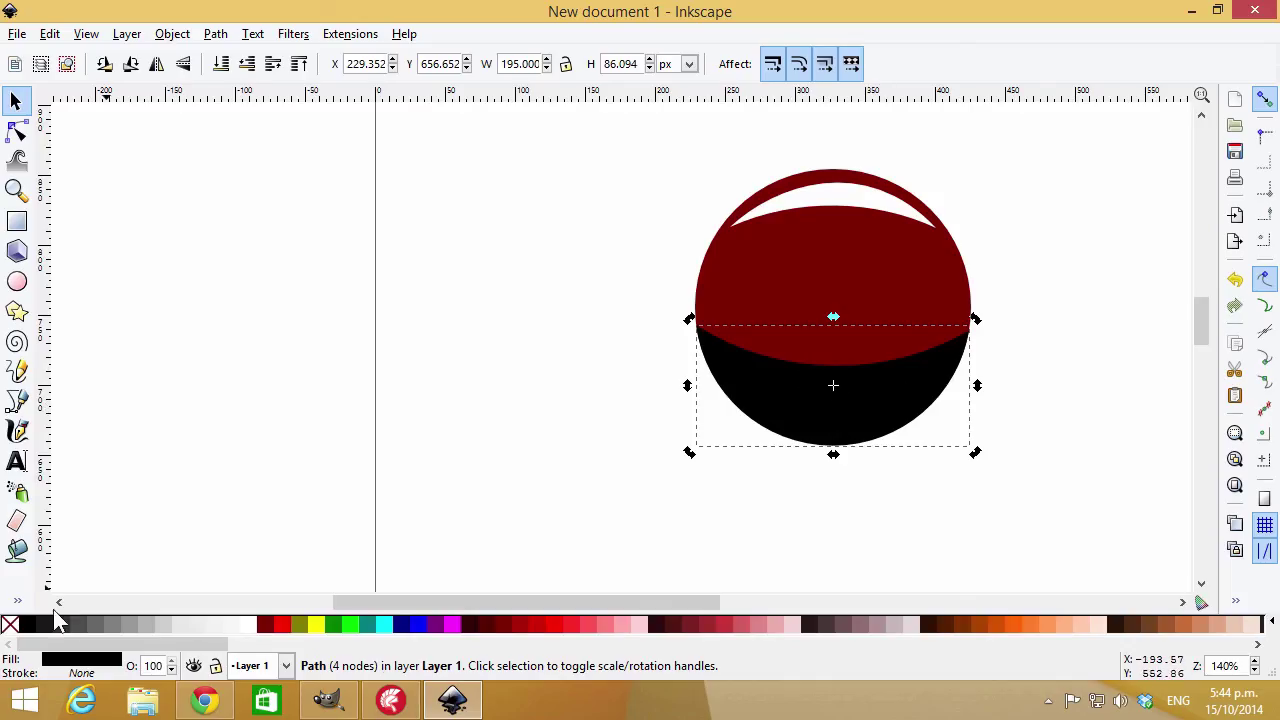
{"action": "key", "text": "ctrl+shift+f"}
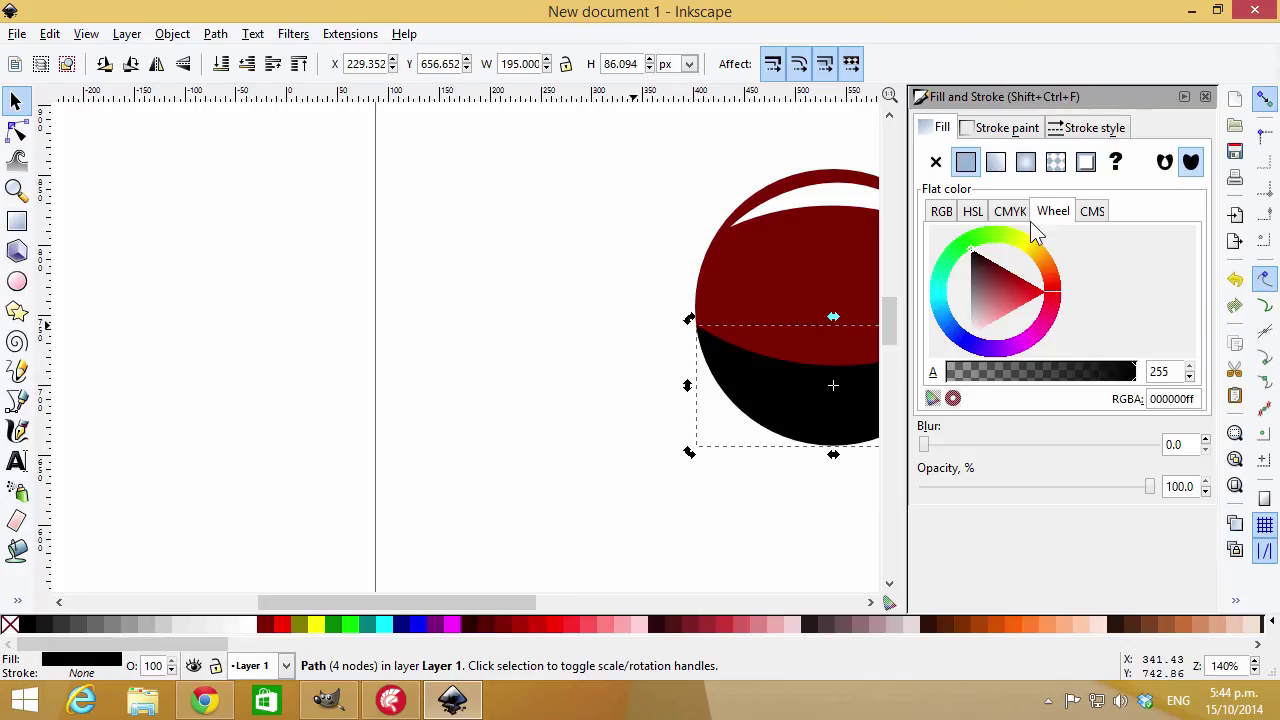
{"action": "mouse_move", "coordinate": [994, 377]}
{"action": "left_mouse_down"}
{"action": "mouse_move", "coordinate": [1114, 373]}
{"action": "mouse_move", "coordinate": [983, 384]}
{"action": "mouse_move", "coordinate": [1023, 366]}
{"action": "mouse_move", "coordinate": [1043, 374]}
{"action": "mouse_move", "coordinate": [997, 369]}
{"action": "left_mouse_up"}
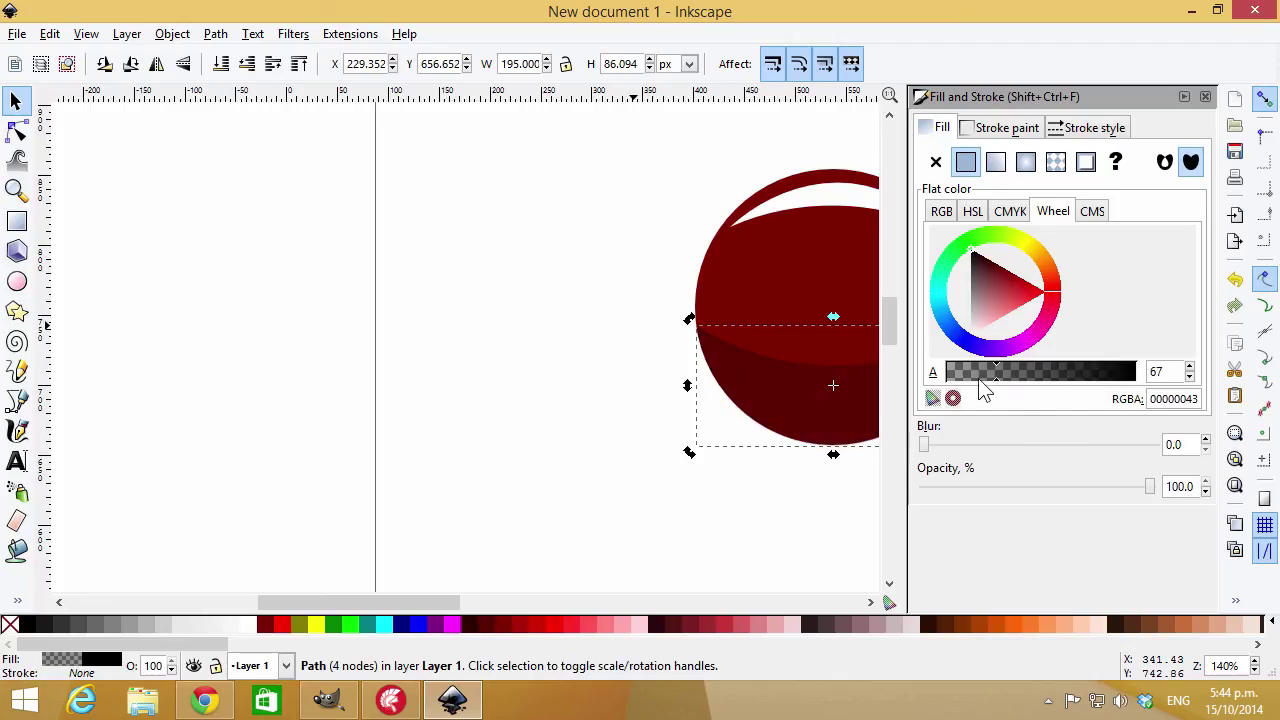
Set the white highlight's fill alpha to 62, collapse the fill settings and deselect the highlight
{"action": "left_click", "coordinate": [852, 211]}
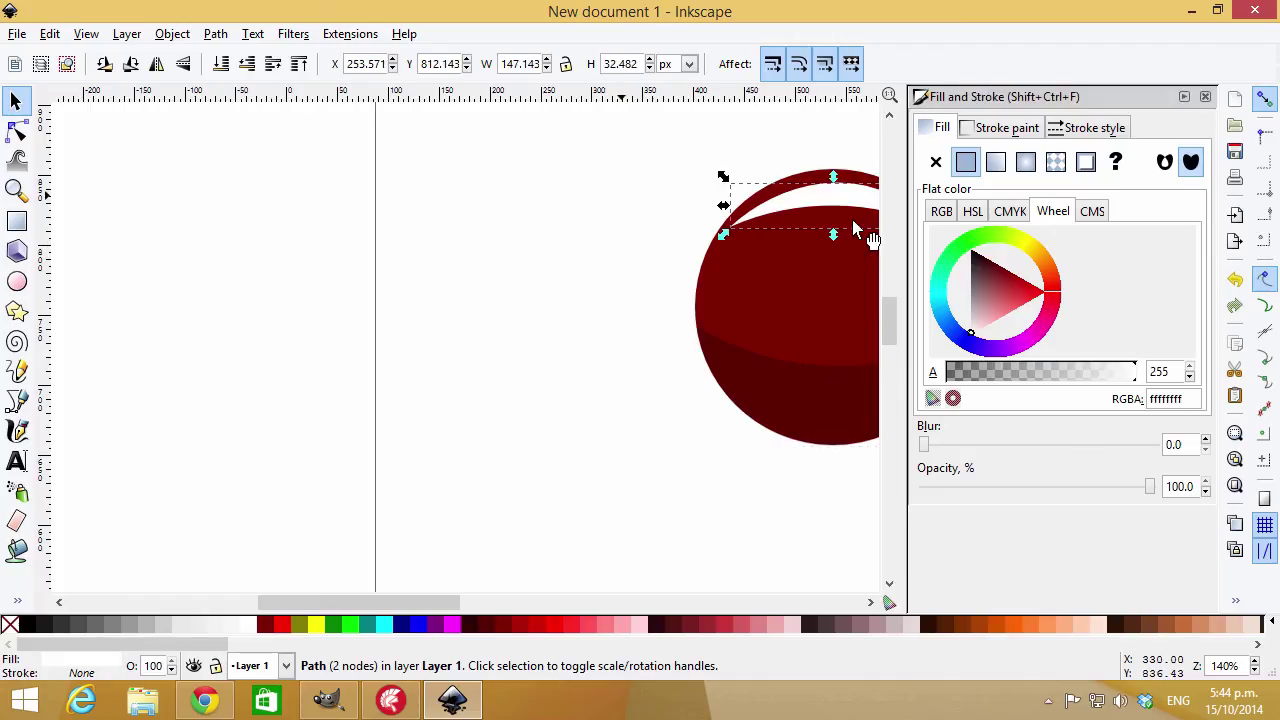
{"action": "left_click", "coordinate": [1014, 372]}
{"action": "left_click", "coordinate": [992, 371]}
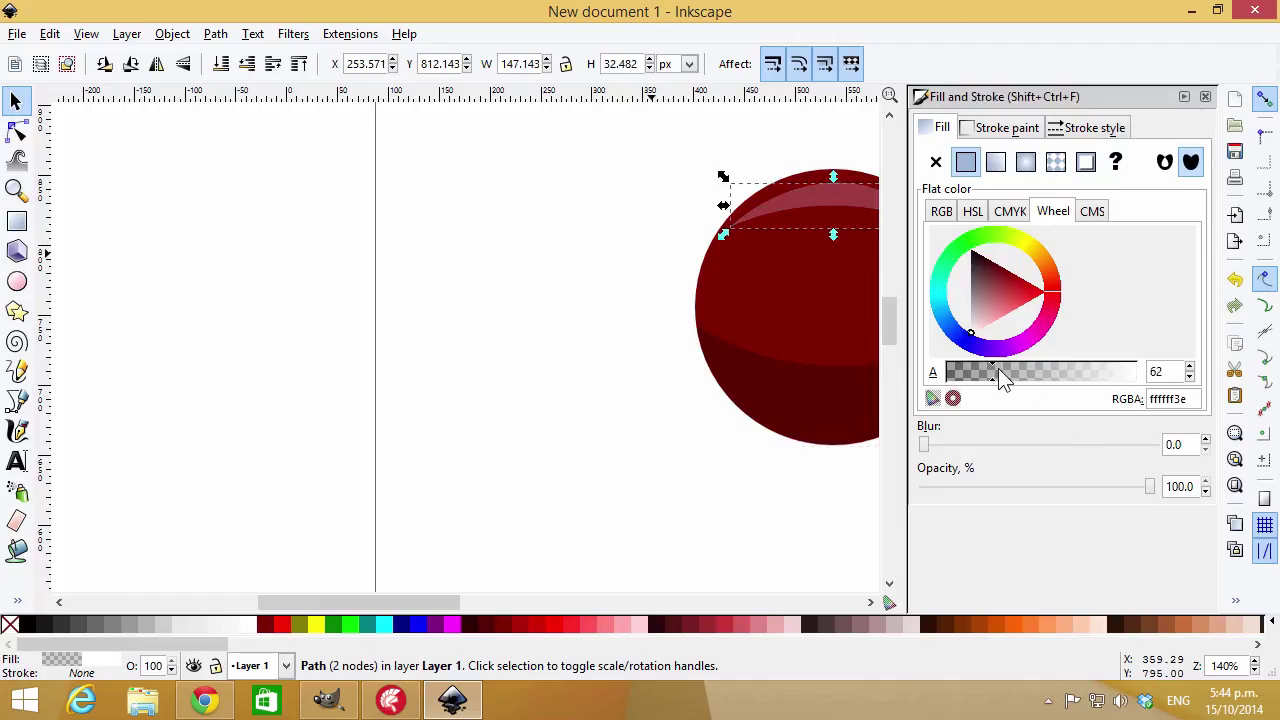
{"action": "left_click", "coordinate": [1184, 99]}
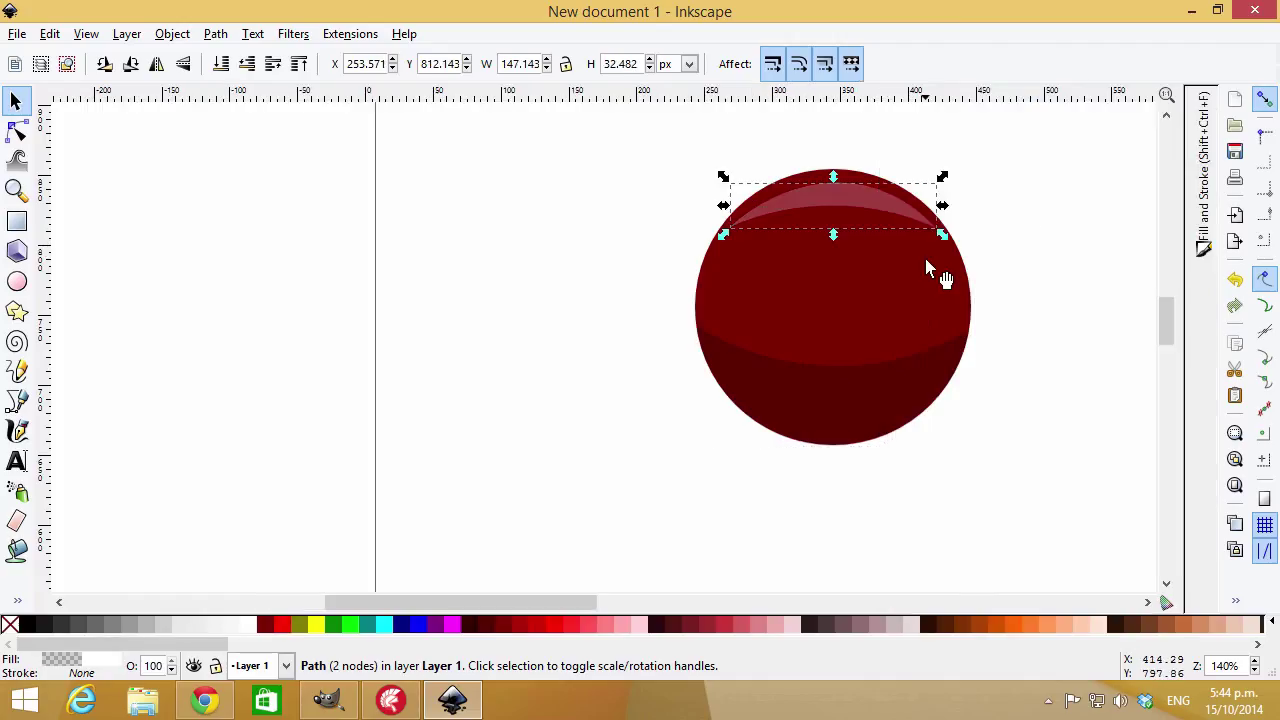
{"action": "left_click", "coordinate": [1045, 282]}
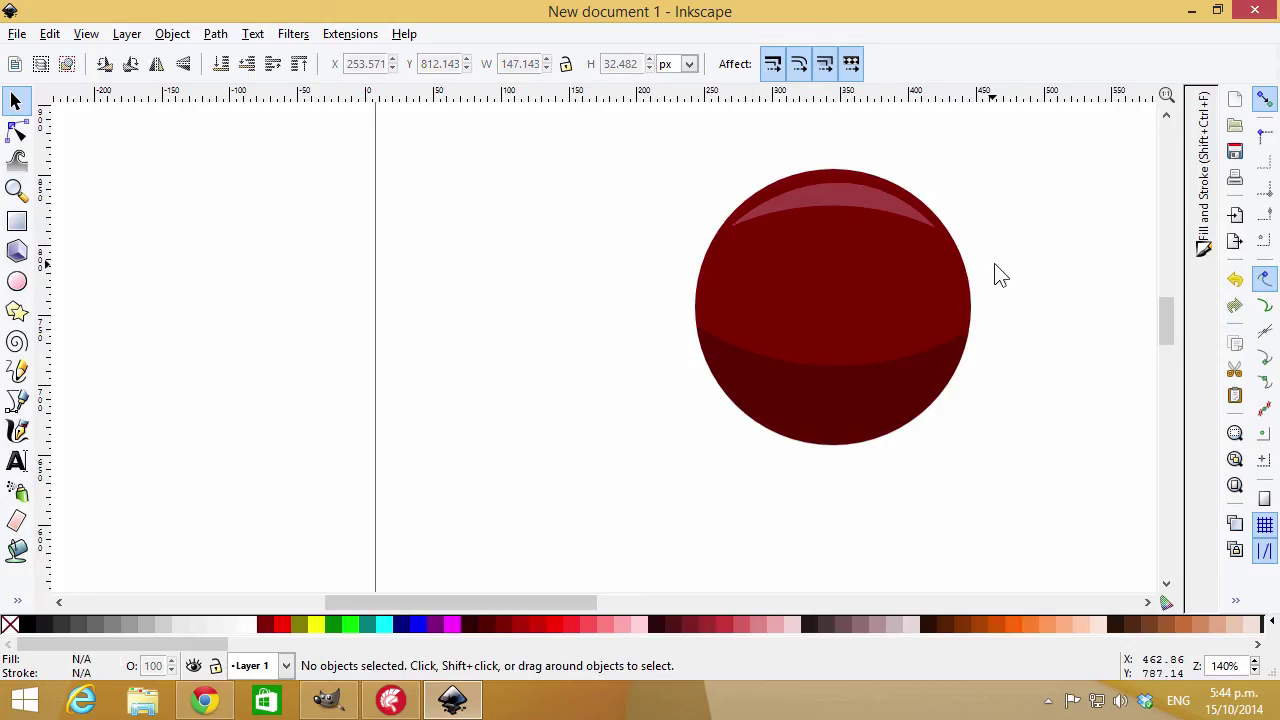
Try different fill colours on the base circle, including teal, and leave it yellow
{"action": "left_click", "coordinate": [870, 286]}
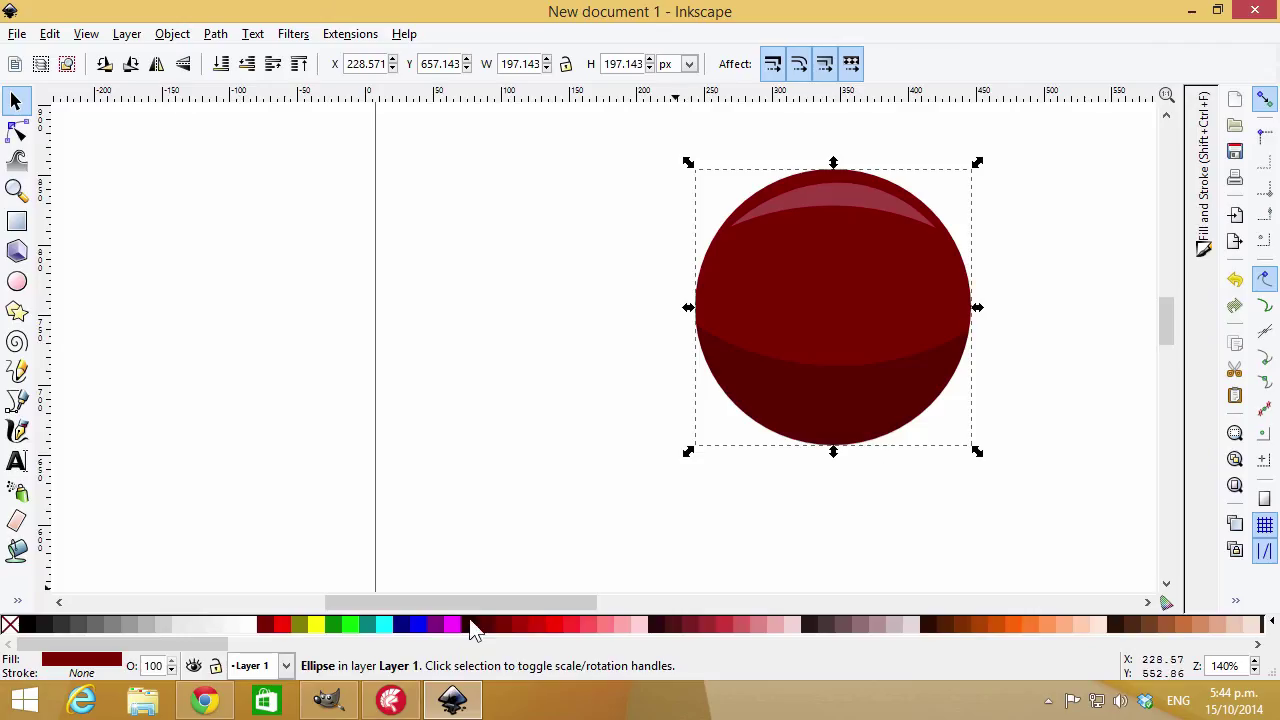
{"action": "left_click", "coordinate": [418, 626]}
{"action": "left_click", "coordinate": [401, 626]}
{"action": "left_click", "coordinate": [367, 626]}
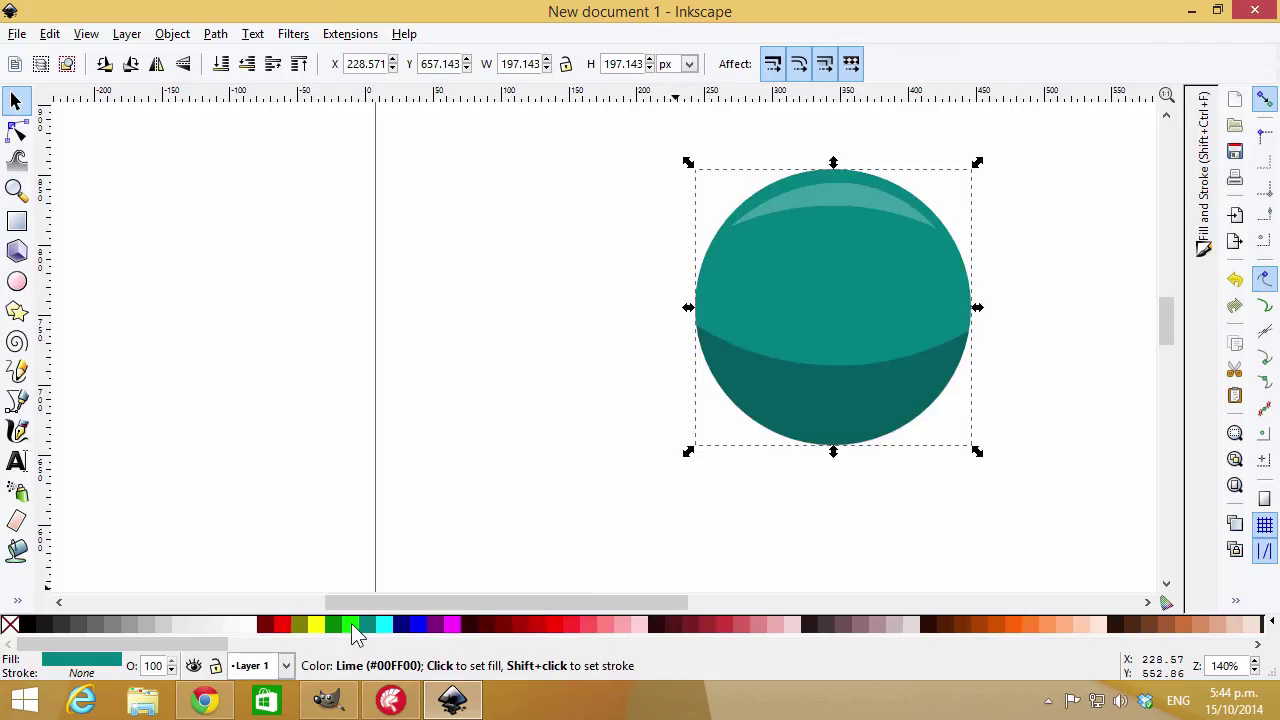
{"action": "left_click", "coordinate": [316, 625]}
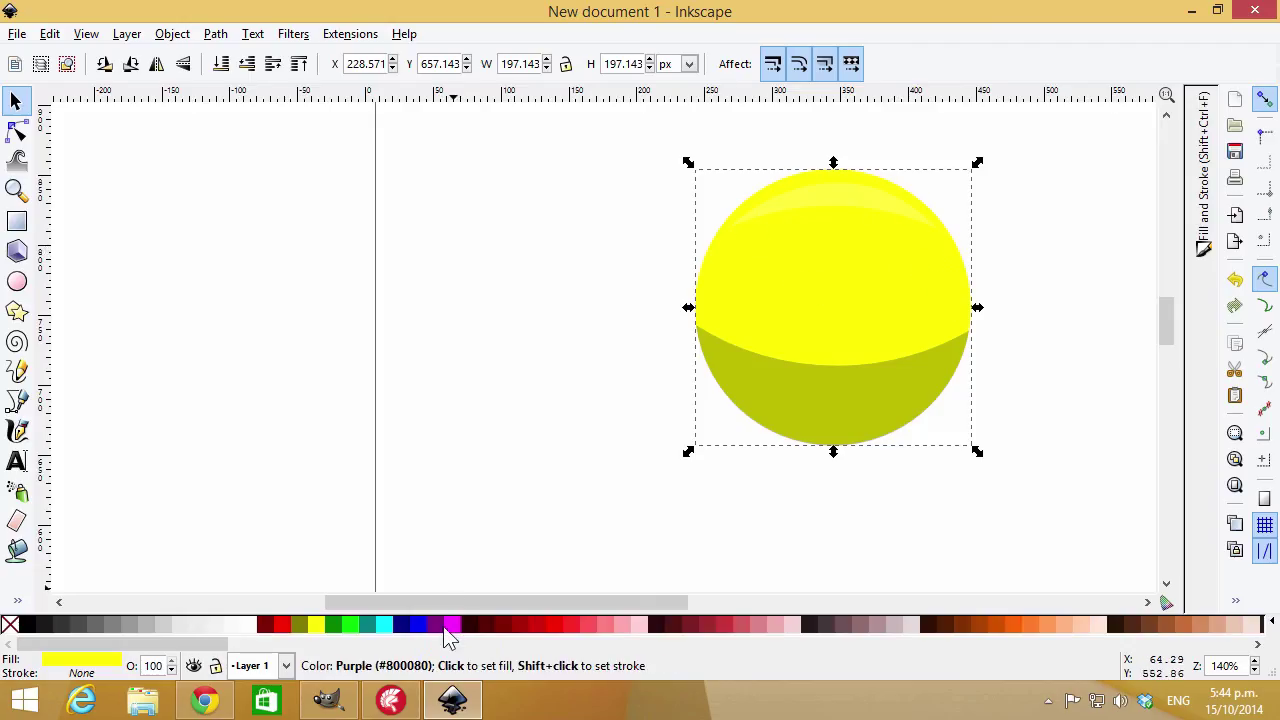
Fill the base circle with dark red, then group it with the shadow and highlight
{"action": "left_click", "coordinate": [266, 634]}
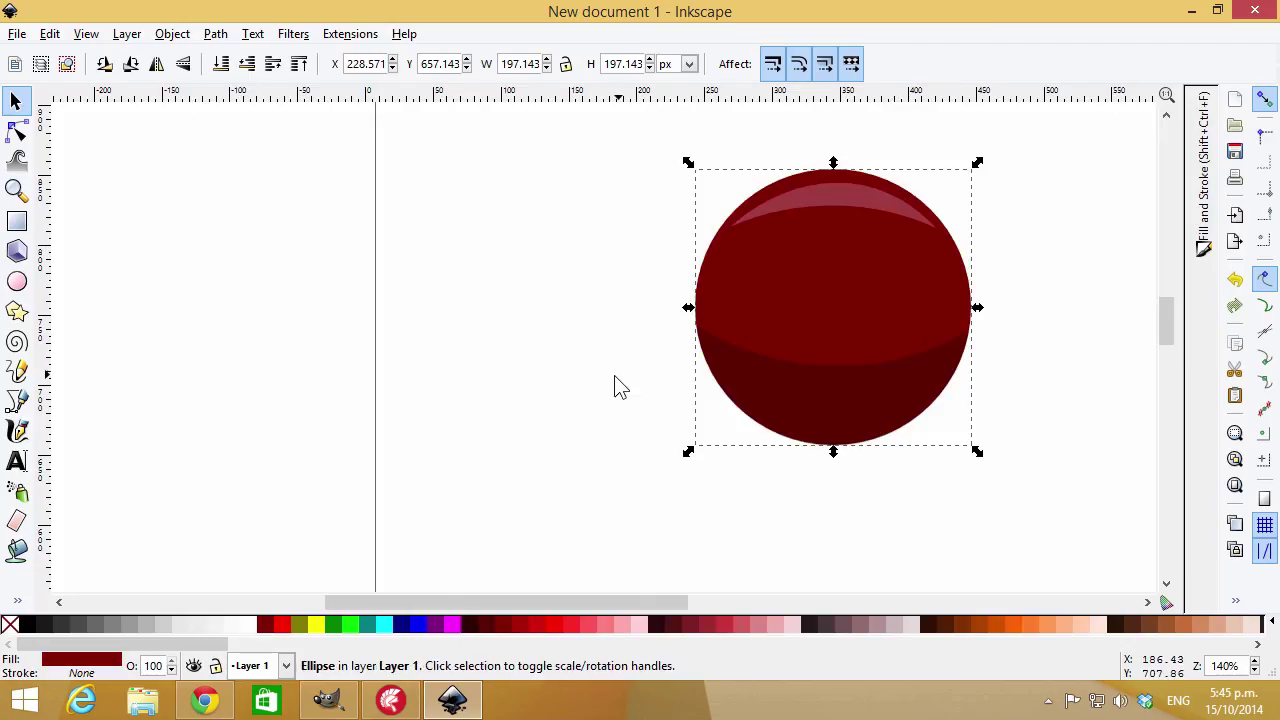
{"action": "left_click", "coordinate": [578, 247]}
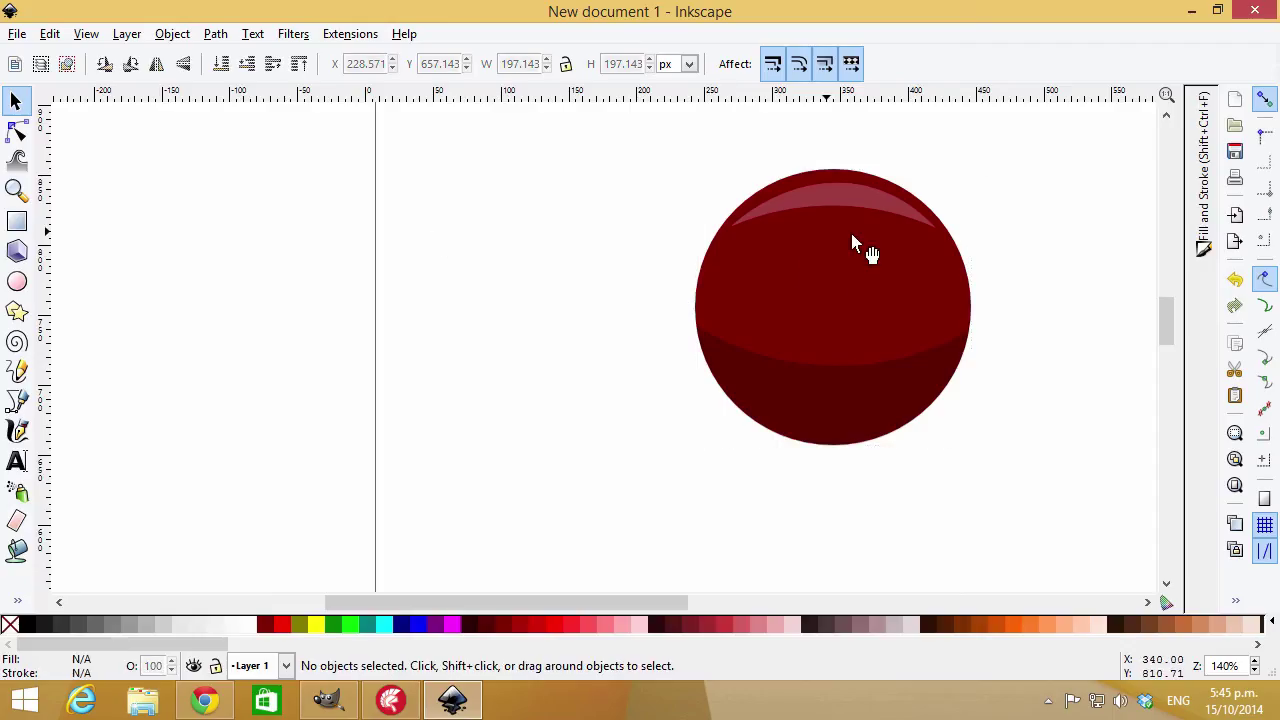
{"action": "scroll", "coordinate": [848, 276], "scroll_direction": "down", "scroll_amount": 4}
{"action": "left_click_drag", "start_coordinate": [772, 228], "coordinate": [912, 356]}
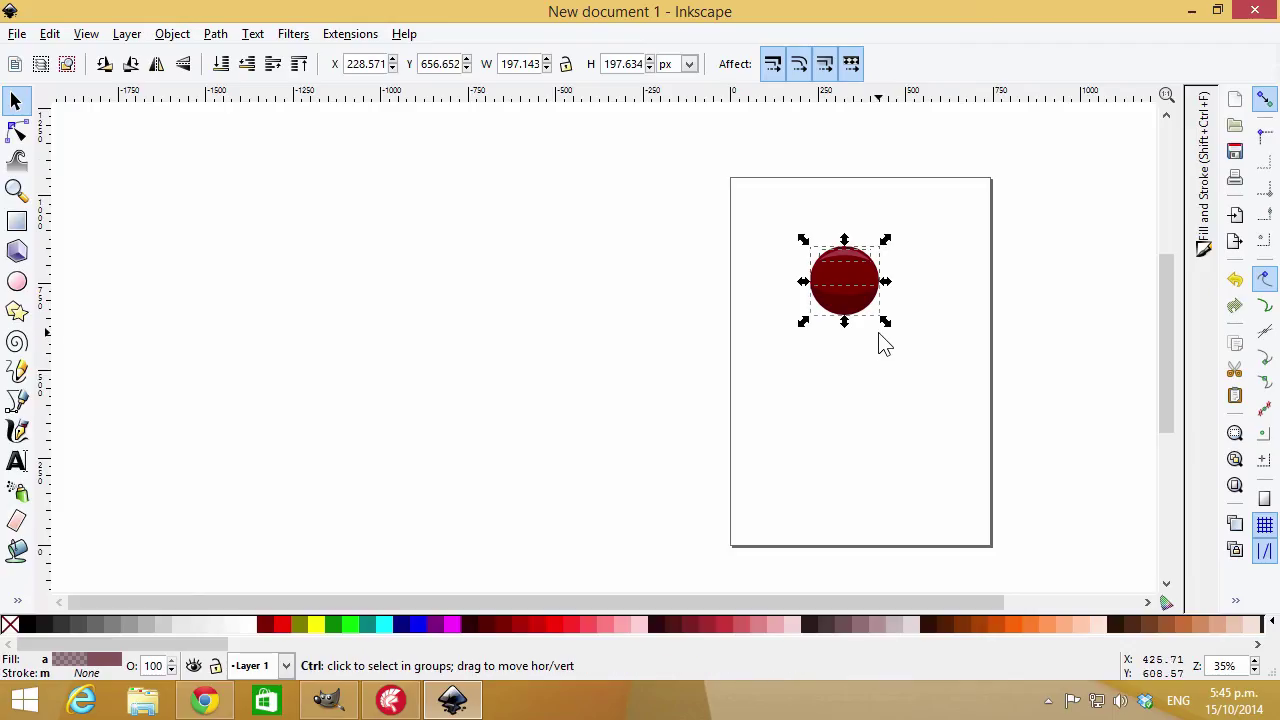
{"action": "key", "text": "ctrl+g"}
{"action": "left_click", "coordinate": [900, 349]}
Move the grouped icon near the page's upper-left corner and duplicate it three times into a two-by-two arrangement
{"action": "left_click_drag", "start_coordinate": [888, 274], "coordinate": [791, 193]}
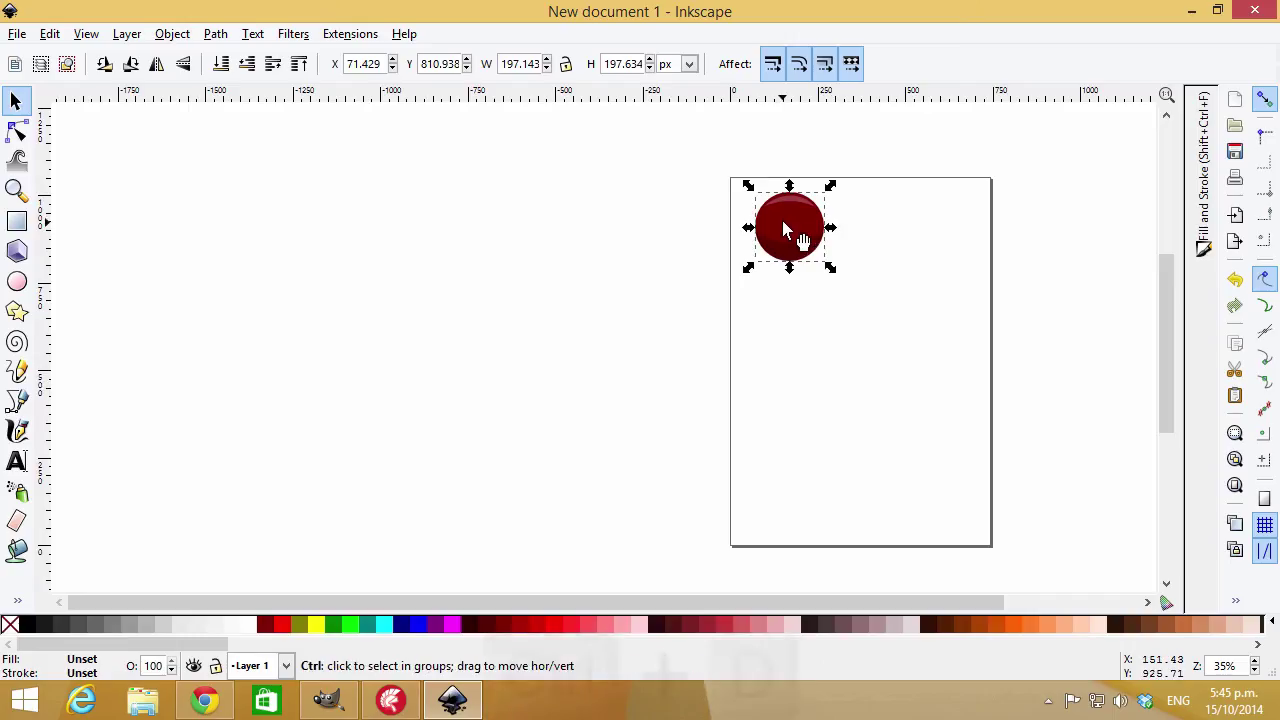
{"action": "key", "text": "ctrl+d"}
{"action": "left_click_drag", "start_coordinate": [786, 225], "coordinate": [880, 313]}
{"action": "key", "text": "ctrl+d"}
{"action": "key", "text": "ctrl+d"}
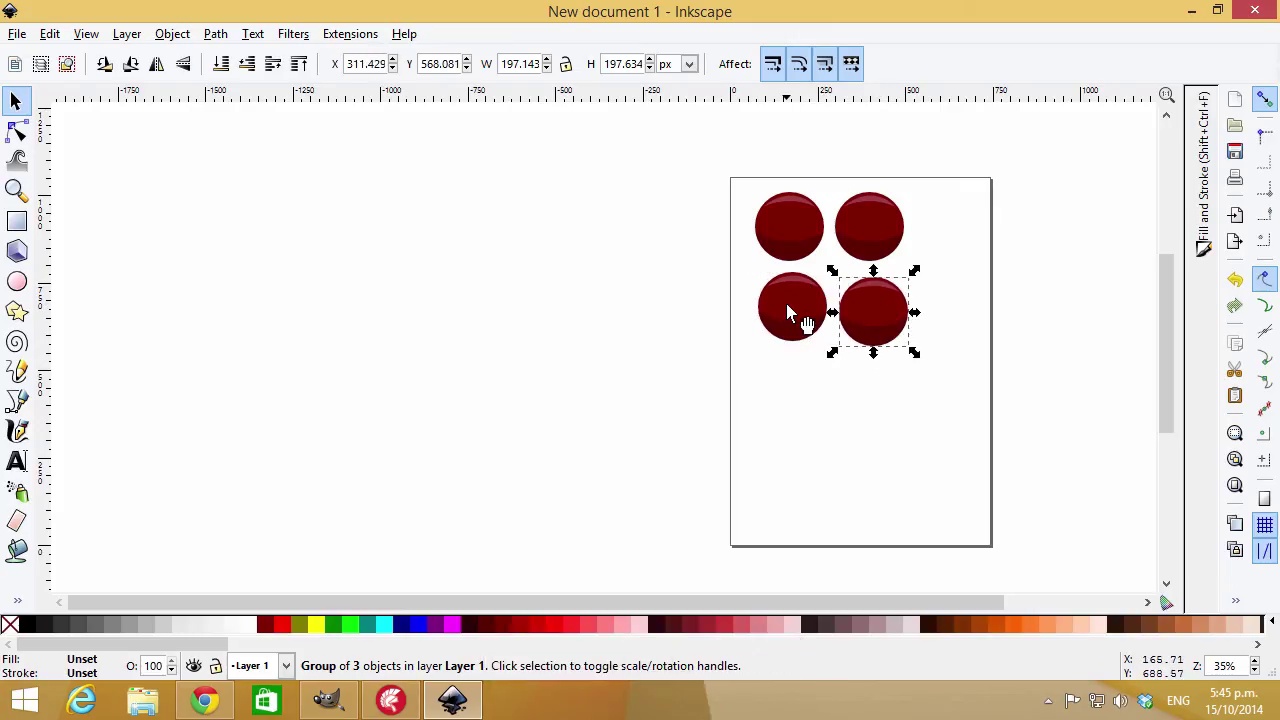
{"action": "left_click_drag", "start_coordinate": [786, 316], "coordinate": [803, 326]}
{"action": "left_click", "coordinate": [1086, 214]}
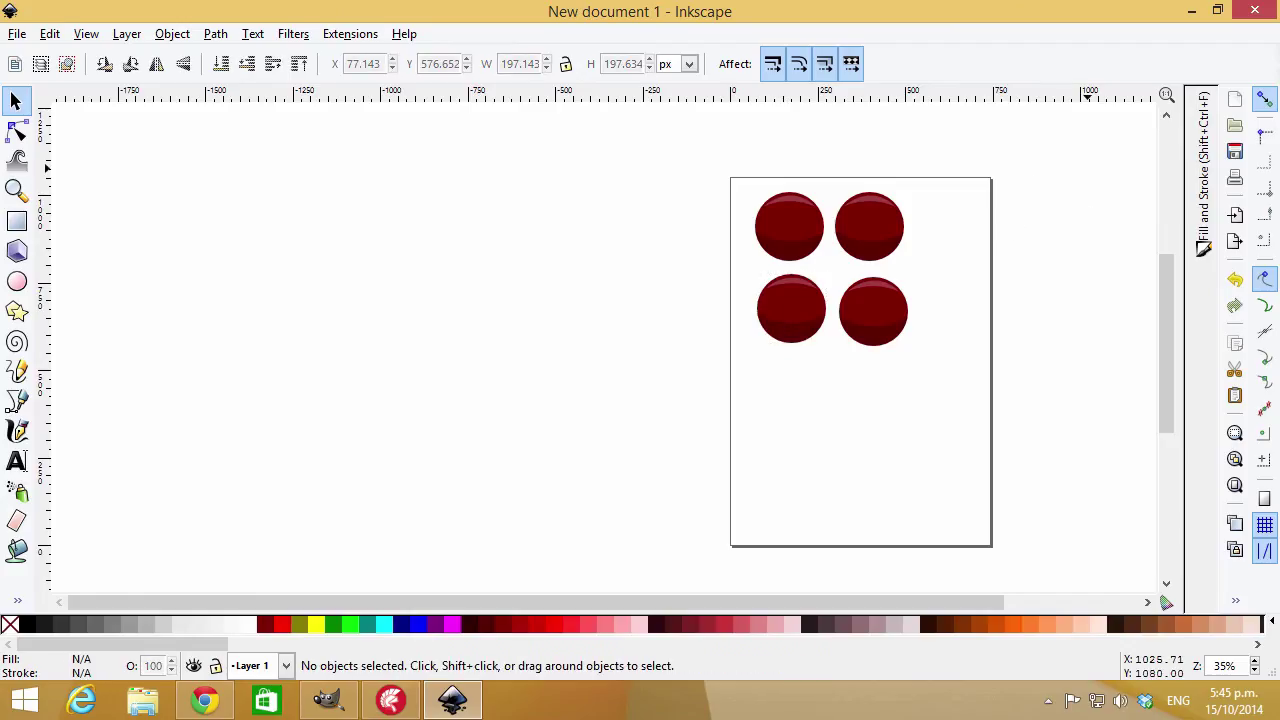
Save the drawing as an Inkscape SVG named ArtDepartment1 in the Documents library
{"action": "left_click", "coordinate": [17, 34]}
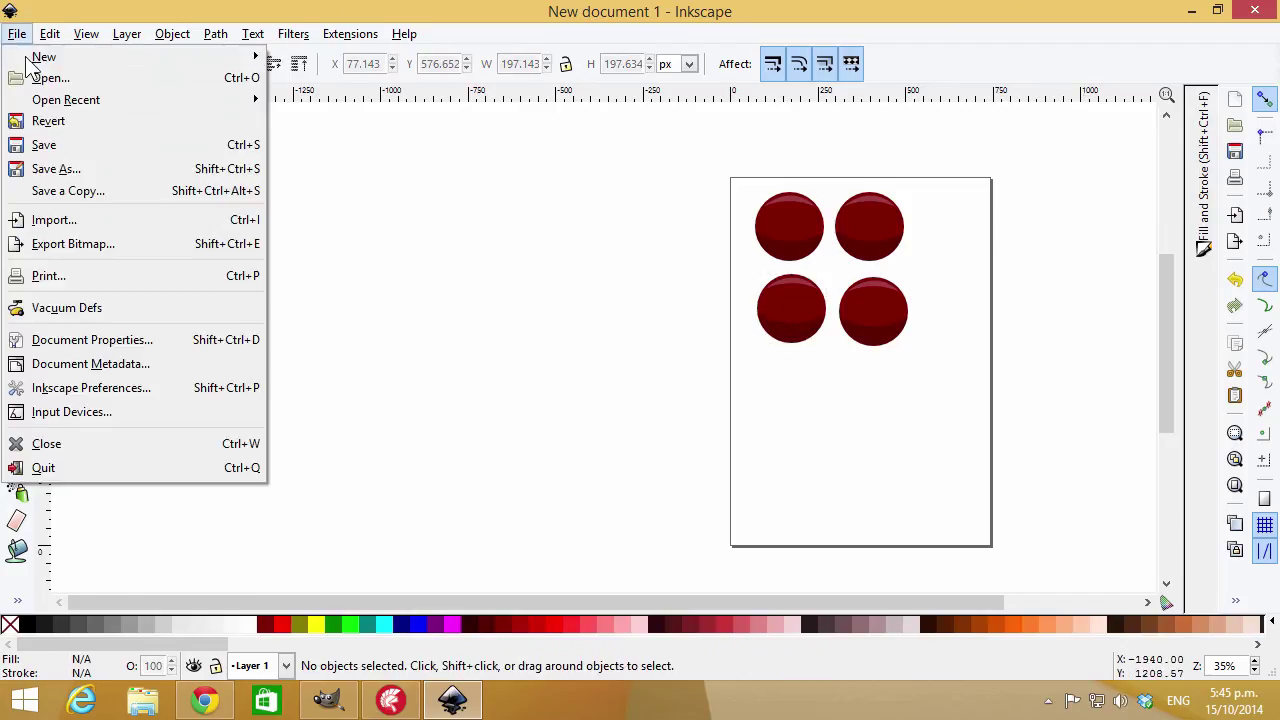
{"action": "left_click", "coordinate": [100, 171]}
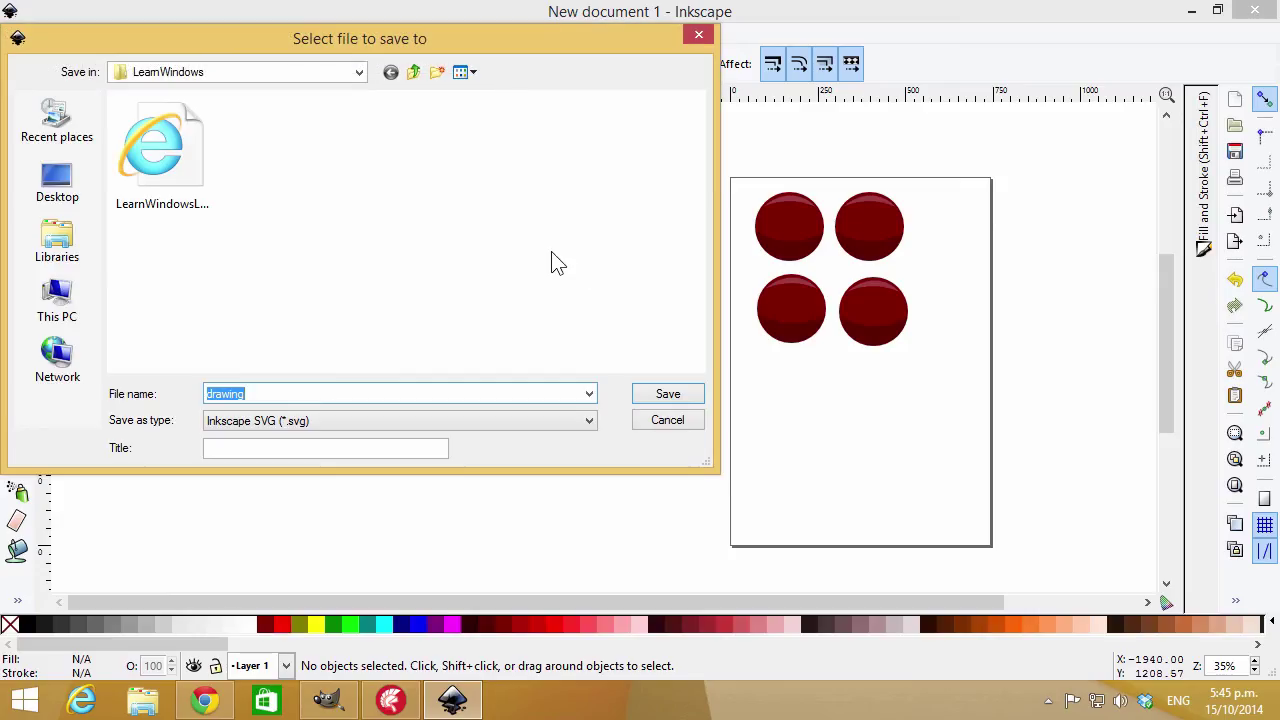
{"action": "left_click", "coordinate": [60, 248]}
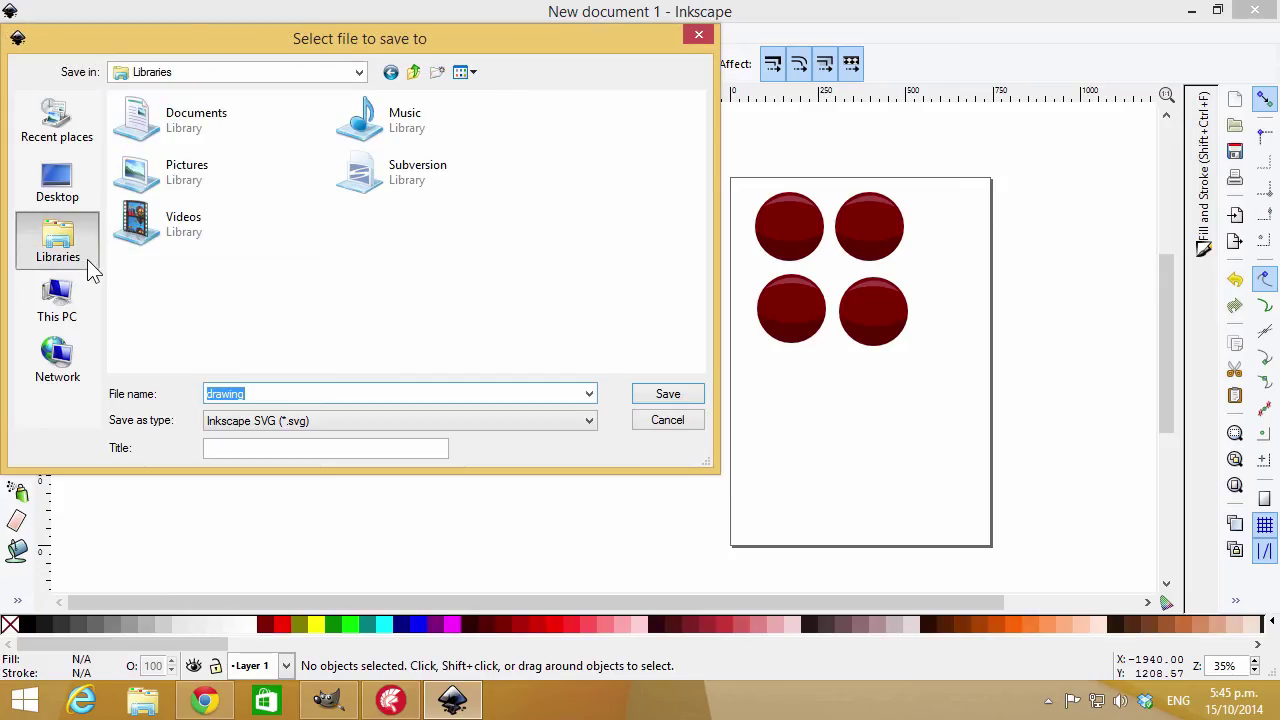
{"action": "double_click", "coordinate": [276, 390]}
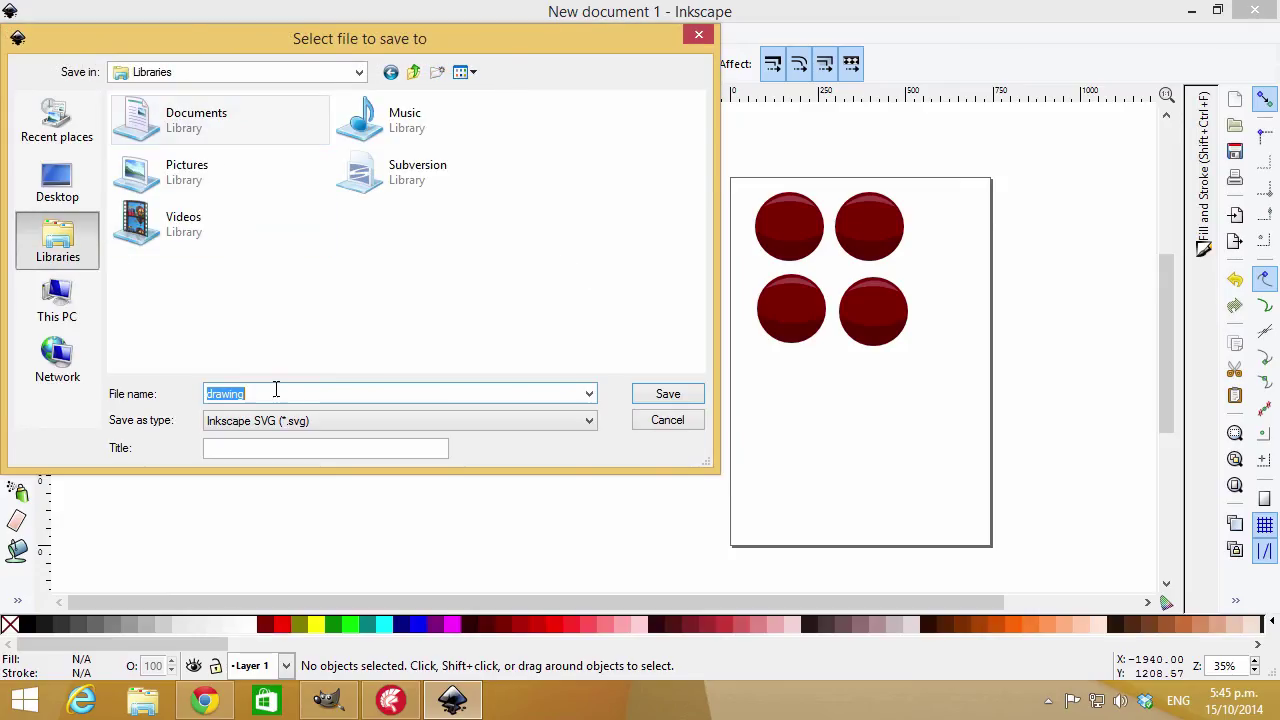
{"action": "type", "text": "ArtDepartment1"}
{"action": "left_click", "coordinate": [691, 396]}
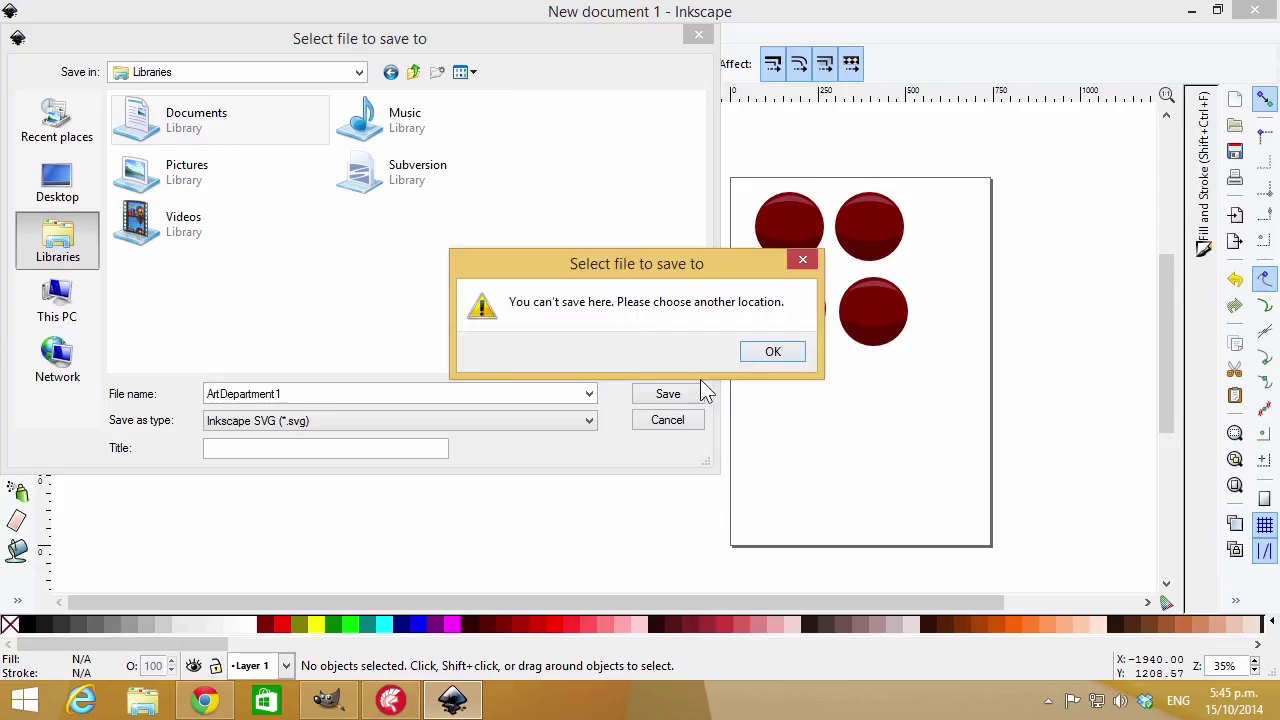
{"action": "left_click", "coordinate": [783, 354]}
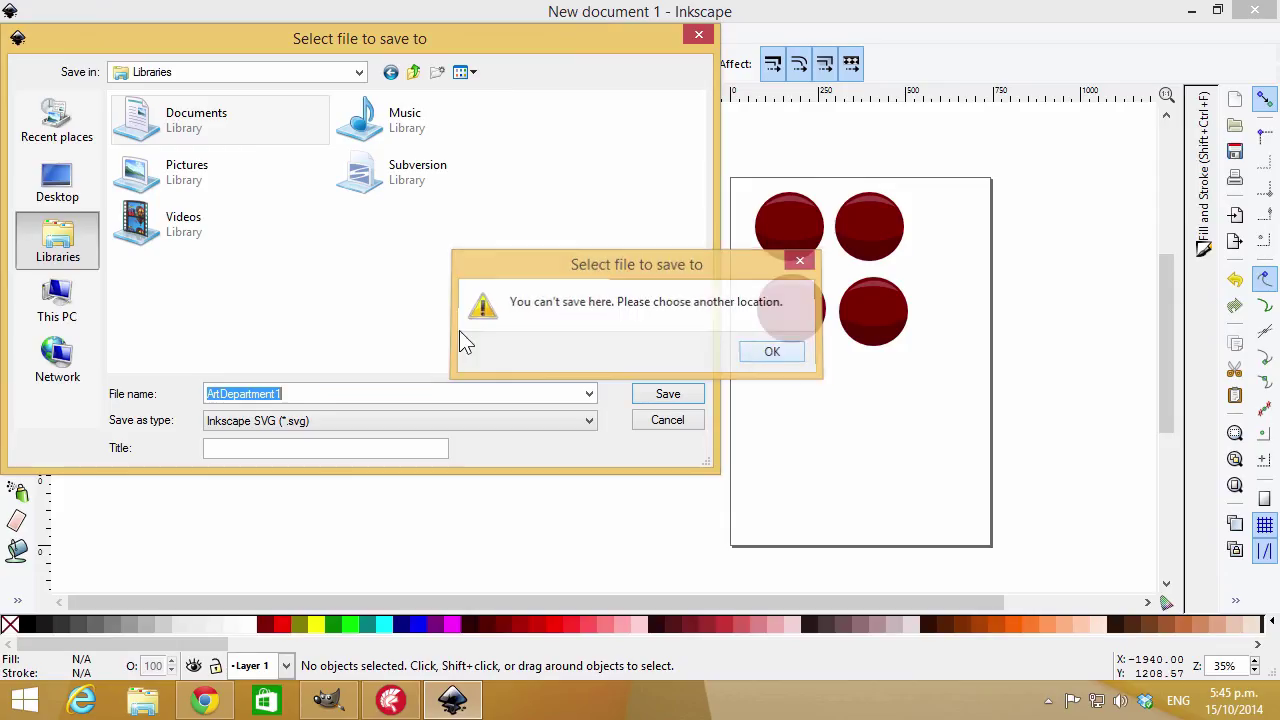
{"action": "double_click", "coordinate": [205, 132]}
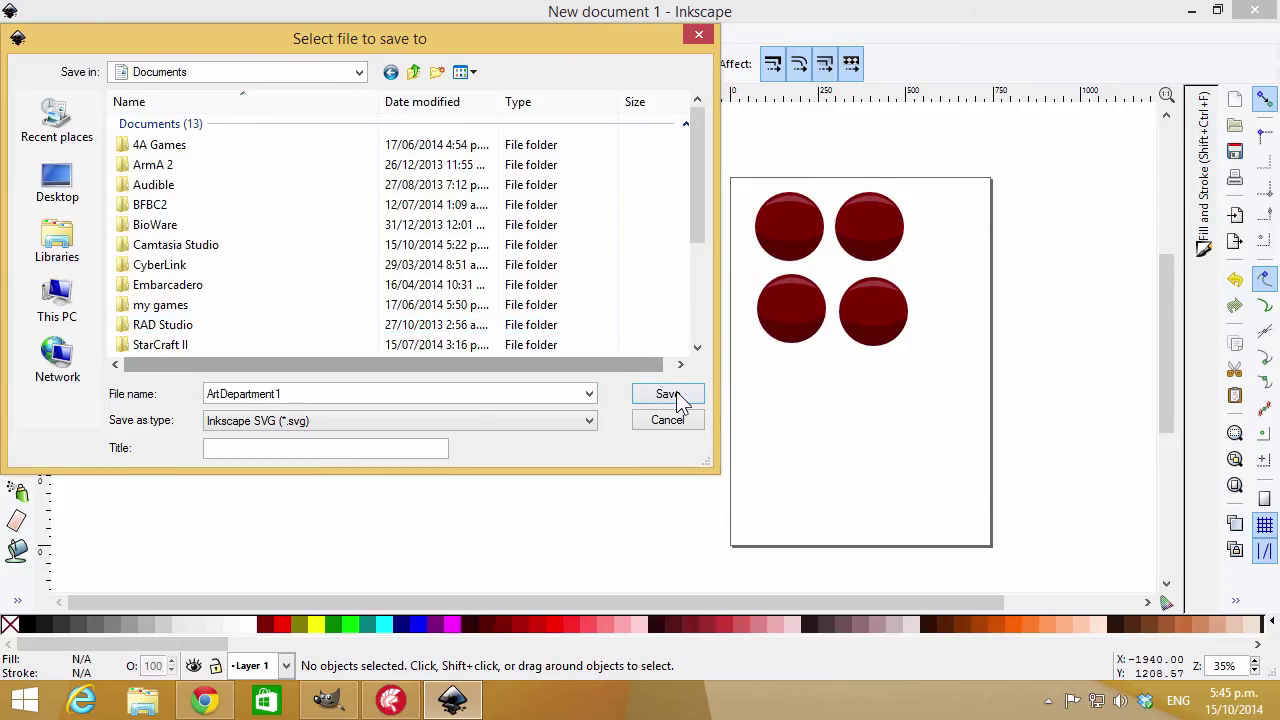
{"action": "left_click", "coordinate": [676, 393]}
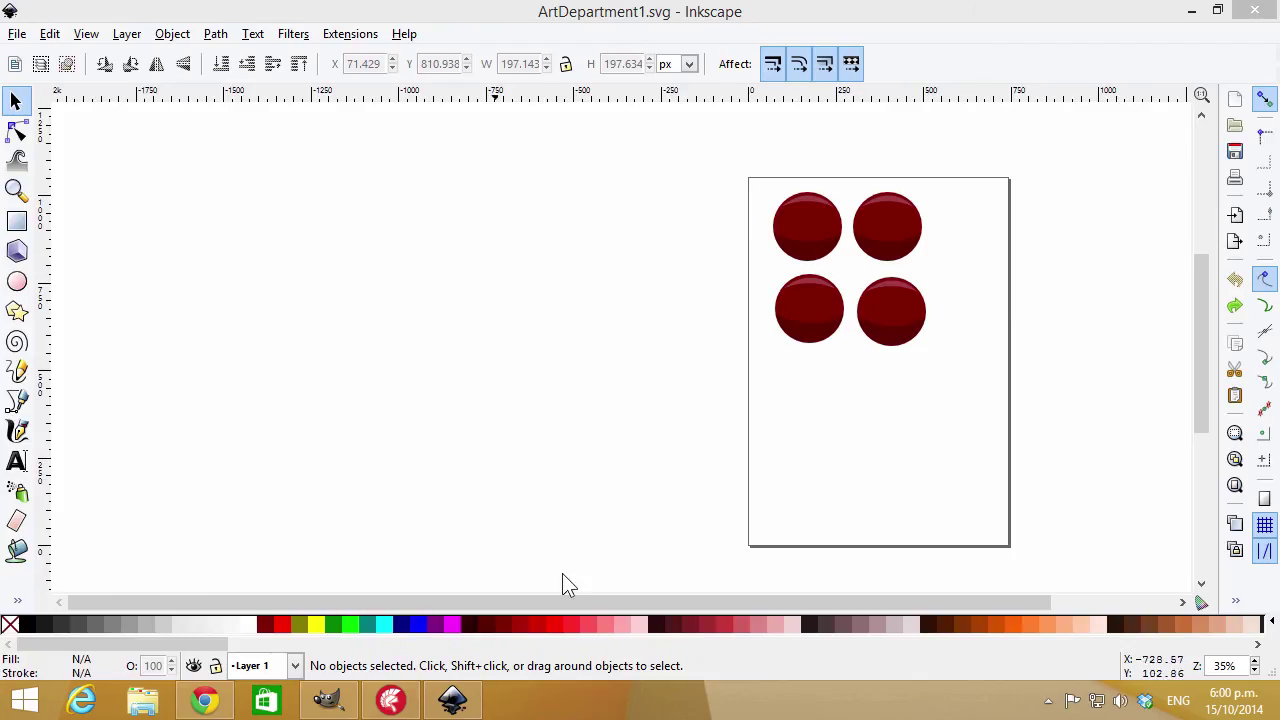
Switch to Delphi, examine the About and Help buttons on the Useless App form, and return to Inkscape
{"action": "left_click", "coordinate": [390, 700]}
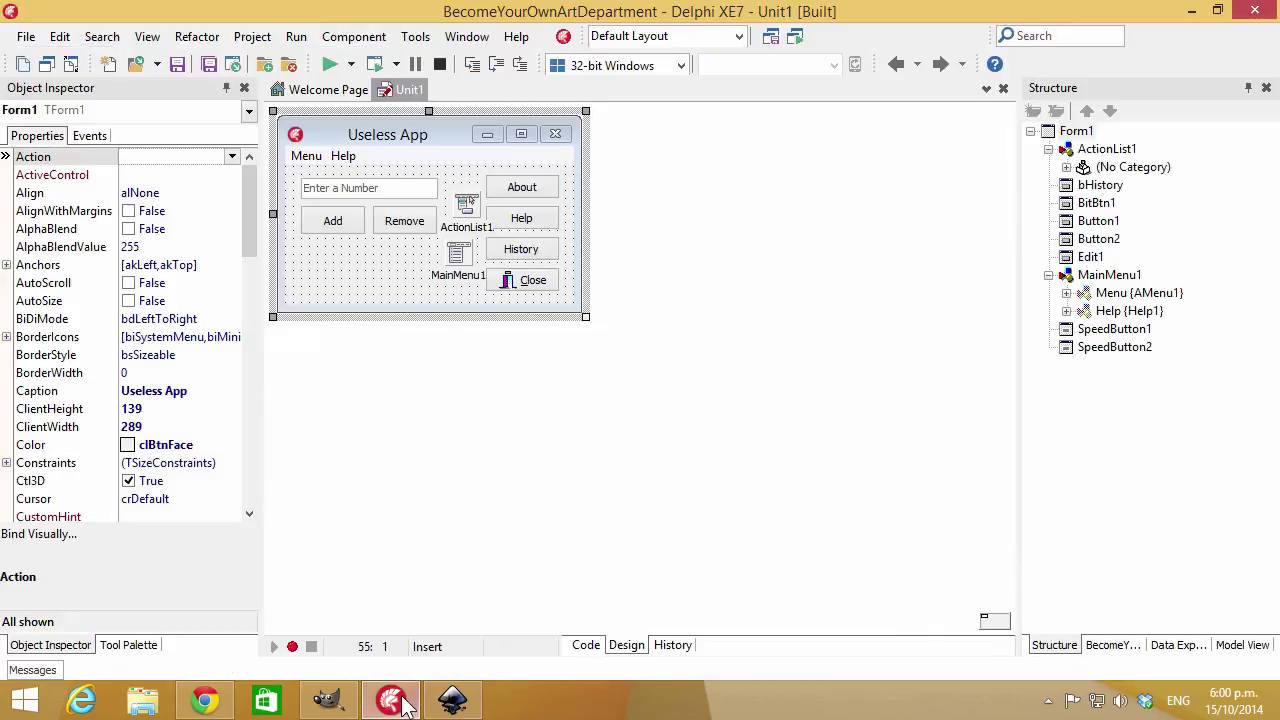
{"action": "left_click", "coordinate": [545, 192]}
{"action": "left_click", "coordinate": [538, 225]}
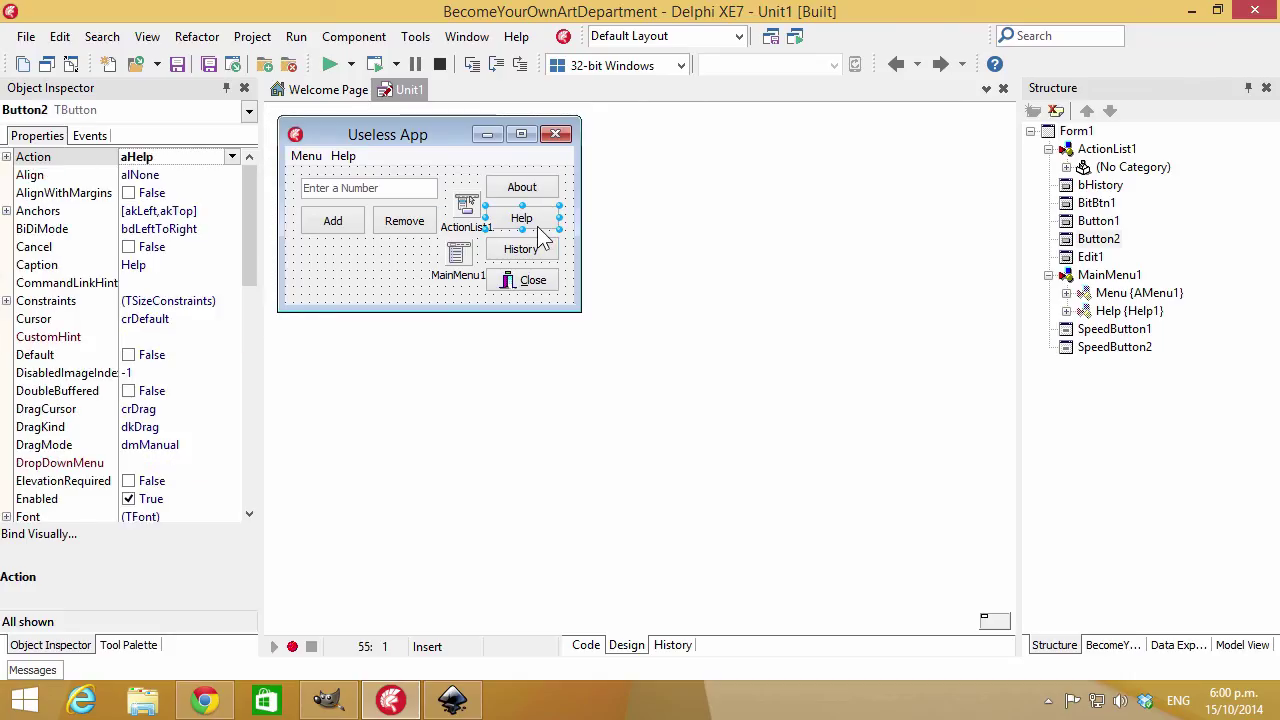
{"action": "left_click", "coordinate": [550, 195]}
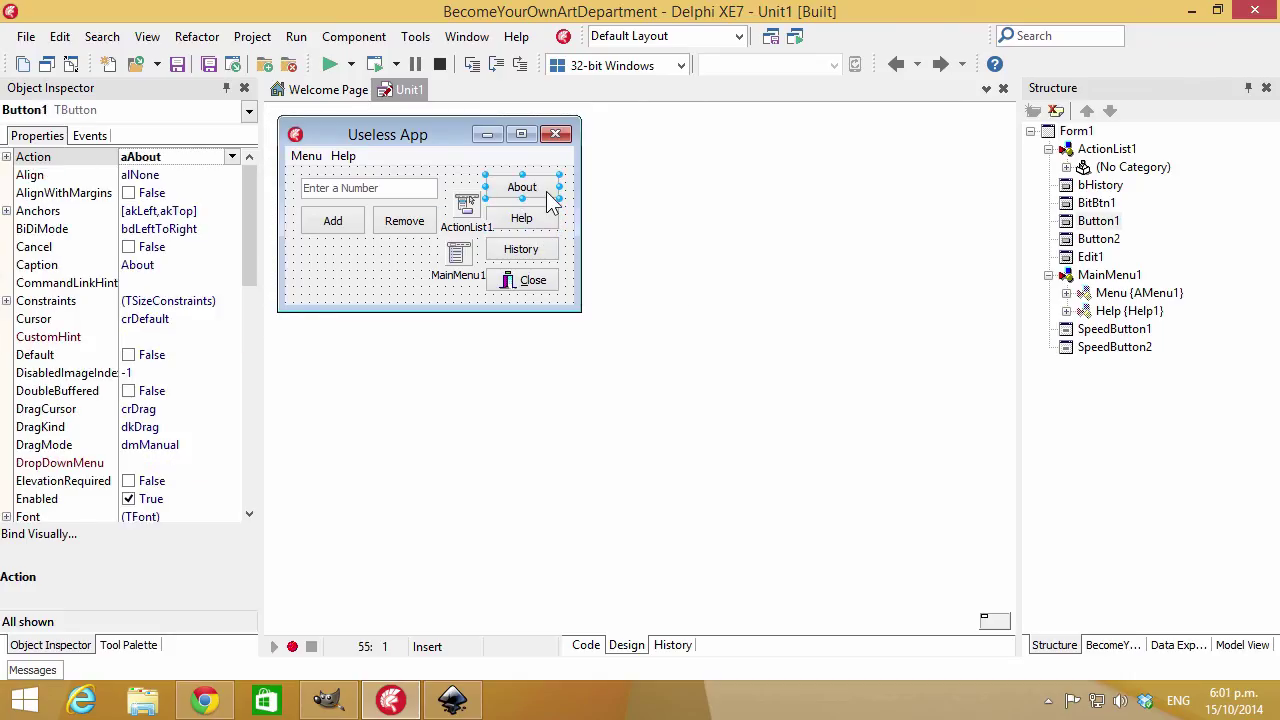
{"action": "left_click", "coordinate": [518, 217]}
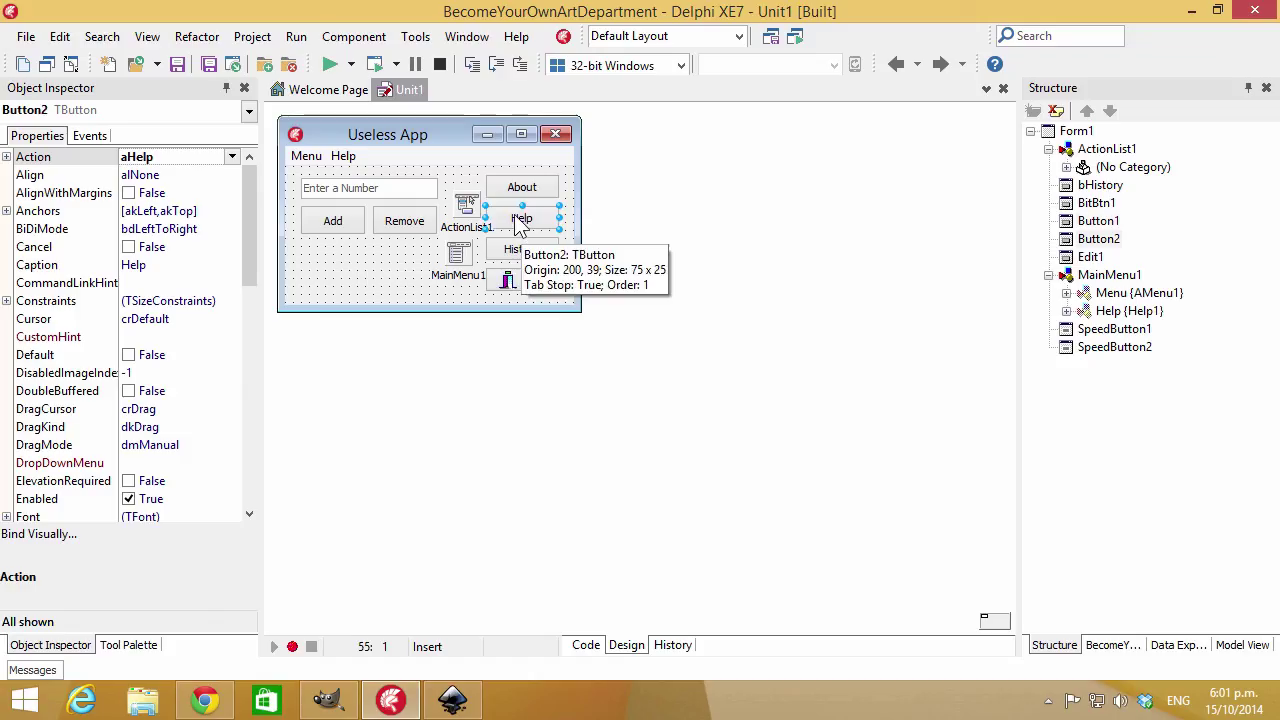
{"action": "left_click", "coordinate": [1190, 11]}
Enter the upper-left icon's group and fill its base circle with Blue (#0000FF)
{"action": "left_click", "coordinate": [821, 260]}
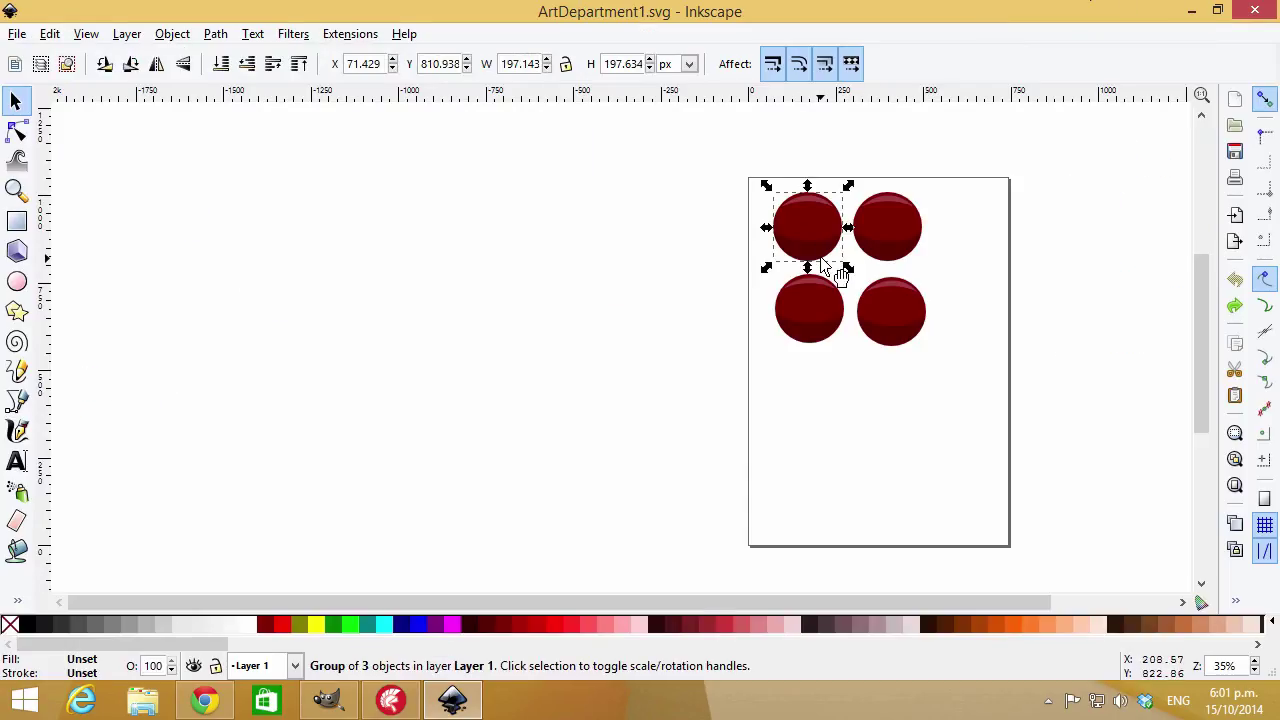
{"action": "left_click", "coordinate": [807, 229]}
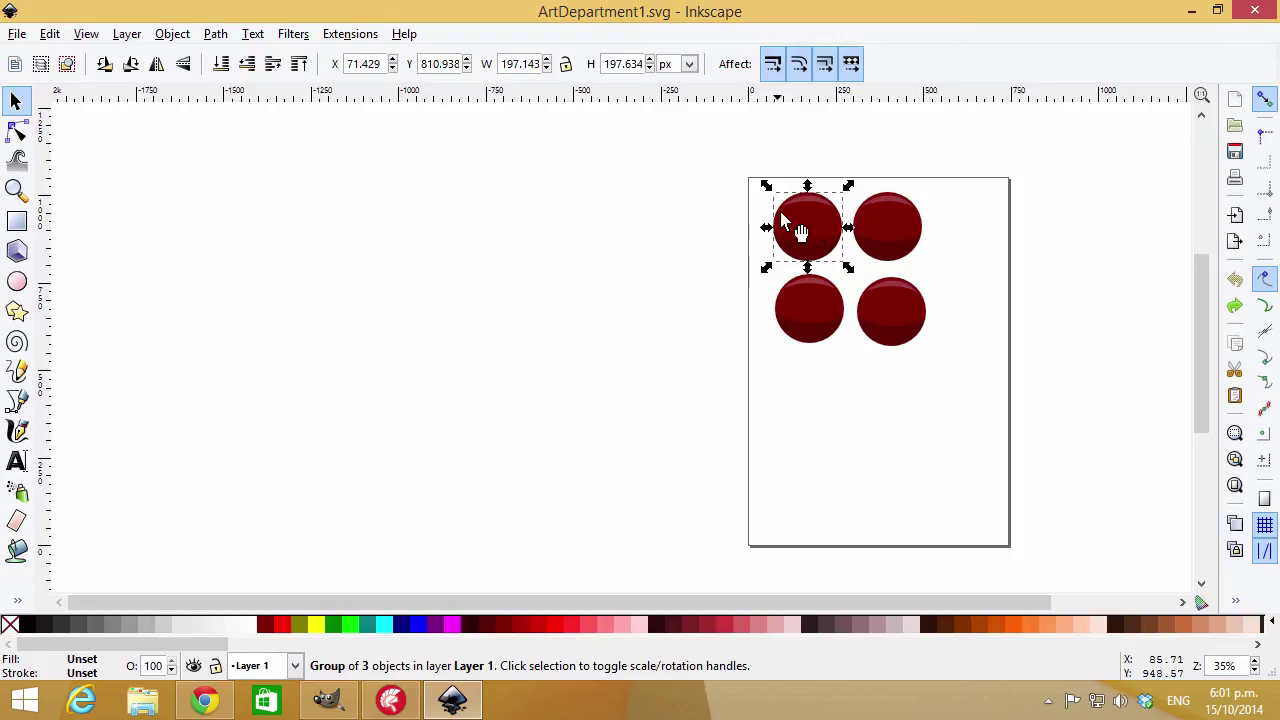
{"action": "left_click", "coordinate": [830, 232]}
{"action": "double_click", "coordinate": [830, 232]}
{"action": "left_click", "coordinate": [828, 228]}
{"action": "key", "text": "e"}
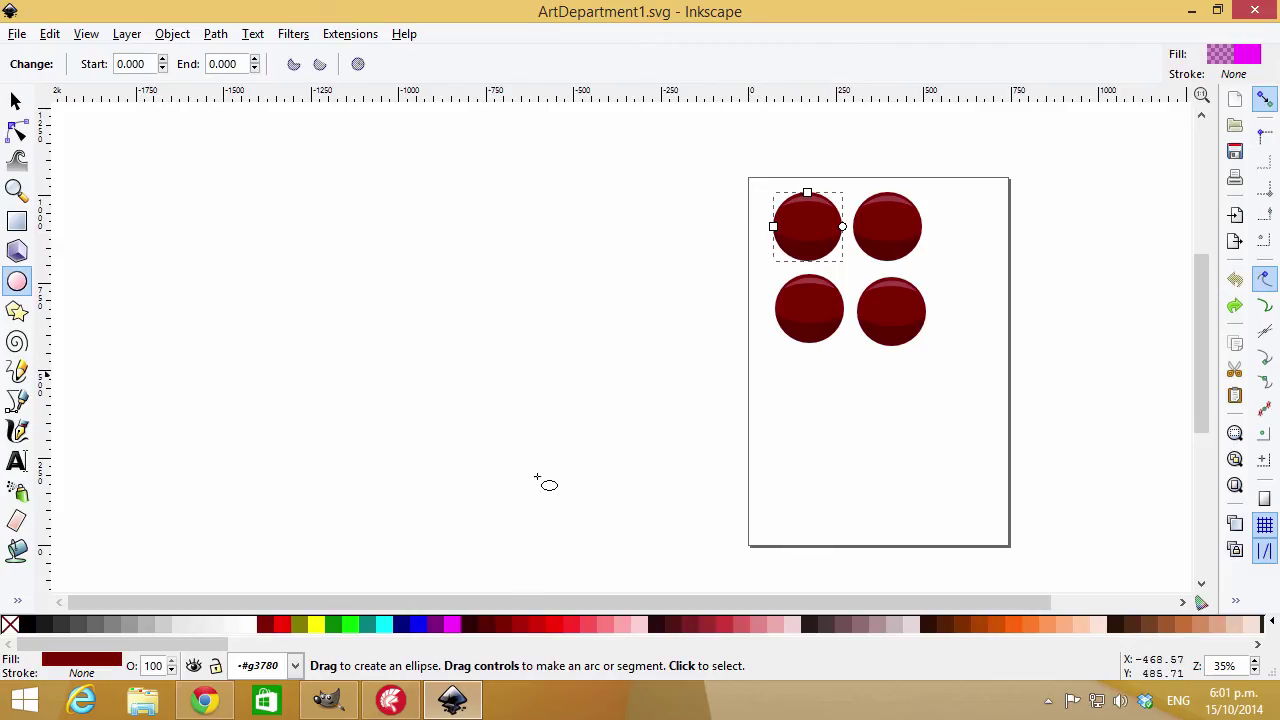
{"action": "left_click", "coordinate": [424, 624]}
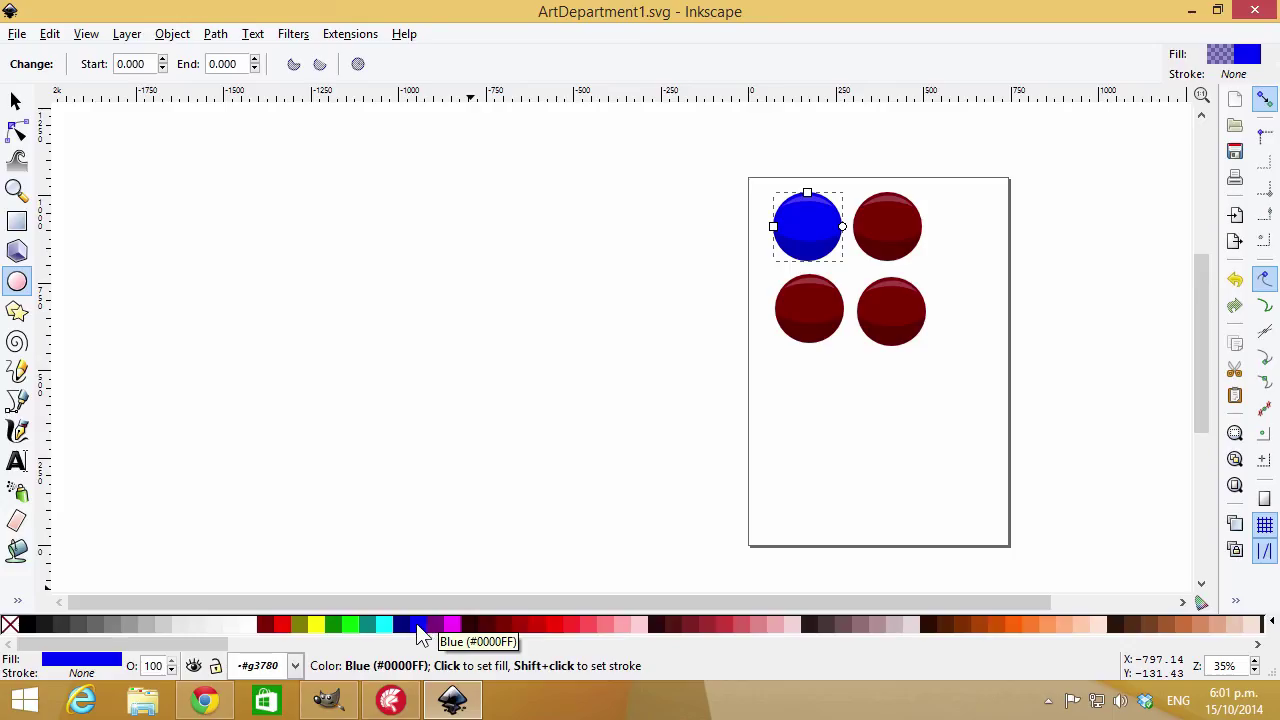
Darken the upper-left icon's base circle to RGBA 0f0fc5ff and collapse the fill settings
{"action": "left_click", "coordinate": [96, 662]}
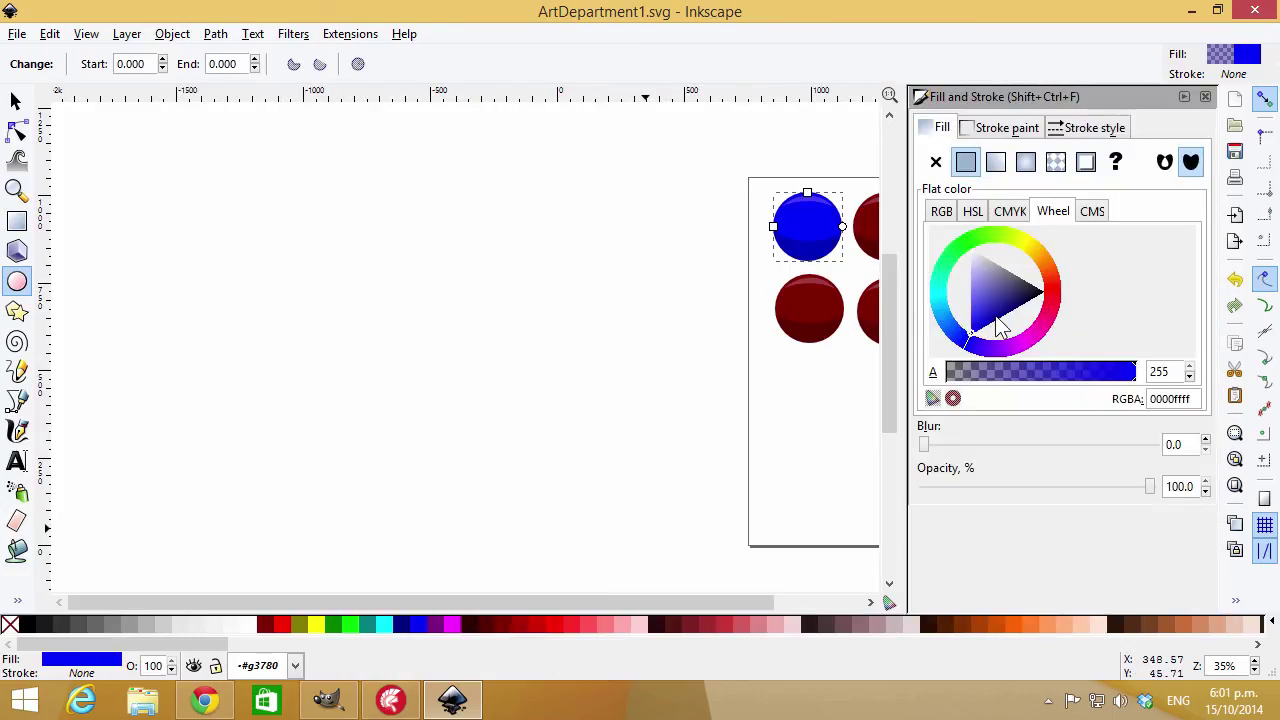
{"action": "left_click_drag", "start_coordinate": [1000, 325], "coordinate": [988, 333]}
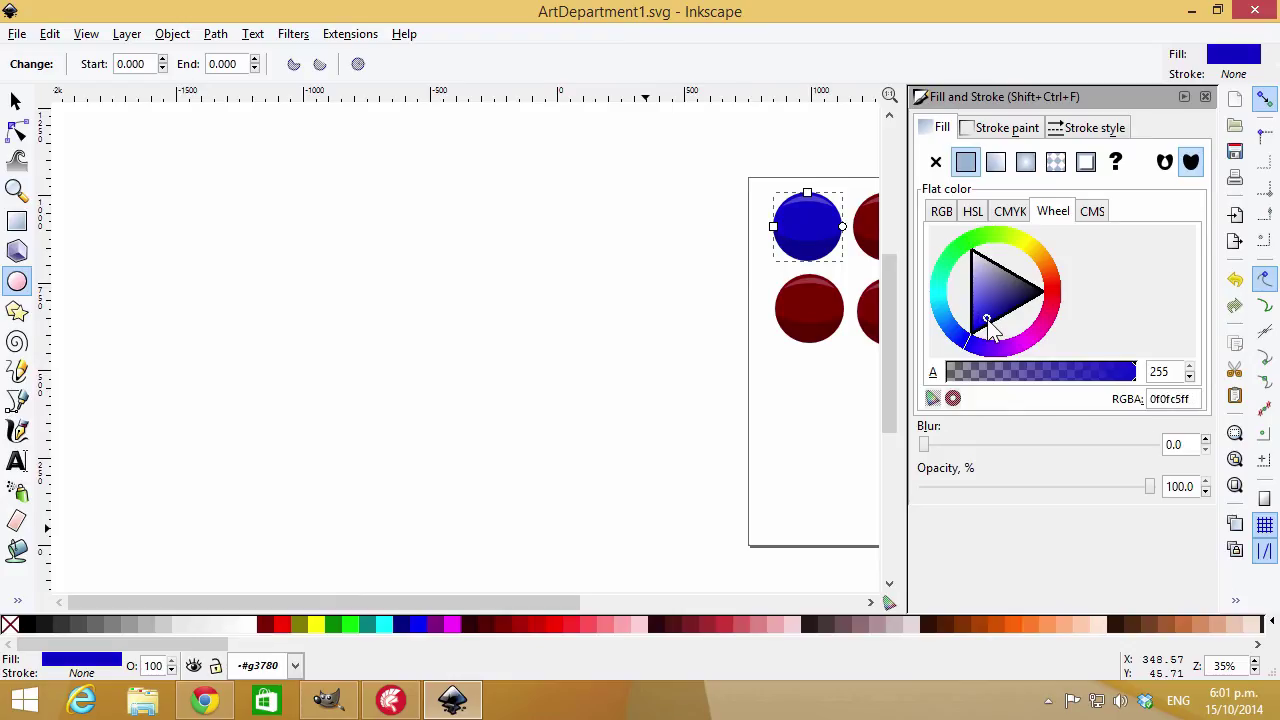
{"action": "left_click", "coordinate": [1183, 98]}
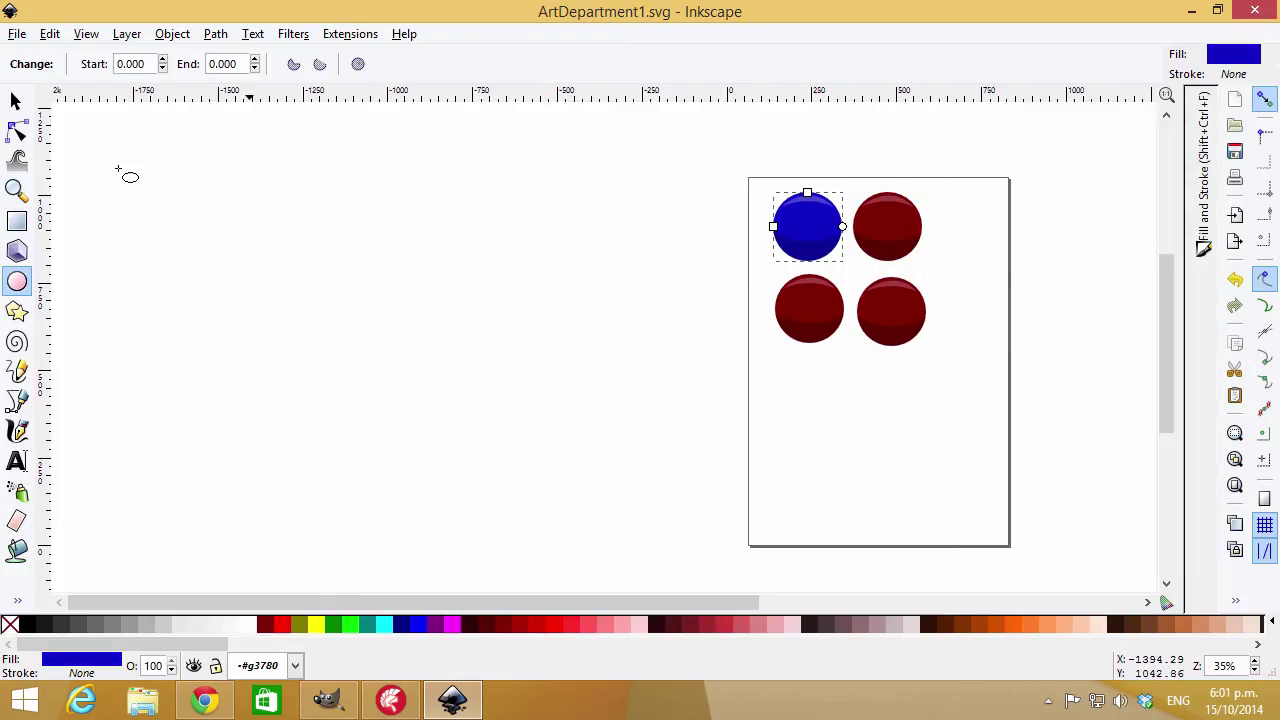
Add the text "i" on the blue icon and set its font size to 144
{"action": "left_click", "coordinate": [17, 460]}
{"action": "left_click", "coordinate": [809, 224]}
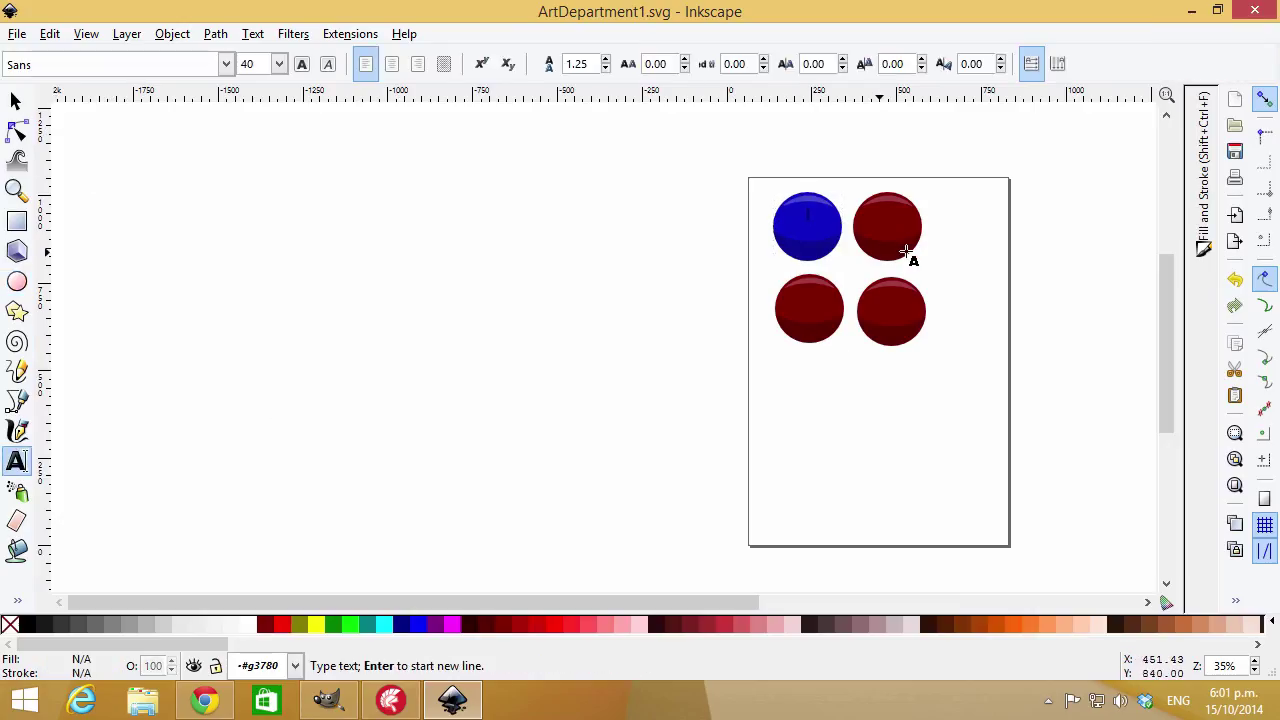
{"action": "type", "text": "1"}
{"action": "key", "text": "Escape"}
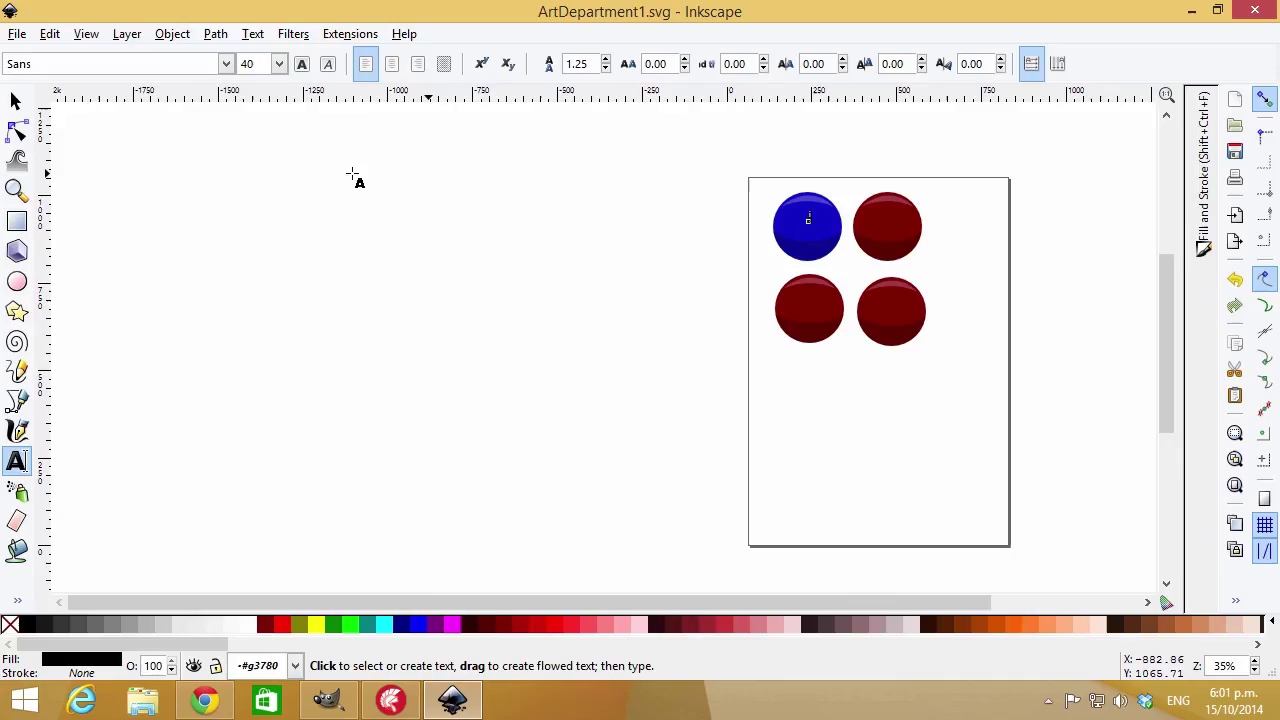
{"action": "left_click", "coordinate": [16, 101]}
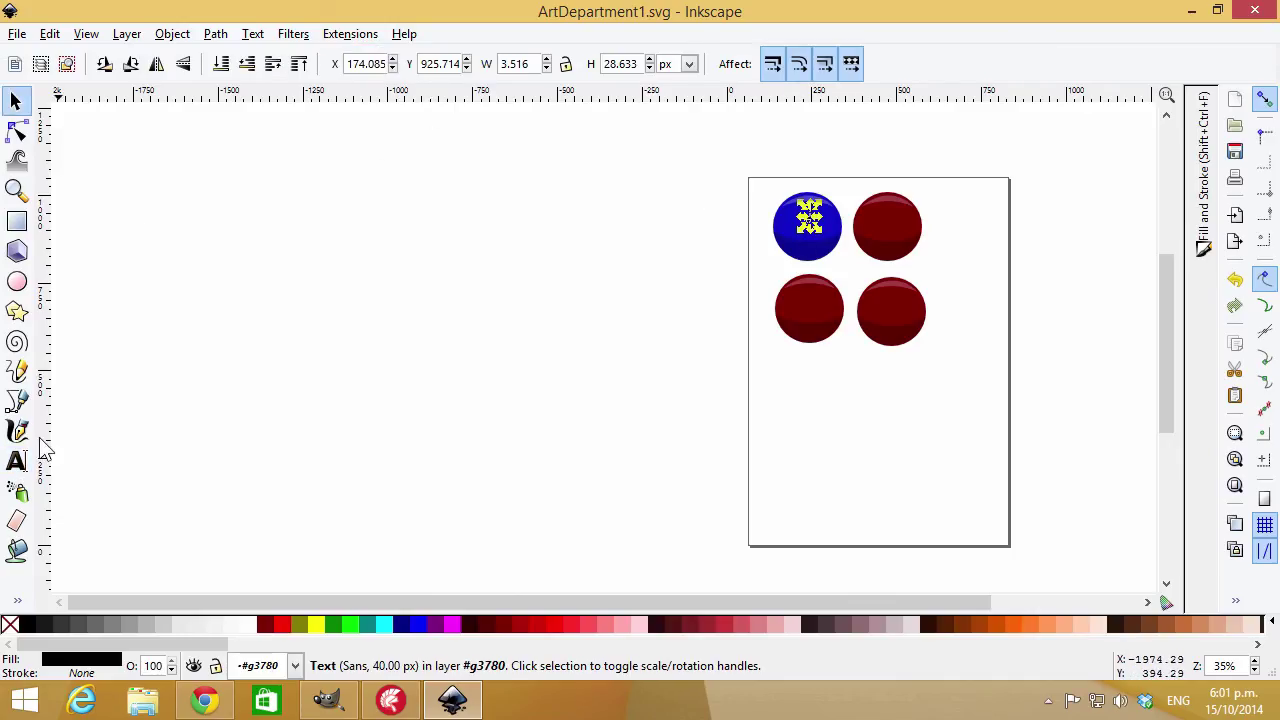
{"action": "left_click", "coordinate": [16, 461]}
{"action": "left_click", "coordinate": [279, 63]}
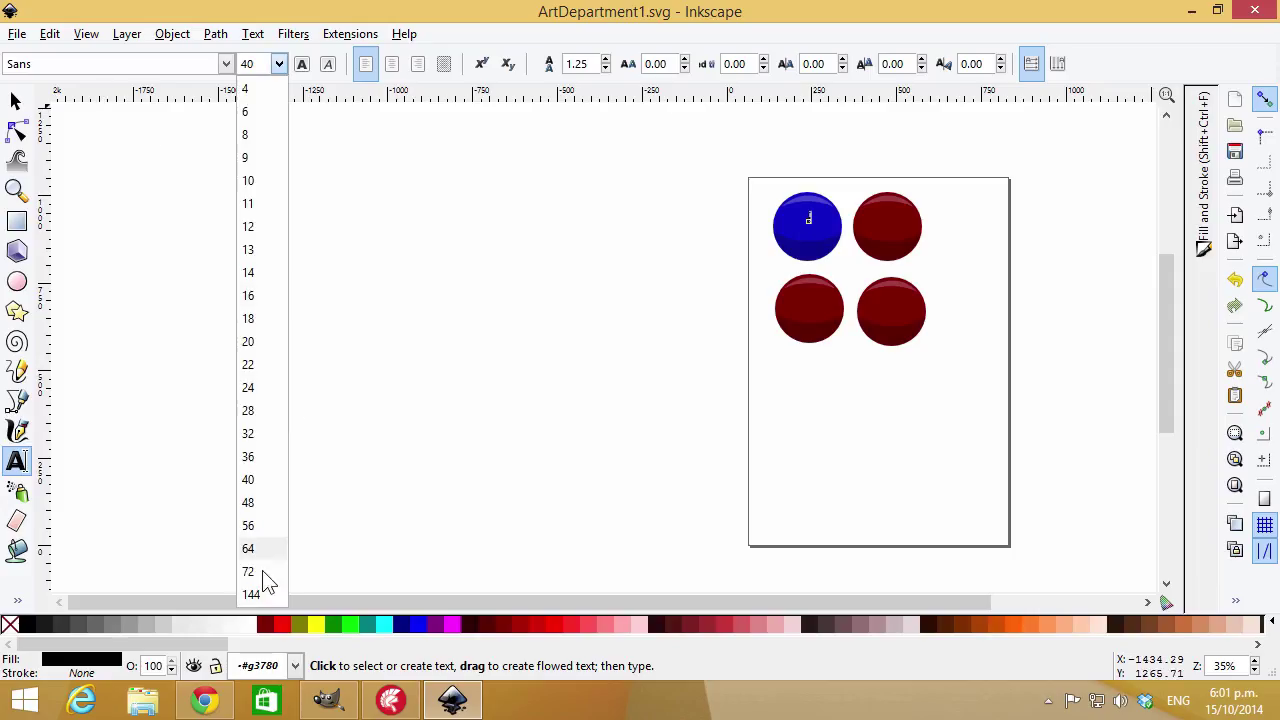
{"action": "left_click", "coordinate": [250, 589]}
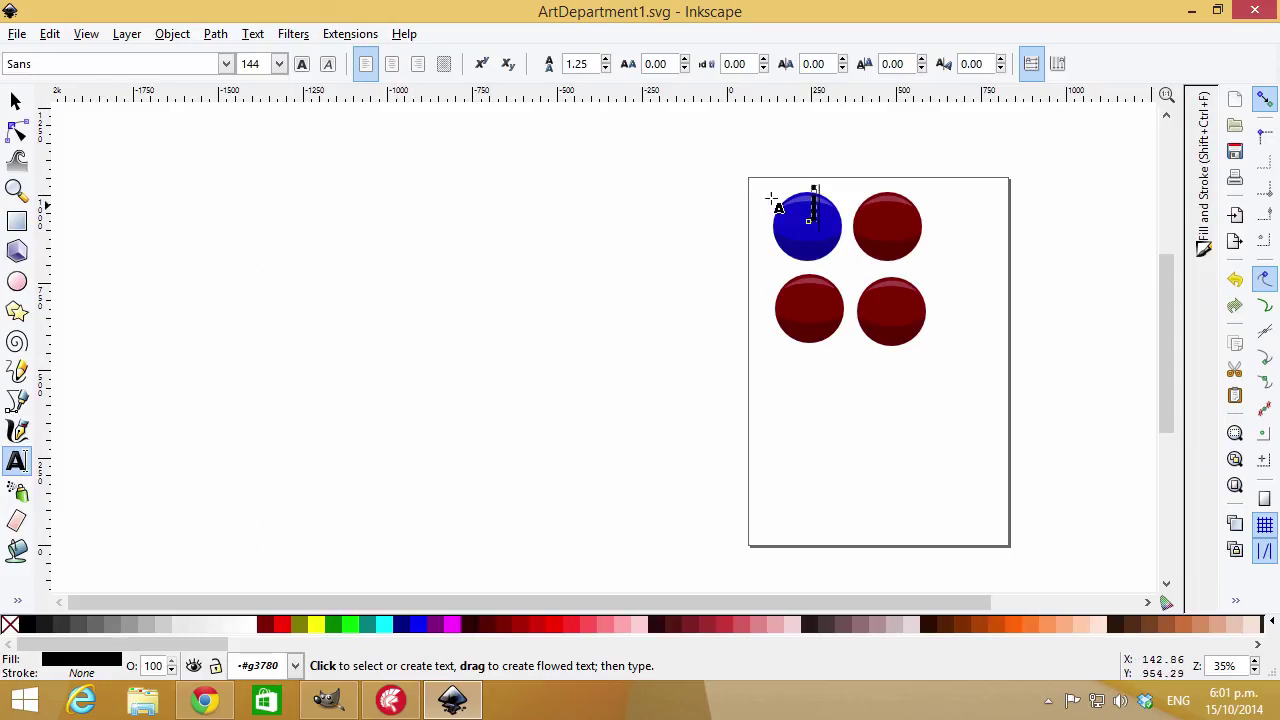
Try the Cordia New font on the blue icon's letter, then set it to Courier New
{"action": "left_click", "coordinate": [226, 64]}
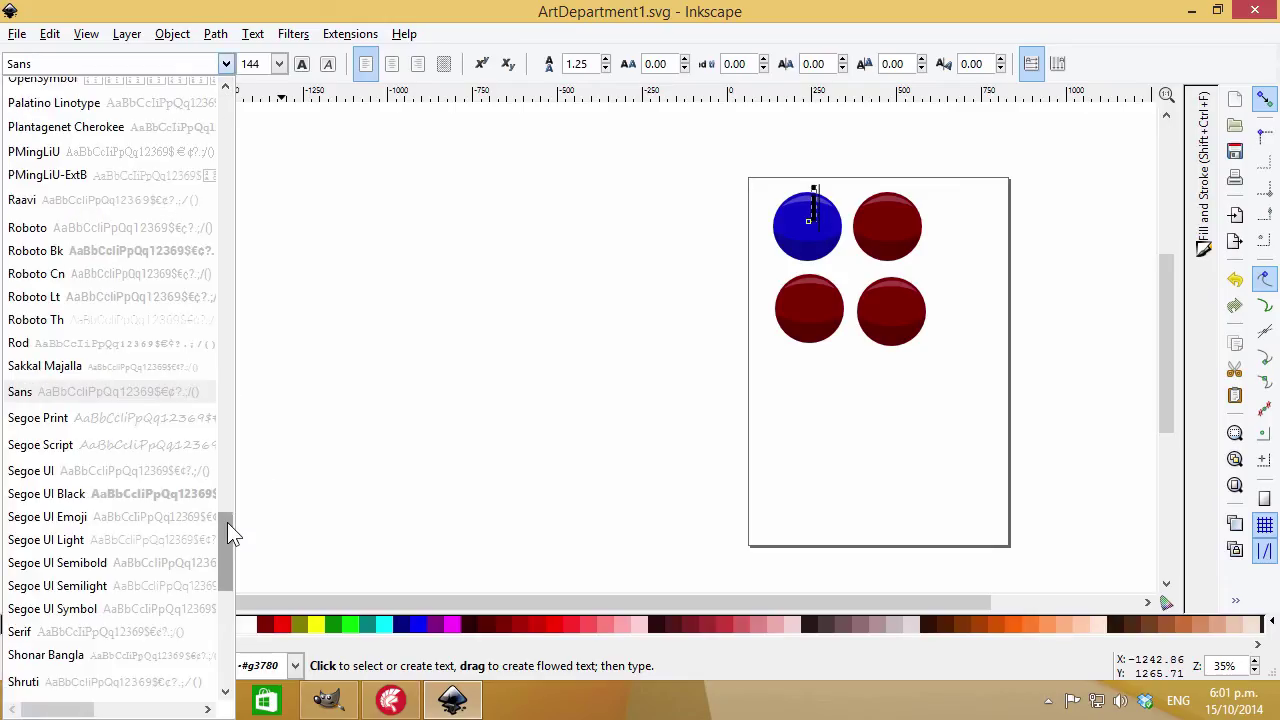
{"action": "left_click_drag", "start_coordinate": [227, 522], "coordinate": [221, 183]}
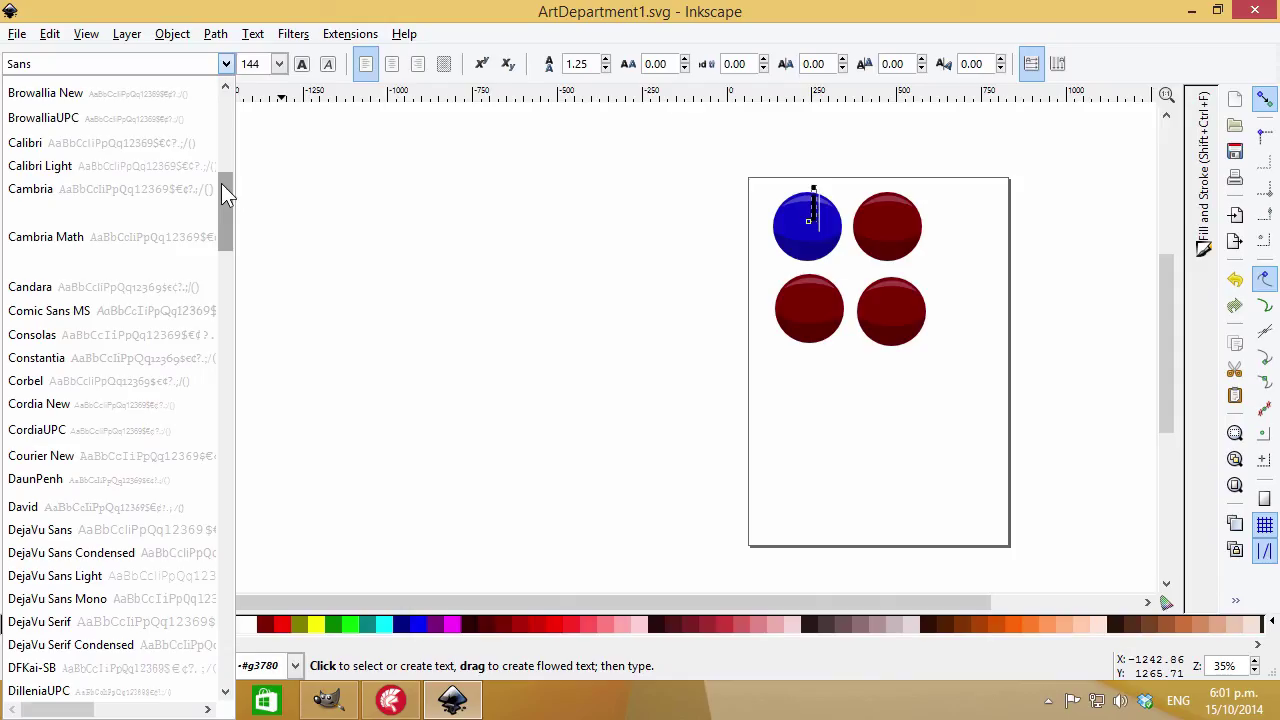
{"action": "left_click", "coordinate": [120, 404]}
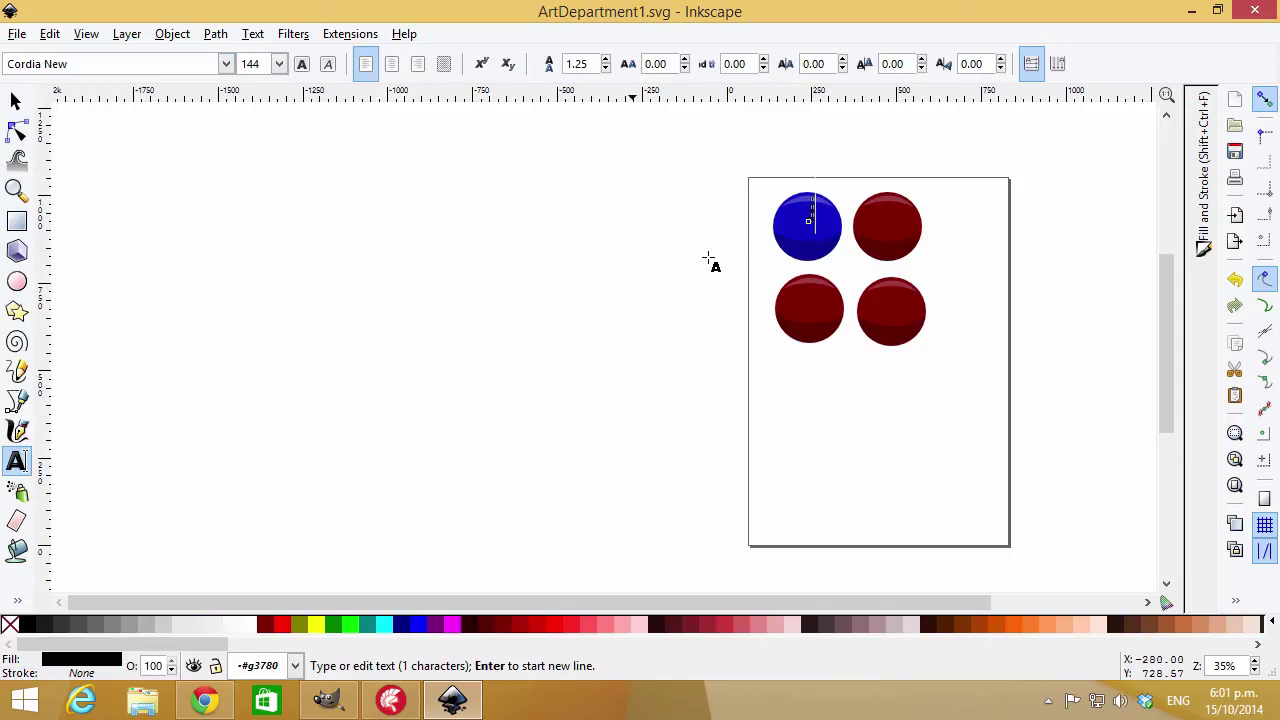
{"action": "left_click", "coordinate": [226, 63]}
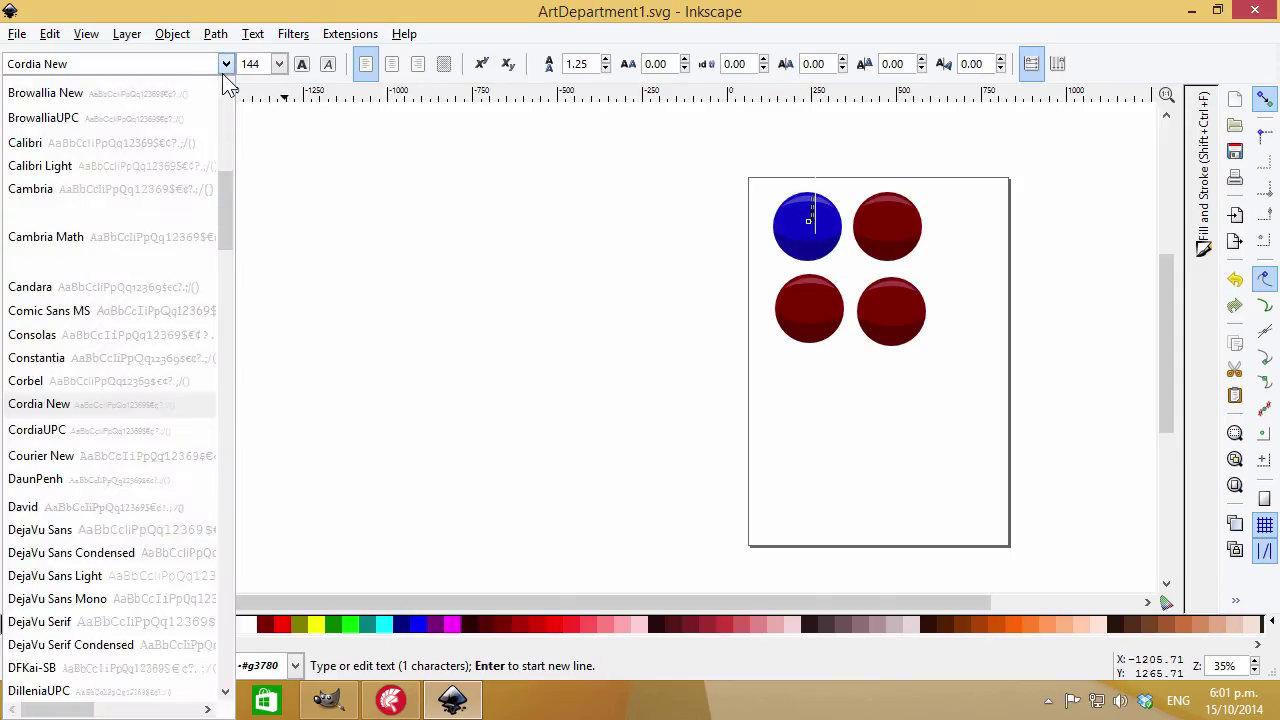
{"action": "left_click", "coordinate": [130, 455]}
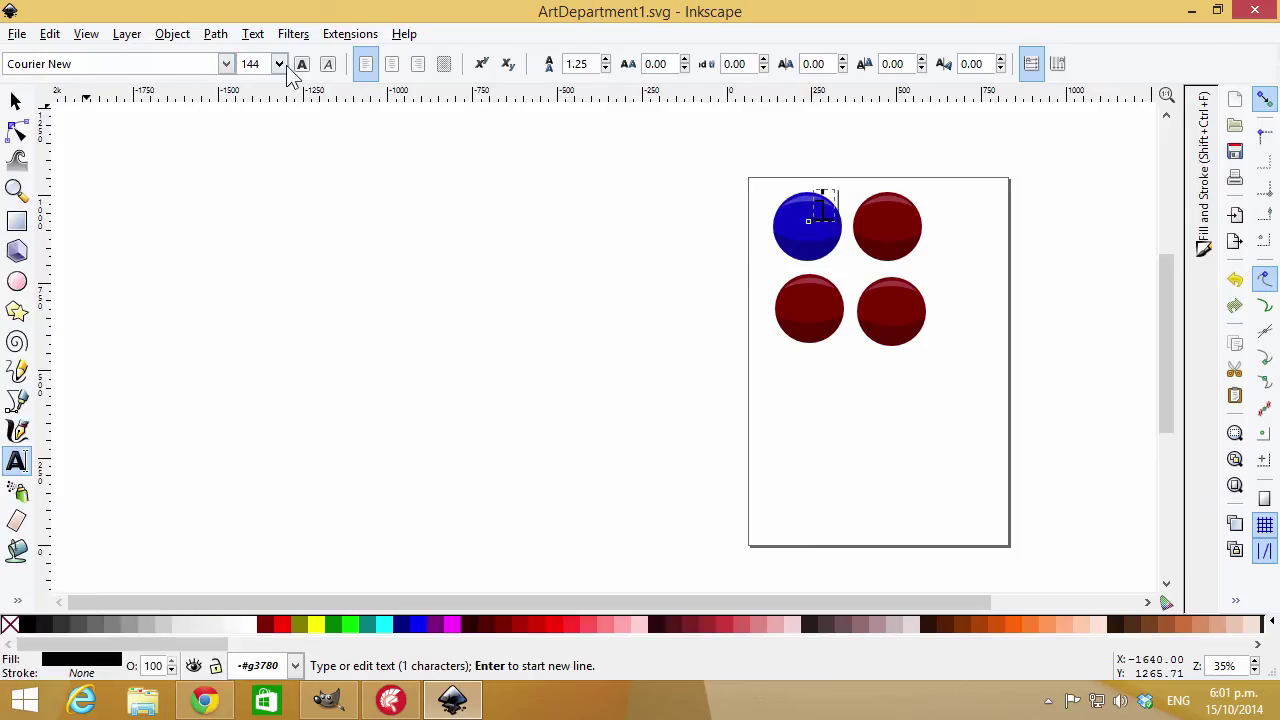
Enlarge the letter "i" to about 117 by 134 px and position it over the blue icon
{"action": "left_click", "coordinate": [15, 100]}
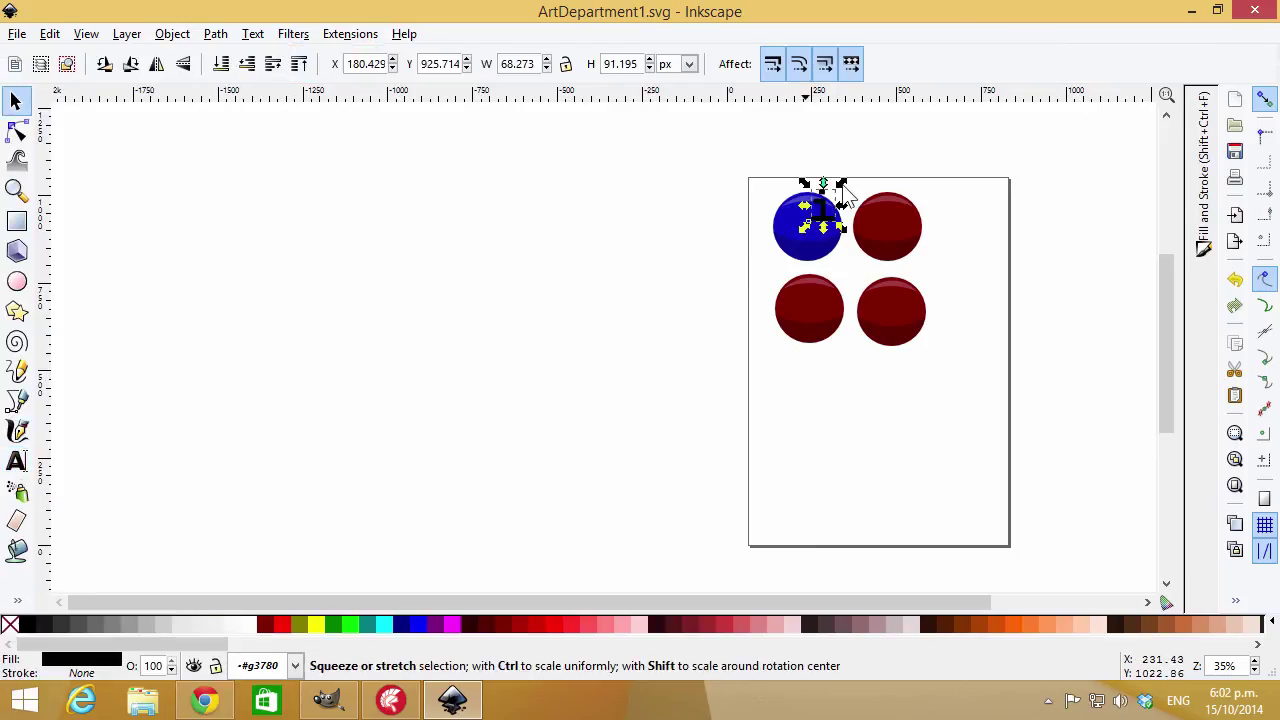
{"action": "left_click_drag", "start_coordinate": [812, 228], "coordinate": [829, 200]}
{"action": "left_click", "coordinate": [811, 240]}
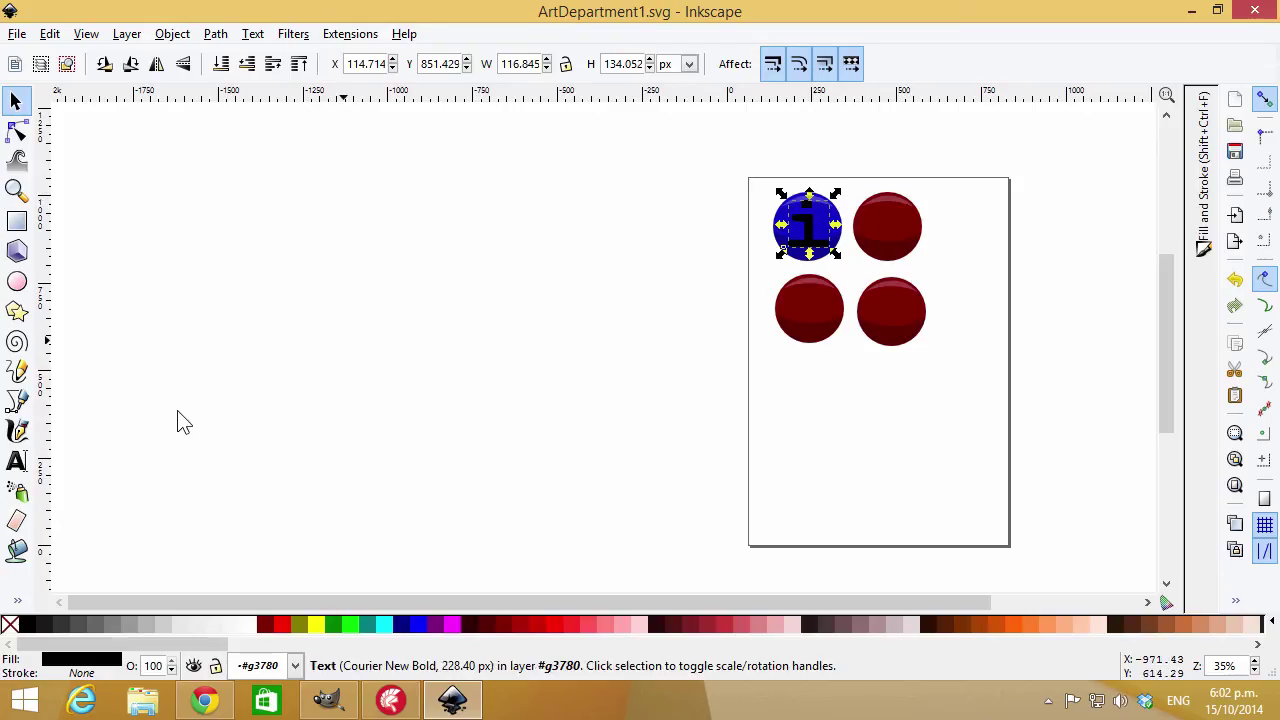
Fill the letter "i" with white and nudge it slightly upward on the blue icon
{"action": "left_click", "coordinate": [250, 628]}
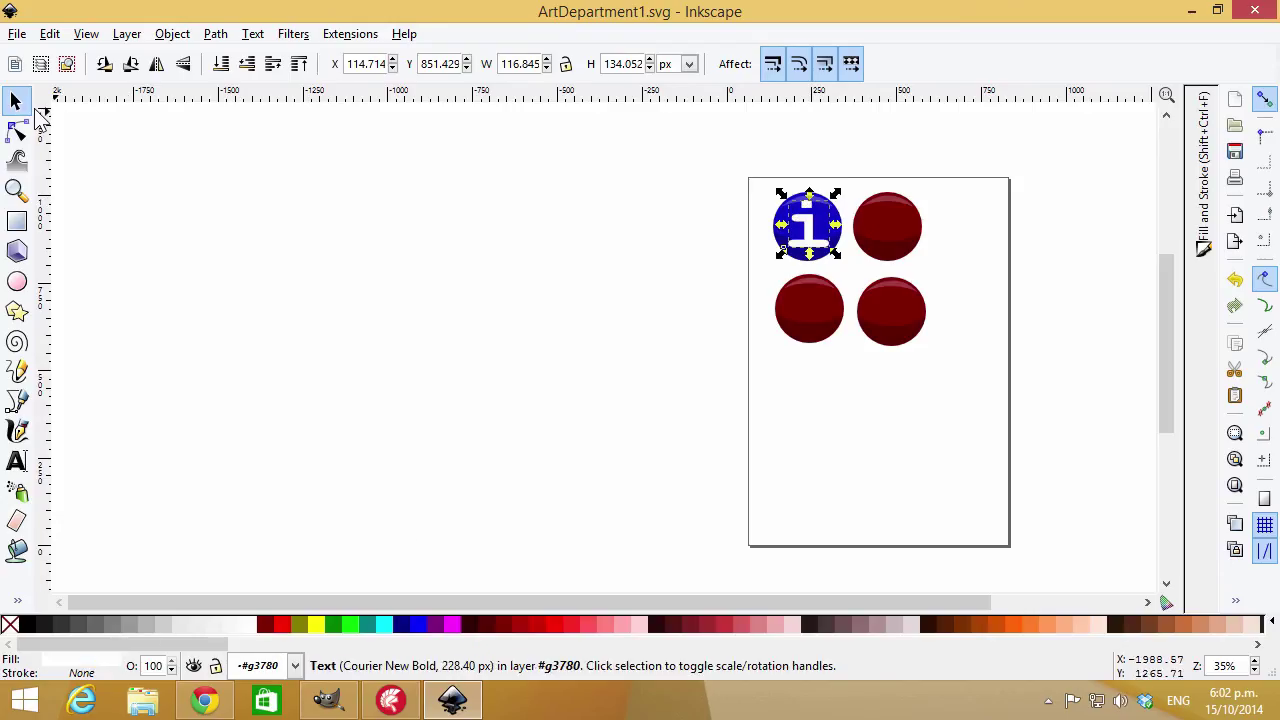
{"action": "left_click", "coordinate": [488, 250]}
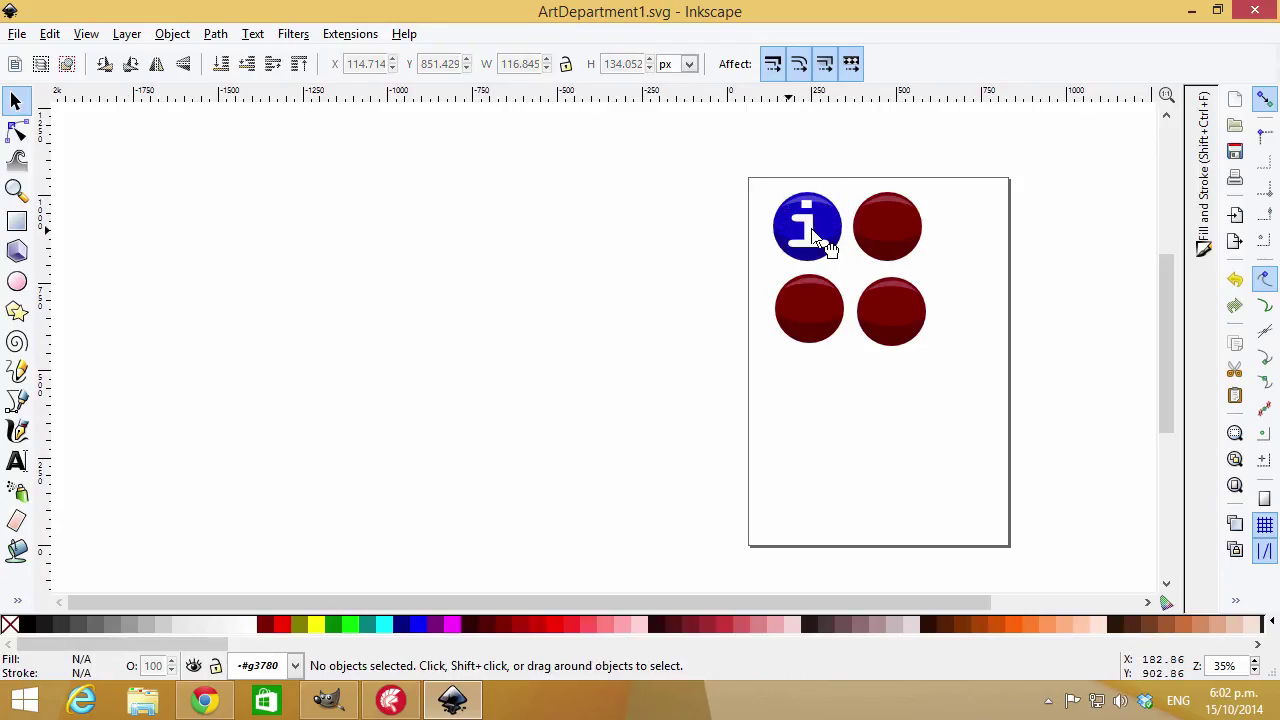
{"action": "left_click_drag", "start_coordinate": [818, 240], "coordinate": [819, 242]}
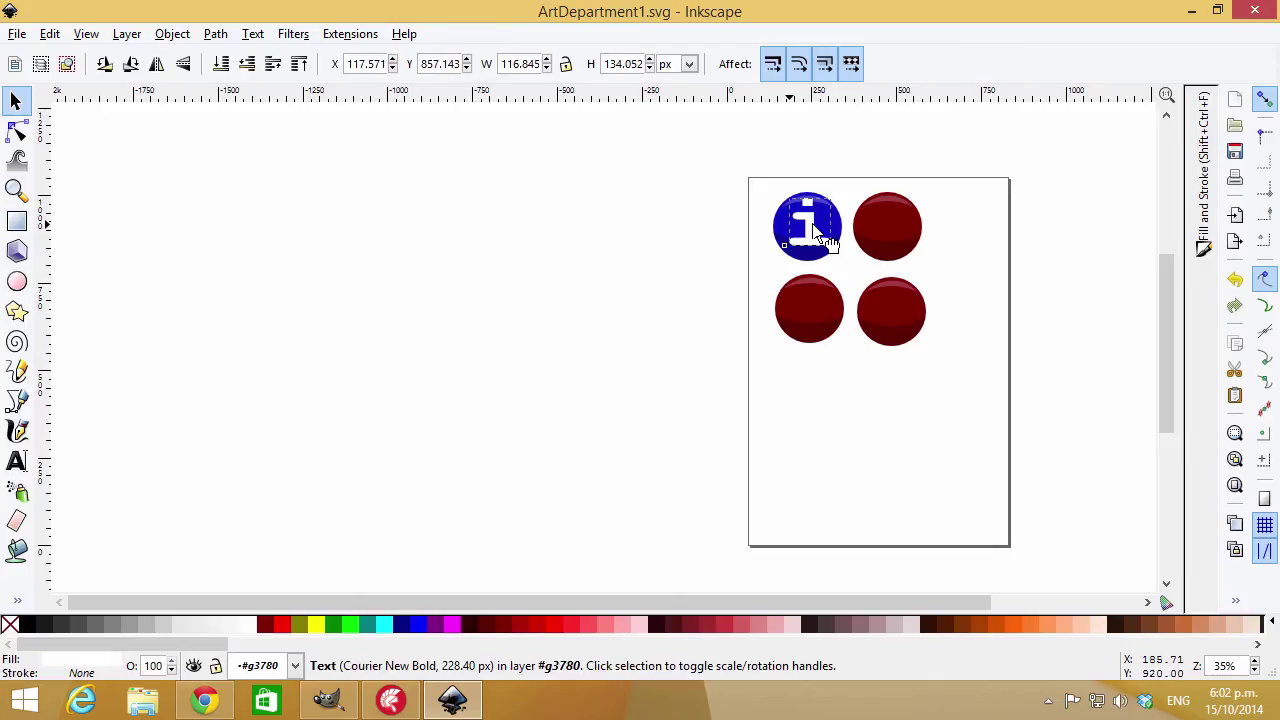
{"action": "left_click", "coordinate": [1033, 170]}
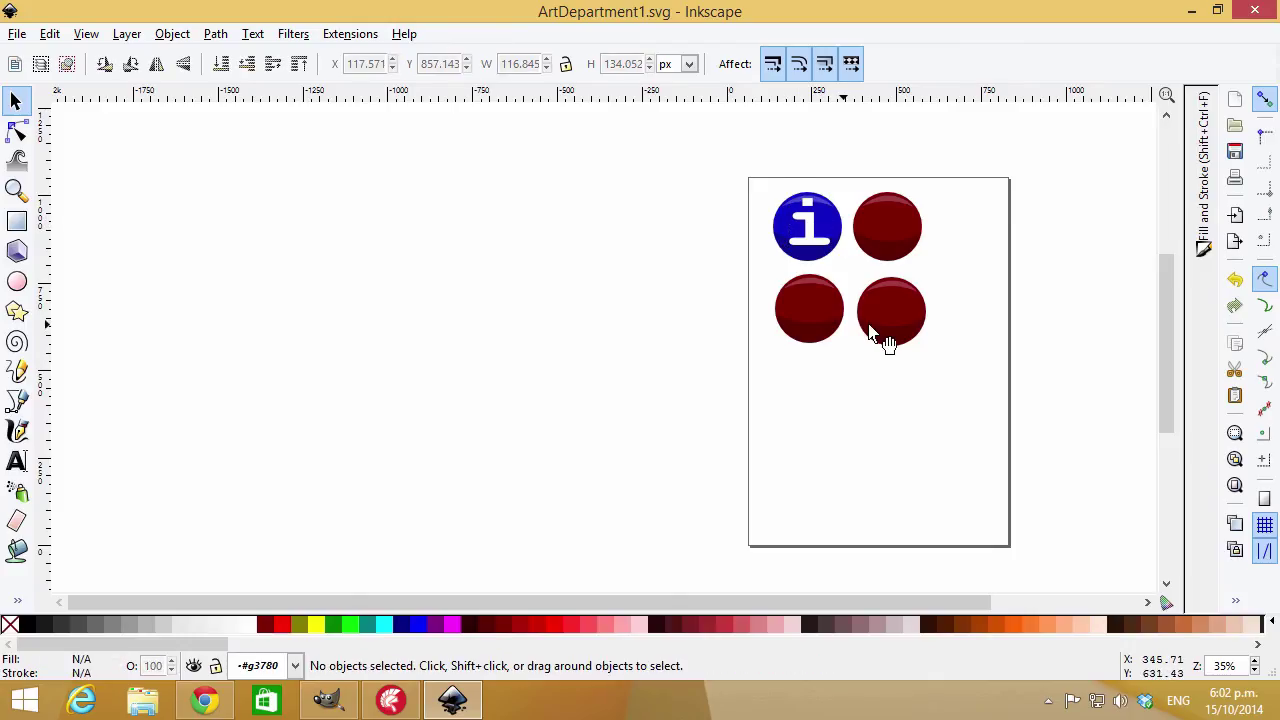
Enter the upper-right icon's group and fill its base circle with Navy (#000080)
{"action": "left_click", "coordinate": [895, 232]}
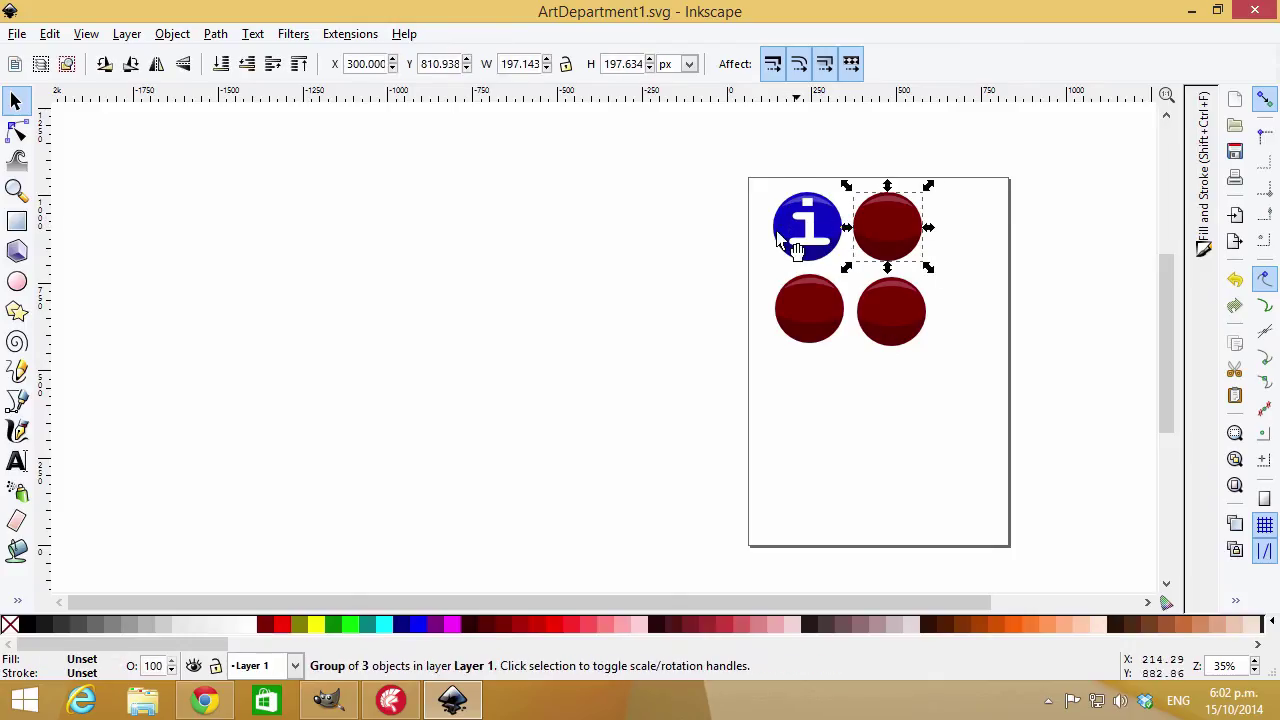
{"action": "double_click", "coordinate": [905, 232]}
{"action": "left_click", "coordinate": [907, 235]}
{"action": "left_click", "coordinate": [907, 233]}
{"action": "key", "text": "e"}
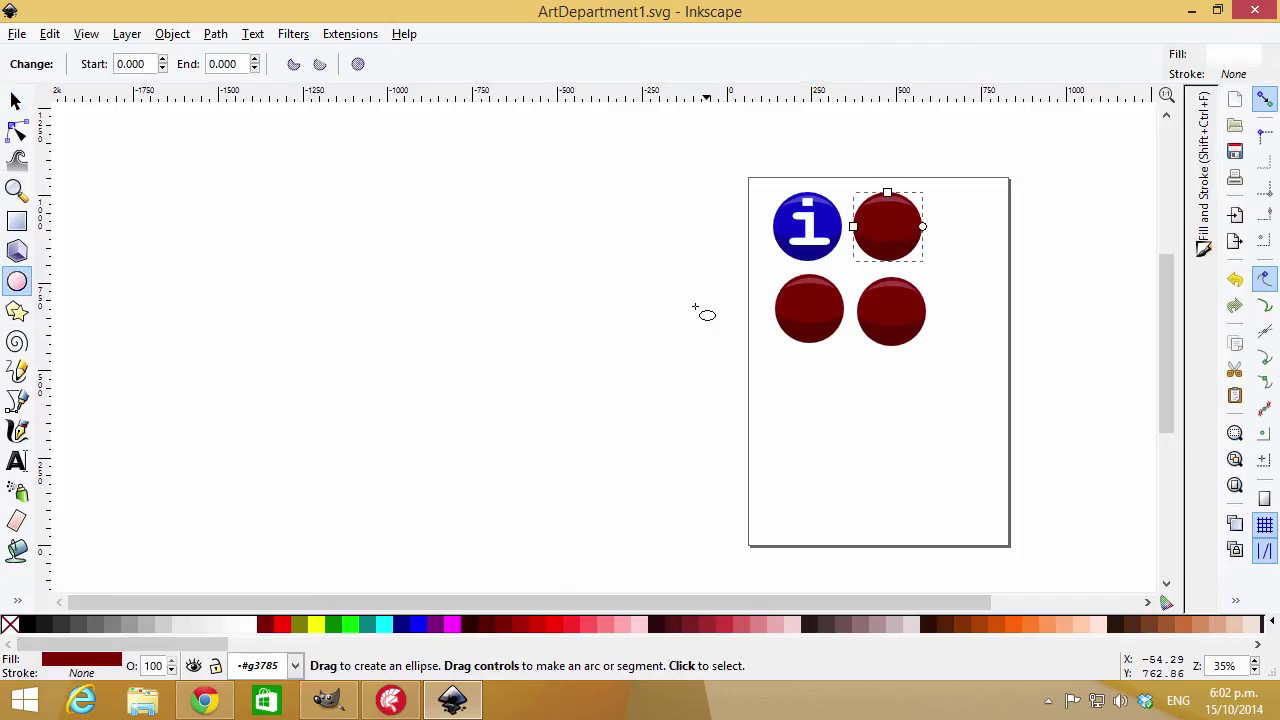
{"action": "left_click", "coordinate": [406, 628]}
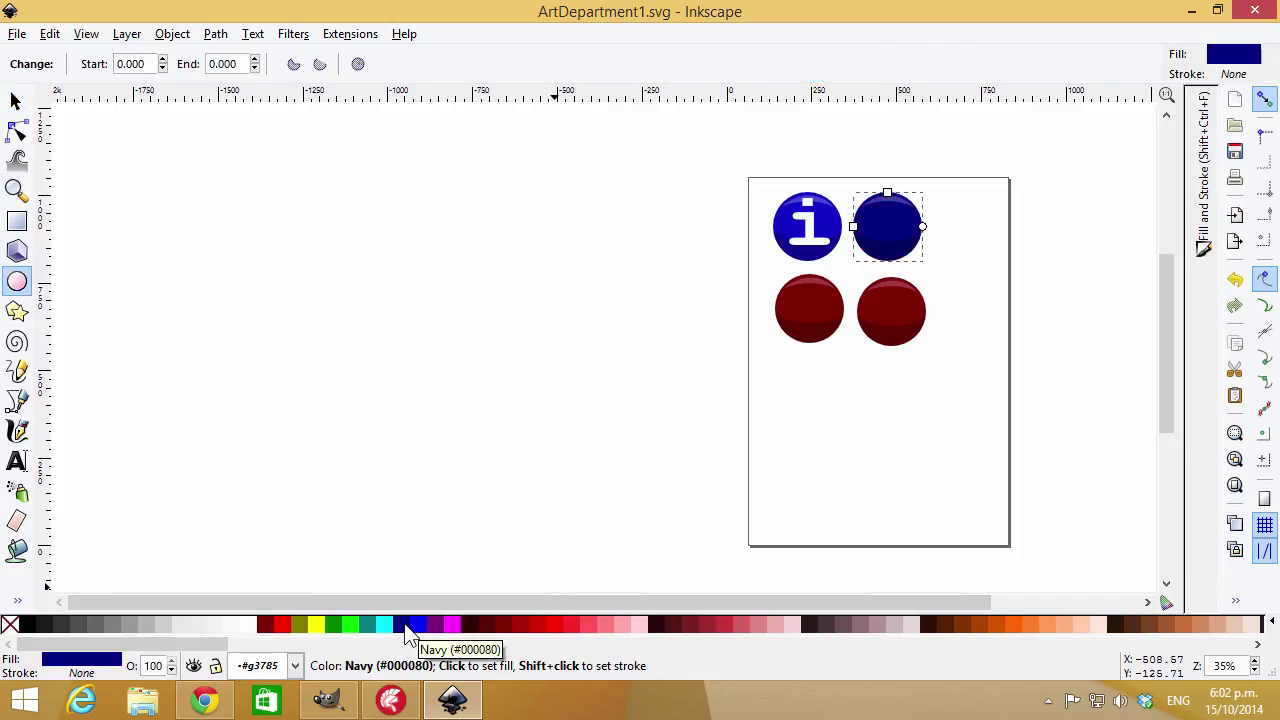
Lighten the upper-right icon's base circle to RGBA 1a1a9fff, collapse the fill settings and leave the group
{"action": "left_click", "coordinate": [118, 664]}
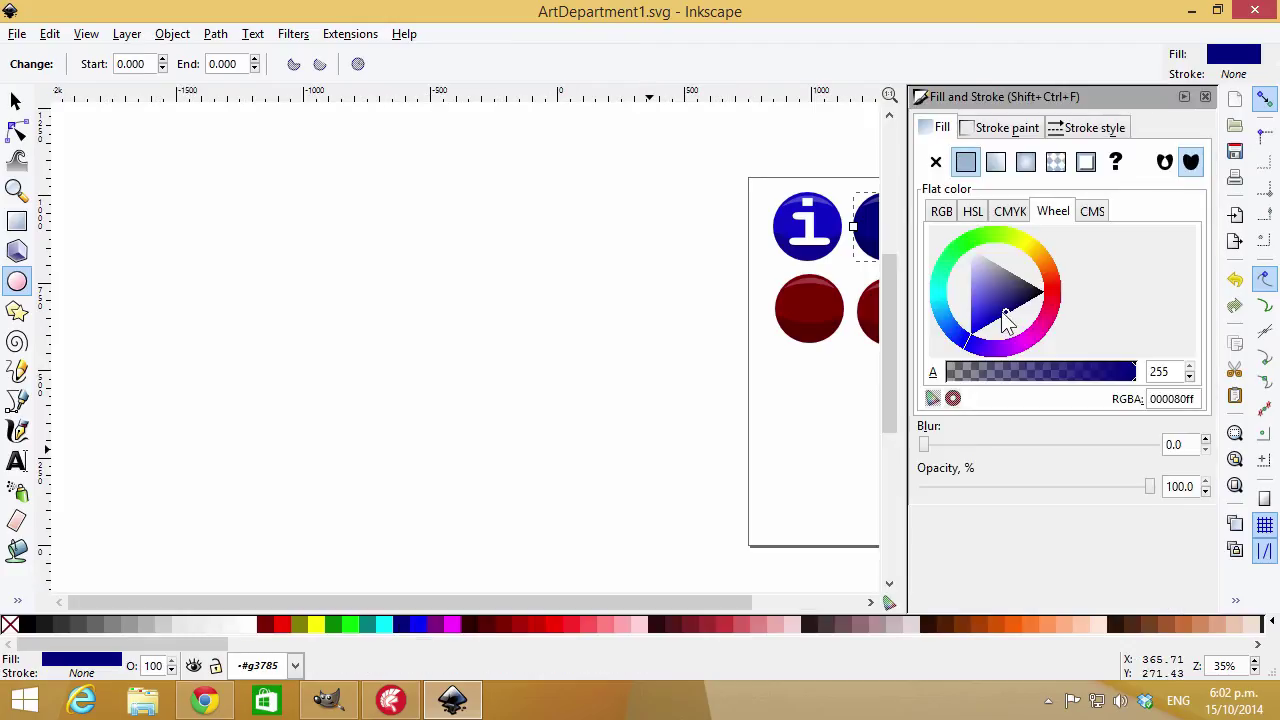
{"action": "mouse_move", "coordinate": [1006, 311]}
{"action": "left_mouse_down"}
{"action": "mouse_move", "coordinate": [991, 323]}
{"action": "mouse_move", "coordinate": [988, 300]}
{"action": "mouse_move", "coordinate": [1011, 320]}
{"action": "mouse_move", "coordinate": [995, 333]}
{"action": "mouse_move", "coordinate": [969, 326]}
{"action": "mouse_move", "coordinate": [999, 311]}
{"action": "left_mouse_up"}
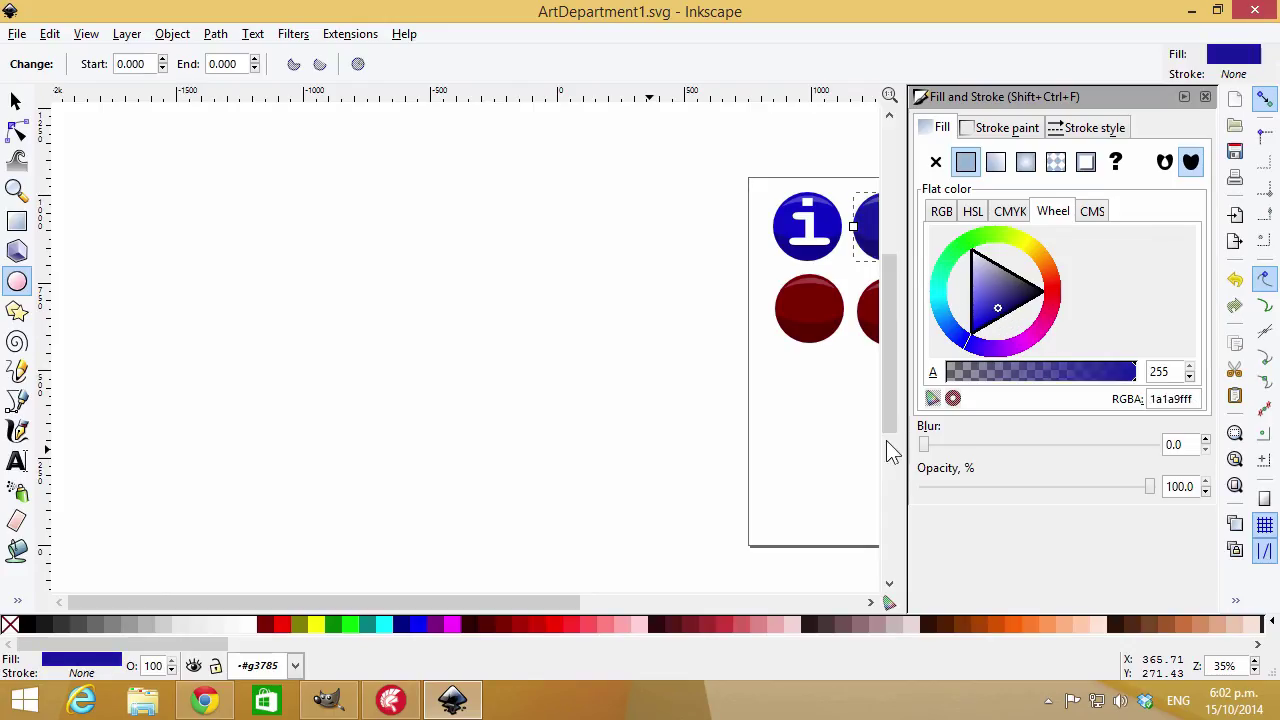
{"action": "left_click", "coordinate": [1183, 98]}
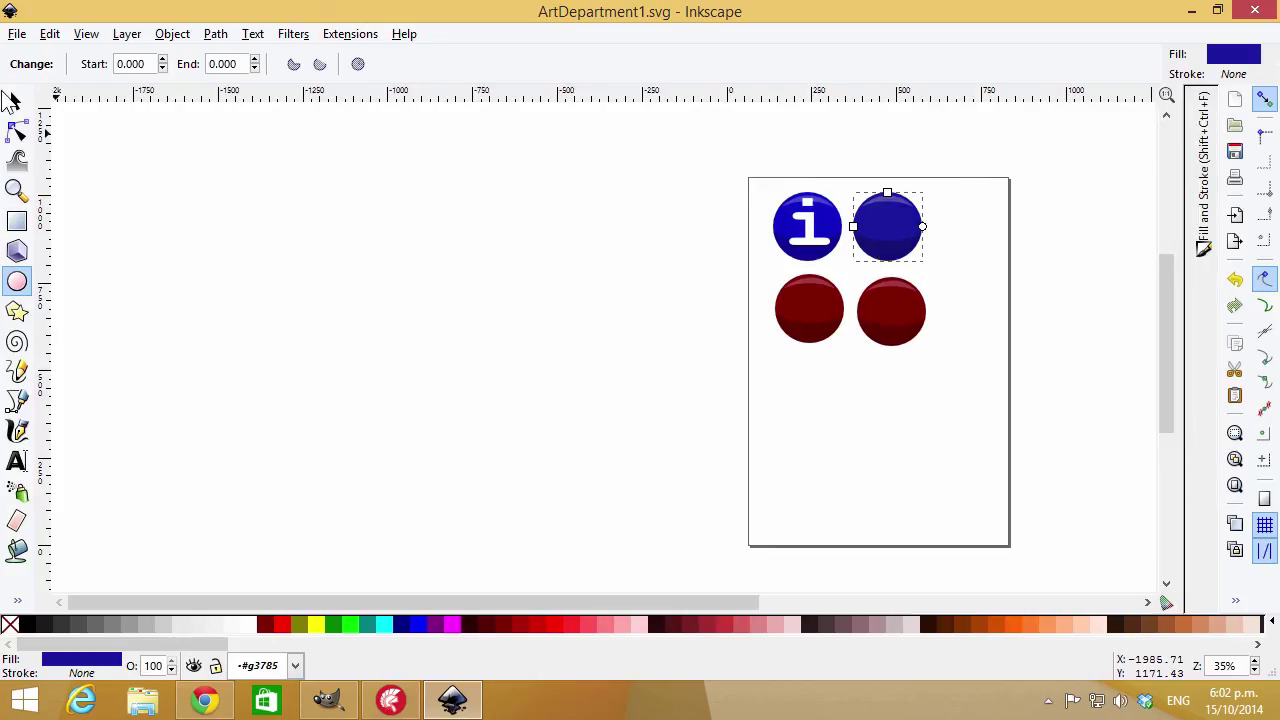
{"action": "left_click", "coordinate": [15, 100]}
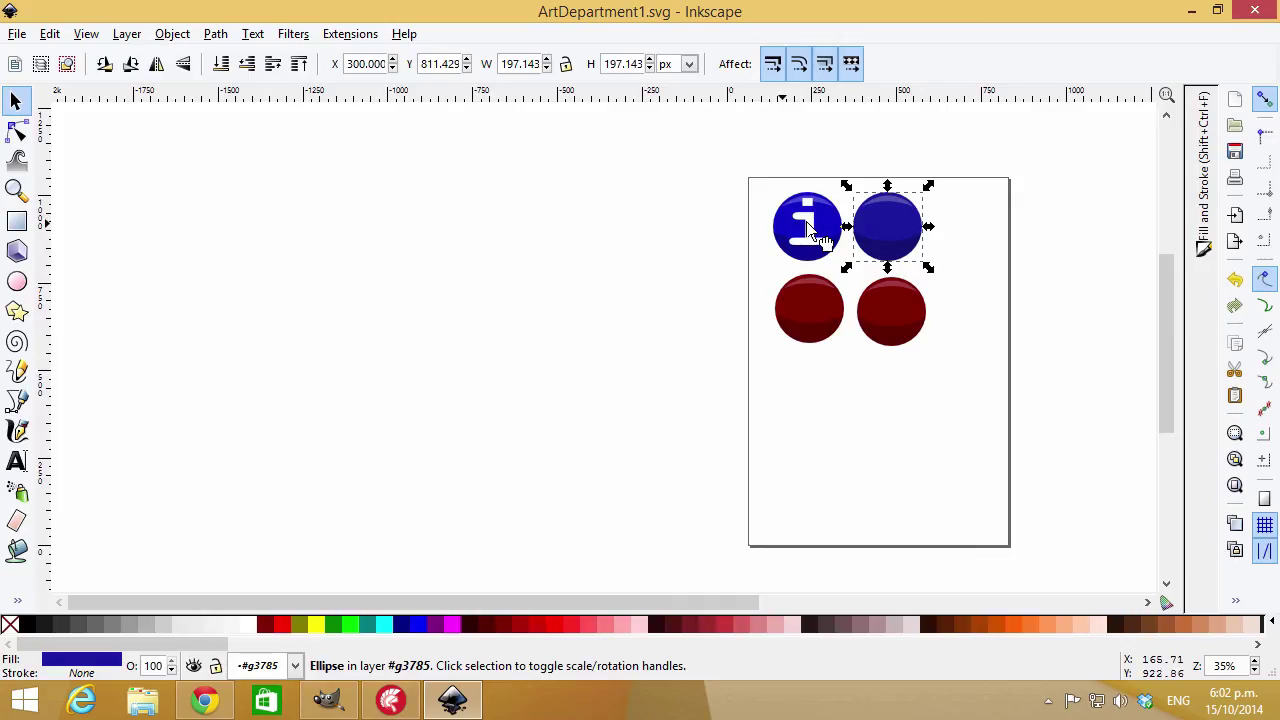
{"action": "left_click", "coordinate": [815, 232]}
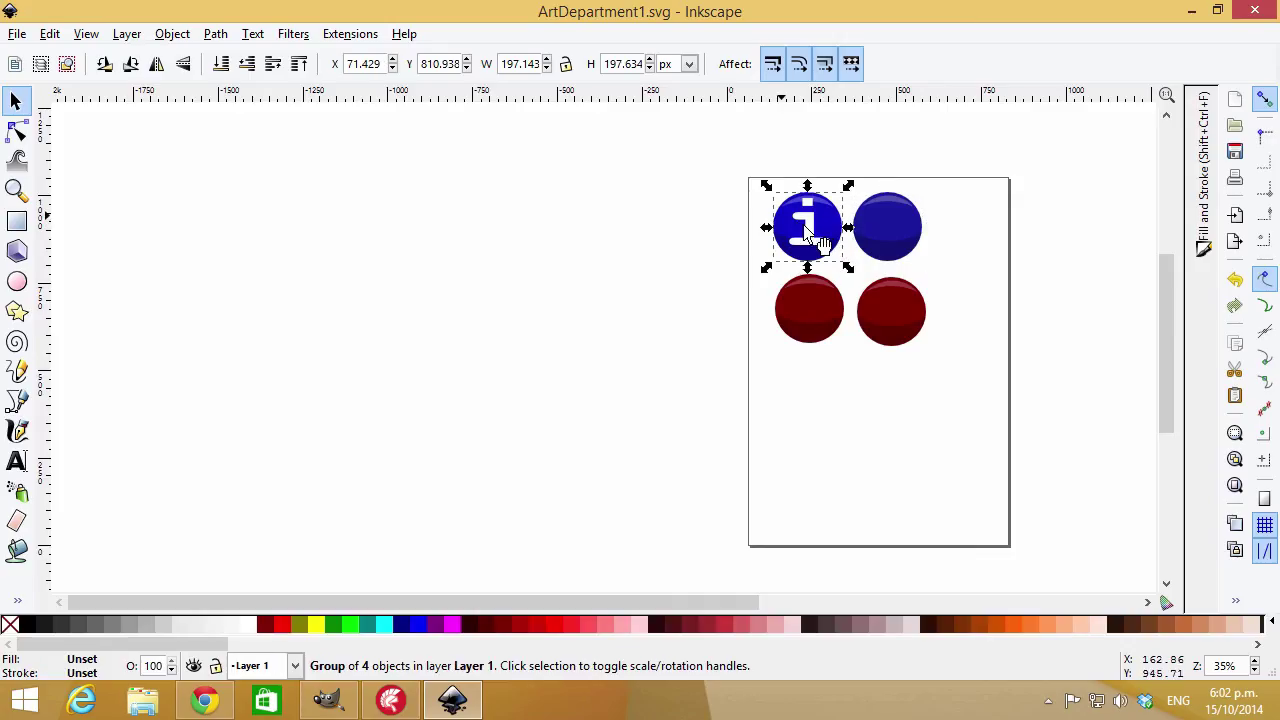
{"action": "left_click", "coordinate": [695, 265]}
Add a bold "?" on the upper-right icon and set its font size to 144
{"action": "left_click", "coordinate": [16, 461]}
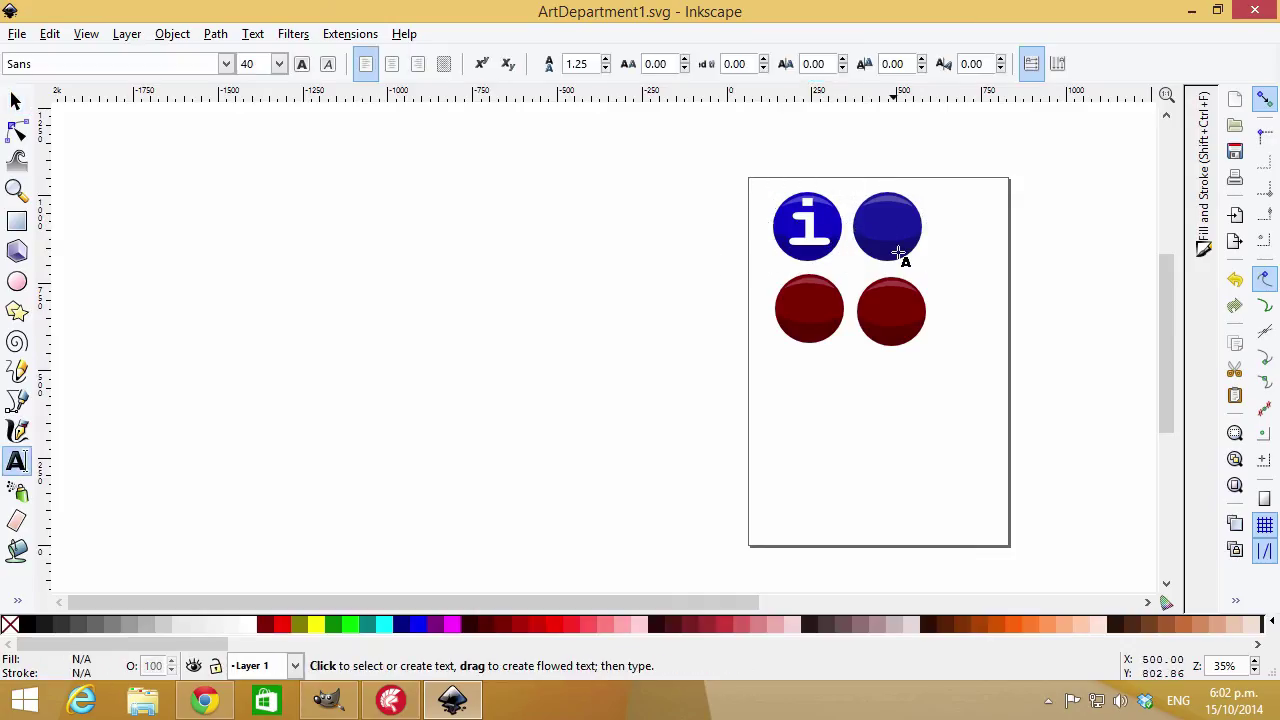
{"action": "left_click", "coordinate": [883, 225]}
{"action": "type", "text": "a"}
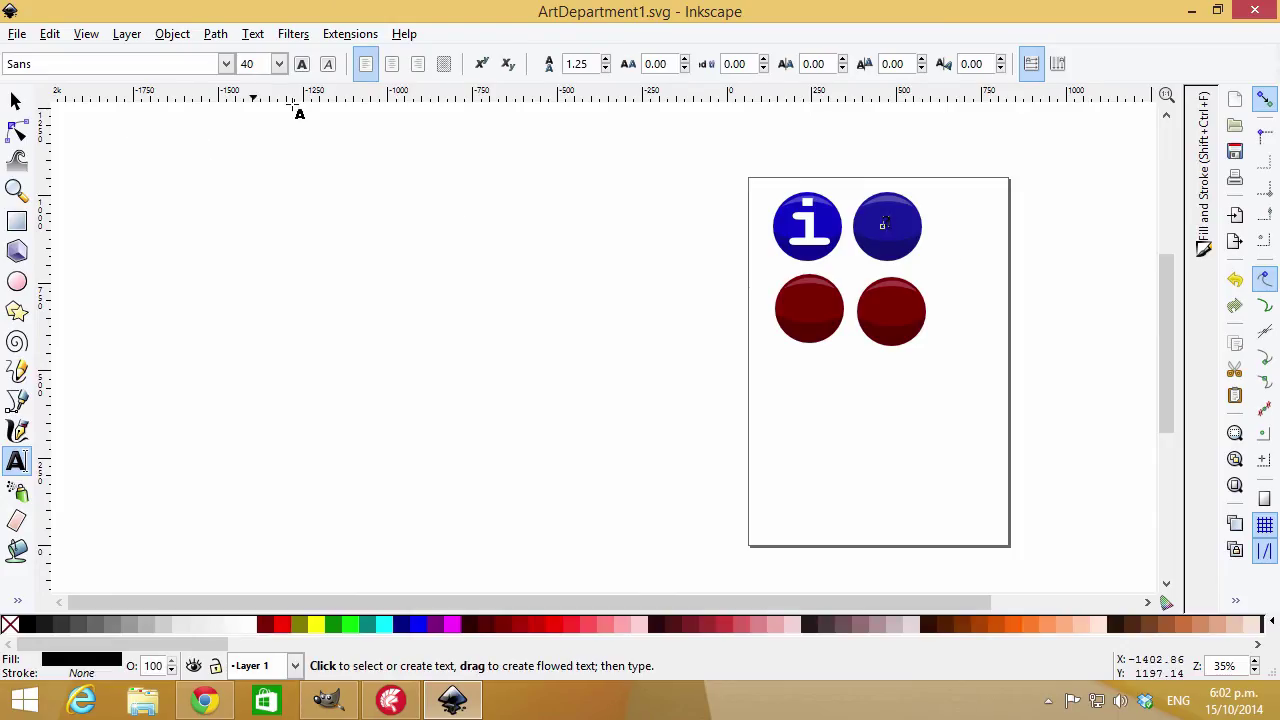
{"action": "left_click", "coordinate": [279, 63]}
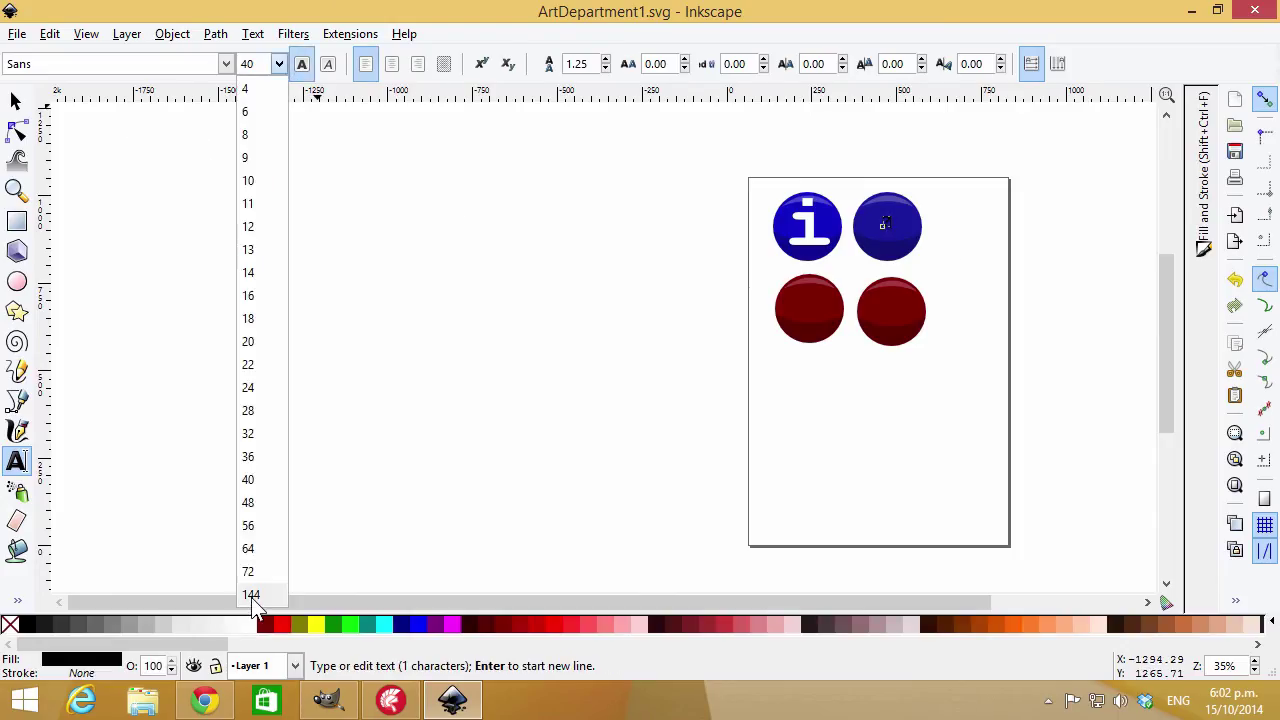
{"action": "left_click", "coordinate": [251, 595]}
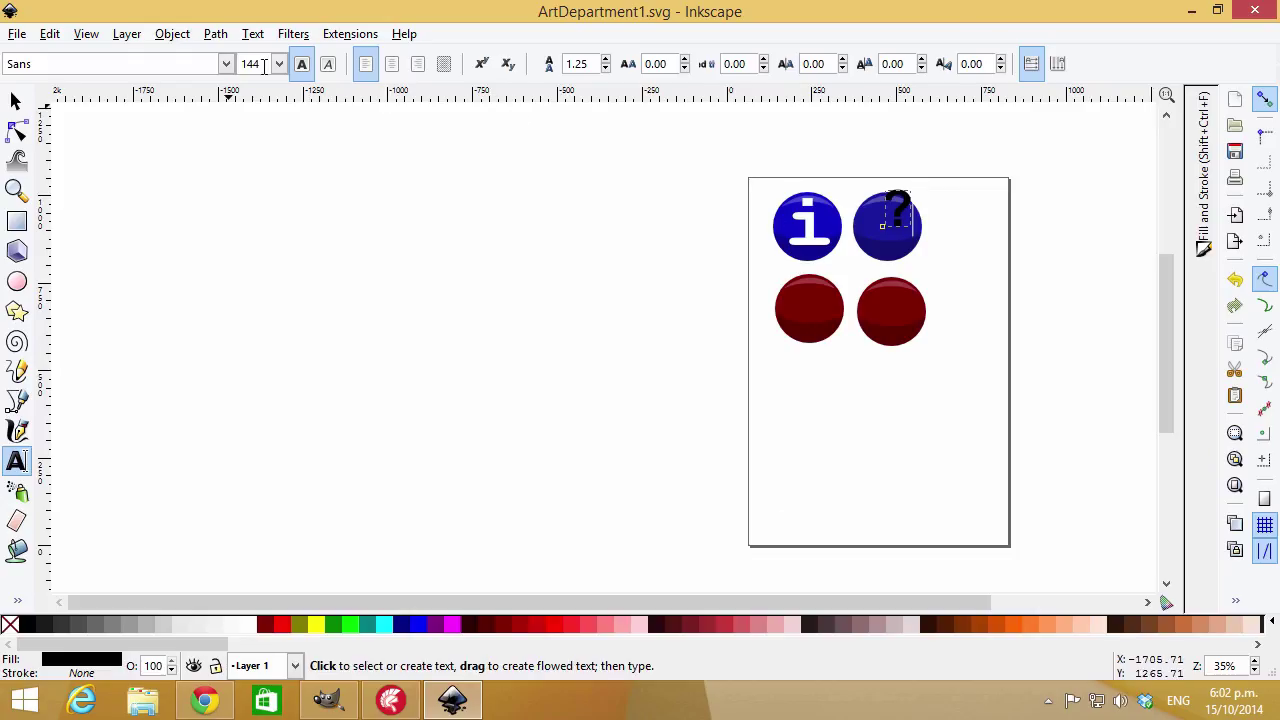
Change the question mark's font to Arial
{"action": "left_click", "coordinate": [226, 63]}
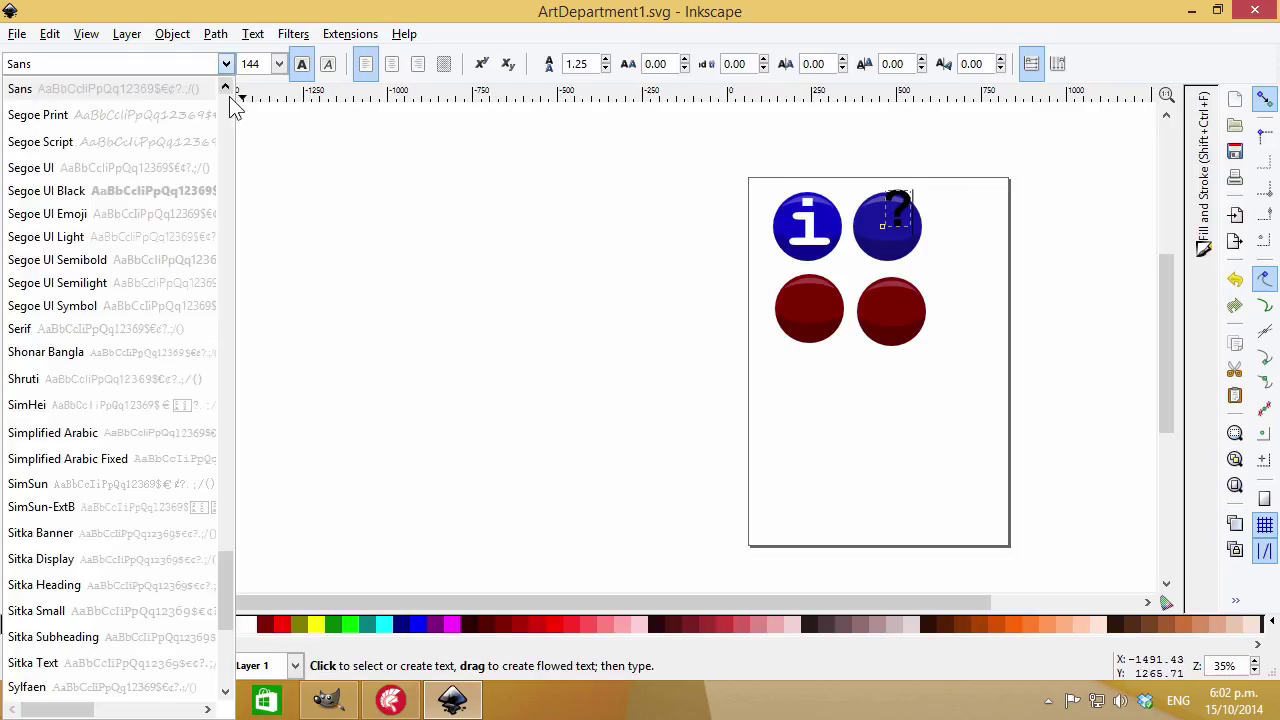
{"action": "left_click_drag", "start_coordinate": [224, 565], "coordinate": [243, 215]}
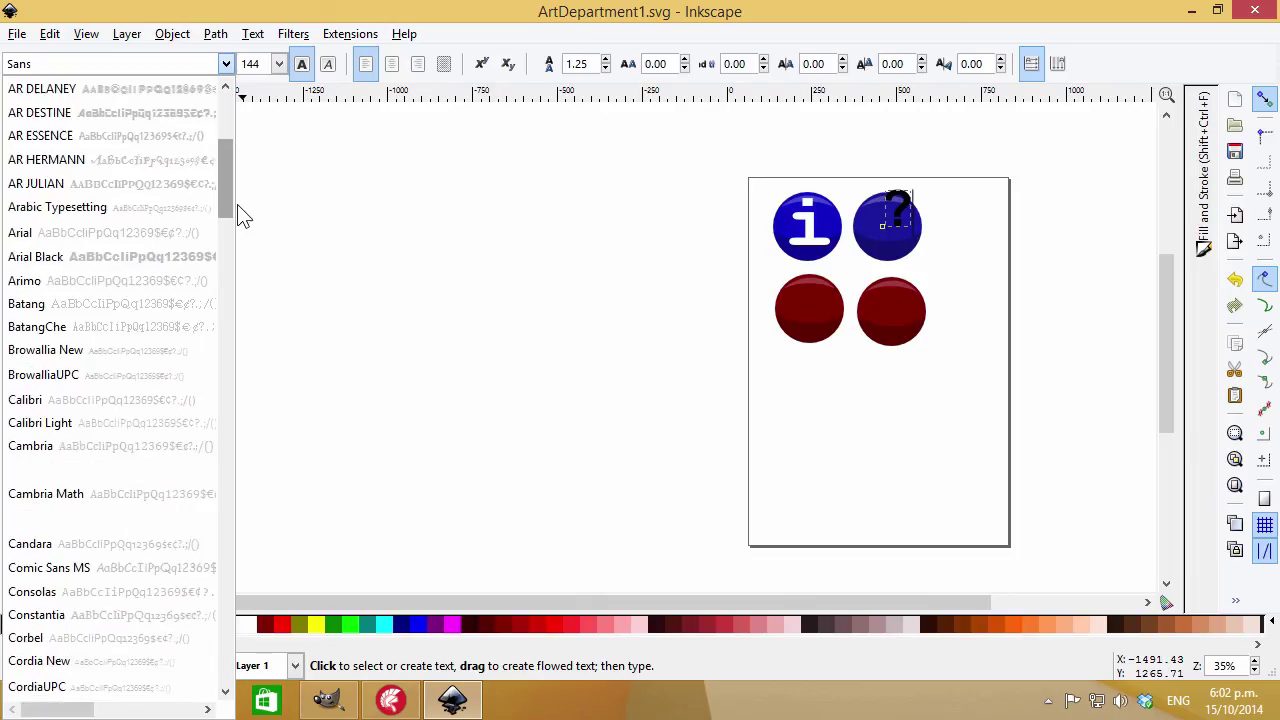
{"action": "scroll", "coordinate": [222, 260], "scroll_direction": "down", "scroll_amount": 3}
{"action": "scroll", "coordinate": [231, 217], "scroll_direction": "up", "scroll_amount": 6}
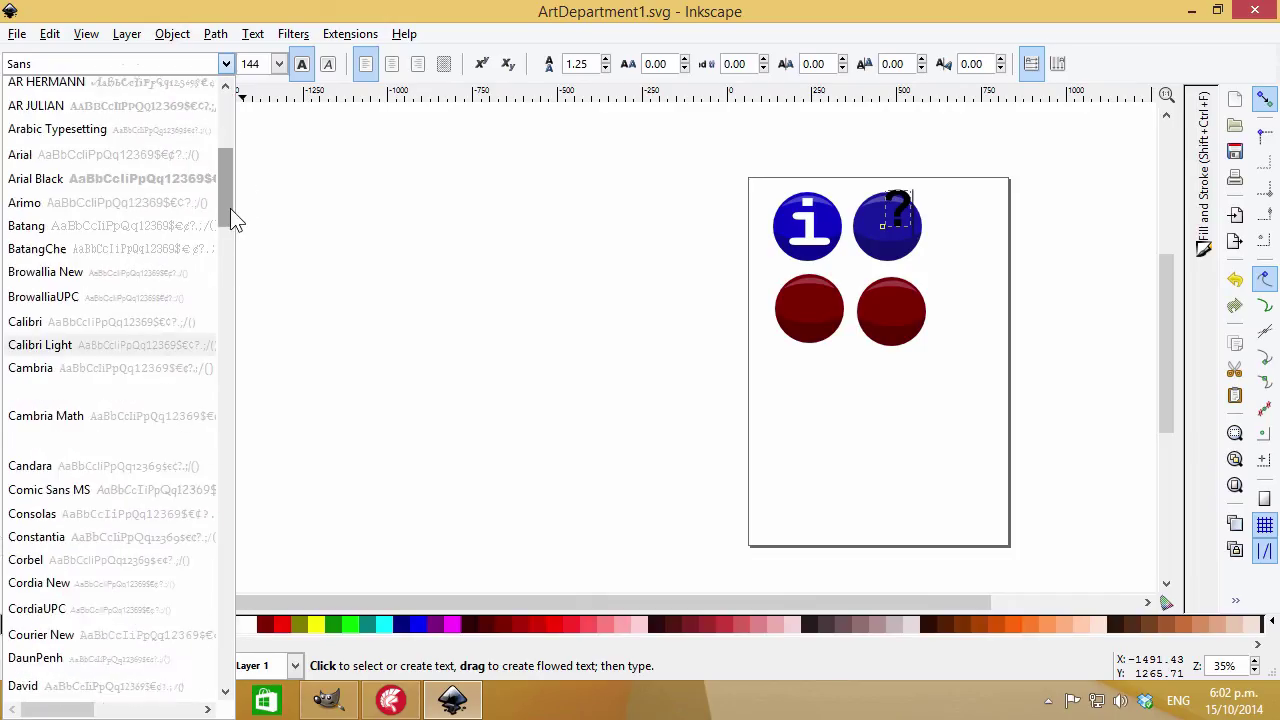
{"action": "mouse_move", "coordinate": [237, 185]}
{"action": "left_mouse_down"}
{"action": "mouse_move", "coordinate": [237, 197]}
{"action": "mouse_move", "coordinate": [253, 165]}
{"action": "mouse_move", "coordinate": [227, 165]}
{"action": "mouse_move", "coordinate": [228, 207]}
{"action": "left_mouse_up"}
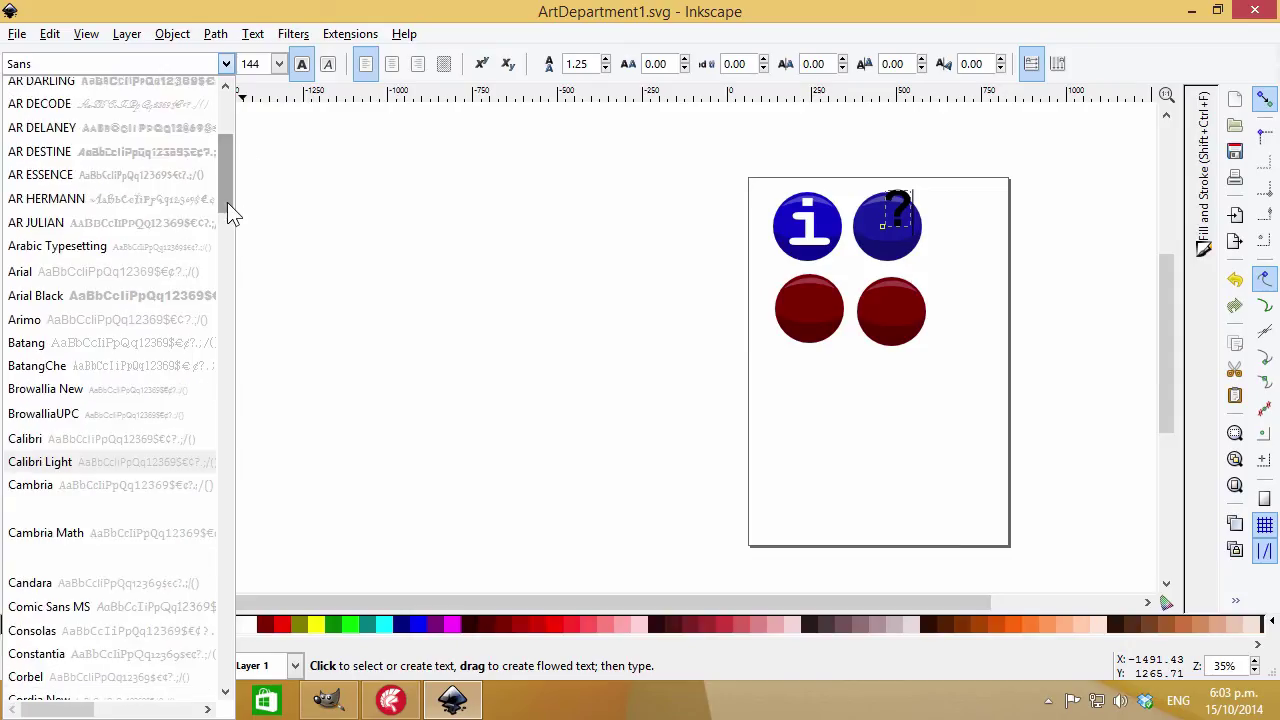
{"action": "left_click", "coordinate": [157, 302]}
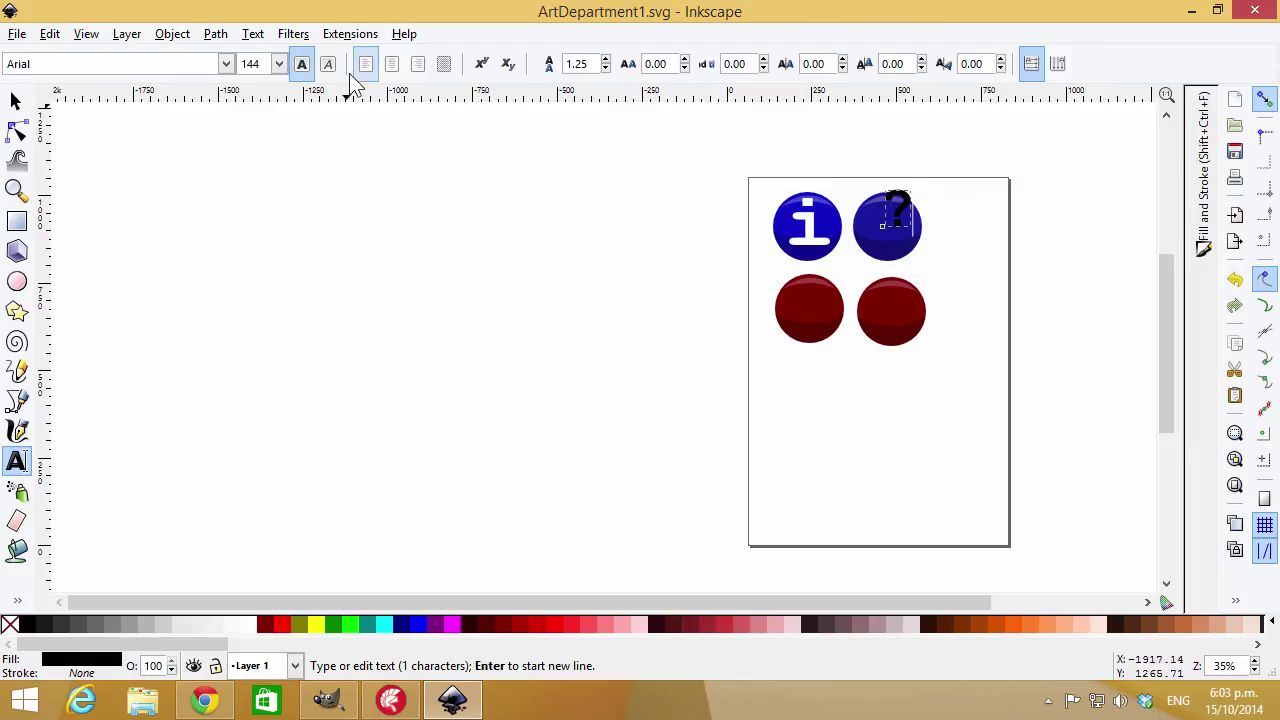
Fill the question mark with white and enlarge it to about 114 by 158 px, centred on the upper-right icon
{"action": "left_click", "coordinate": [15, 101]}
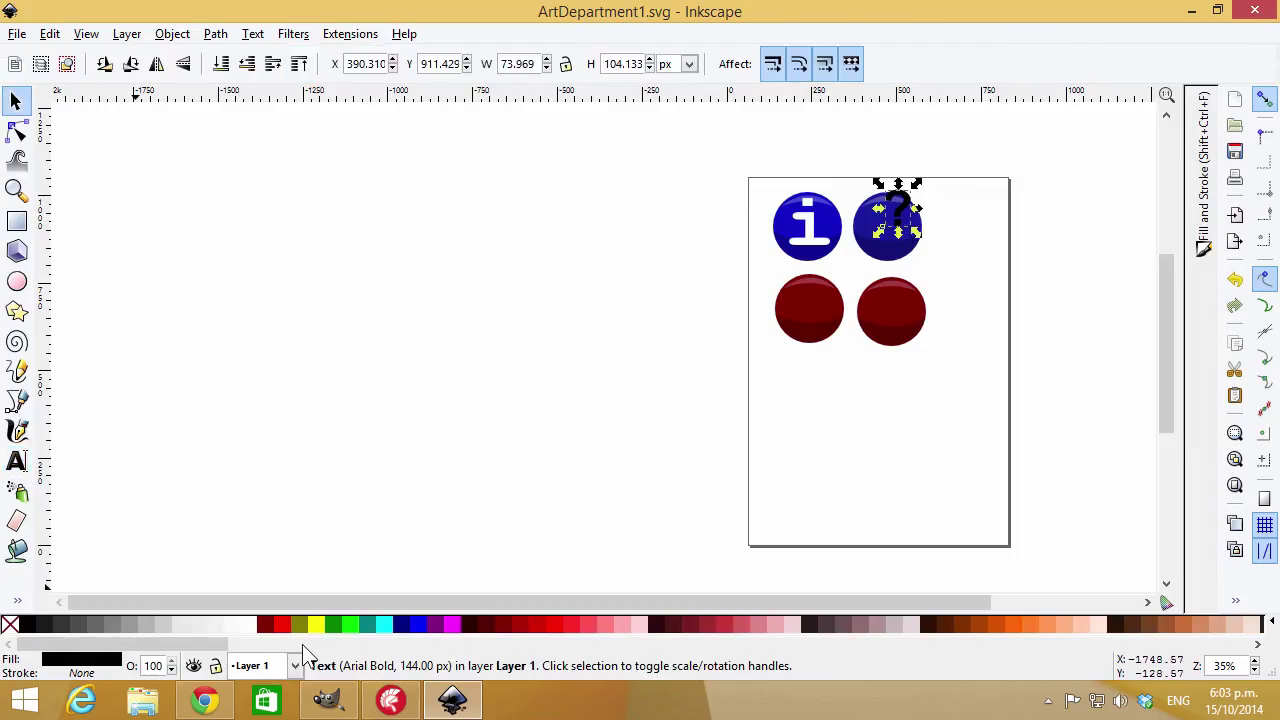
{"action": "left_click", "coordinate": [245, 625]}
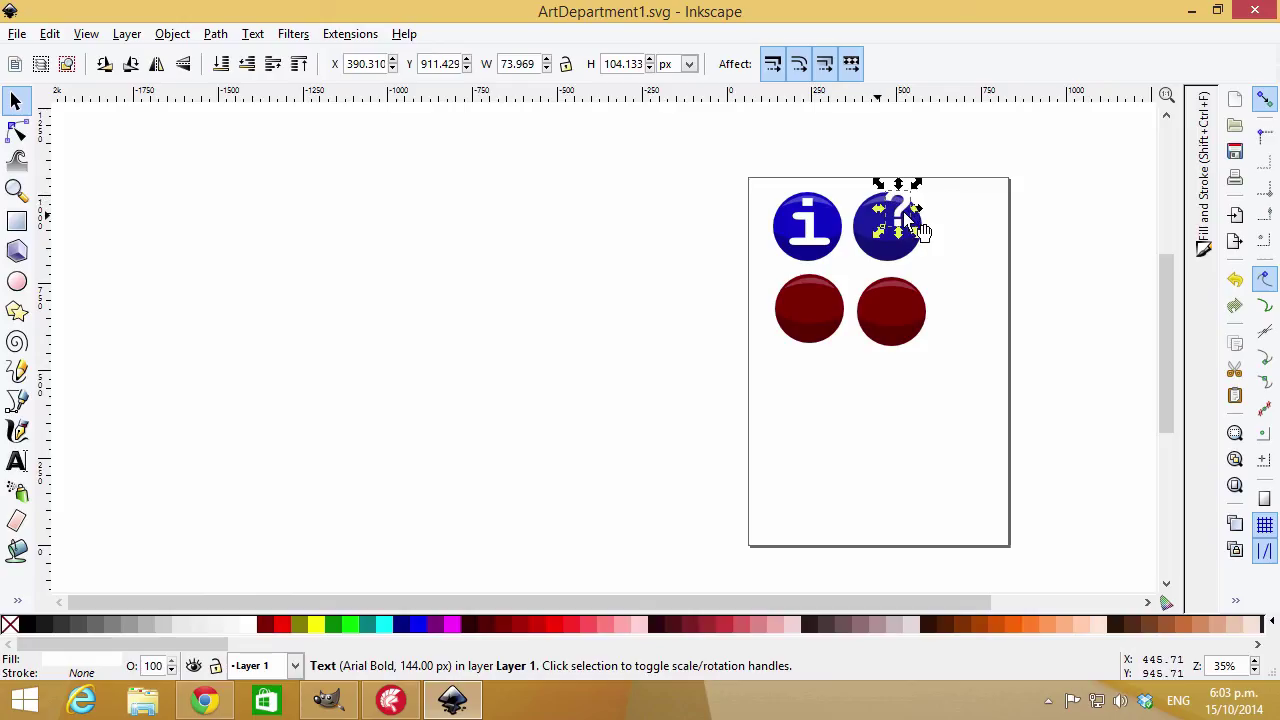
{"action": "mouse_move", "coordinate": [918, 226]}
{"action": "left_mouse_down"}
{"action": "mouse_move", "coordinate": [861, 268]}
{"action": "mouse_move", "coordinate": [914, 243]}
{"action": "left_mouse_up"}
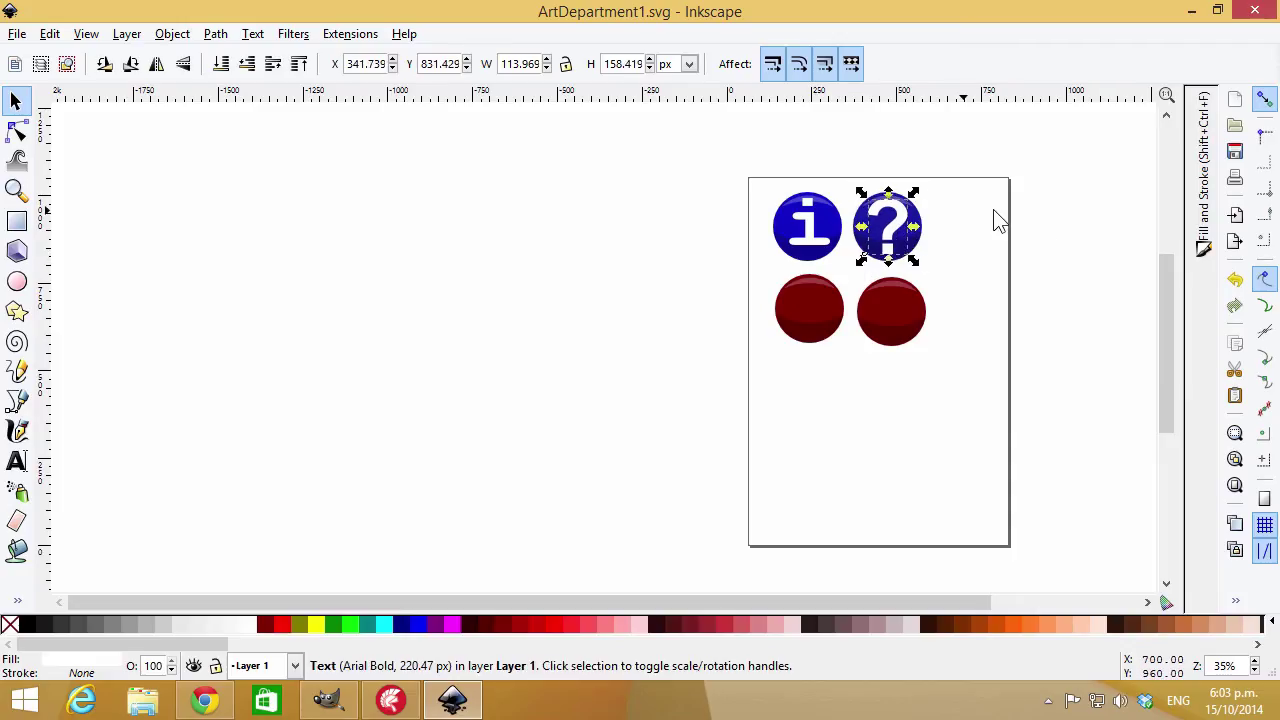
{"action": "left_click", "coordinate": [994, 219]}
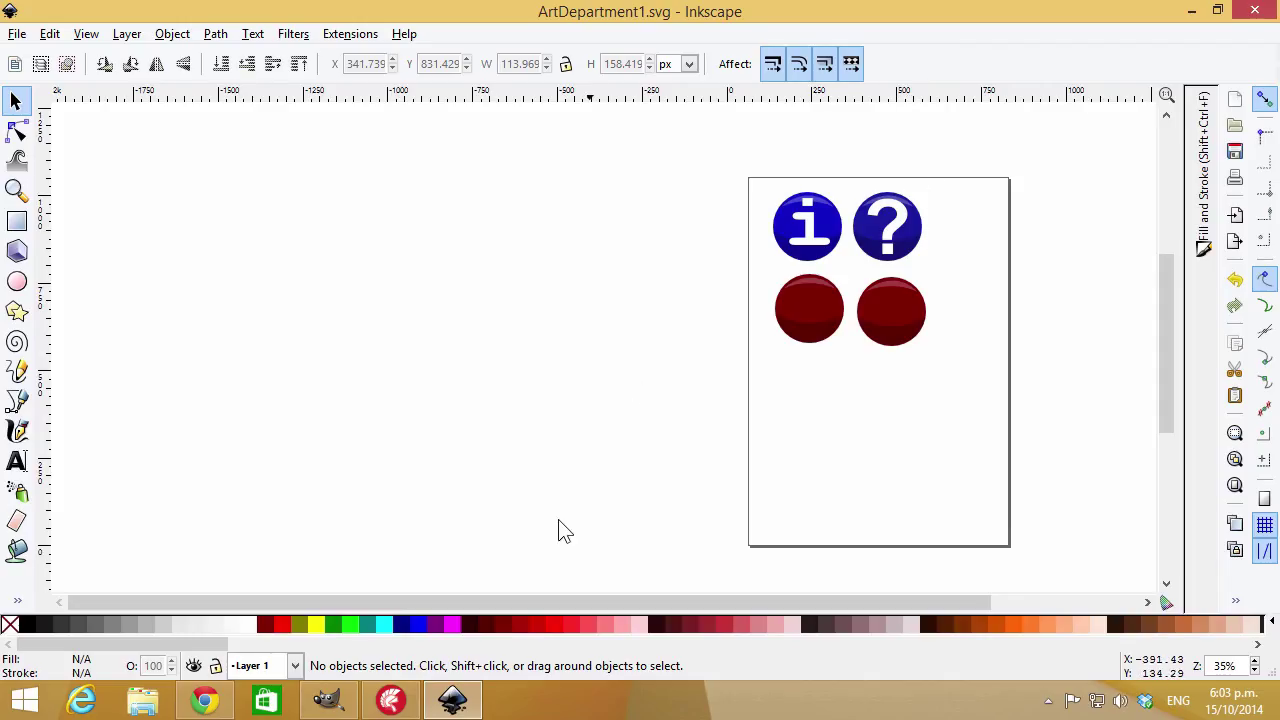
Review the Useless App form's buttons in Delphi, then return to Inkscape and save the icon drawing
{"action": "left_click", "coordinate": [391, 700]}
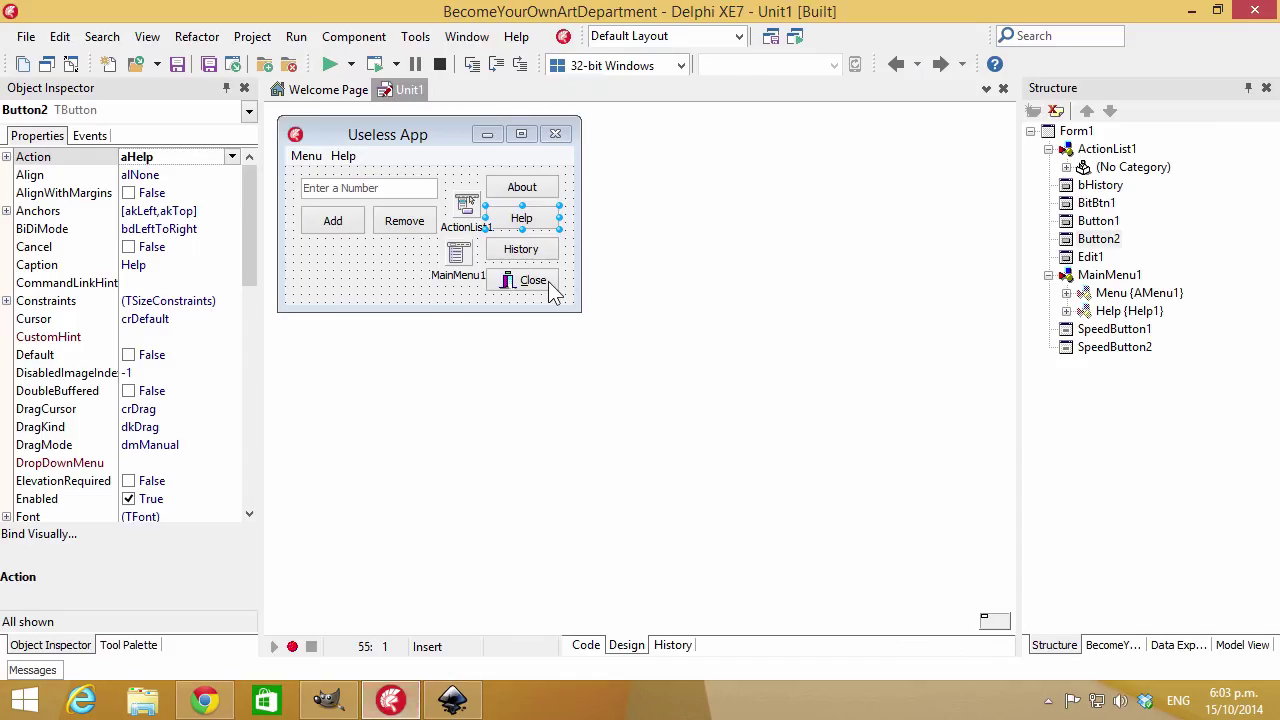
{"action": "left_click", "coordinate": [1191, 11]}
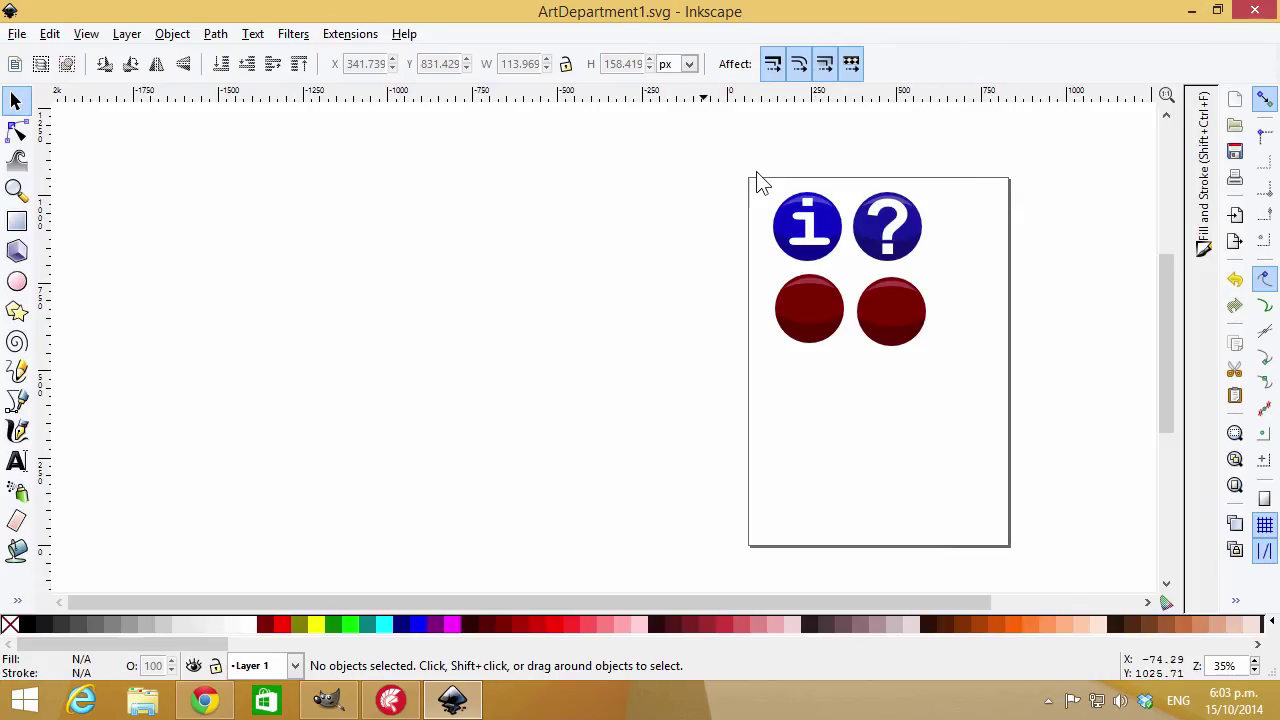
{"action": "key", "text": "ctrl+s"}
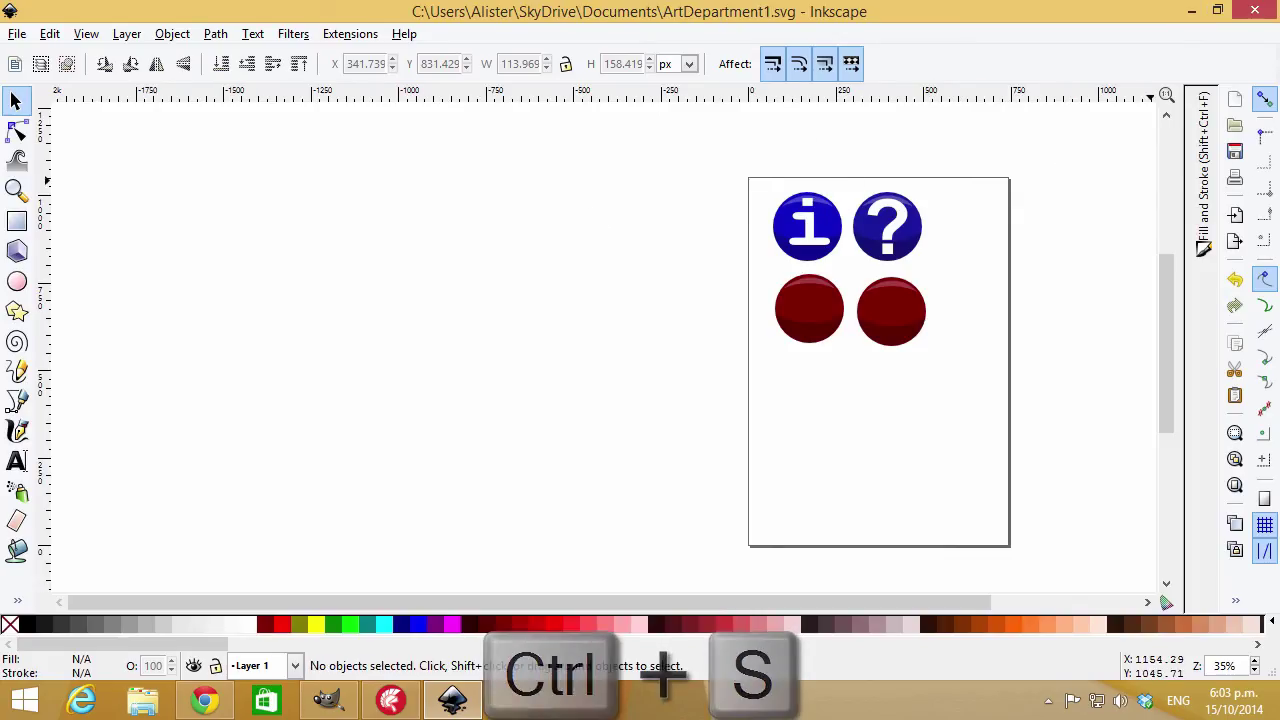
Copy the white question mark and paste one onto each of the two lower red icons
{"action": "left_click", "coordinate": [909, 232]}
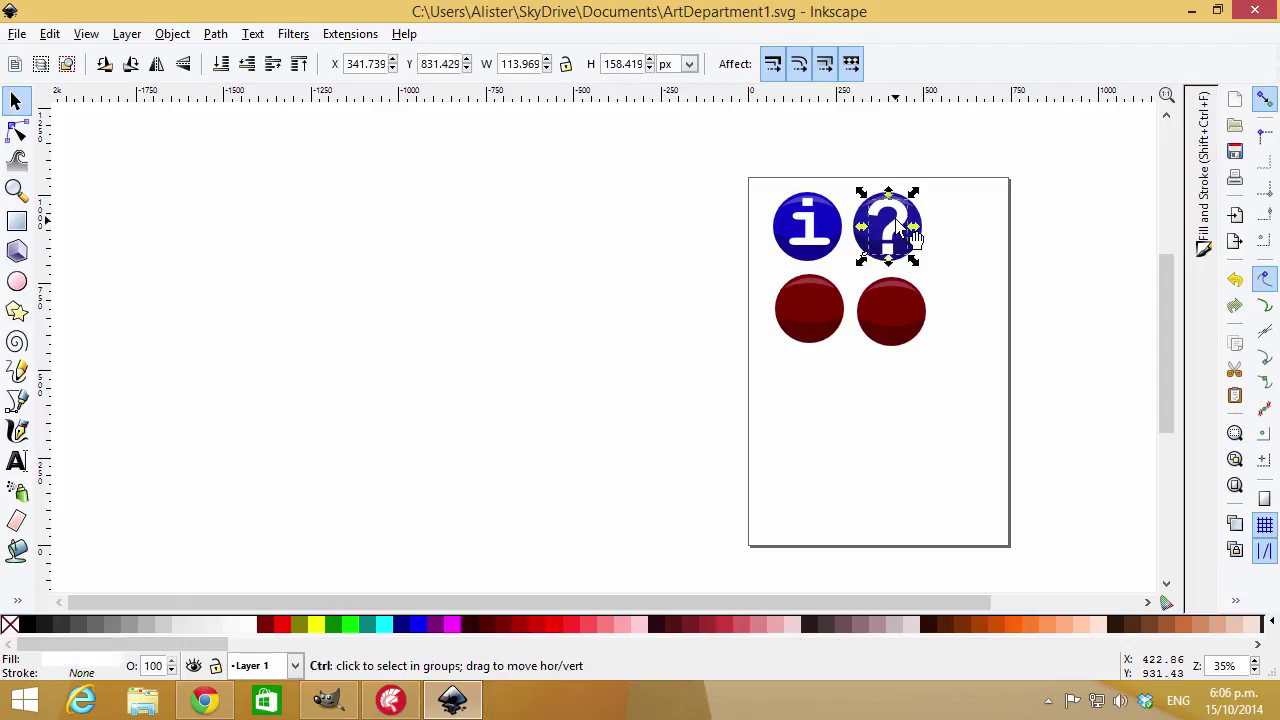
{"action": "key", "text": "ctrl+c"}
{"action": "key", "text": "ctrl+v"}
{"action": "left_click_drag", "start_coordinate": [905, 232], "coordinate": [835, 325]}
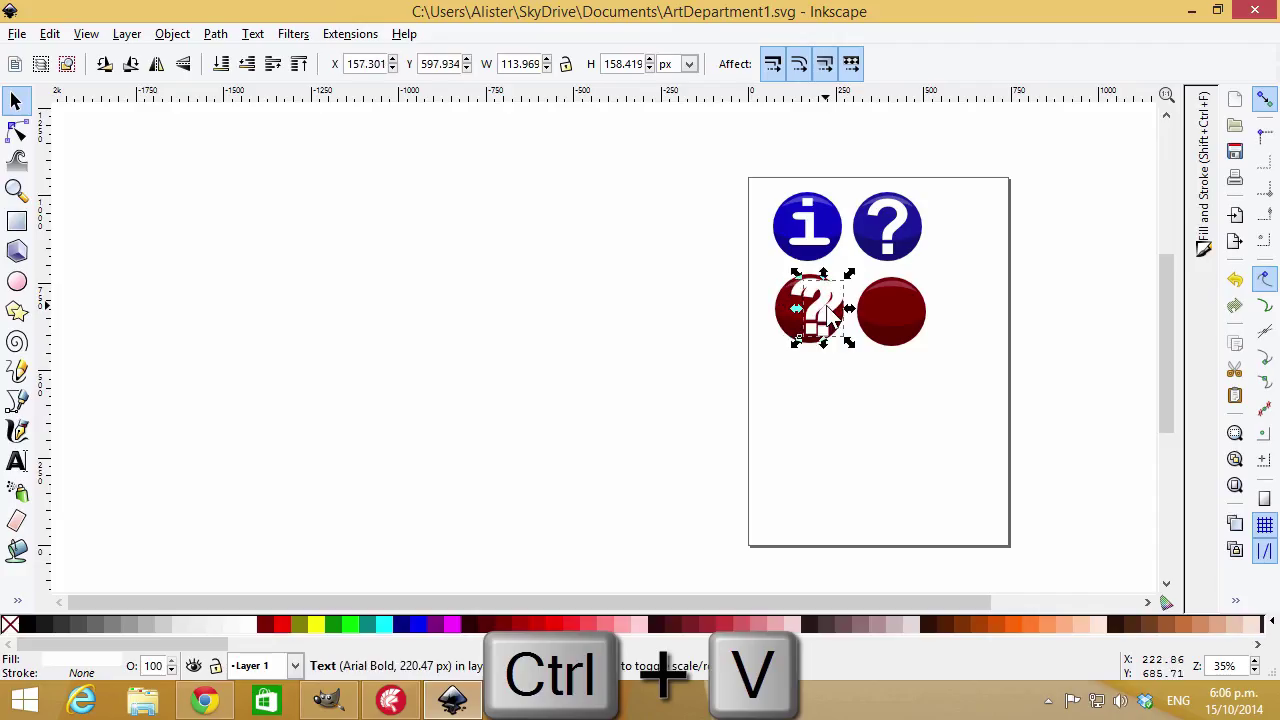
{"action": "key", "text": "ctrl+v"}
{"action": "left_click", "coordinate": [826, 315]}
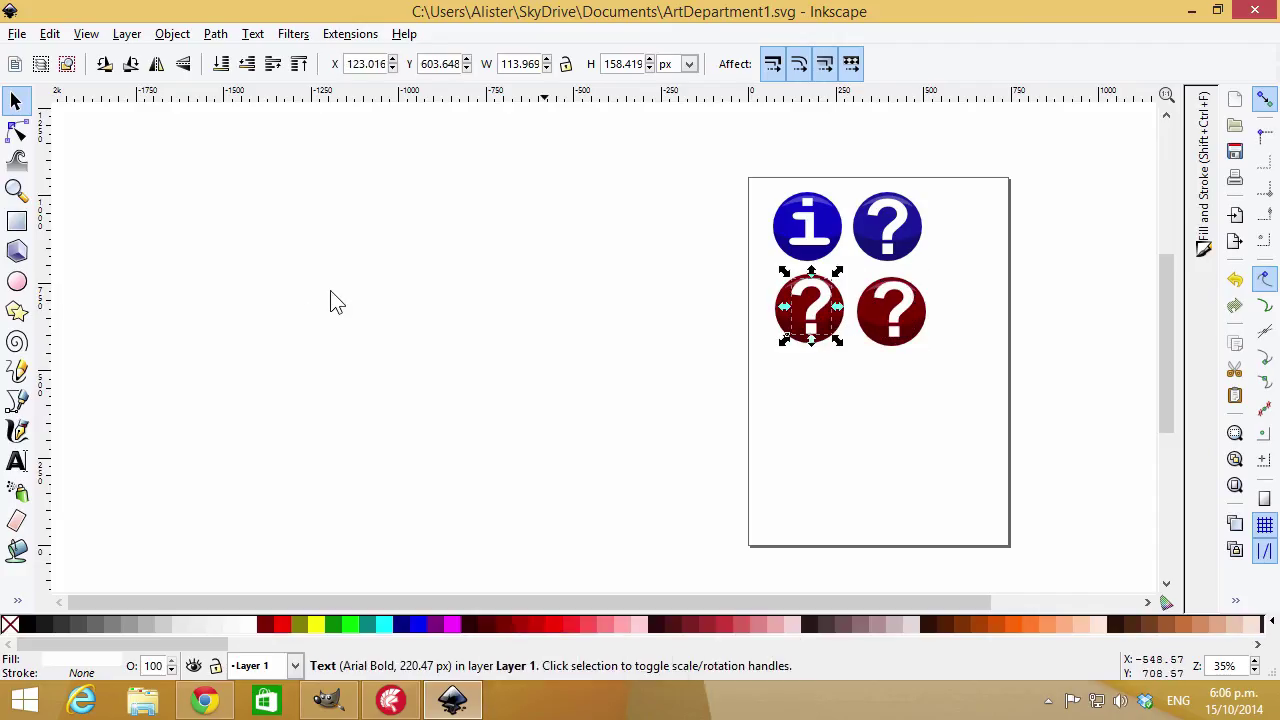
Replace the question mark on the lower-left red icon with "+"
{"action": "left_click", "coordinate": [16, 461]}
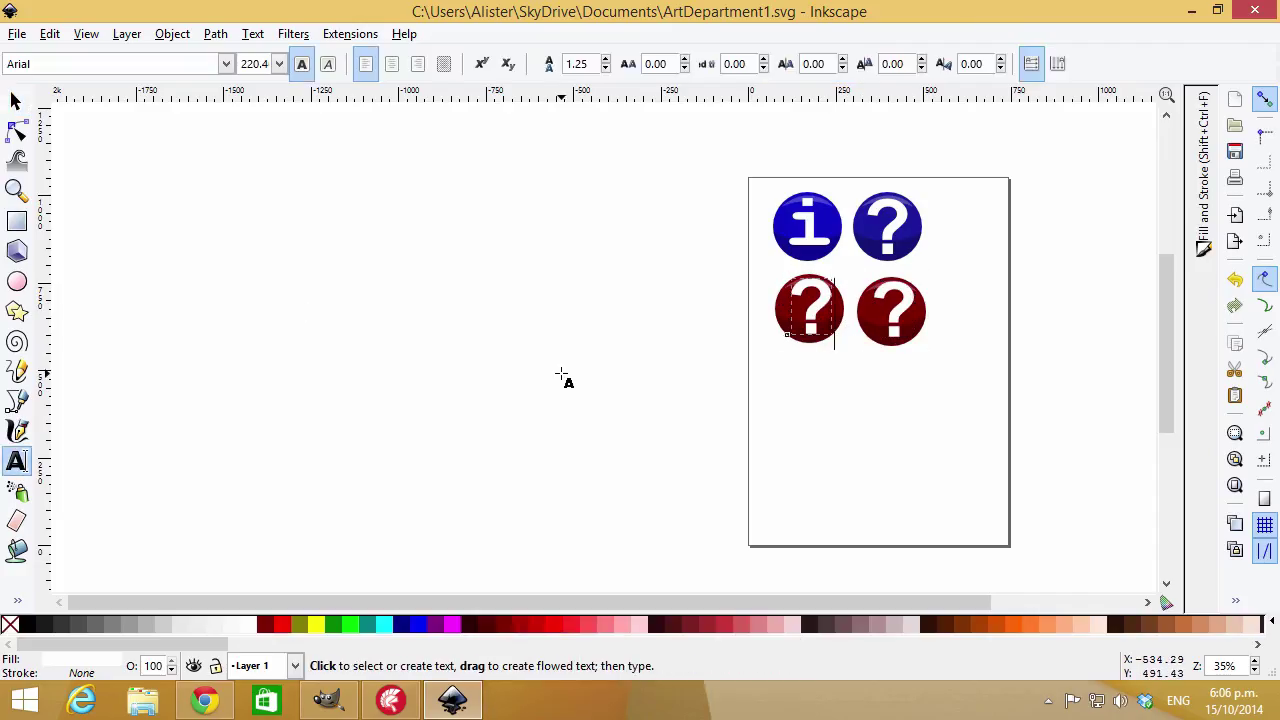
{"action": "key", "text": "BackSpace"}
{"action": "type", "text": "+"}
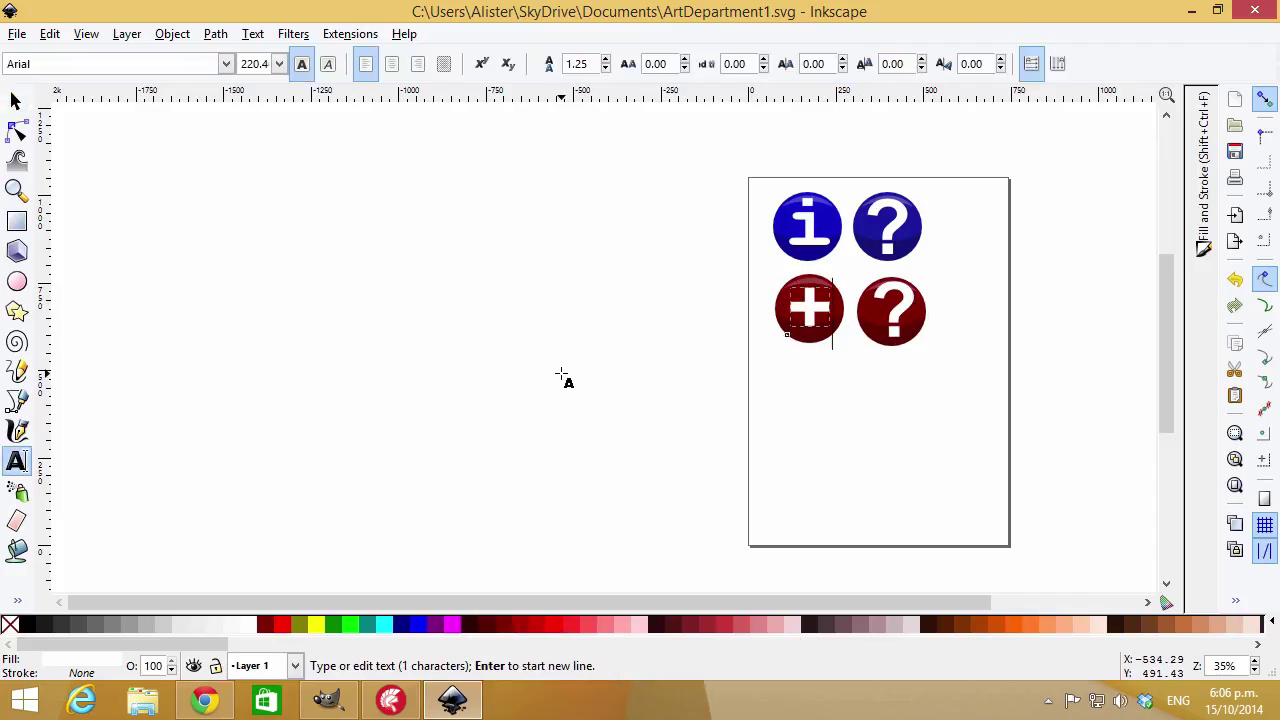
Replace the question mark on the lower-right red icon with "-" and enlarge the minus to about 128 by 53 px
{"action": "left_click", "coordinate": [16, 101]}
{"action": "left_click", "coordinate": [893, 320]}
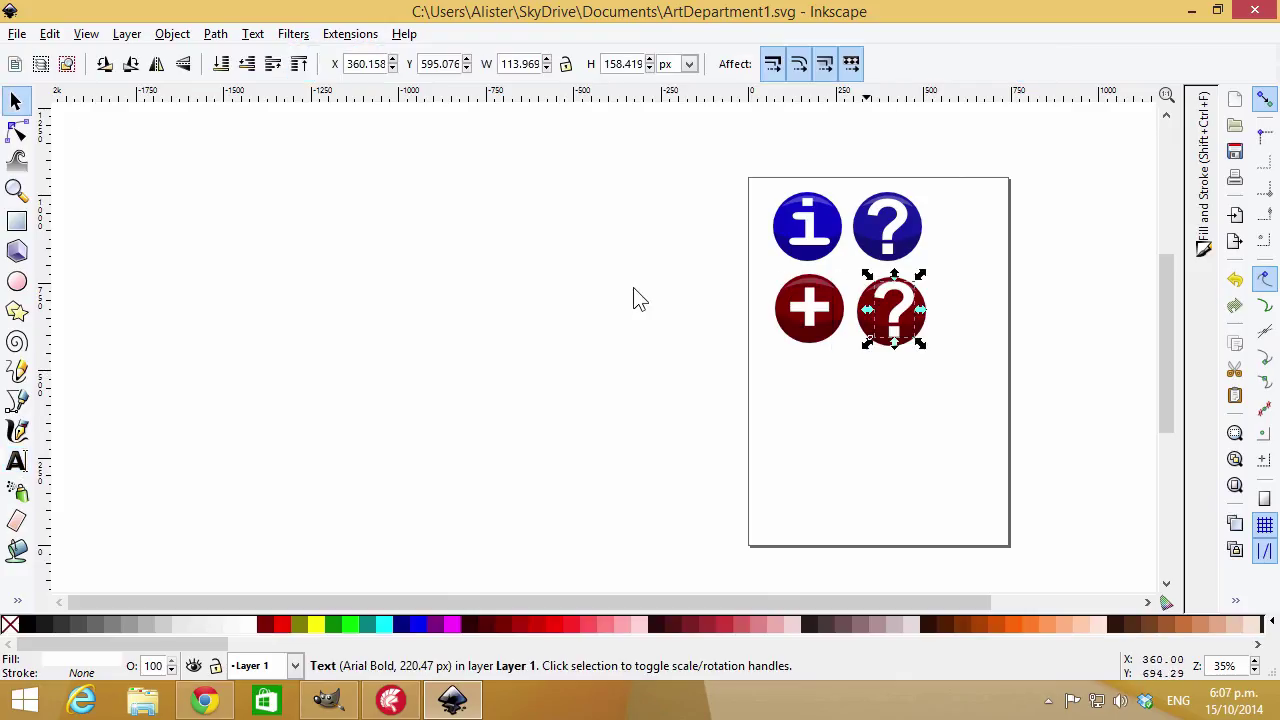
{"action": "left_click", "coordinate": [22, 461]}
{"action": "key", "text": "BackSpace"}
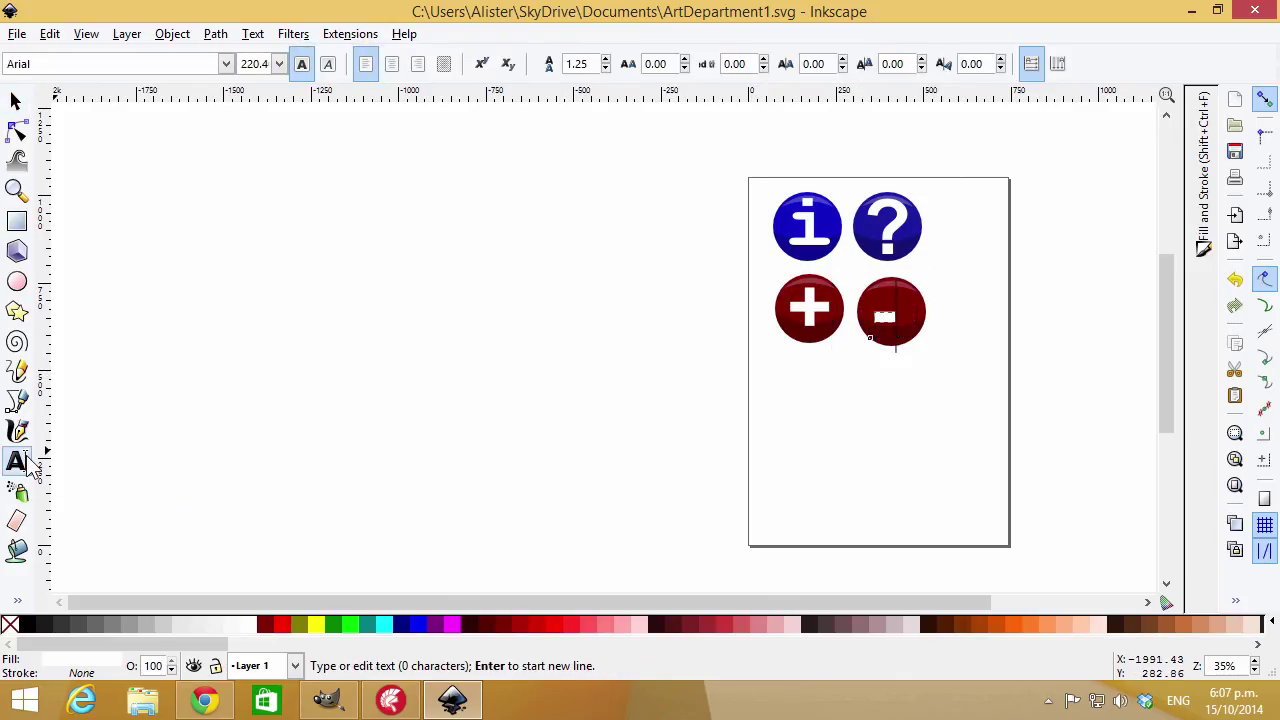
{"action": "type", "text": "-"}
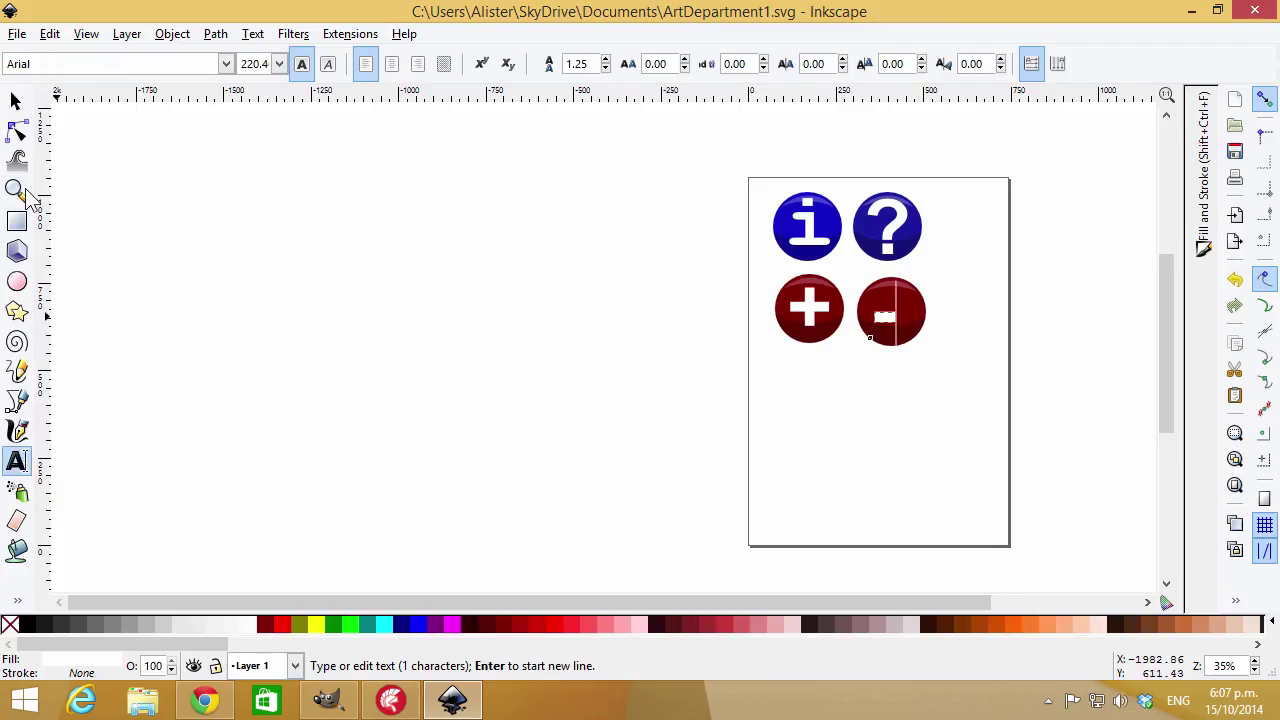
{"action": "left_click", "coordinate": [16, 101]}
{"action": "mouse_move", "coordinate": [909, 331]}
{"action": "left_mouse_down"}
{"action": "mouse_move", "coordinate": [937, 343]}
{"action": "mouse_move", "coordinate": [896, 313]}
{"action": "left_mouse_up"}
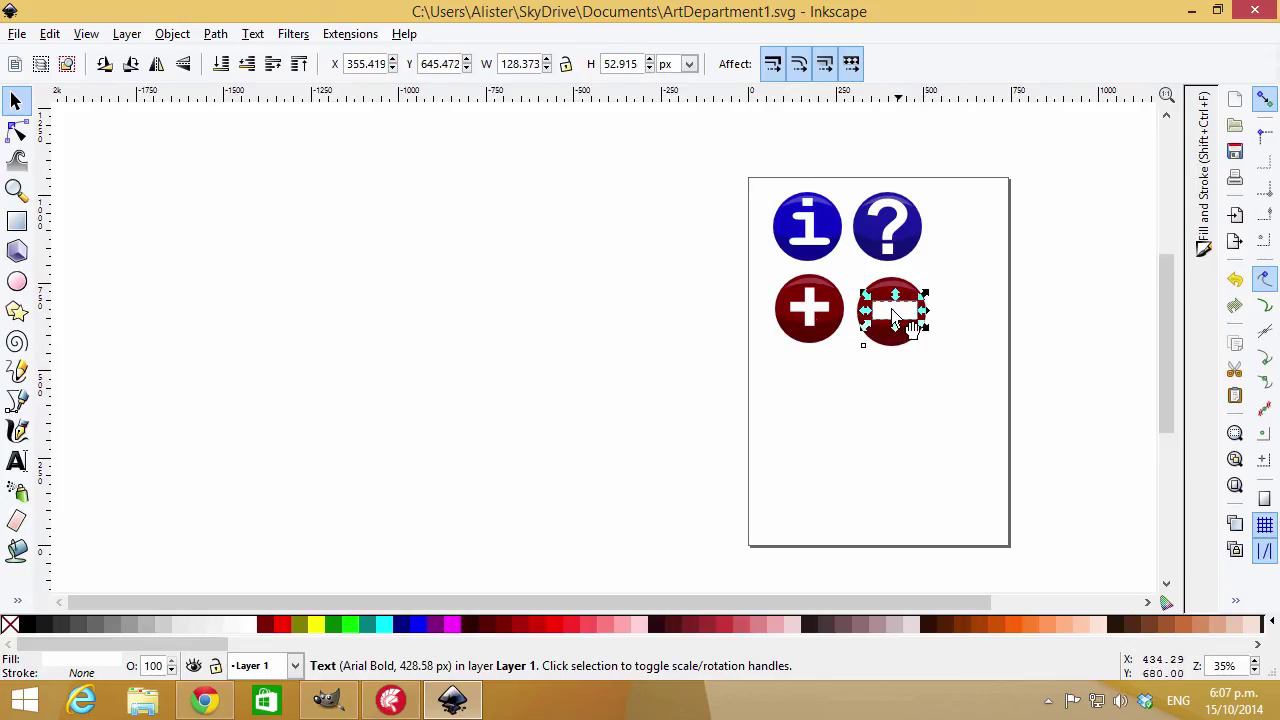
Enlarge the white plus to about 157 by 155 px and centre it on the lower-left red icon
{"action": "left_click", "coordinate": [834, 326]}
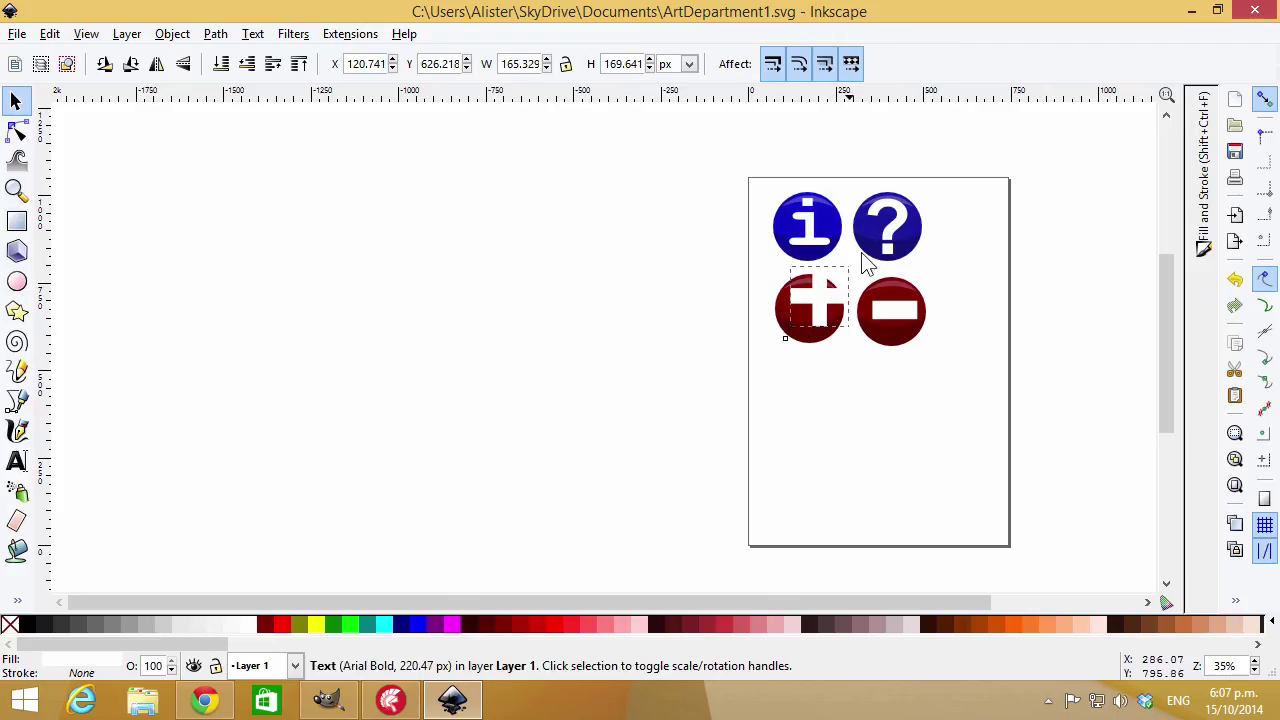
{"action": "mouse_move", "coordinate": [866, 266]}
{"action": "left_mouse_down"}
{"action": "mouse_move", "coordinate": [857, 275]}
{"action": "mouse_move", "coordinate": [870, 264]}
{"action": "left_mouse_up"}
{"action": "left_click_drag", "start_coordinate": [838, 342], "coordinate": [819, 319]}
{"action": "key", "text": "comma"}
{"action": "left_click", "coordinate": [821, 322]}
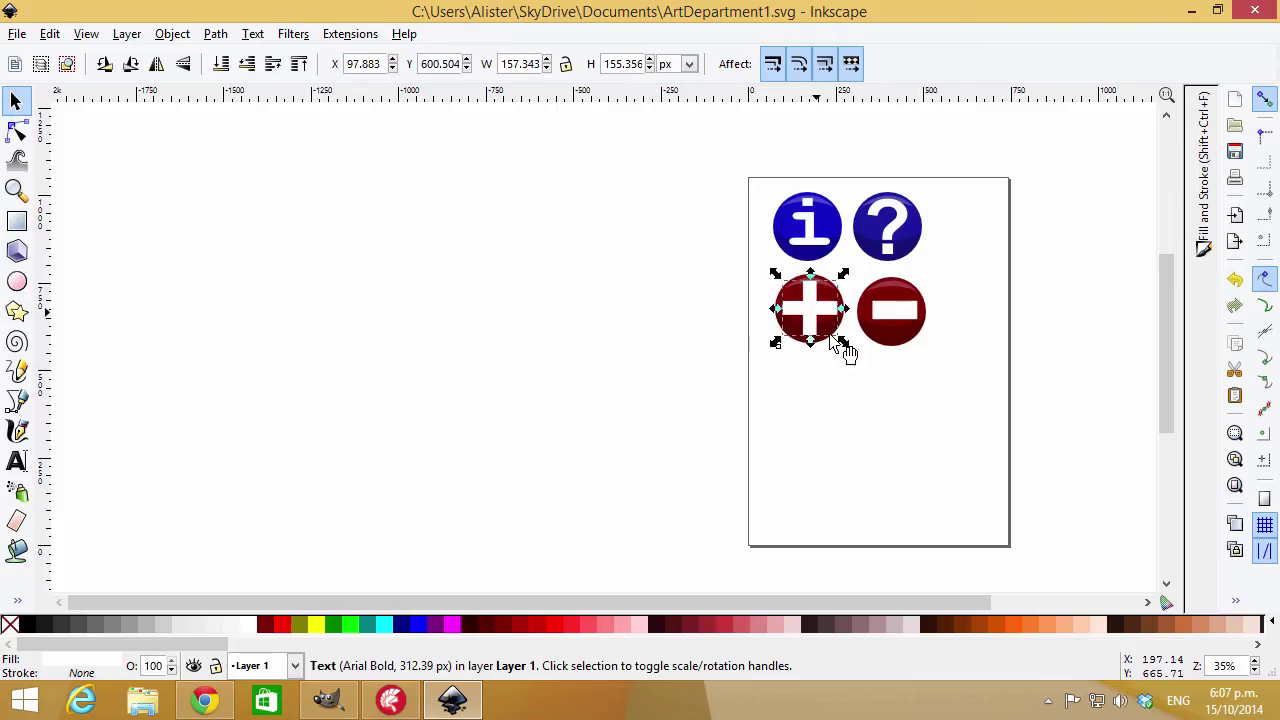
{"action": "left_click", "coordinate": [1070, 445]}
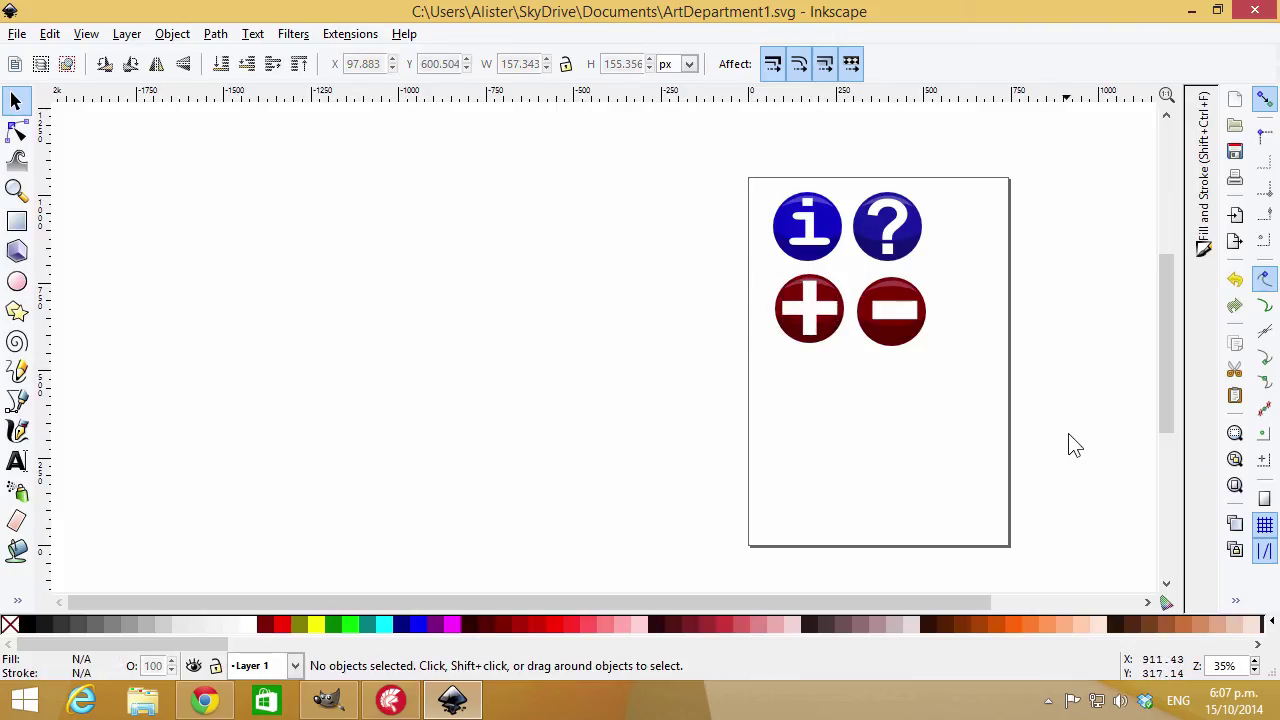
{"action": "left_click", "coordinate": [798, 298]}
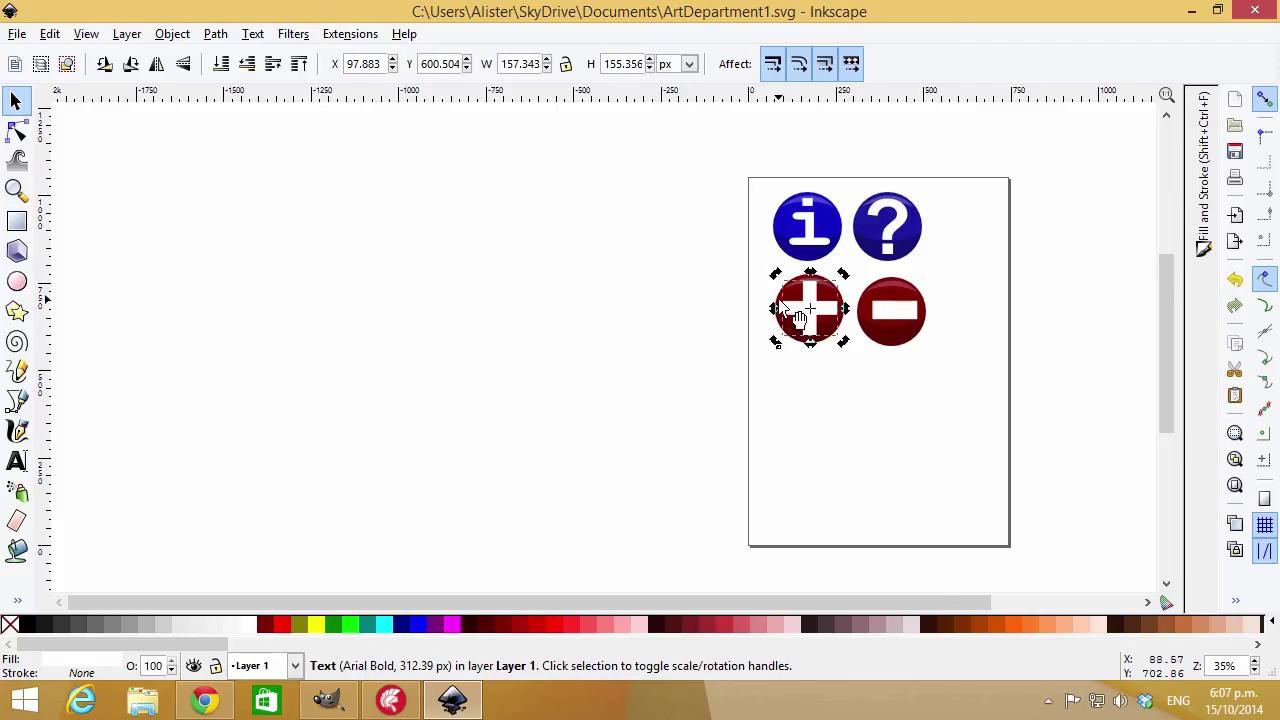
{"action": "left_click", "coordinate": [773, 306]}
{"action": "left_click", "coordinate": [776, 315]}
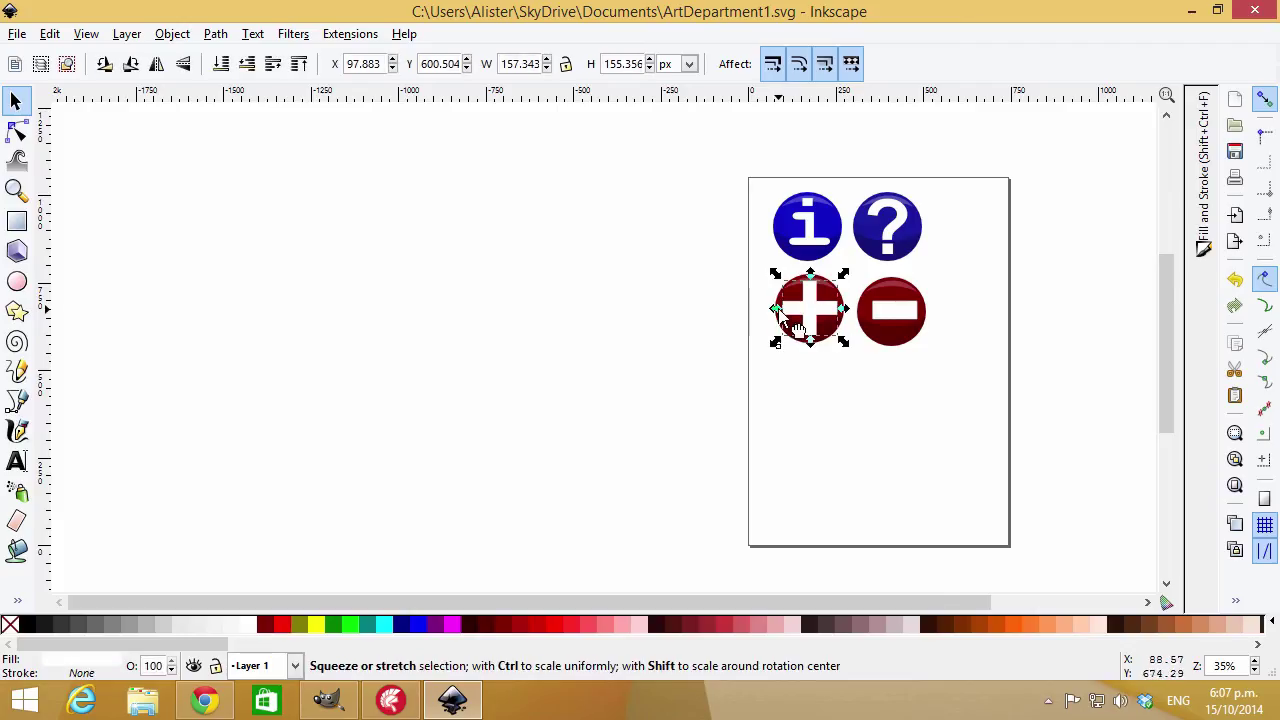
{"action": "left_click", "coordinate": [765, 335]}
{"action": "left_click", "coordinate": [826, 318]}
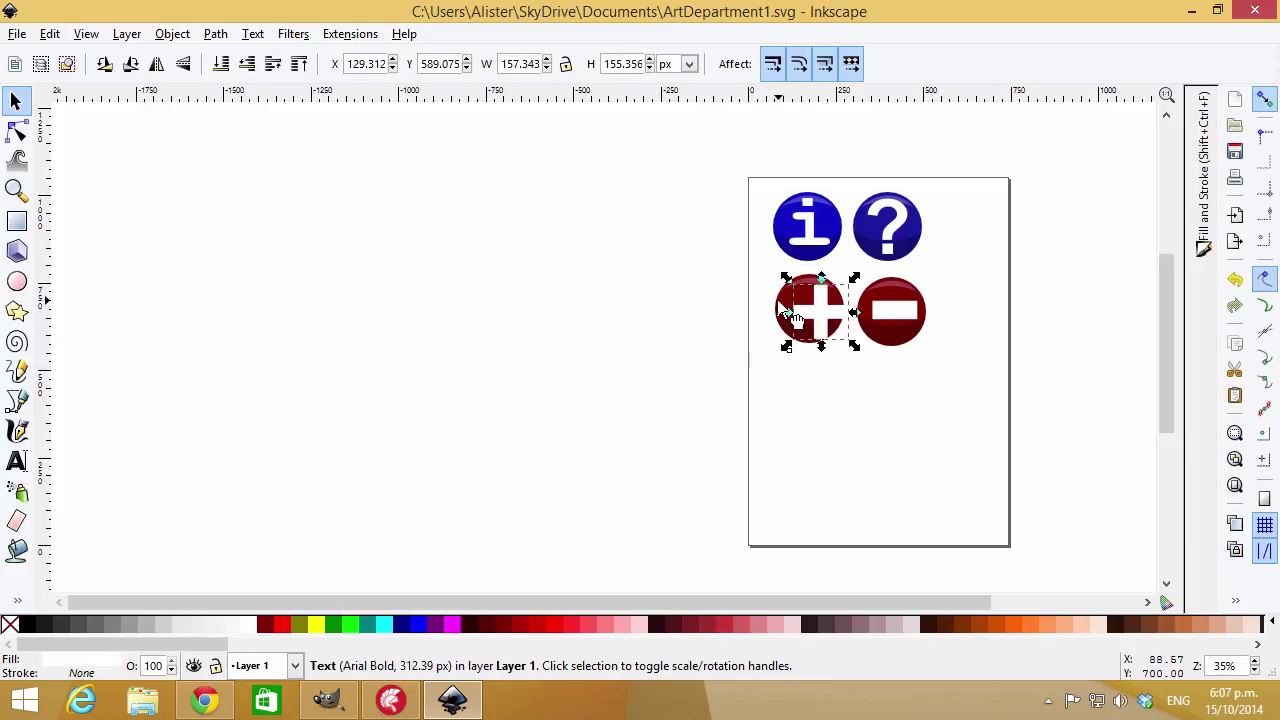
{"action": "left_click", "coordinate": [788, 315]}
{"action": "double_click", "coordinate": [785, 313]}
{"action": "double_click", "coordinate": [788, 315]}
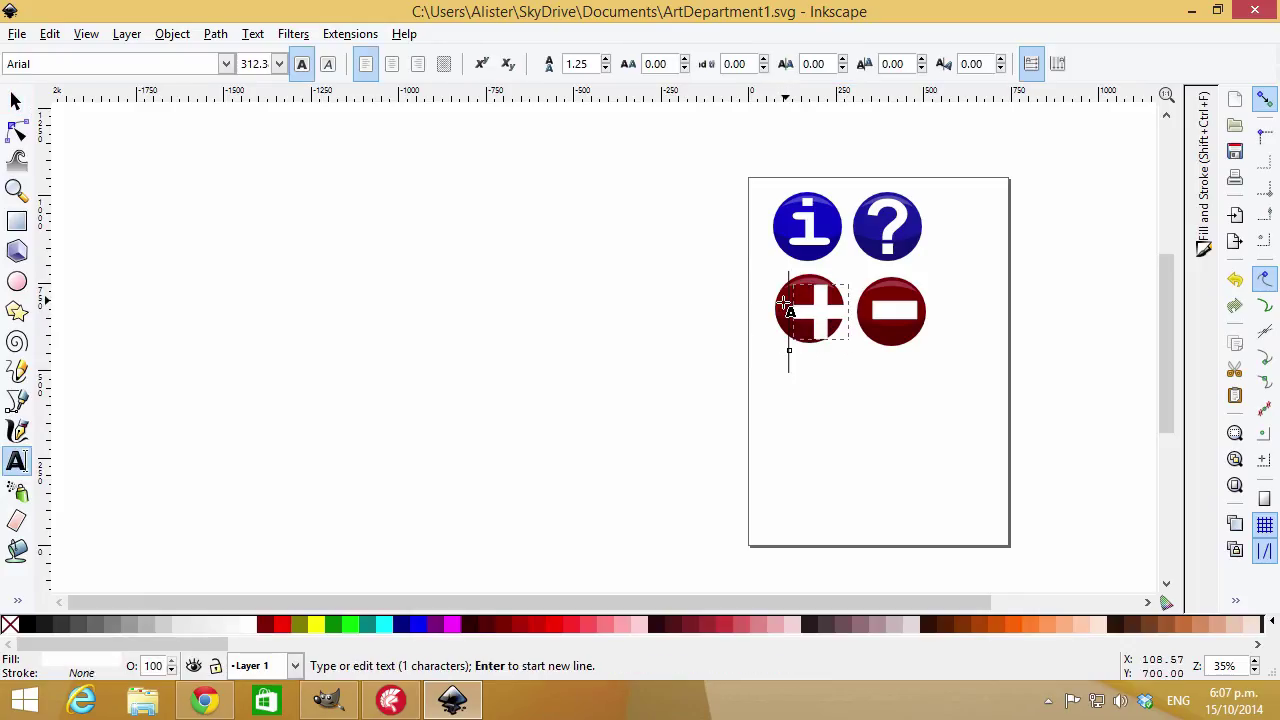
{"action": "left_click", "coordinate": [16, 101]}
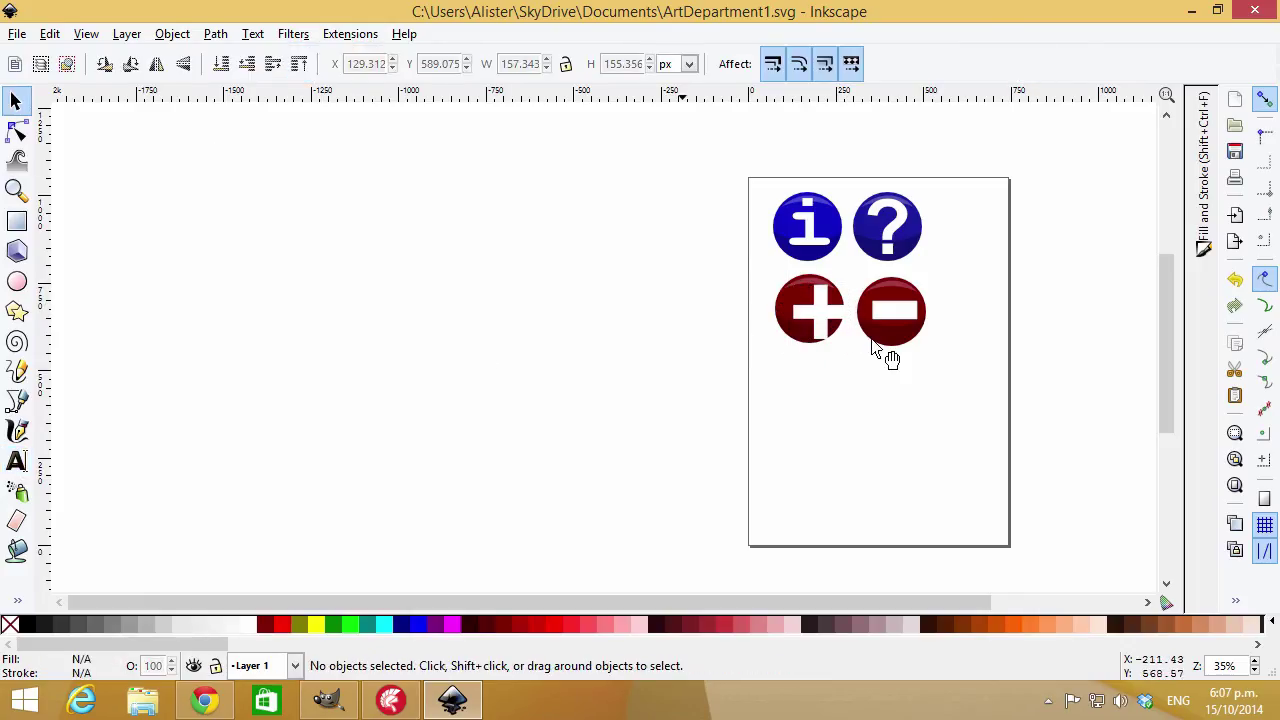
Move the plus off the lower-left icon and fill the icon's base circle with Green (#008000)
{"action": "left_click_drag", "start_coordinate": [826, 350], "coordinate": [838, 372]}
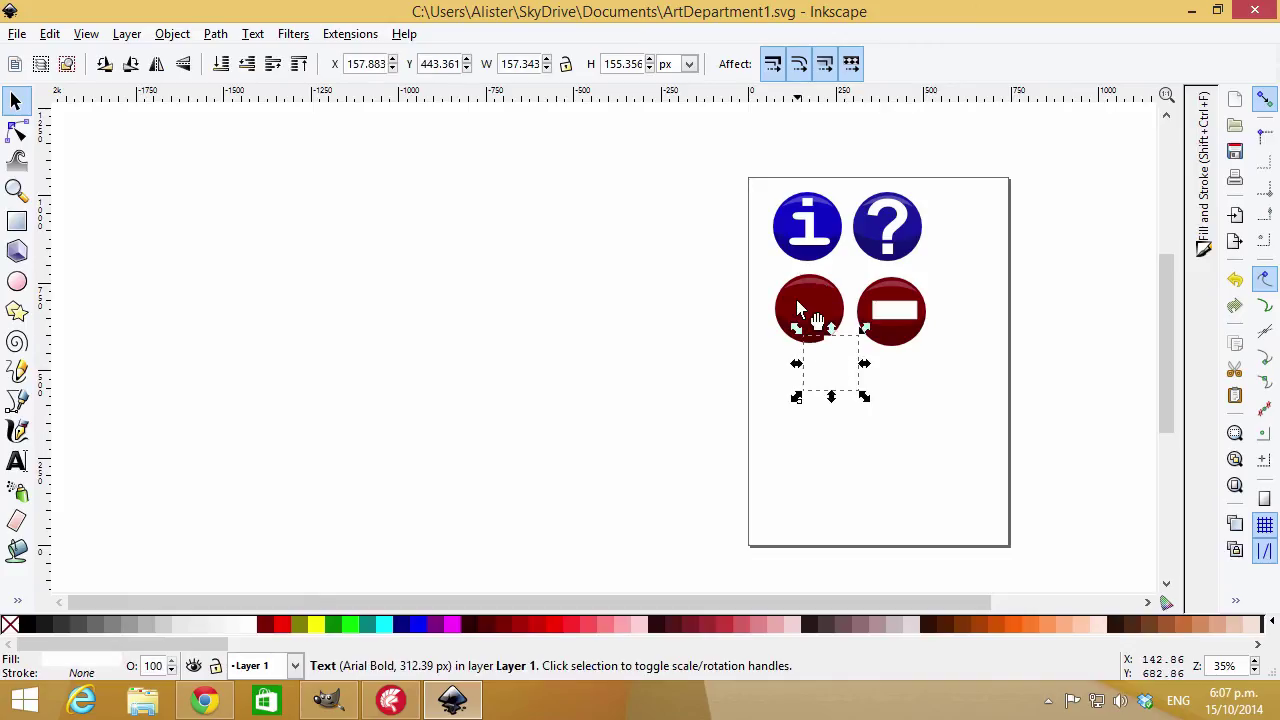
{"action": "left_click", "coordinate": [826, 320]}
{"action": "double_click", "coordinate": [810, 310]}
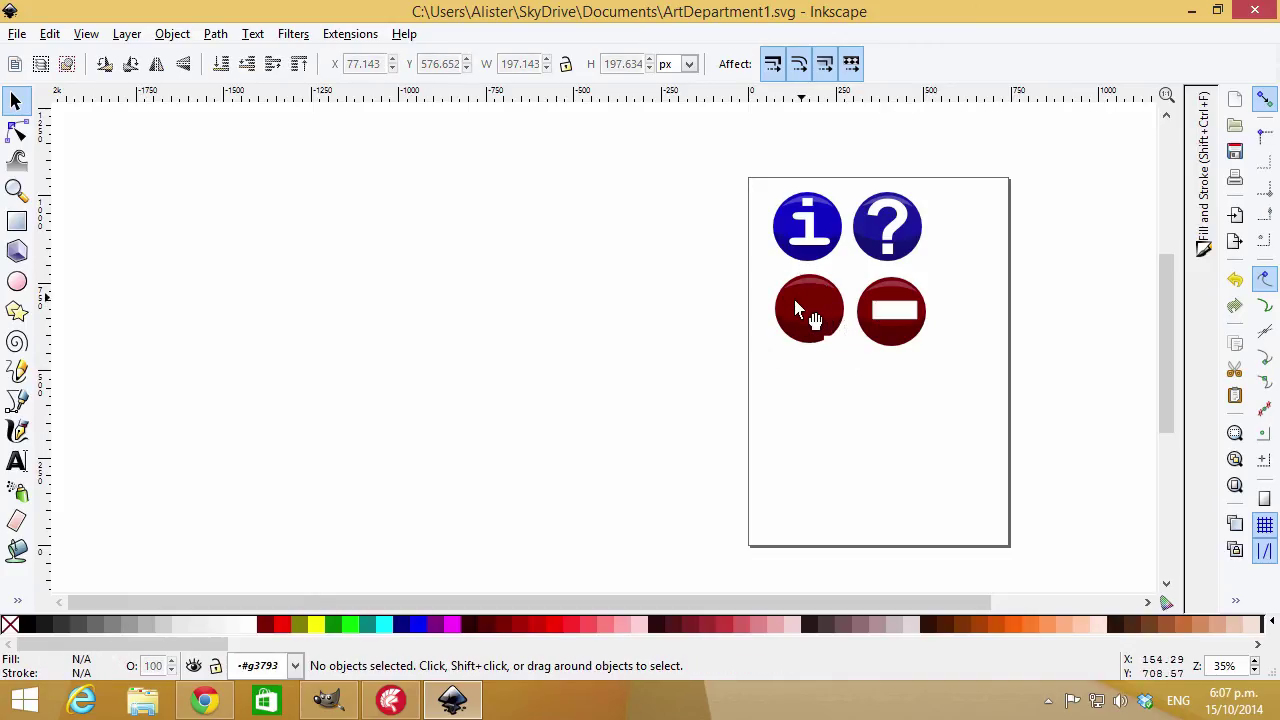
{"action": "left_click", "coordinate": [808, 311]}
{"action": "key", "text": "e"}
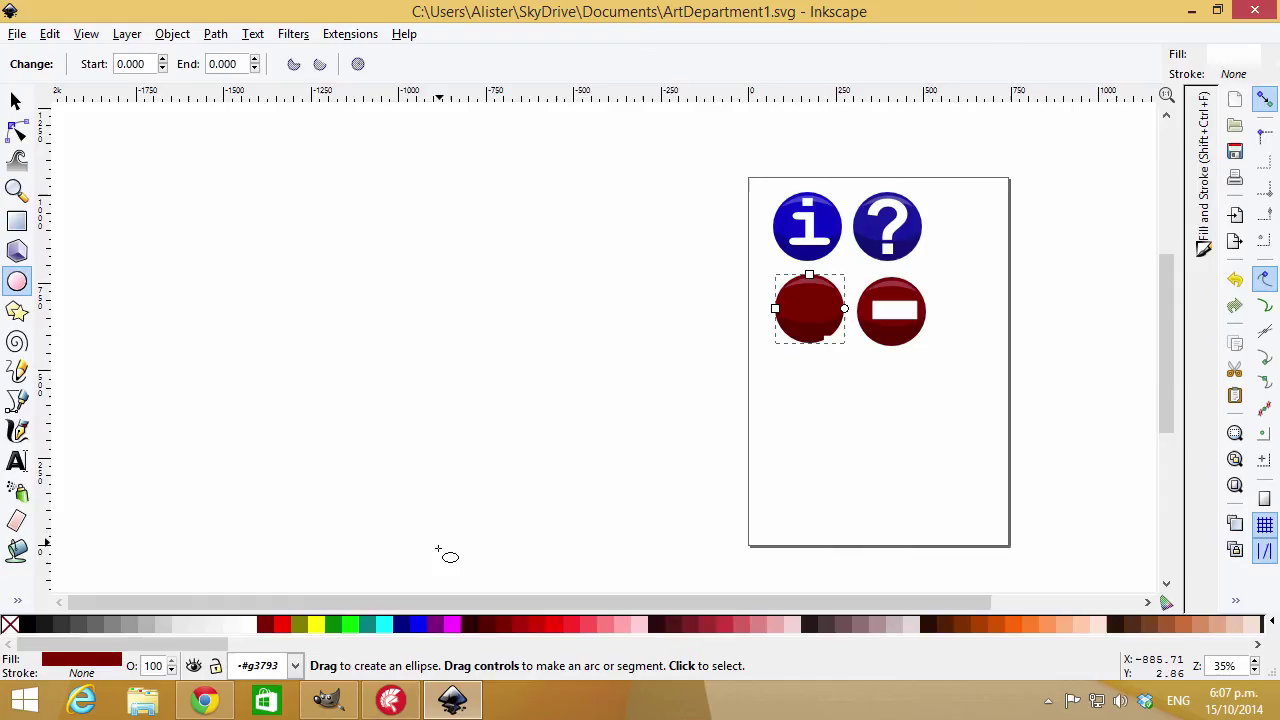
{"action": "left_click", "coordinate": [336, 621]}
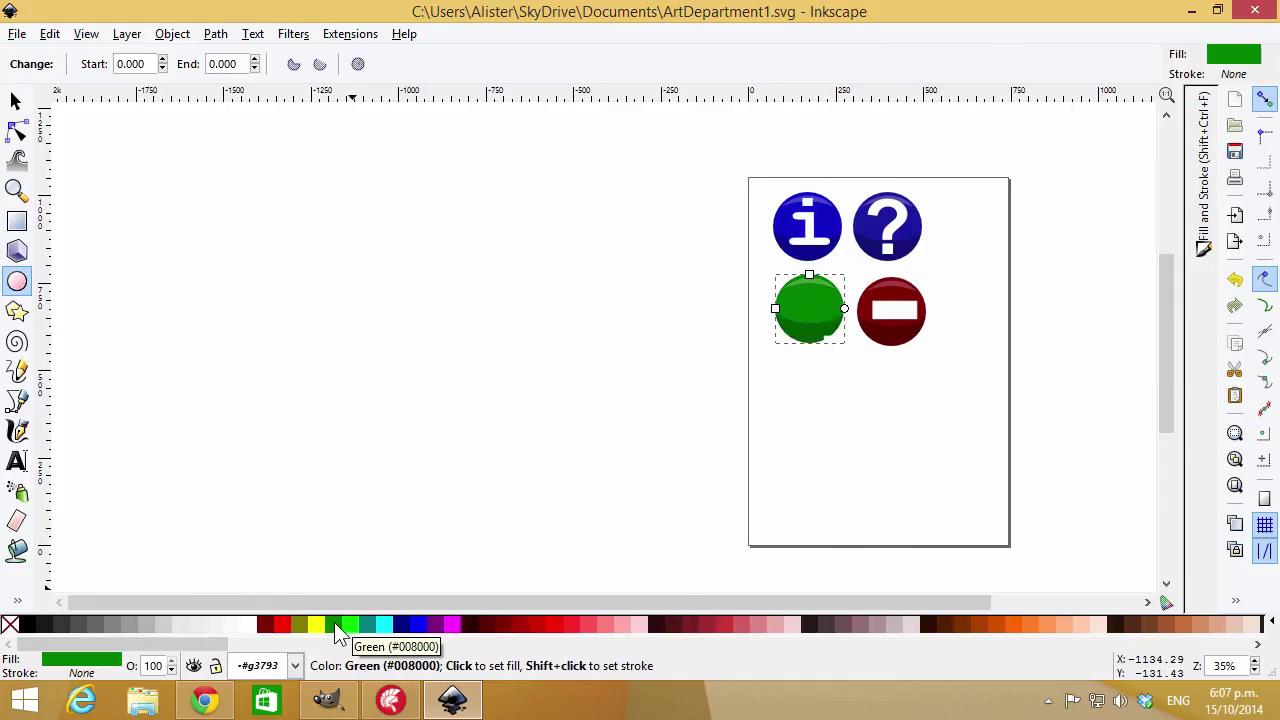
Move the white plus back onto the centre of the green icon
{"action": "left_click", "coordinate": [15, 101]}
{"action": "left_click", "coordinate": [829, 344]}
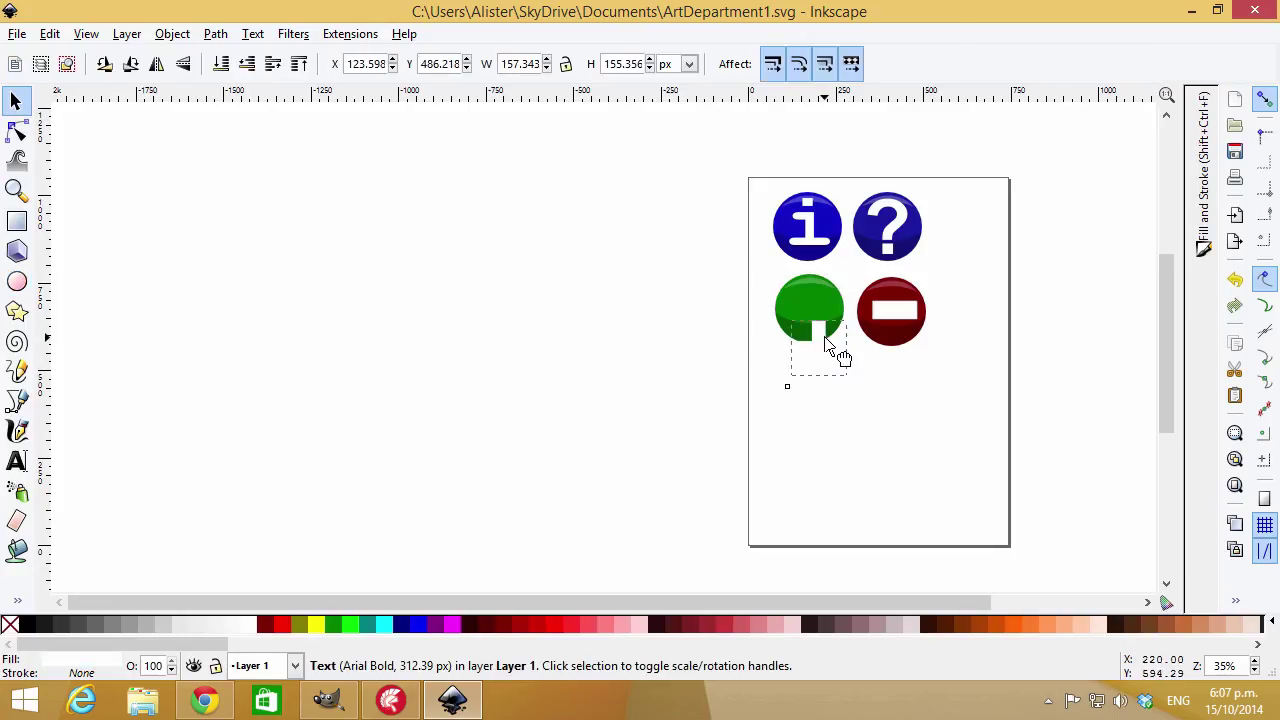
{"action": "left_click_drag", "start_coordinate": [811, 303], "coordinate": [814, 296]}
Centre the white minus on the lower-right dark red icon
{"action": "left_click_drag", "start_coordinate": [826, 310], "coordinate": [889, 317]}
{"action": "left_click", "coordinate": [899, 318]}
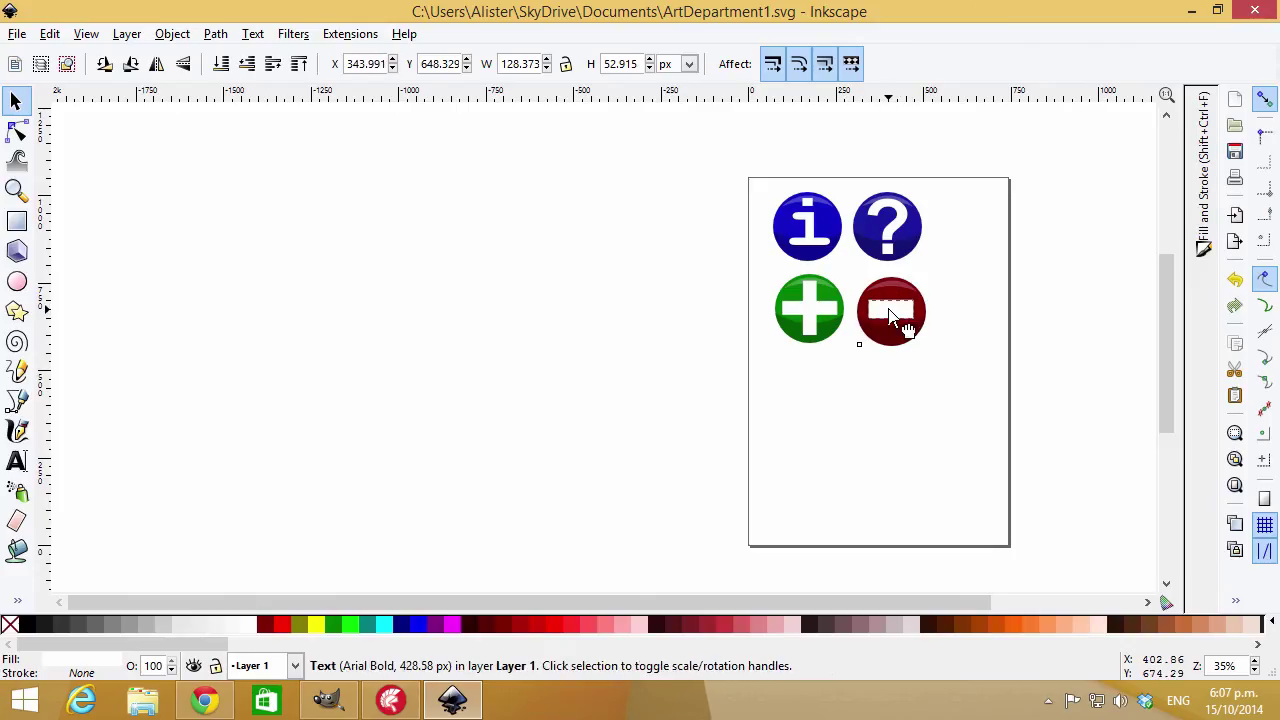
{"action": "left_click", "coordinate": [785, 470]}
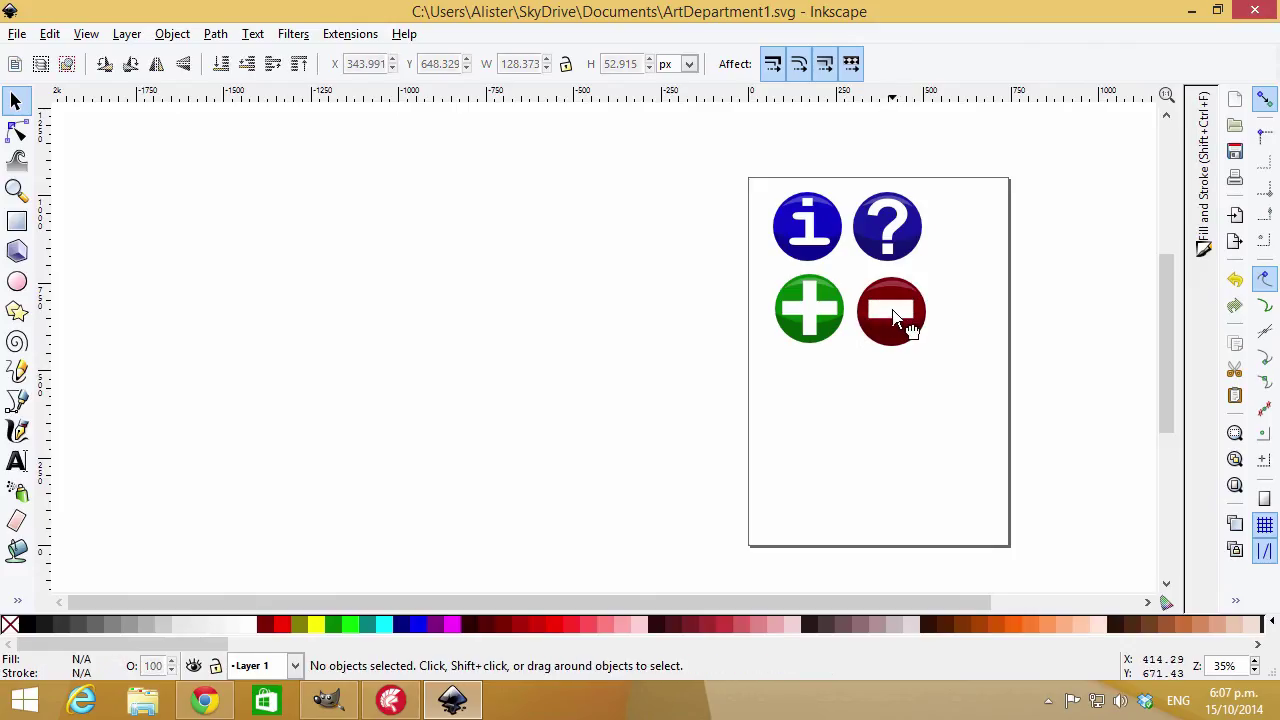
{"action": "left_click_drag", "start_coordinate": [897, 320], "coordinate": [899, 320]}
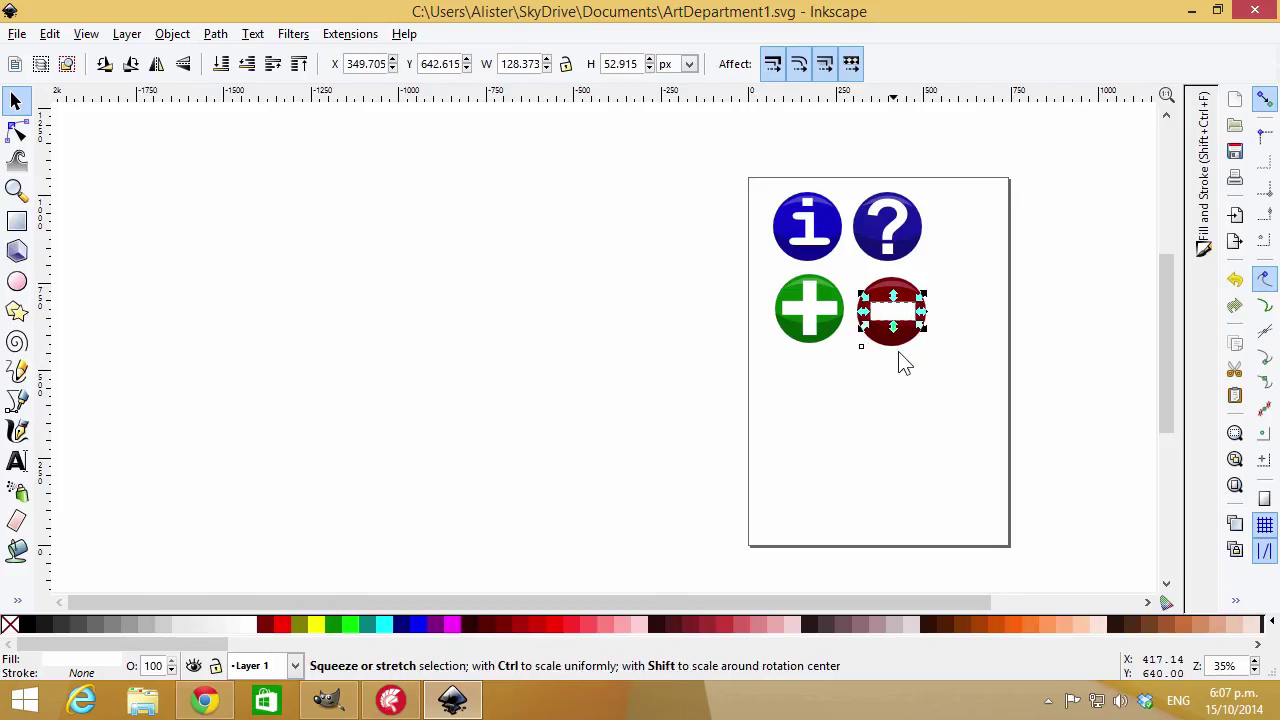
{"action": "left_click", "coordinate": [897, 437]}
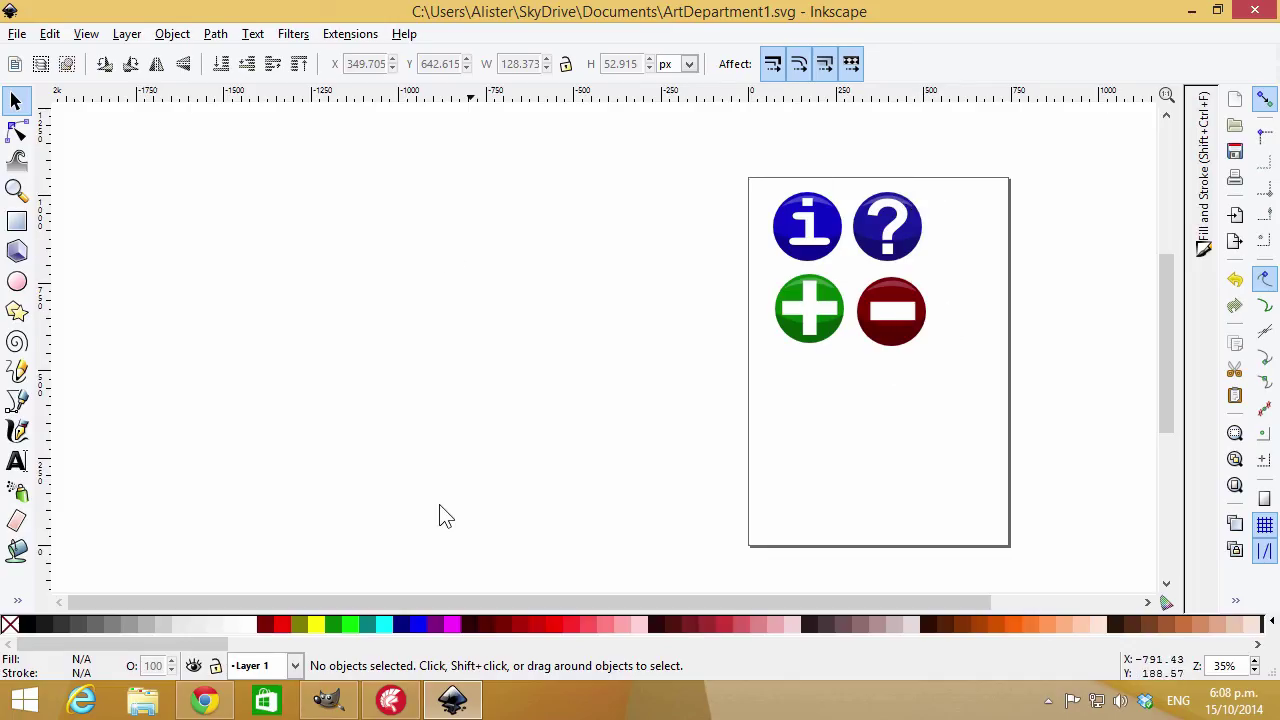
Review the History and Close buttons on the Useless App form in Delphi, then return to Inkscape
{"action": "left_click", "coordinate": [391, 700]}
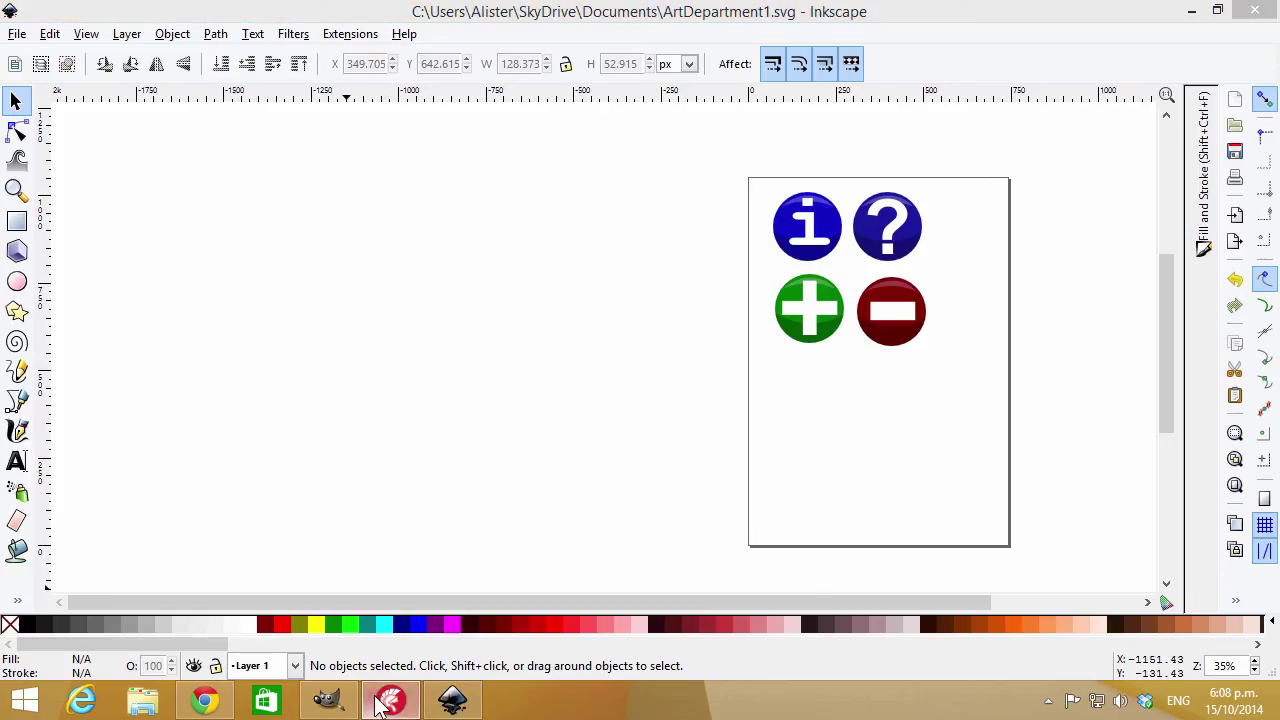
{"action": "left_click", "coordinate": [523, 250]}
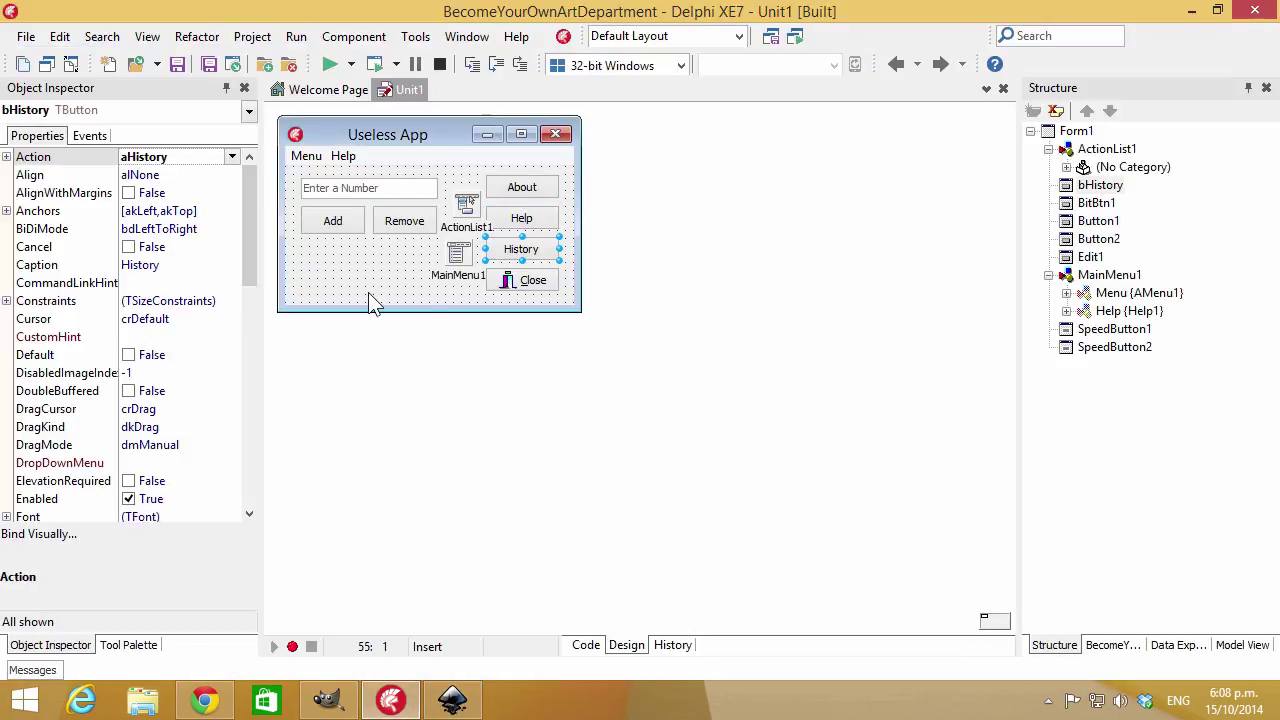
{"action": "left_click", "coordinate": [533, 282]}
{"action": "left_click", "coordinate": [527, 253]}
{"action": "left_click", "coordinate": [516, 286]}
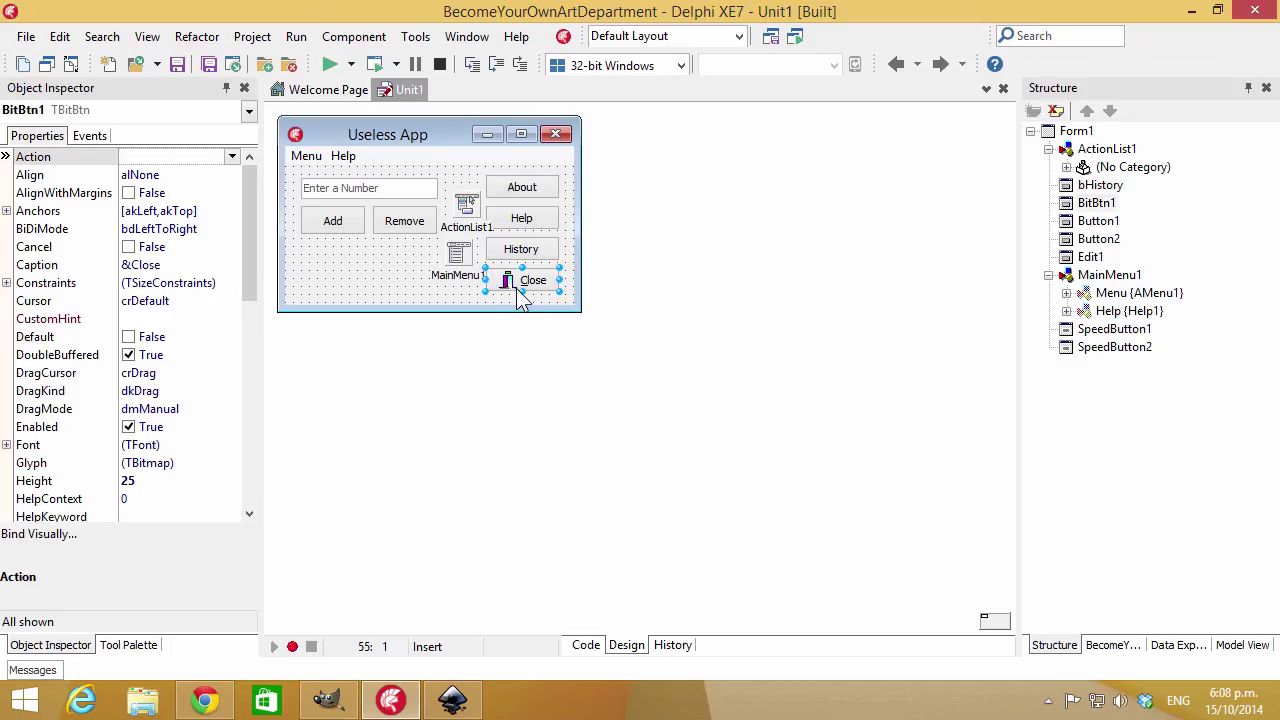
{"action": "left_click", "coordinate": [1193, 14]}
Duplicate the glossy dark red circle group behind the minus and place the copy below the green plus icon
{"action": "left_click", "coordinate": [910, 338]}
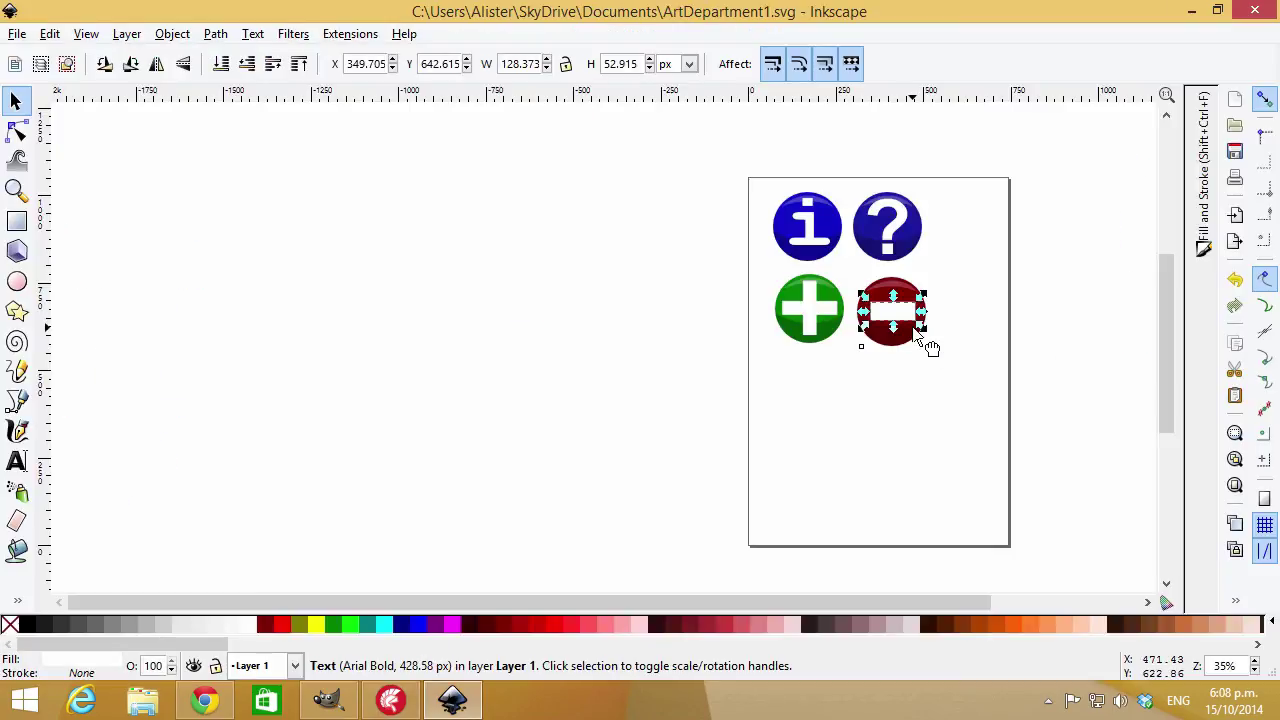
{"action": "left_click", "coordinate": [910, 342]}
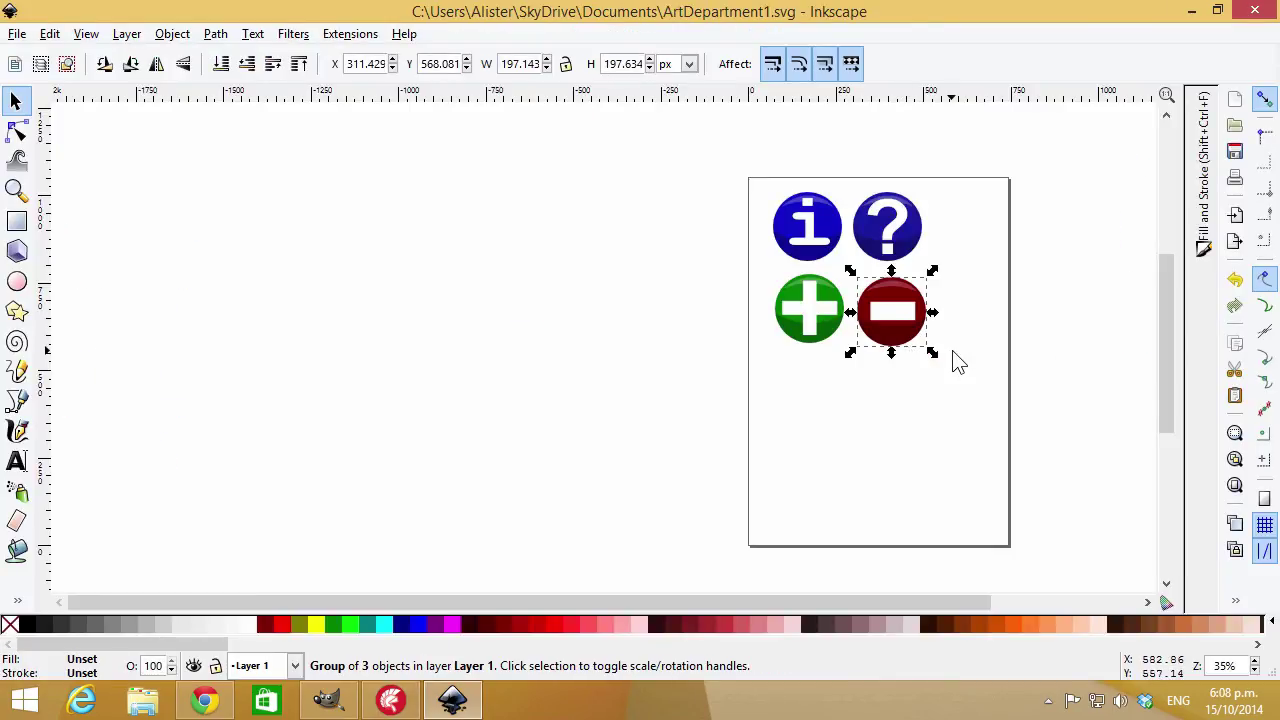
{"action": "key", "text": "ctrl+d"}
{"action": "left_click_drag", "start_coordinate": [900, 320], "coordinate": [810, 403]}
{"action": "left_click", "coordinate": [849, 429]}
{"action": "left_click", "coordinate": [818, 402]}
{"action": "left_click", "coordinate": [818, 402]}
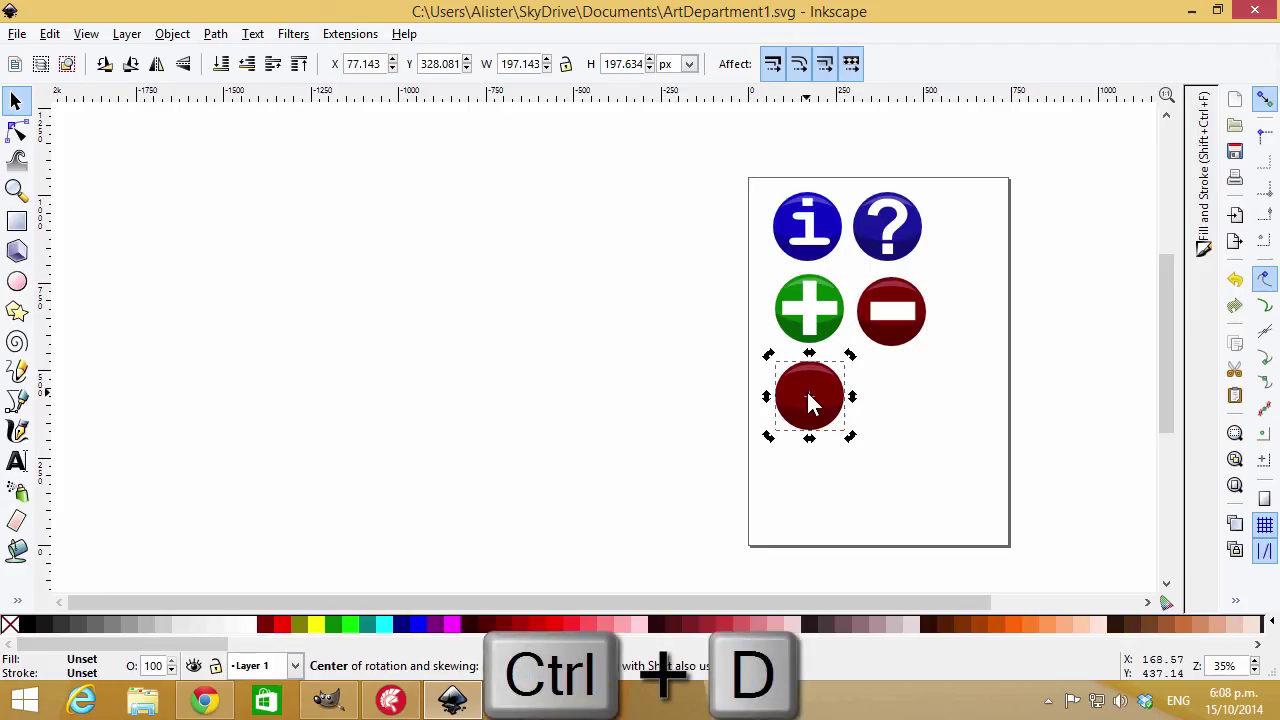
Set the fill of the new icon's base circle to the medium red b10000ff
{"action": "double_click", "coordinate": [808, 398]}
{"action": "left_click", "coordinate": [797, 395]}
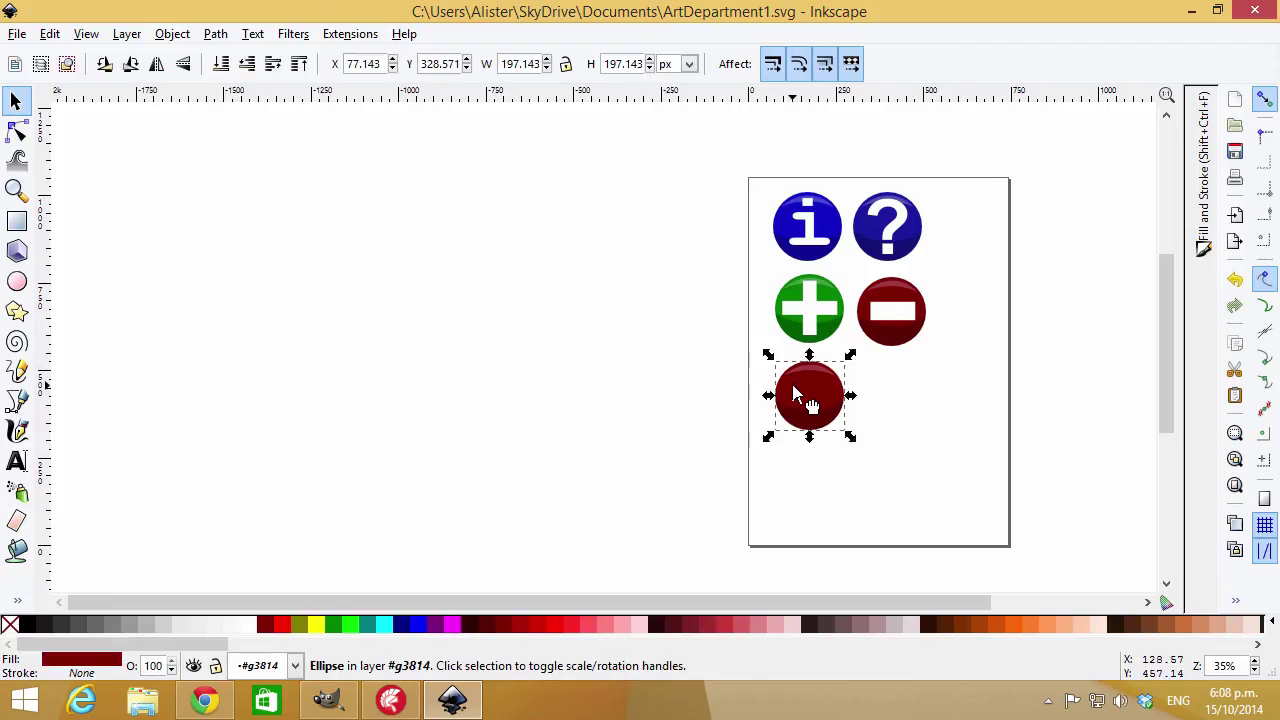
{"action": "double_click", "coordinate": [802, 392]}
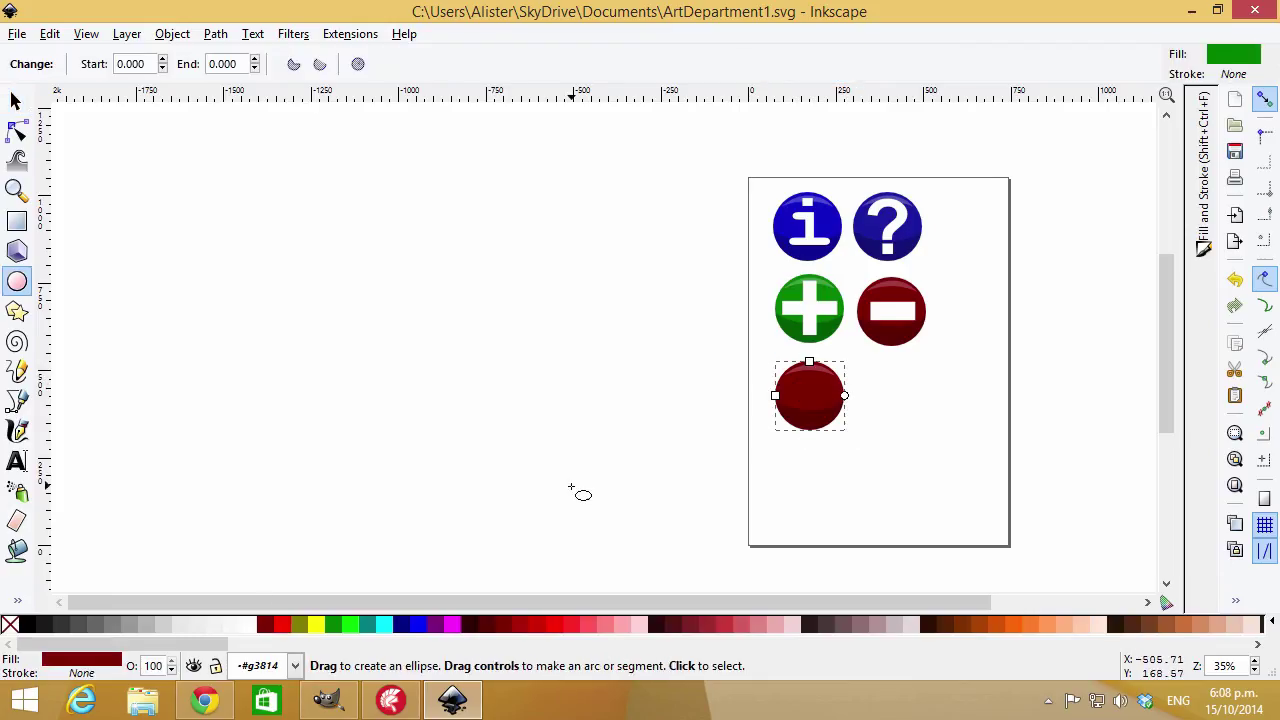
{"action": "left_click", "coordinate": [288, 622]}
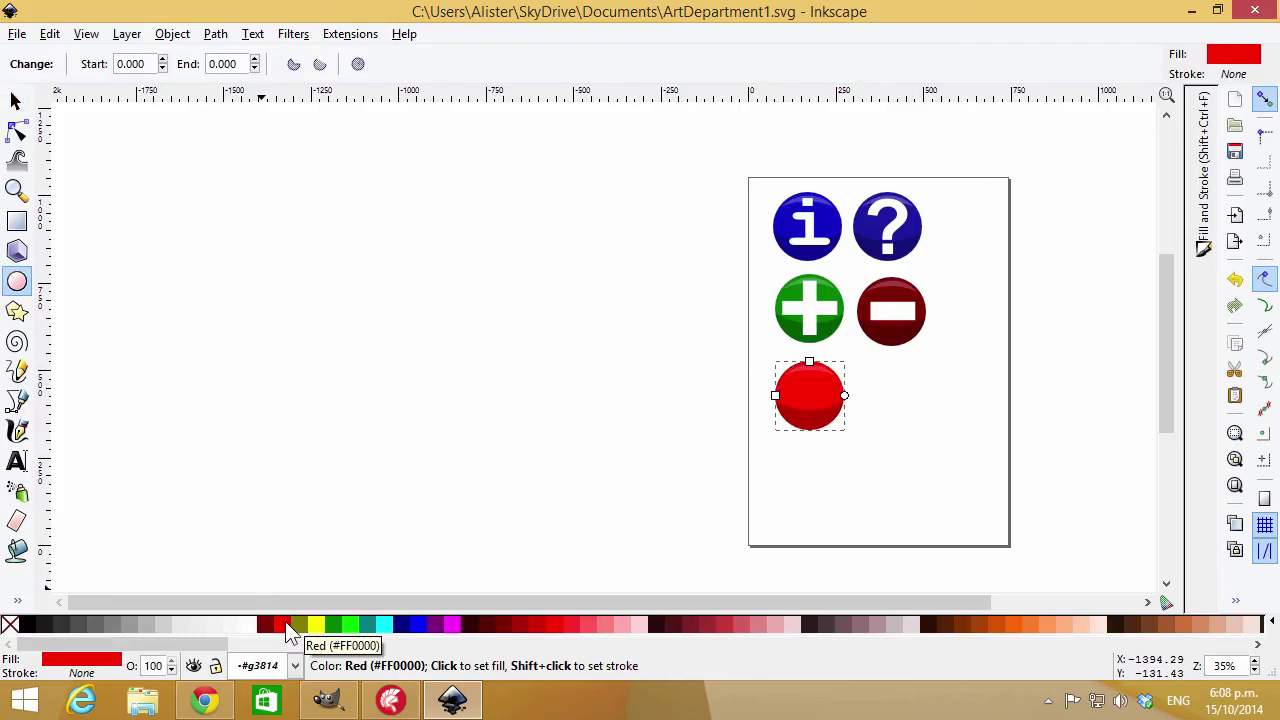
{"action": "left_click", "coordinate": [112, 661]}
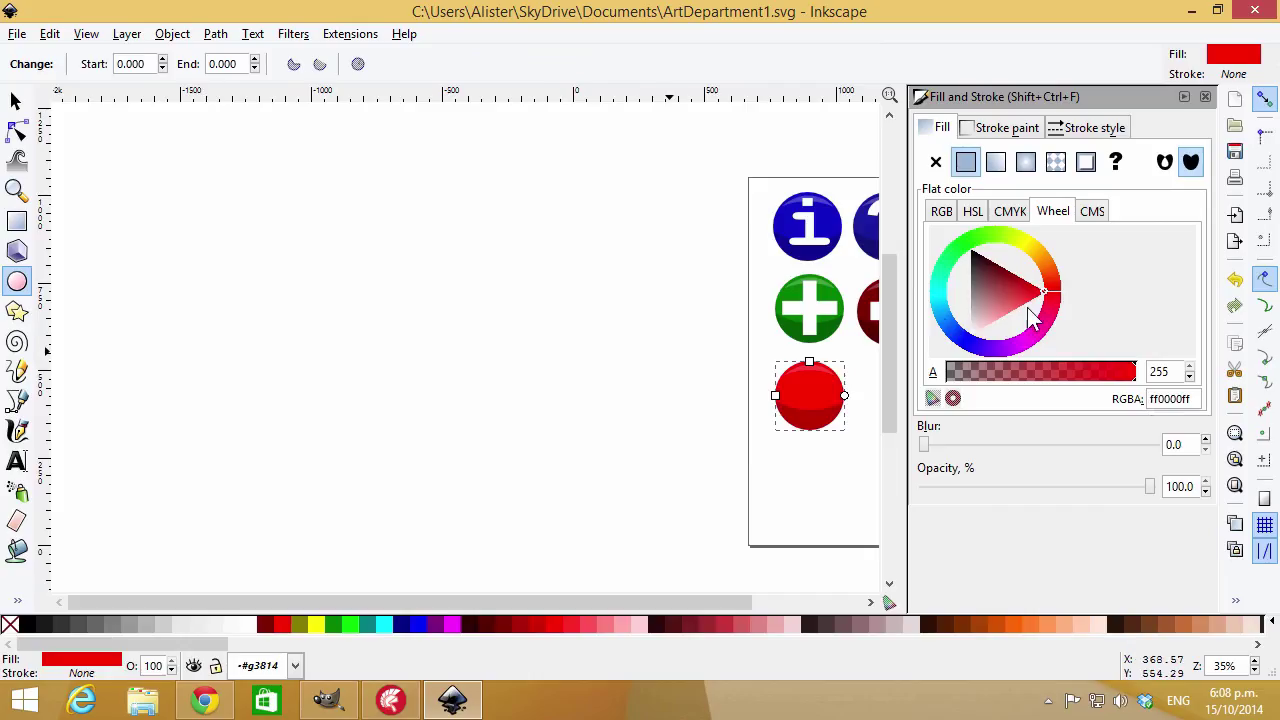
{"action": "left_click_drag", "start_coordinate": [1033, 318], "coordinate": [1024, 283]}
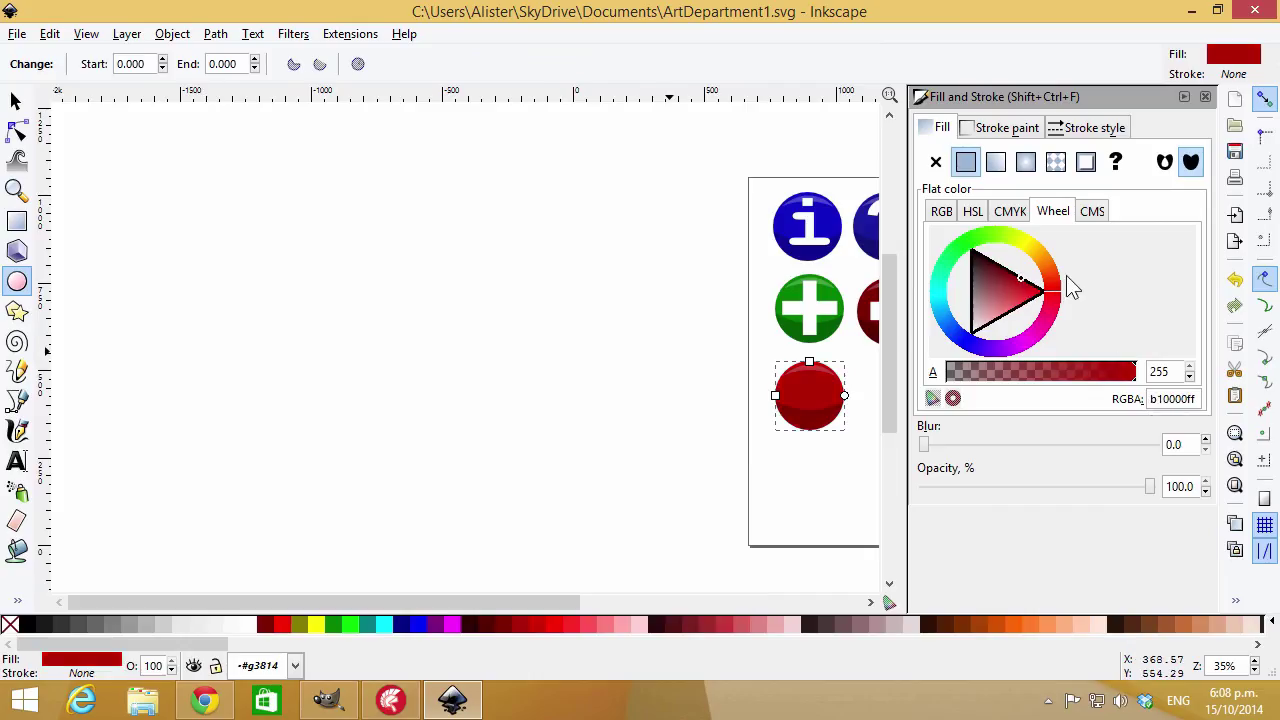
{"action": "left_click", "coordinate": [1184, 96]}
Draw a rectangle about 89 by 106 px on the new red icon below the plus
{"action": "left_click", "coordinate": [15, 101]}
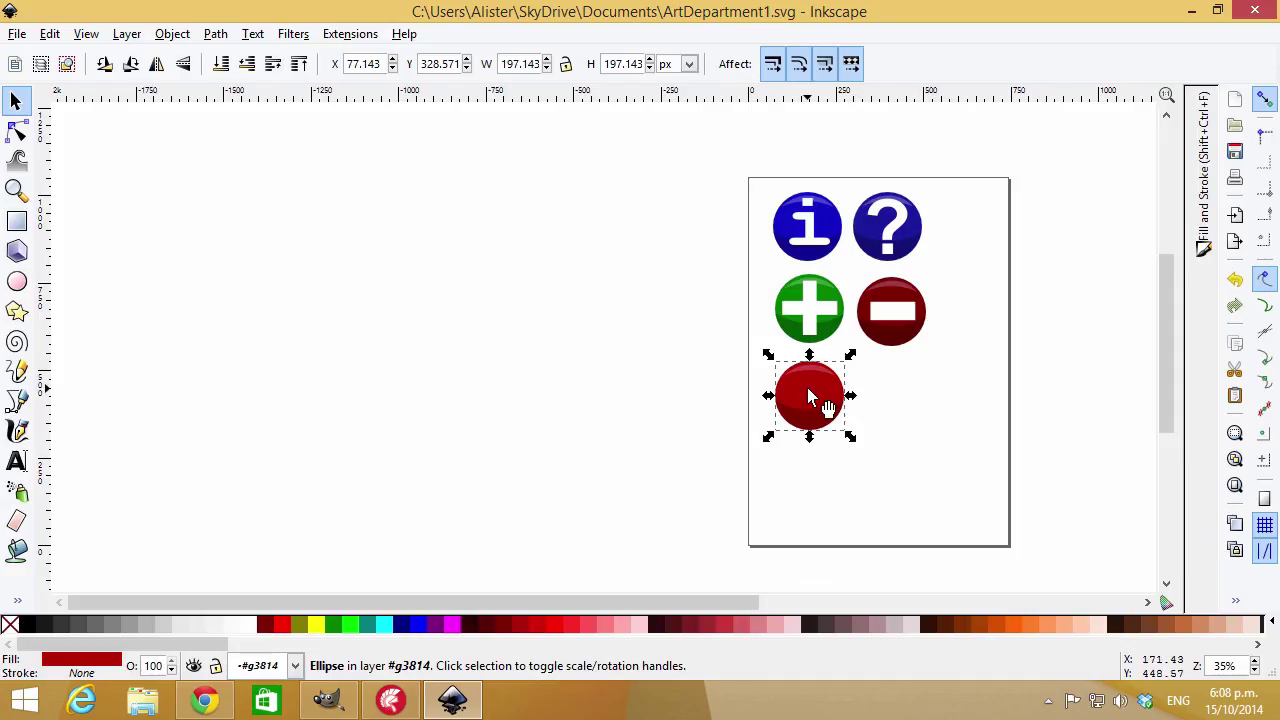
{"action": "left_click", "coordinate": [17, 221]}
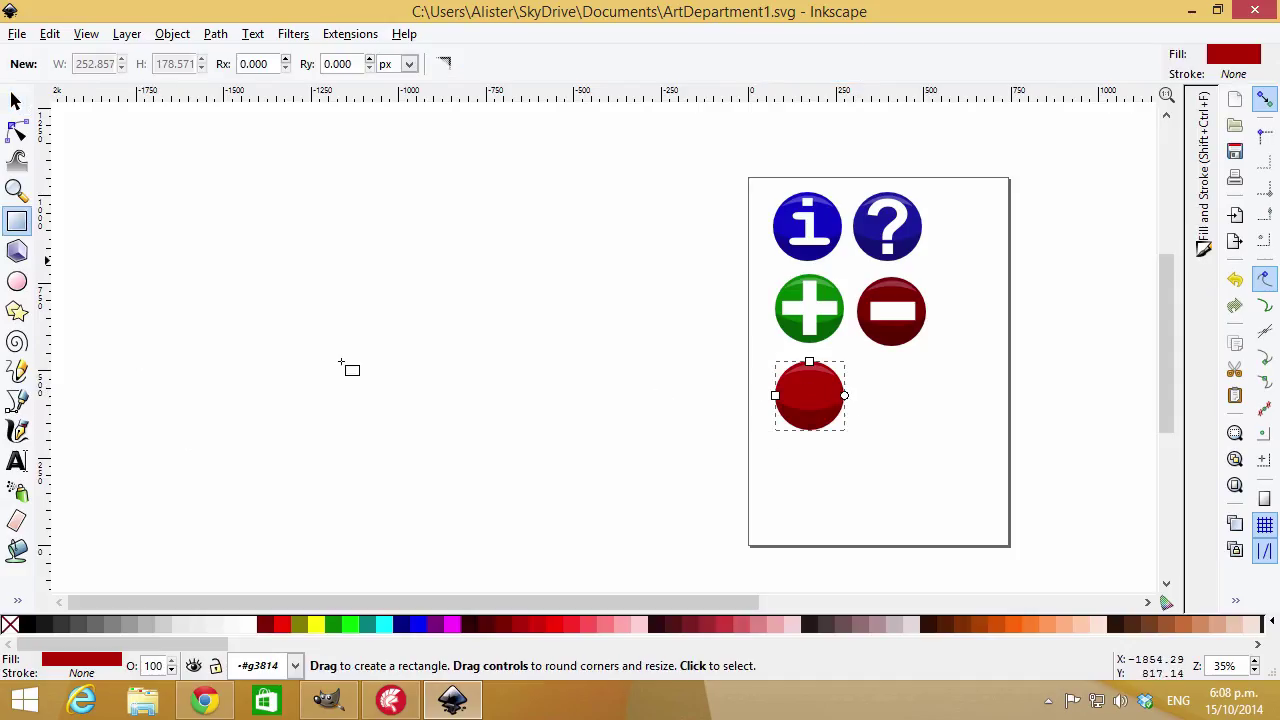
{"action": "left_click_drag", "start_coordinate": [788, 382], "coordinate": [819, 419]}
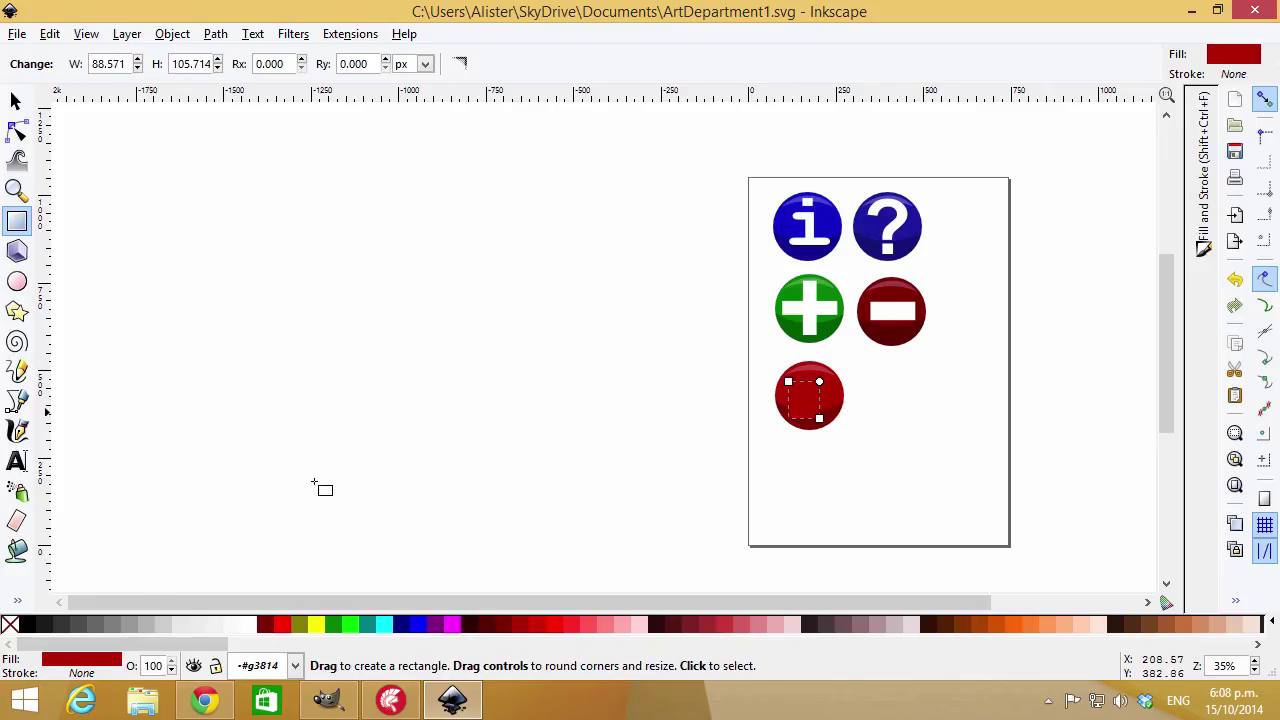
Give the rectangle on the new red icon a white outline 15 px wide and no fill
{"action": "left_click", "coordinate": [248, 626], "text": "shift"}
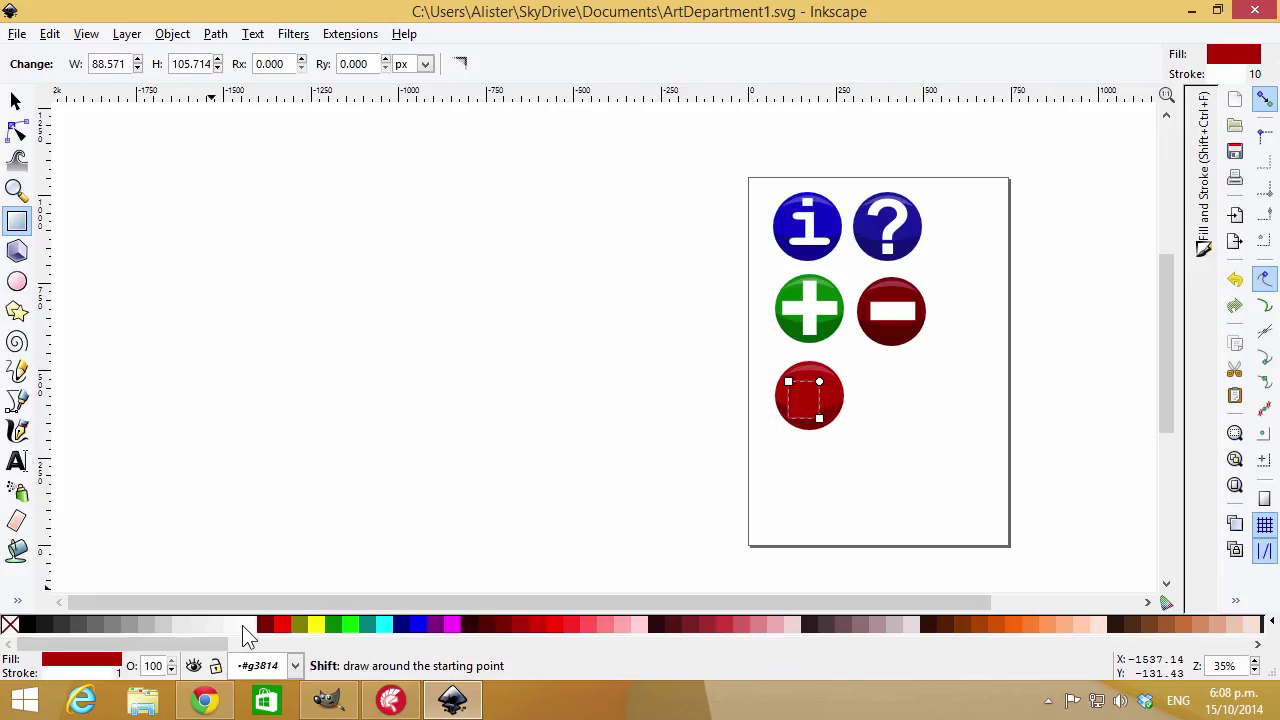
{"action": "left_click", "coordinate": [9, 625]}
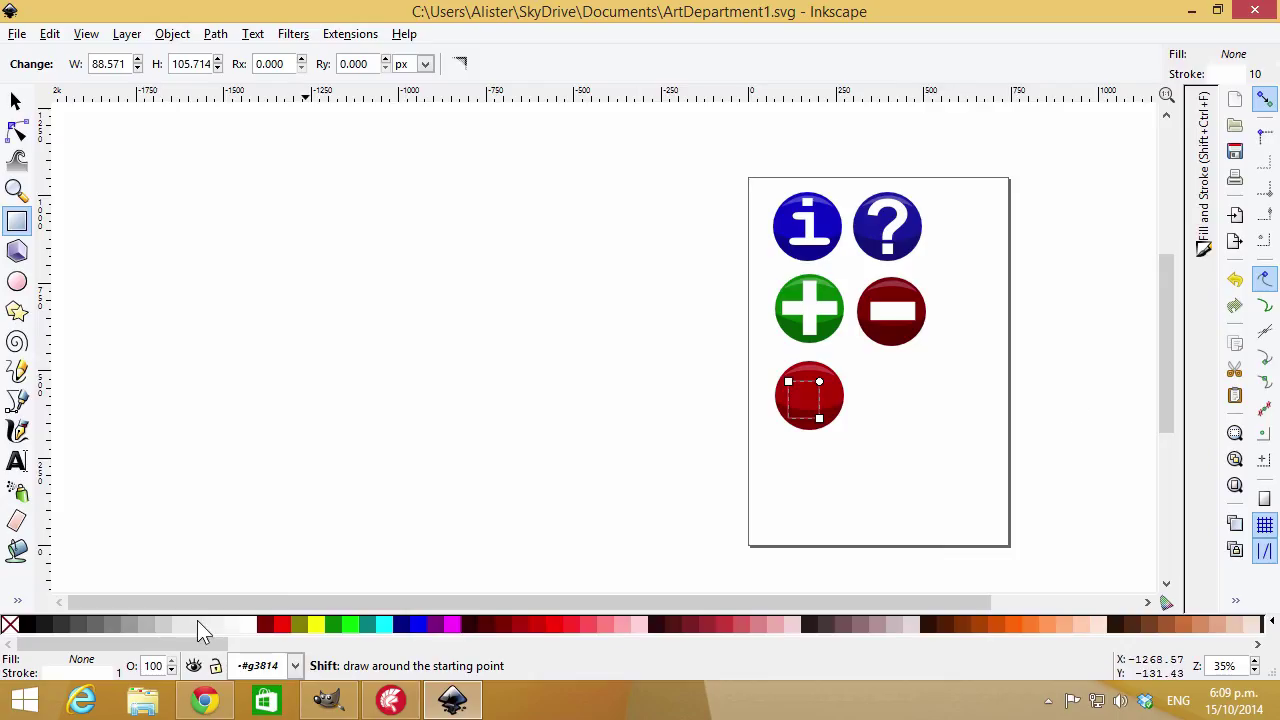
{"action": "double_click", "coordinate": [62, 674]}
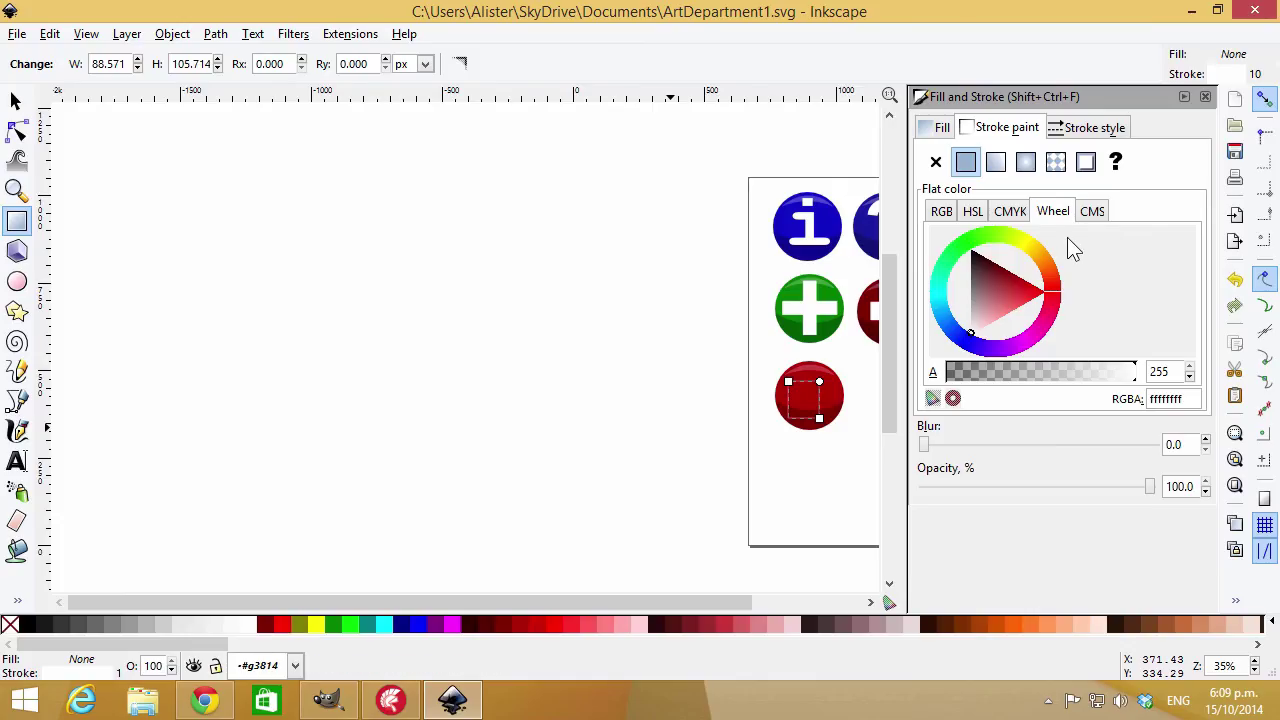
{"action": "left_click", "coordinate": [1094, 127]}
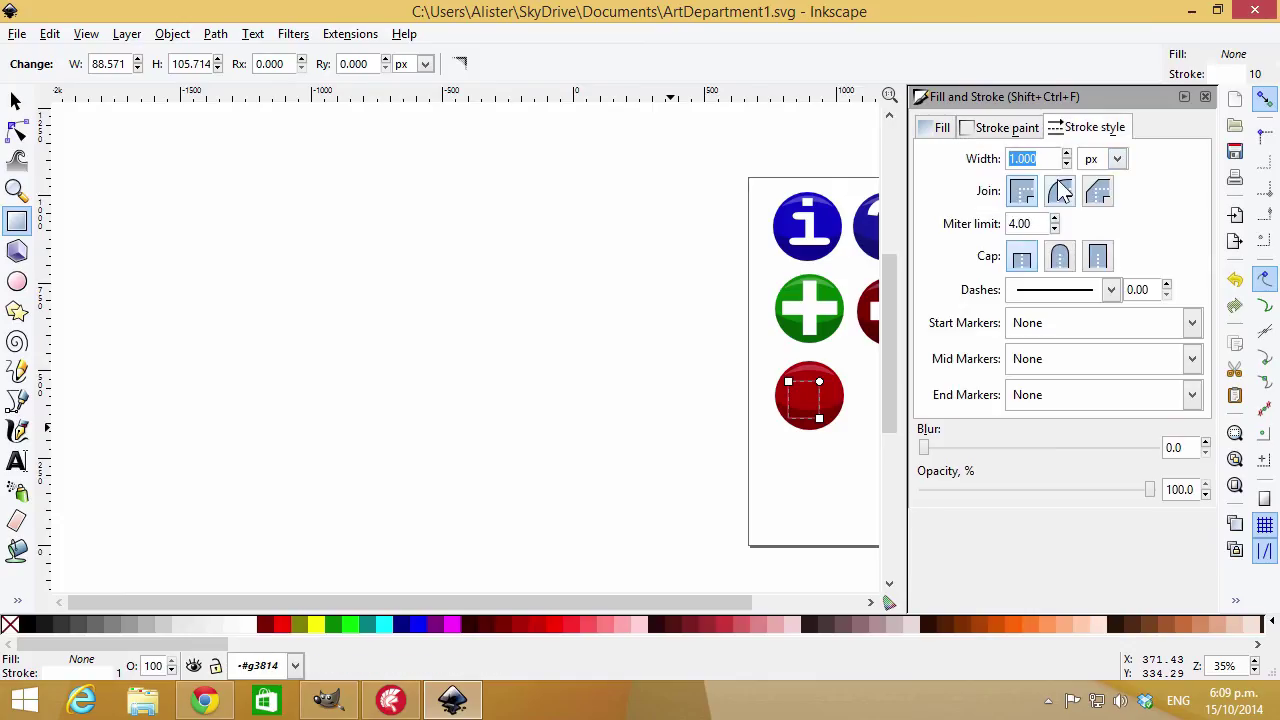
{"action": "left_click", "coordinate": [1067, 154]}
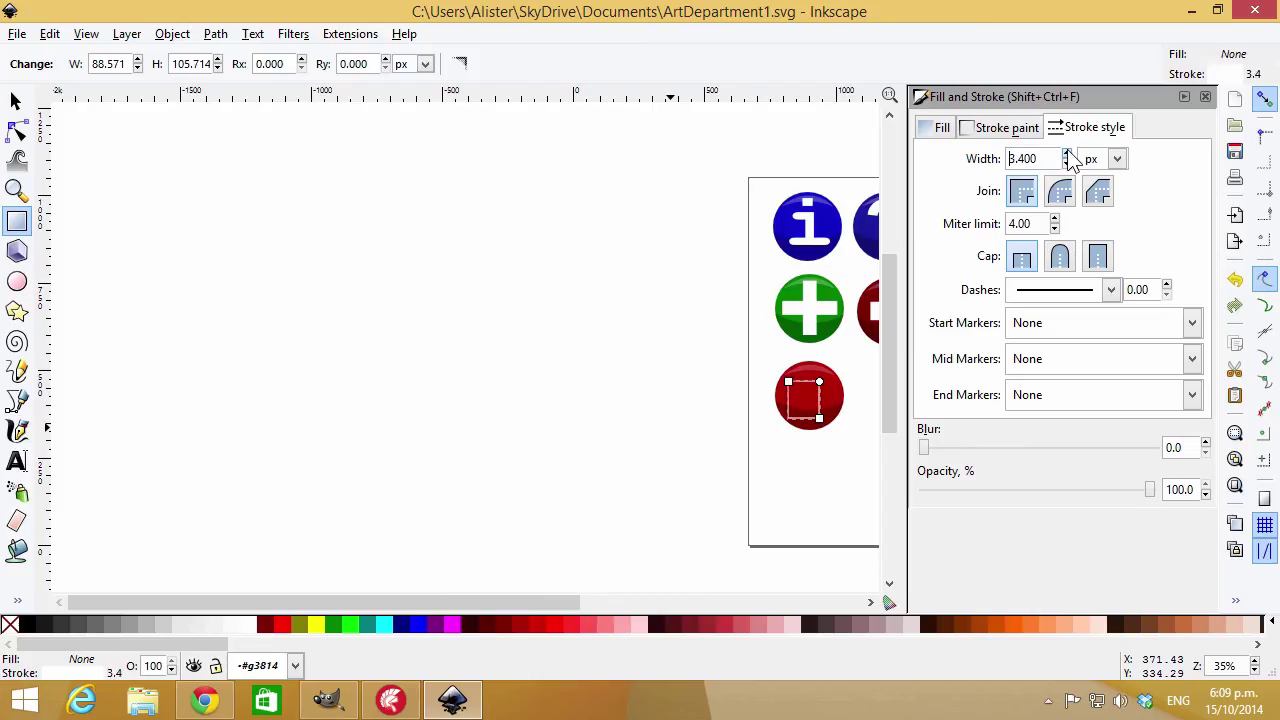
{"action": "left_click", "coordinate": [1067, 154]}
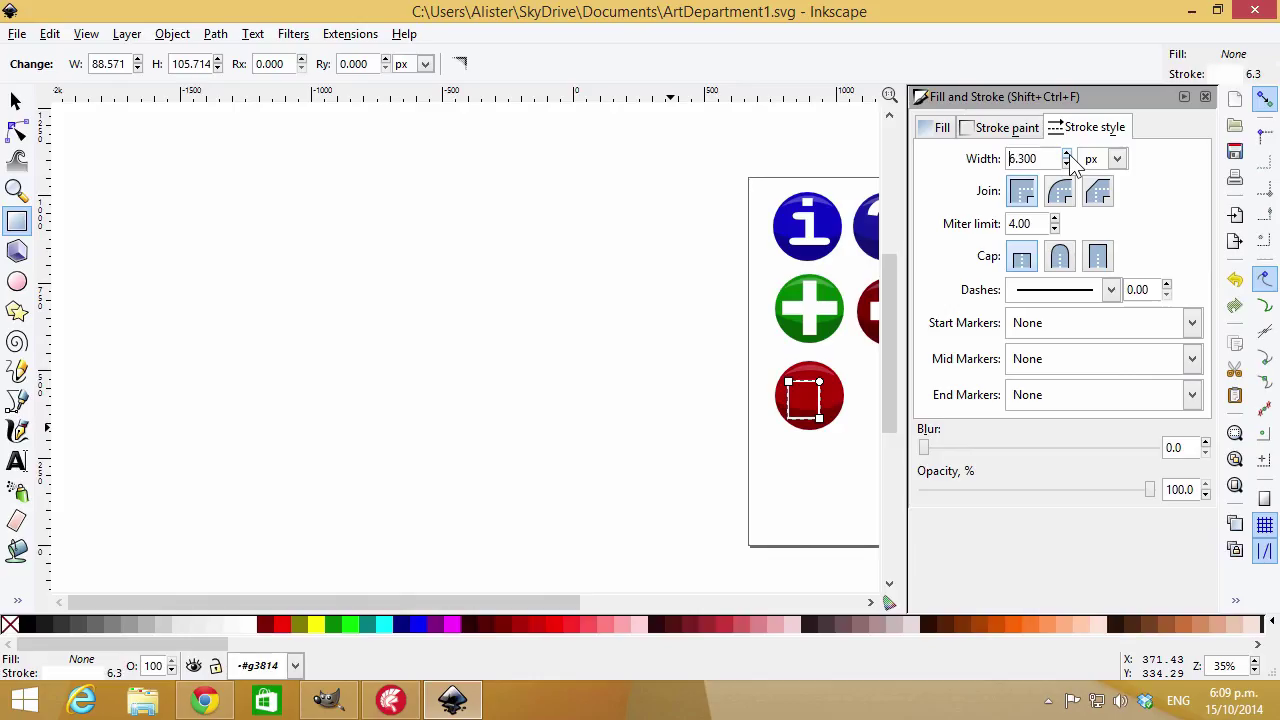
{"action": "type", "text": "0010"}
{"action": "left_click_drag", "start_coordinate": [1048, 158], "coordinate": [952, 160]}
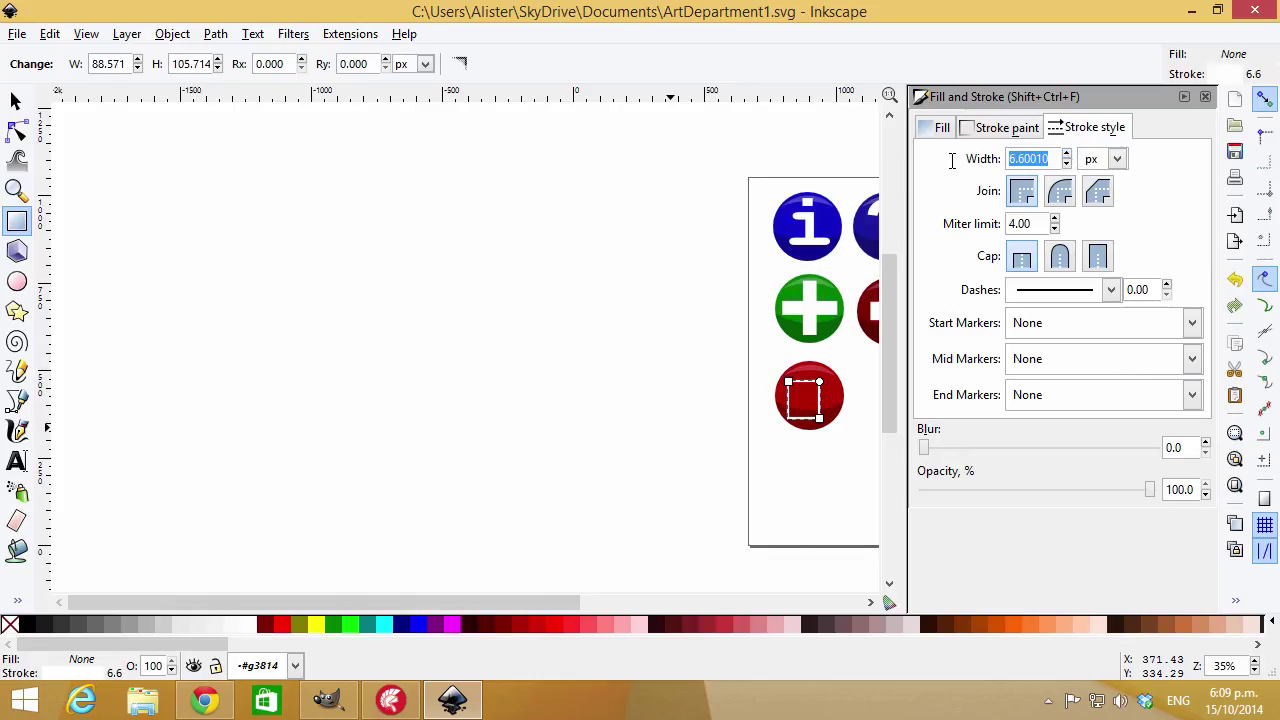
{"action": "type", "text": "10"}
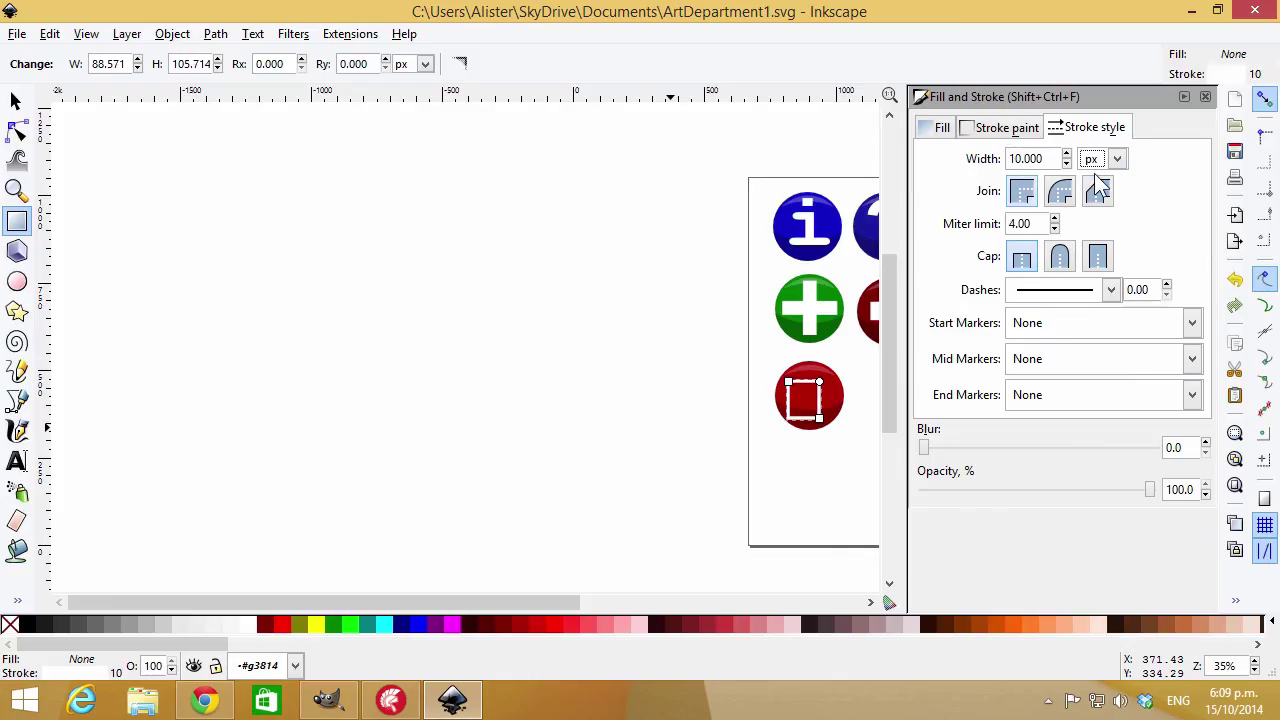
{"action": "left_click", "coordinate": [1066, 155]}
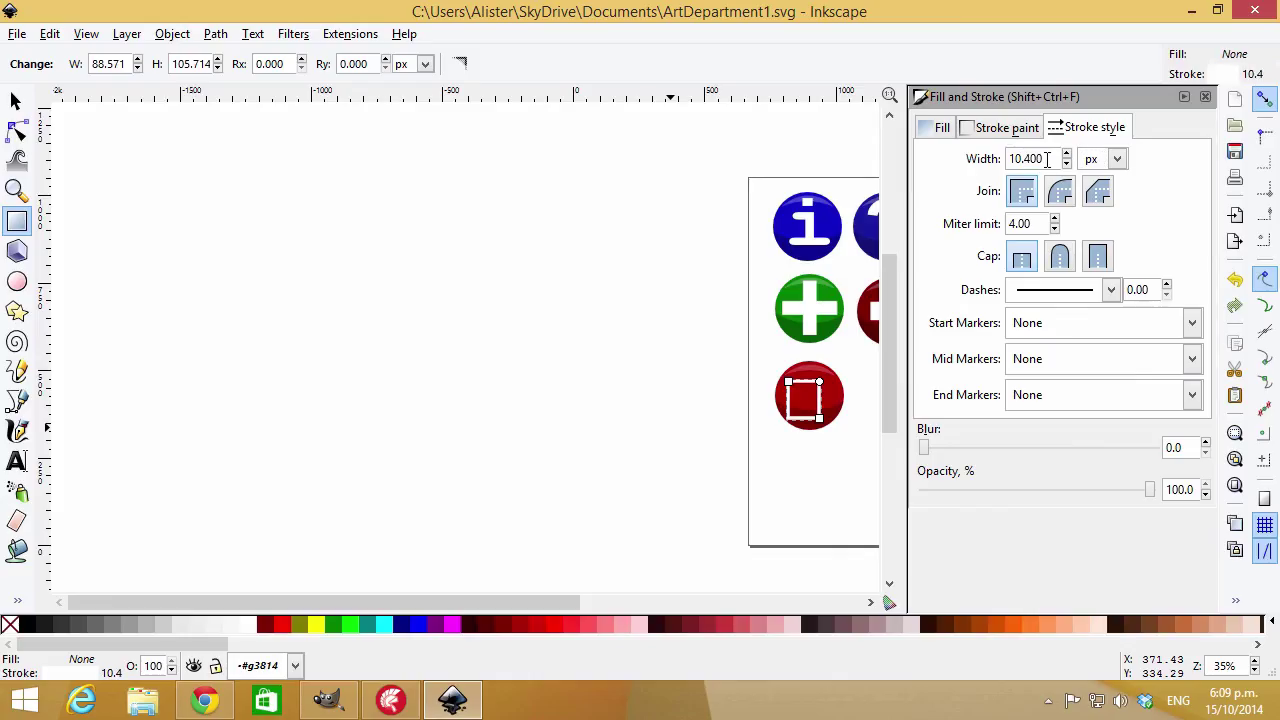
{"action": "left_click_drag", "start_coordinate": [1047, 158], "coordinate": [948, 170]}
{"action": "type", "text": "15"}
{"action": "key", "text": "Tab"}
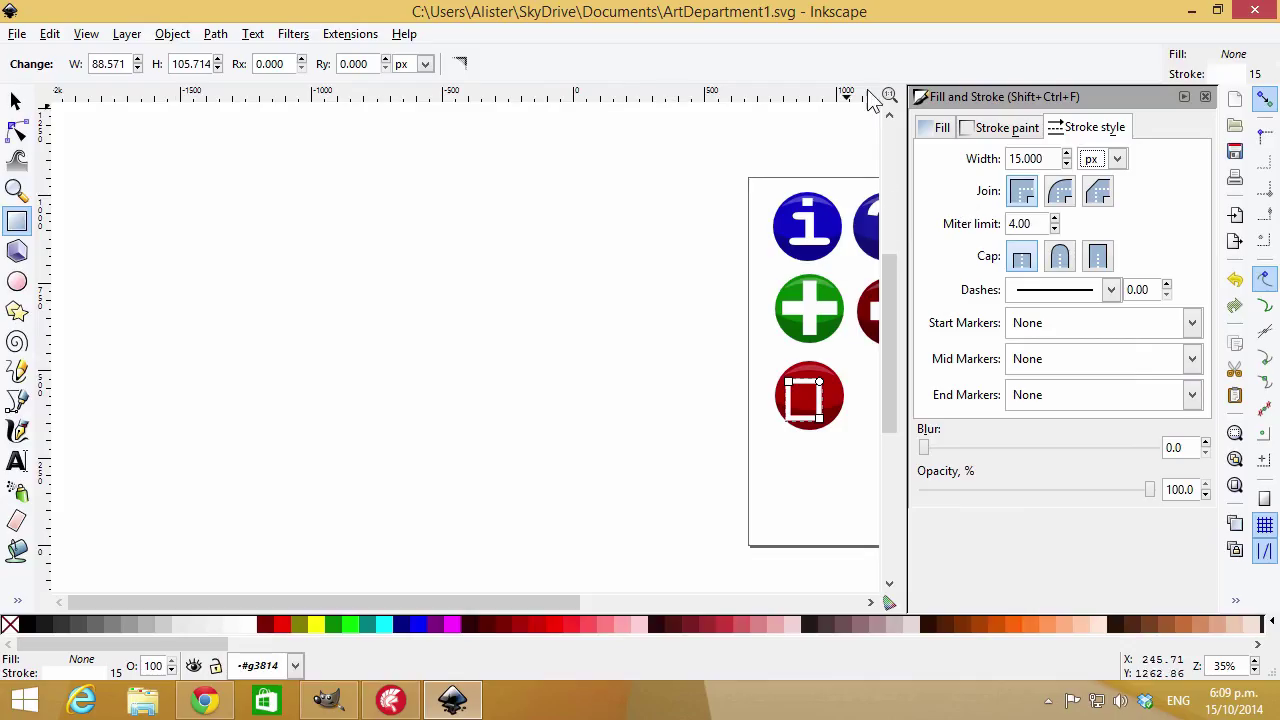
Resize the white rectangle outline to about 79 by 119 px within the red circle's left half
{"action": "left_click_drag", "start_coordinate": [507, 603], "coordinate": [597, 590]}
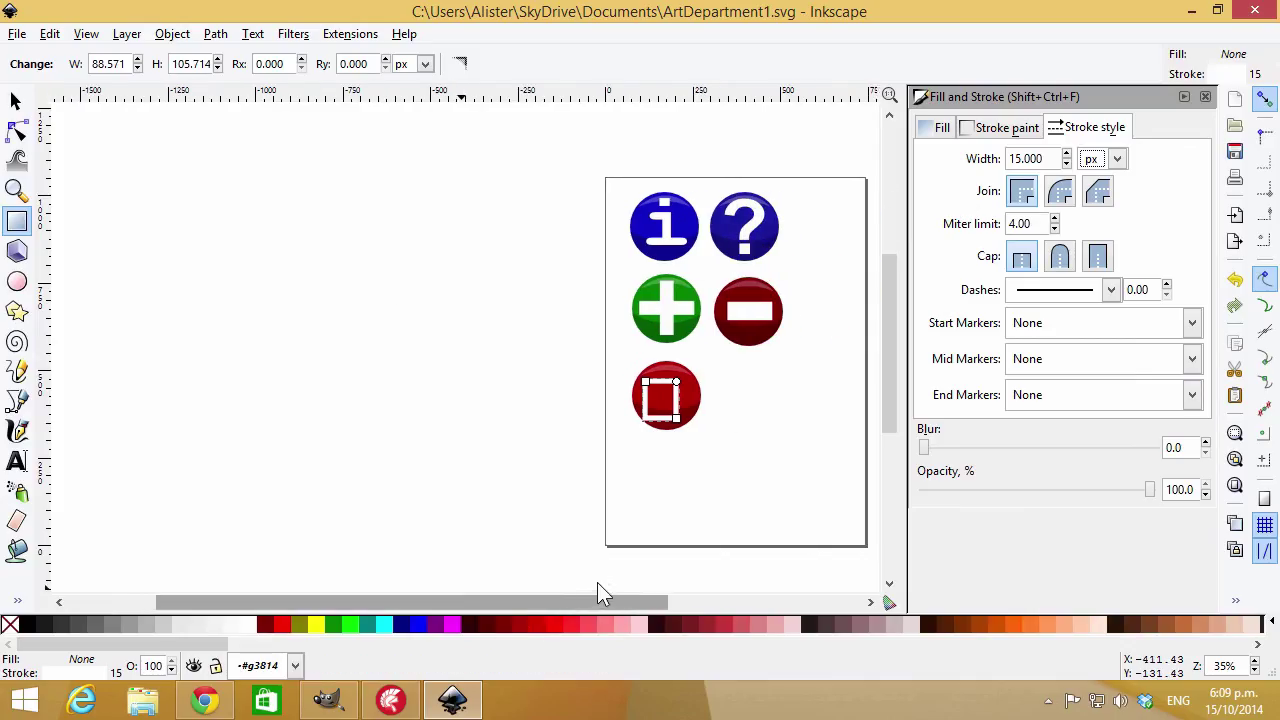
{"action": "left_click", "coordinate": [16, 101]}
{"action": "left_click", "coordinate": [645, 405]}
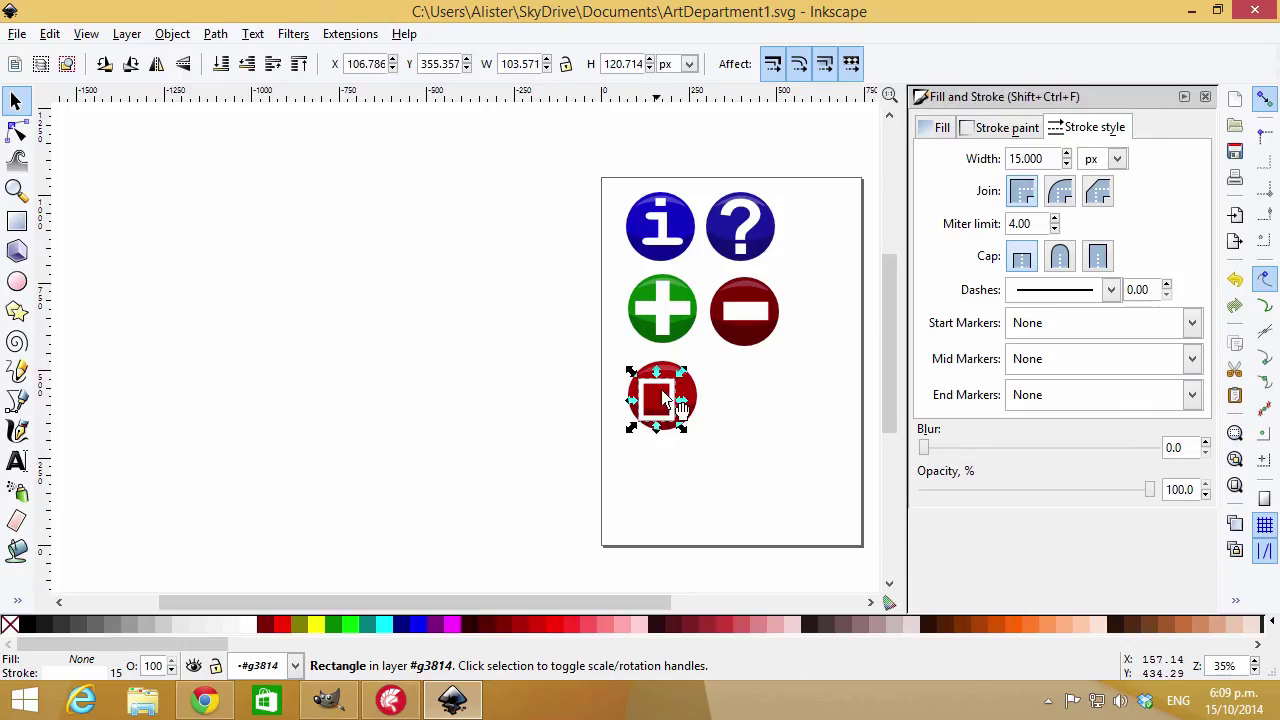
{"action": "left_click_drag", "start_coordinate": [682, 401], "coordinate": [674, 393]}
{"action": "left_click", "coordinate": [731, 388]}
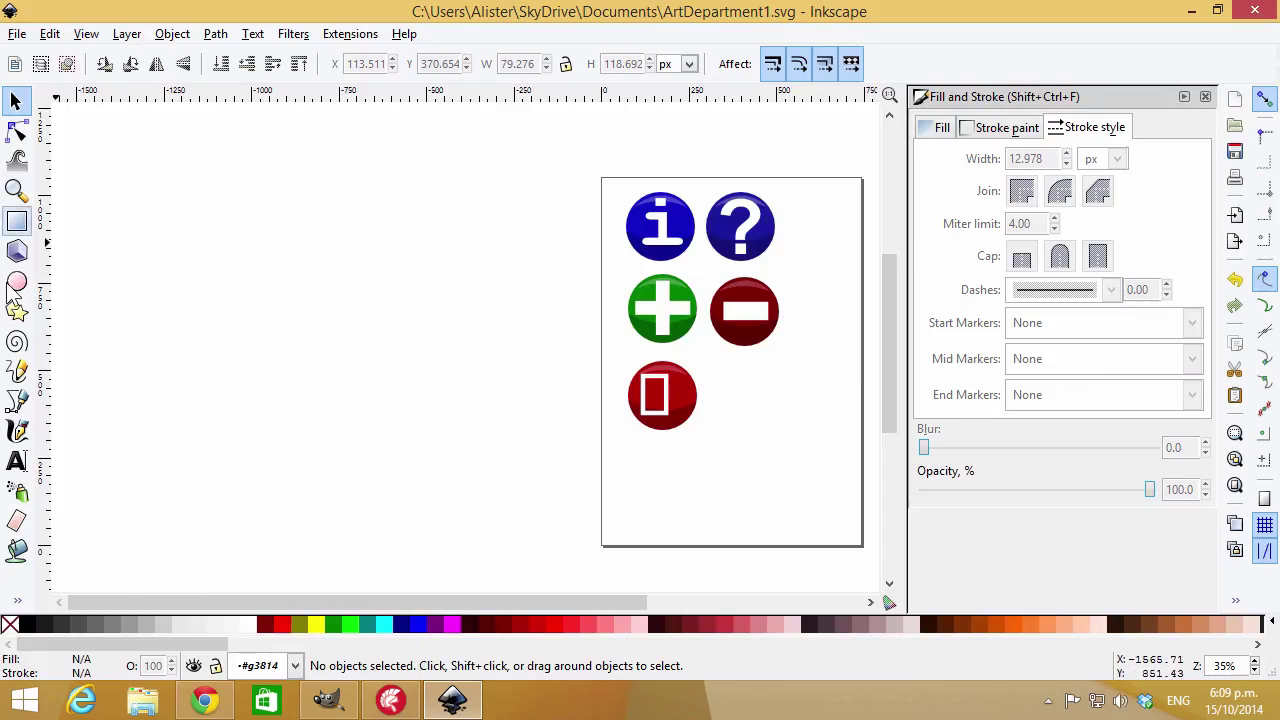
Draw a straight horizontal line with the Pen tool from the red circle's right part to the middle of the rectangle outline
{"action": "left_click", "coordinate": [27, 402]}
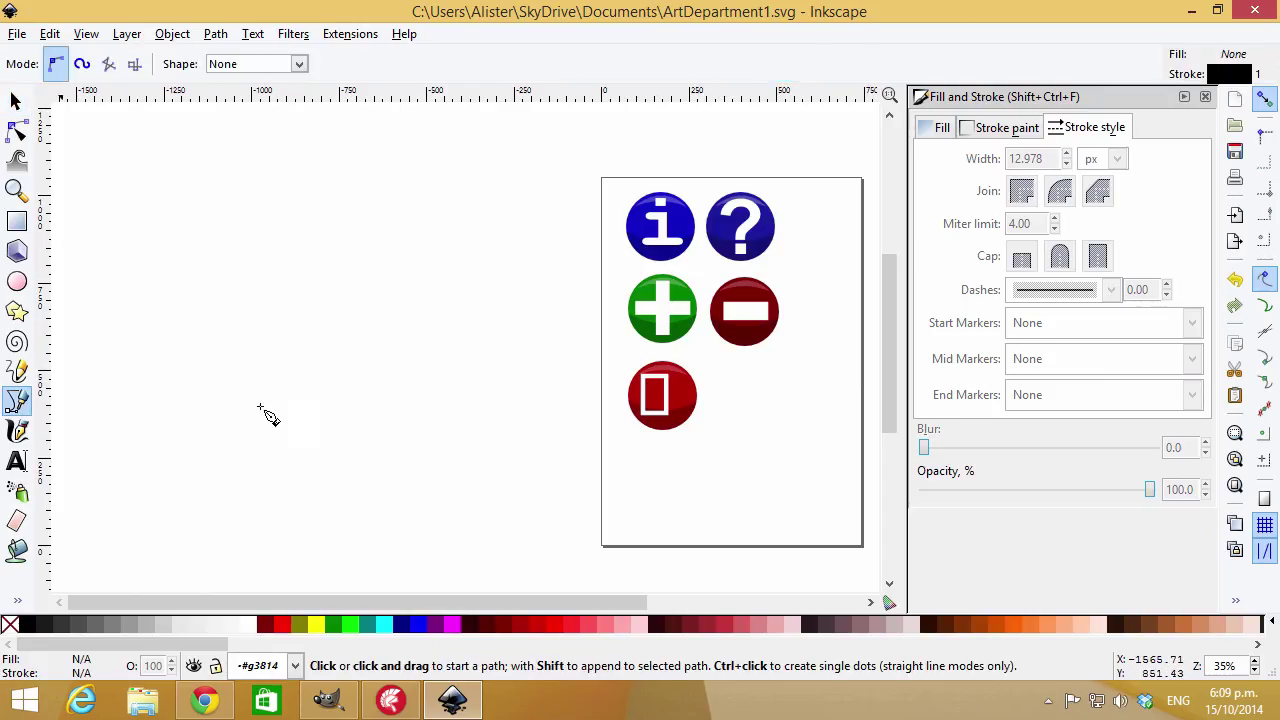
{"action": "left_click", "coordinate": [680, 397]}
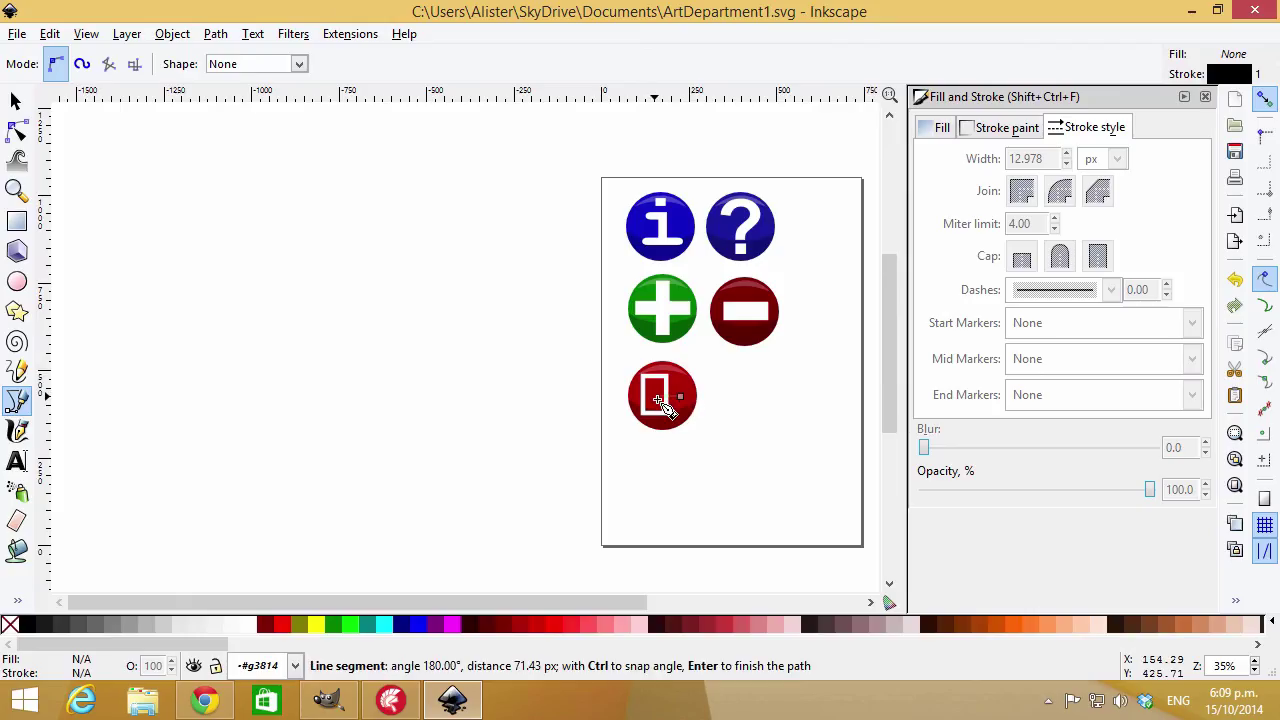
{"action": "left_click", "coordinate": [655, 398]}
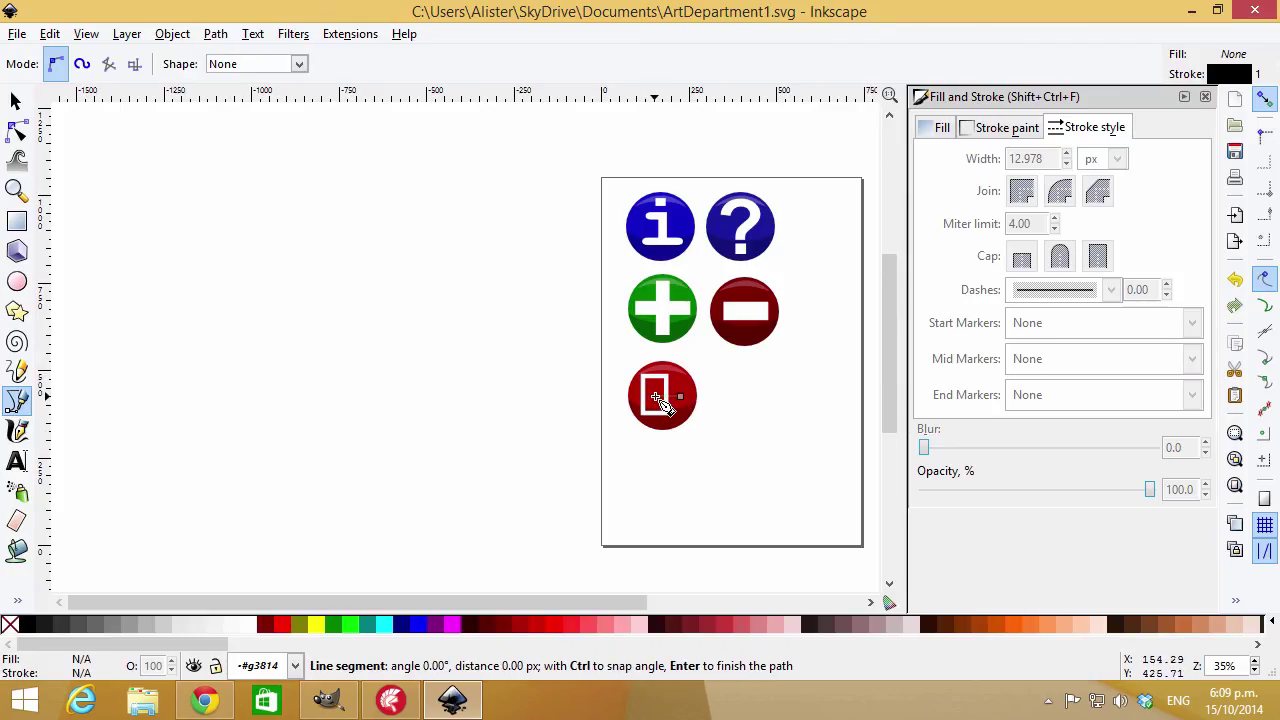
{"action": "key", "text": "Escape"}
{"action": "left_click", "coordinate": [682, 398]}
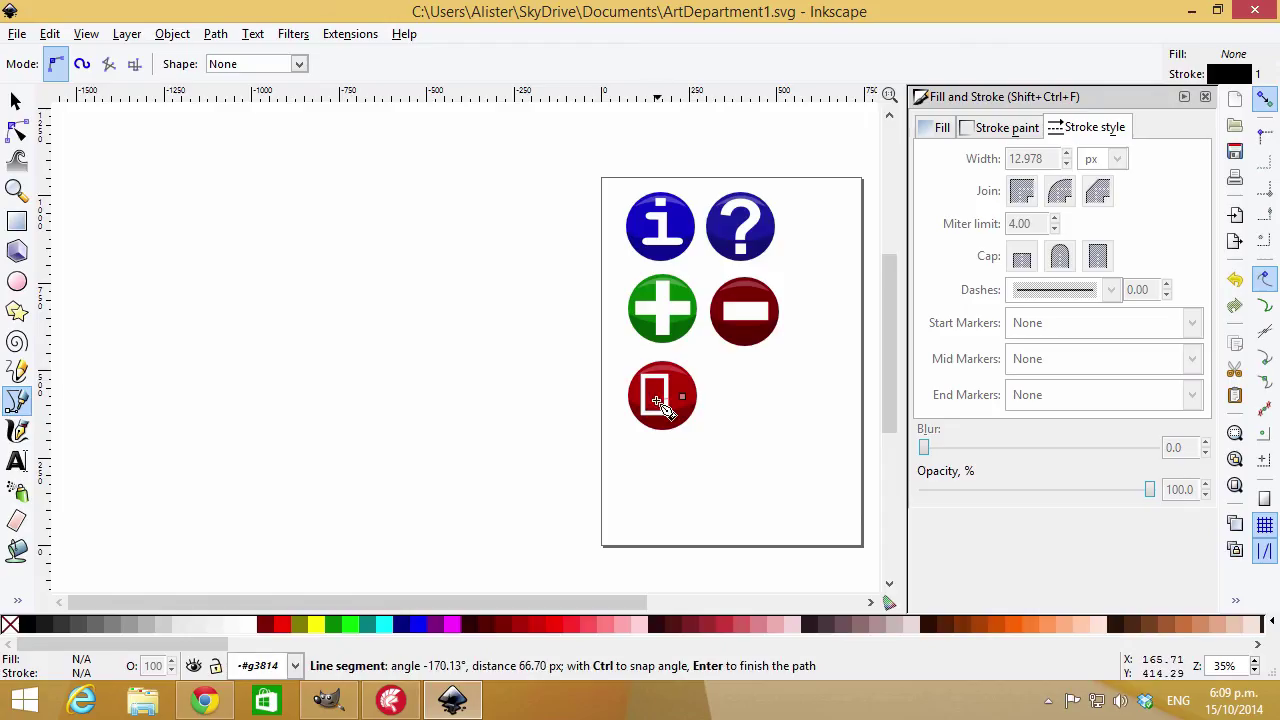
{"action": "double_click", "coordinate": [655, 398]}
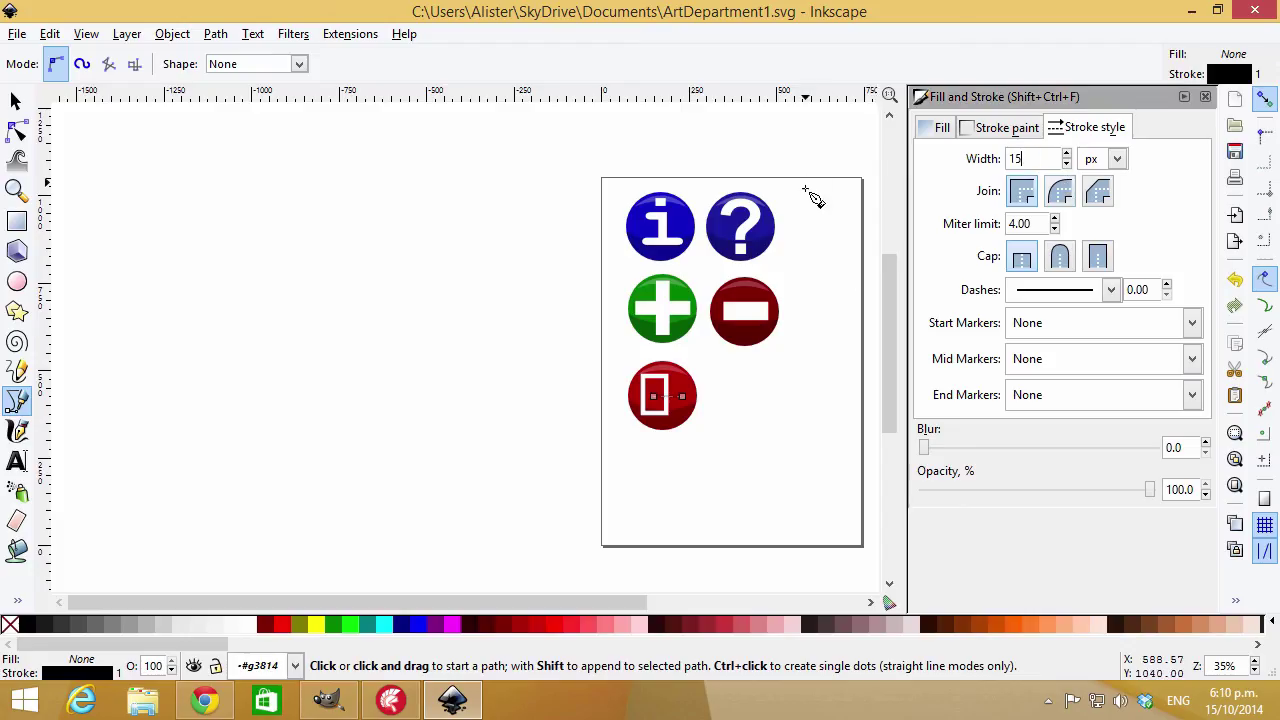
Set the new line's stroke width to 15 px and its stroke and fill colour to white
{"action": "key", "text": "Tab"}
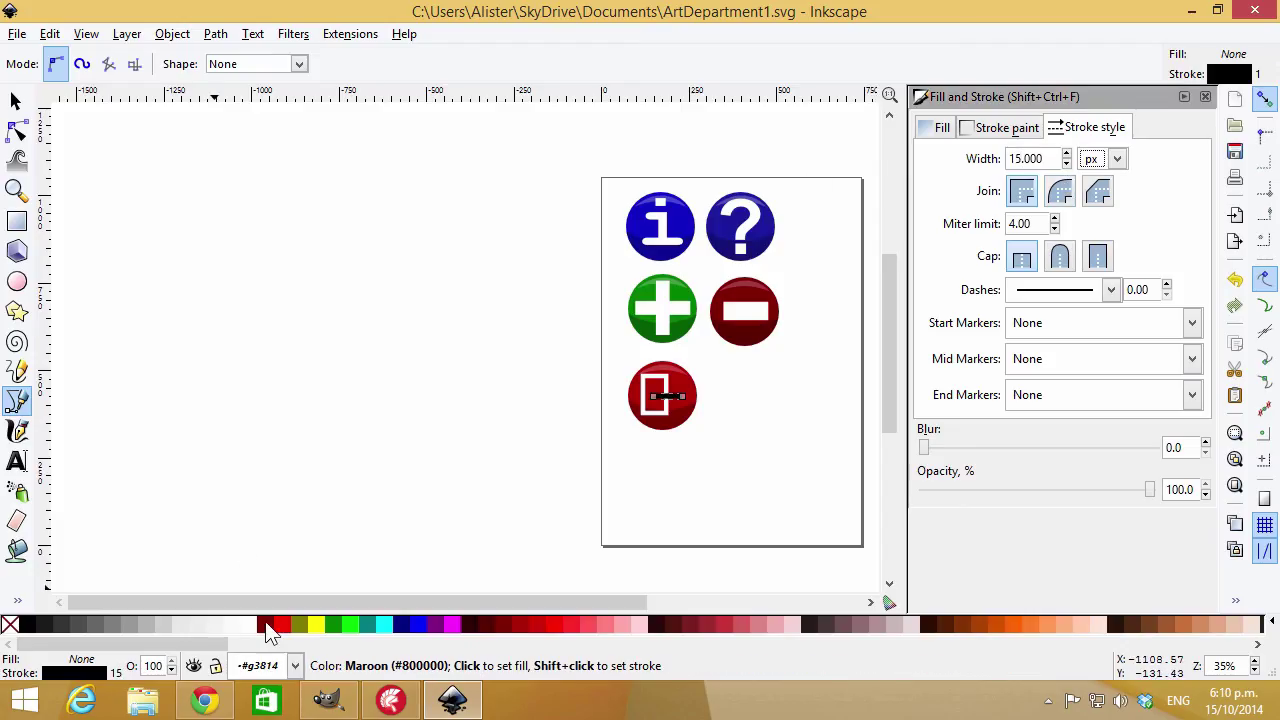
{"action": "left_click", "coordinate": [255, 630]}
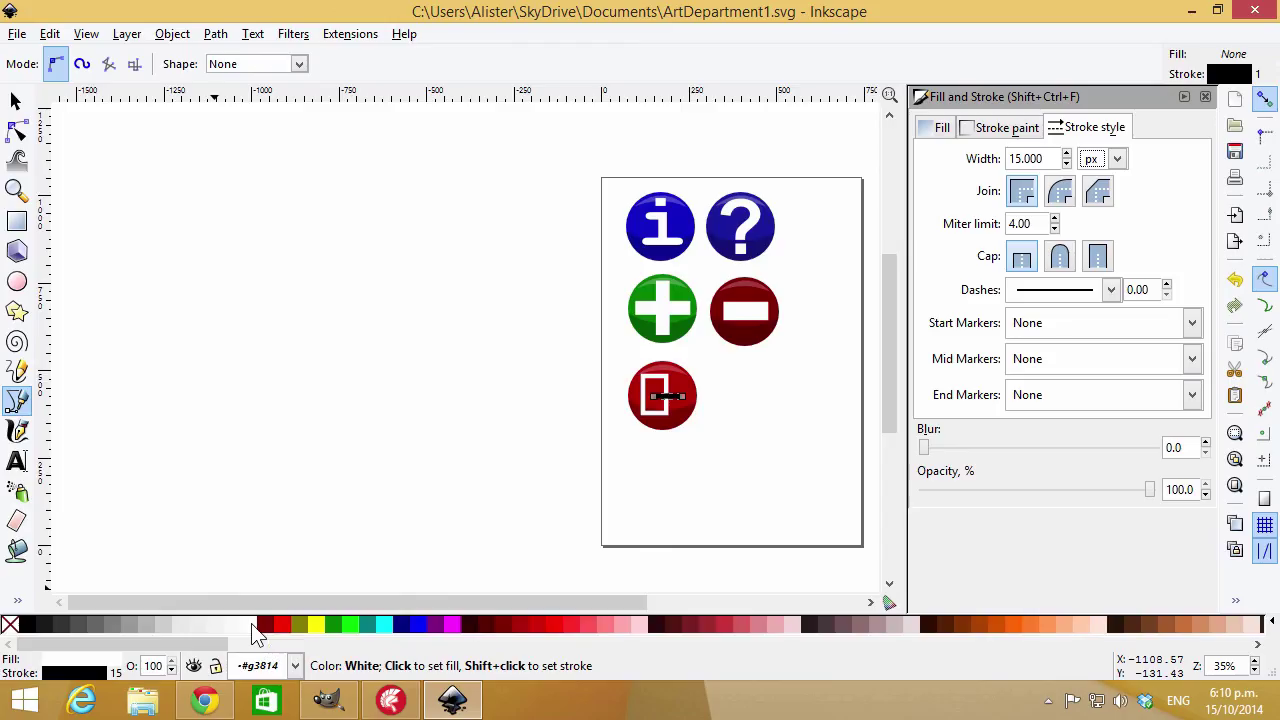
{"action": "left_click", "coordinate": [255, 632], "text": "shift"}
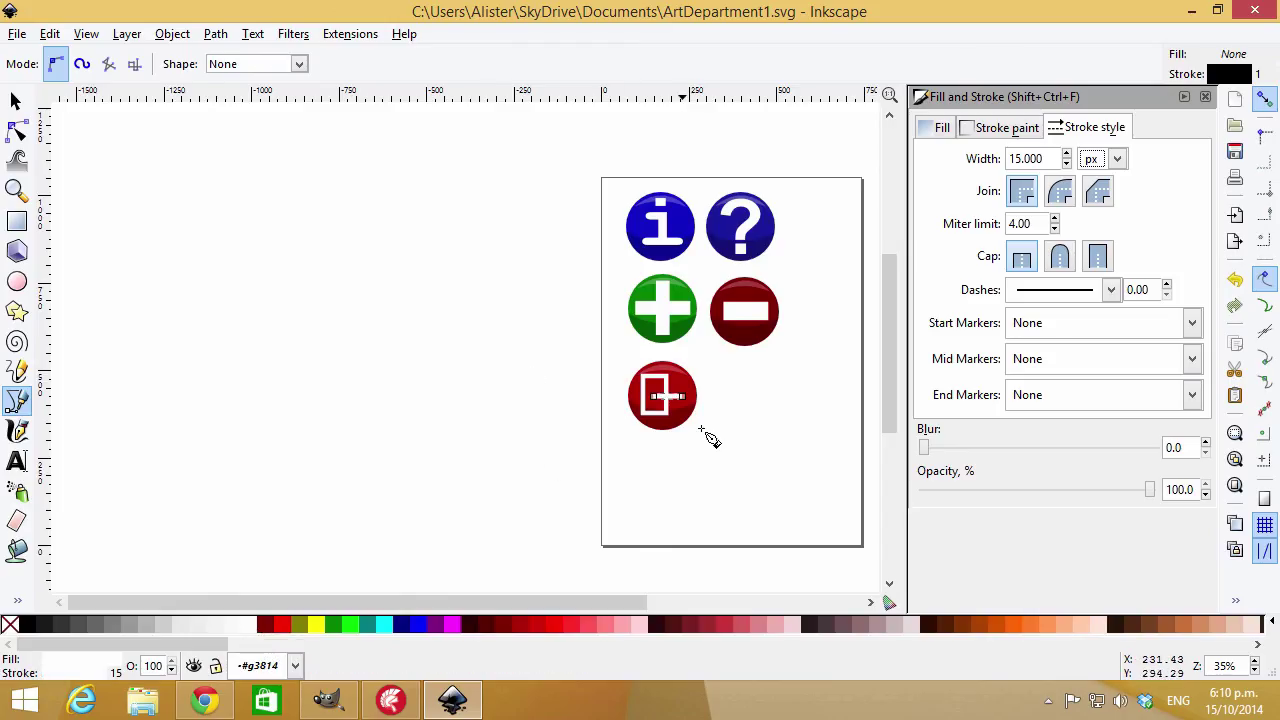
Draw a three-corner polygon about 24 by 41 px at the line's inner end as a left-pointing arrowhead
{"action": "scroll", "coordinate": [677, 415], "scroll_direction": "up", "scroll_amount": 5}
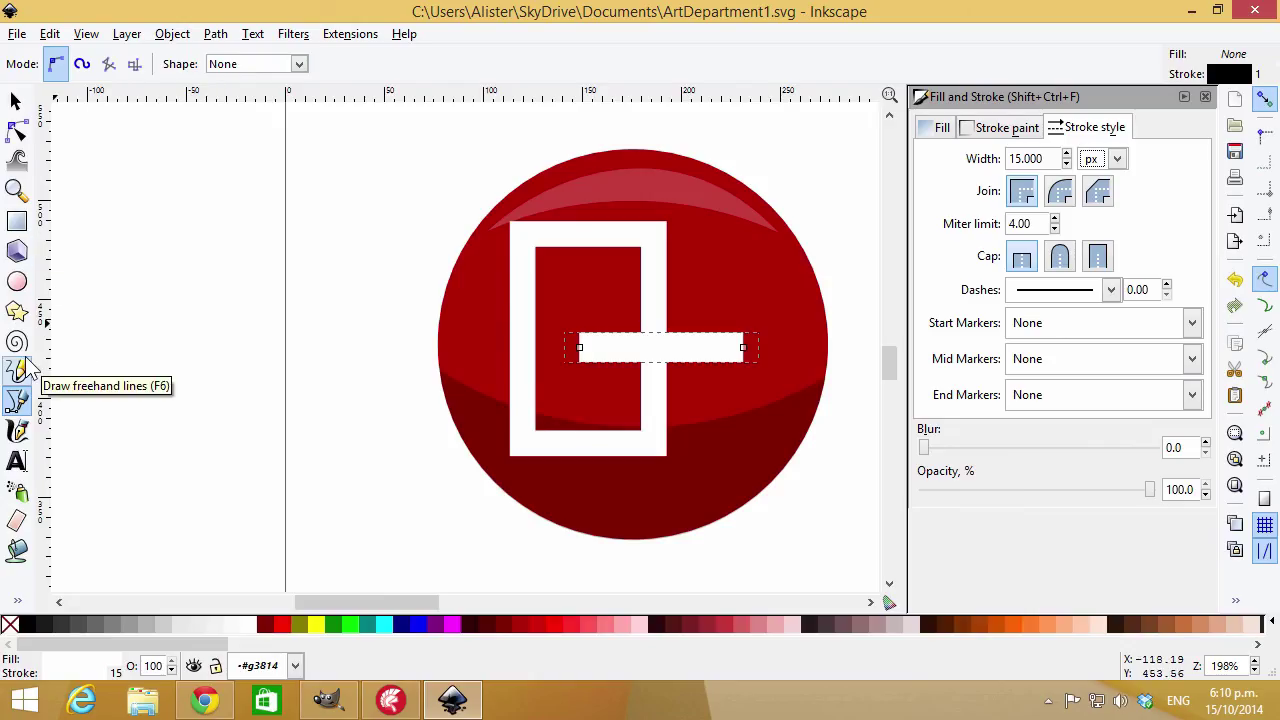
{"action": "left_click", "coordinate": [22, 316]}
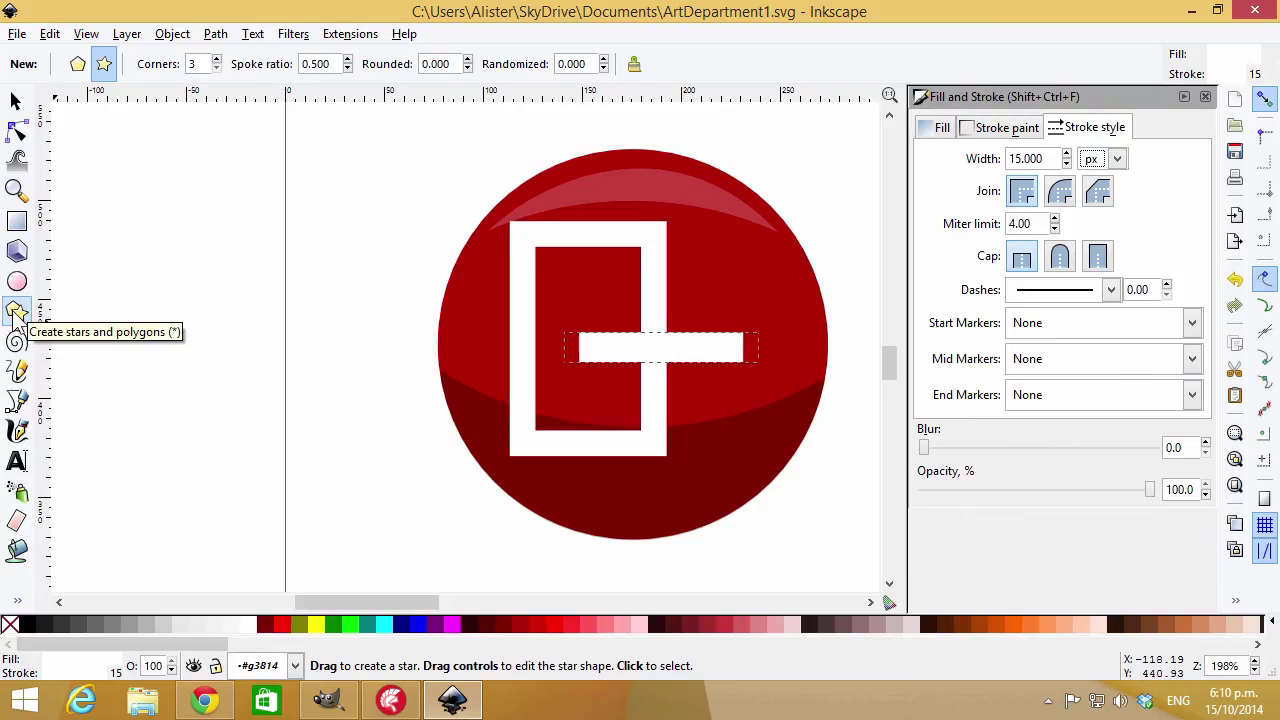
{"action": "left_click", "coordinate": [78, 65]}
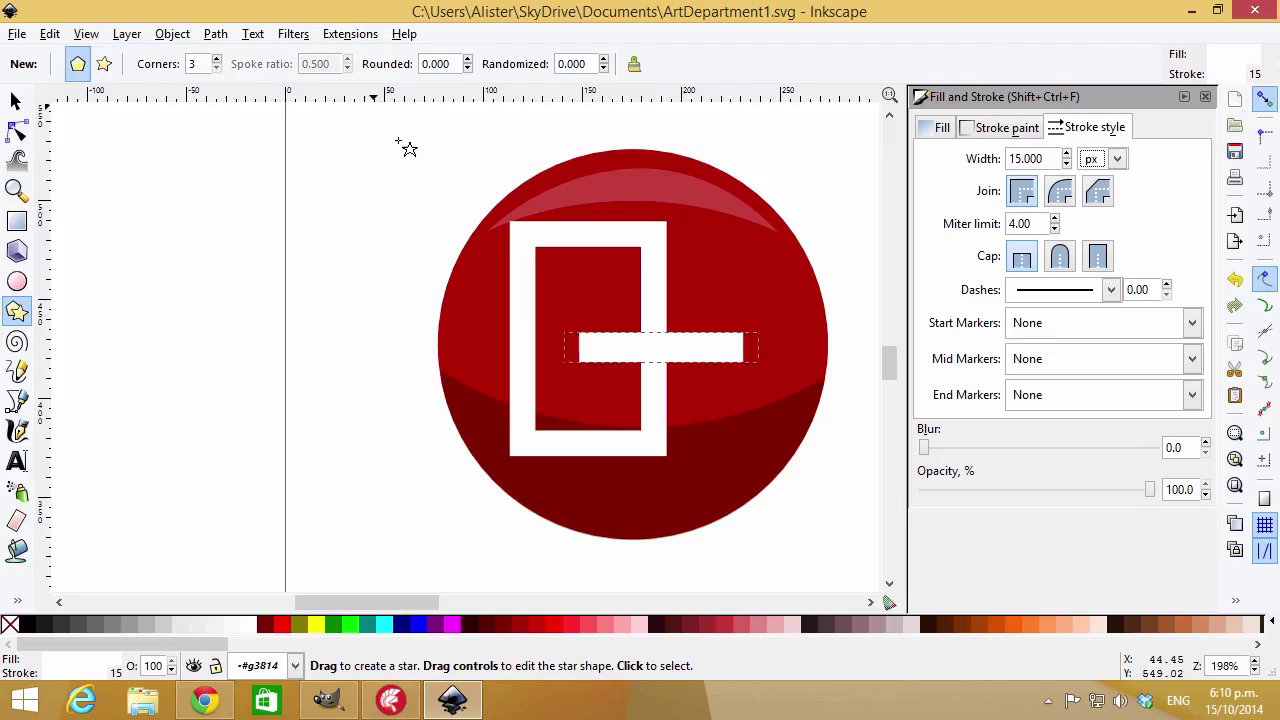
{"action": "left_click_drag", "start_coordinate": [562, 322], "coordinate": [588, 343]}
{"action": "left_click", "coordinate": [16, 102]}
{"action": "left_click_drag", "start_coordinate": [521, 286], "coordinate": [553, 294]}
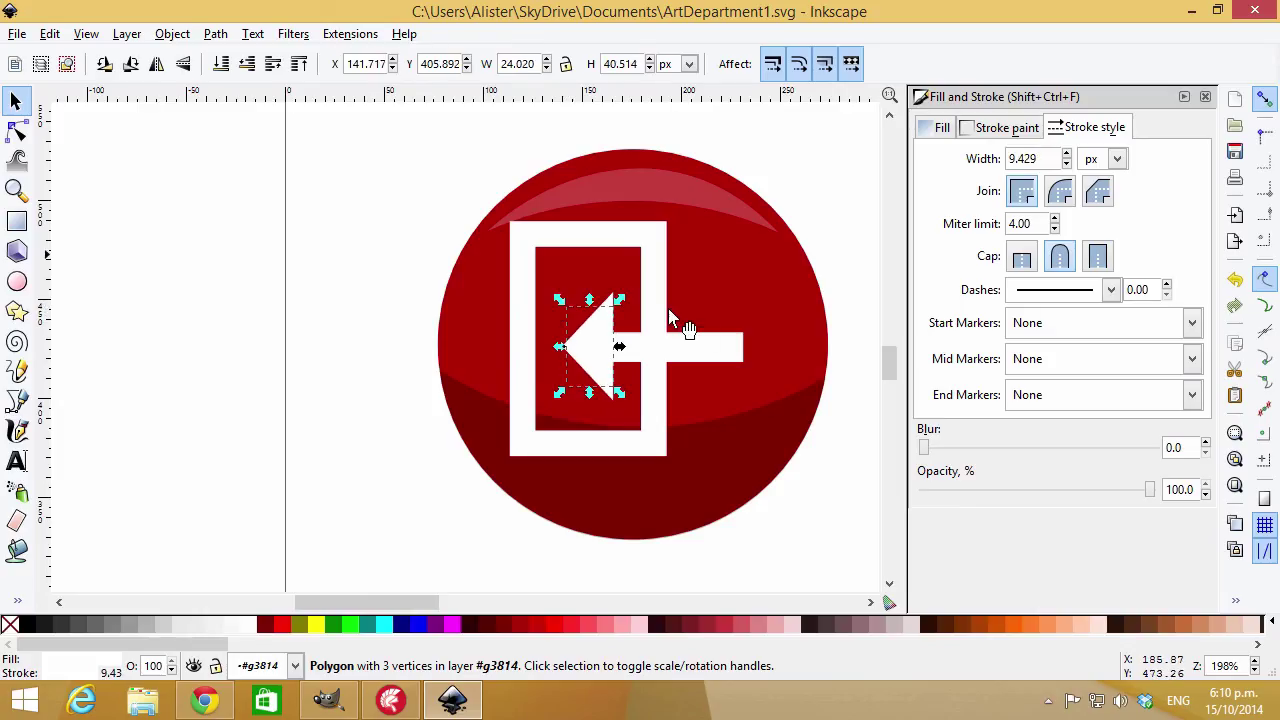
Enlarge the rectangle outline to about 95 by 146 px and lengthen the arrow shaft to about 118 px
{"action": "left_click", "coordinate": [667, 250]}
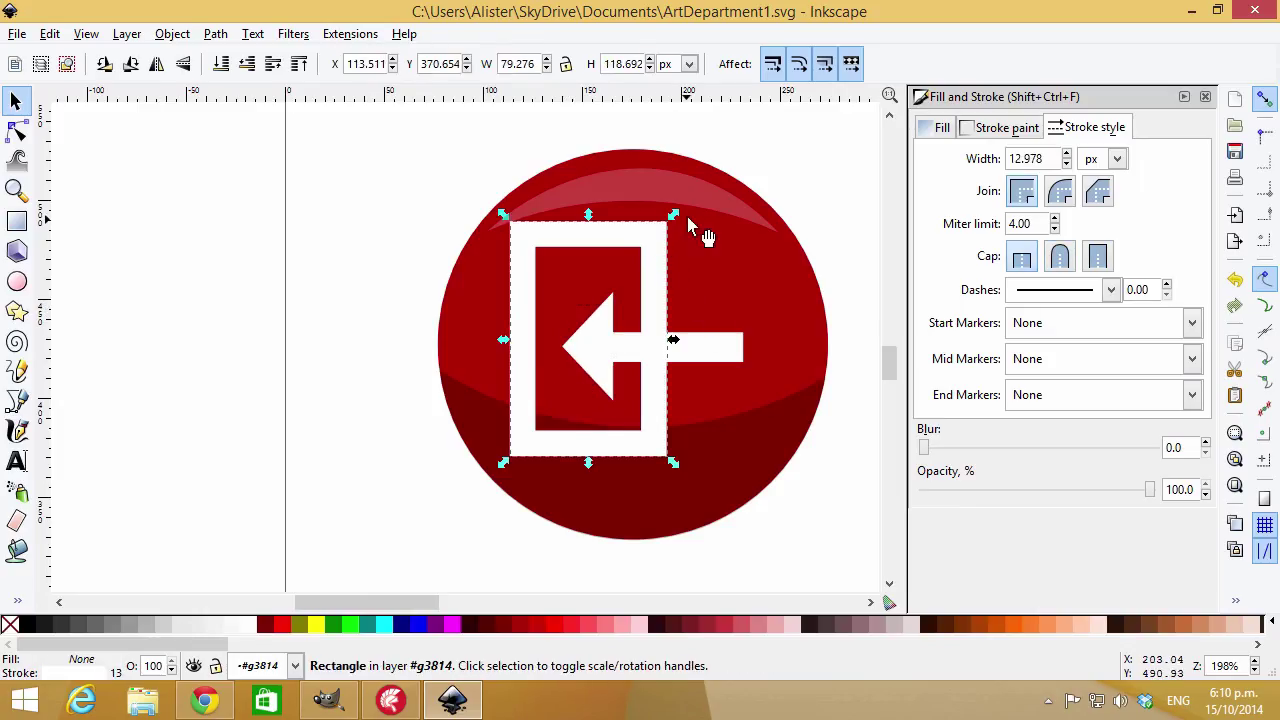
{"action": "left_click_drag", "start_coordinate": [677, 216], "coordinate": [704, 187]}
{"action": "mouse_move", "coordinate": [602, 466]}
{"action": "left_mouse_down"}
{"action": "mouse_move", "coordinate": [601, 482]}
{"action": "mouse_move", "coordinate": [605, 472]}
{"action": "left_mouse_up"}
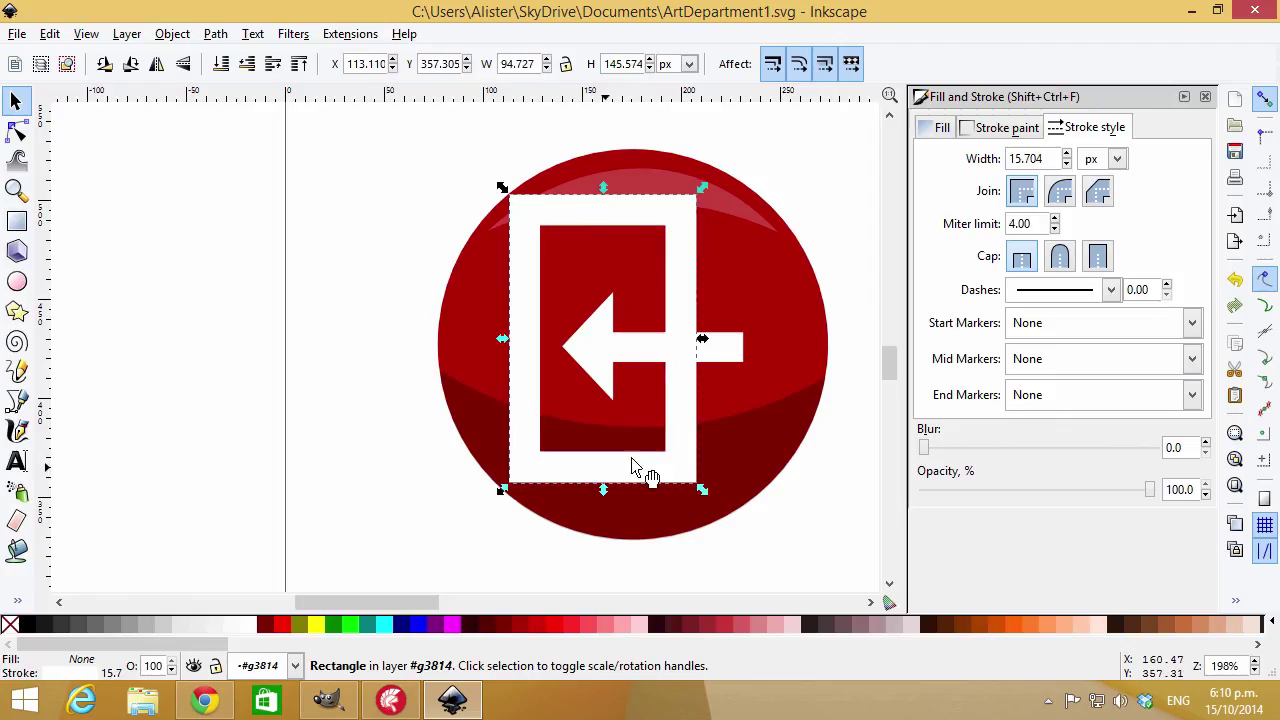
{"action": "left_click", "coordinate": [716, 350]}
{"action": "left_click_drag", "start_coordinate": [766, 352], "coordinate": [803, 354]}
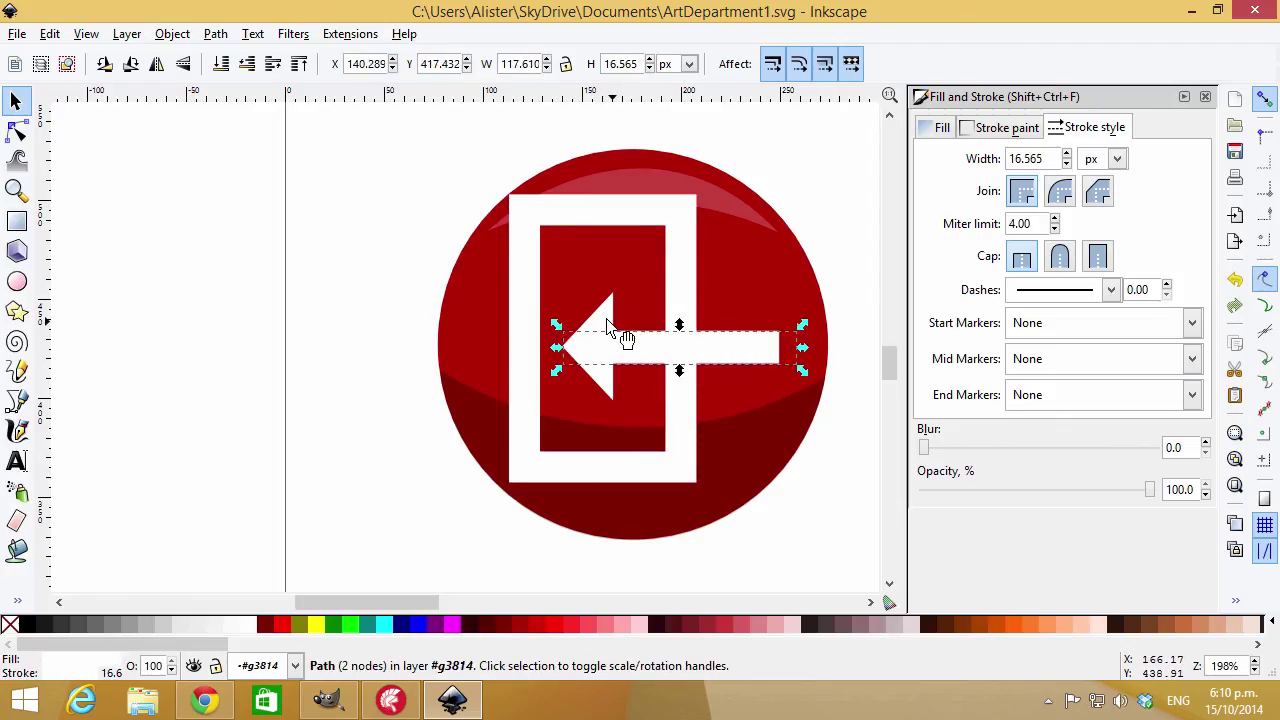
Enlarge the triangular arrowhead to about 36 by 56 px at the inner end of the shaft
{"action": "left_click", "coordinate": [608, 320]}
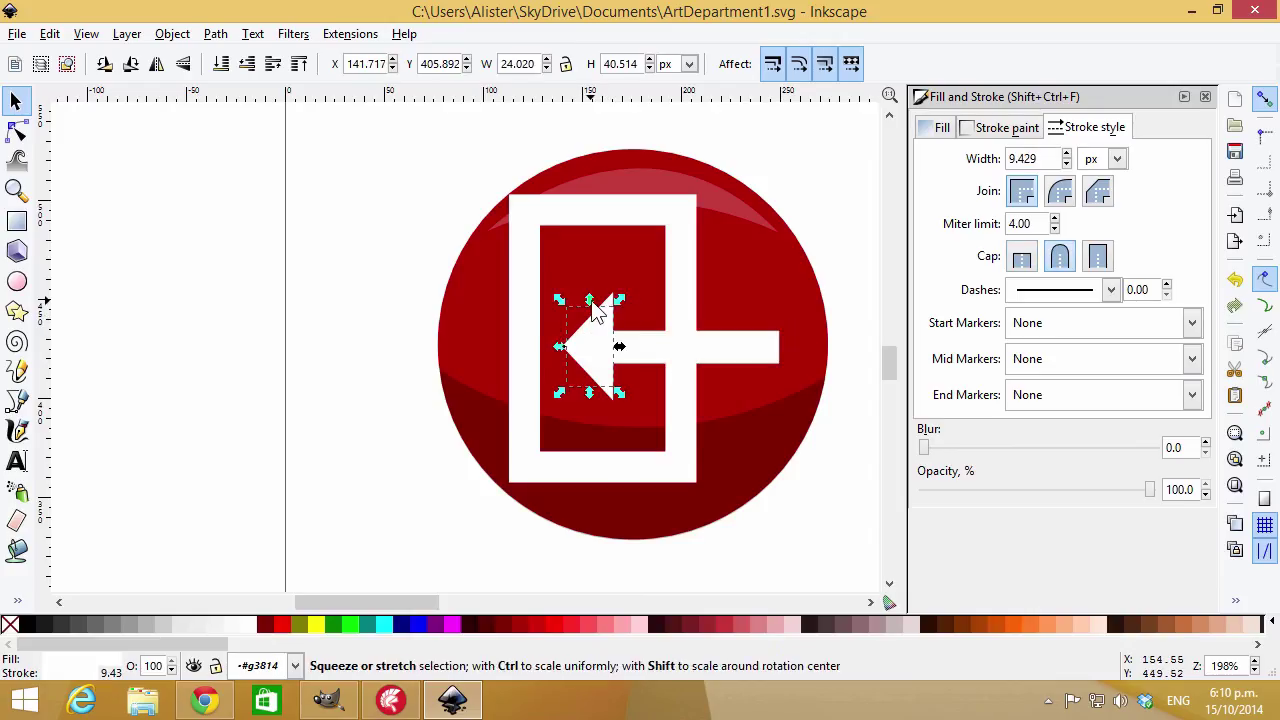
{"action": "left_click_drag", "start_coordinate": [596, 312], "coordinate": [600, 294]}
{"action": "left_click_drag", "start_coordinate": [571, 337], "coordinate": [552, 336]}
{"action": "scroll", "coordinate": [630, 348], "scroll_direction": "down", "scroll_amount": 1, "text": "ctrl"}
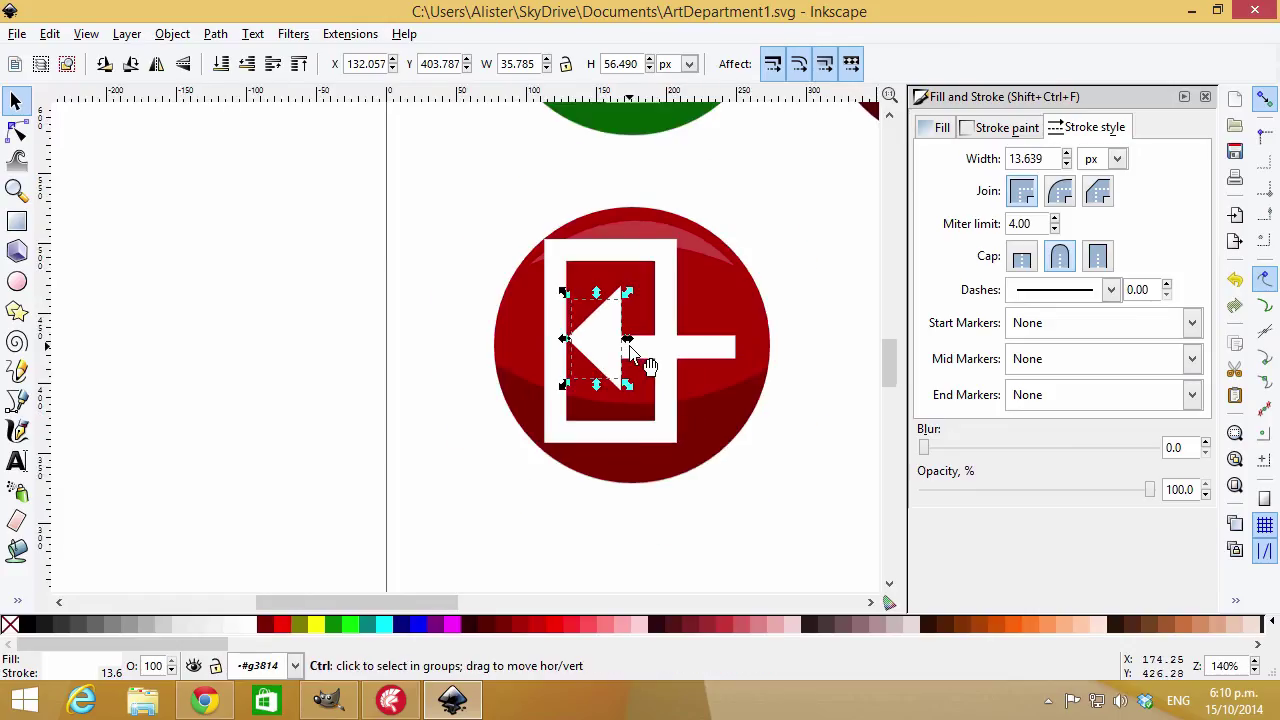
{"action": "scroll", "coordinate": [630, 348], "scroll_direction": "down", "scroll_amount": 1, "text": "ctrl"}
{"action": "scroll", "coordinate": [630, 348], "scroll_direction": "down", "scroll_amount": 2, "text": "ctrl"}
{"action": "left_click", "coordinate": [688, 362]}
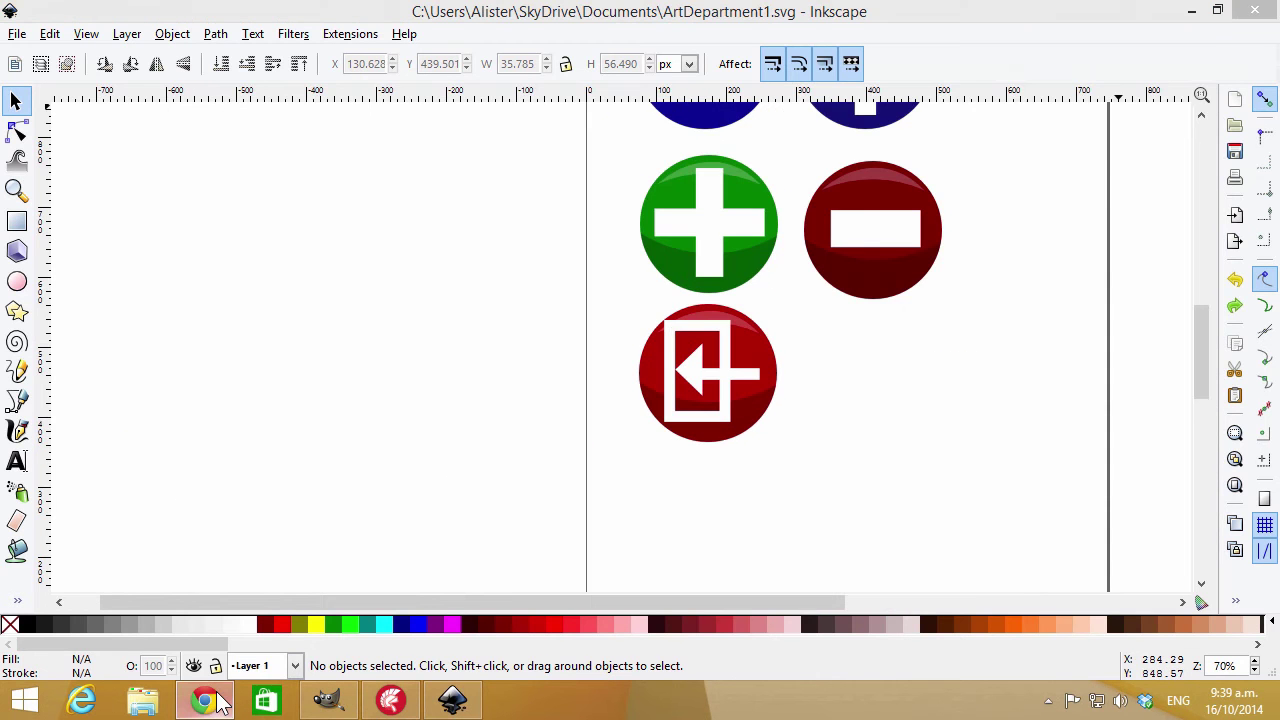
Switch to Chrome, search images.google.com for "history icon" and look through the results for a motif
{"action": "left_click", "coordinate": [208, 700]}
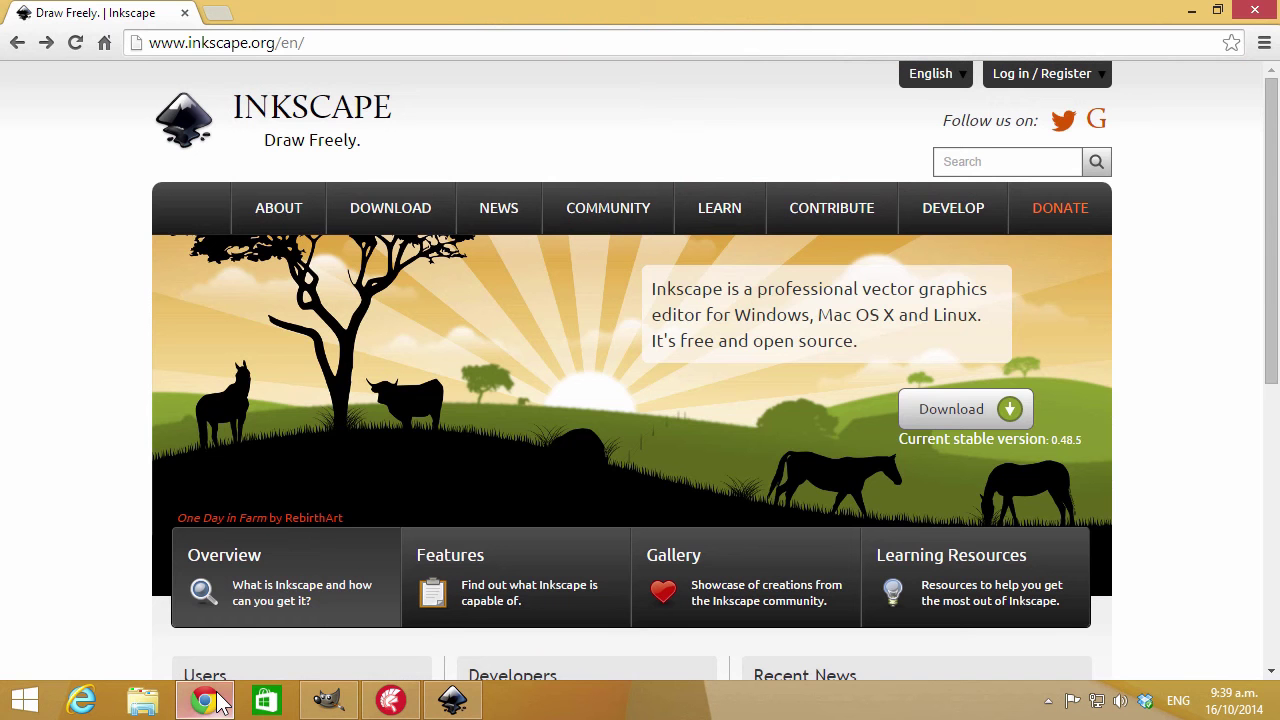
{"action": "left_click", "coordinate": [357, 45]}
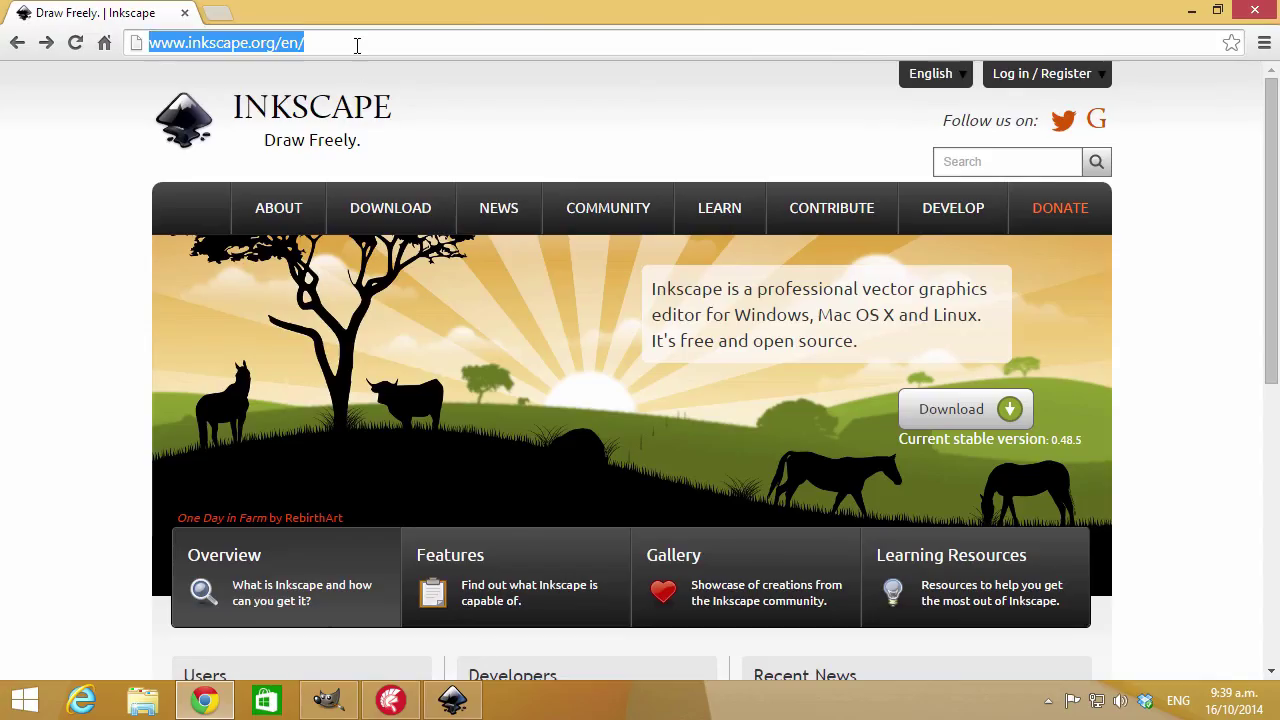
{"action": "type", "text": "images.google.com"}
{"action": "key", "text": "Return"}
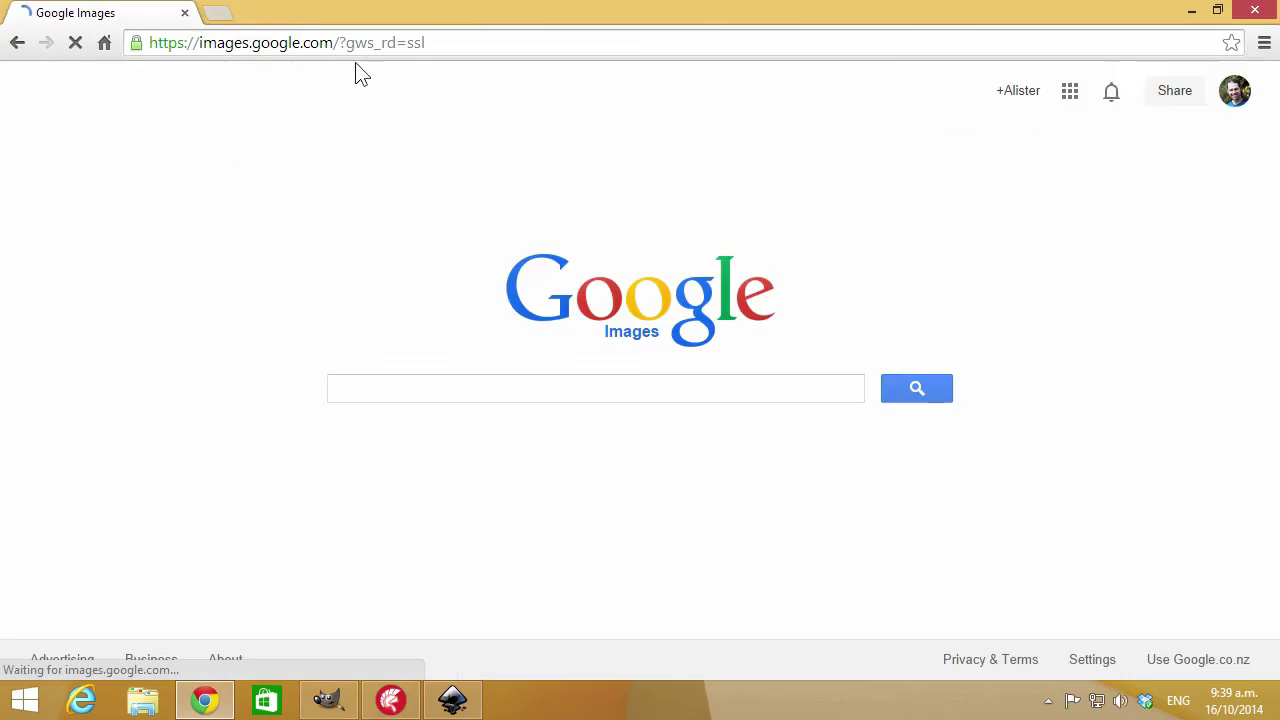
{"action": "type", "text": "history icon"}
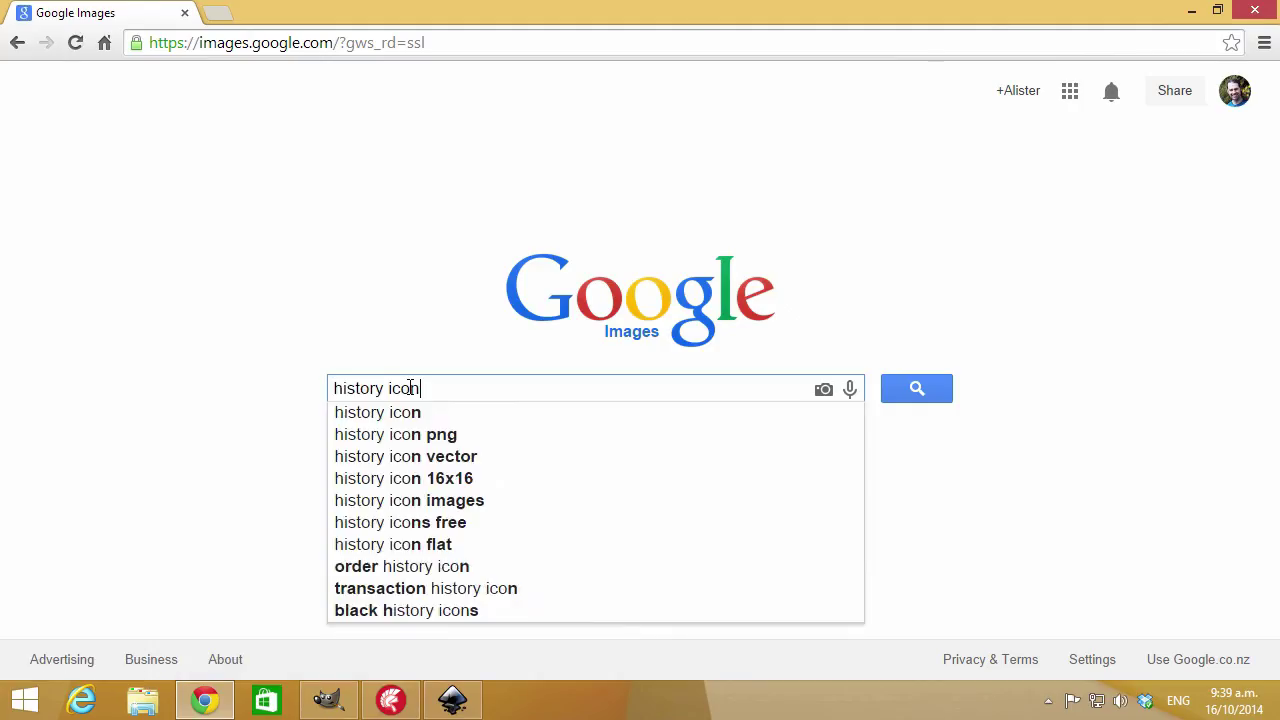
{"action": "key", "text": "Return"}
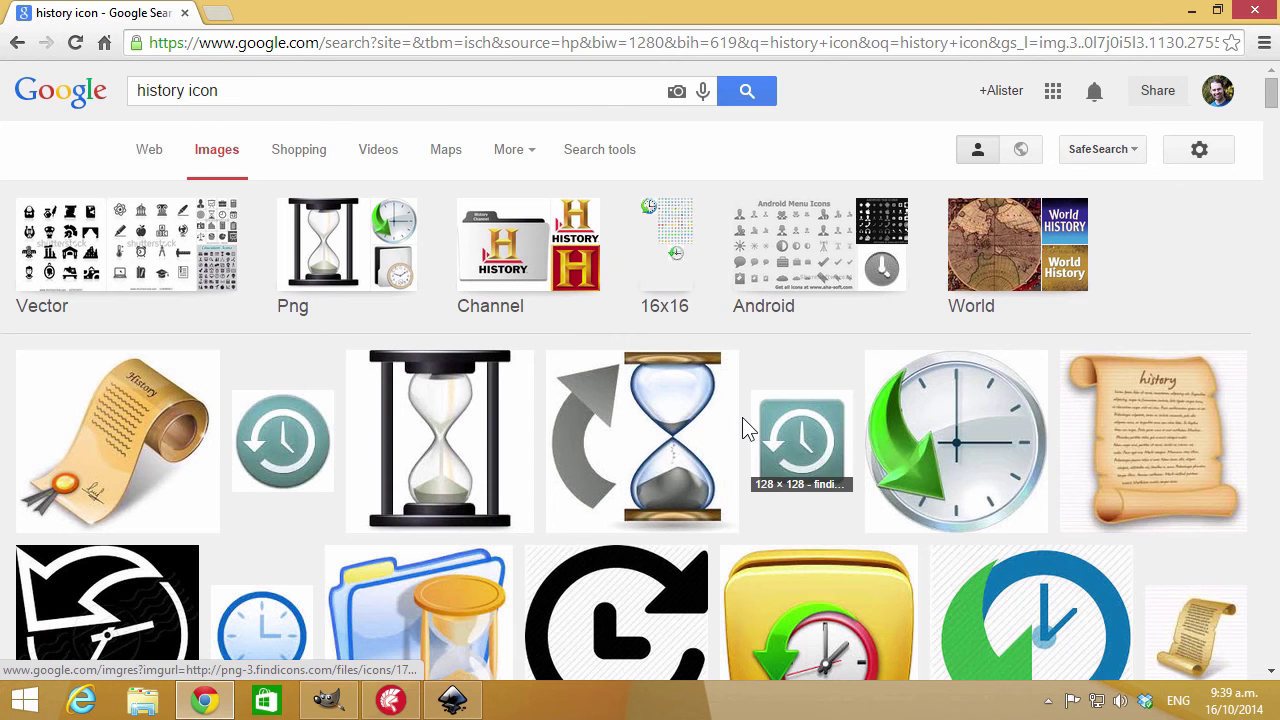
{"action": "scroll", "coordinate": [746, 455], "scroll_direction": "down", "scroll_amount": 5}
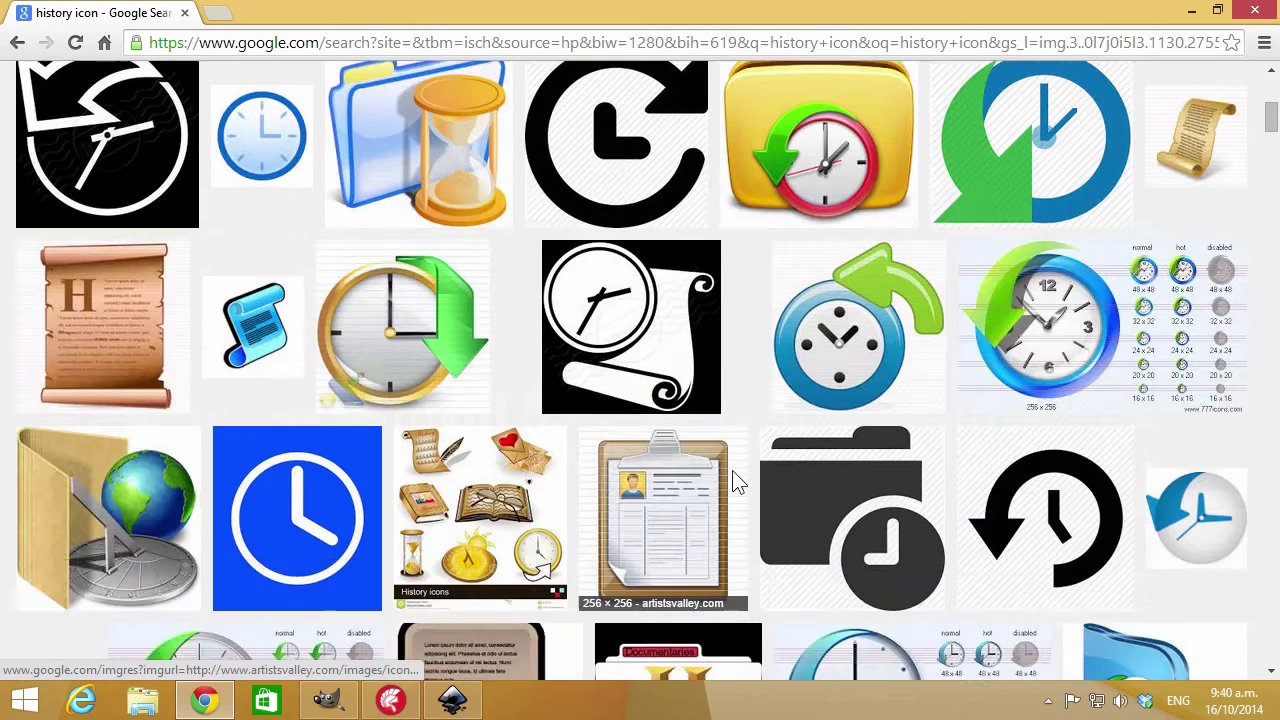
{"action": "scroll", "coordinate": [732, 470], "scroll_direction": "up", "scroll_amount": 4}
{"action": "scroll", "coordinate": [724, 459], "scroll_direction": "up", "scroll_amount": 2}
Search Google Images for "footprint" and copy the upright photo of a single footprint in sand
{"action": "left_click_drag", "start_coordinate": [277, 91], "coordinate": [104, 104]}
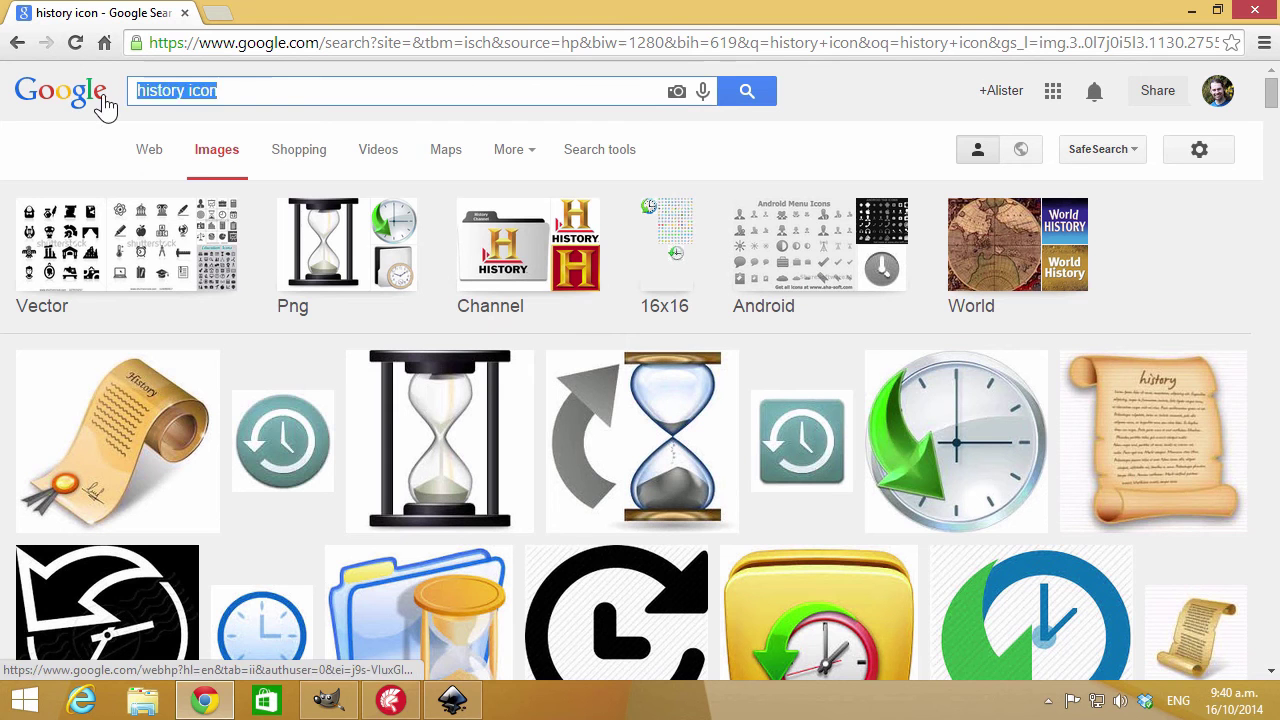
{"action": "type", "text": "footprint"}
{"action": "key", "text": "Return"}
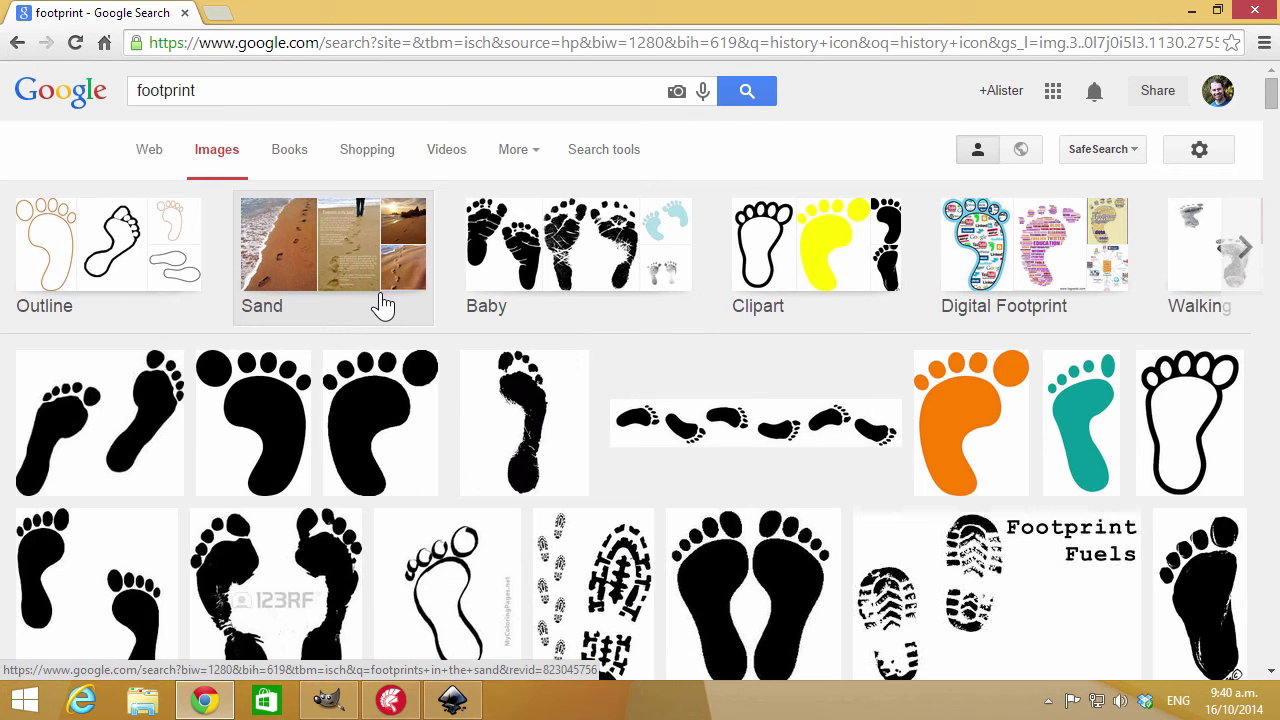
{"action": "scroll", "coordinate": [737, 400], "scroll_direction": "down", "scroll_amount": 4}
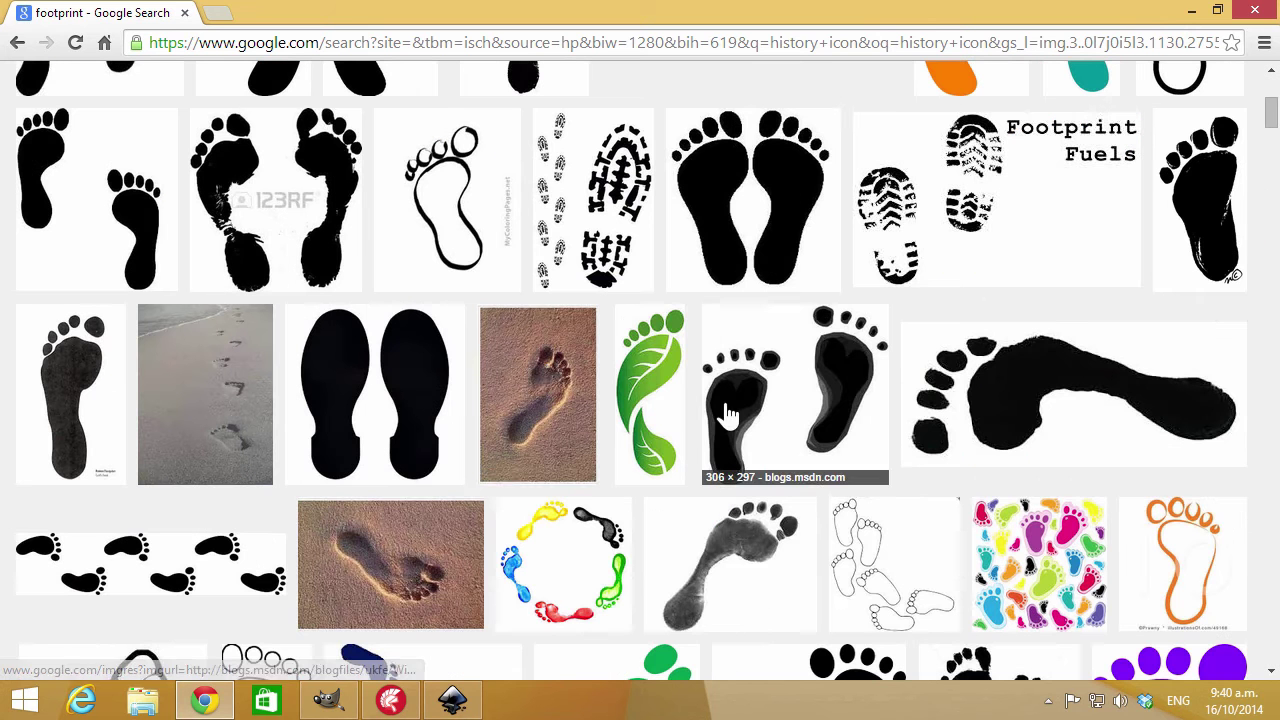
{"action": "right_click", "coordinate": [532, 386]}
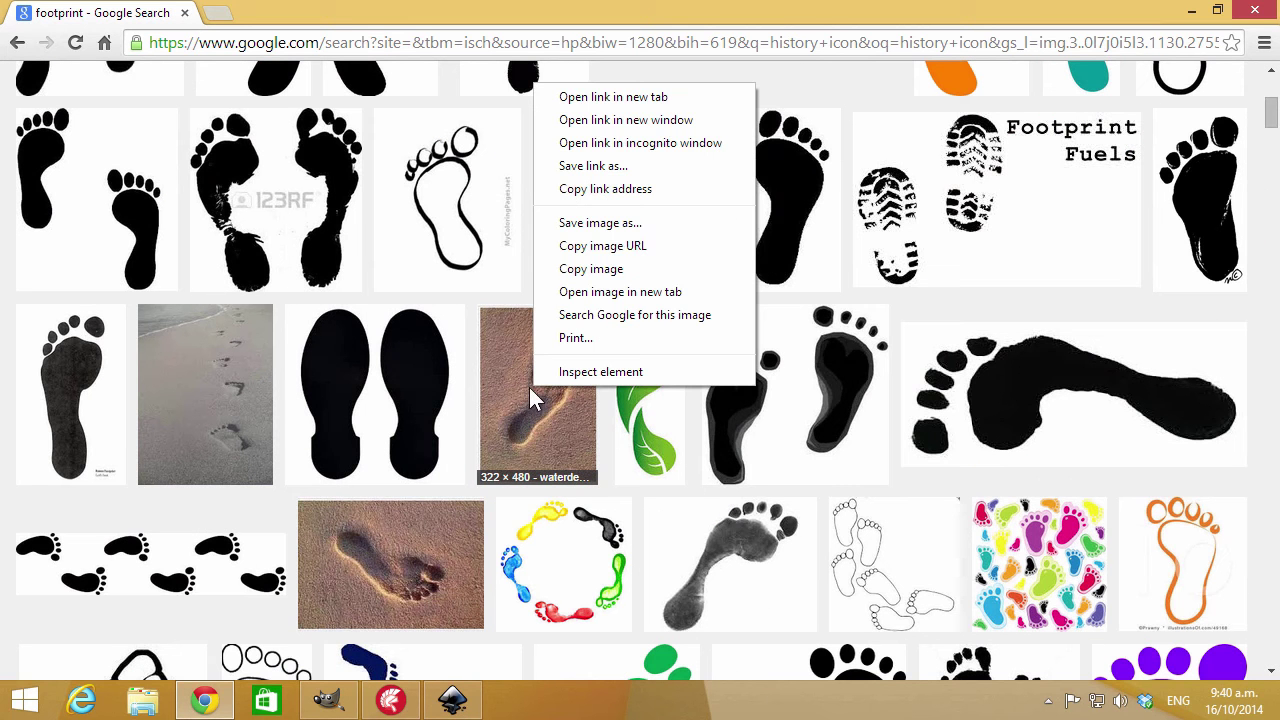
{"action": "left_click", "coordinate": [614, 270]}
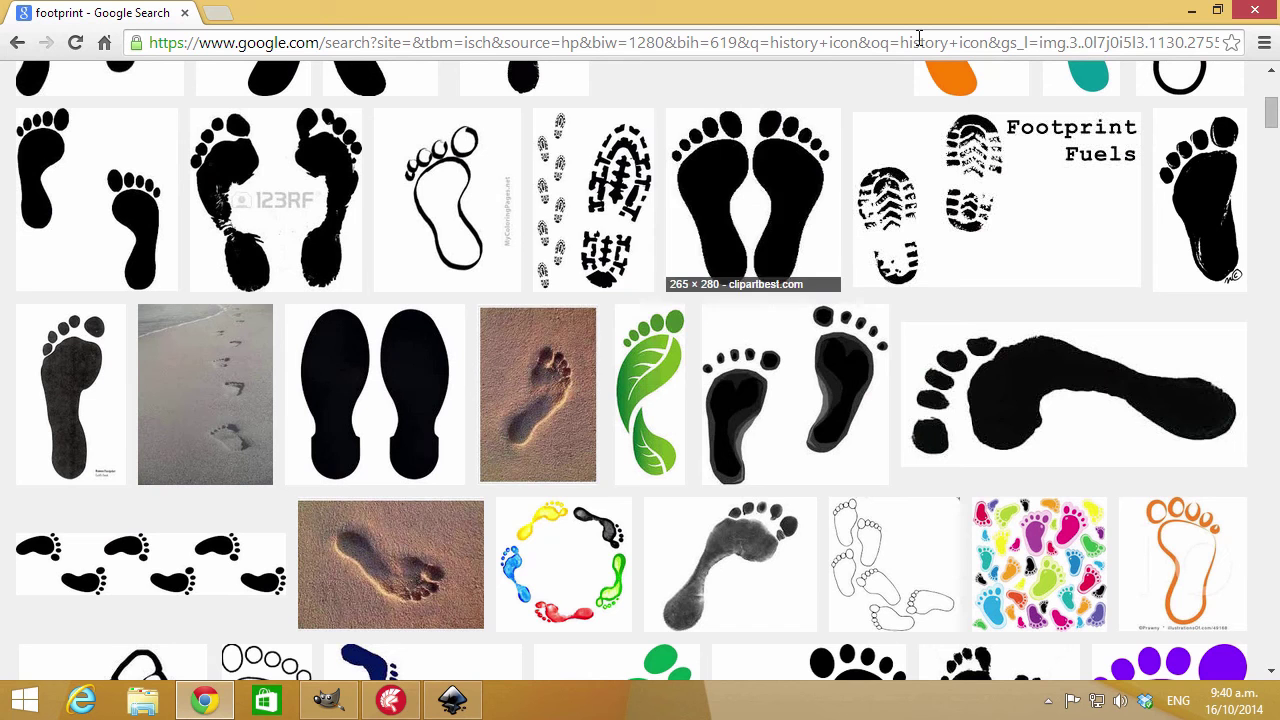
Return to Inkscape, paste the copied footprint photo and place it in the empty area below the minus icon
{"action": "left_click", "coordinate": [1191, 12]}
{"action": "key", "text": "ctrl+v"}
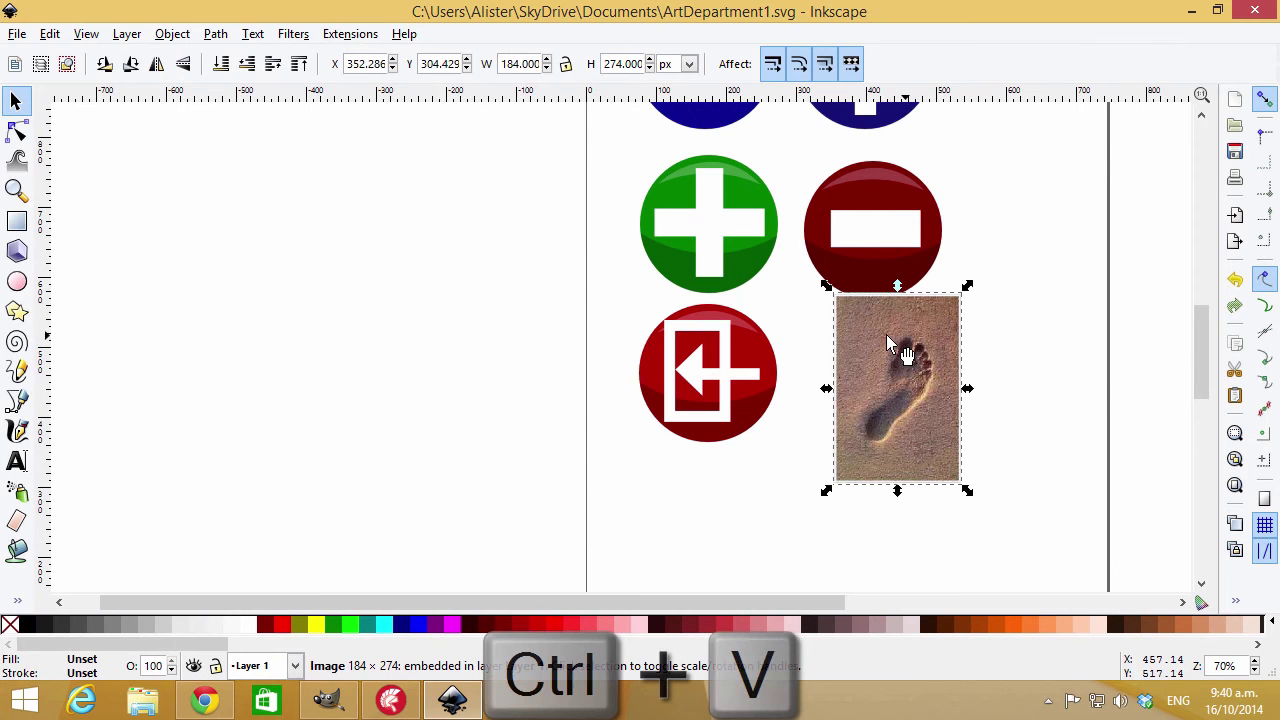
{"action": "left_click_drag", "start_coordinate": [900, 360], "coordinate": [940, 389]}
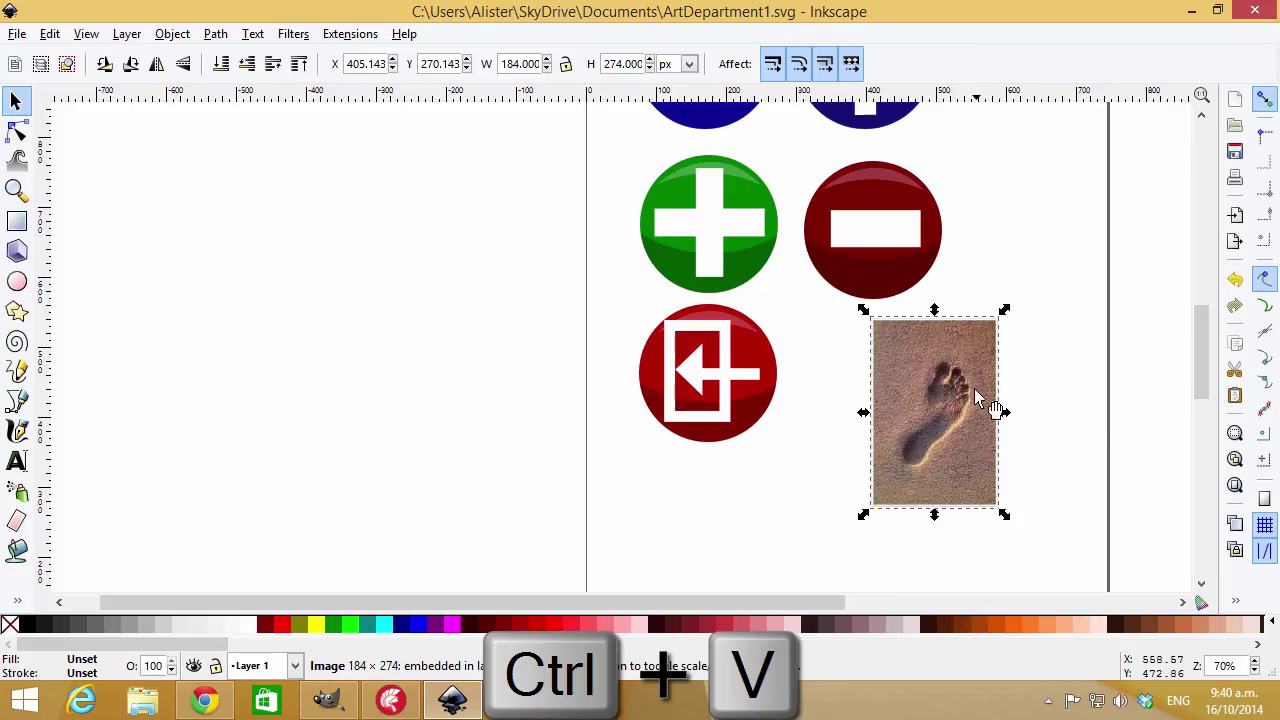
Trace the sole of the footprint, without the toes, as a closed straight-segment path using the Bezier tool
{"action": "left_click", "coordinate": [17, 400]}
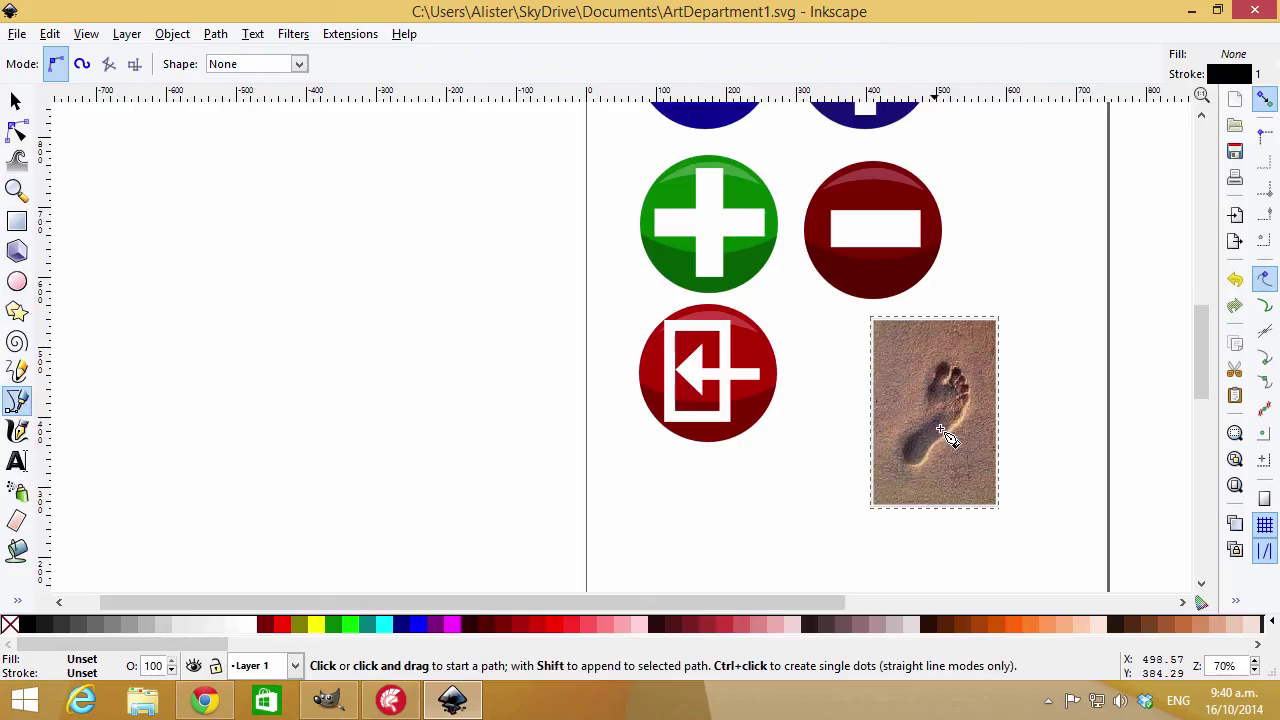
{"action": "left_click", "coordinate": [936, 379]}
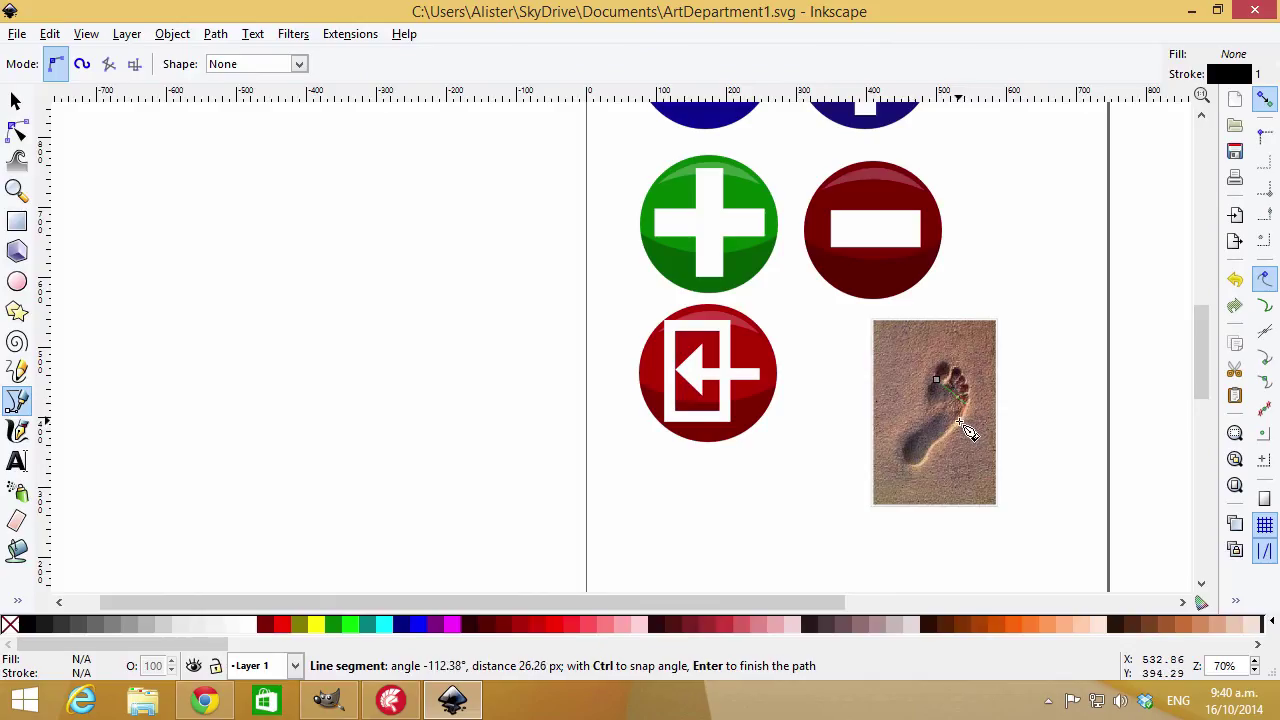
{"action": "left_click", "coordinate": [920, 464]}
{"action": "left_click", "coordinate": [908, 465]}
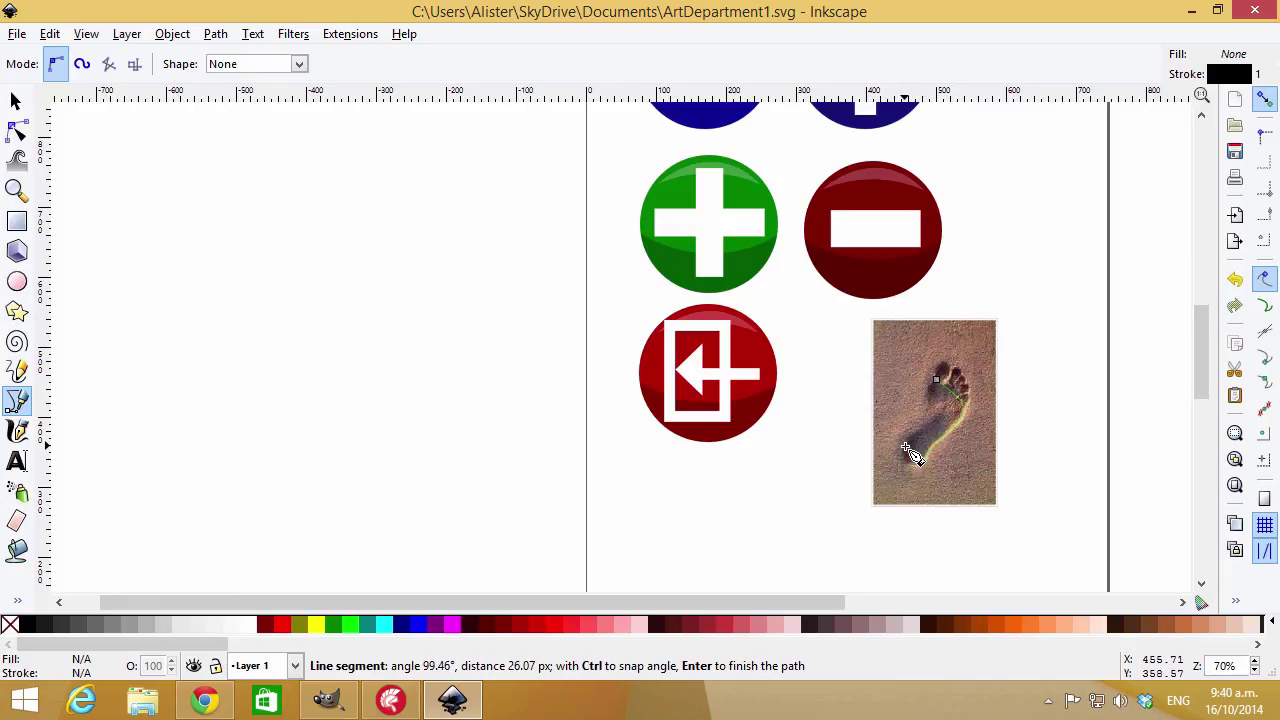
{"action": "left_click", "coordinate": [905, 450]}
{"action": "left_click", "coordinate": [940, 413]}
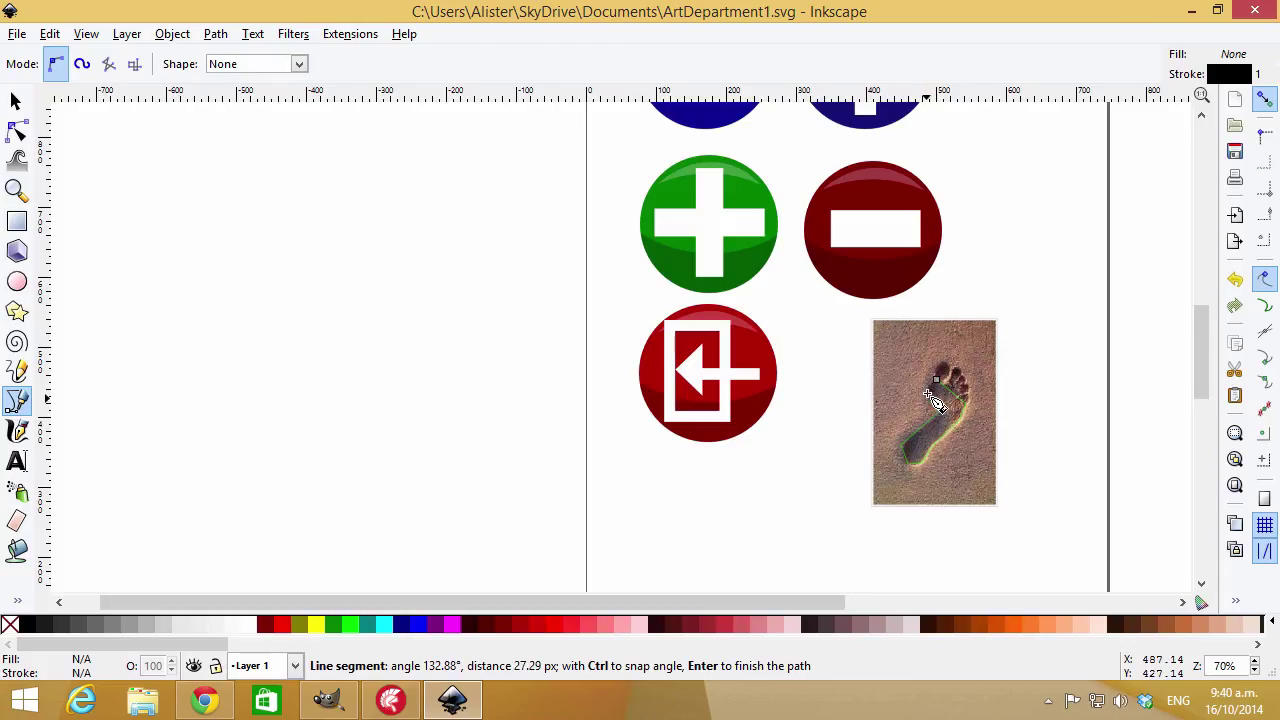
{"action": "left_click", "coordinate": [938, 382]}
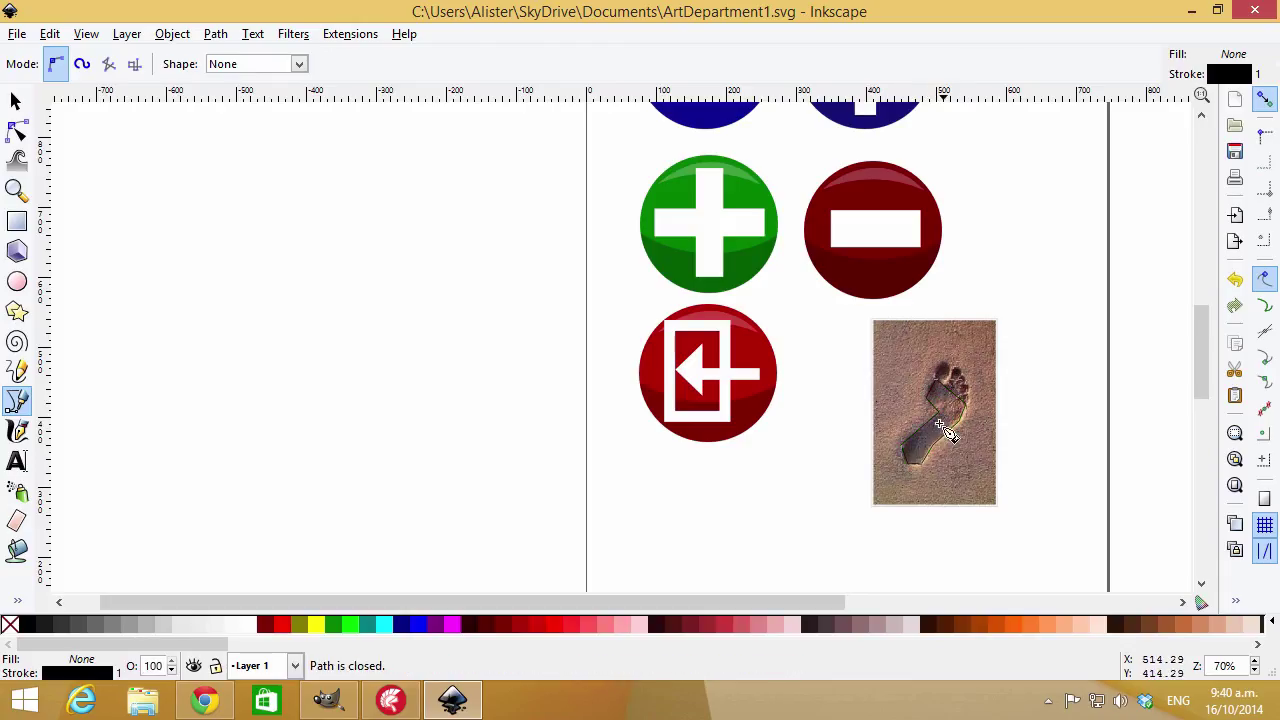
Bend the path's straight segments into curves around the heel, arch and ball so they follow the footprint
{"action": "scroll", "coordinate": [940, 430], "scroll_direction": "up", "scroll_amount": 3}
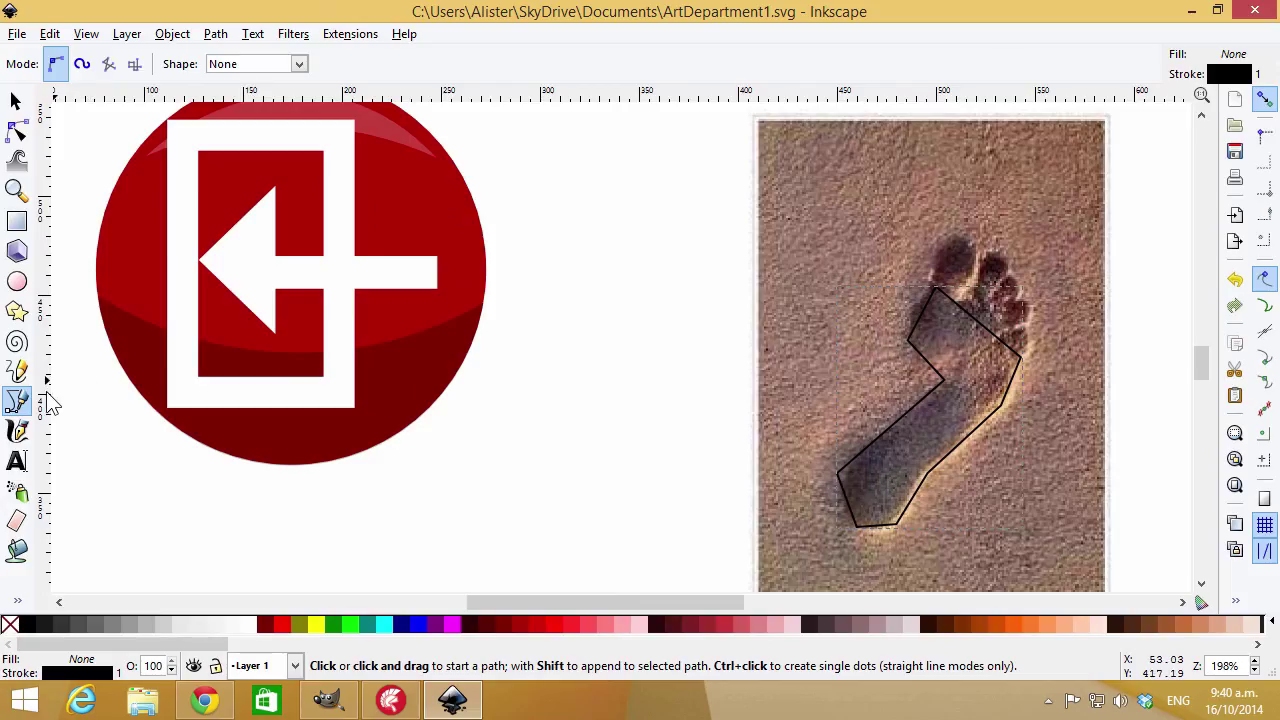
{"action": "left_click", "coordinate": [16, 130]}
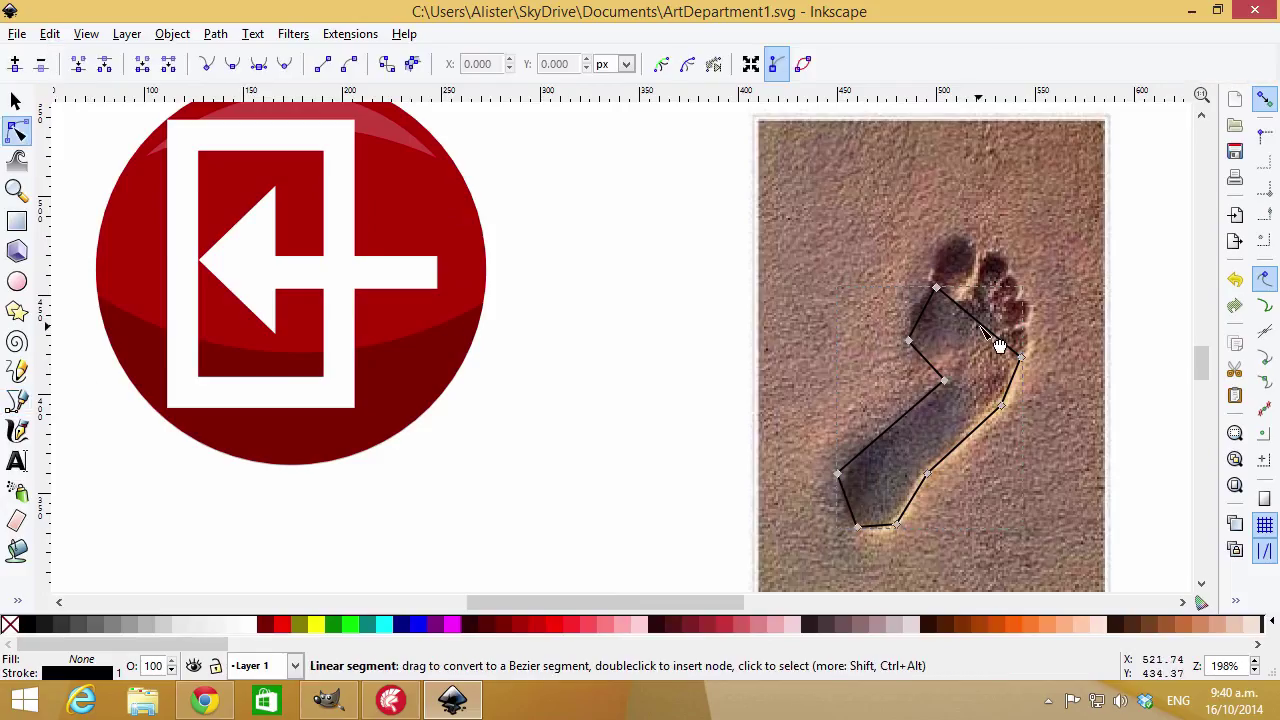
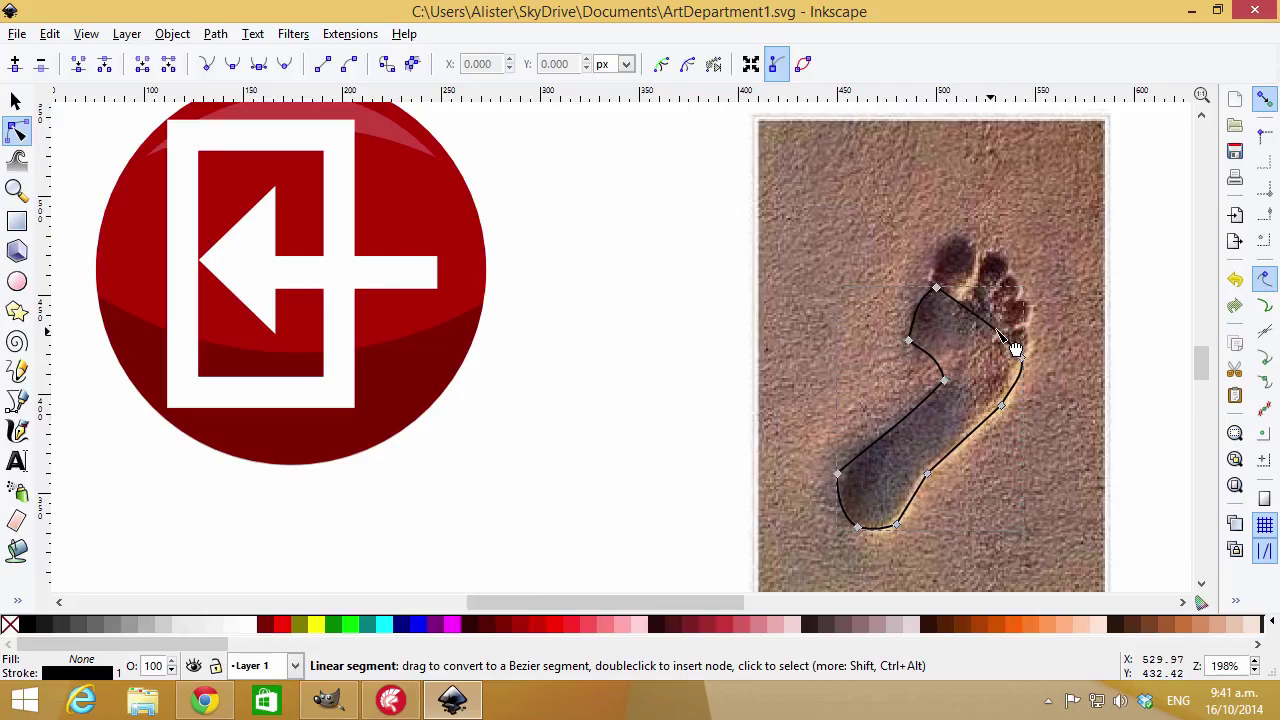
{"action": "left_click_drag", "start_coordinate": [999, 329], "coordinate": [1008, 322]}
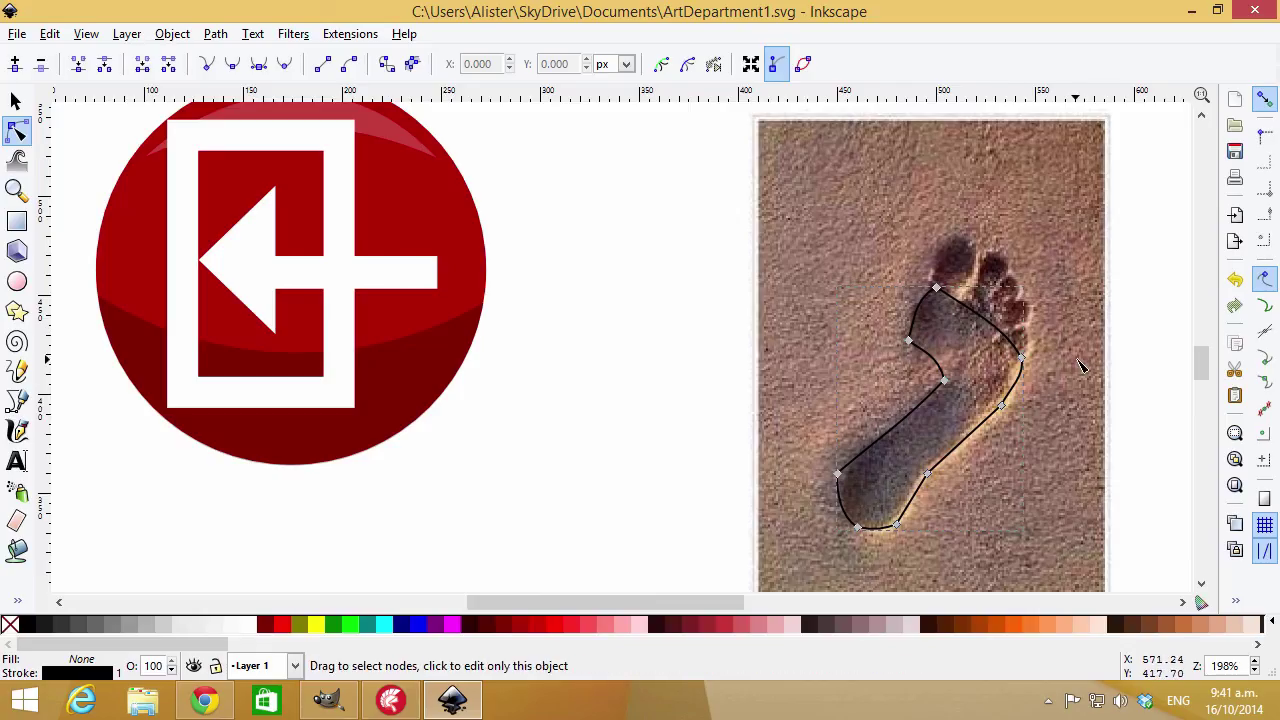
Draw five black ellipses over the toe prints, from a large big toe to a small little toe about 9 px wide
{"action": "left_click", "coordinate": [16, 281]}
{"action": "mouse_move", "coordinate": [948, 250]}
{"action": "left_mouse_down"}
{"action": "mouse_move", "coordinate": [978, 290]}
{"action": "mouse_move", "coordinate": [987, 265]}
{"action": "mouse_move", "coordinate": [985, 285]}
{"action": "mouse_move", "coordinate": [998, 278]}
{"action": "mouse_move", "coordinate": [1041, 357]}
{"action": "left_mouse_up"}
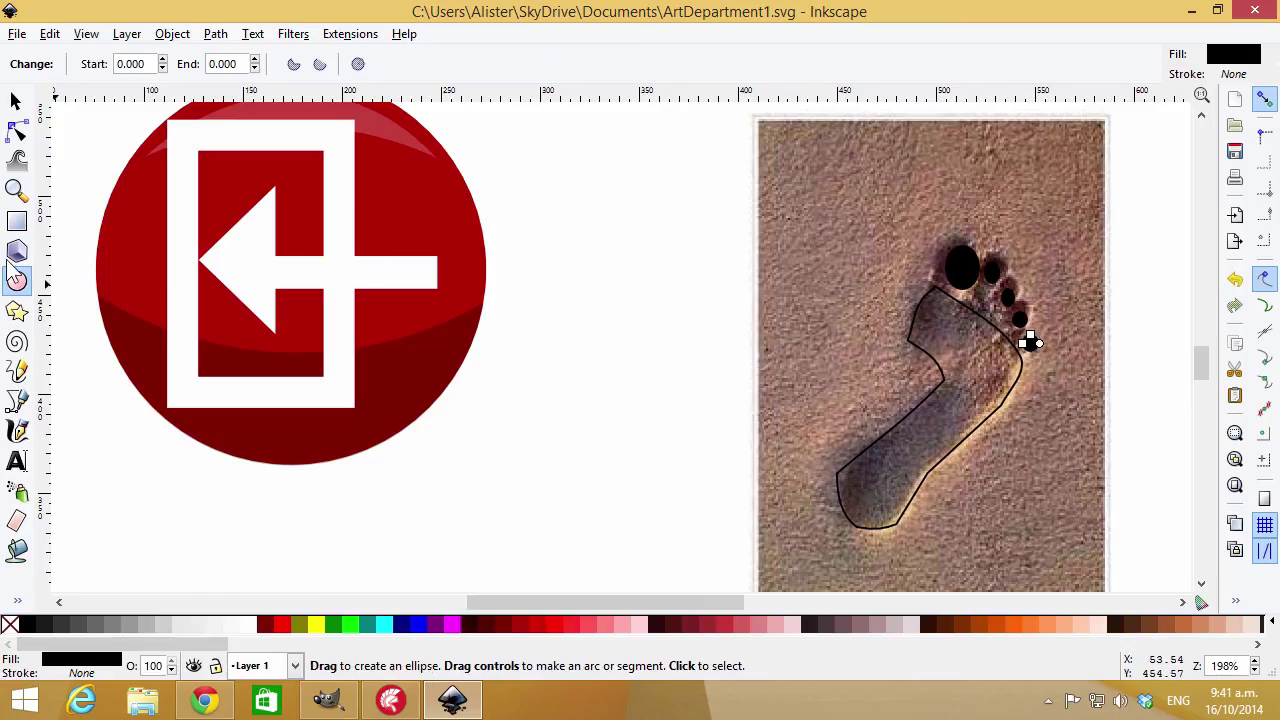
Reposition and resize the toe ellipses along the front of the foot, making the big toe about 19 by 27 px
{"action": "left_click", "coordinate": [16, 101]}
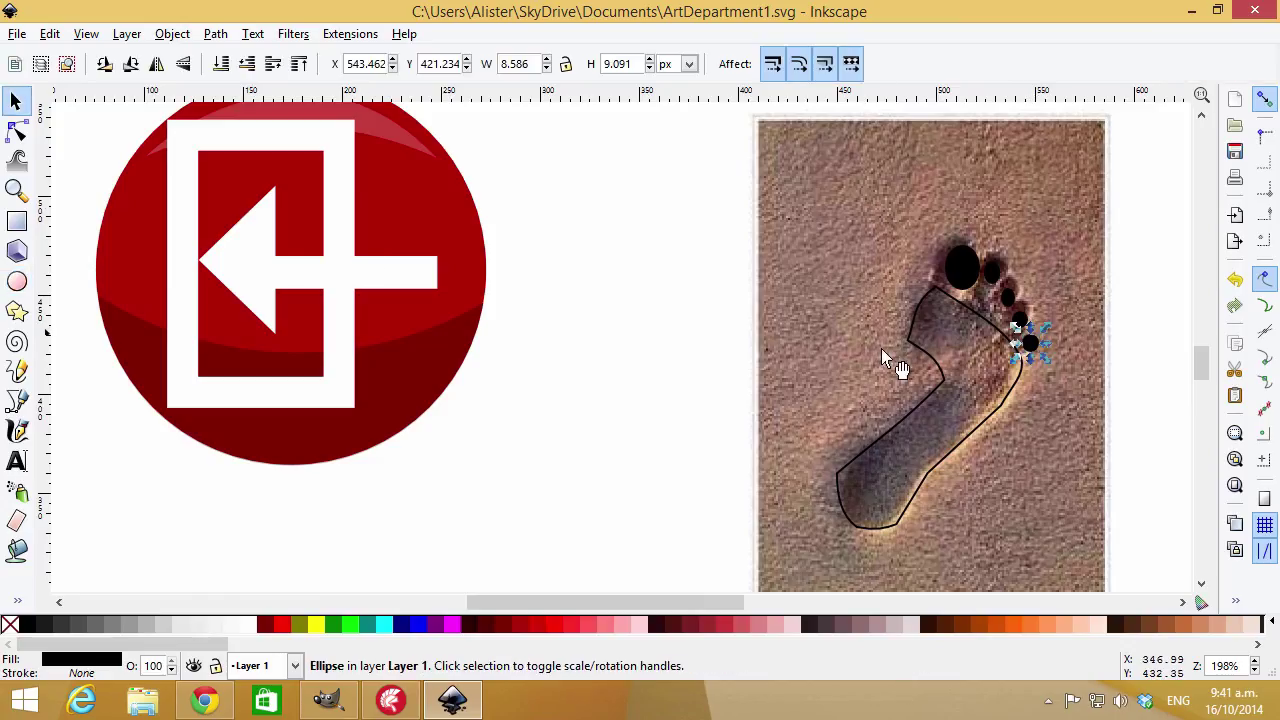
{"action": "left_click_drag", "start_coordinate": [951, 271], "coordinate": [1037, 278]}
{"action": "left_click", "coordinate": [990, 270]}
{"action": "left_click", "coordinate": [1005, 296]}
{"action": "left_click", "coordinate": [958, 265]}
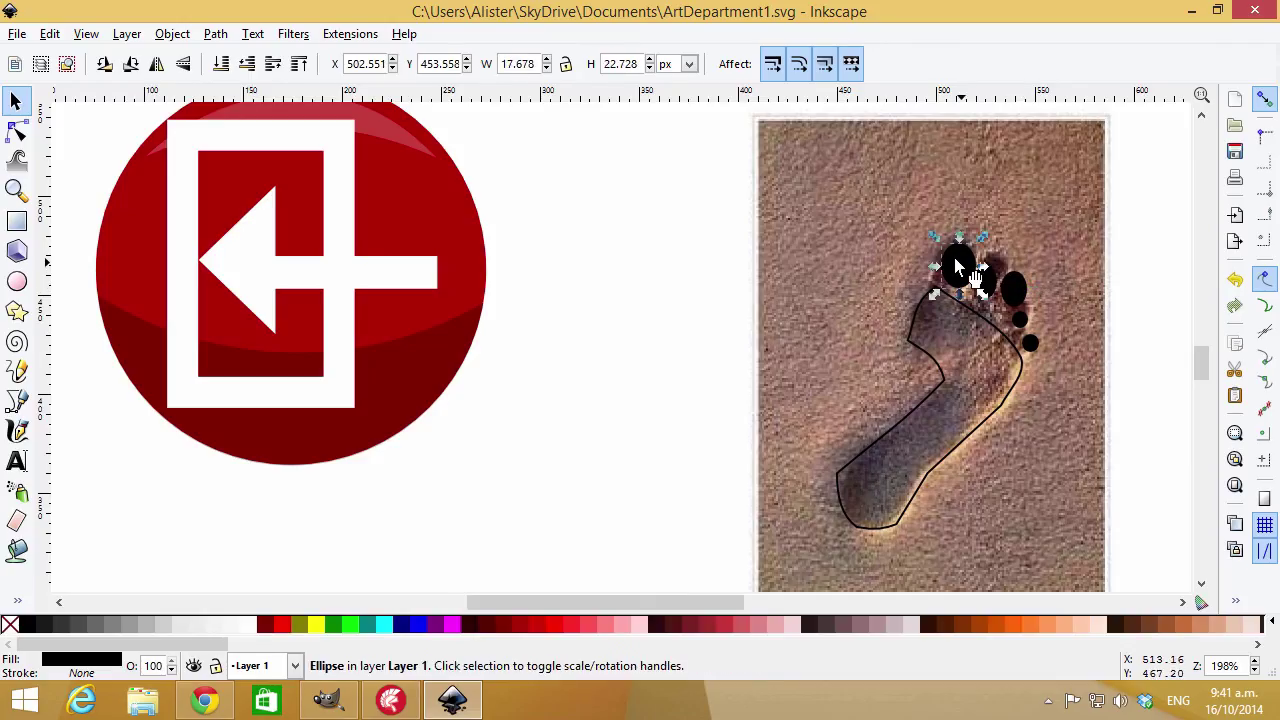
{"action": "mouse_move", "coordinate": [932, 242]}
{"action": "left_mouse_down"}
{"action": "mouse_move", "coordinate": [927, 227]}
{"action": "mouse_move", "coordinate": [940, 238]}
{"action": "left_mouse_up"}
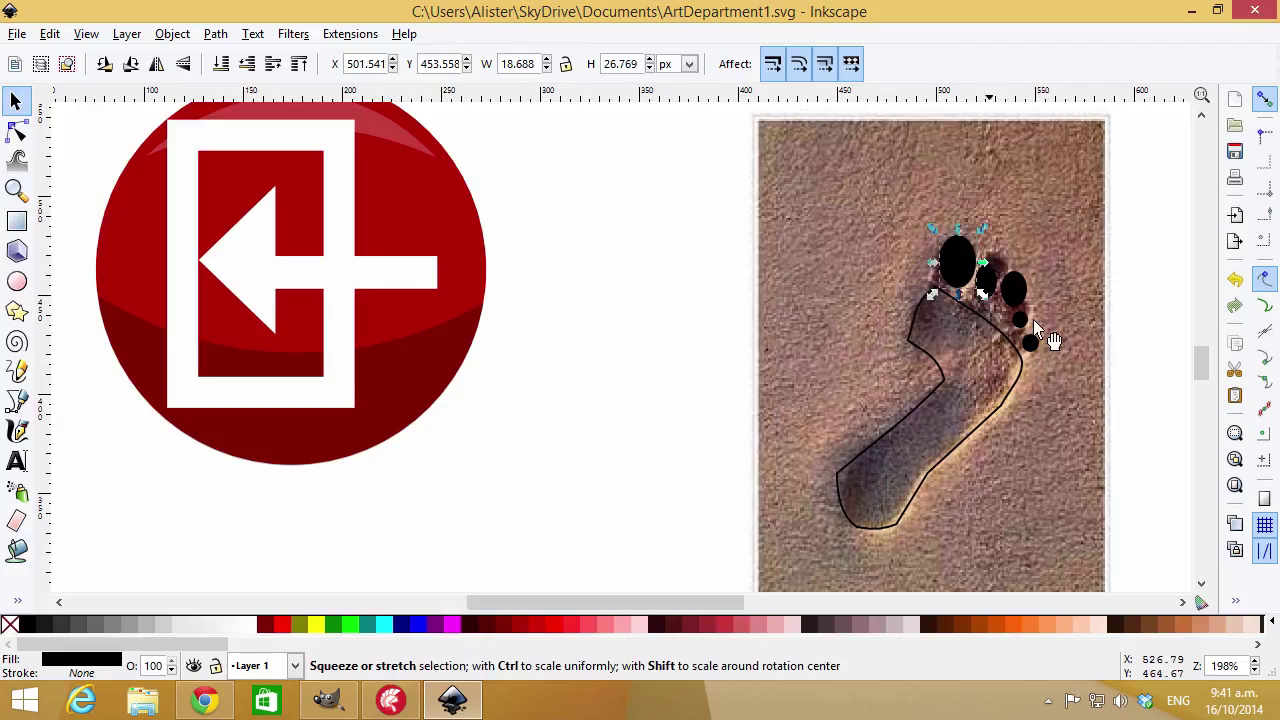
{"action": "left_click", "coordinate": [1026, 318]}
{"action": "left_click_drag", "start_coordinate": [1038, 332], "coordinate": [1054, 352]}
{"action": "key", "text": "ctrl+z"}
{"action": "left_click", "coordinate": [1033, 348]}
Delete the footprint reference photo from behind the traced sole and toe ellipses
{"action": "left_click_drag", "start_coordinate": [916, 201], "coordinate": [1013, 309]}
{"action": "key", "text": "ctrl+z"}
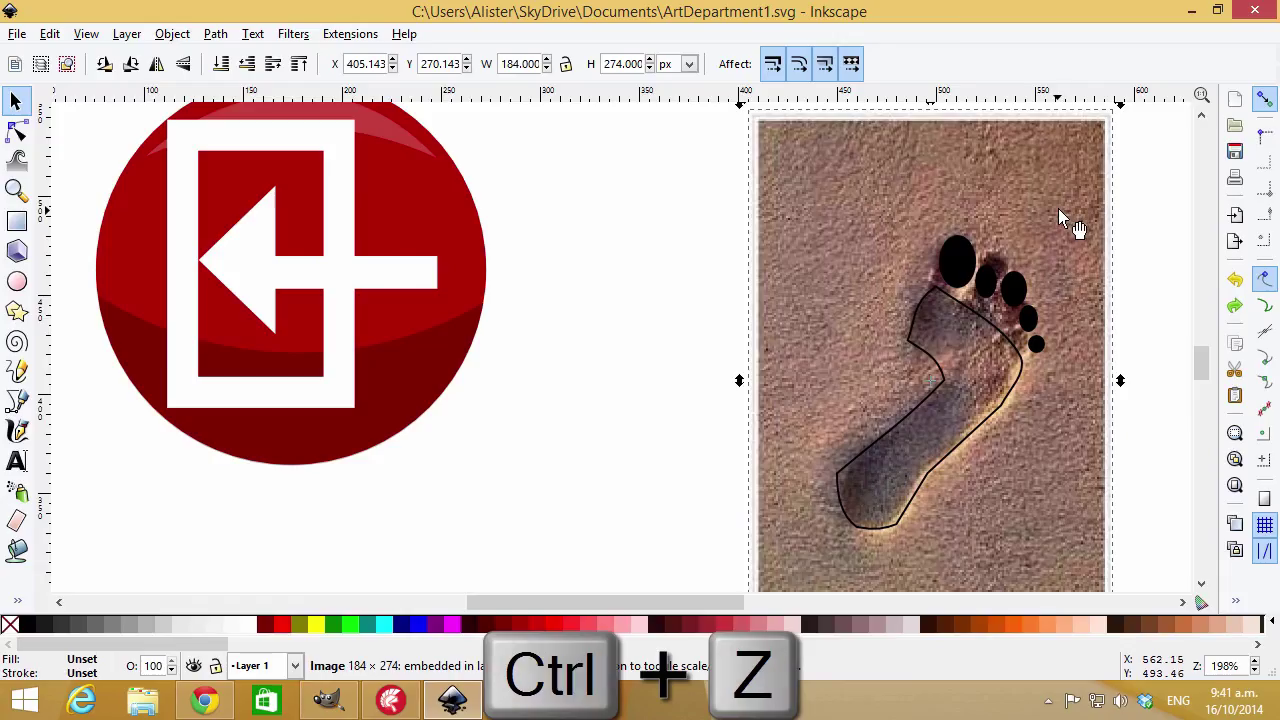
{"action": "key", "text": "ctrl+z"}
Rotate all five toe ellipses together slightly clockwise so they lean along the foot's direction
{"action": "left_click_drag", "start_coordinate": [905, 197], "coordinate": [1106, 380]}
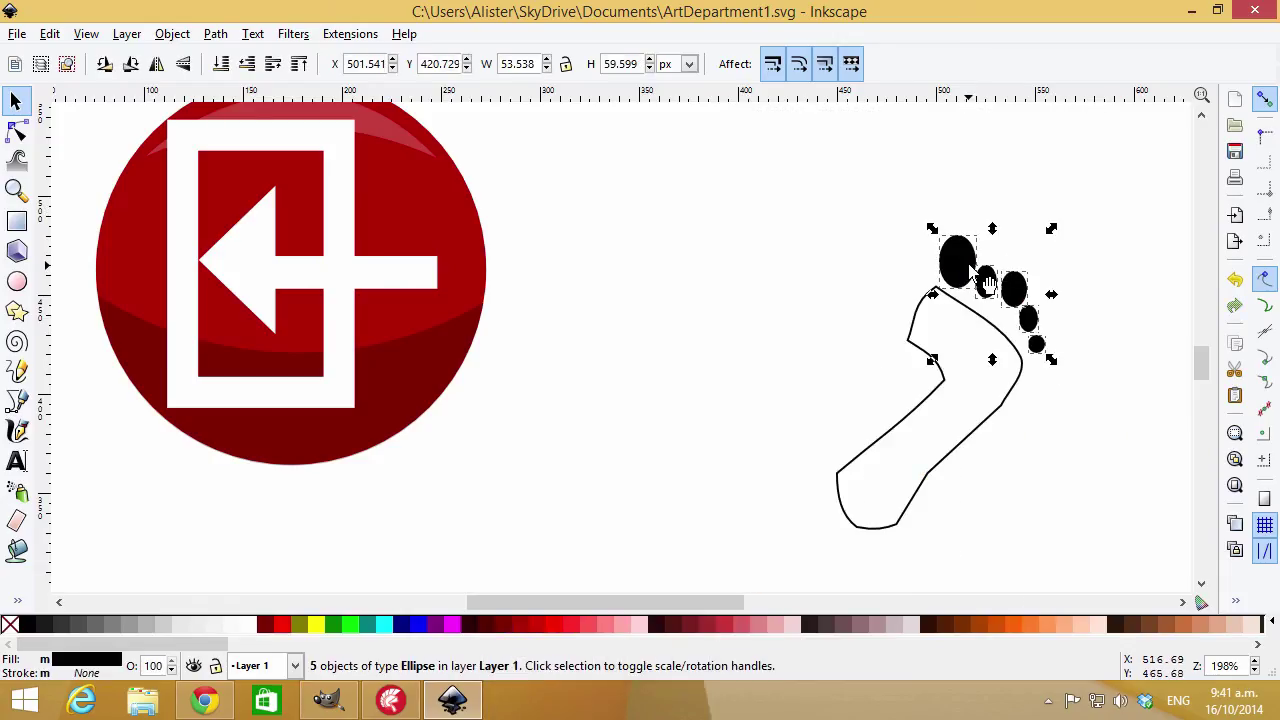
{"action": "left_click", "coordinate": [987, 283]}
{"action": "left_click_drag", "start_coordinate": [1052, 230], "coordinate": [1071, 257]}
{"action": "left_click", "coordinate": [1094, 334]}
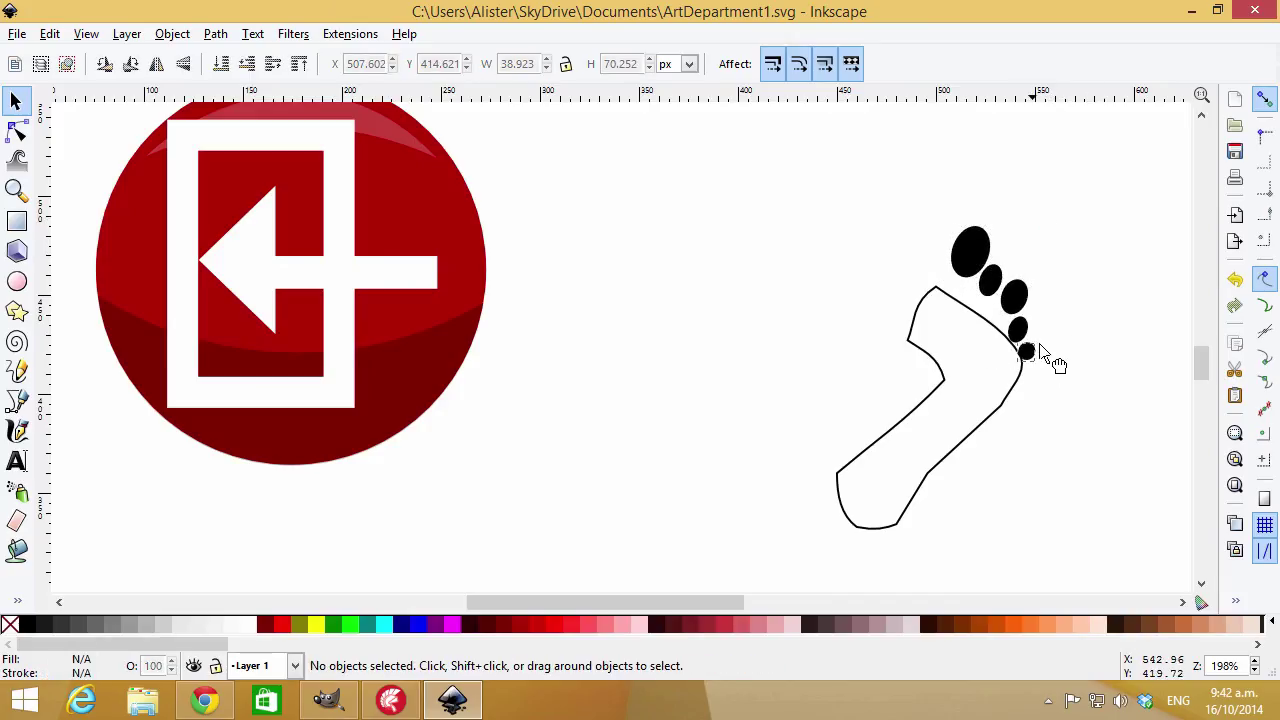
Move the individual toe ellipses so they form an evenly spaced row just off the front edge of the sole
{"action": "left_click_drag", "start_coordinate": [1030, 350], "coordinate": [1046, 337]}
{"action": "left_click", "coordinate": [990, 282]}
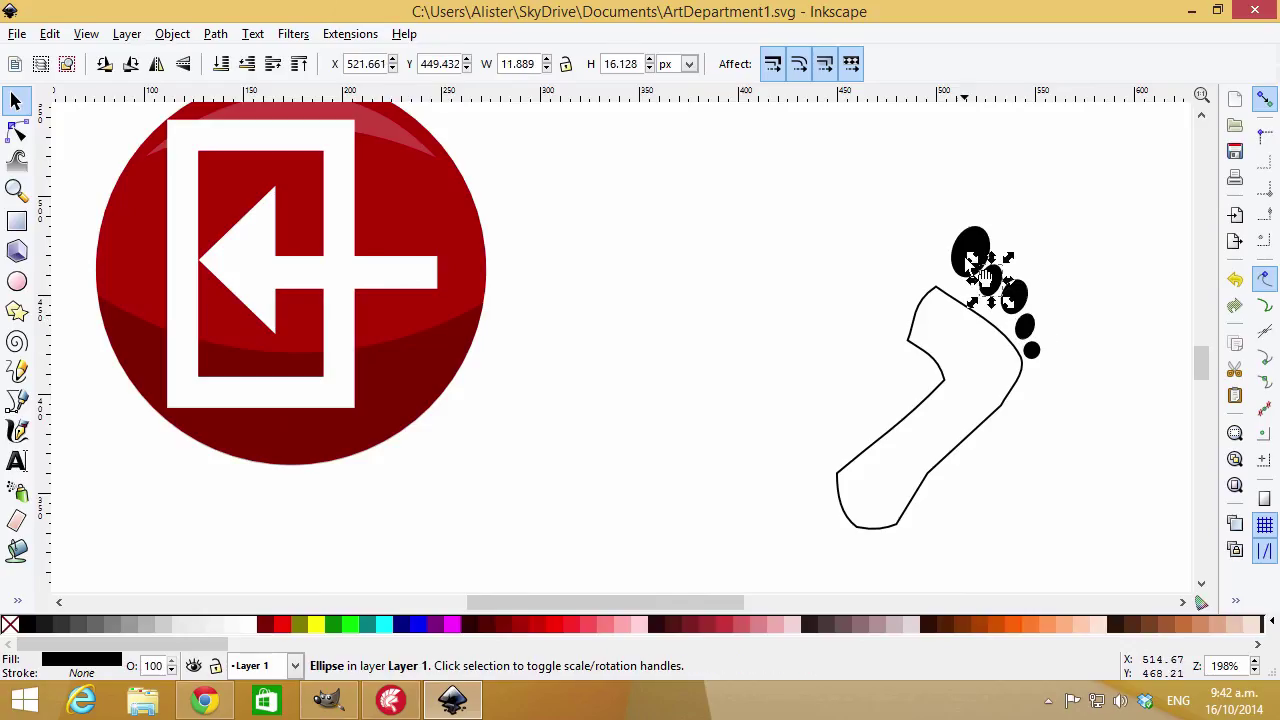
{"action": "left_click_drag", "start_coordinate": [968, 252], "coordinate": [958, 260]}
{"action": "mouse_move", "coordinate": [1020, 308]}
{"action": "left_mouse_down"}
{"action": "mouse_move", "coordinate": [976, 301]}
{"action": "mouse_move", "coordinate": [1020, 324]}
{"action": "left_mouse_up"}
{"action": "key", "text": "ctrl+z"}
{"action": "key", "text": "ctrl+z"}
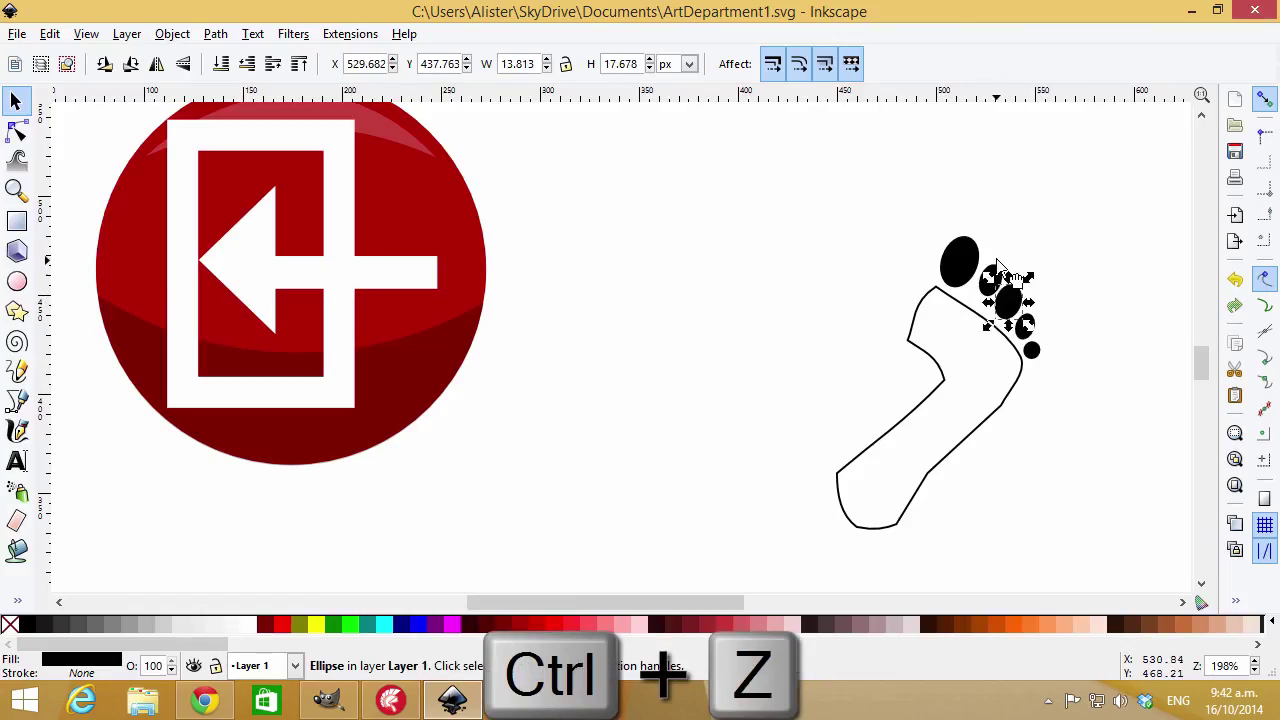
{"action": "left_click", "coordinate": [1002, 288]}
{"action": "left_click_drag", "start_coordinate": [1008, 298], "coordinate": [1006, 296]}
{"action": "left_click", "coordinate": [1053, 427]}
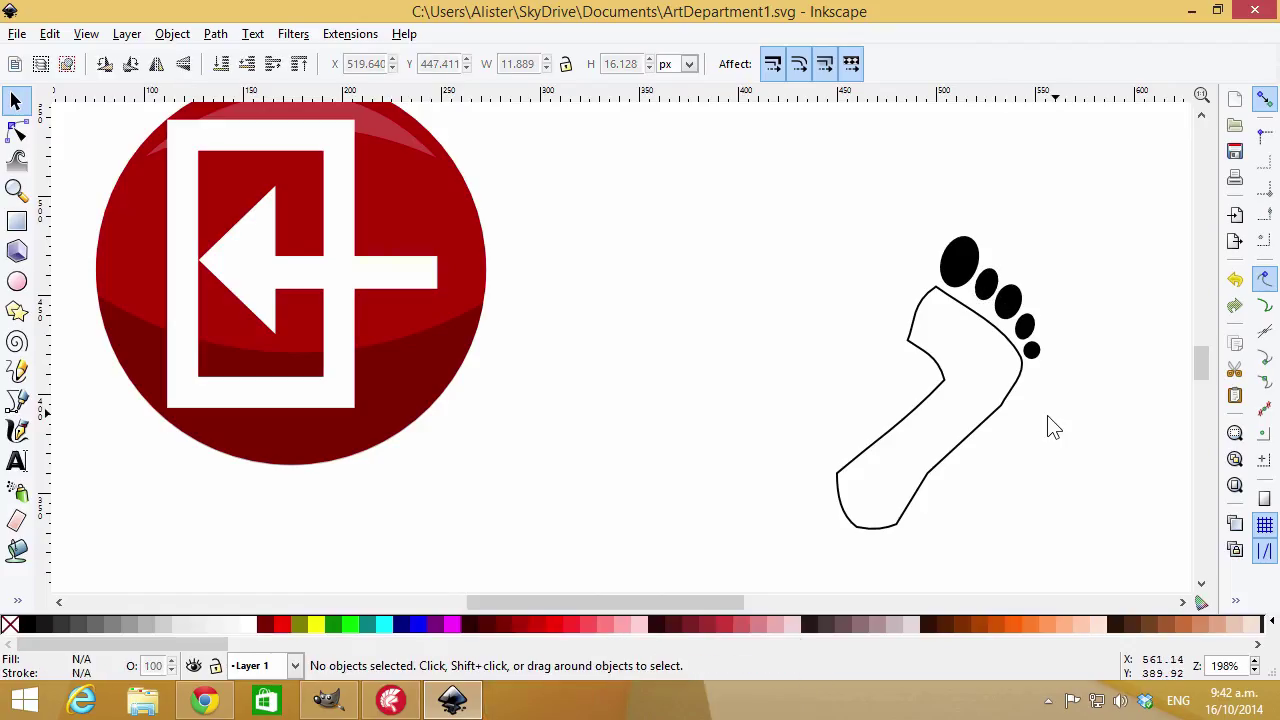
Fill the traced sole path with black to match the toes
{"action": "left_click", "coordinate": [1005, 401]}
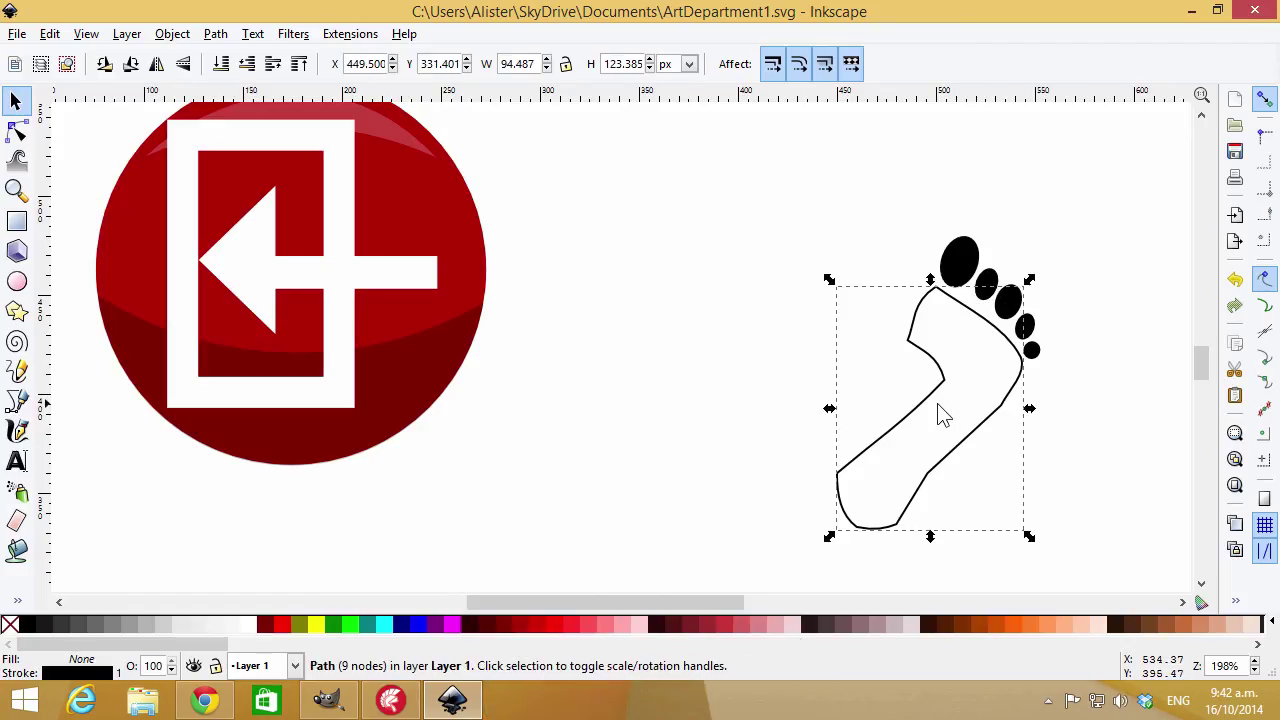
{"action": "left_click", "coordinate": [28, 625]}
{"action": "left_click", "coordinate": [725, 397]}
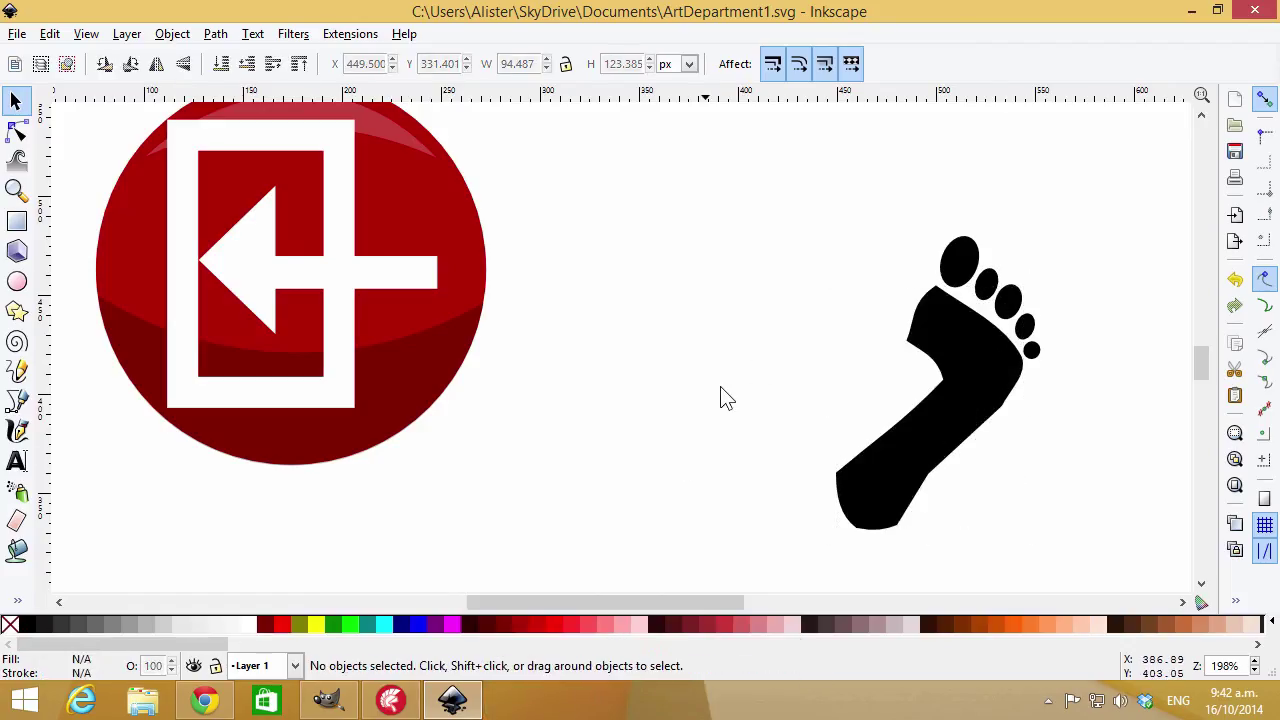
{"action": "left_click", "coordinate": [922, 350]}
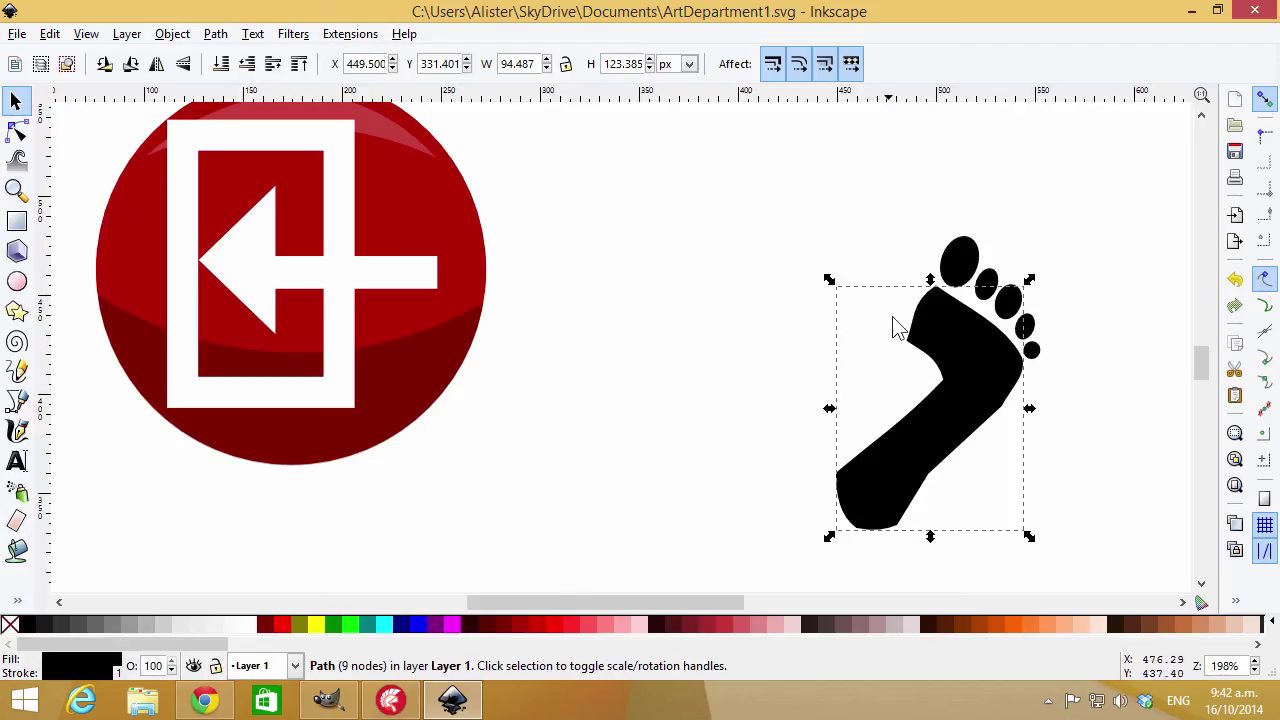
Round the corner node at the inner side of the ball of the foot by reshaping both of its curve handles
{"action": "left_click", "coordinate": [897, 340]}
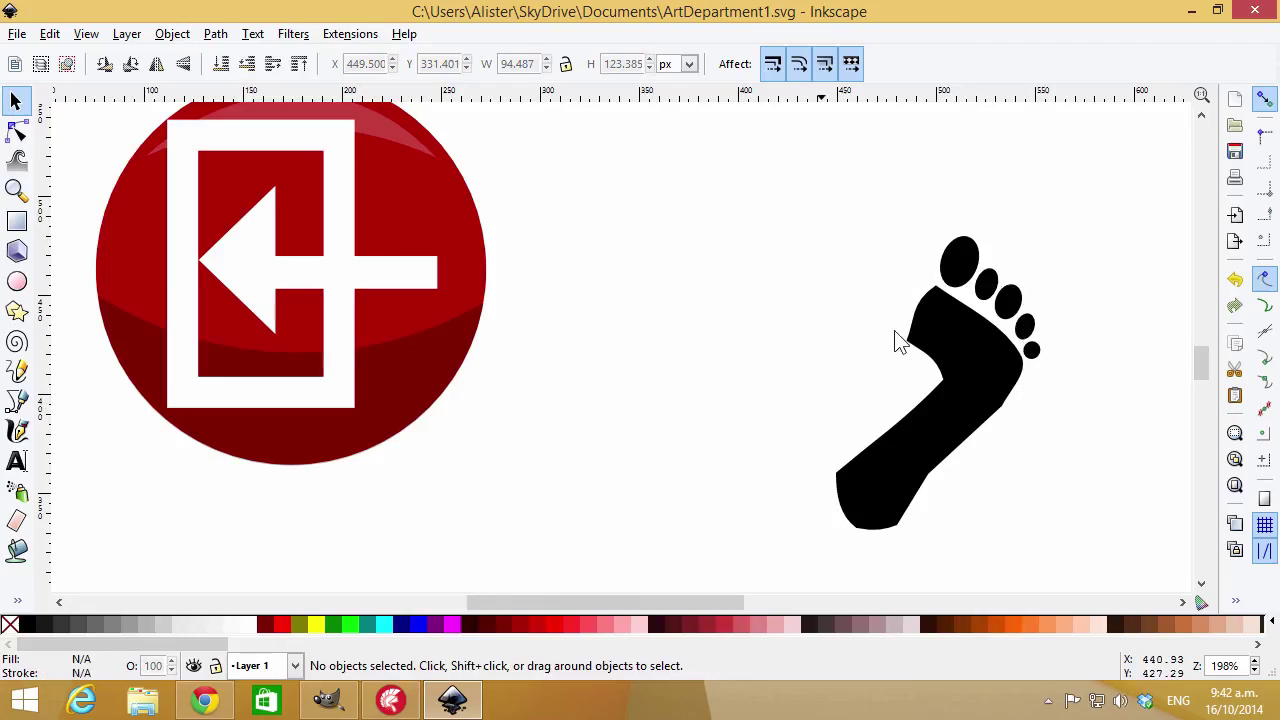
{"action": "left_click", "coordinate": [915, 350]}
{"action": "scroll", "coordinate": [918, 358], "scroll_direction": "up", "scroll_amount": 3, "text": "ctrl"}
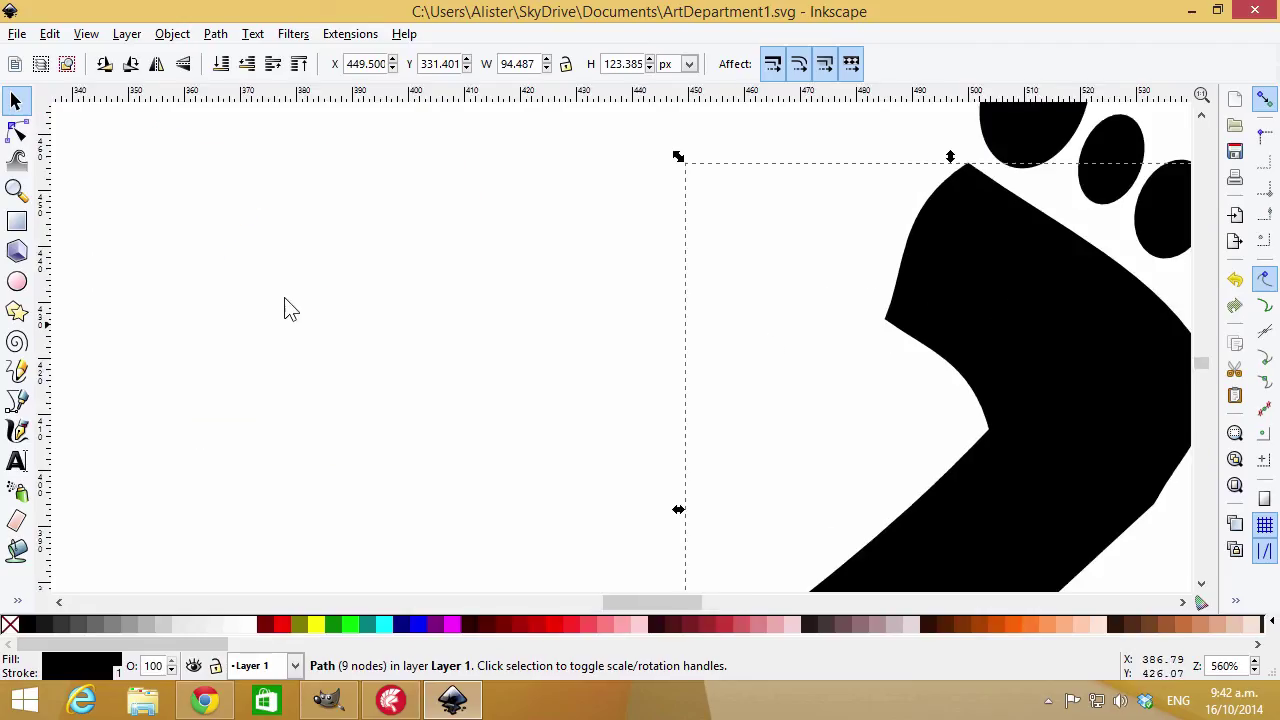
{"action": "left_click", "coordinate": [16, 130]}
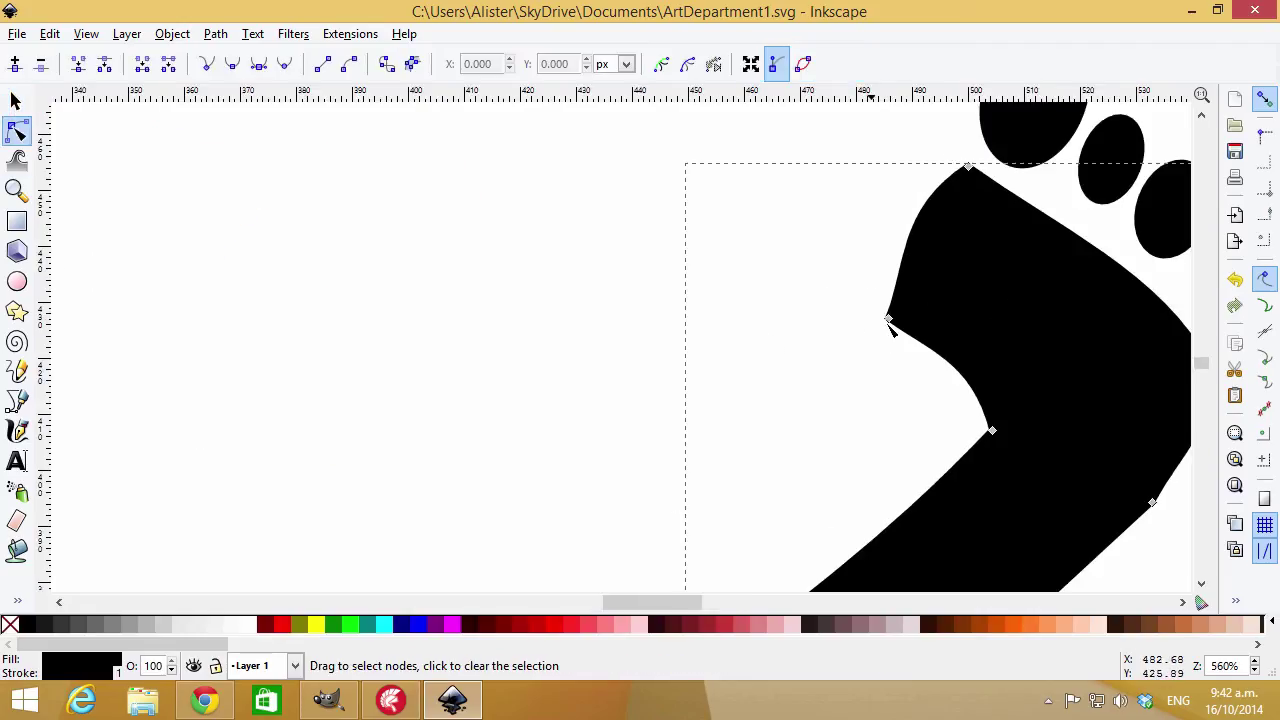
{"action": "left_click", "coordinate": [914, 343]}
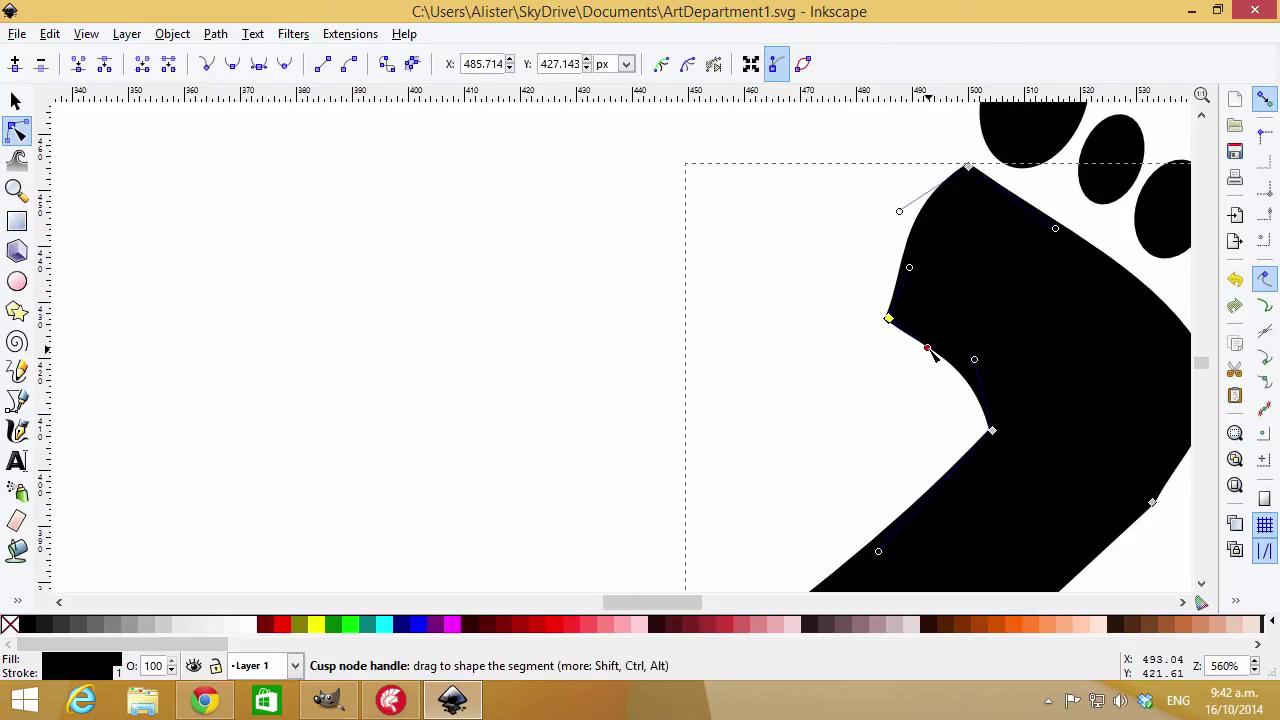
{"action": "left_click_drag", "start_coordinate": [930, 349], "coordinate": [922, 368]}
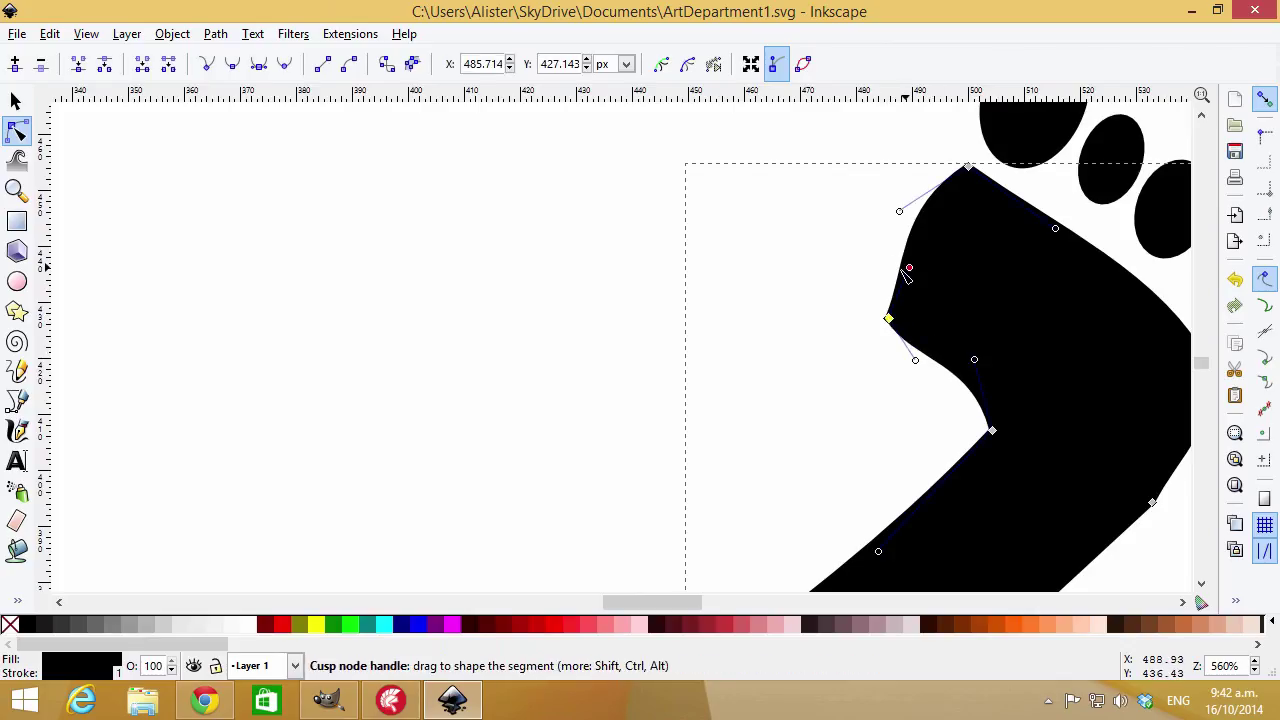
{"action": "left_click_drag", "start_coordinate": [909, 268], "coordinate": [881, 301]}
Smooth the sole's inner arch node by adjusting its two curve handles so the ball flows into the heel section
{"action": "left_click_drag", "start_coordinate": [974, 360], "coordinate": [1003, 393]}
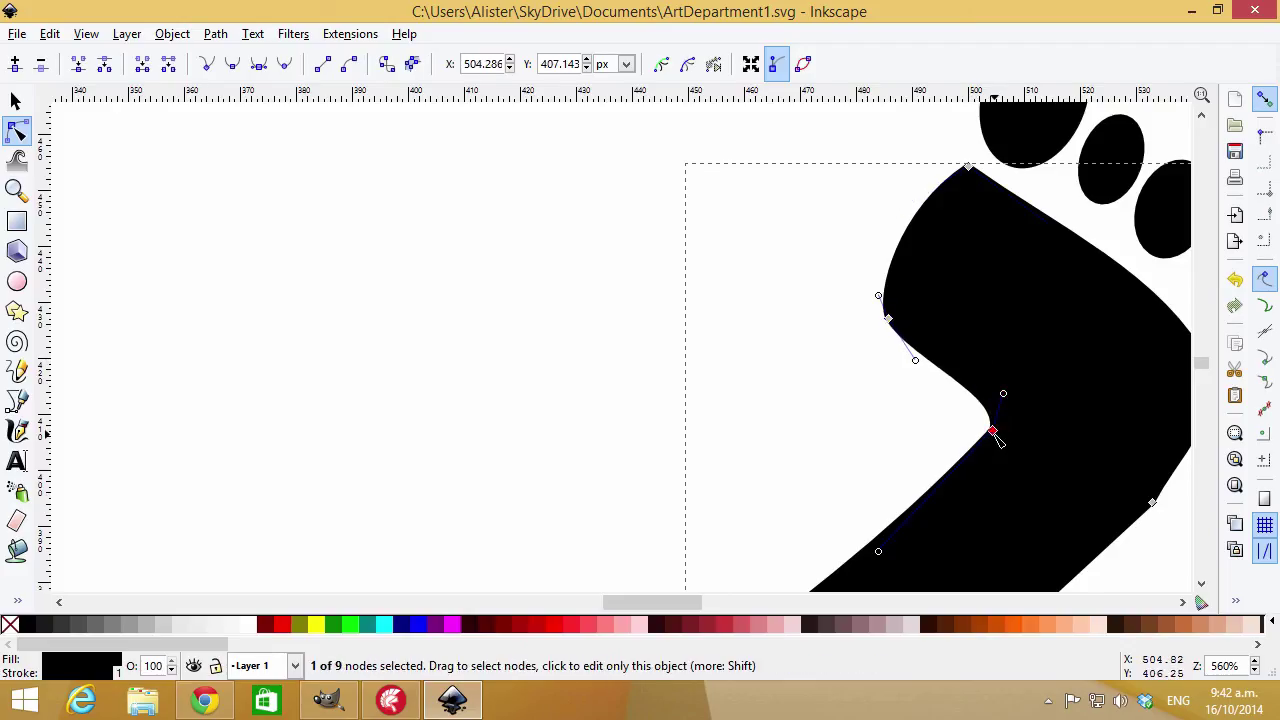
{"action": "left_click_drag", "start_coordinate": [879, 554], "coordinate": [946, 497]}
{"action": "key", "text": "ctrl+z"}
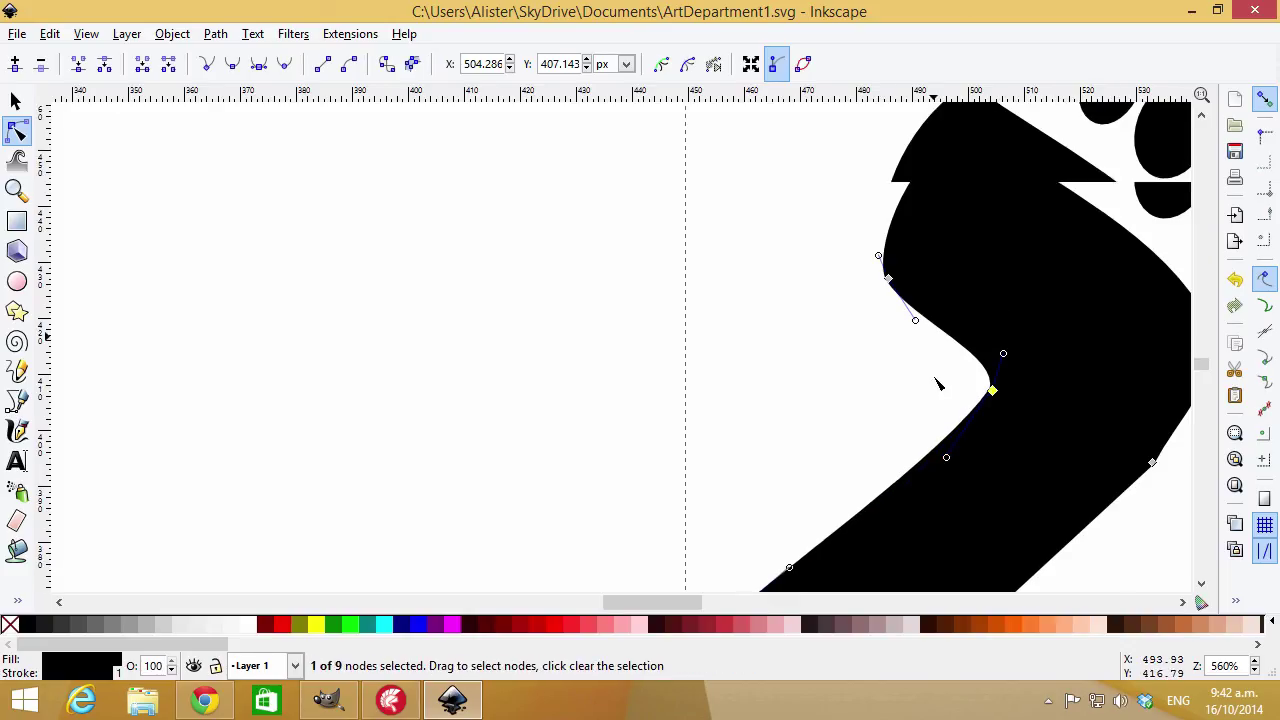
{"action": "key", "text": "ctrl+z"}
{"action": "key", "text": "ctrl+shift+z"}
{"action": "key", "text": "ctrl+shift+z"}
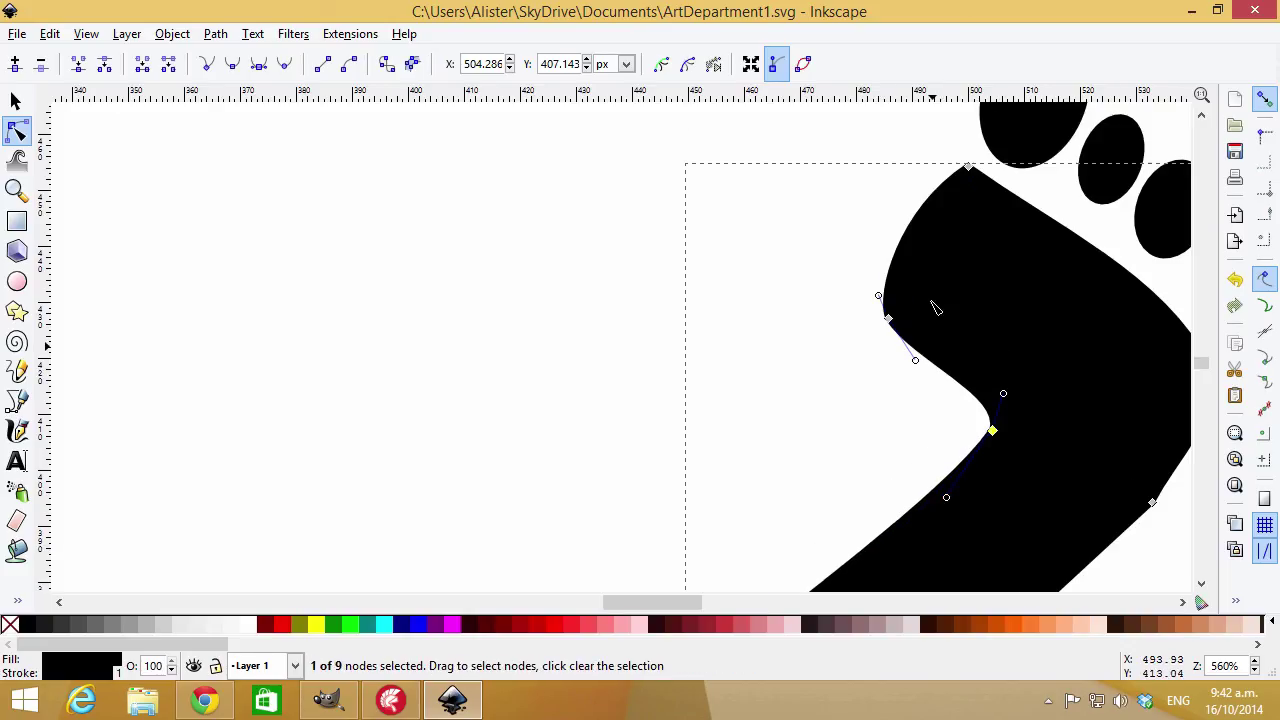
Bow the sole's front edge outward beneath the toes by adjusting the curve handle of the node below the big toe
{"action": "left_click", "coordinate": [968, 167]}
{"action": "left_click_drag", "start_coordinate": [1057, 229], "coordinate": [1062, 189]}
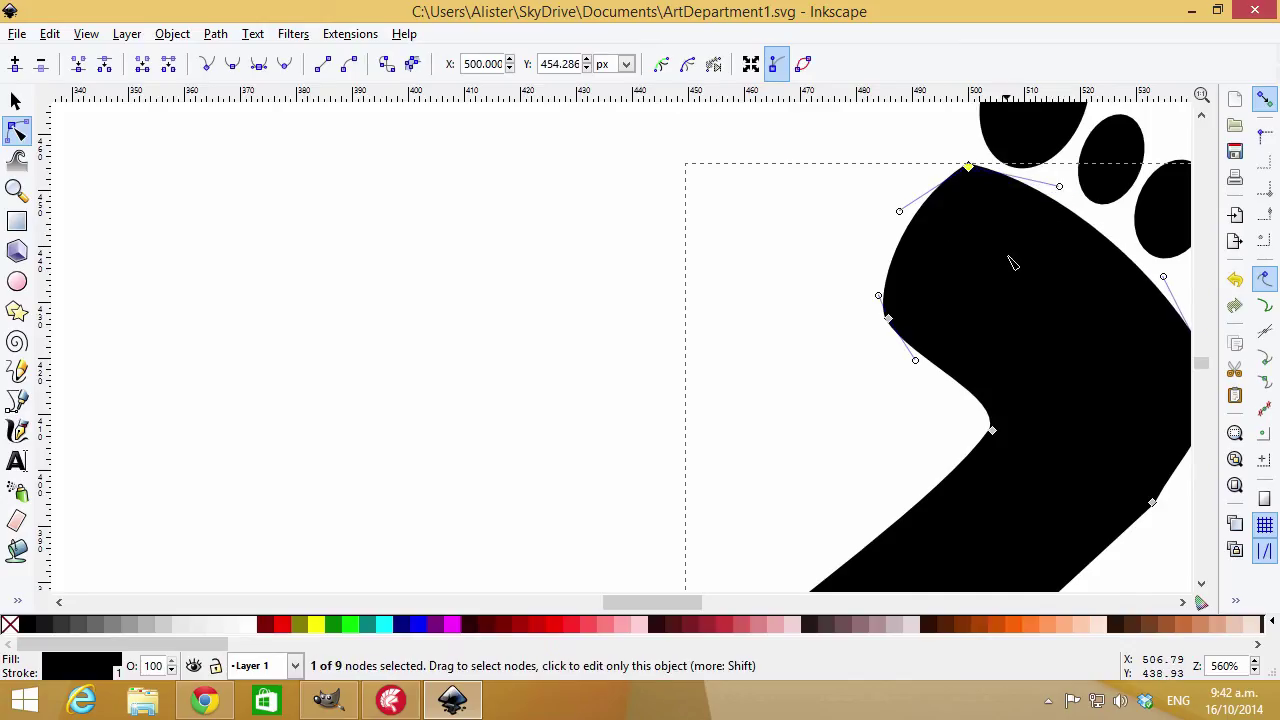
{"action": "scroll", "coordinate": [1009, 260], "scroll_direction": "down", "scroll_amount": 3}
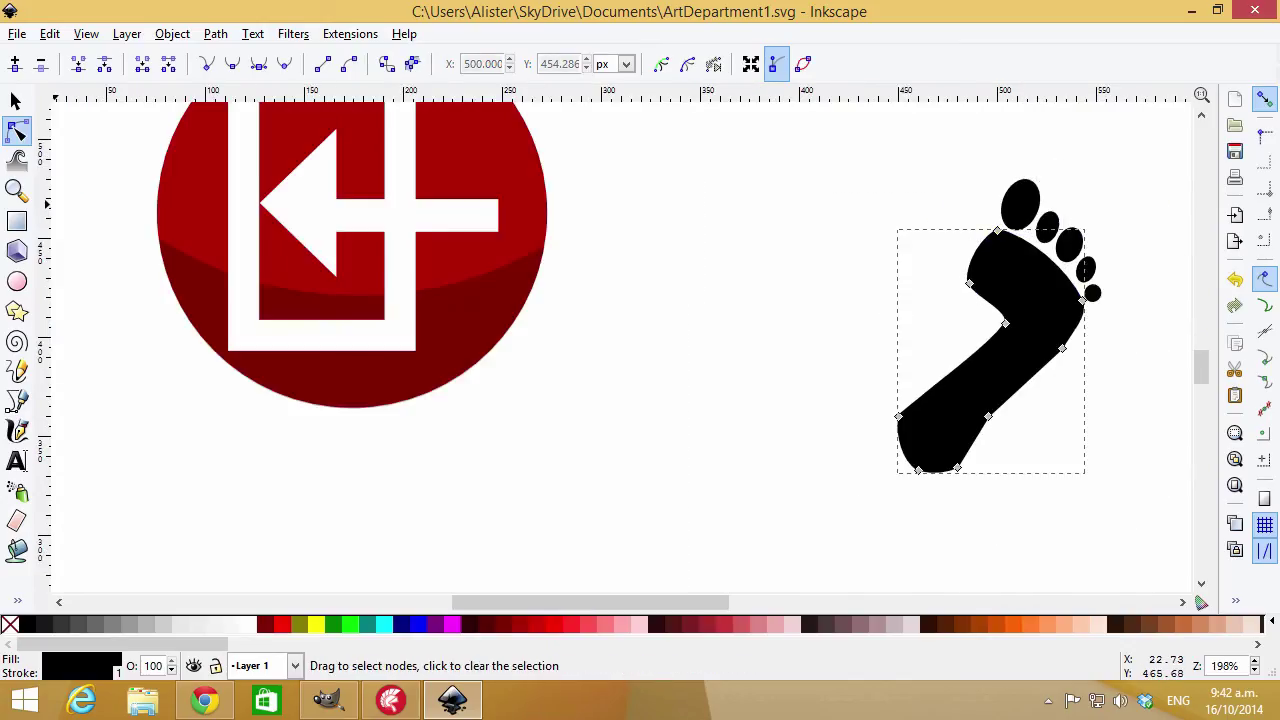
Group the sole path and all five toe ellipses into one footprint object
{"action": "left_click", "coordinate": [16, 101]}
{"action": "left_click", "coordinate": [831, 171]}
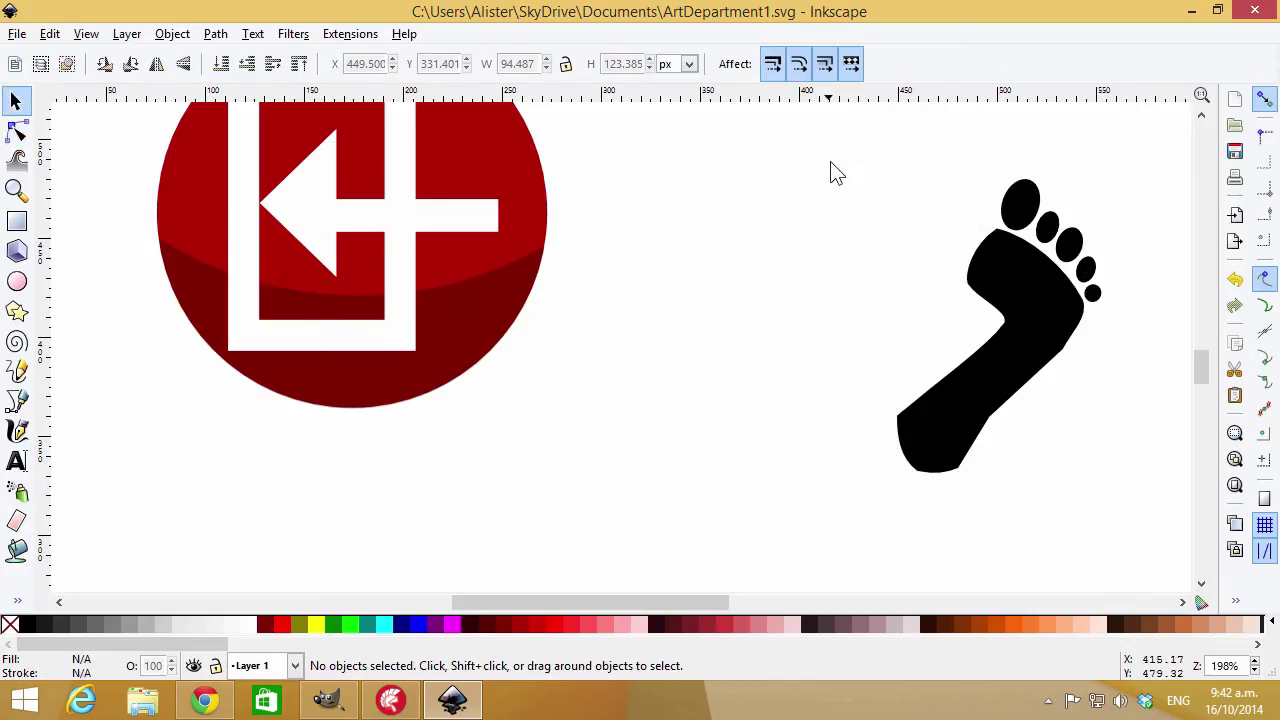
{"action": "left_click_drag", "start_coordinate": [799, 133], "coordinate": [1168, 556]}
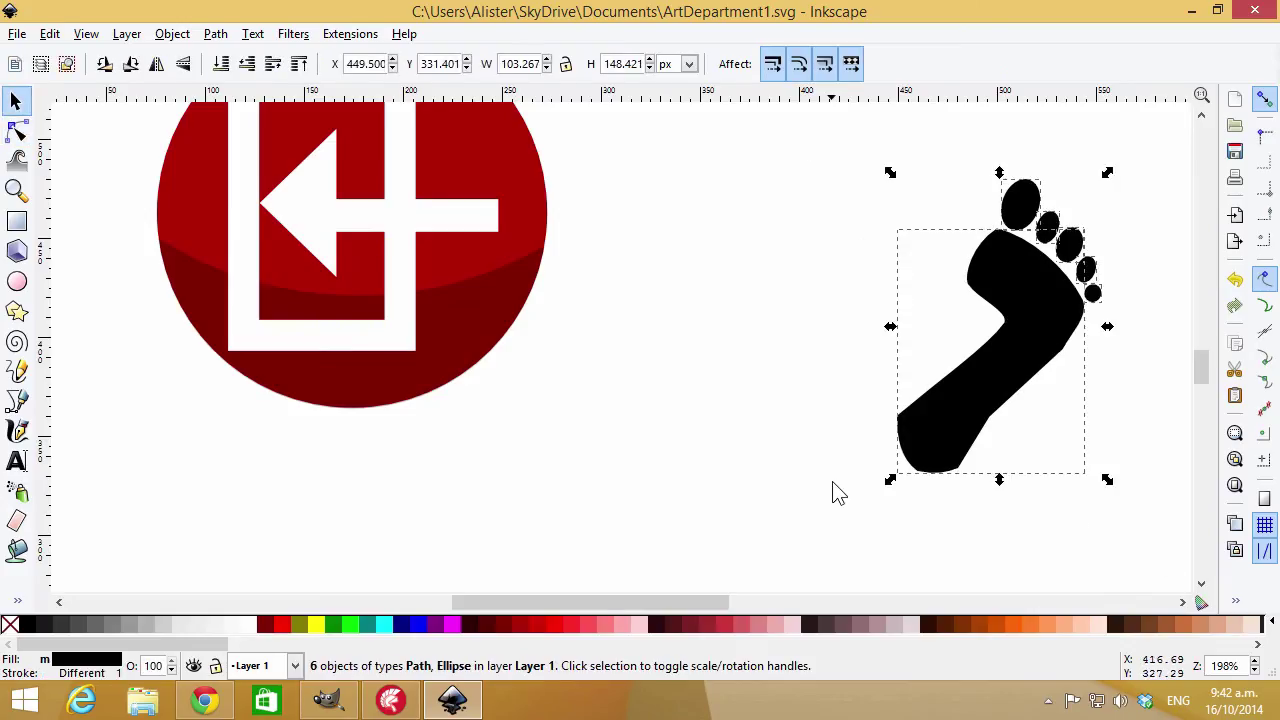
{"action": "key", "text": "ctrl+g"}
Duplicate the dark red glossy circle behind the minus icon and place the copy beneath that icon, beside the exit-arrow icon
{"action": "scroll", "coordinate": [786, 289], "scroll_direction": "down", "scroll_amount": 1}
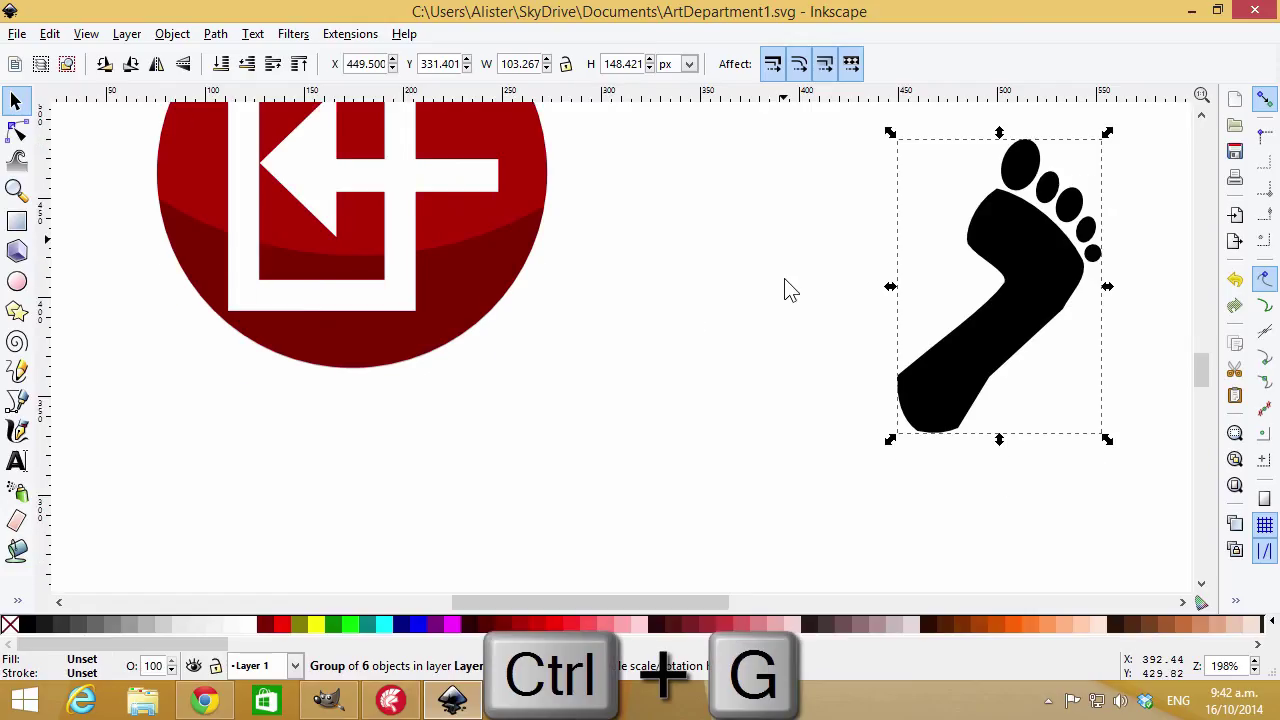
{"action": "scroll", "coordinate": [786, 289], "scroll_direction": "down", "scroll_amount": 3}
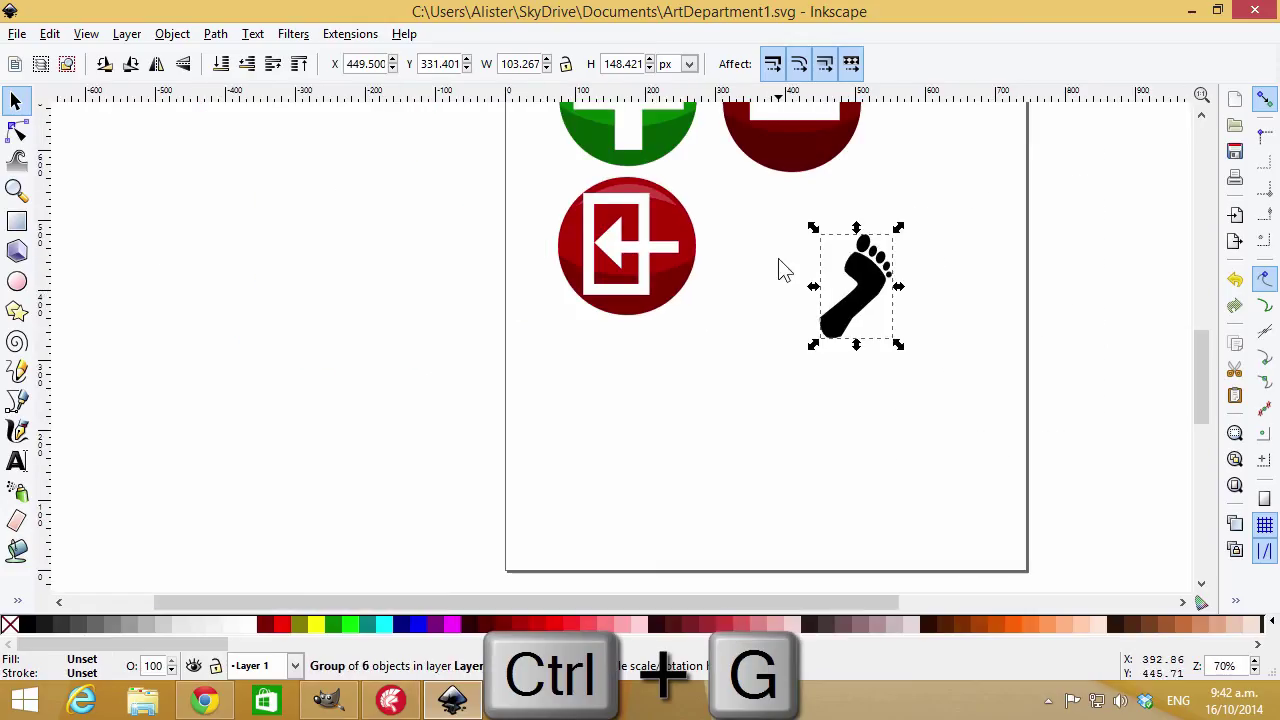
{"action": "left_click", "coordinate": [794, 212]}
{"action": "key", "text": "ctrl+d"}
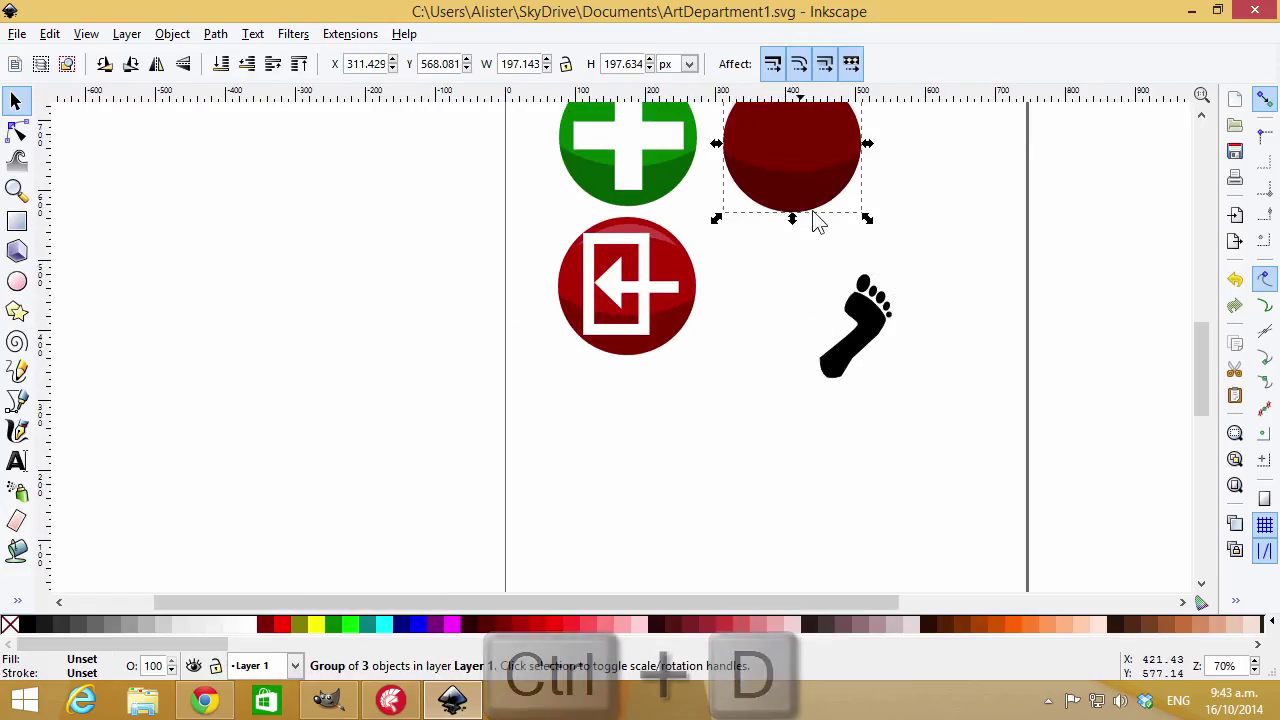
{"action": "left_click_drag", "start_coordinate": [794, 205], "coordinate": [800, 357]}
{"action": "left_click_drag", "start_coordinate": [800, 358], "coordinate": [800, 358]}
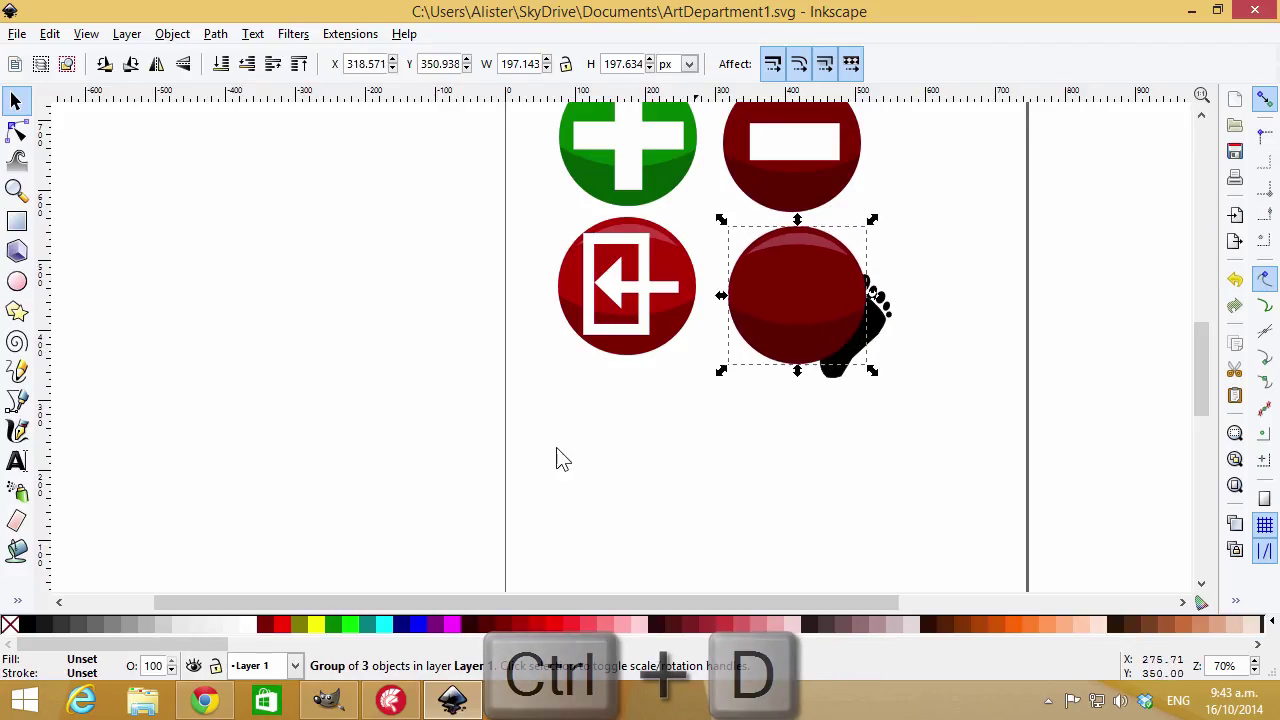
{"action": "left_click", "coordinate": [378, 626]}
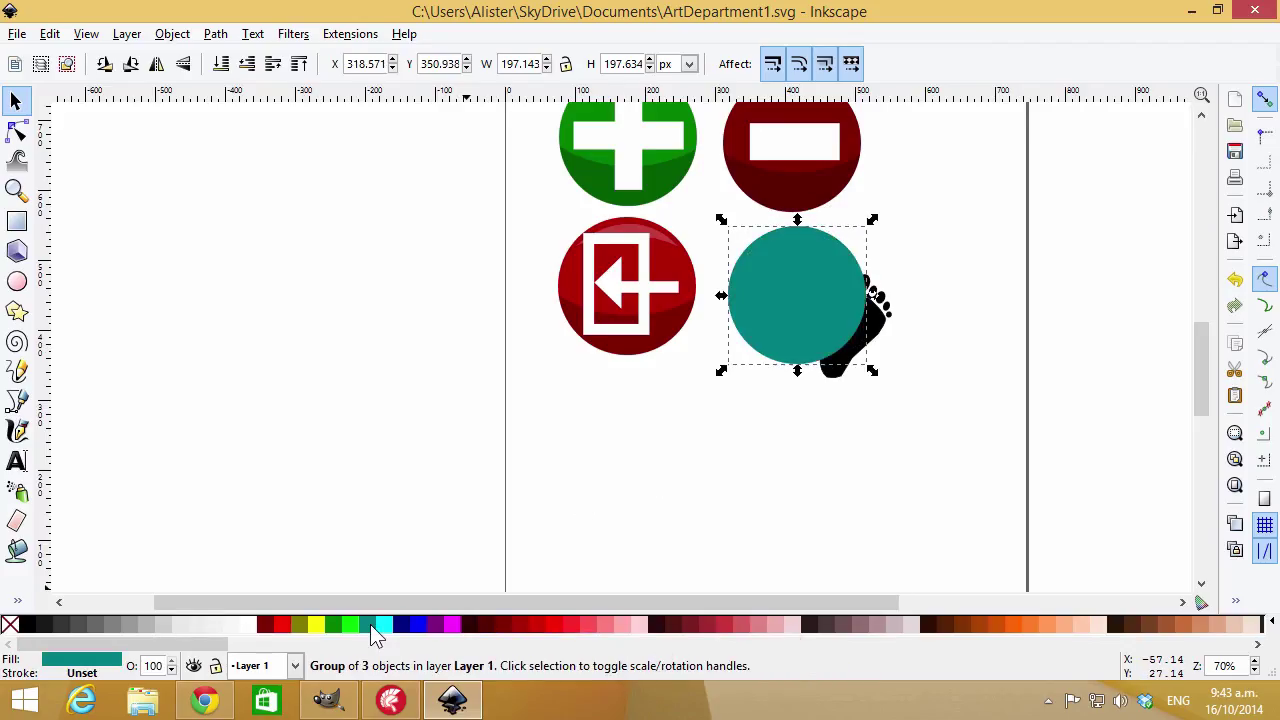
{"action": "key", "text": "ctrl+z"}
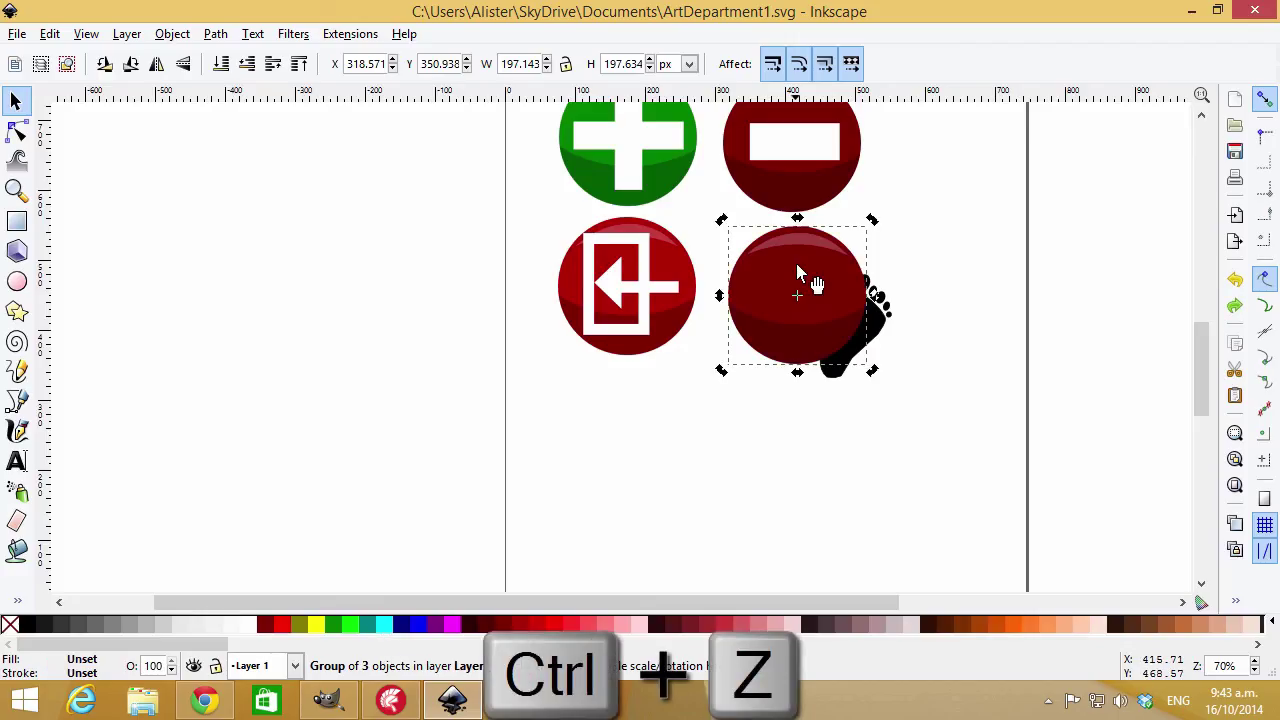
Recolour the main ellipse inside the dark red circle group overlapping the footprint with a teal fill
{"action": "double_click", "coordinate": [800, 300]}
{"action": "left_click", "coordinate": [805, 276]}
{"action": "double_click", "coordinate": [780, 272]}
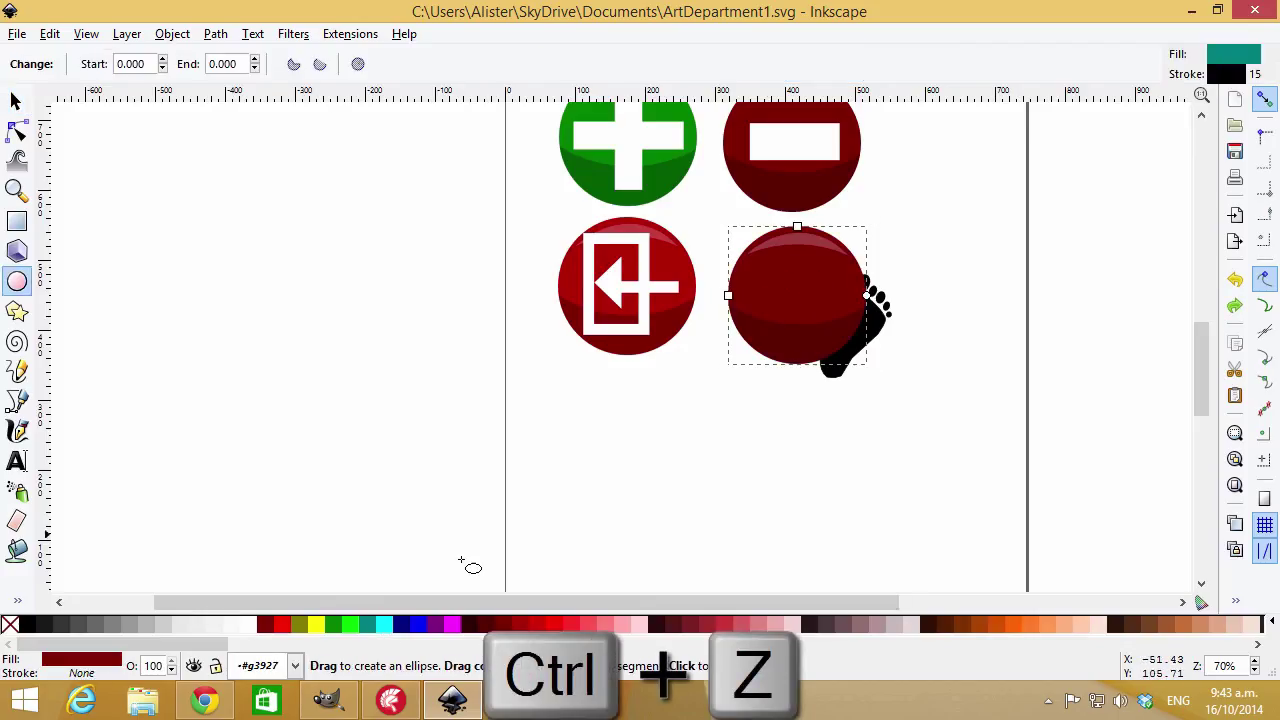
{"action": "left_click", "coordinate": [378, 626]}
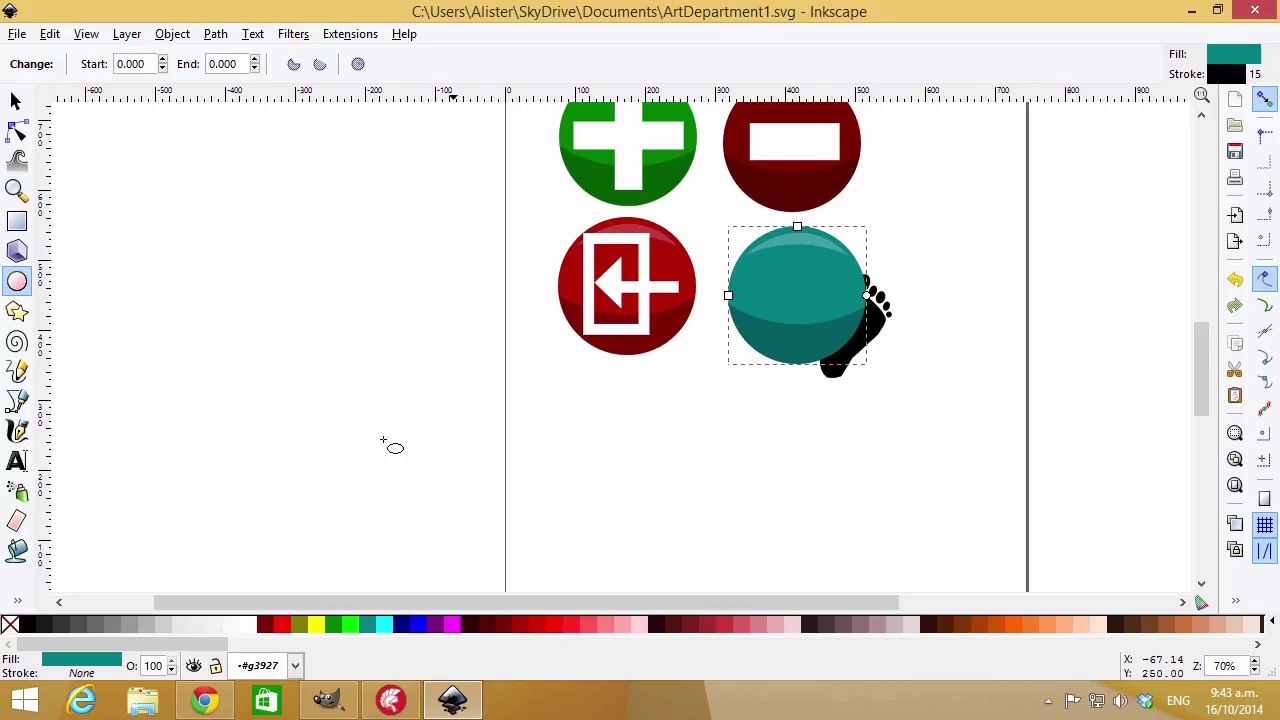
{"action": "left_click", "coordinate": [16, 101]}
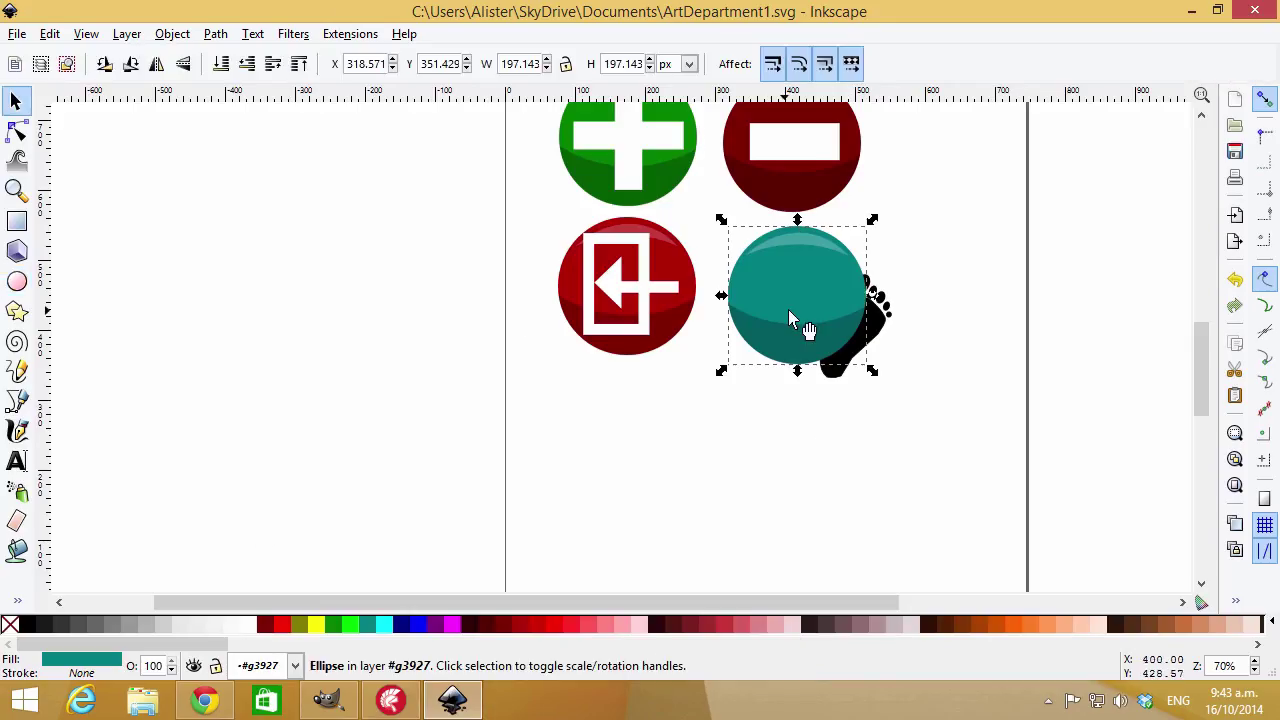
Move the footprint group onto the teal circle and raise it to the front
{"action": "left_click", "coordinate": [888, 345]}
{"action": "left_click", "coordinate": [890, 336]}
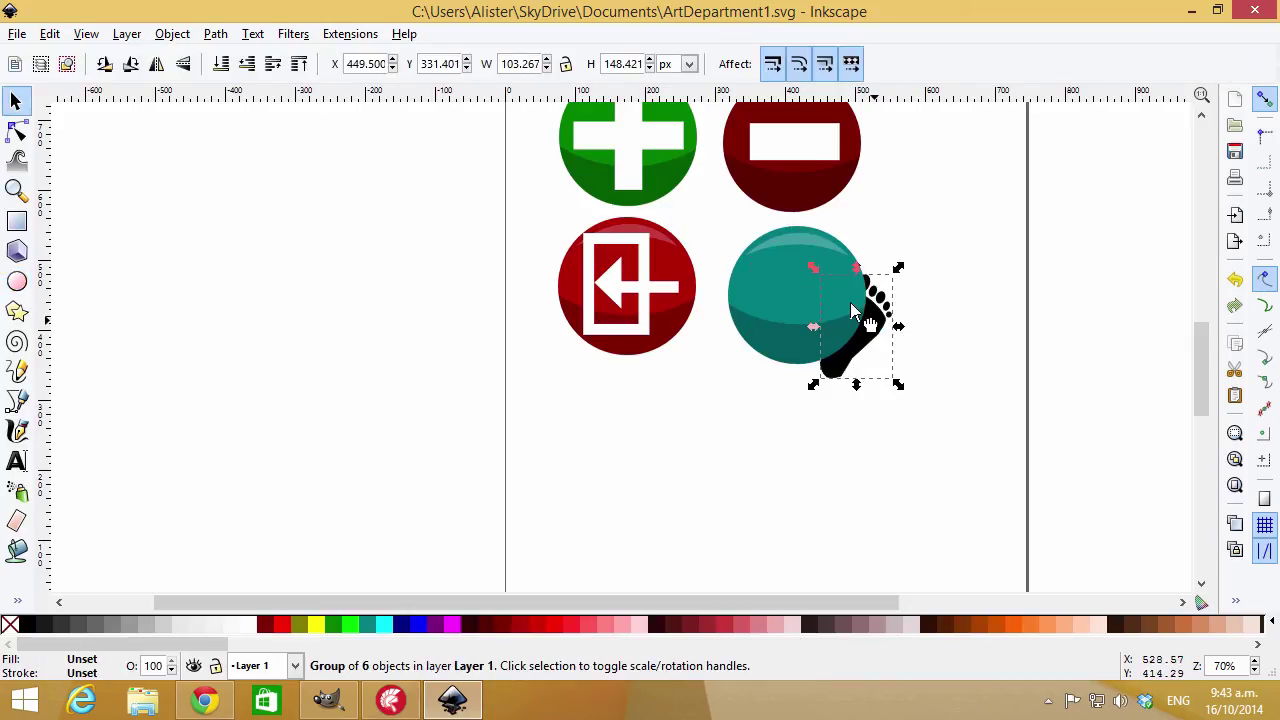
{"action": "left_click_drag", "start_coordinate": [892, 335], "coordinate": [808, 303]}
{"action": "key", "text": "Home"}
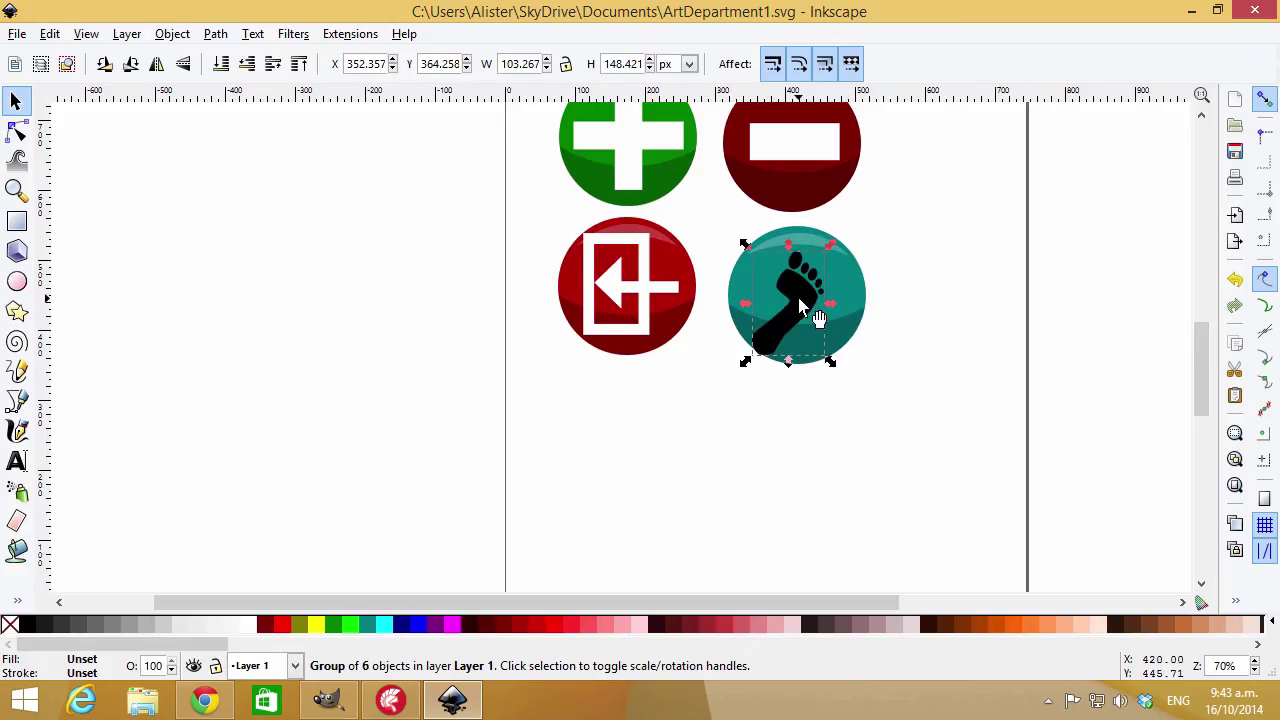
Centre the footprint on the teal circle and enlarge it to about 130 by 174 px
{"action": "left_click_drag", "start_coordinate": [800, 304], "coordinate": [815, 285]}
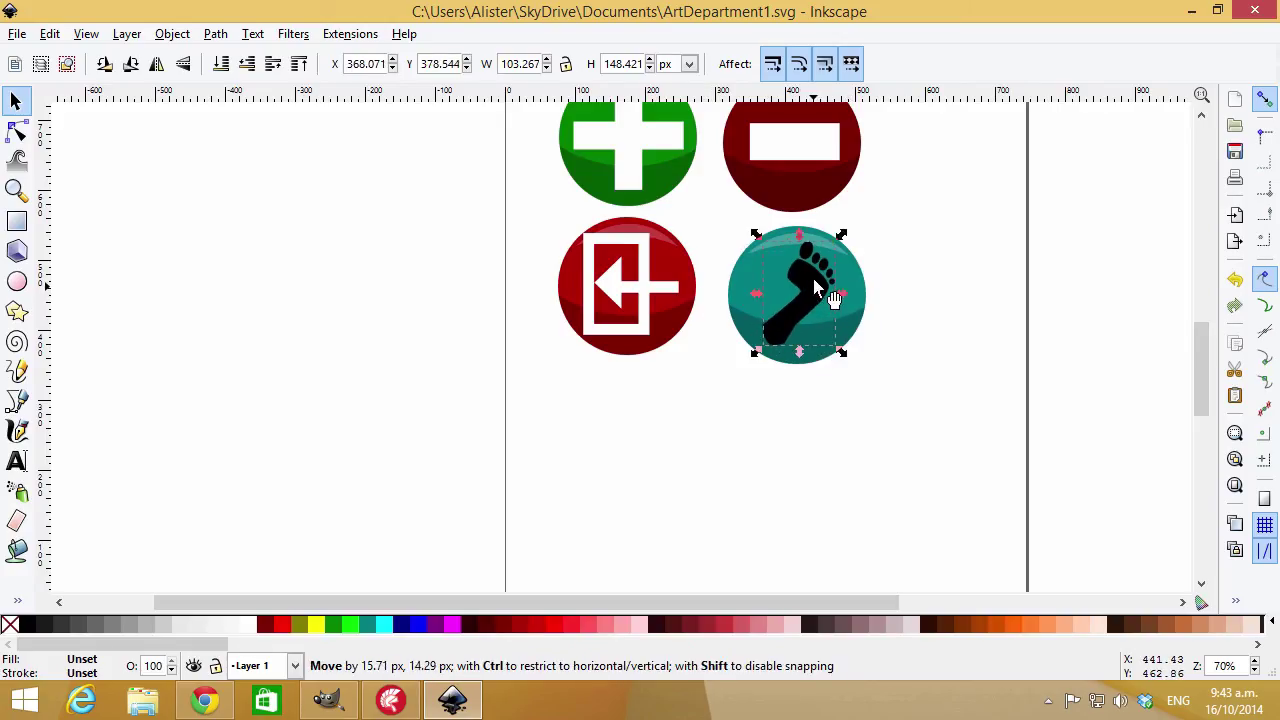
{"action": "left_click_drag", "start_coordinate": [843, 235], "coordinate": [858, 240]}
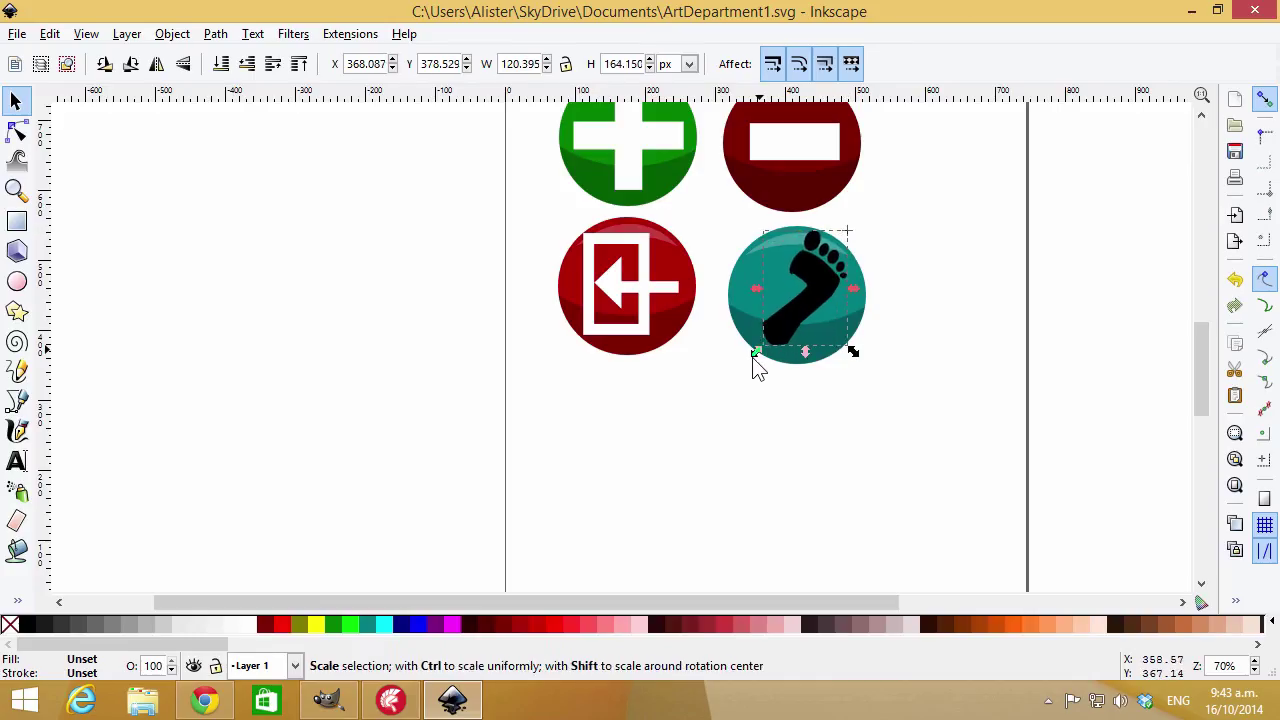
{"action": "left_click_drag", "start_coordinate": [754, 360], "coordinate": [755, 372]}
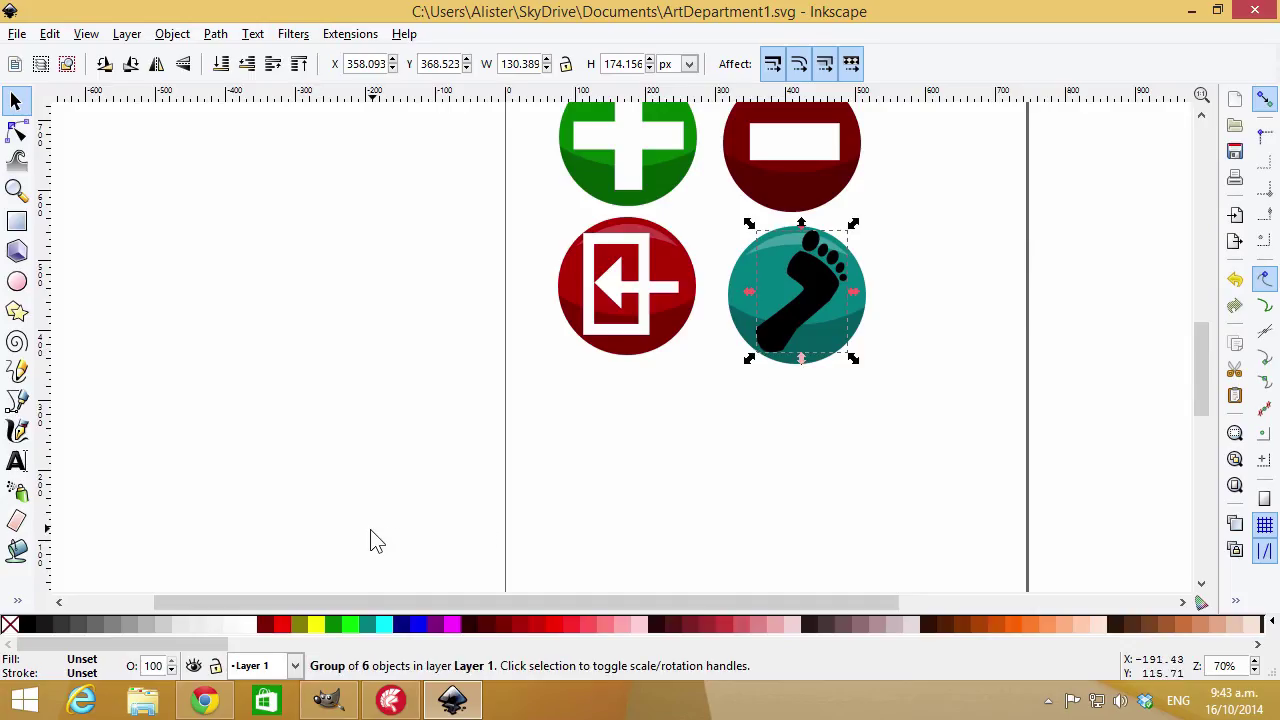
Fill the footprint with white, remove its outline and deselect it
{"action": "left_click", "coordinate": [259, 627]}
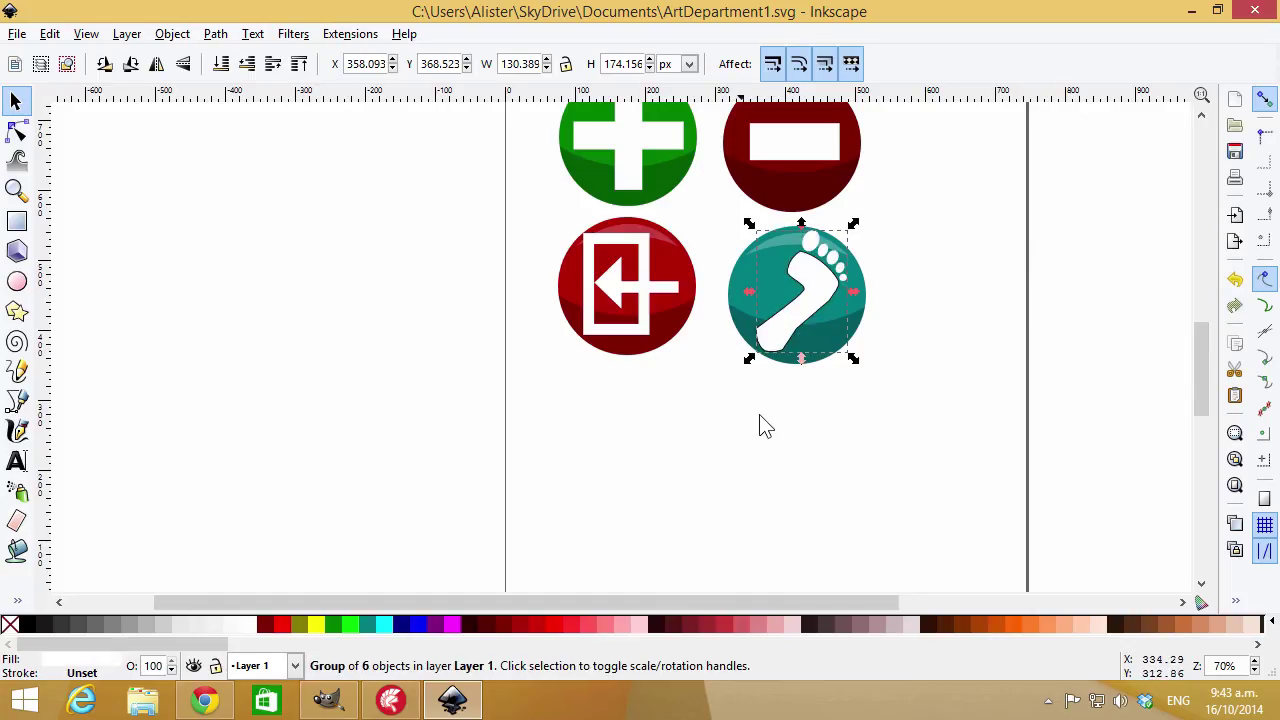
{"action": "left_click", "coordinate": [10, 625], "text": "shift"}
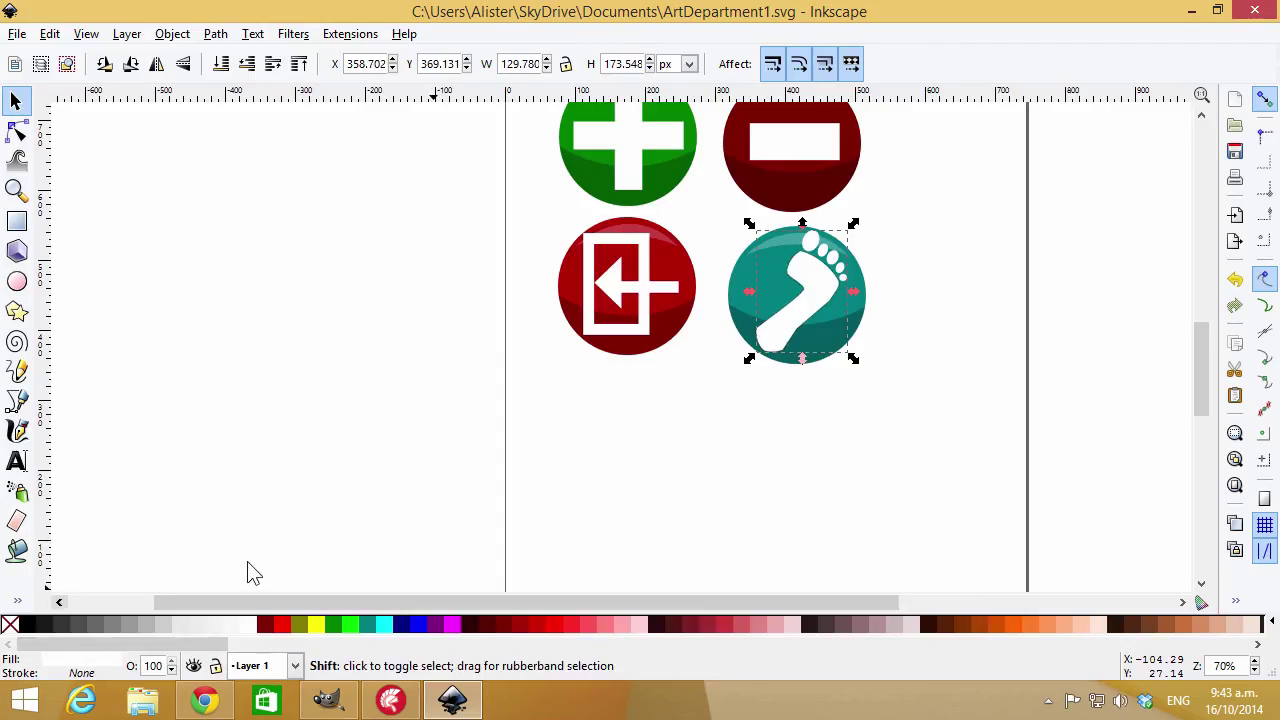
{"action": "left_click", "coordinate": [880, 209]}
Review all six icons on the page and compare them with the buttons on the Delphi form
{"action": "scroll", "coordinate": [830, 280], "scroll_direction": "down", "scroll_amount": 3}
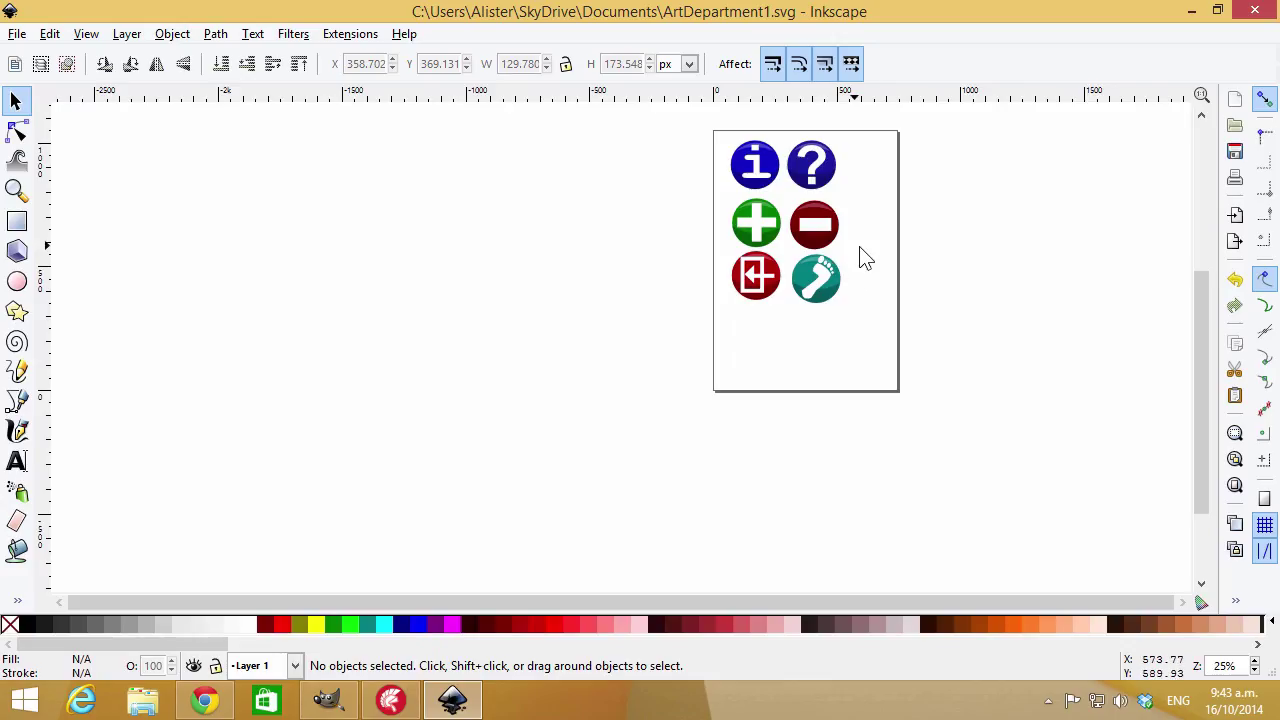
{"action": "scroll", "coordinate": [851, 303], "scroll_direction": "up", "scroll_amount": 1}
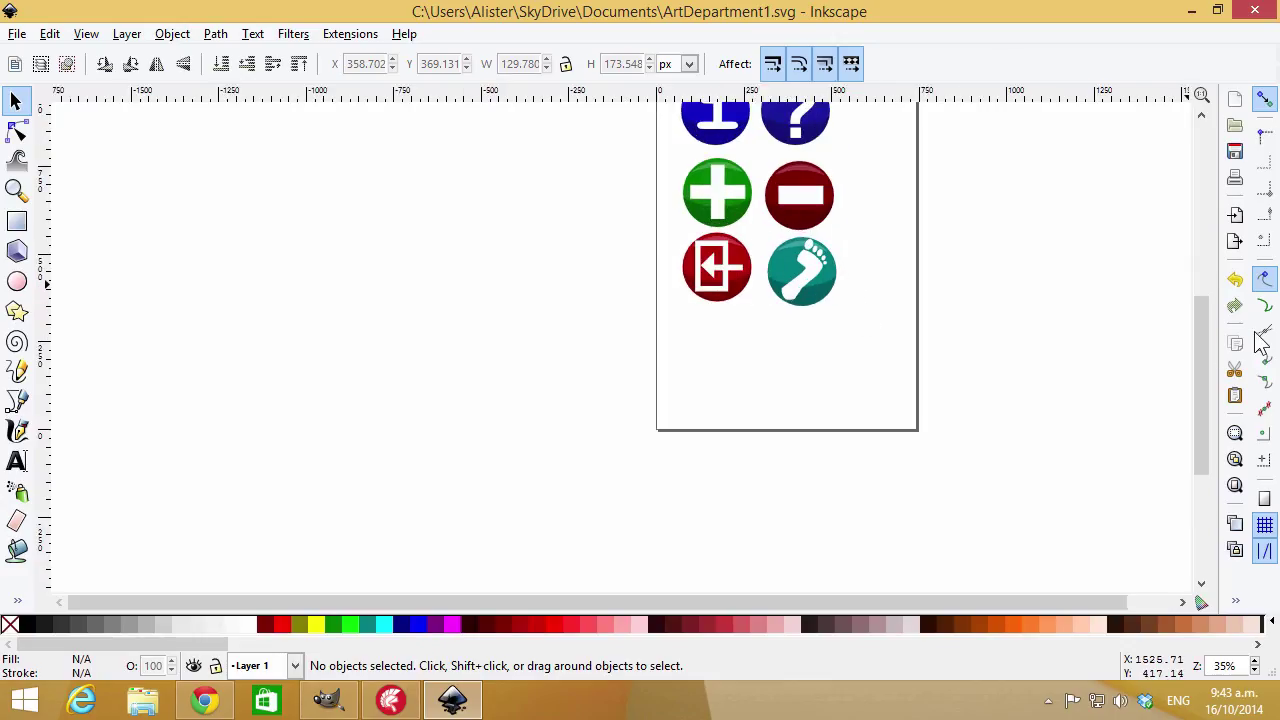
{"action": "left_click_drag", "start_coordinate": [1202, 344], "coordinate": [1183, 317]}
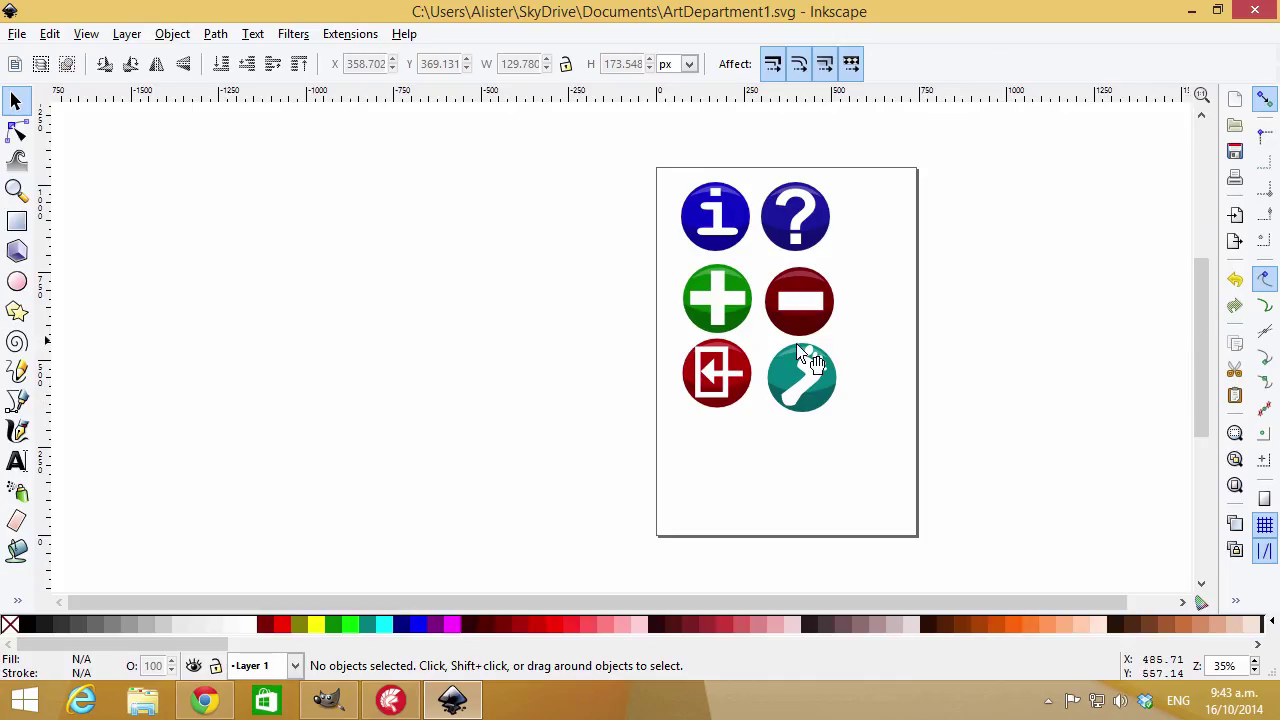
{"action": "left_click", "coordinate": [390, 700]}
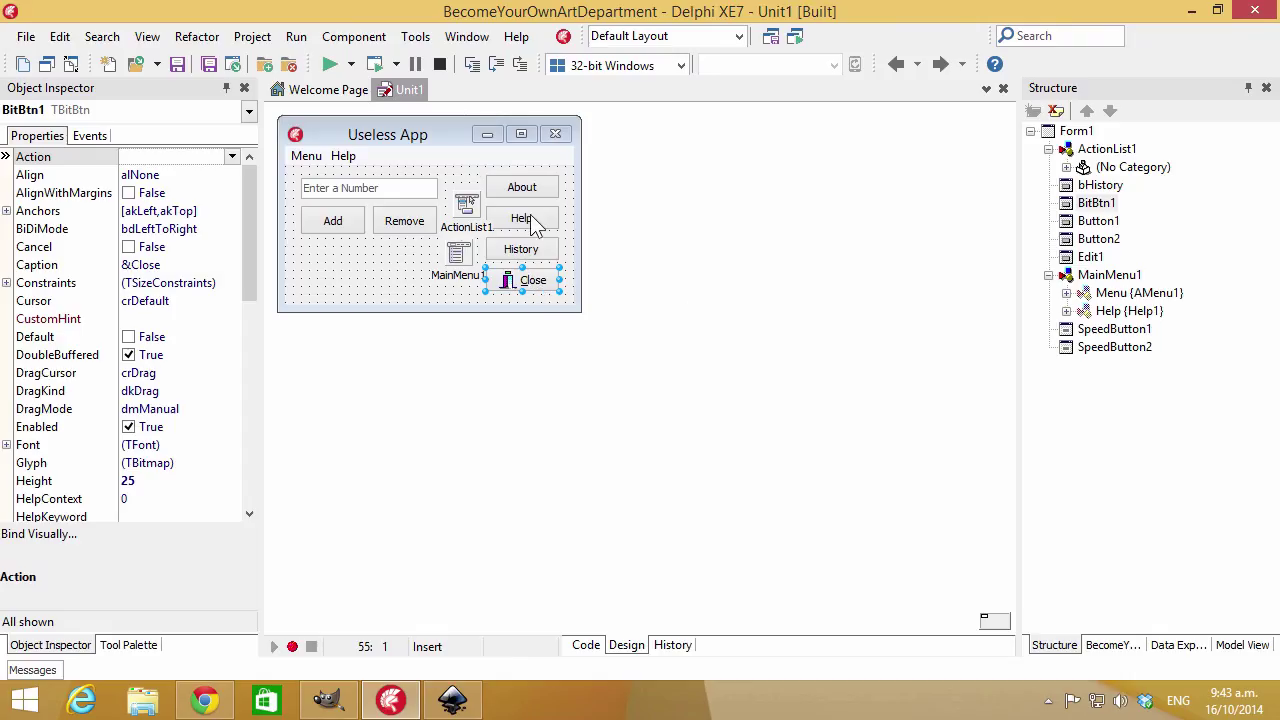
{"action": "left_click", "coordinate": [452, 700]}
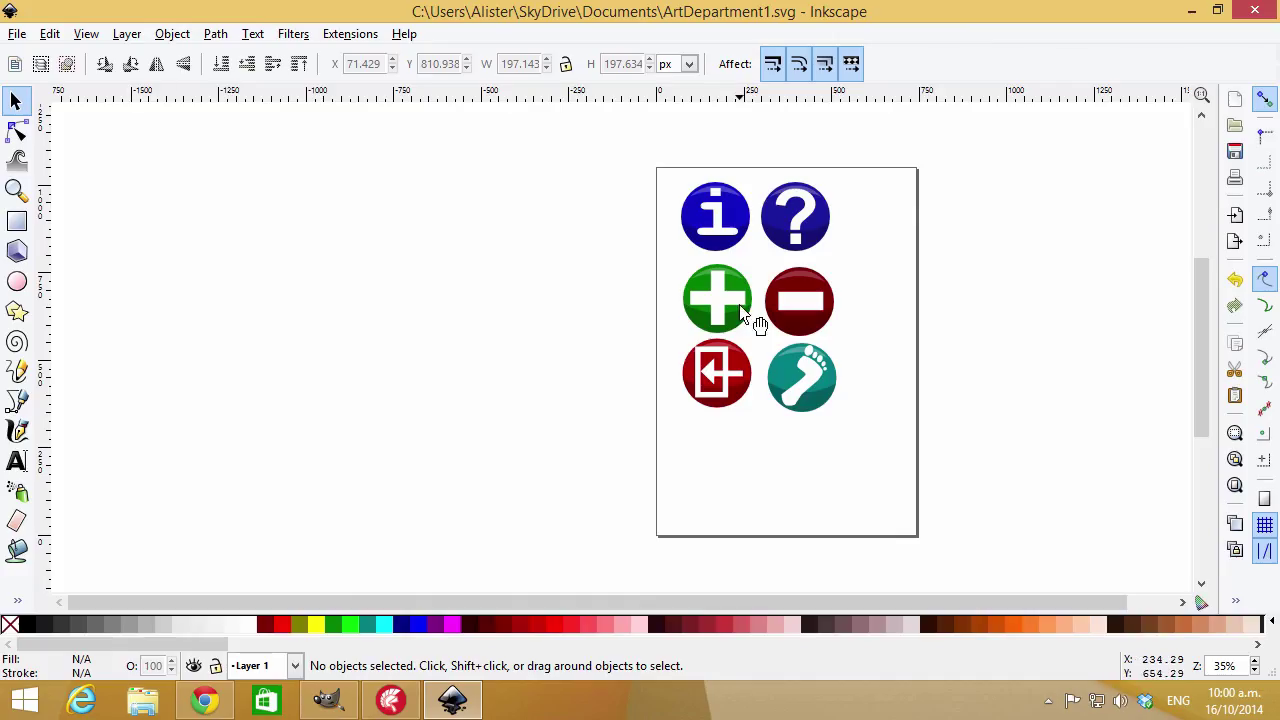
{"action": "left_click", "coordinate": [712, 378]}
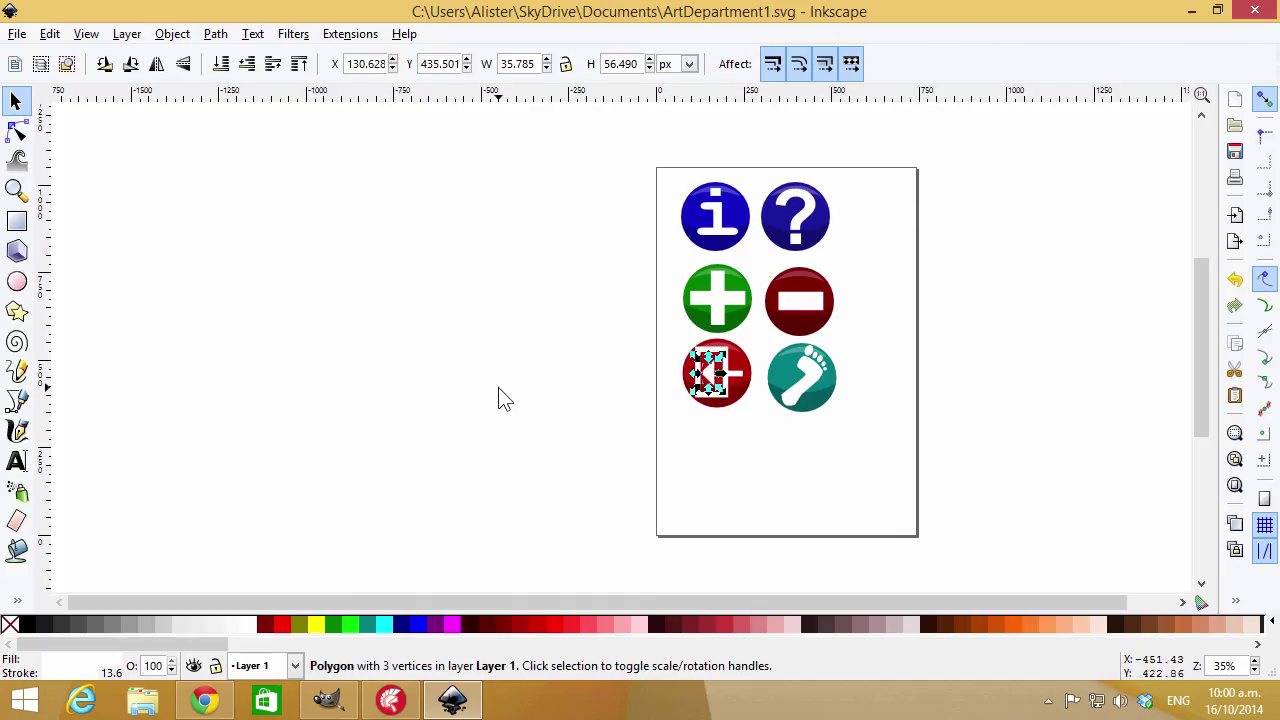
{"action": "left_click", "coordinate": [594, 352]}
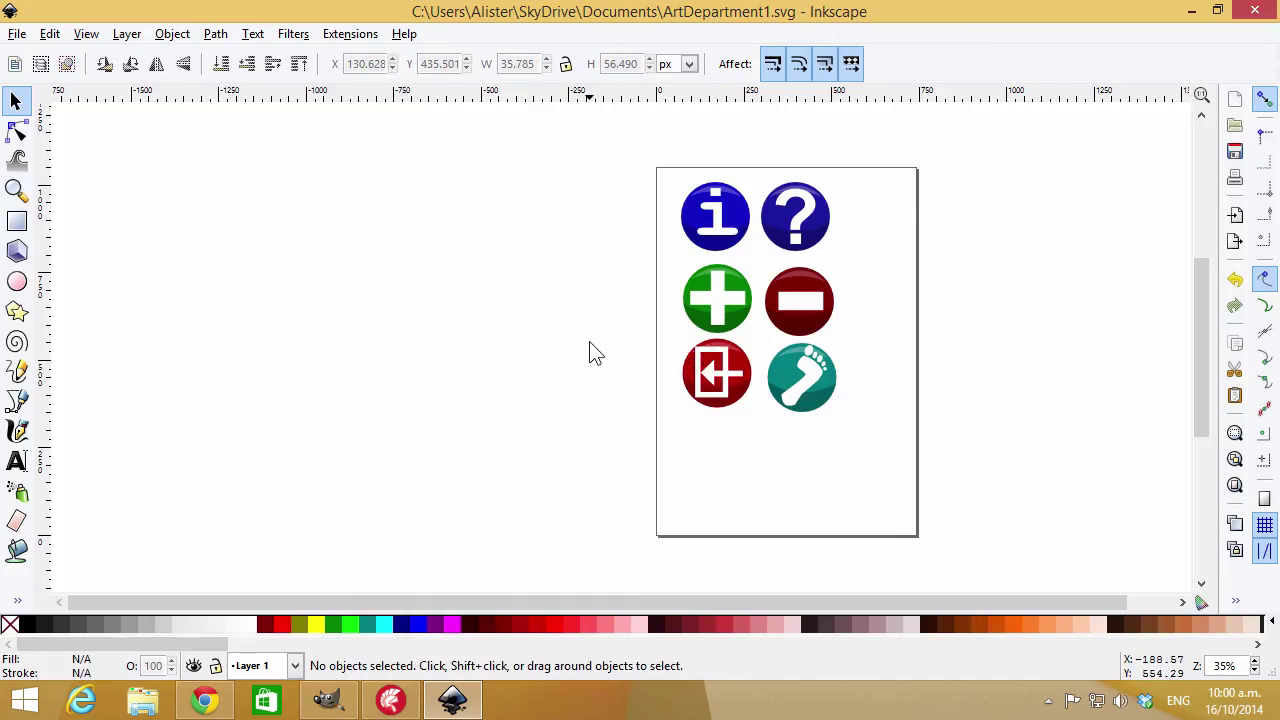
Export the blue "i" icon as a 16 by 16 pixel bitmap named about 16.png in the Pictures\icons folder
{"action": "left_click", "coordinate": [710, 214]}
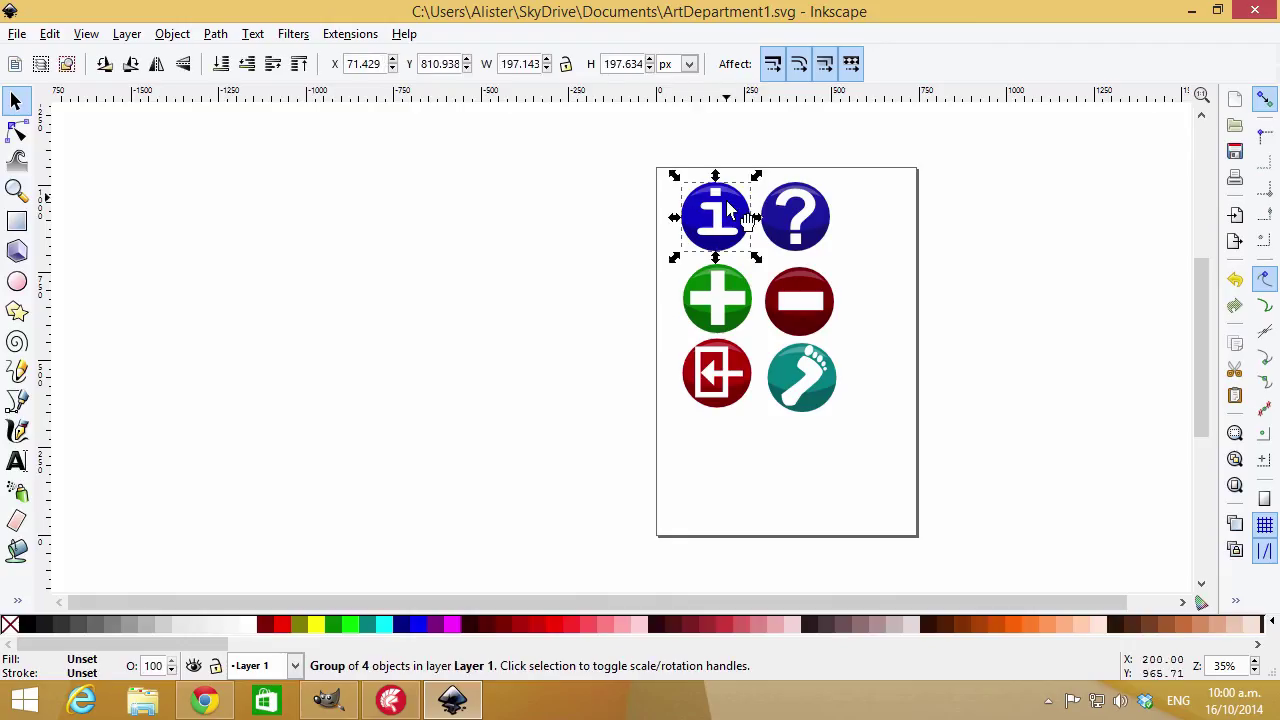
{"action": "left_click", "coordinate": [18, 34]}
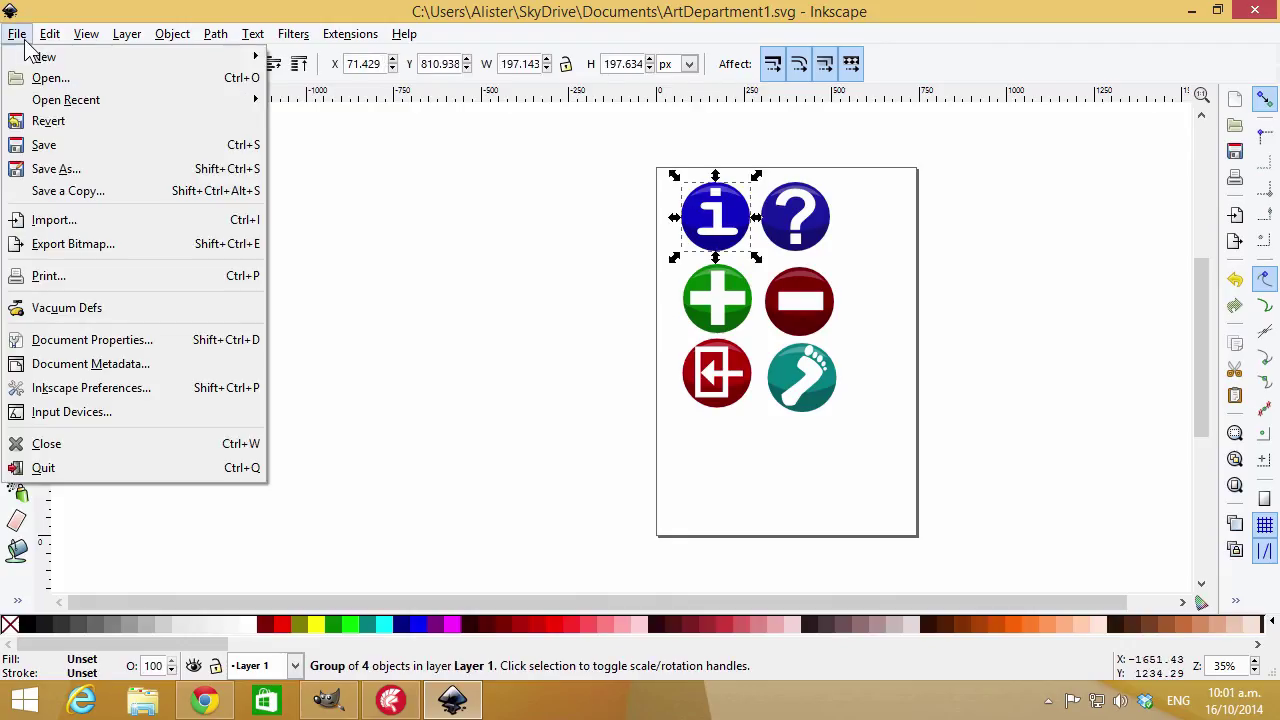
{"action": "left_click", "coordinate": [106, 243]}
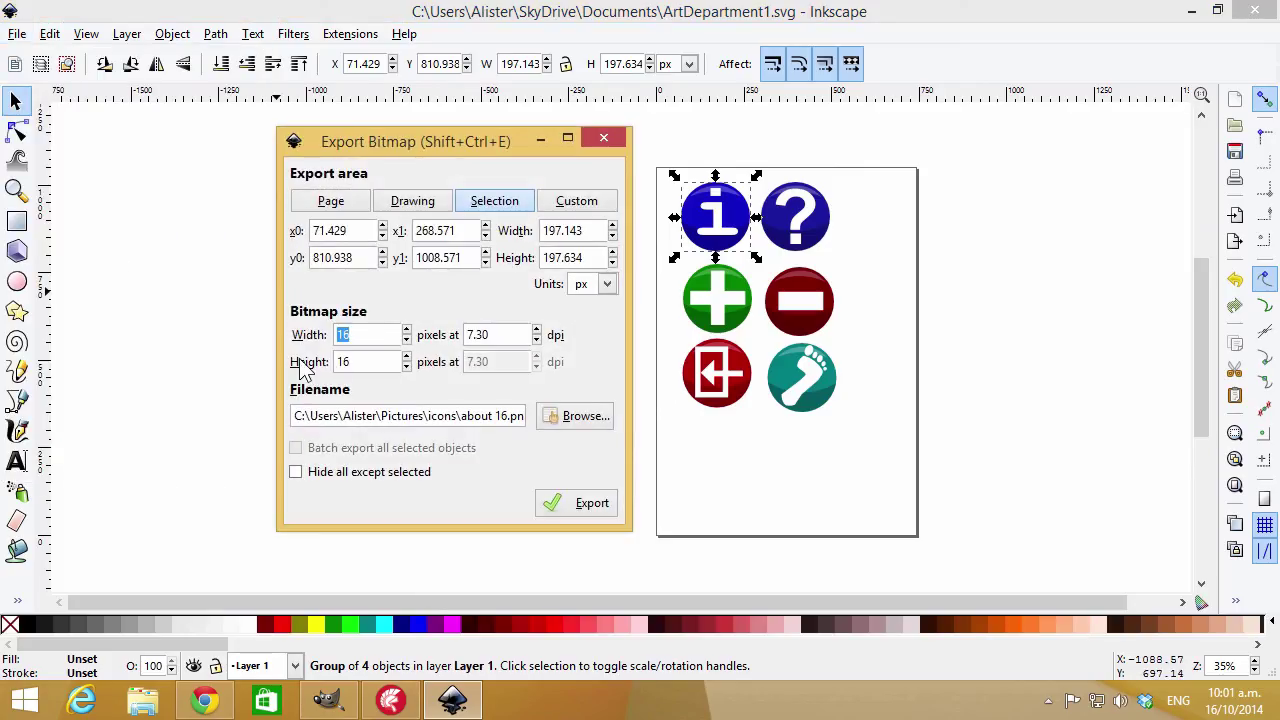
{"action": "left_click_drag", "start_coordinate": [519, 412], "coordinate": [300, 415]}
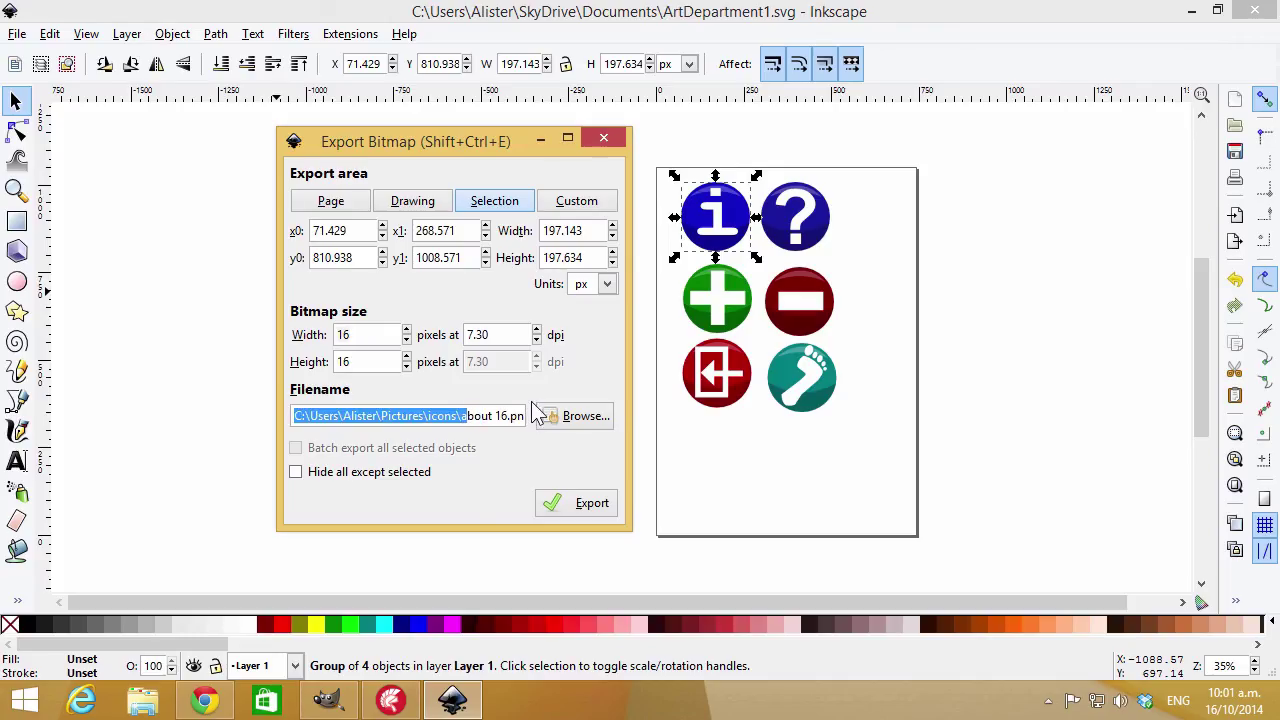
{"action": "left_click", "coordinate": [591, 506]}
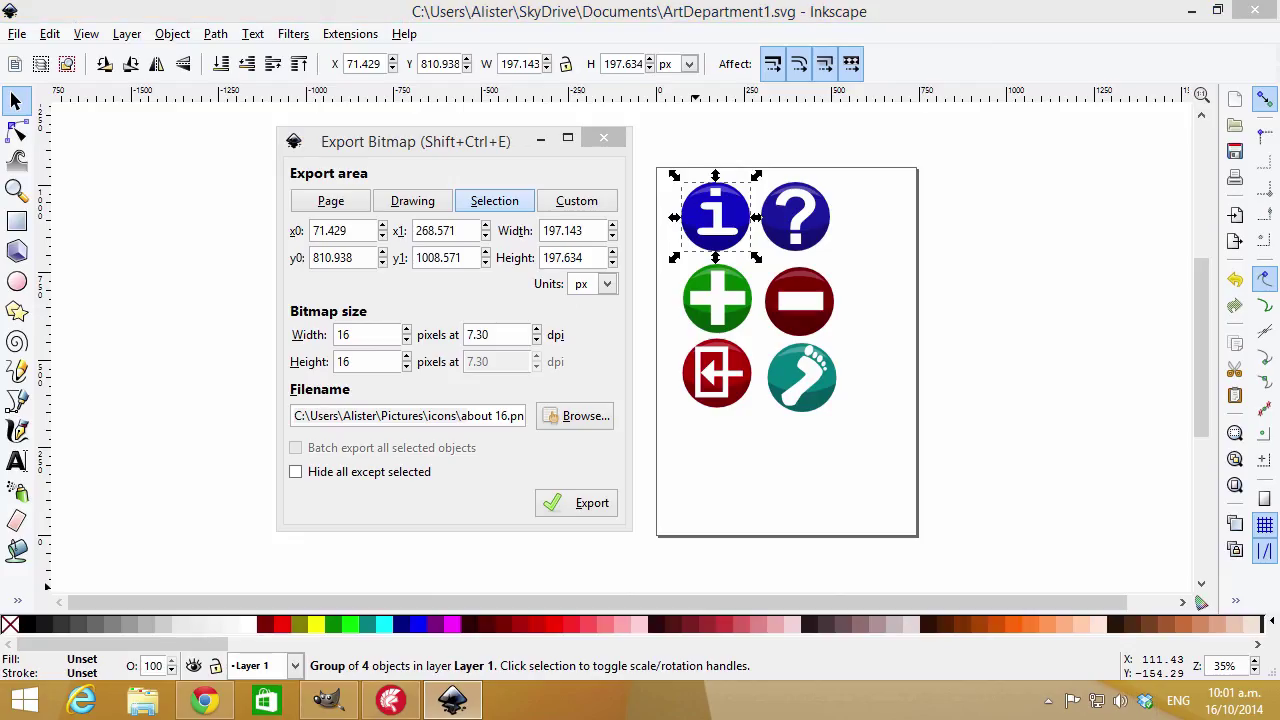
Switch to File Explorer and examine the dimensions and bit depth in the detailed properties of about 16.png
{"action": "key", "text": "alt+Tab"}
{"action": "left_click_drag", "start_coordinate": [347, 134], "coordinate": [396, 34]}
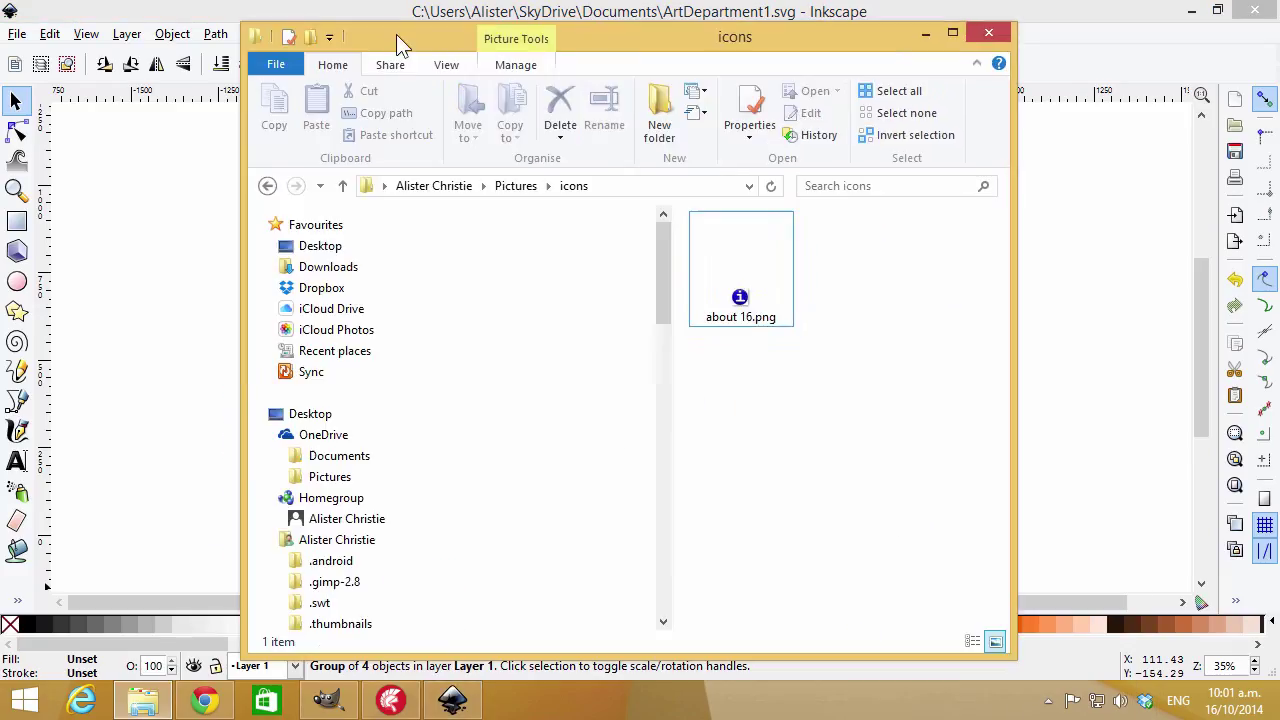
{"action": "left_click", "coordinate": [748, 303]}
{"action": "right_click", "coordinate": [721, 271]}
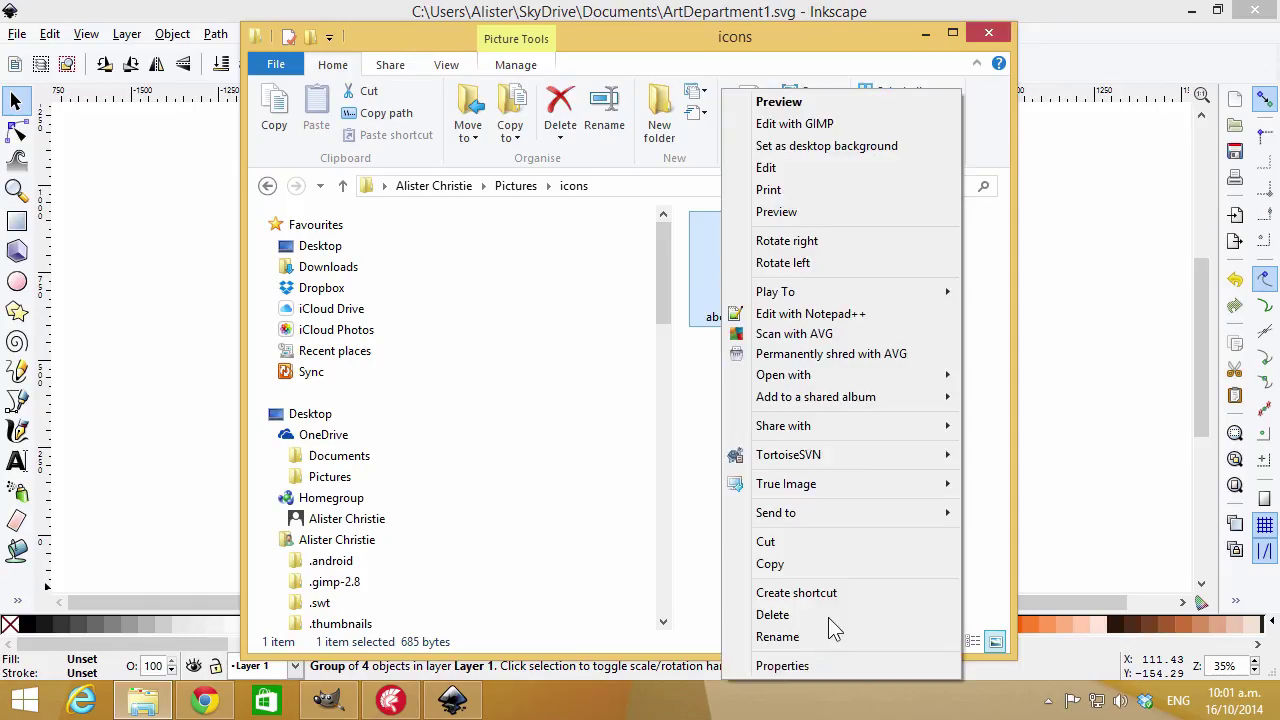
{"action": "left_click", "coordinate": [830, 666]}
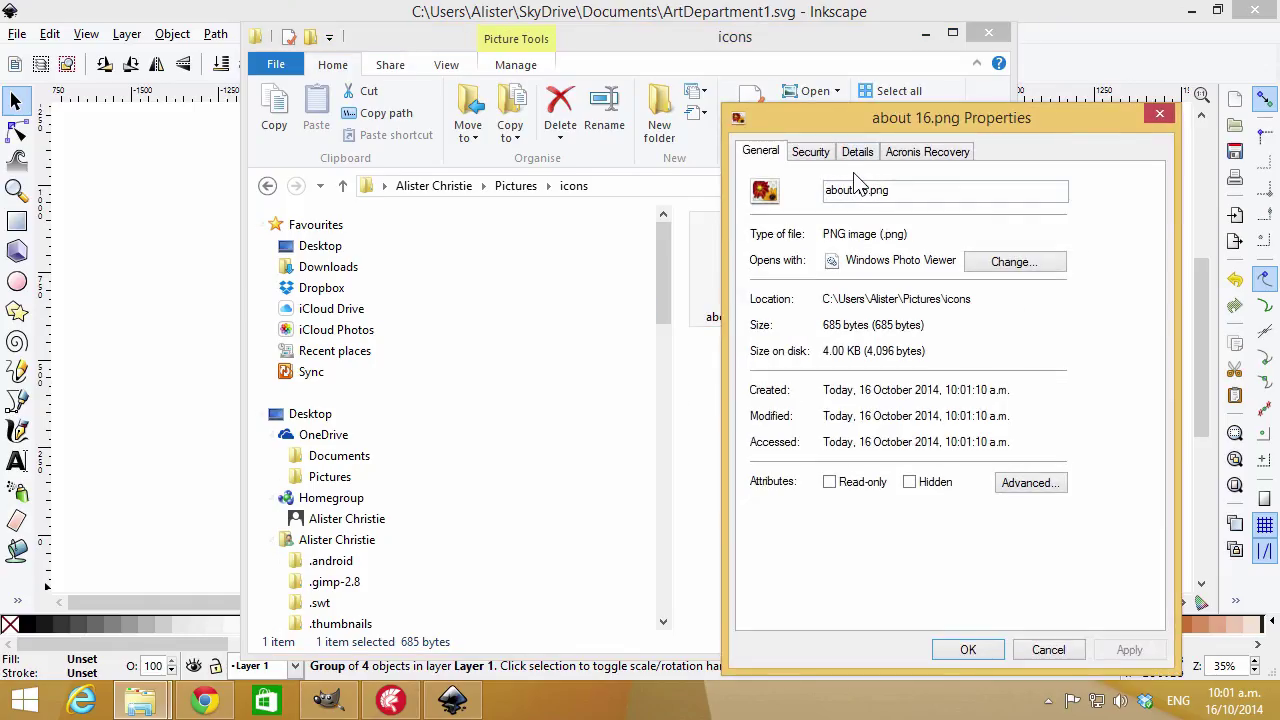
{"action": "left_click", "coordinate": [855, 152]}
{"action": "left_click", "coordinate": [810, 330]}
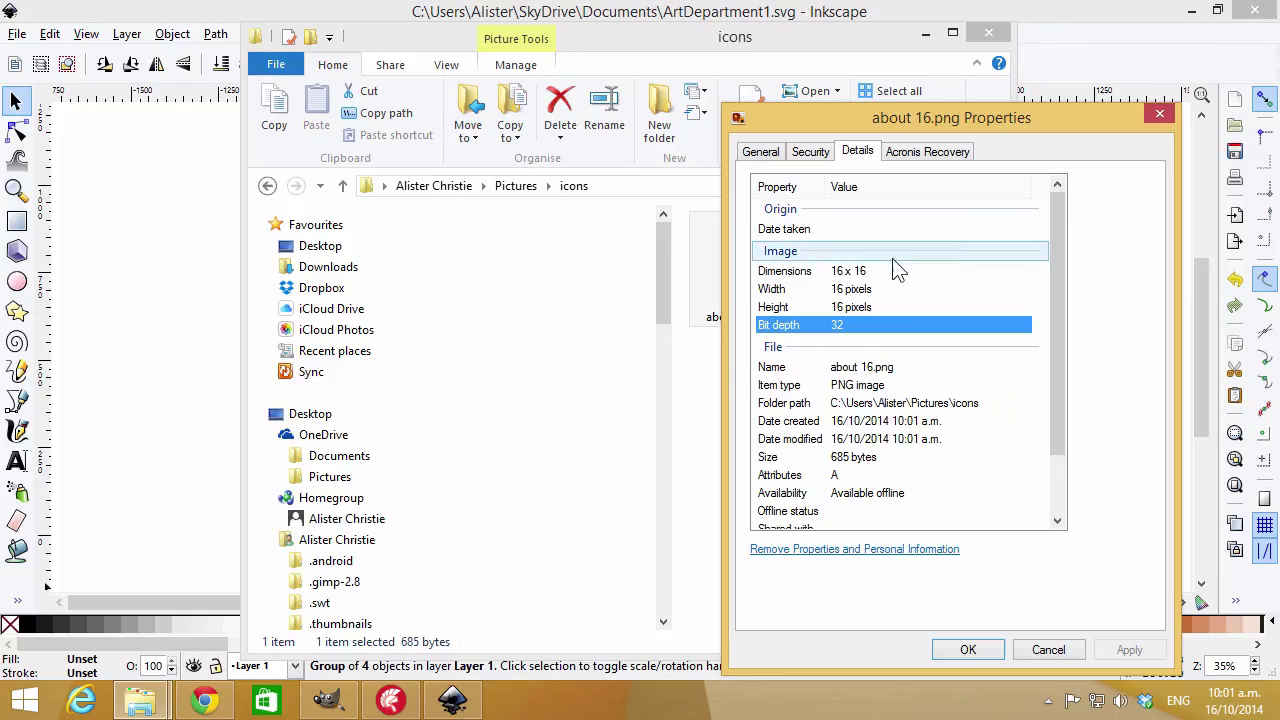
{"action": "left_click", "coordinate": [1158, 115]}
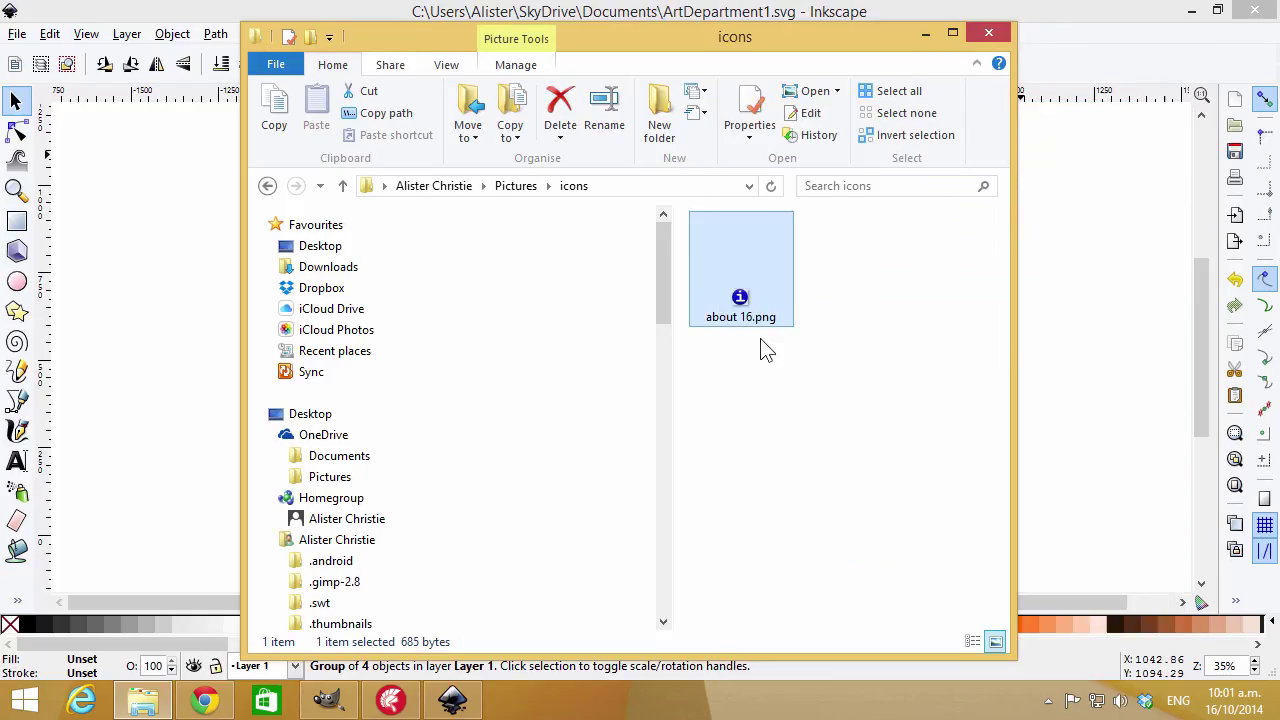
Switch to Delphi and add a new data module to the BecomeYourOwnArtDepartment project
{"action": "mouse_move", "coordinate": [755, 297]}
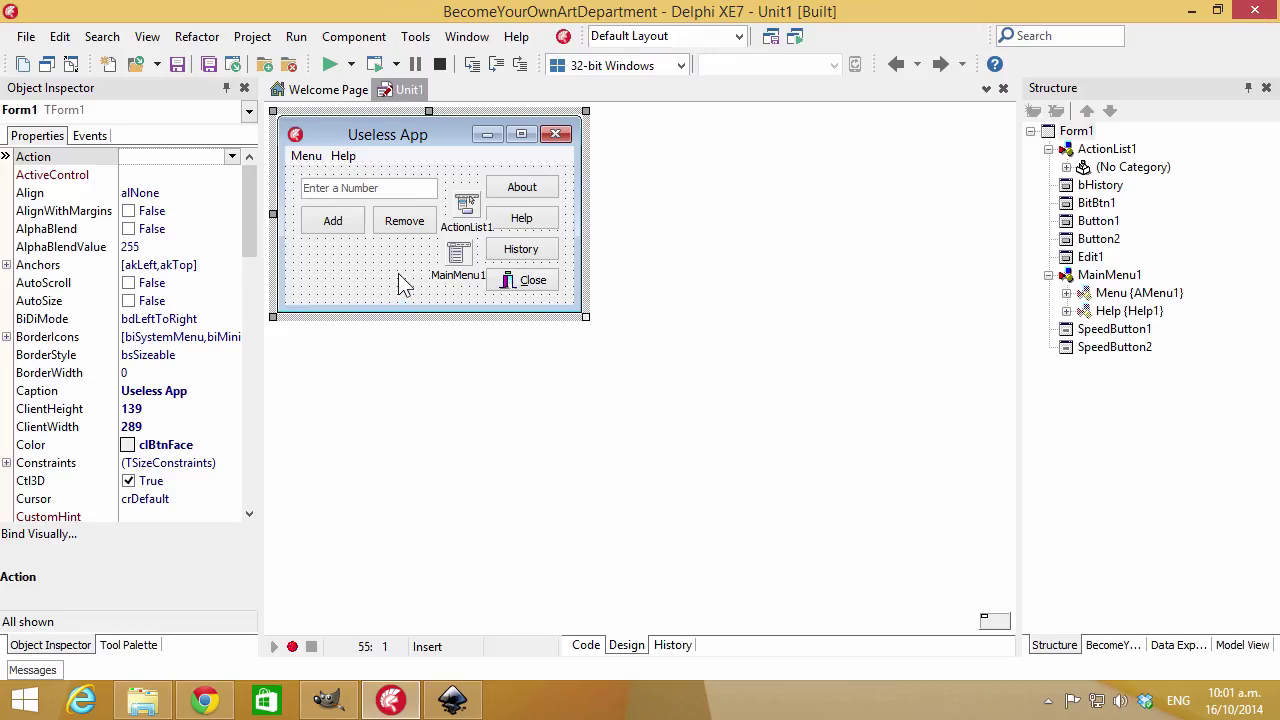
{"action": "left_click", "coordinate": [540, 193]}
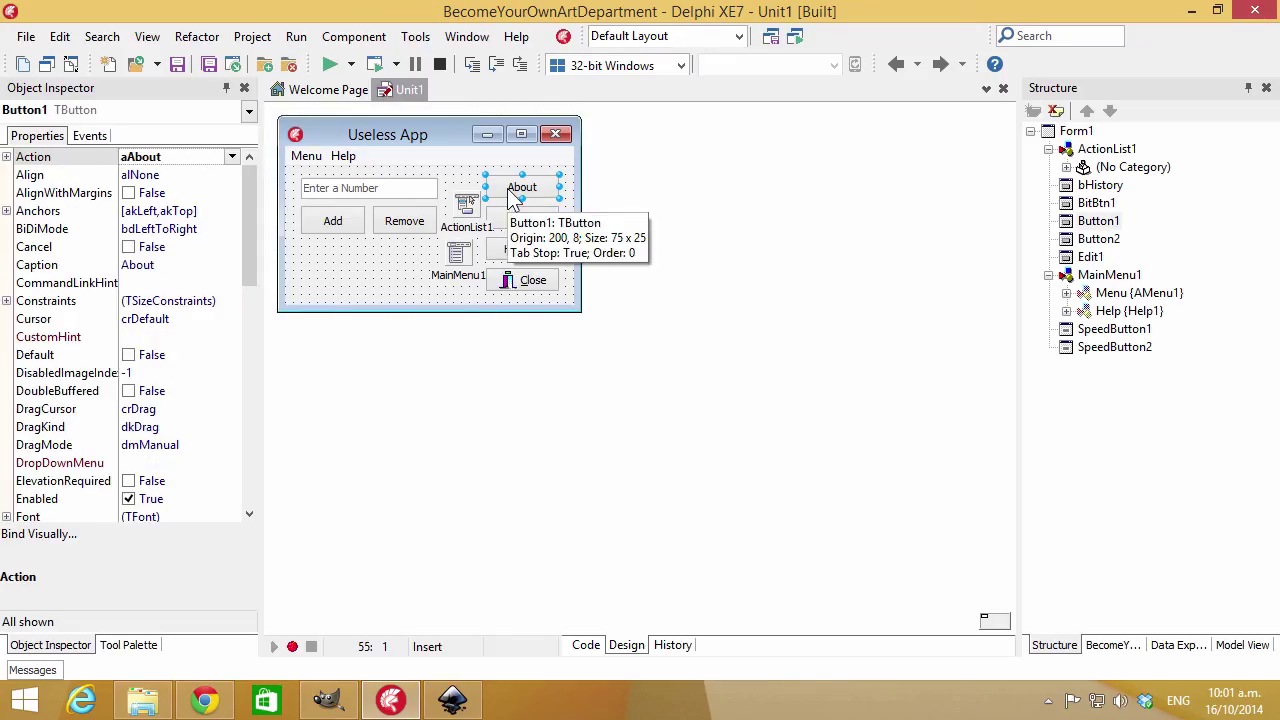
{"action": "left_click", "coordinate": [26, 36]}
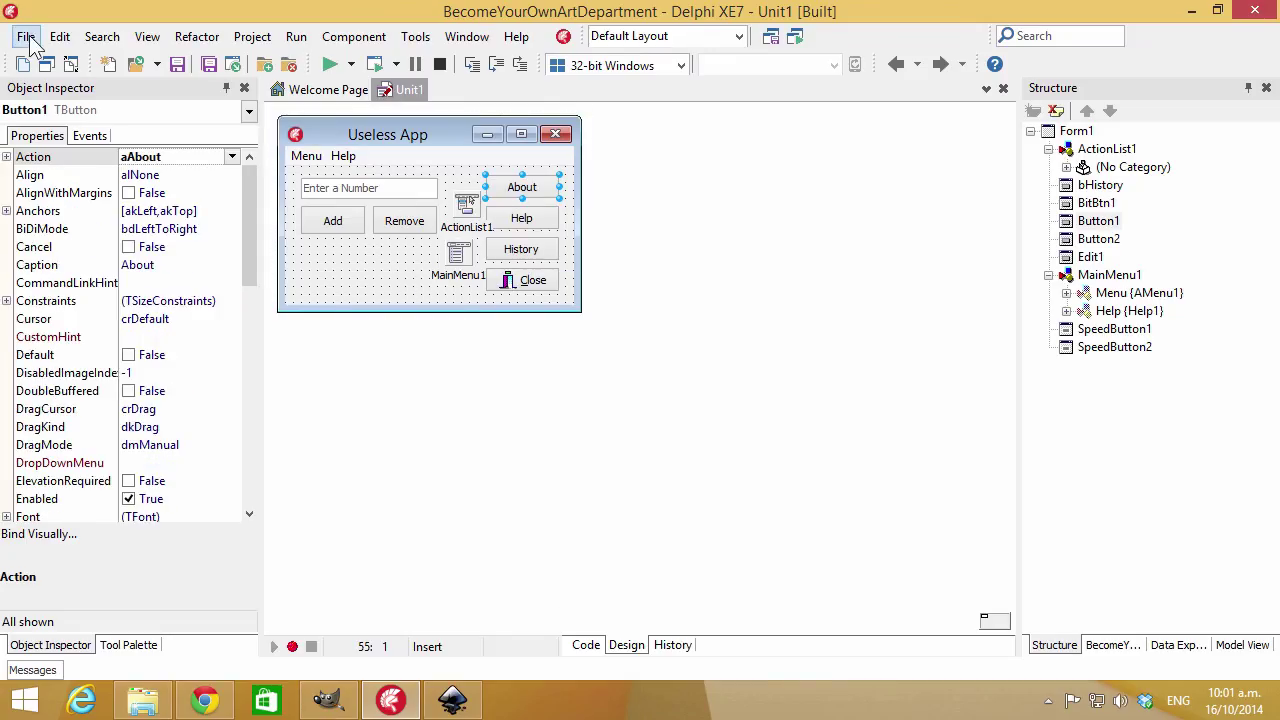
{"action": "mouse_move", "coordinate": [135, 59]}
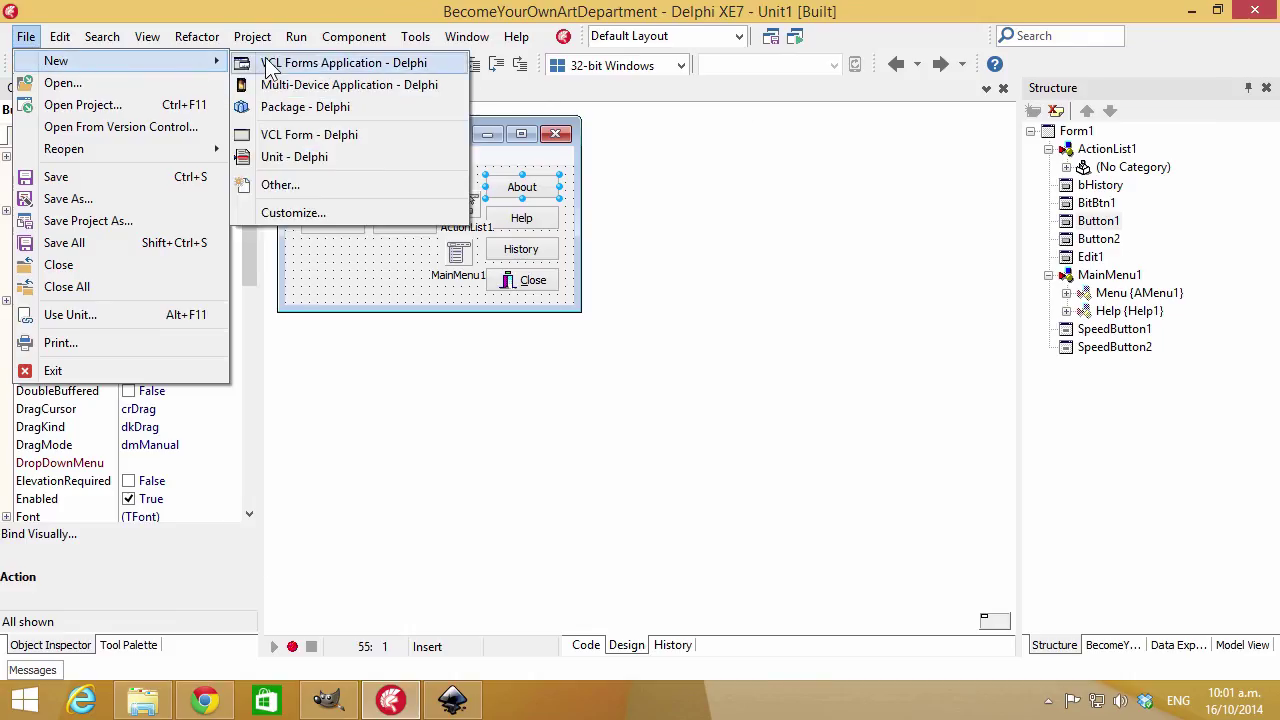
{"action": "left_click", "coordinate": [306, 184]}
{"action": "double_click", "coordinate": [705, 175]}
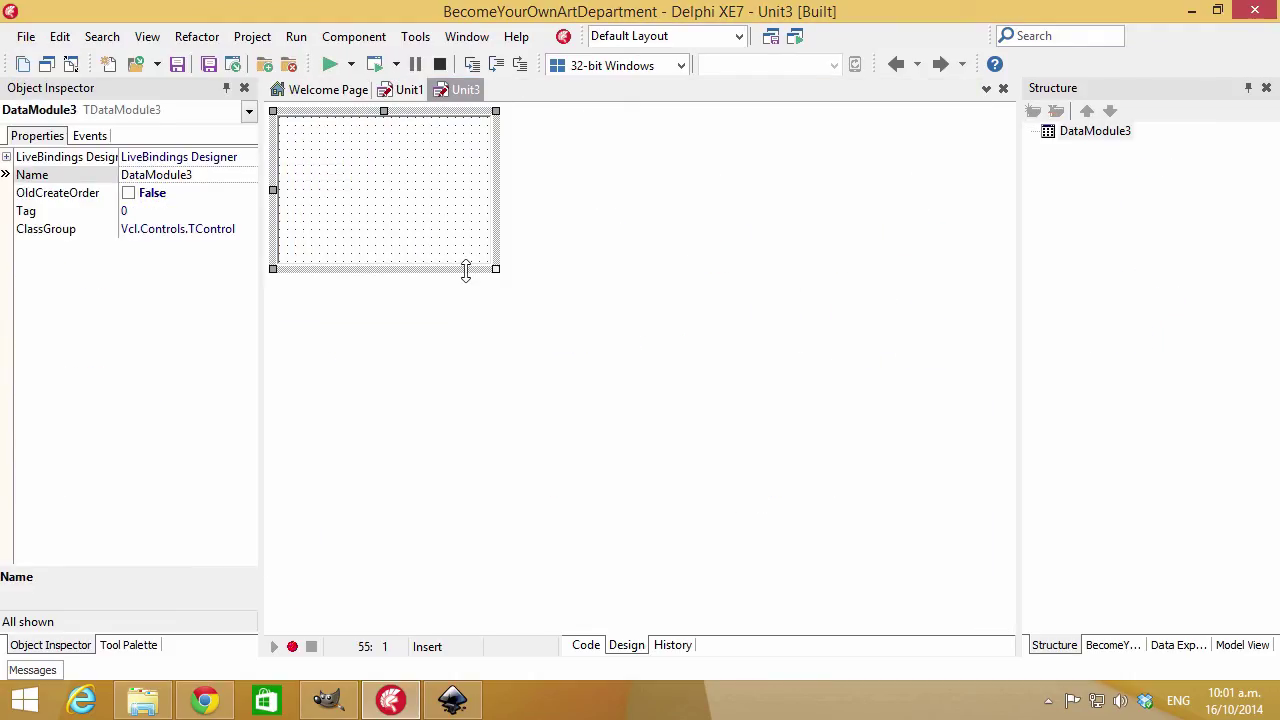
Add a TImageList component to the data module and show its properties
{"action": "key", "text": "ctrl+alt+p"}
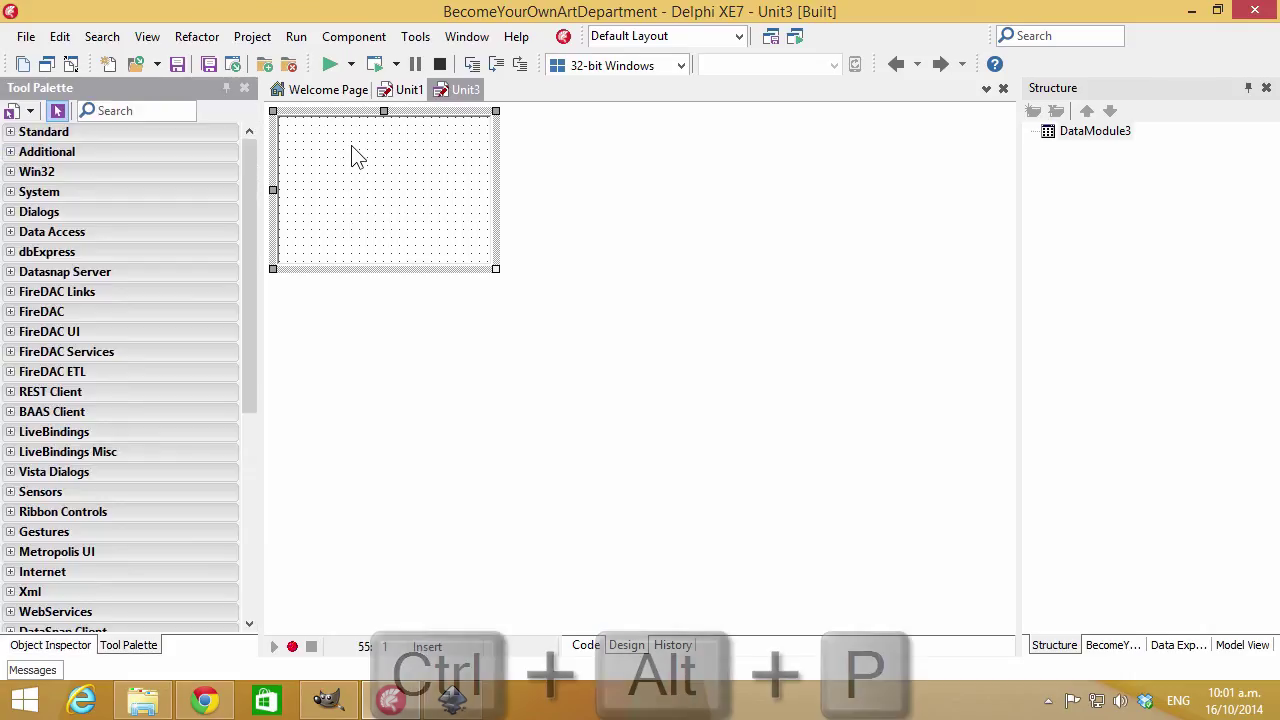
{"action": "type", "text": "imagel"}
{"action": "key", "text": "Return"}
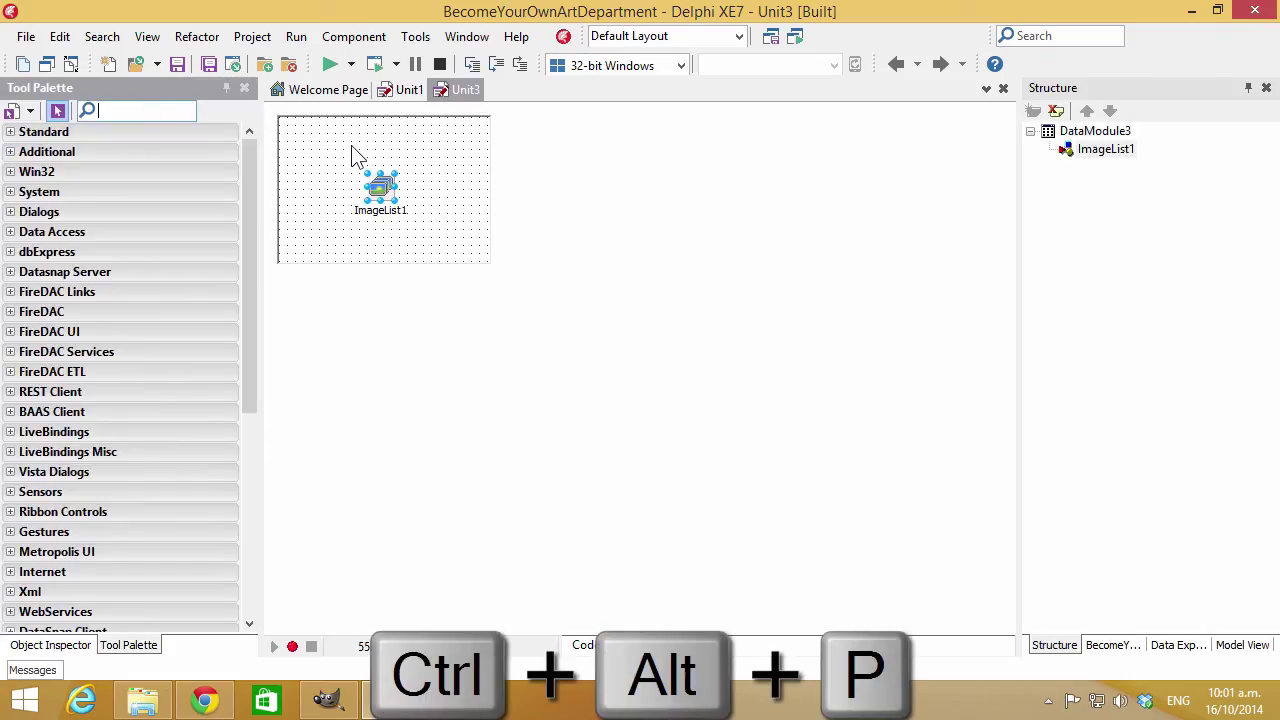
{"action": "key", "text": "F11"}
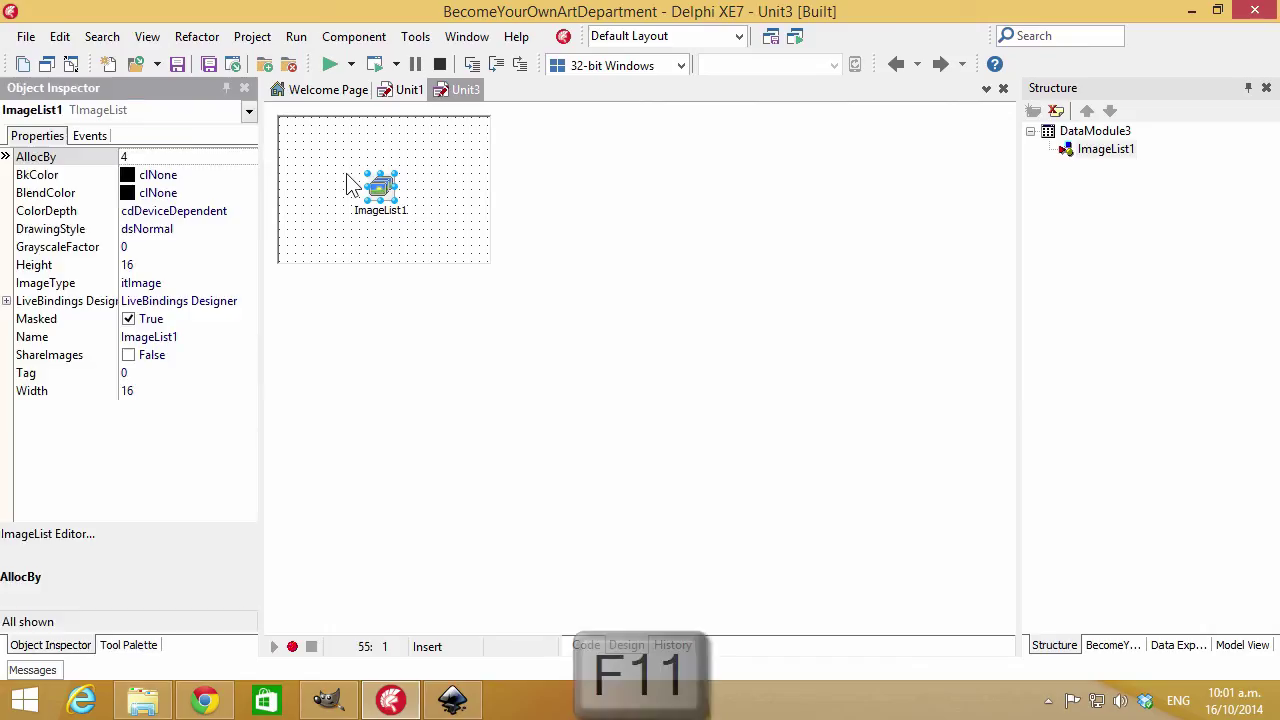
Set the image list's ColorDepth property to cd32Bit
{"action": "left_click", "coordinate": [218, 213]}
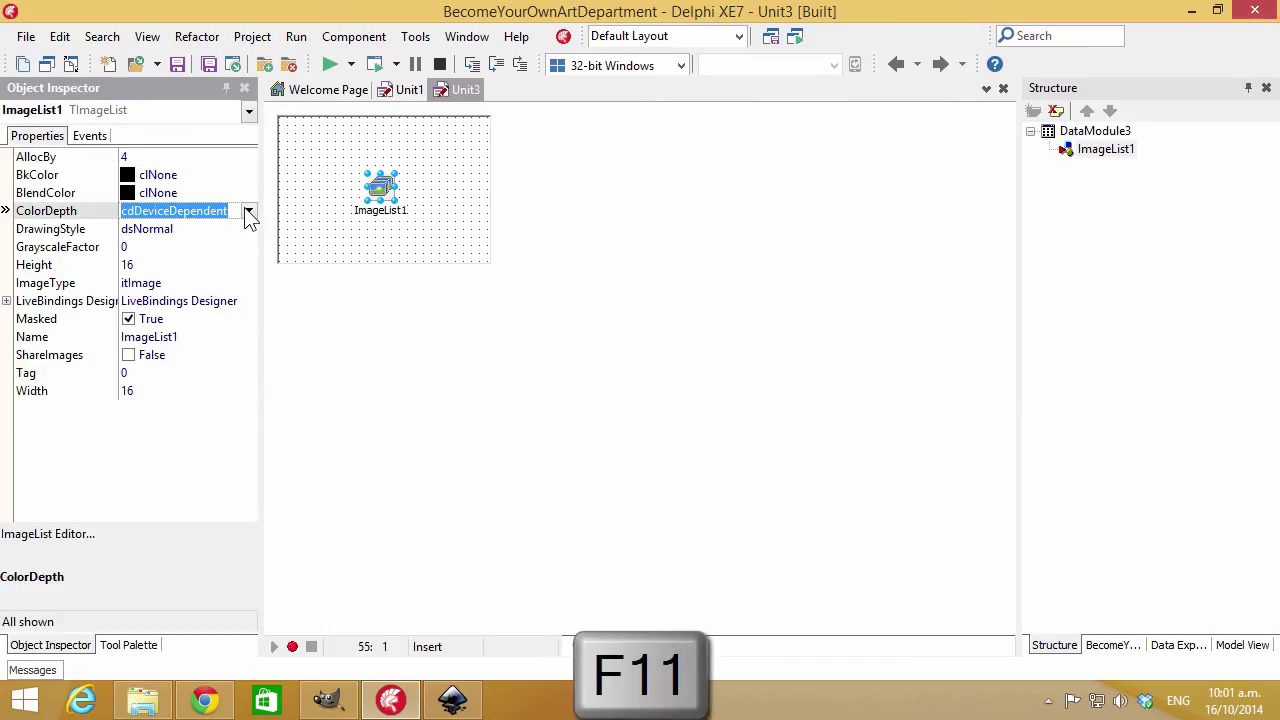
{"action": "left_click", "coordinate": [248, 212]}
{"action": "left_click", "coordinate": [186, 278]}
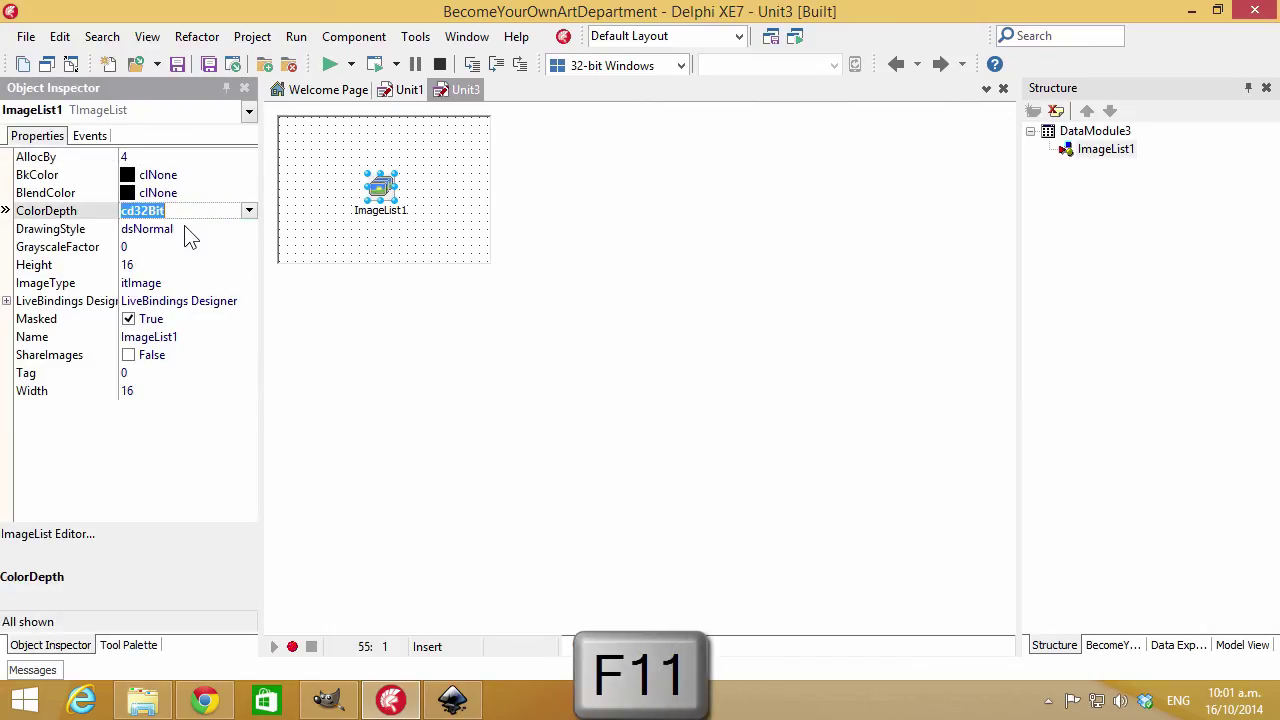
Load about 16.png from the Pictures\icons folder into the image list and accept the change
{"action": "double_click", "coordinate": [393, 200]}
{"action": "key", "text": "Return"}
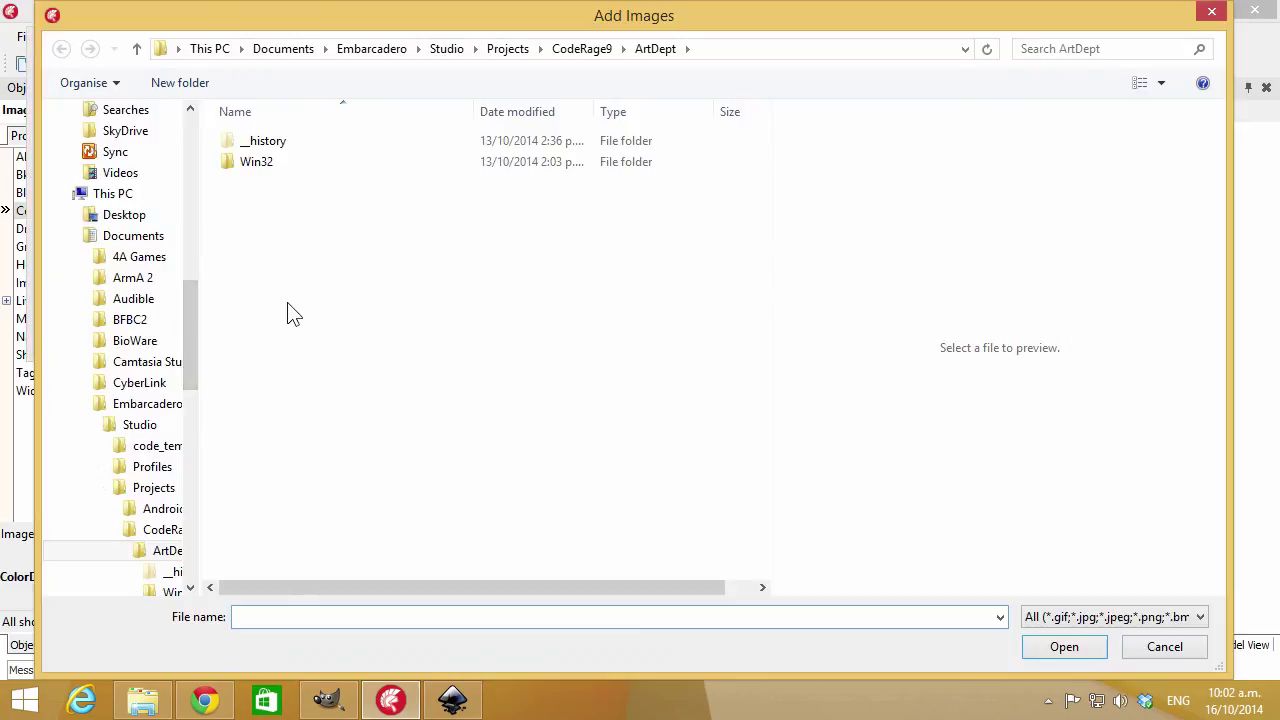
{"action": "left_click", "coordinate": [70, 196]}
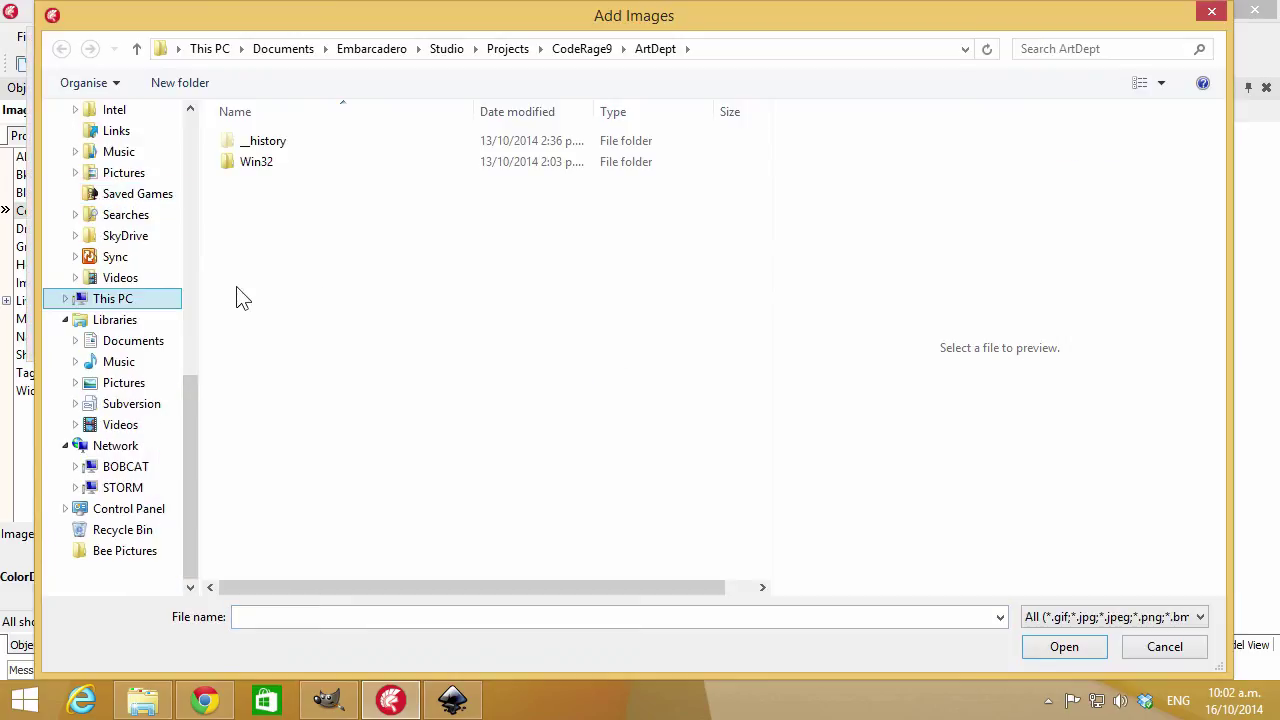
{"action": "left_click", "coordinate": [155, 382]}
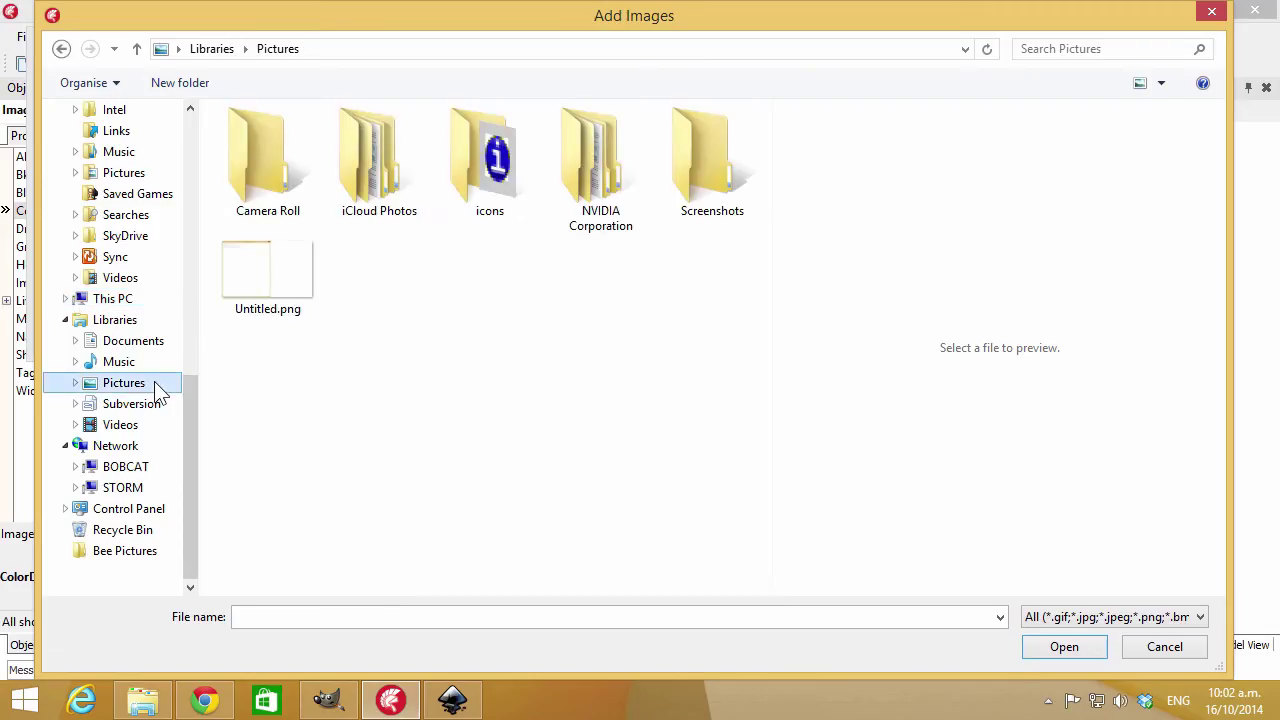
{"action": "double_click", "coordinate": [474, 190]}
{"action": "double_click", "coordinate": [265, 190]}
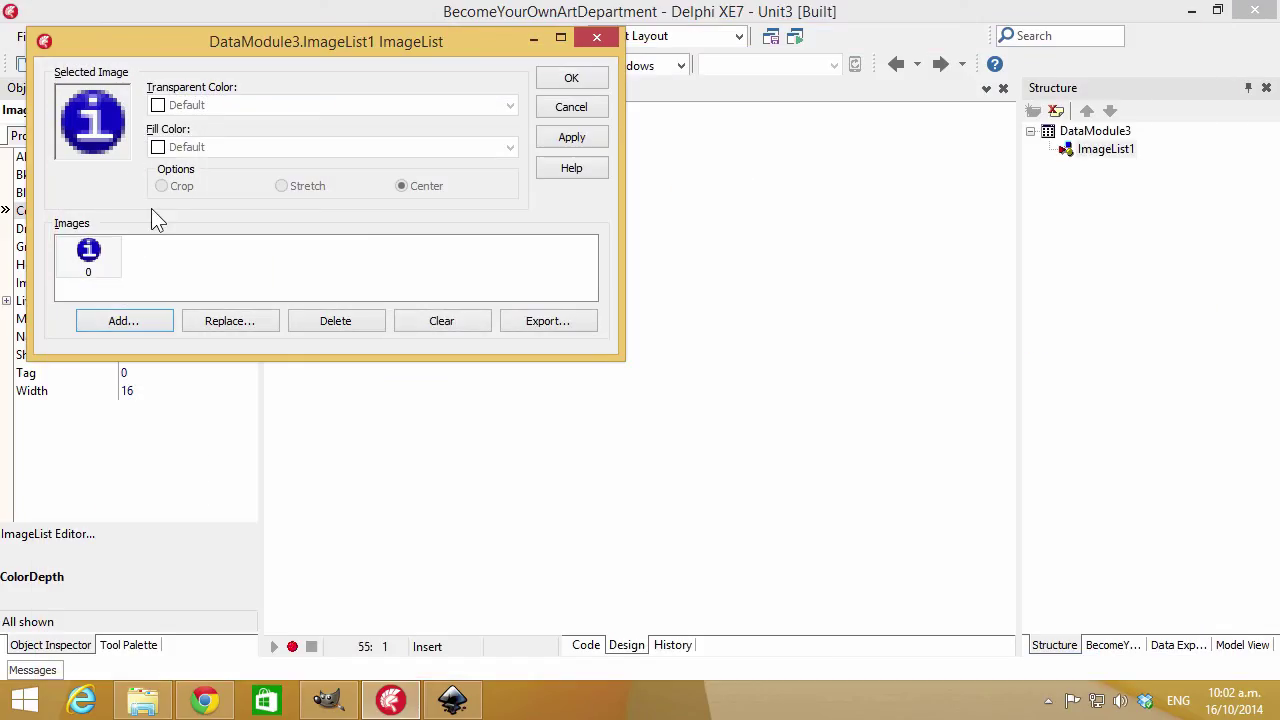
{"action": "left_click", "coordinate": [585, 80]}
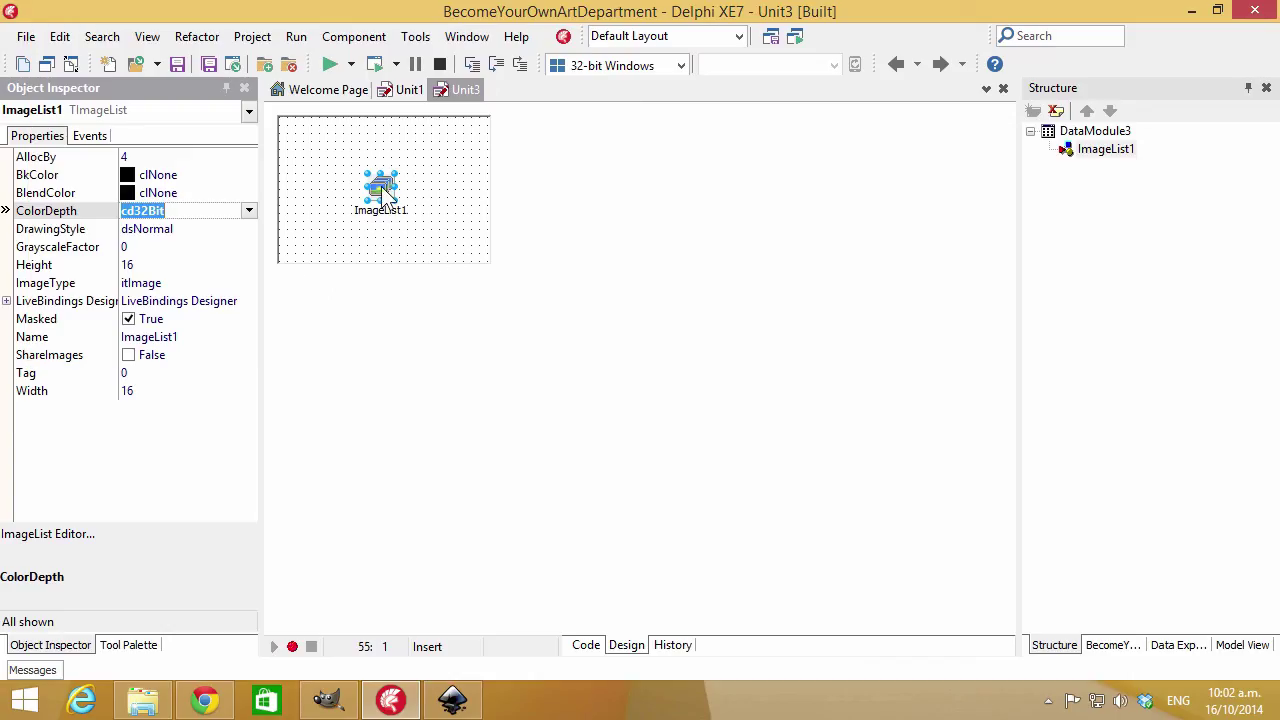
Rename the data module to dmImages
{"action": "left_click", "coordinate": [404, 205]}
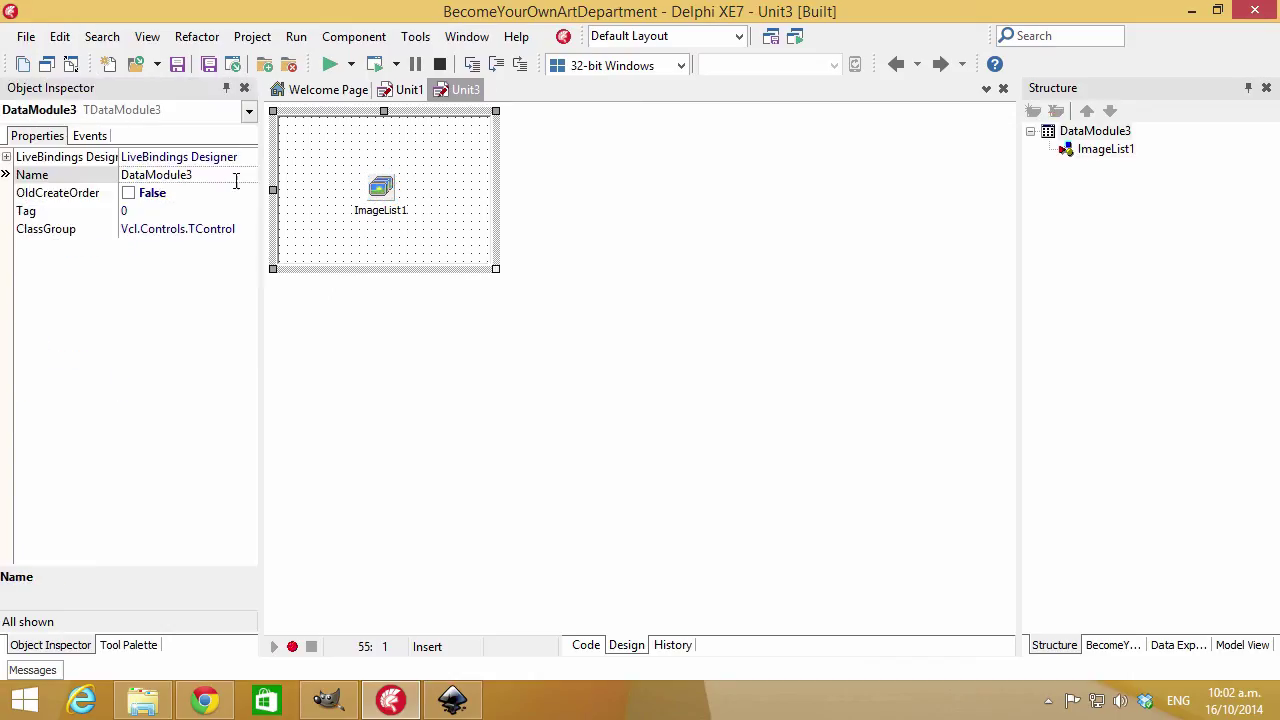
{"action": "left_click", "coordinate": [75, 175]}
{"action": "type", "text": "dmImages"}
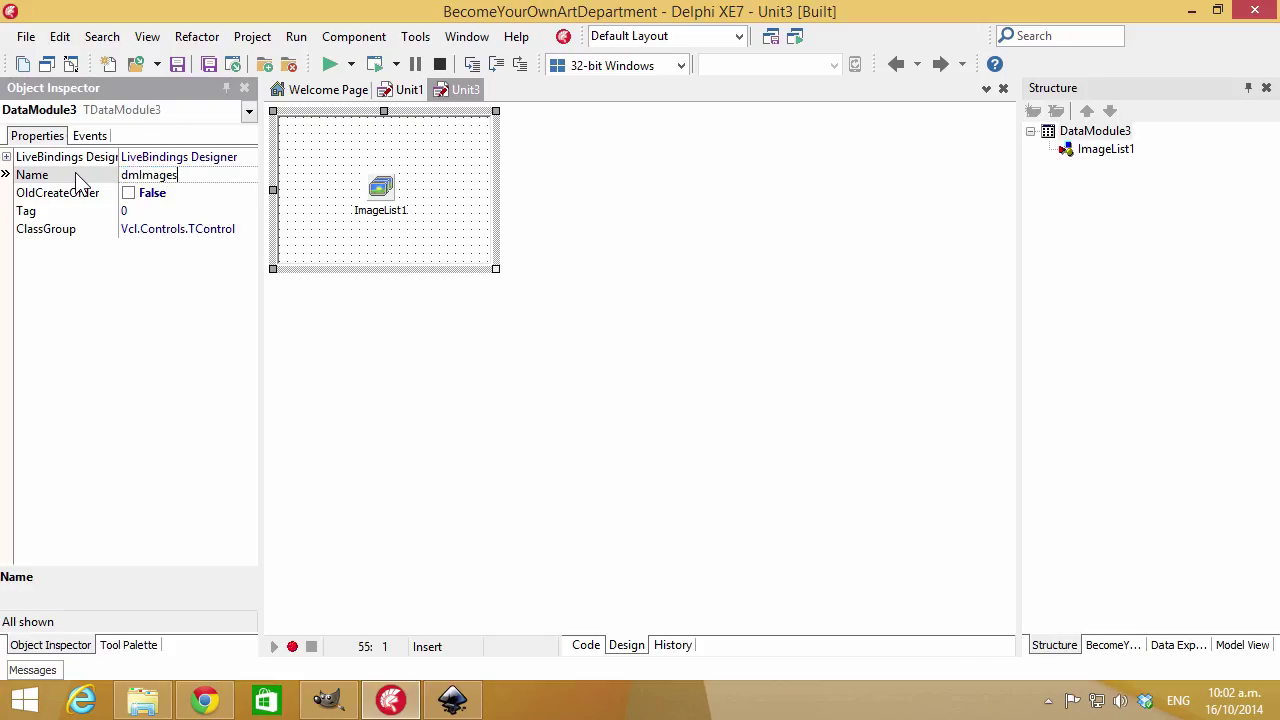
{"action": "key", "text": "Return"}
Rename the image list component to il16 and move it closer to the data module's upper-left corner
{"action": "left_click", "coordinate": [370, 187]}
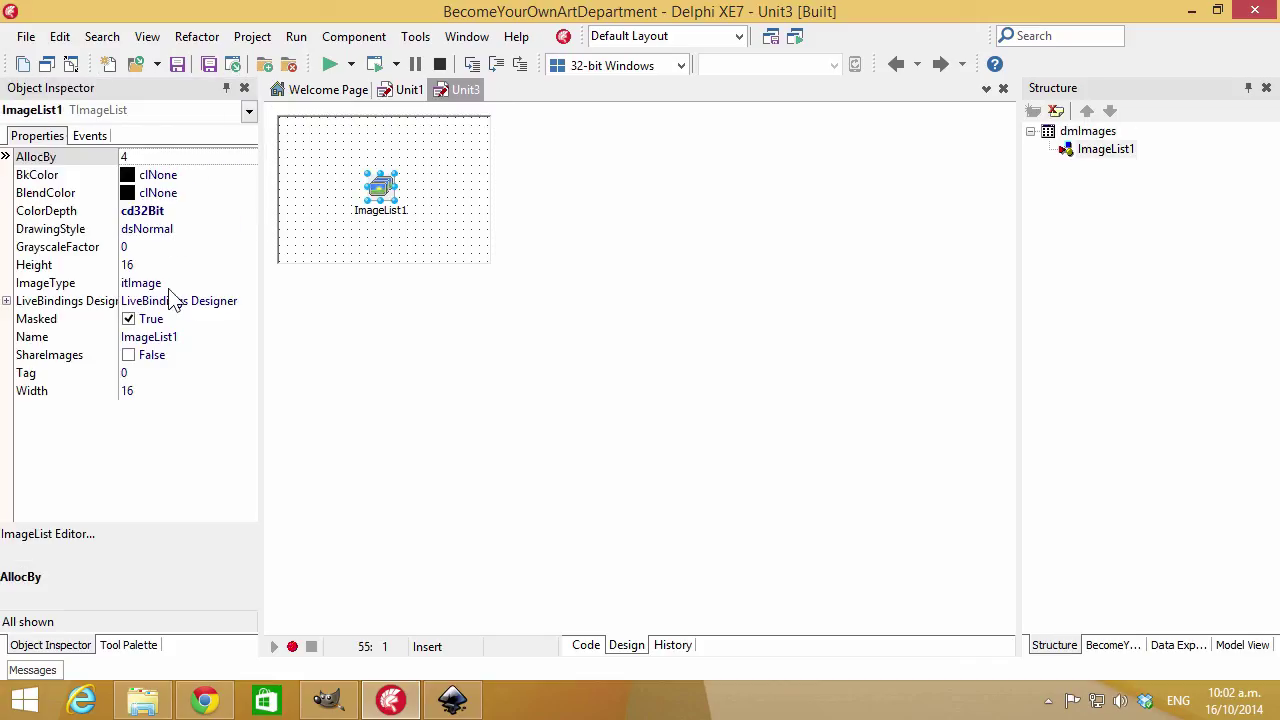
{"action": "left_click", "coordinate": [172, 340]}
{"action": "type", "text": "il16"}
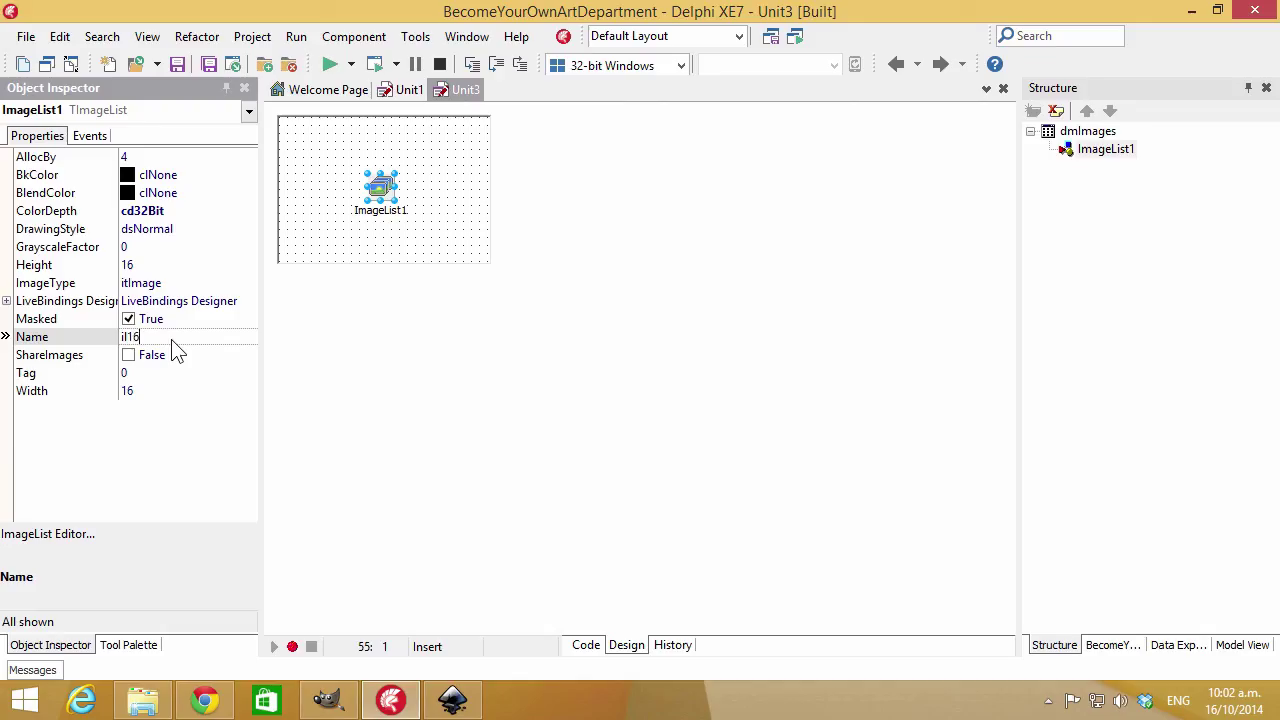
{"action": "key", "text": "Return"}
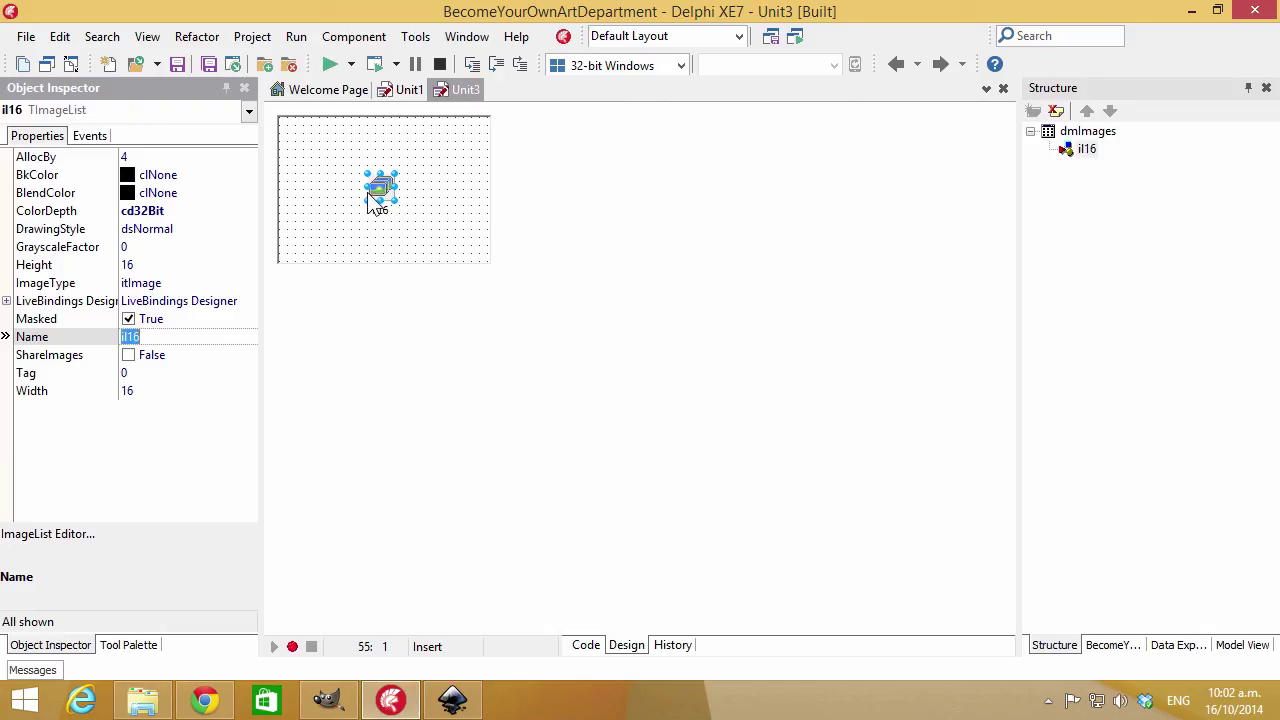
{"action": "left_click_drag", "start_coordinate": [380, 197], "coordinate": [348, 164]}
Make the Useless App form in Unit1 use the data module's unit so its image list is accessible
{"action": "left_click", "coordinate": [400, 90]}
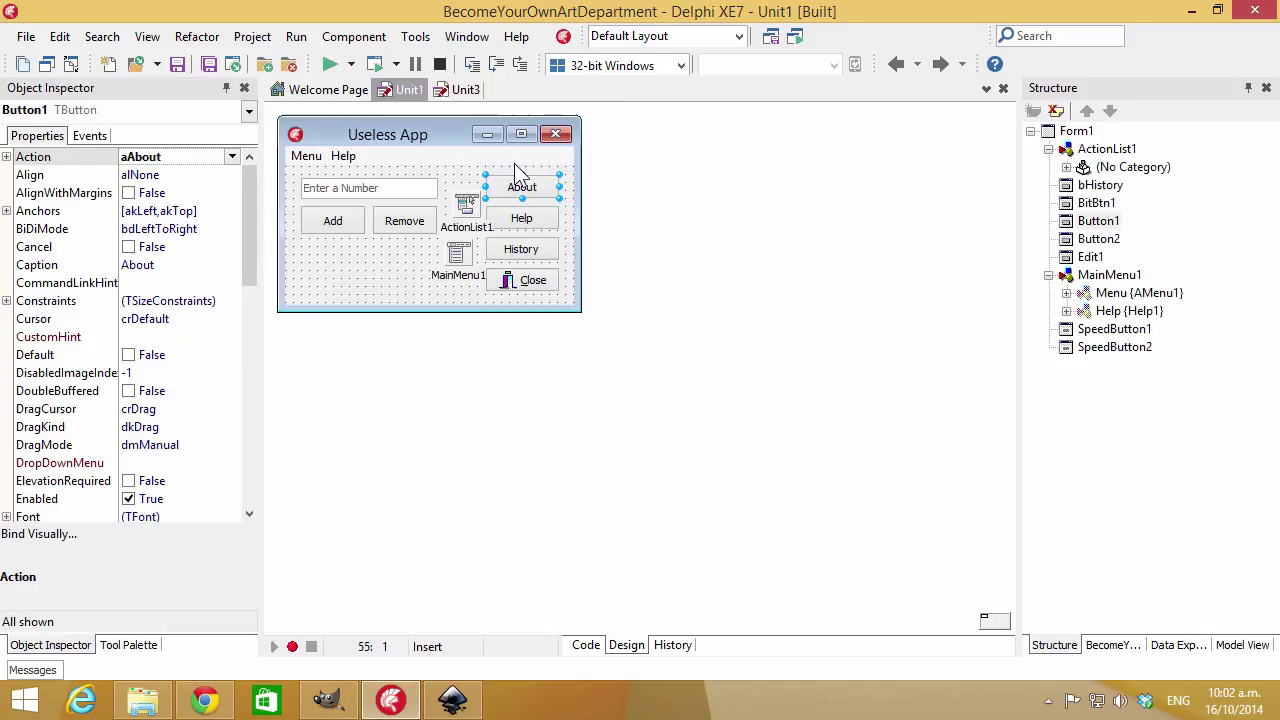
{"action": "left_click", "coordinate": [432, 272]}
{"action": "left_click", "coordinate": [24, 37]}
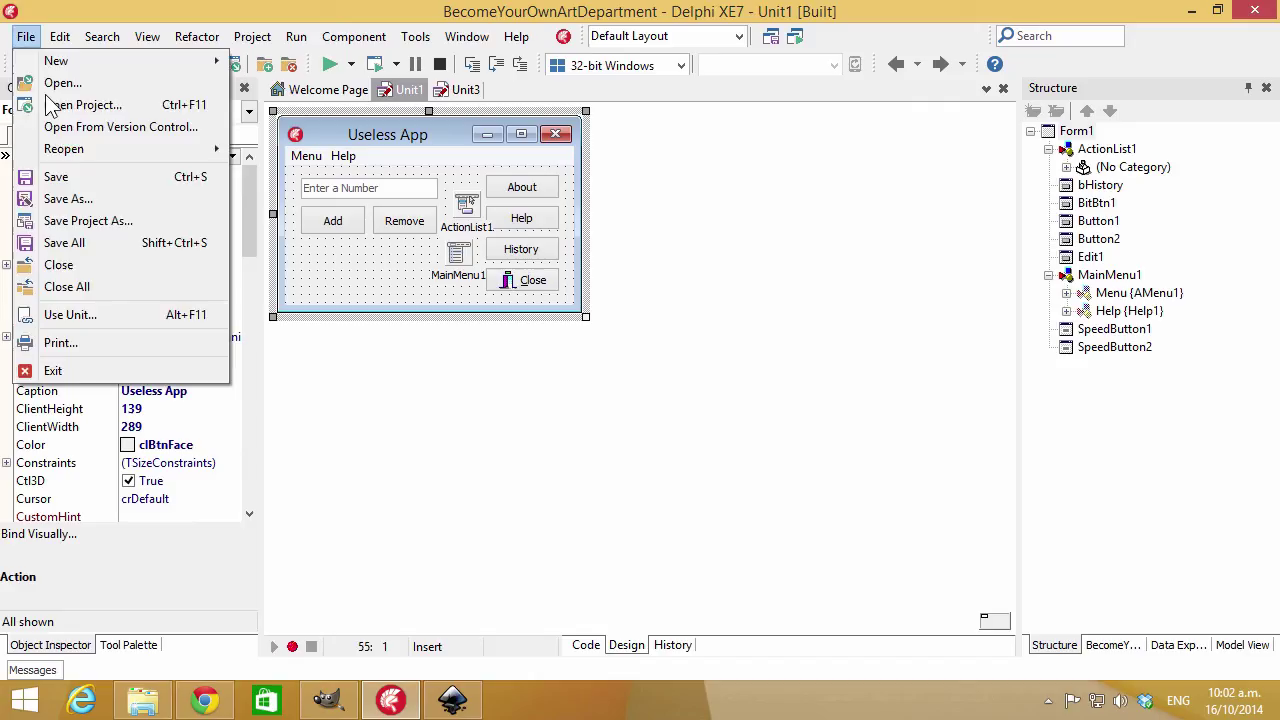
{"action": "left_click", "coordinate": [100, 310]}
{"action": "double_click", "coordinate": [506, 212]}
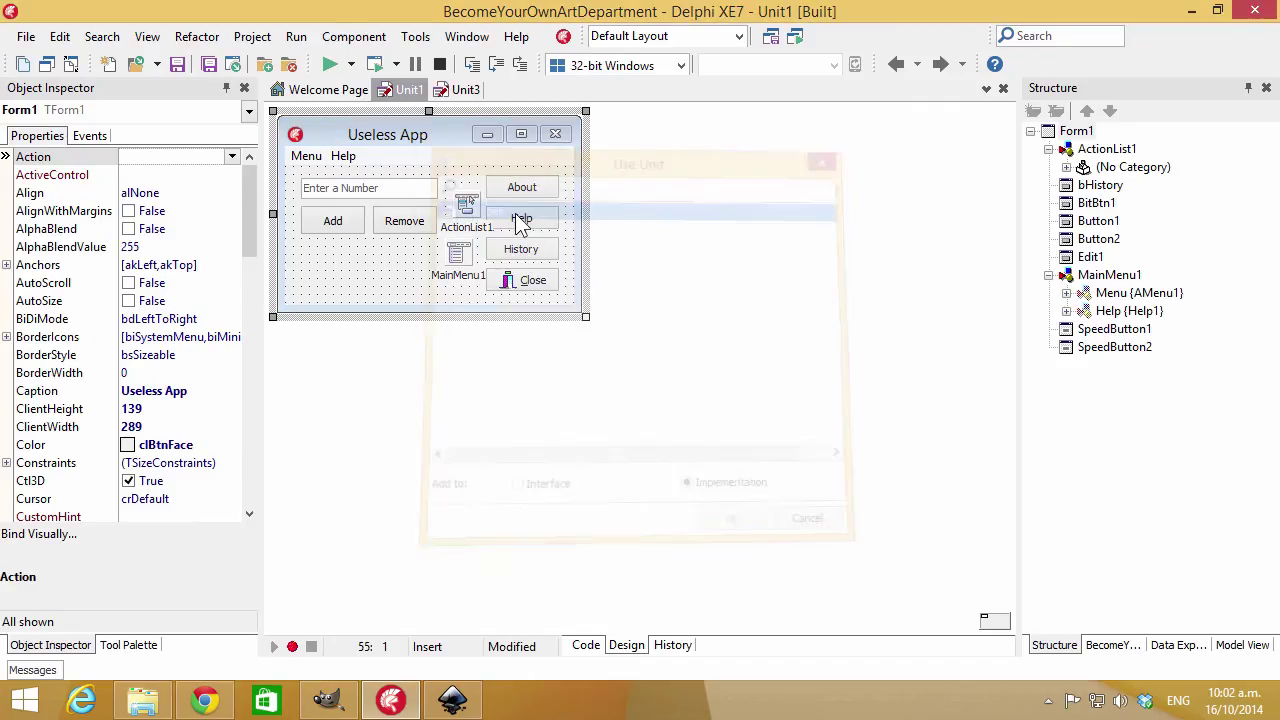
Assign dmImages.il16 as the About button's Images and set its ImageIndex to 0
{"action": "left_click", "coordinate": [534, 188]}
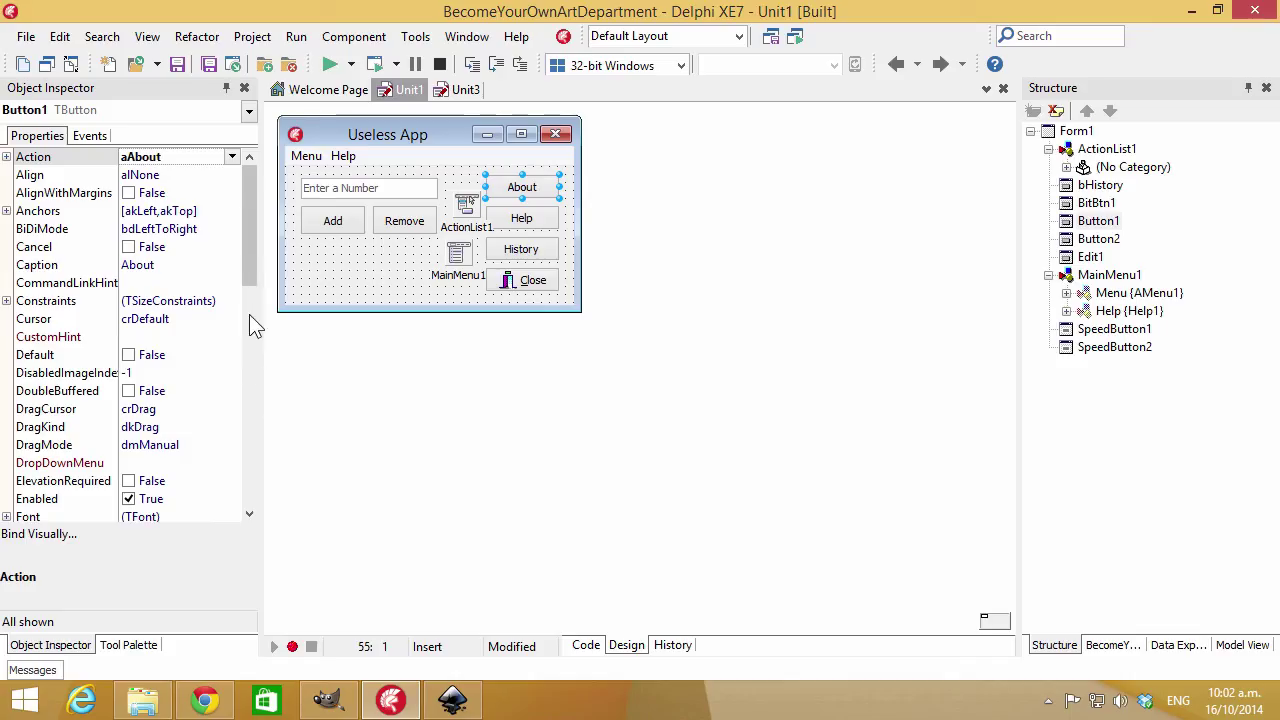
{"action": "left_click_drag", "start_coordinate": [254, 263], "coordinate": [272, 384]}
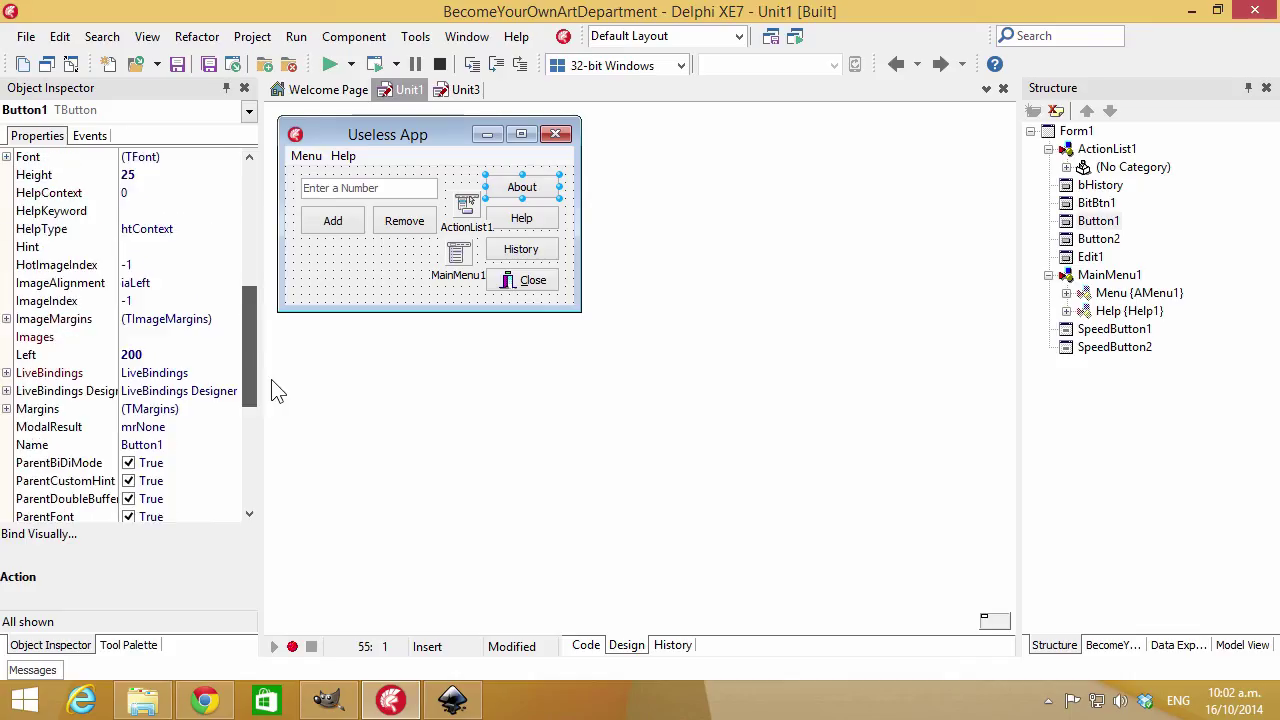
{"action": "left_click", "coordinate": [170, 339]}
{"action": "double_click", "coordinate": [170, 345]}
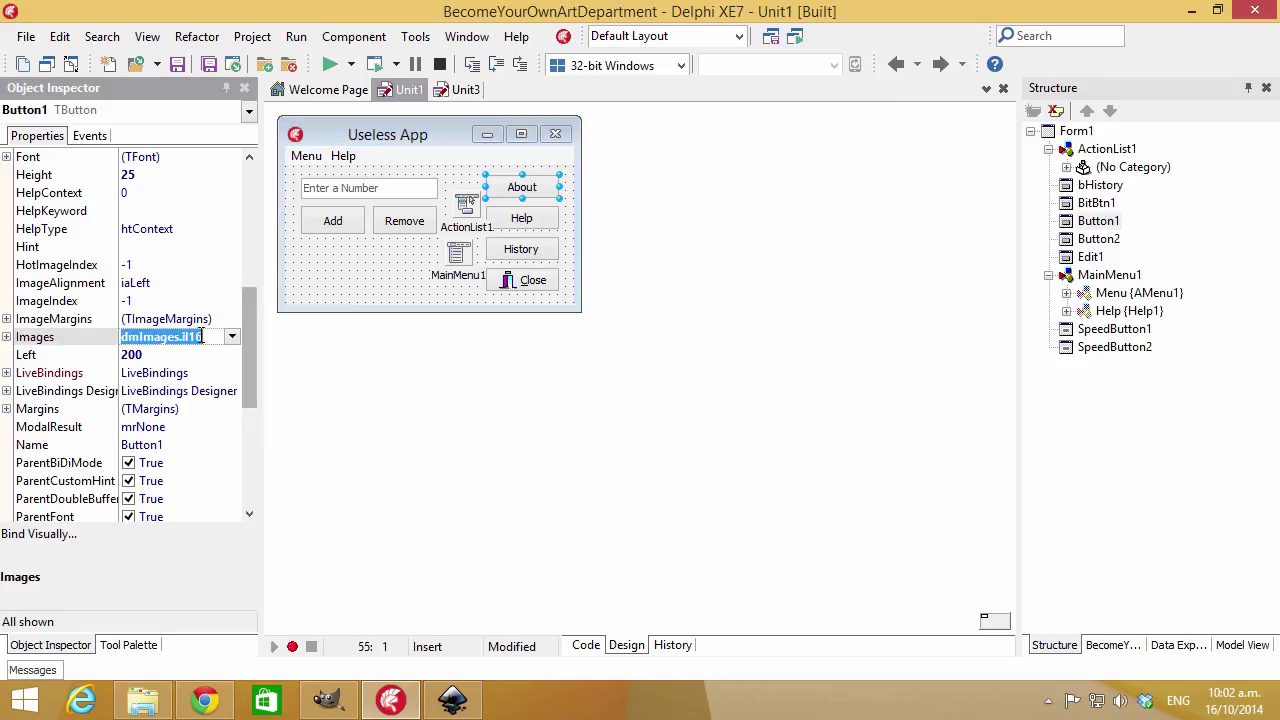
{"action": "left_click", "coordinate": [170, 302]}
{"action": "left_click", "coordinate": [232, 300]}
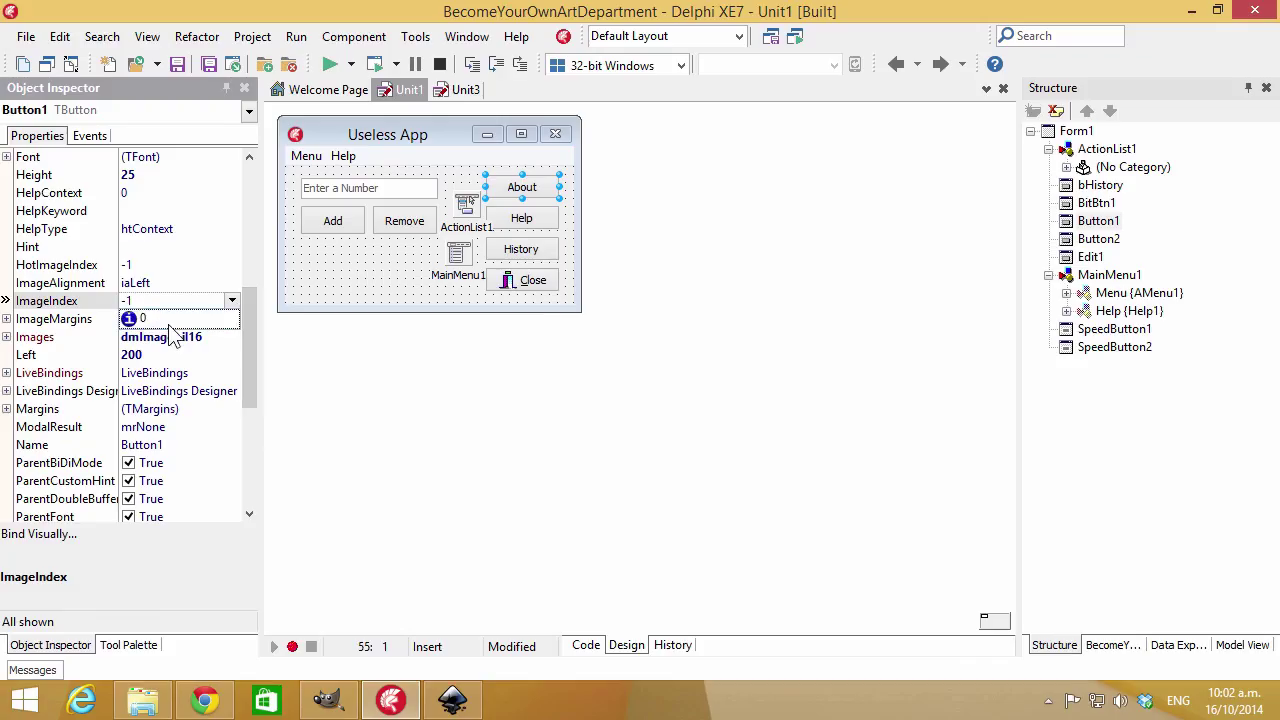
{"action": "left_click", "coordinate": [168, 322]}
{"action": "left_click", "coordinate": [354, 283]}
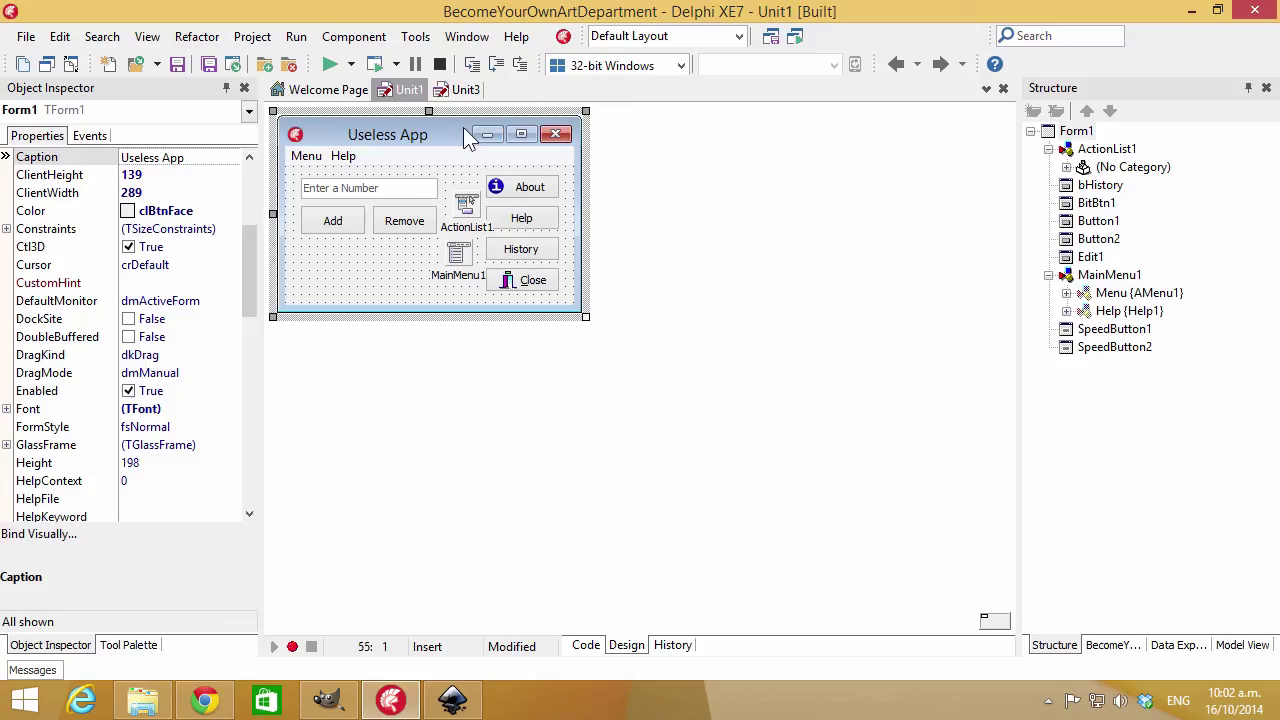
Examine the icons held in the il16 image list of Unit3 and return to the form in Unit1
{"action": "left_click", "coordinate": [466, 90]}
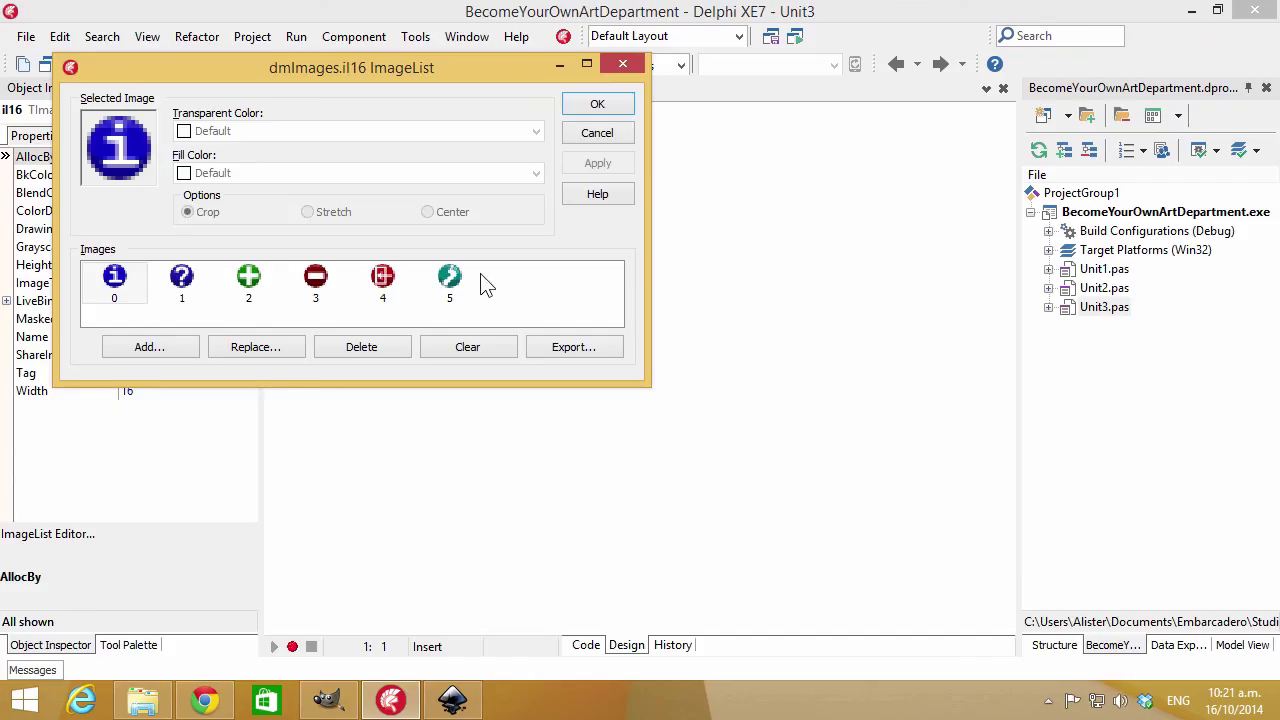
{"action": "left_click", "coordinate": [612, 108]}
{"action": "left_click", "coordinate": [405, 90]}
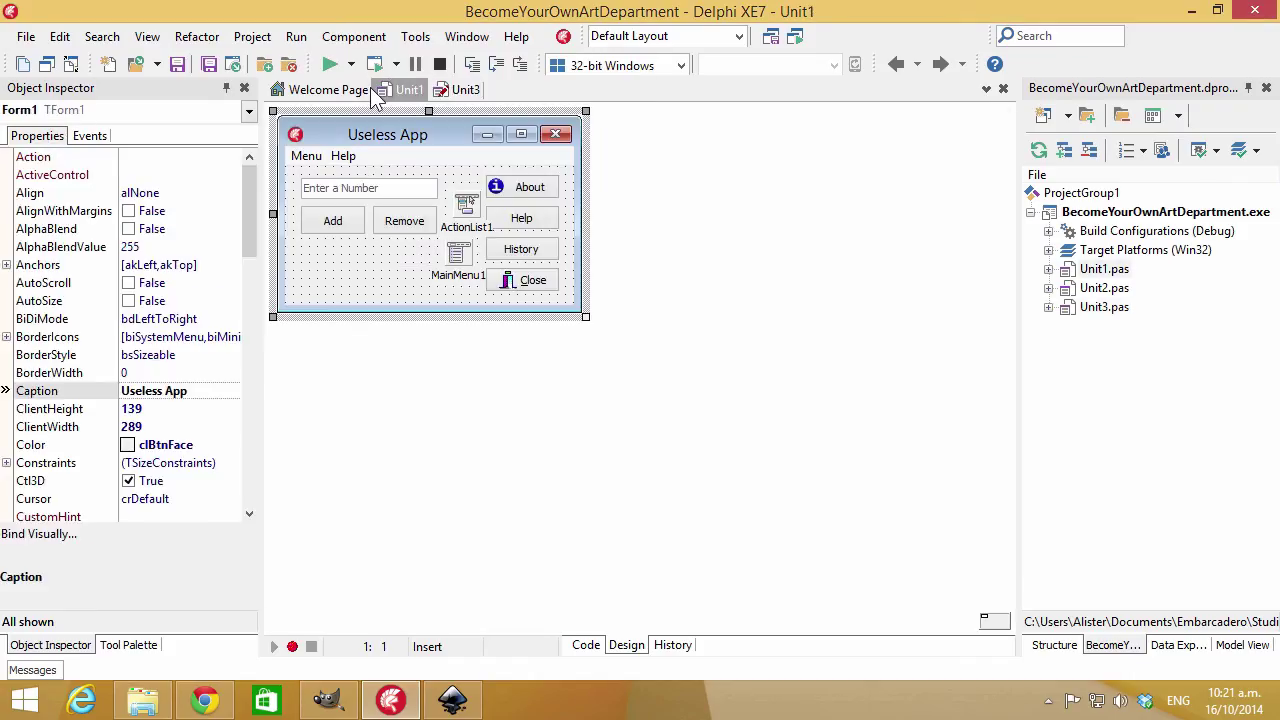
Set the Images property of MainMenu1, ActionList1 and the History and Help buttons to dmImages.il16 together
{"action": "left_click", "coordinate": [468, 254]}
{"action": "left_click", "coordinate": [468, 215], "text": "shift"}
{"action": "left_click", "coordinate": [528, 249], "text": "shift"}
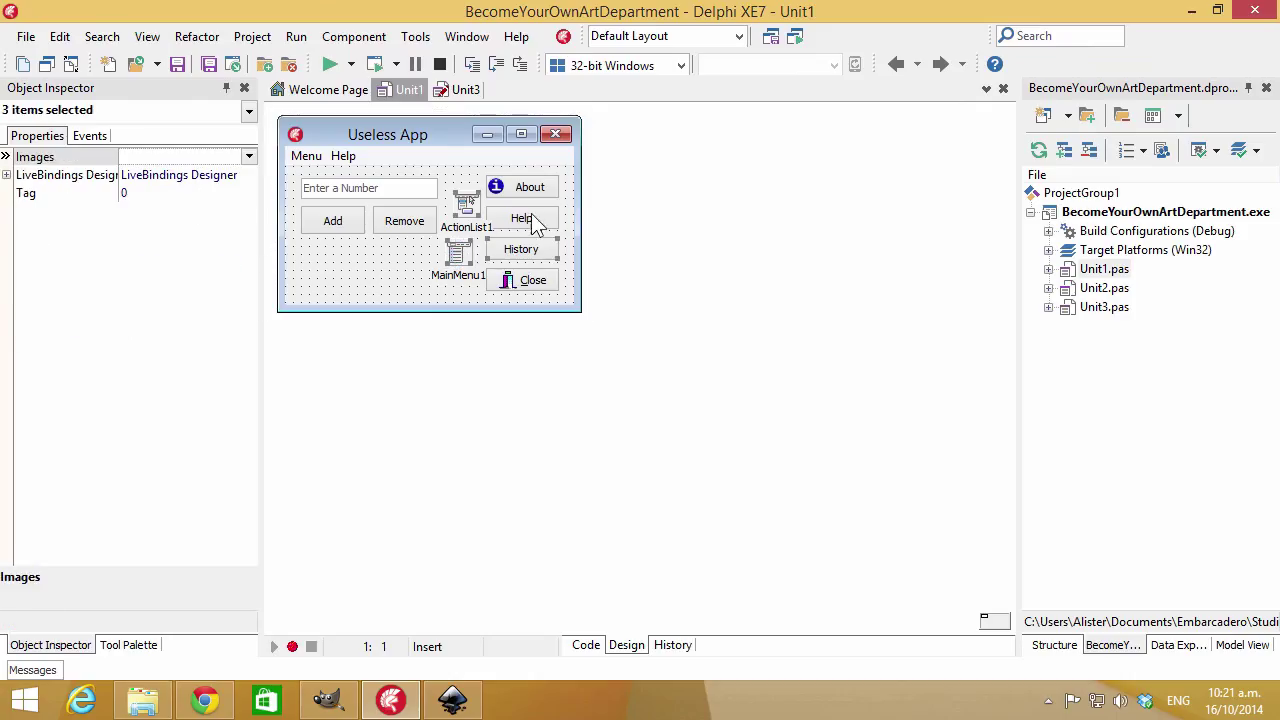
{"action": "left_click", "coordinate": [523, 217], "text": "shift"}
{"action": "double_click", "coordinate": [216, 157]}
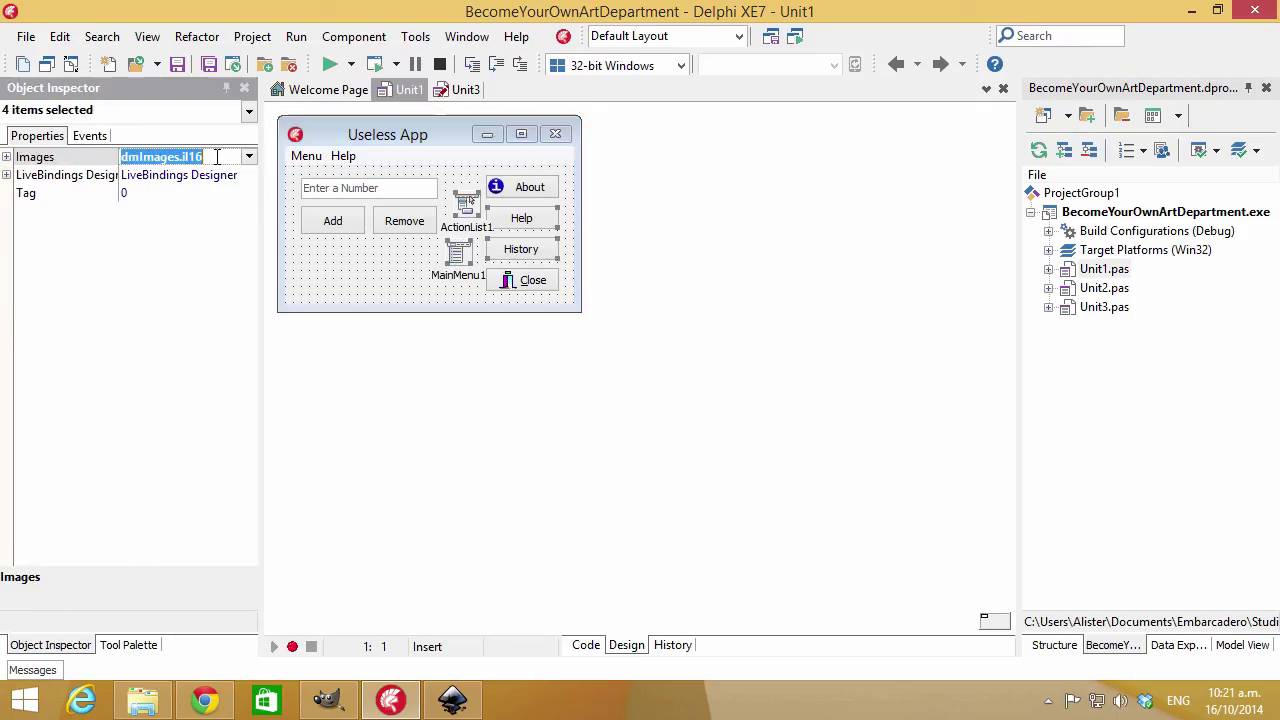
{"action": "left_click", "coordinate": [392, 272]}
Open ActionList1 for editing and set the ImageIndex of aHelp to 1 and of aAbout to 0
{"action": "double_click", "coordinate": [466, 203]}
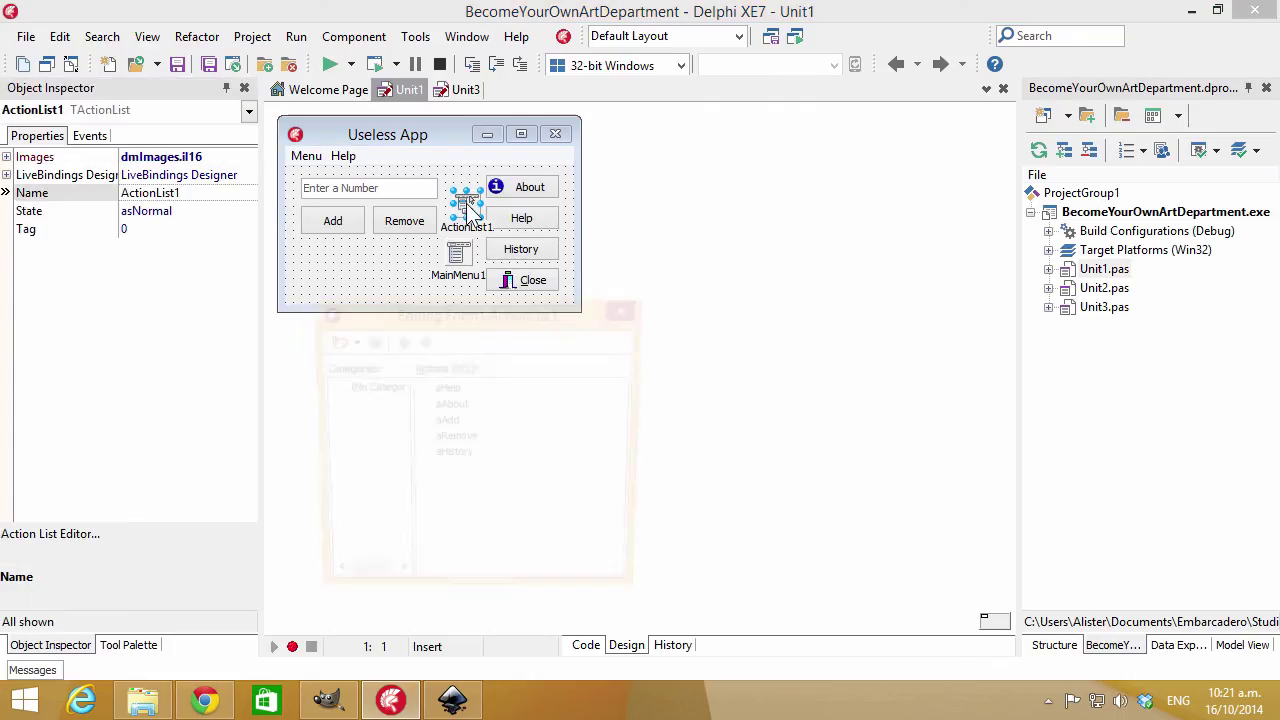
{"action": "left_click", "coordinate": [448, 389]}
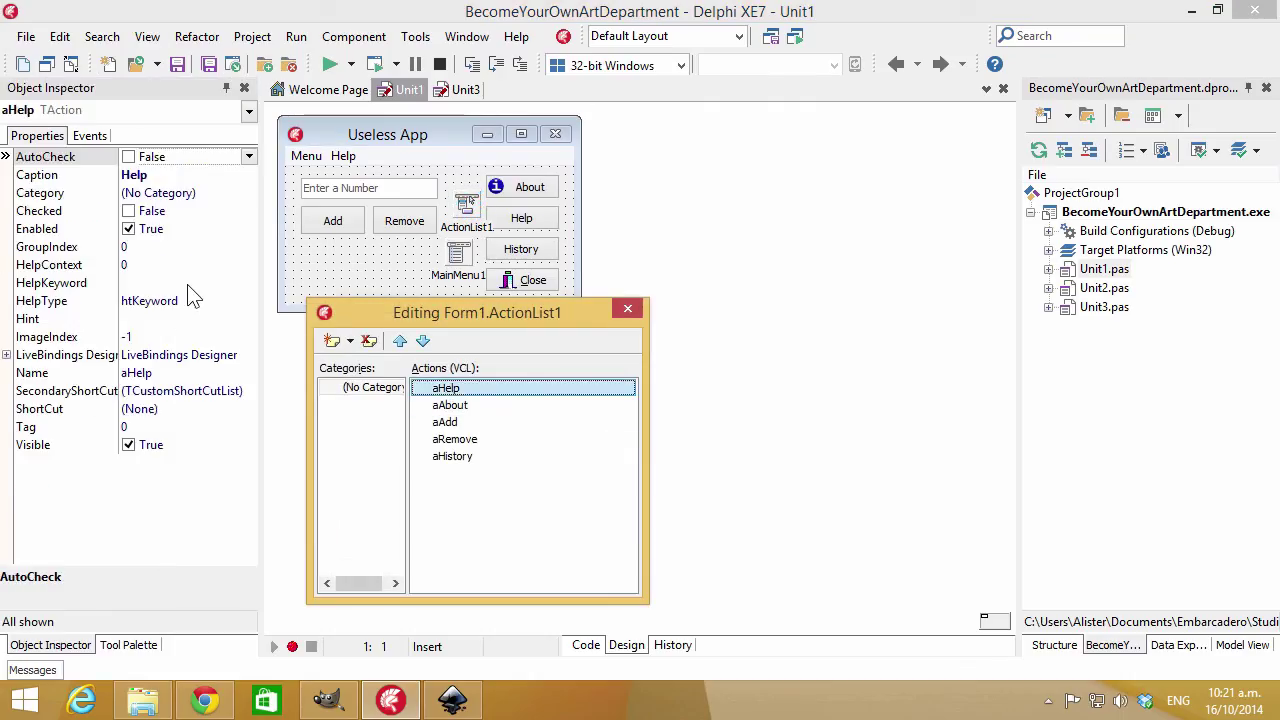
{"action": "left_click", "coordinate": [178, 339]}
{"action": "left_click", "coordinate": [248, 337]}
{"action": "left_click", "coordinate": [185, 370]}
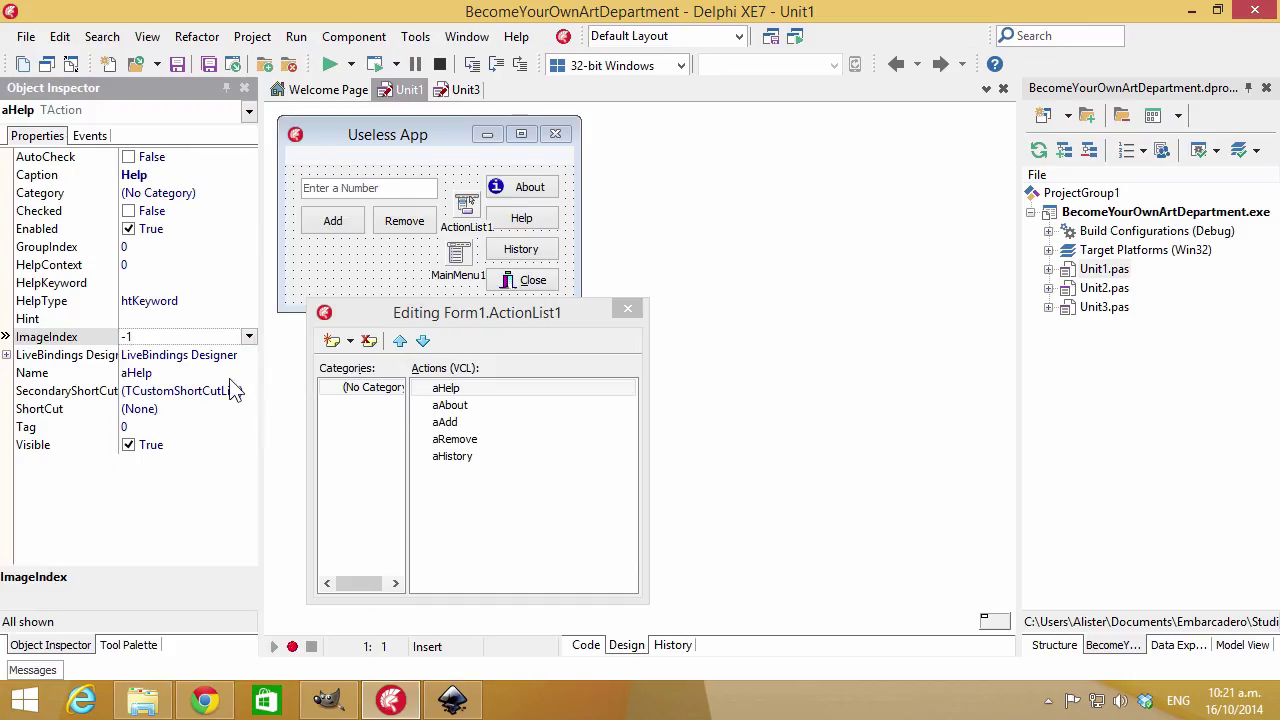
{"action": "left_click", "coordinate": [430, 405]}
{"action": "left_click", "coordinate": [249, 337]}
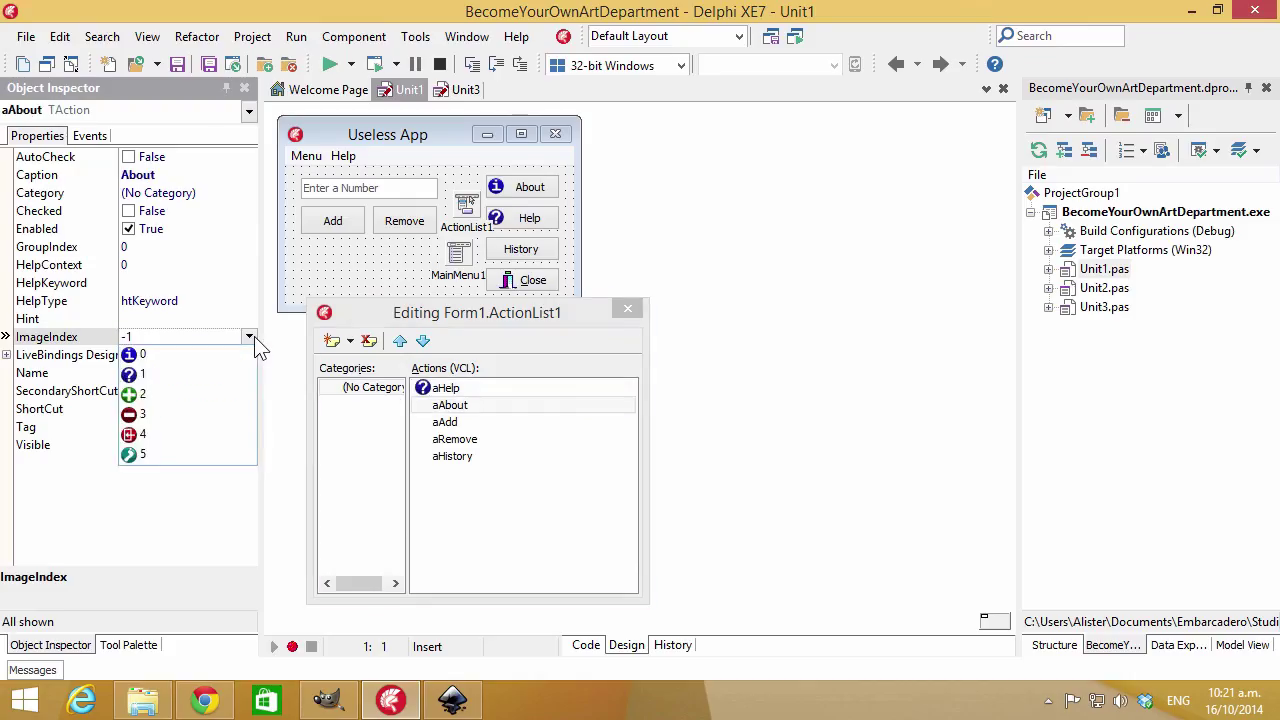
{"action": "left_click", "coordinate": [157, 356]}
Set the ImageIndex of the aAdd action to 2 and of the aRemove action to 3
{"action": "left_click", "coordinate": [489, 421]}
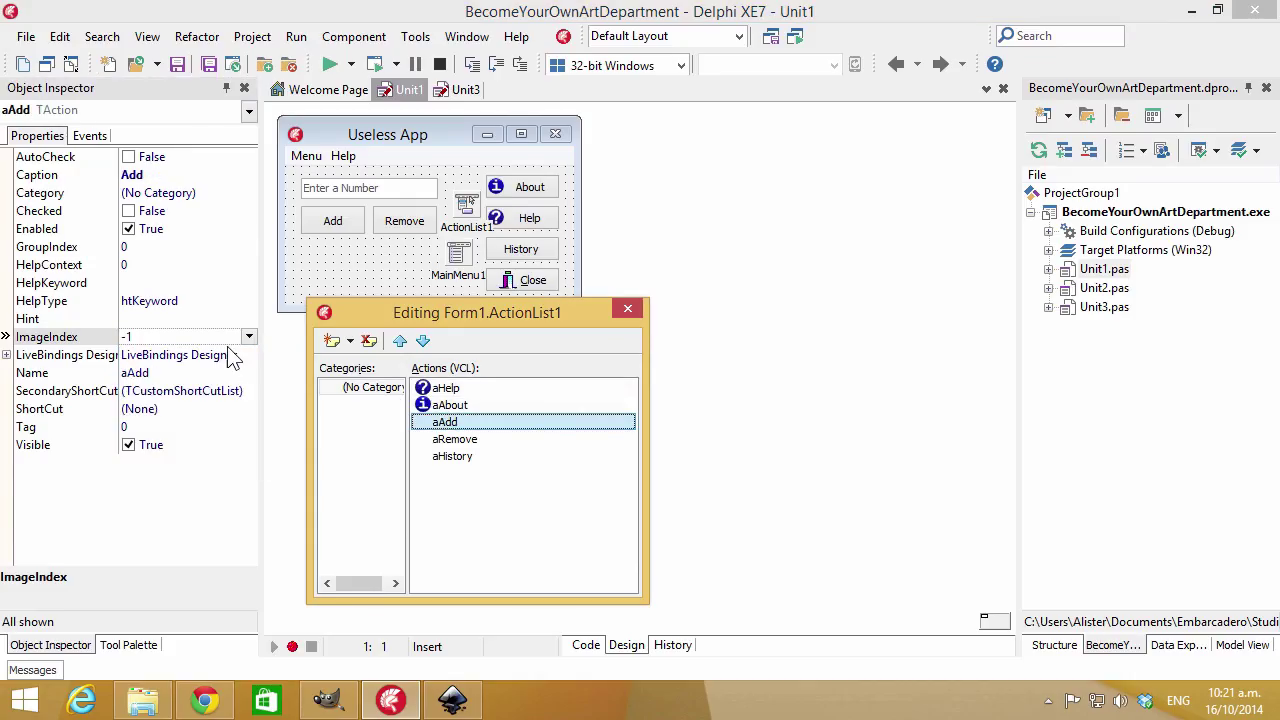
{"action": "left_click", "coordinate": [249, 337]}
{"action": "left_click", "coordinate": [149, 393]}
{"action": "left_click", "coordinate": [455, 439]}
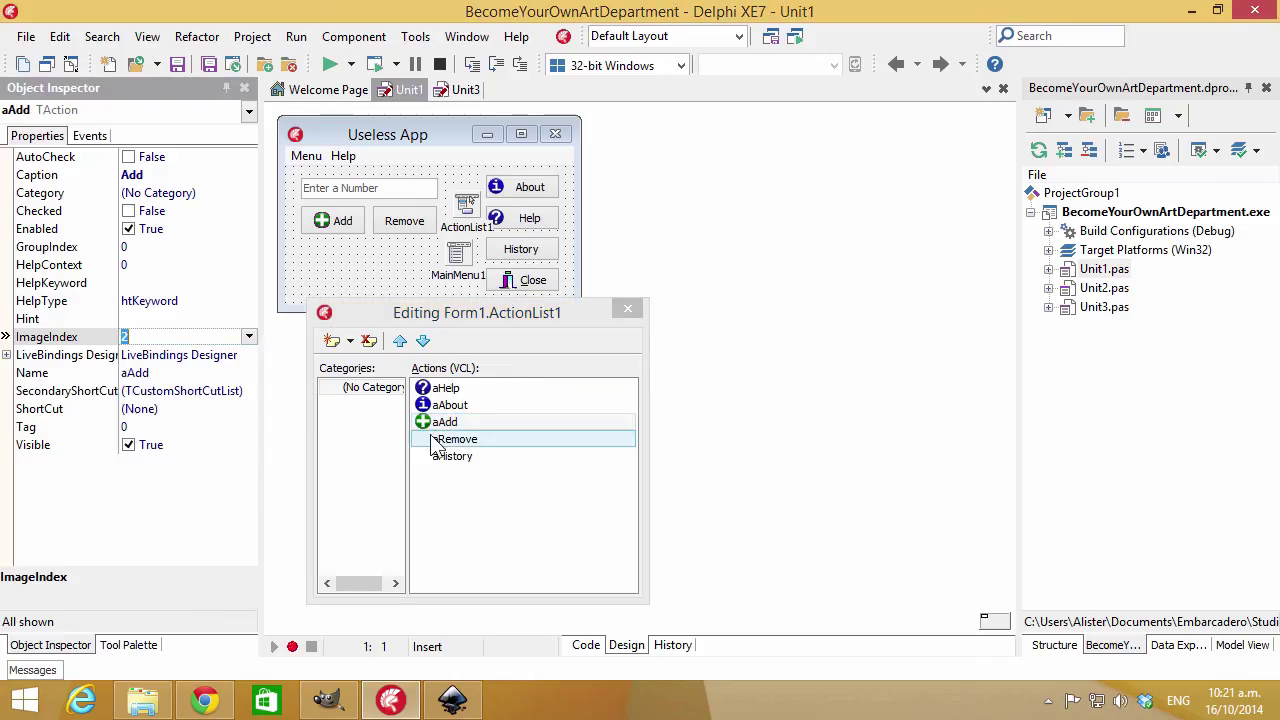
{"action": "left_click", "coordinate": [249, 337]}
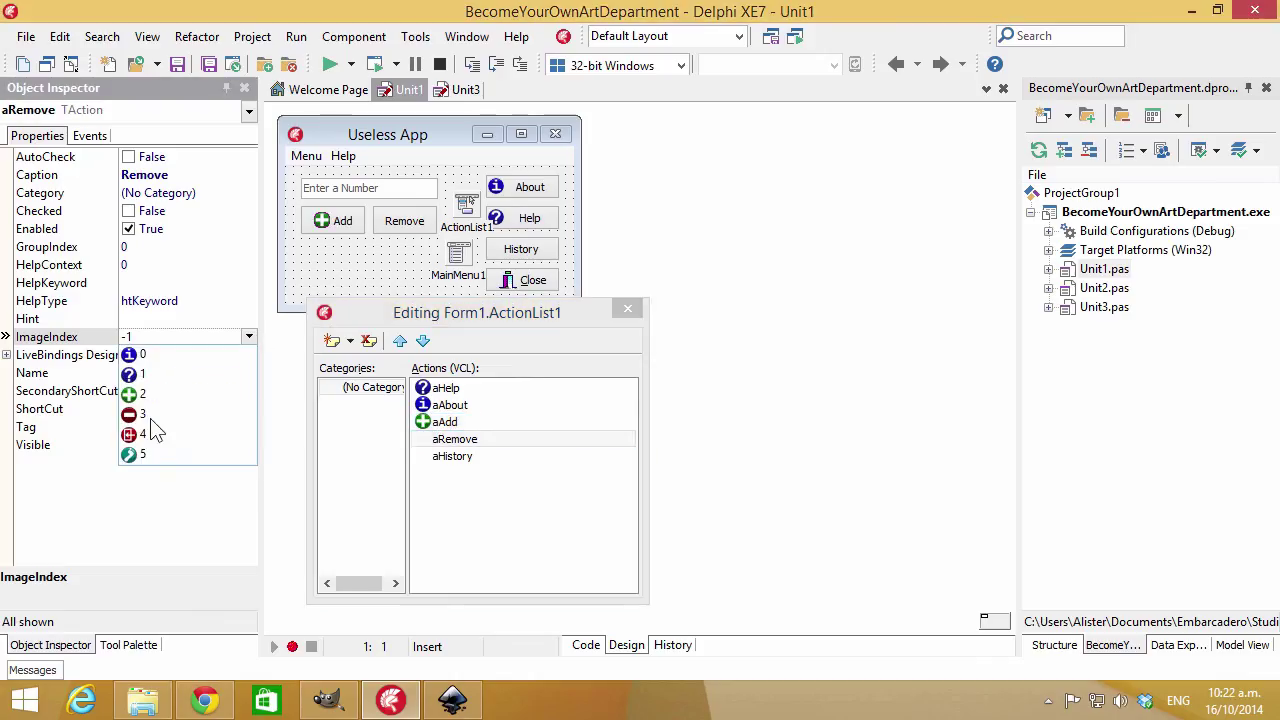
{"action": "left_click", "coordinate": [142, 413]}
Set the aHistory action's ImageIndex to 5 and close the action list editor
{"action": "left_click", "coordinate": [452, 456]}
{"action": "left_click", "coordinate": [249, 337]}
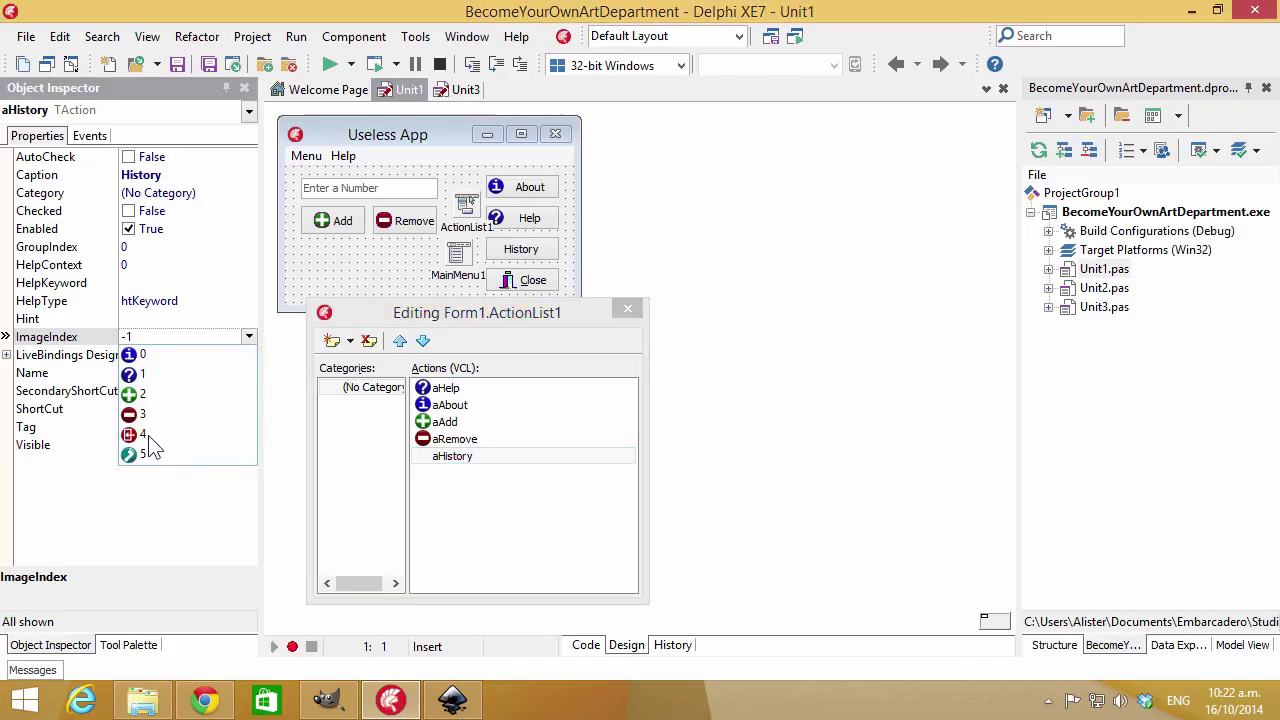
{"action": "left_click", "coordinate": [148, 456]}
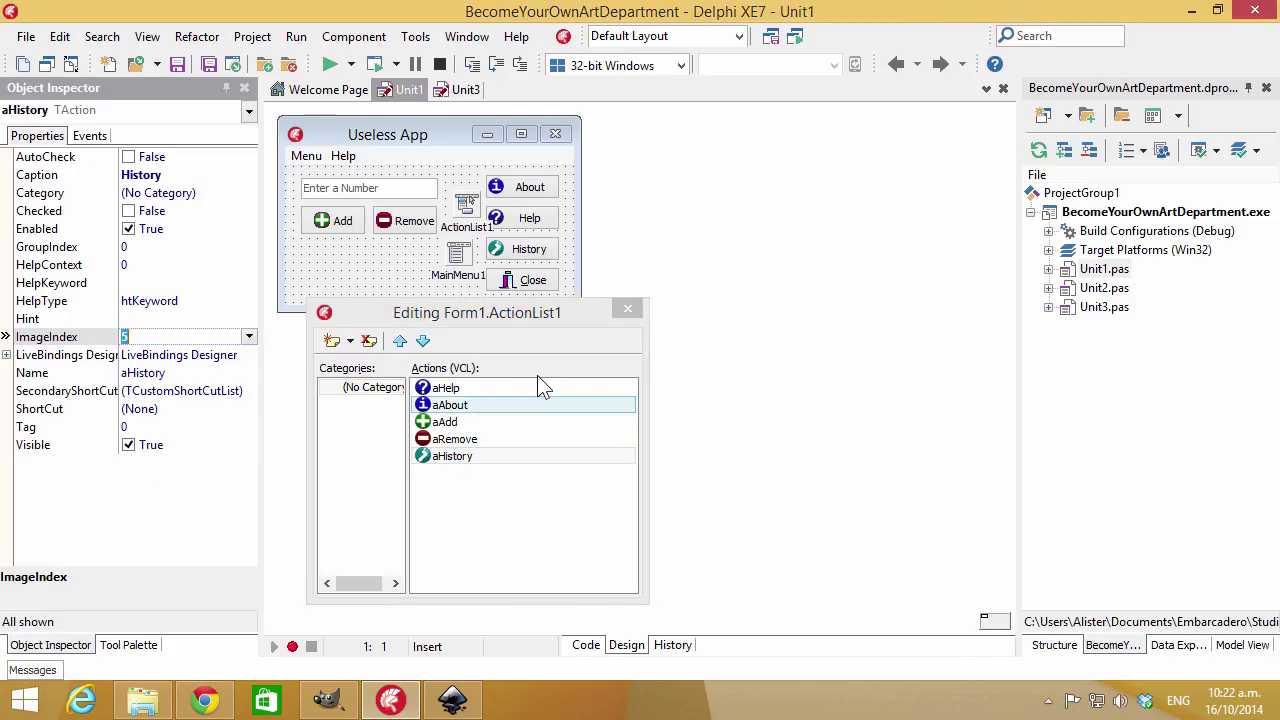
{"action": "left_click", "coordinate": [628, 312]}
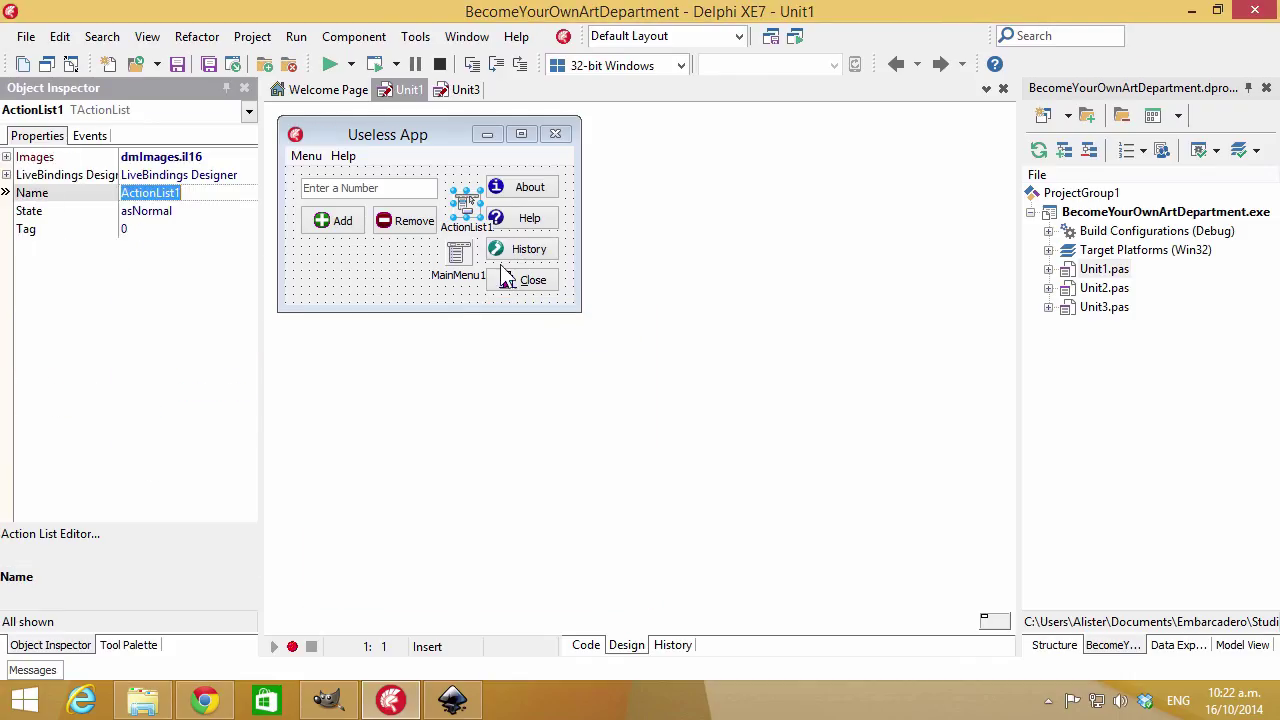
{"action": "left_click", "coordinate": [375, 266]}
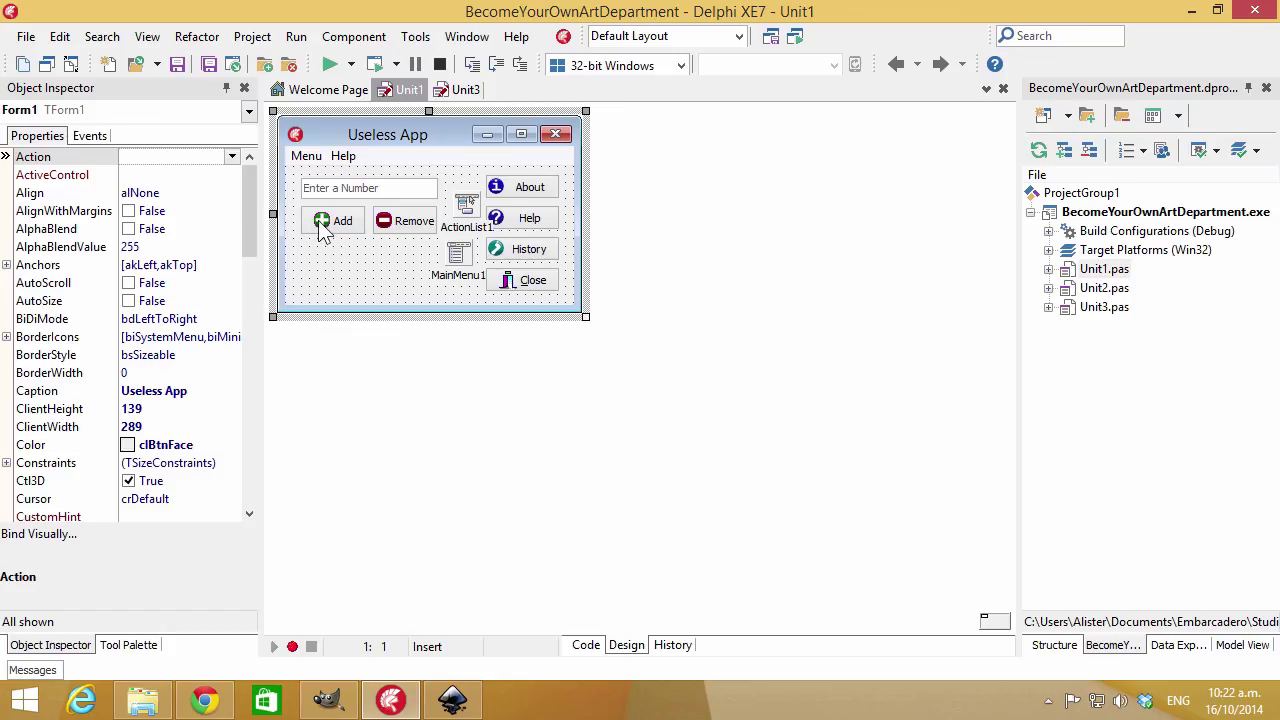
Run the application to check the icons on its buttons, and close it again
{"action": "left_click", "coordinate": [330, 65]}
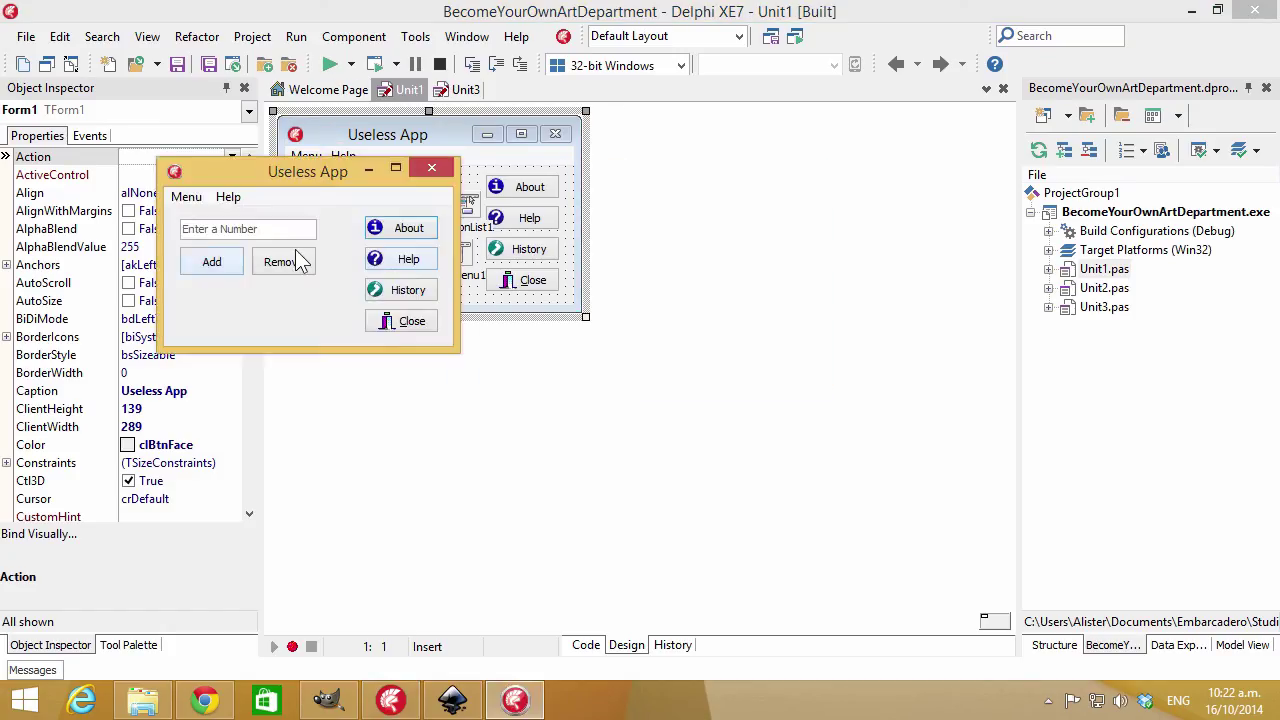
{"action": "left_click", "coordinate": [431, 167]}
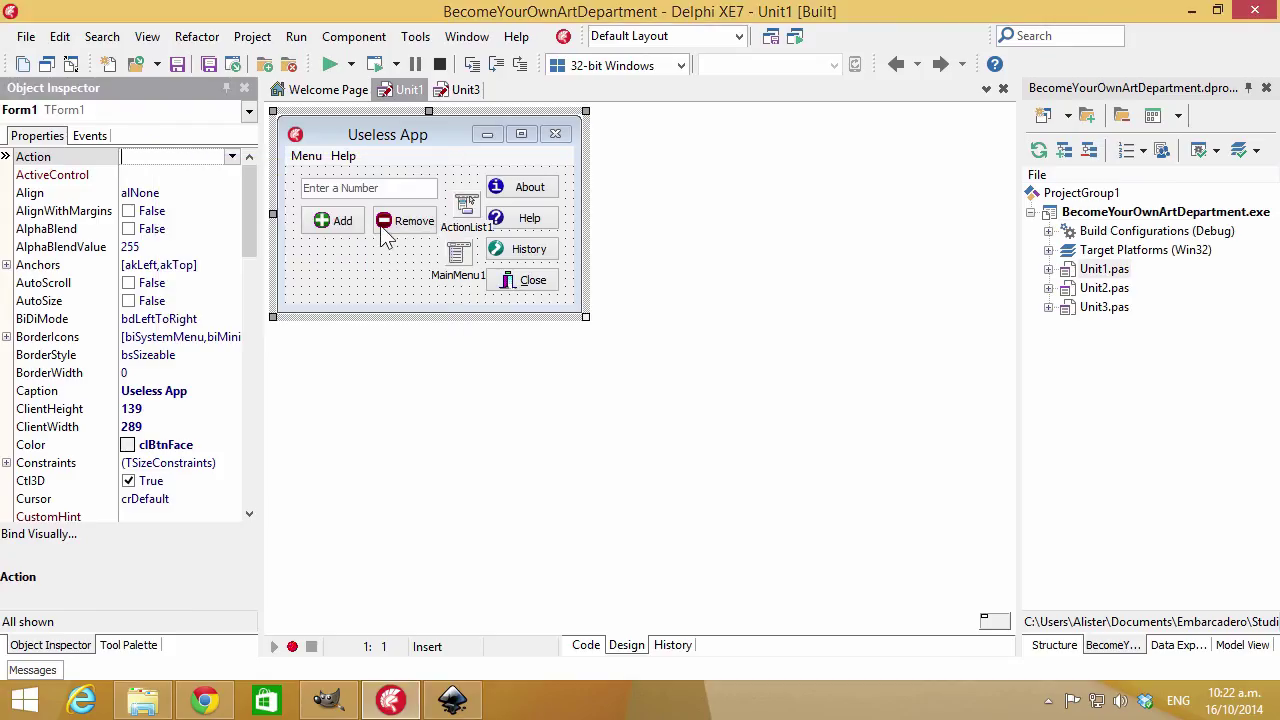
{"action": "left_click", "coordinate": [352, 230]}
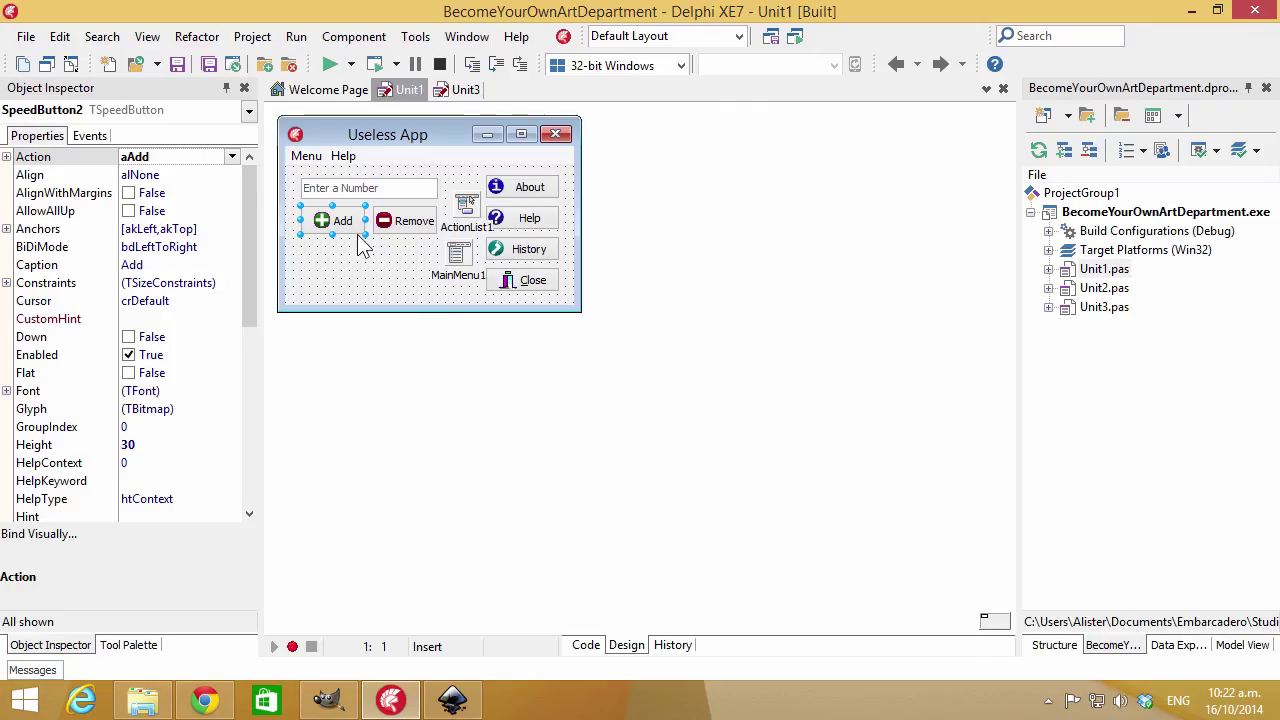
{"action": "double_click", "coordinate": [197, 411]}
{"action": "left_click", "coordinate": [513, 473]}
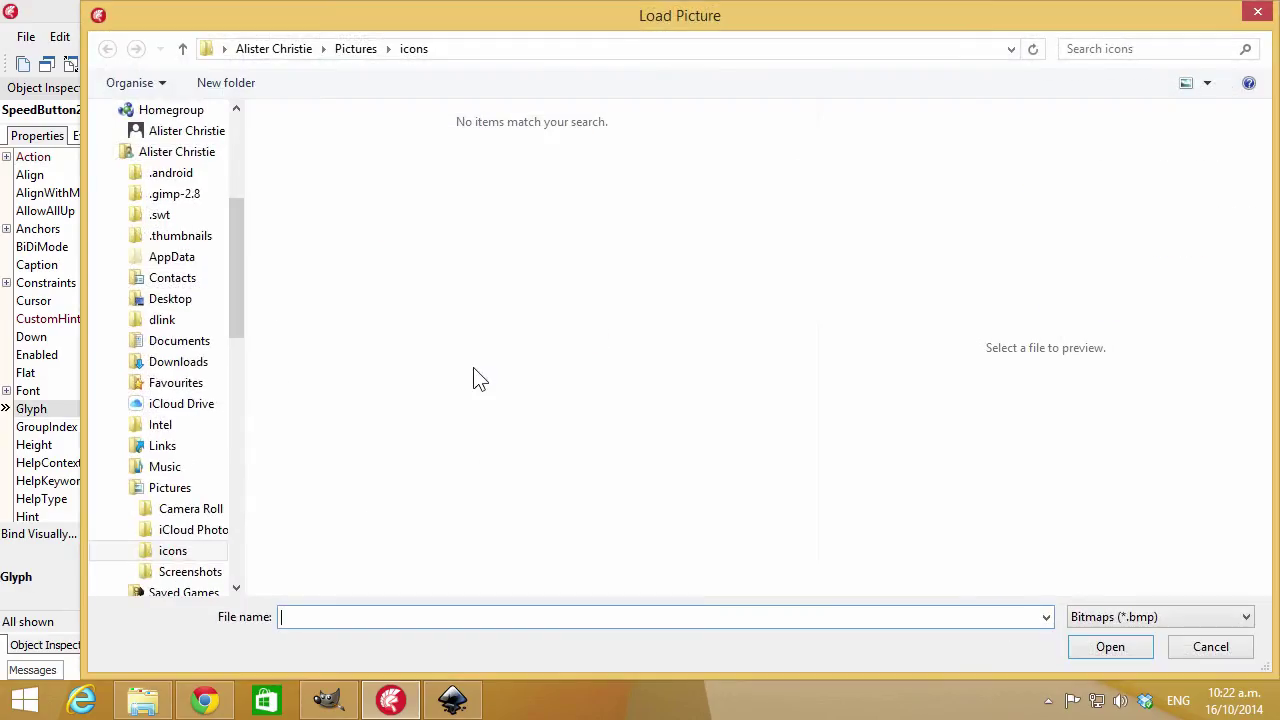
{"action": "left_click", "coordinate": [1150, 616]}
{"action": "left_click", "coordinate": [1180, 637]}
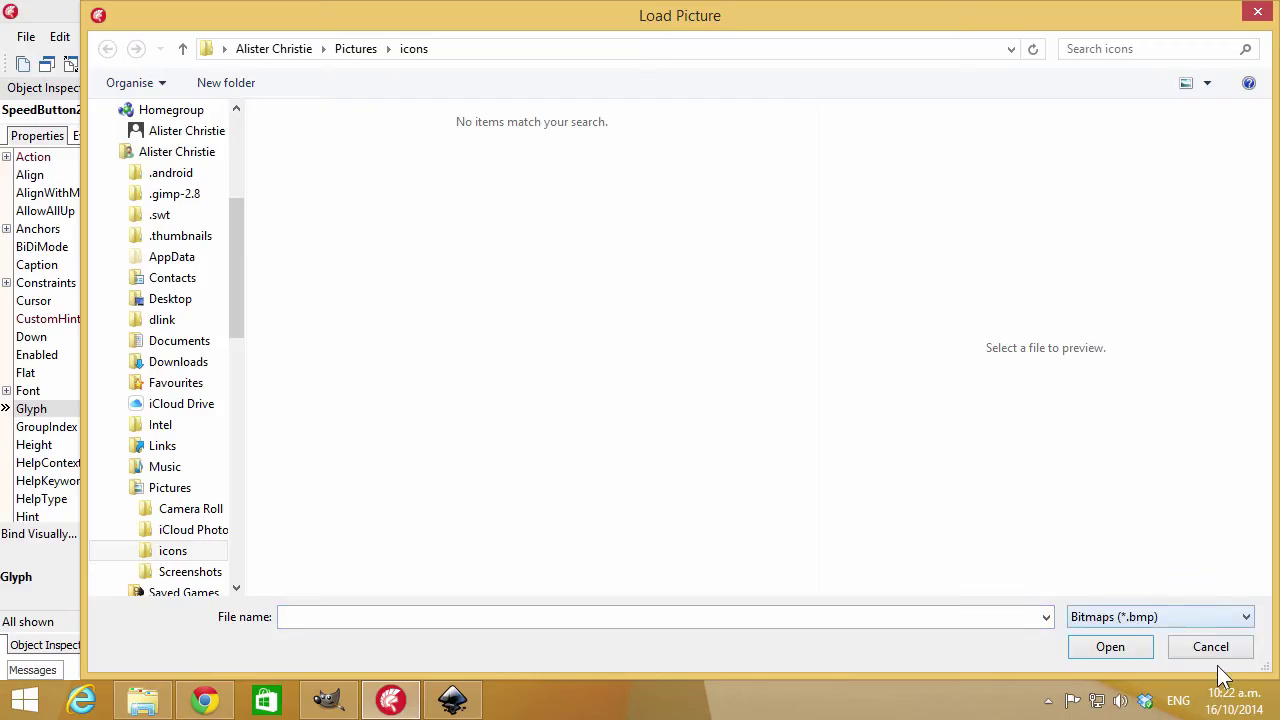
{"action": "left_click", "coordinate": [1210, 646]}
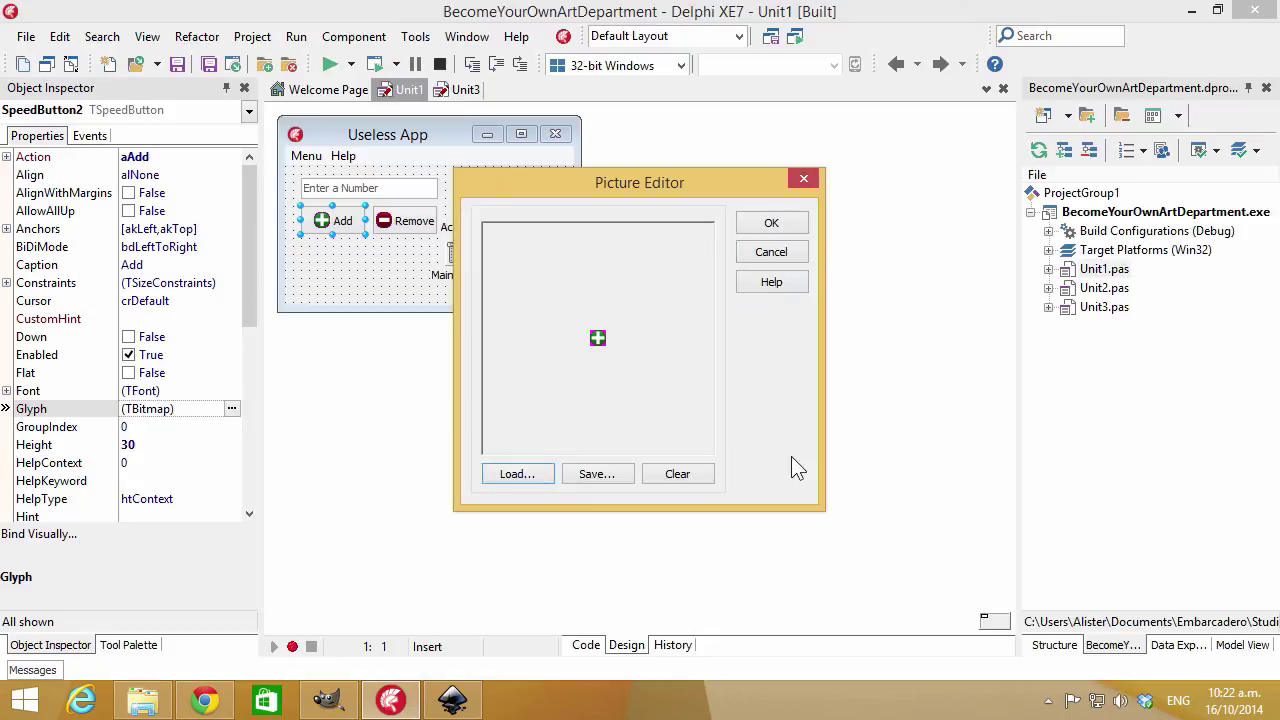
{"action": "left_click", "coordinate": [771, 252]}
{"action": "left_click", "coordinate": [352, 255]}
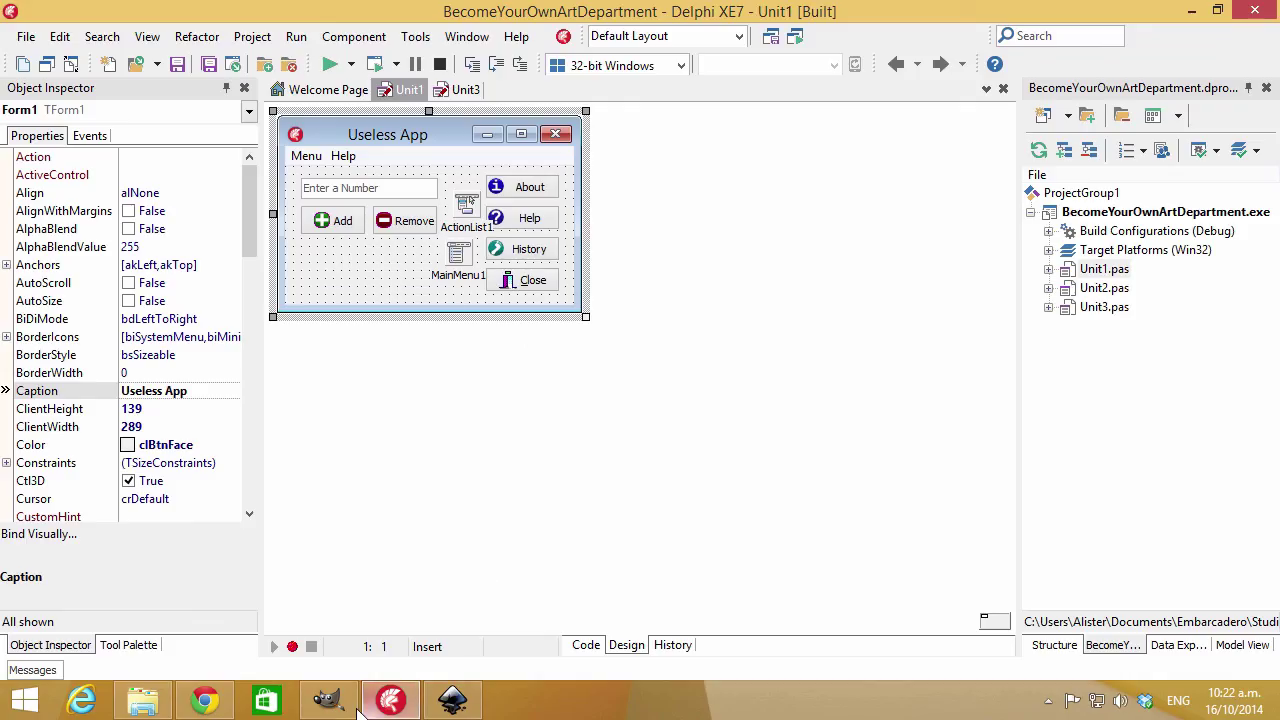
Switch to GIMP and open add 16.png, Close 16.png and remove 16.png together from the icons folder
{"action": "left_click", "coordinate": [328, 700]}
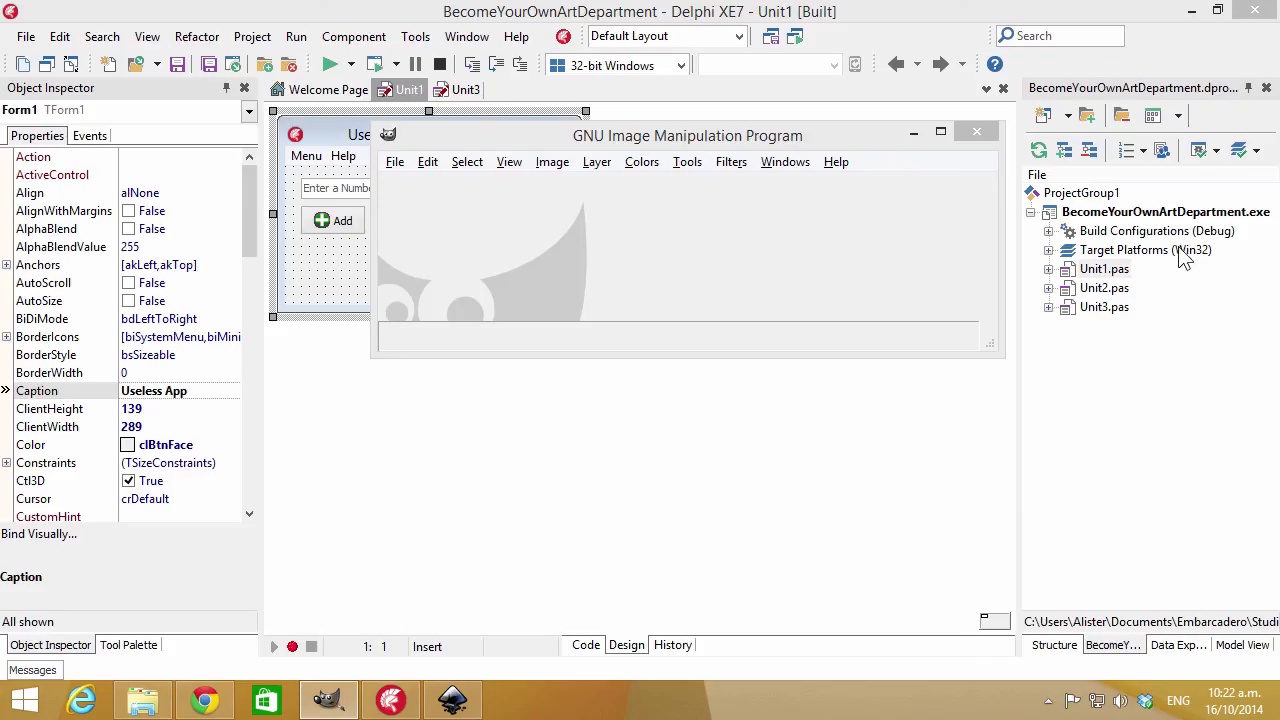
{"action": "left_click_drag", "start_coordinate": [660, 132], "coordinate": [678, 159]}
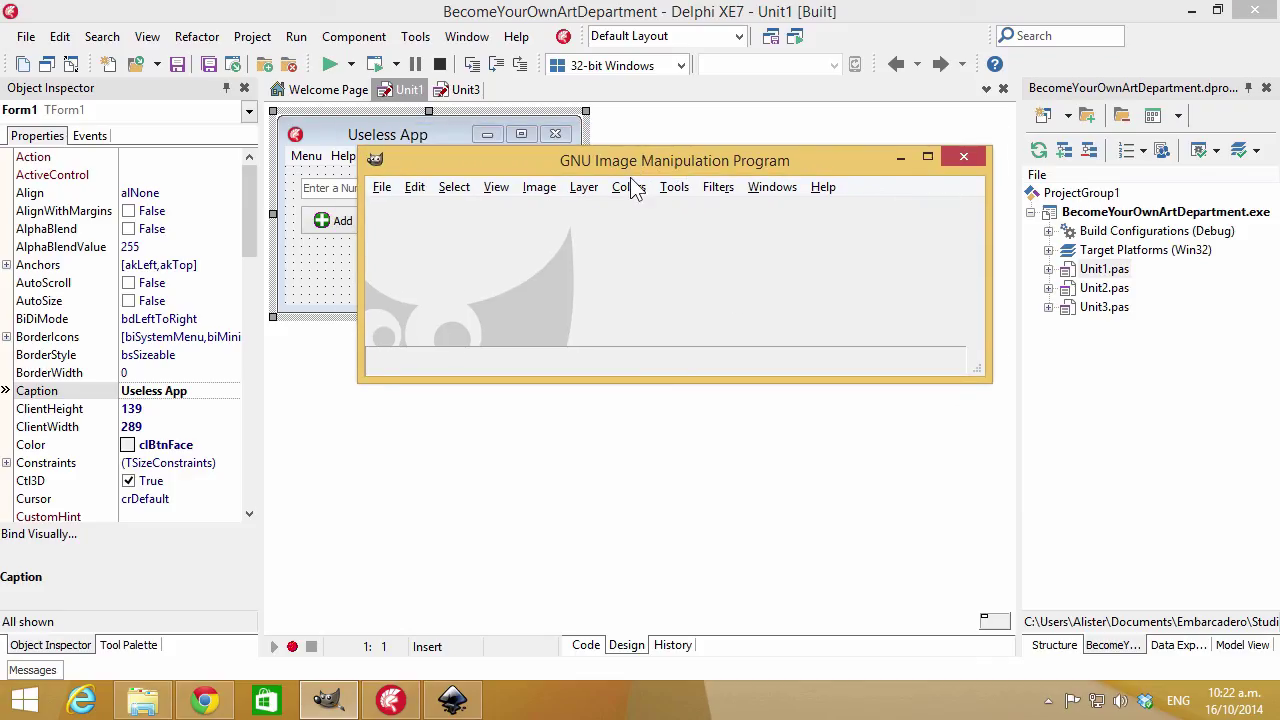
{"action": "left_click", "coordinate": [383, 188]}
{"action": "left_click", "coordinate": [424, 250]}
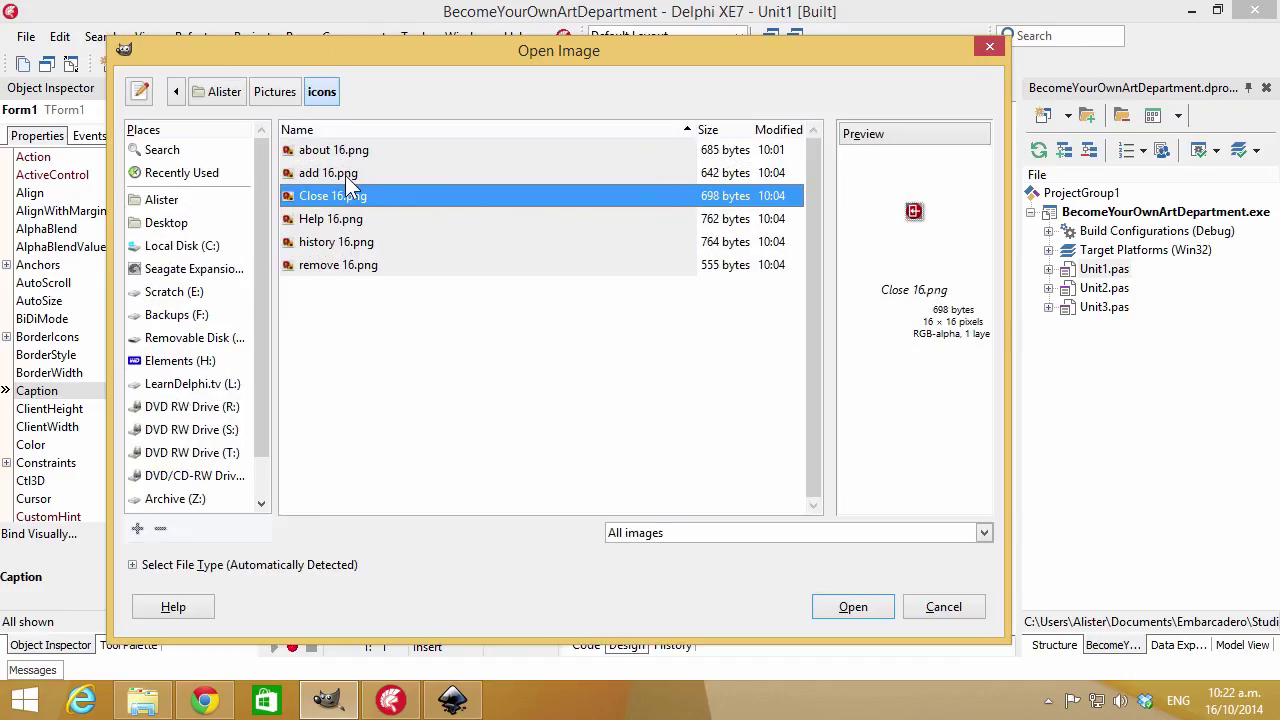
{"action": "left_click", "coordinate": [344, 174], "text": "ctrl"}
{"action": "left_click", "coordinate": [349, 264], "text": "ctrl"}
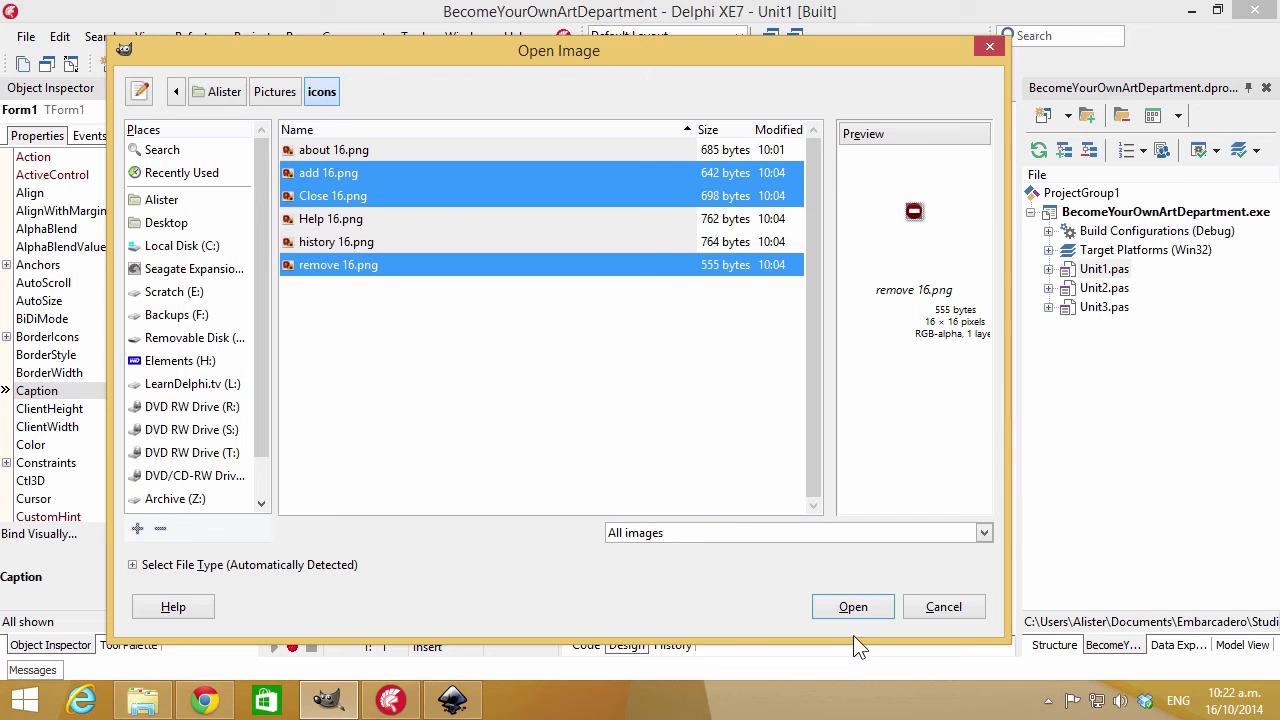
{"action": "left_click", "coordinate": [853, 607]}
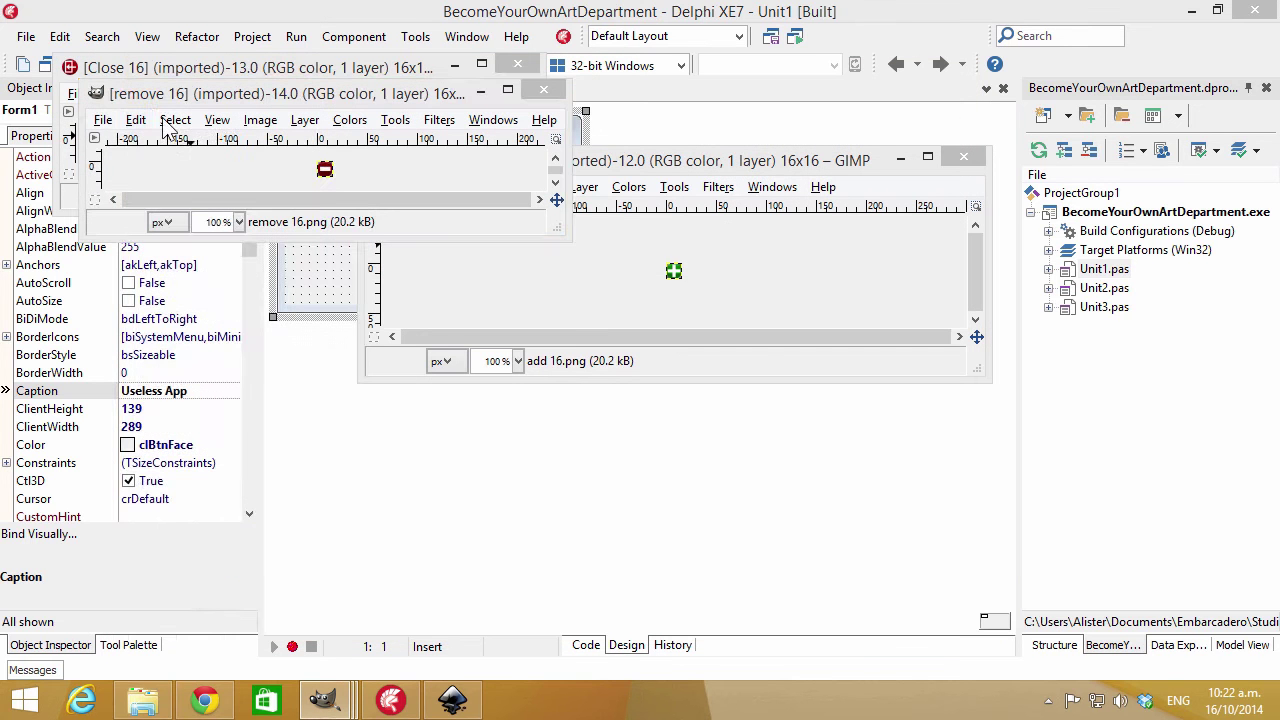
Export the remove 16 image to the icons folder as remove 16.bmp with the default BMP options, and close the image
{"action": "left_click", "coordinate": [135, 119]}
{"action": "left_click", "coordinate": [102, 119]}
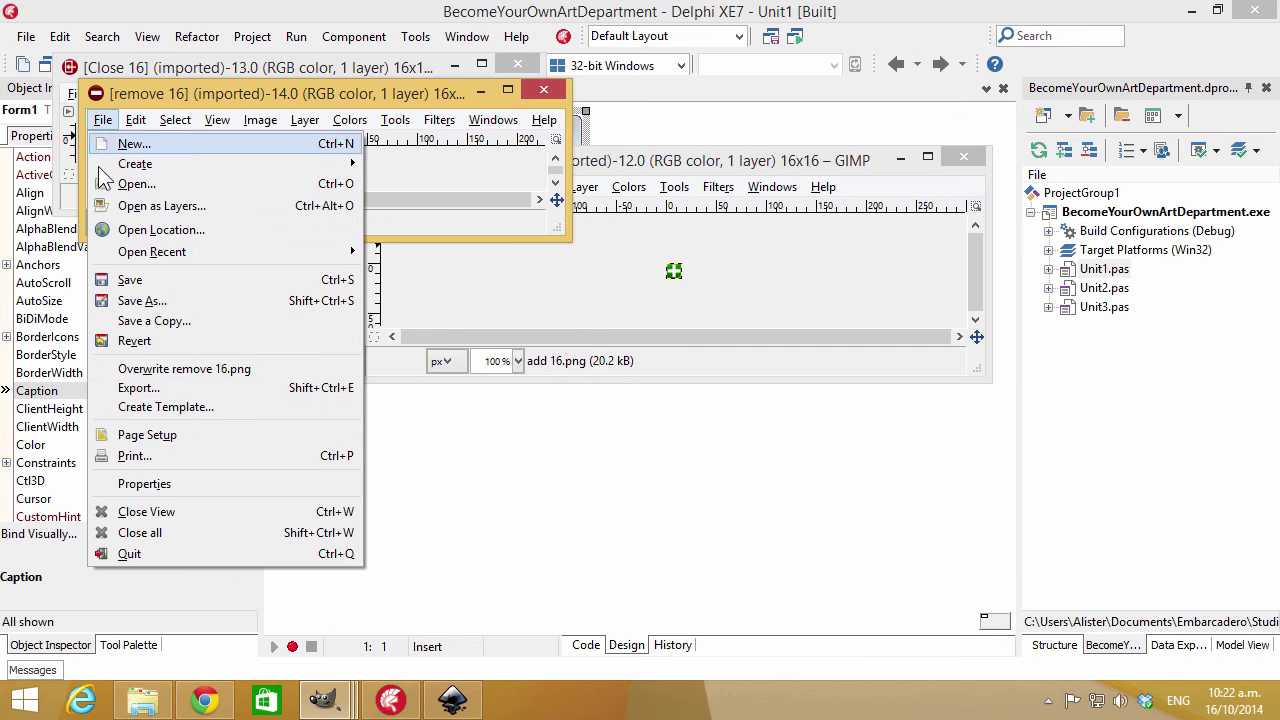
{"action": "left_click", "coordinate": [178, 389]}
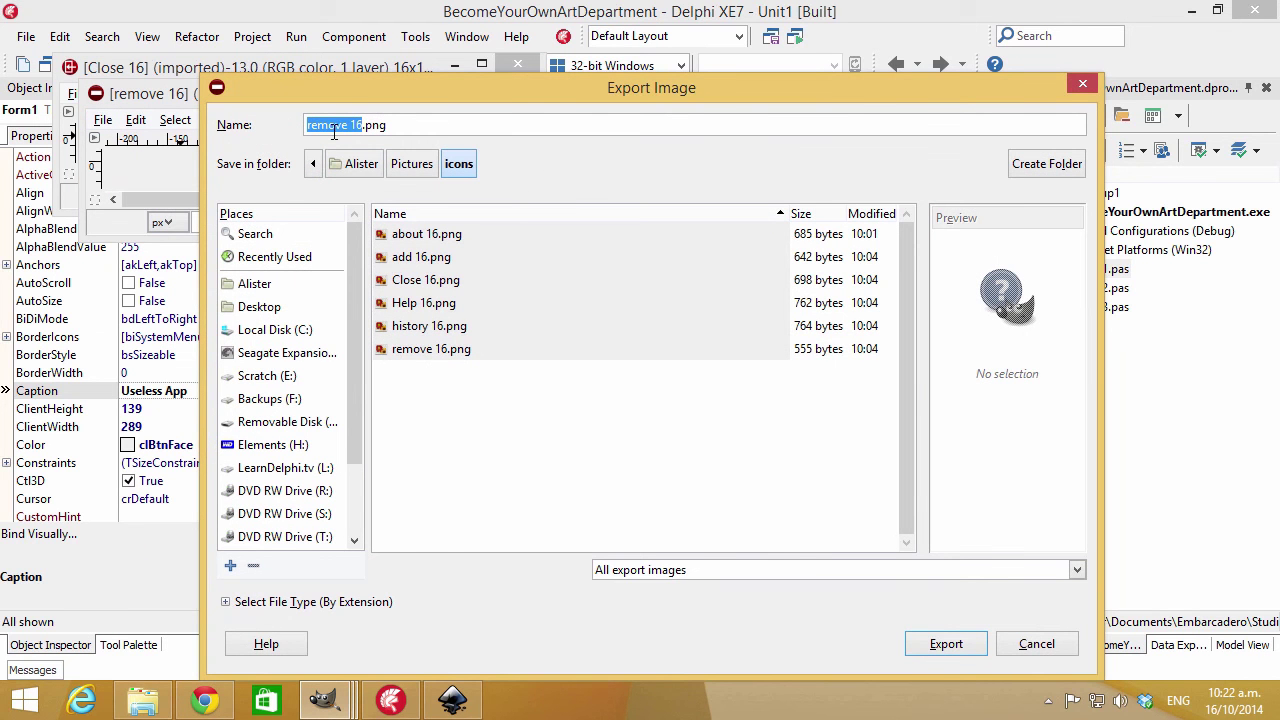
{"action": "left_click_drag", "start_coordinate": [352, 99], "coordinate": [436, 62]}
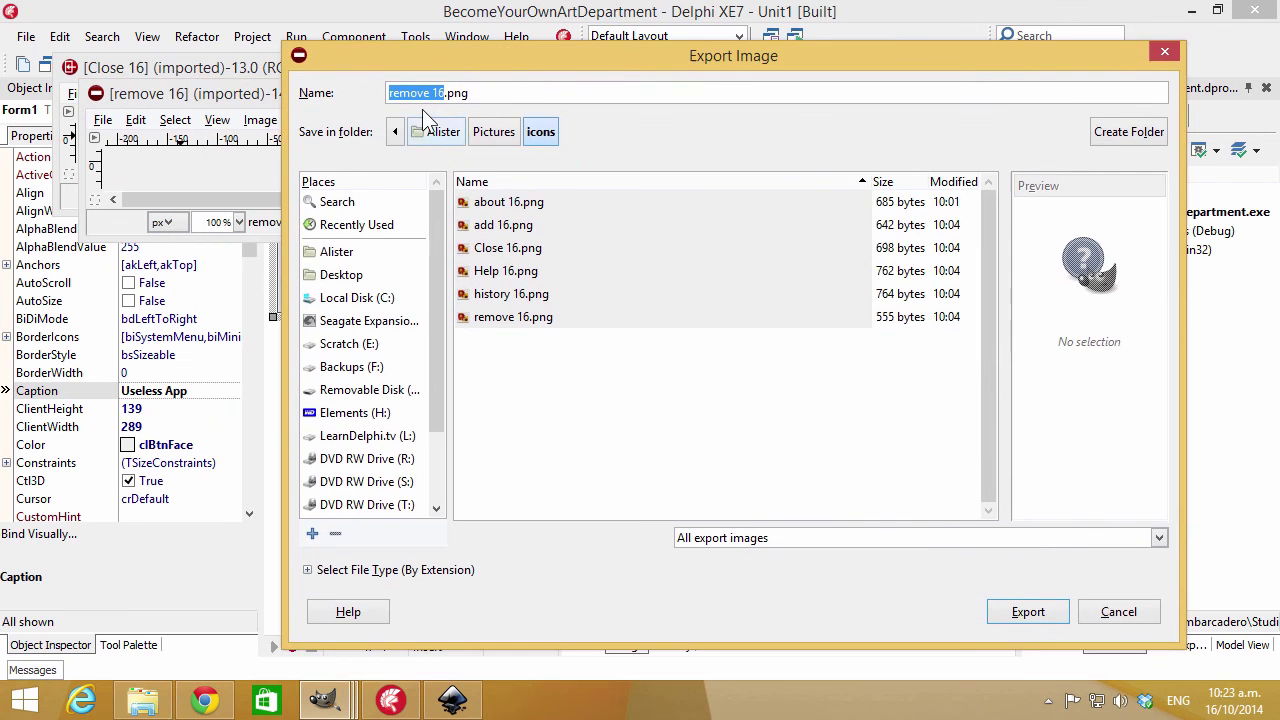
{"action": "left_click", "coordinate": [480, 92]}
{"action": "key", "text": "BackSpace"}
{"action": "key", "text": "BackSpace"}
{"action": "left_click", "coordinate": [467, 92]}
{"action": "double_click", "coordinate": [467, 92]}
{"action": "key", "text": "ctrl+c"}
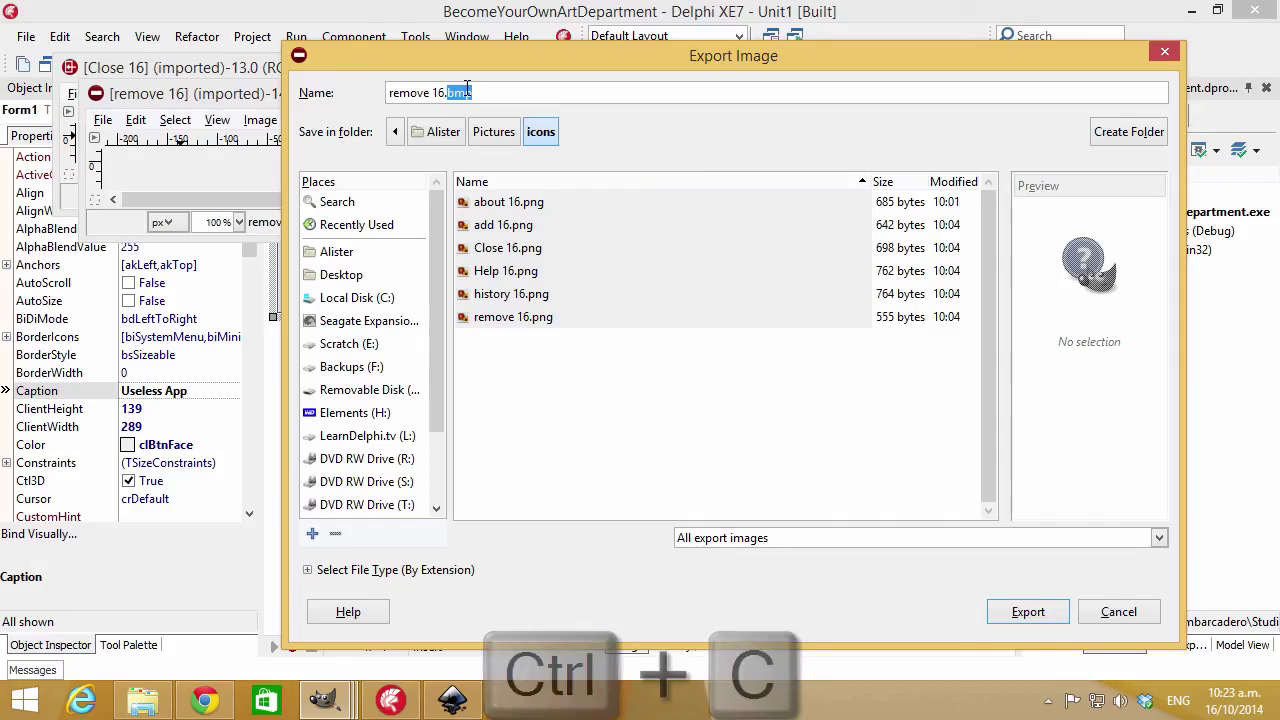
{"action": "left_click", "coordinate": [1028, 612]}
{"action": "left_click", "coordinate": [638, 442]}
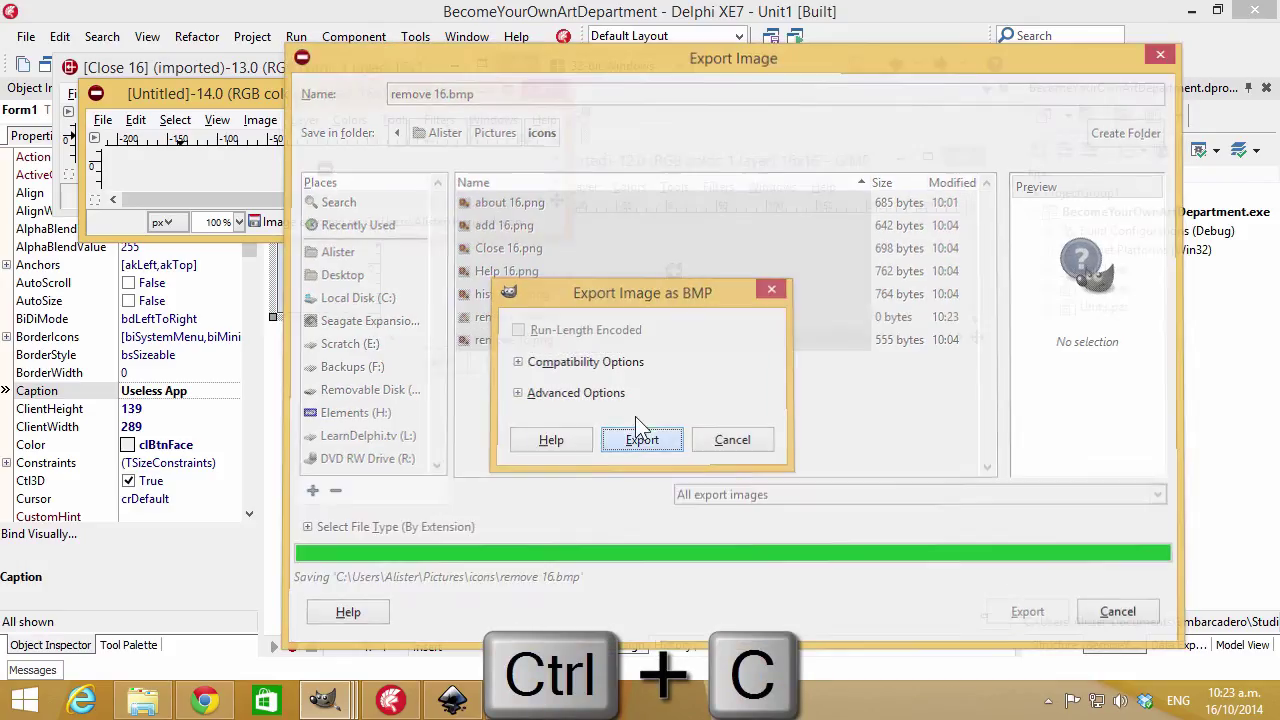
{"action": "left_click", "coordinate": [541, 91]}
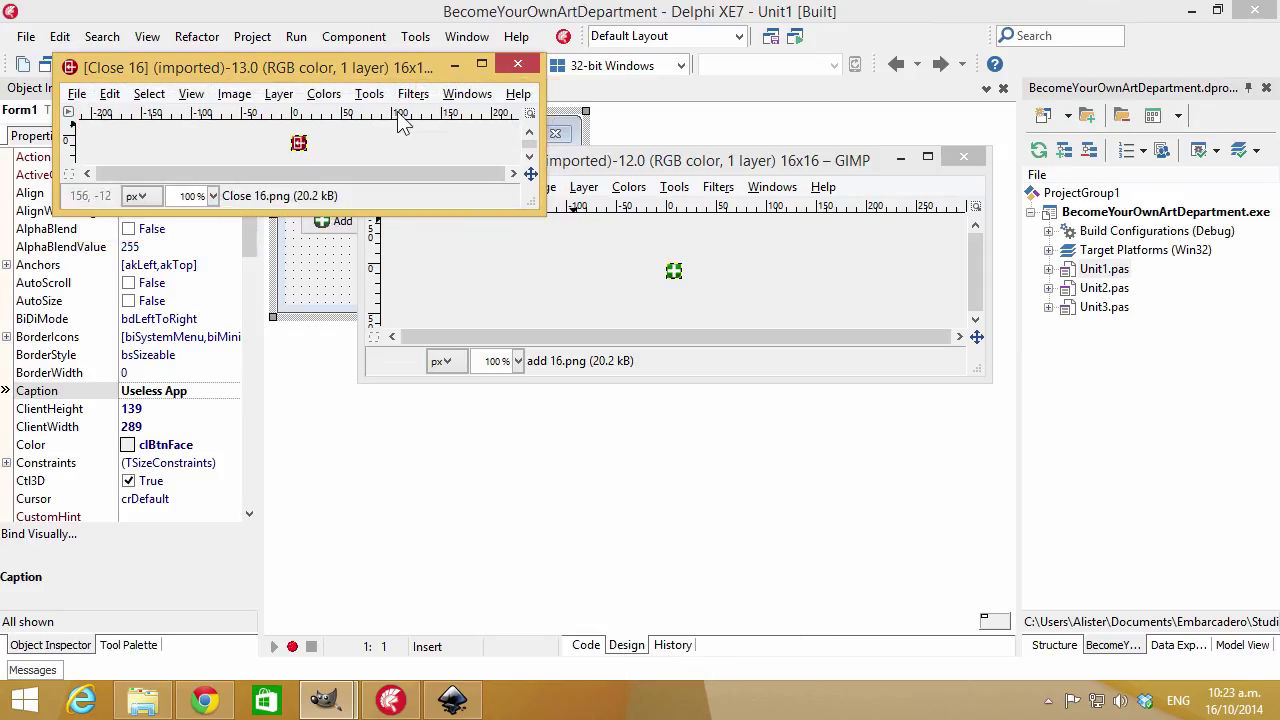
Export the Close 16 image to the icons folder as Close 16.bmp and close the image
{"action": "left_click", "coordinate": [76, 93]}
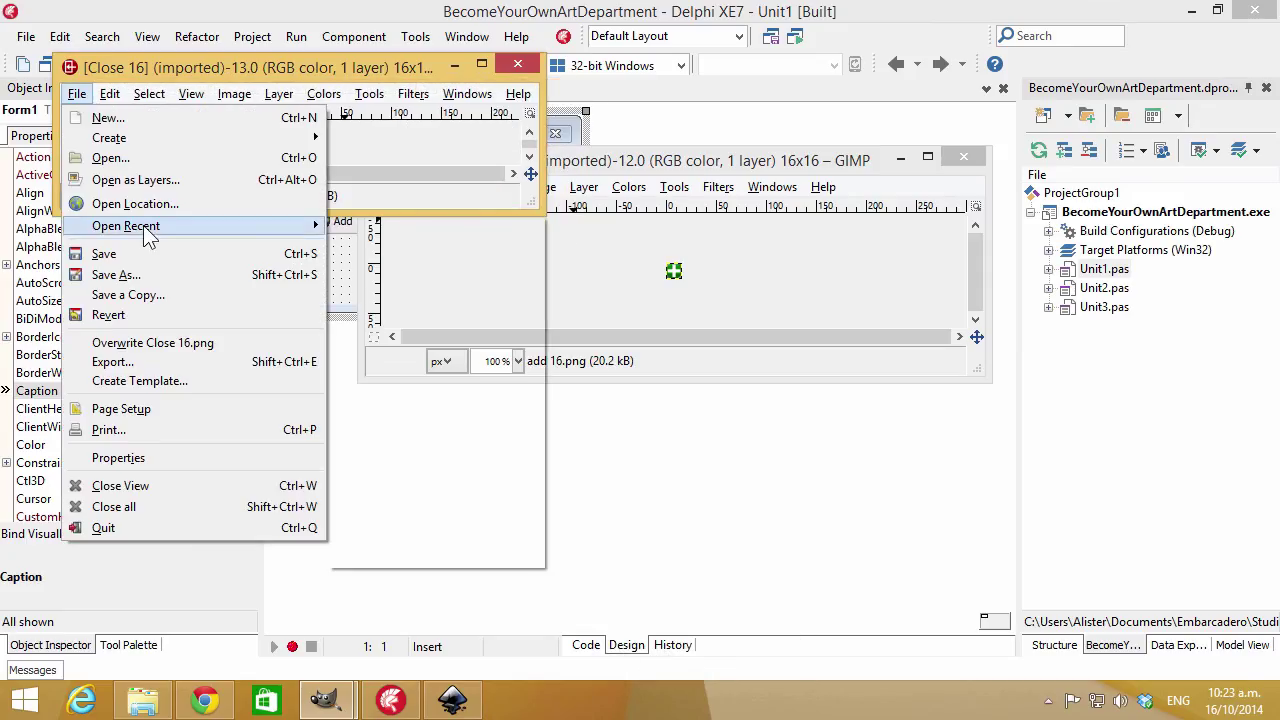
{"action": "left_click", "coordinate": [183, 361]}
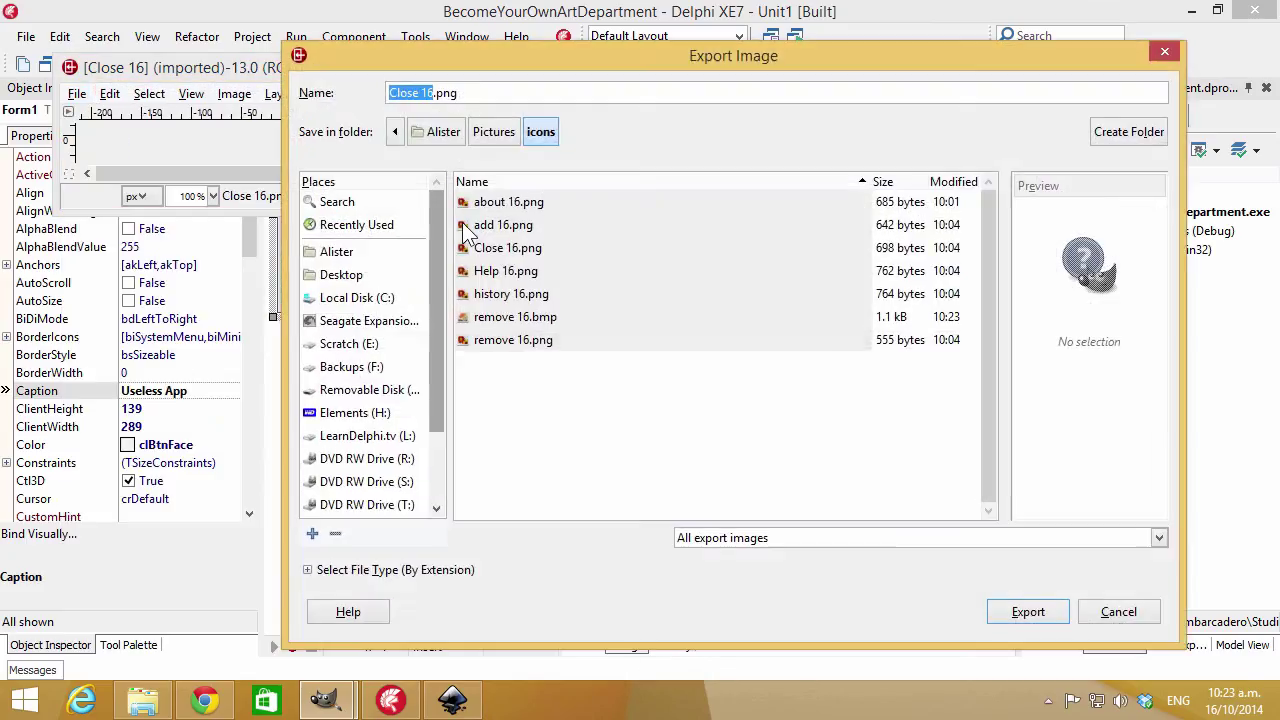
{"action": "double_click", "coordinate": [450, 93]}
{"action": "key", "text": "ctrl+v"}
{"action": "key", "text": "ctrl+v"}
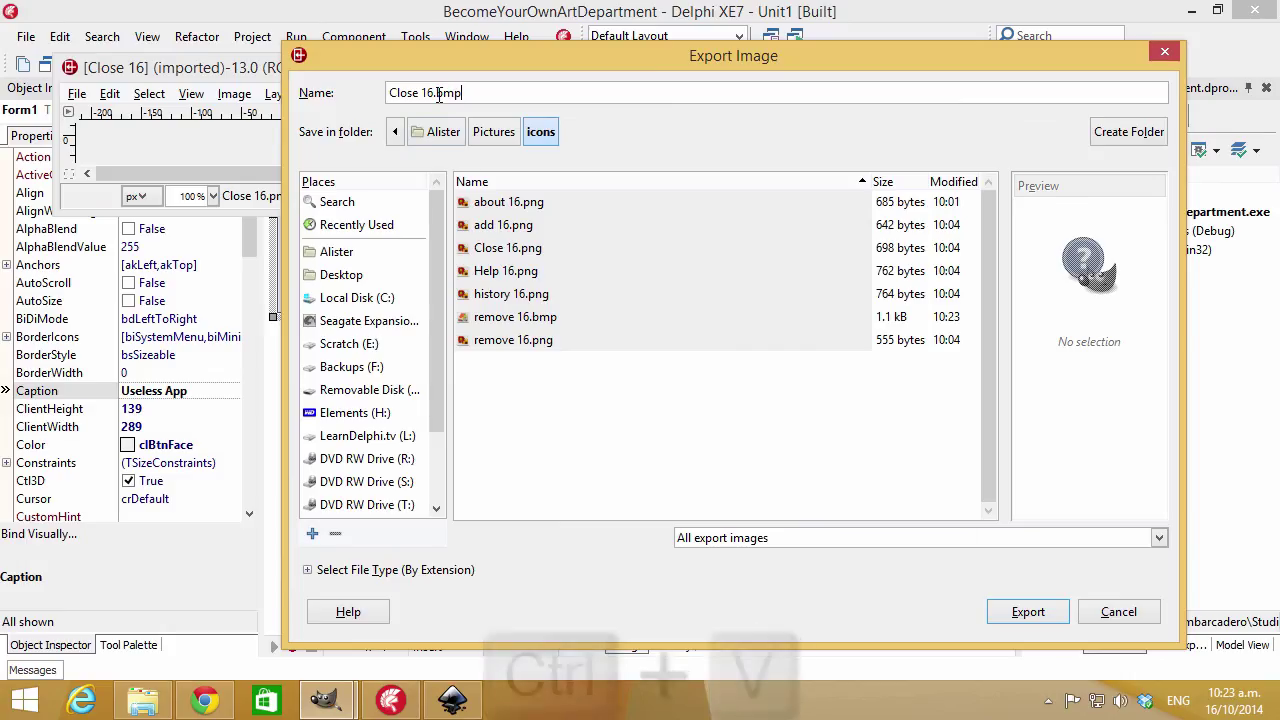
{"action": "key", "text": "BackSpace"}
{"action": "key", "text": "BackSpace"}
{"action": "key", "text": "BackSpace"}
{"action": "type", "text": "bmp"}
{"action": "left_click", "coordinate": [1029, 613]}
{"action": "left_click", "coordinate": [1031, 612]}
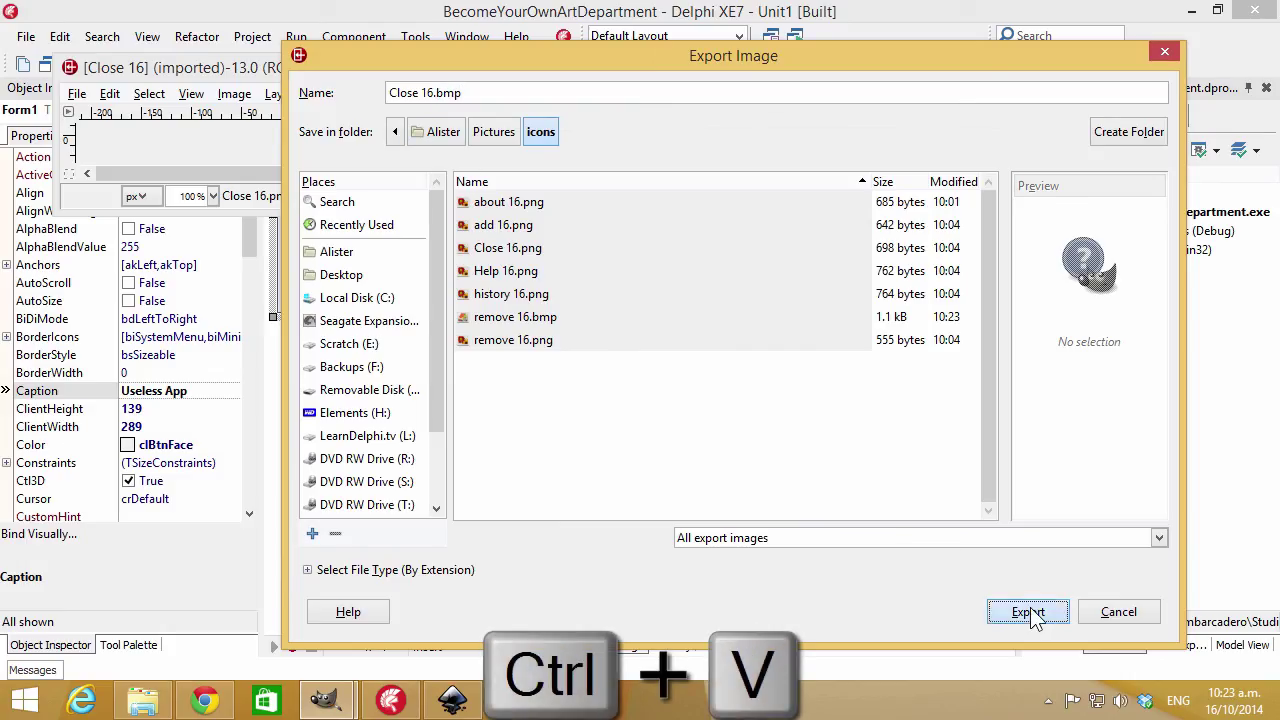
{"action": "key", "text": "Return"}
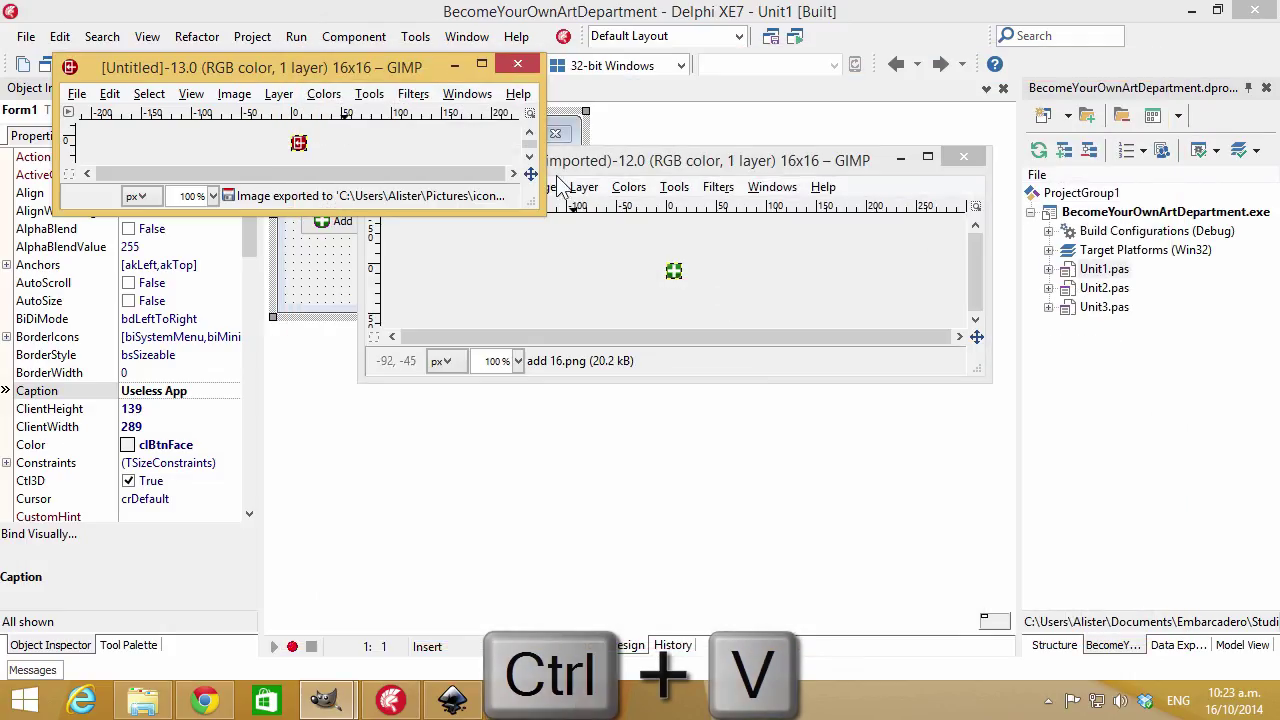
{"action": "left_click", "coordinate": [519, 66]}
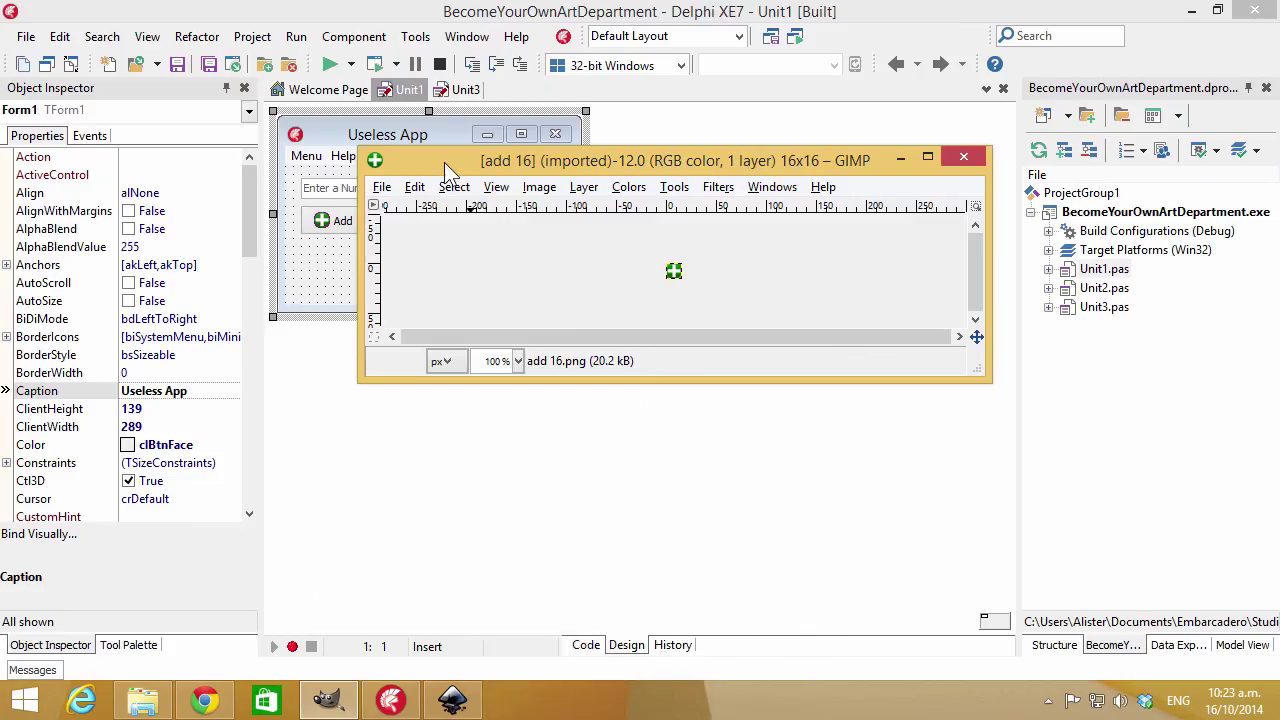
Export the add 16 image to the icons folder as add 16.bmp and close the image
{"action": "key", "text": "ctrl+shift+e"}
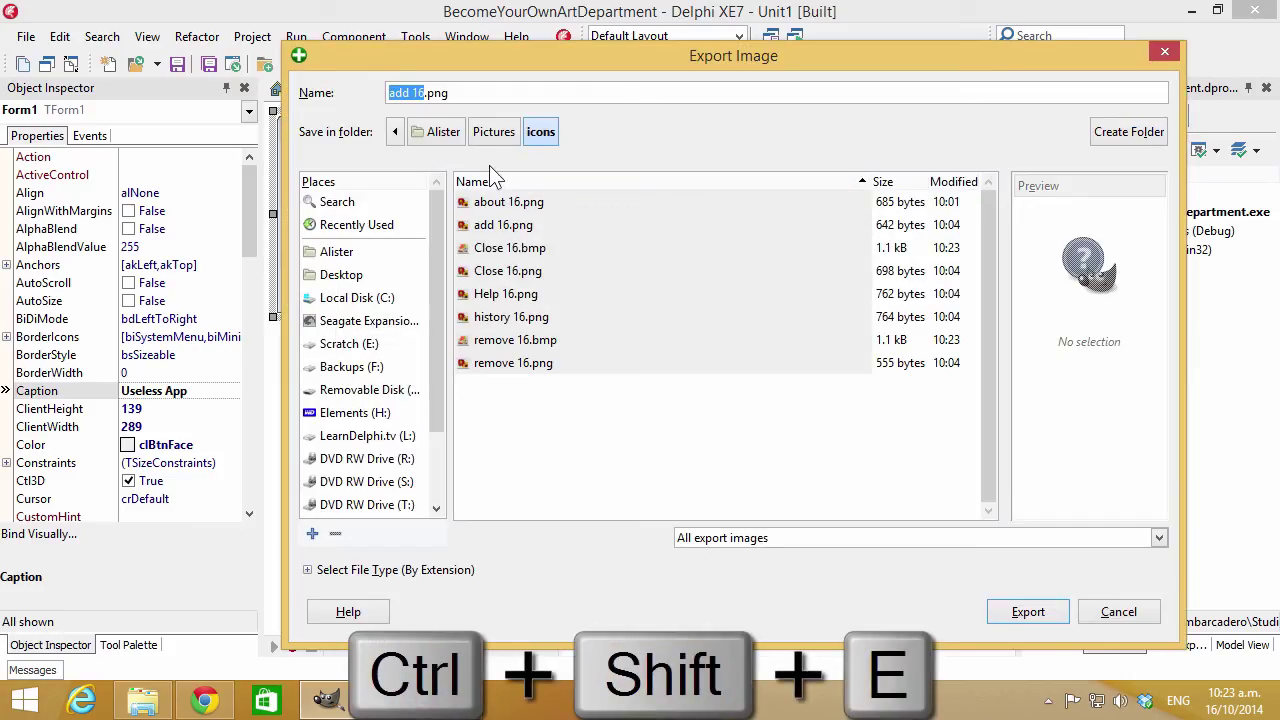
{"action": "double_click", "coordinate": [440, 92]}
{"action": "key", "text": "ctrl+v"}
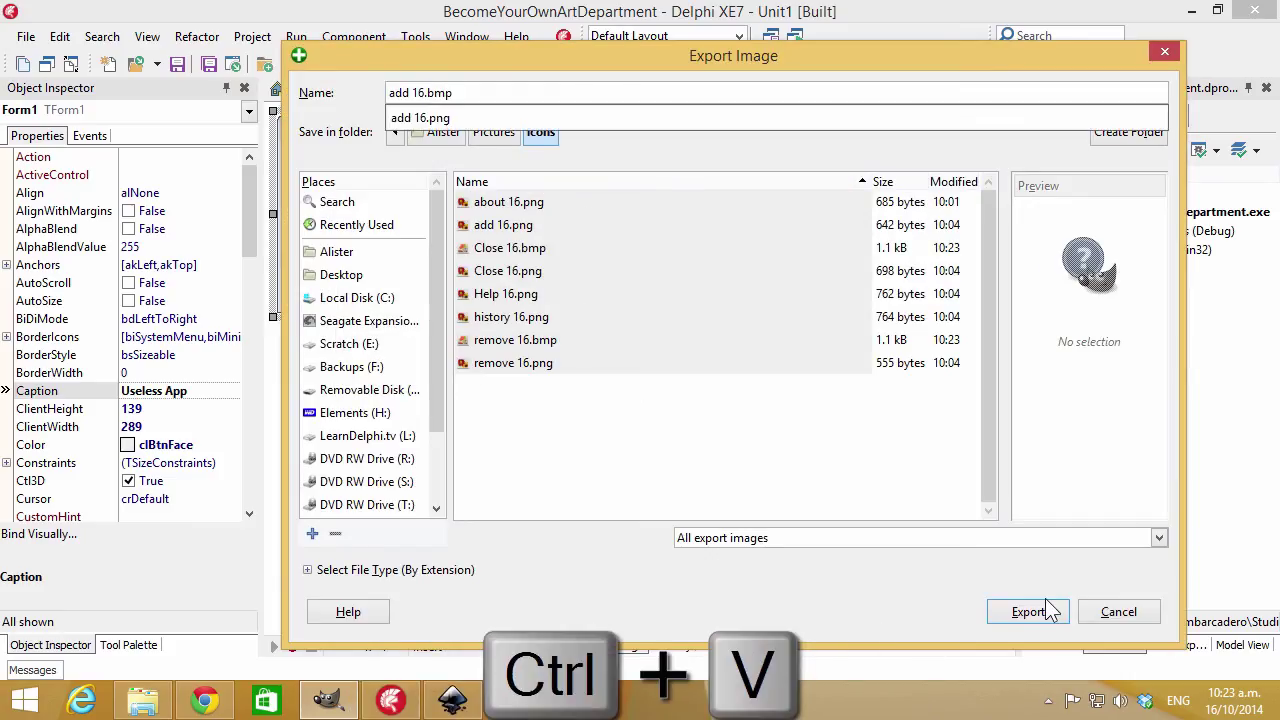
{"action": "left_click", "coordinate": [1040, 612]}
{"action": "left_click", "coordinate": [1030, 612]}
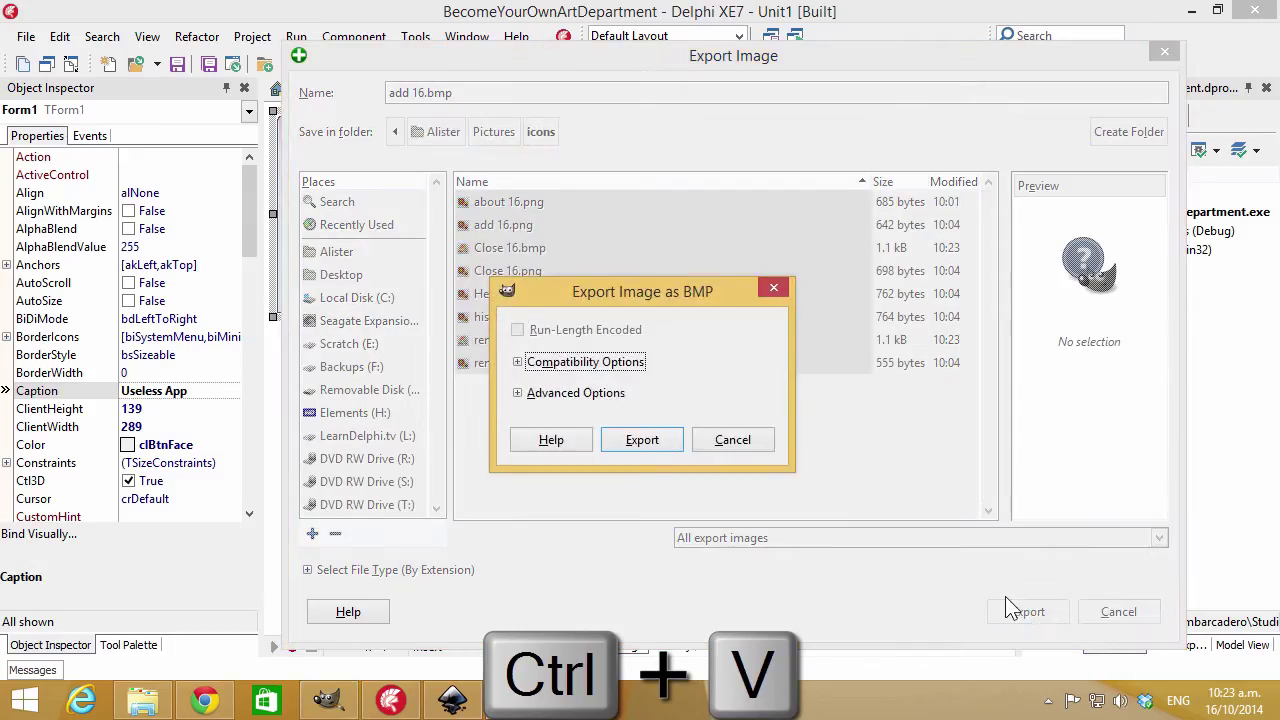
{"action": "left_click", "coordinate": [673, 445]}
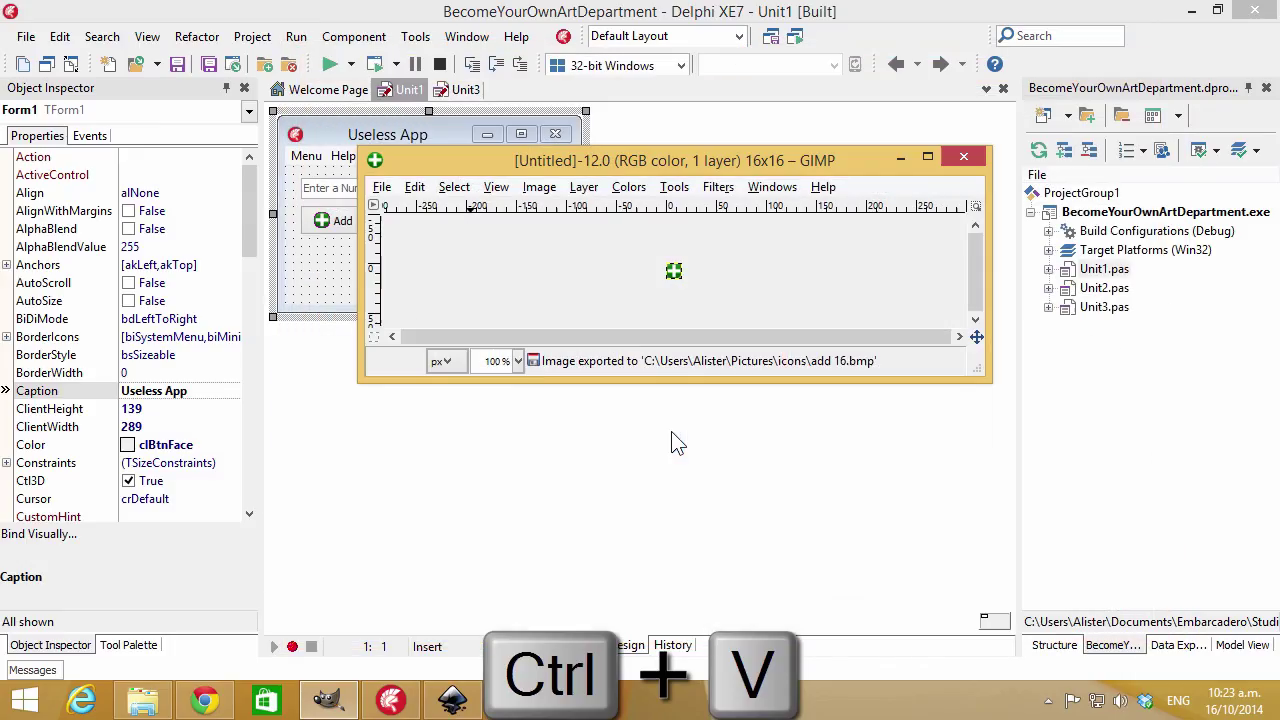
{"action": "left_click", "coordinate": [963, 158]}
Switch back to Delphi and load add 16.bmp as the Glyph of the Add button
{"action": "left_click", "coordinate": [432, 137]}
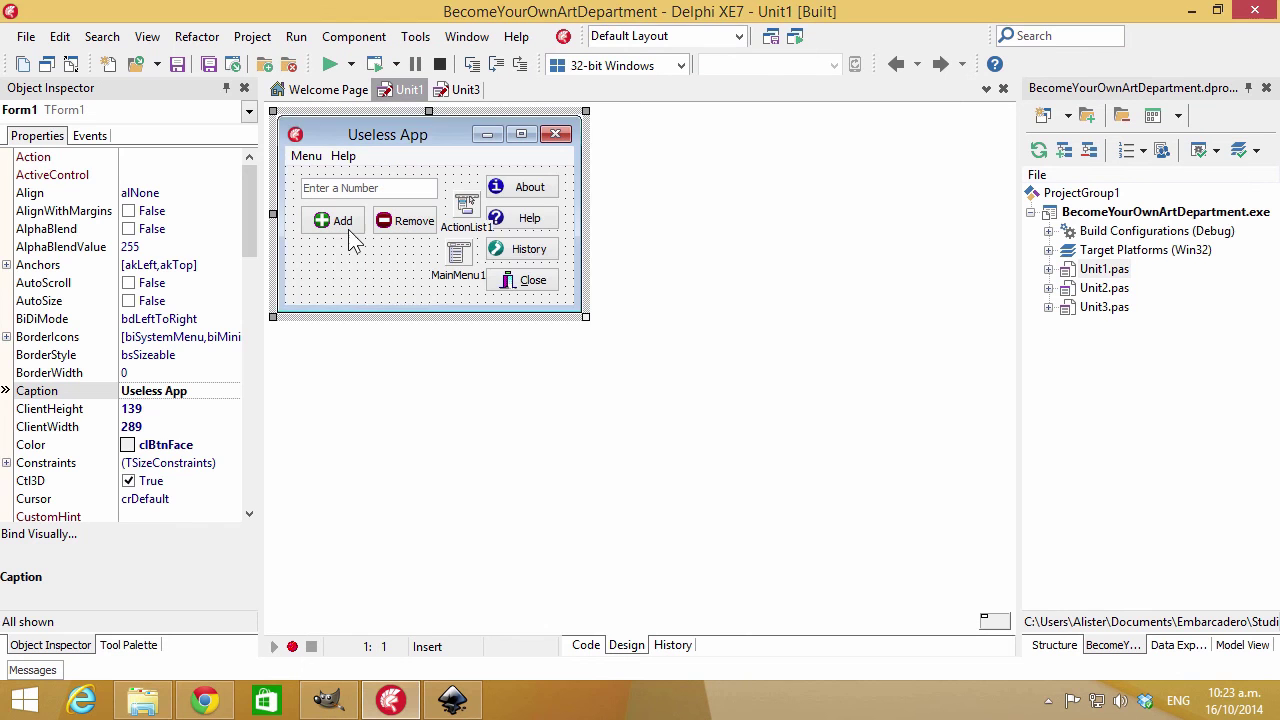
{"action": "left_click", "coordinate": [342, 222]}
{"action": "double_click", "coordinate": [173, 410]}
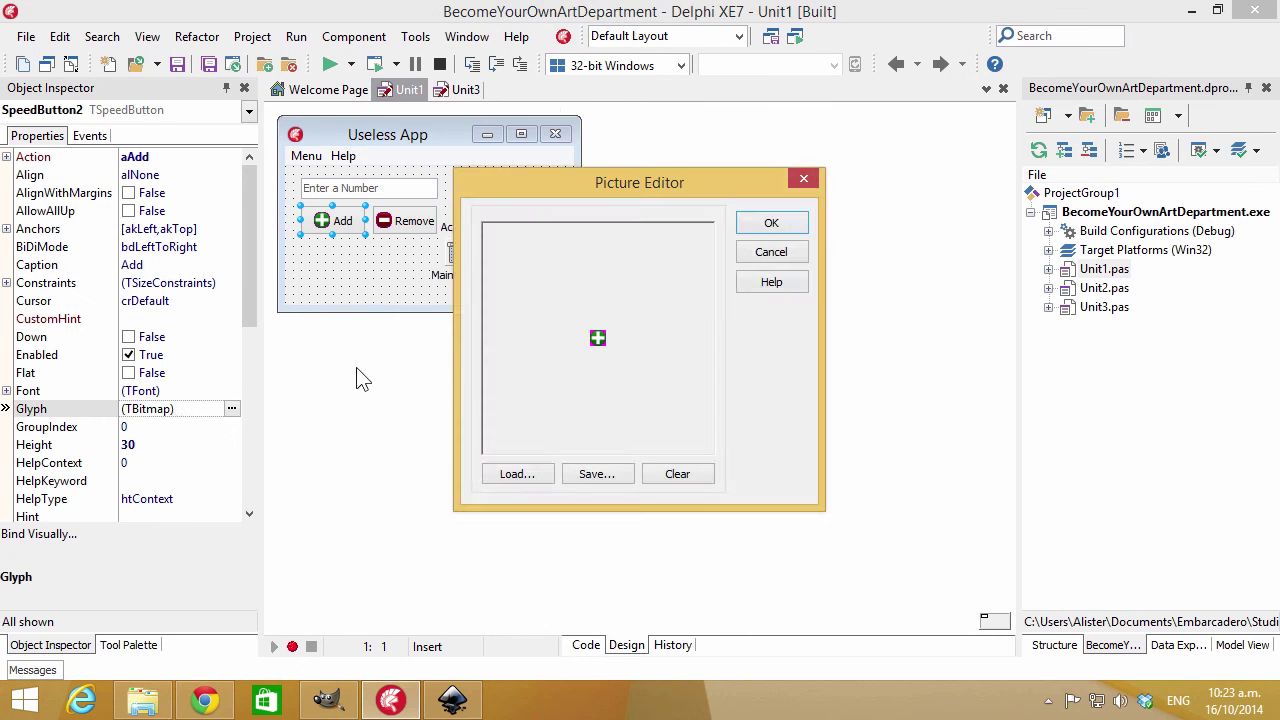
{"action": "left_click", "coordinate": [517, 474]}
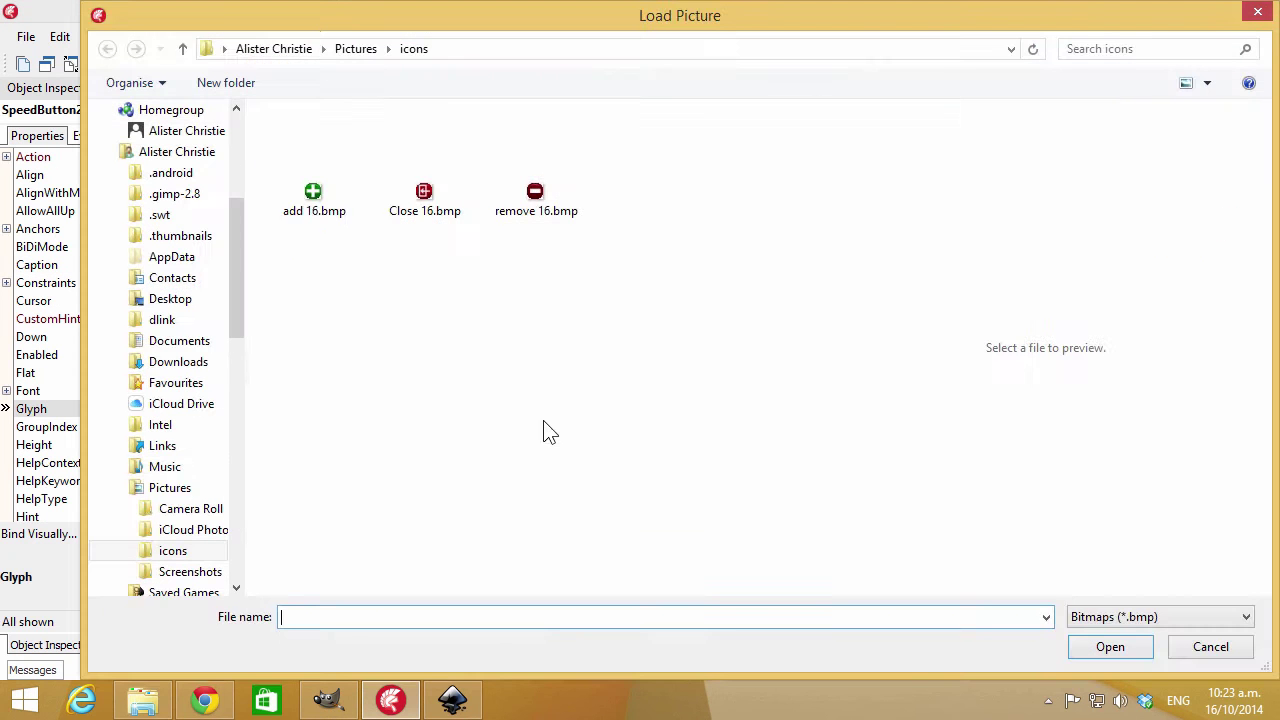
{"action": "double_click", "coordinate": [313, 208]}
{"action": "left_click", "coordinate": [771, 222]}
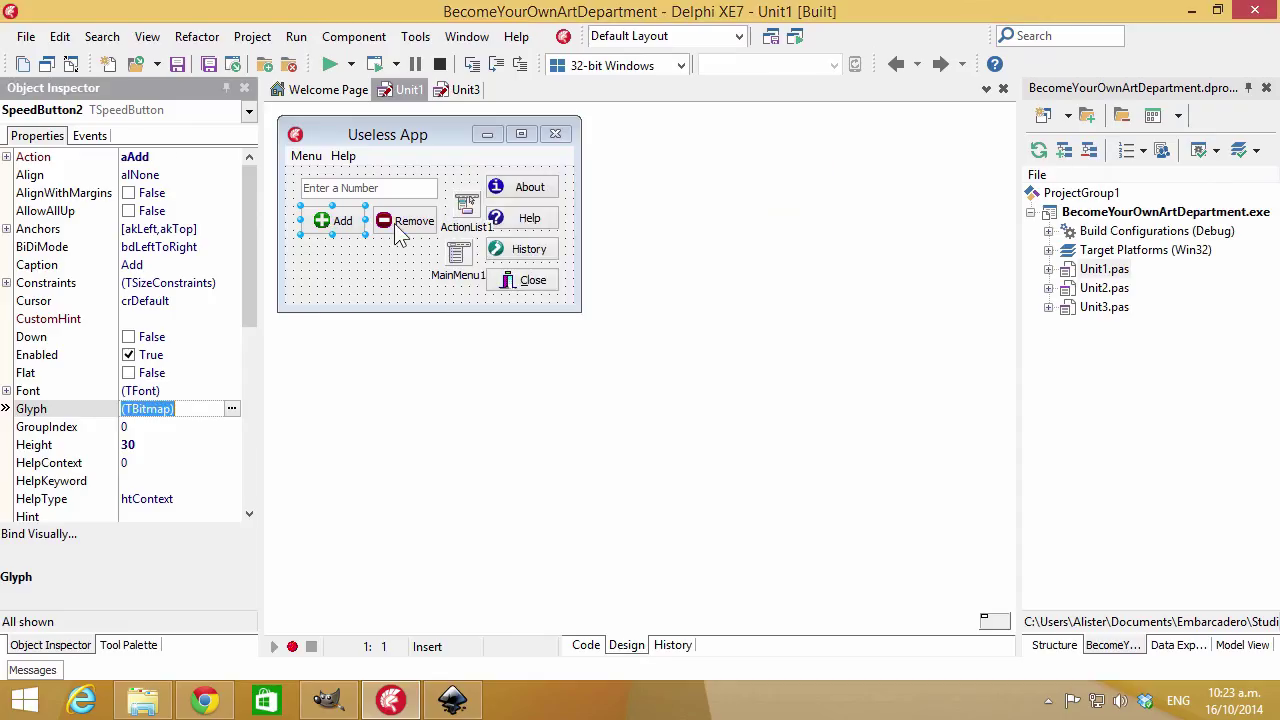
Load remove 16.bmp from the icons folder as the Glyph of the Remove button
{"action": "left_click", "coordinate": [410, 221]}
{"action": "left_click", "coordinate": [232, 410]}
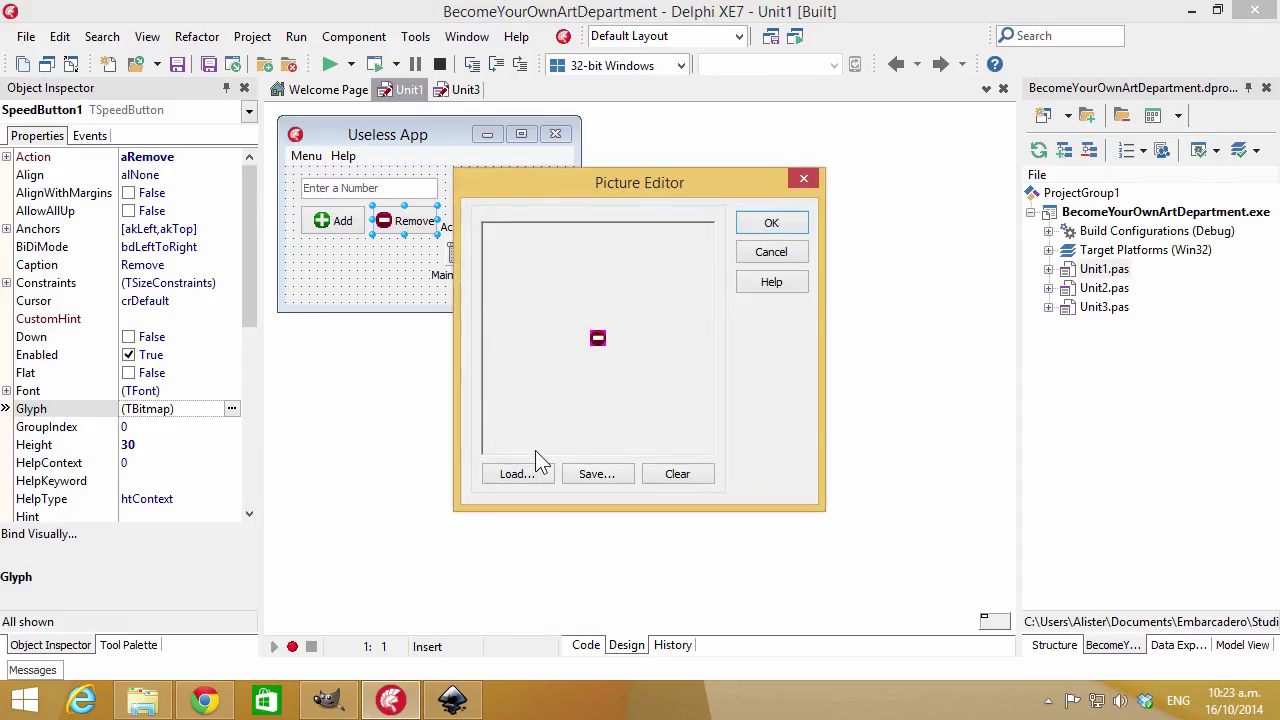
{"action": "left_click", "coordinate": [517, 474]}
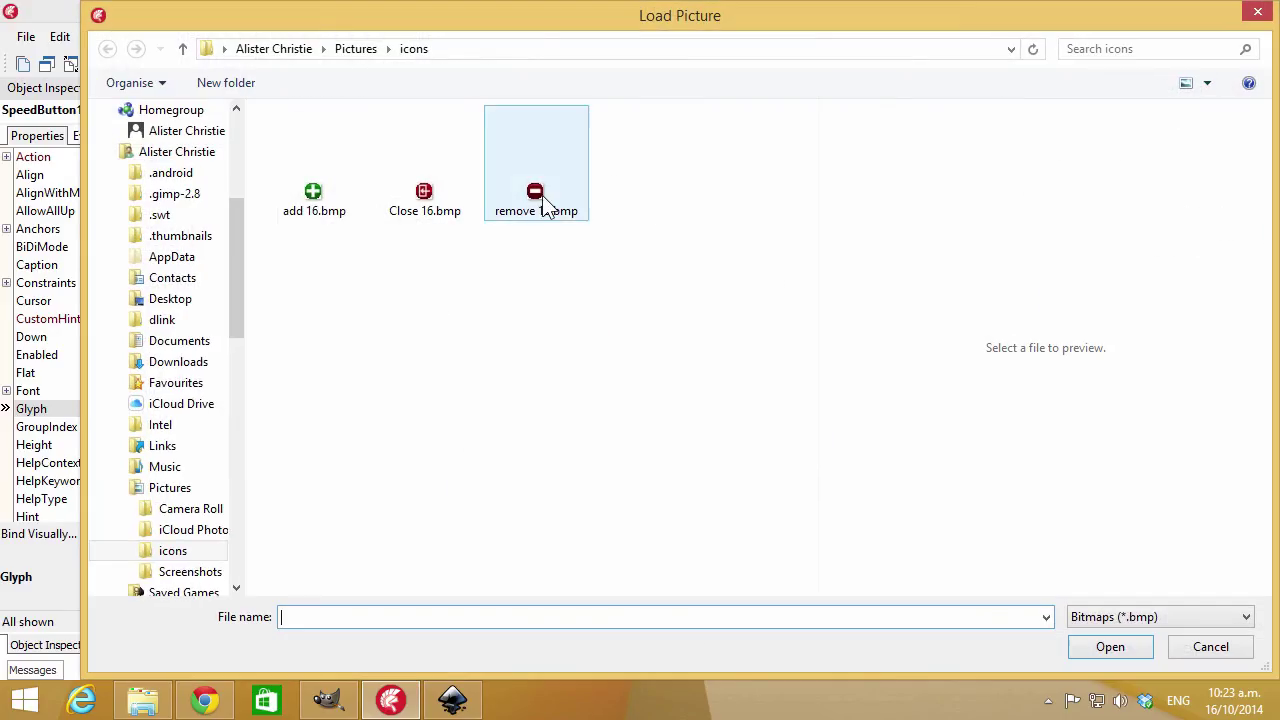
{"action": "double_click", "coordinate": [542, 199]}
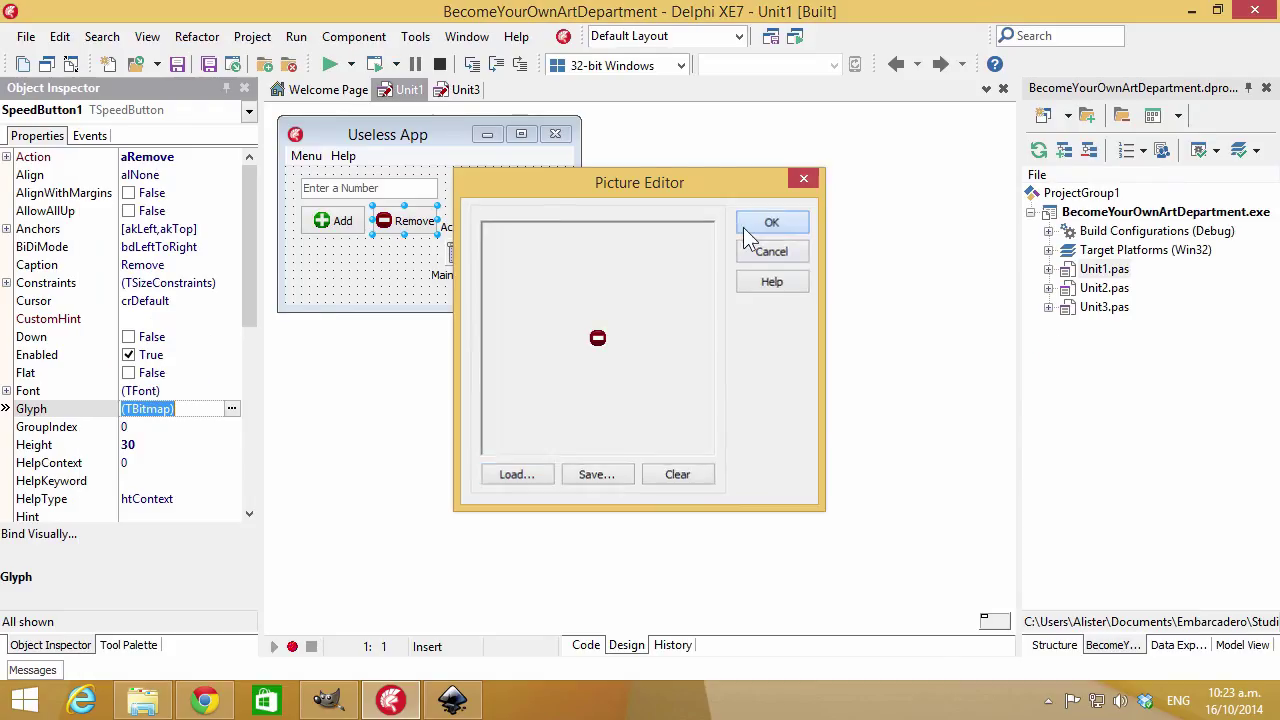
{"action": "left_click", "coordinate": [748, 226]}
Load Close 16.bmp from the icons folder as the Glyph of the Close button
{"action": "left_click", "coordinate": [536, 283]}
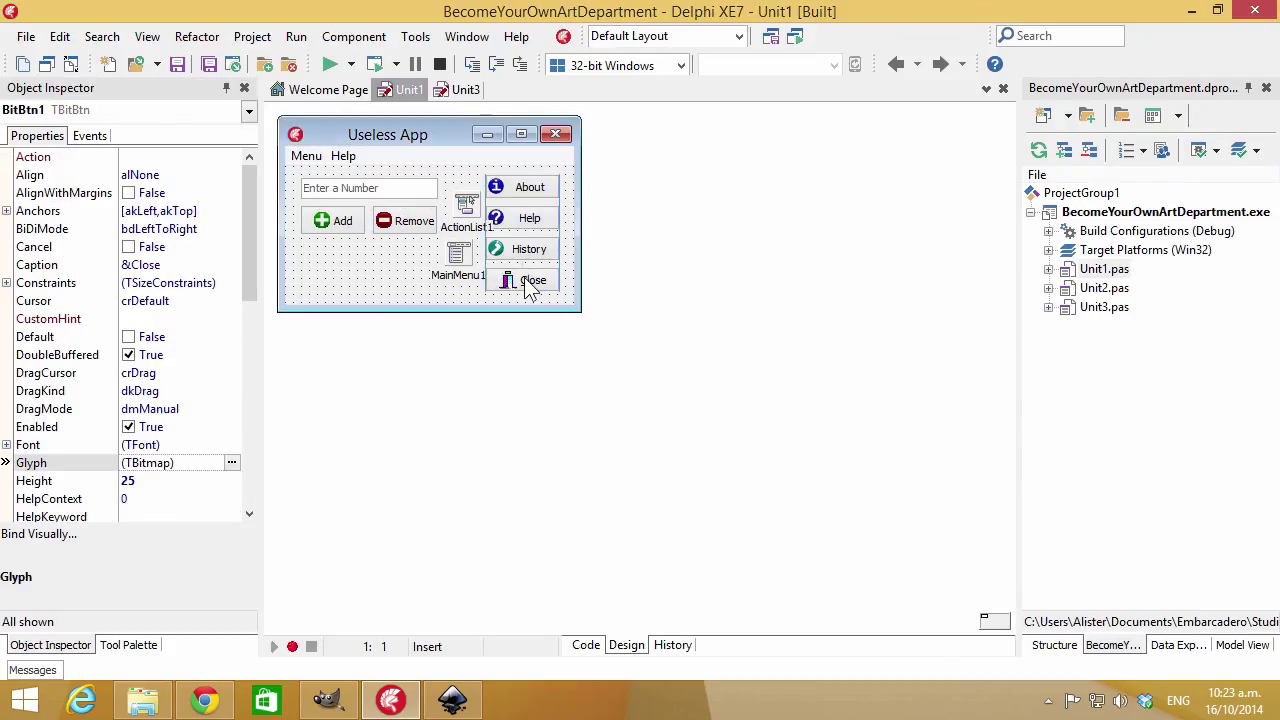
{"action": "left_click", "coordinate": [231, 463]}
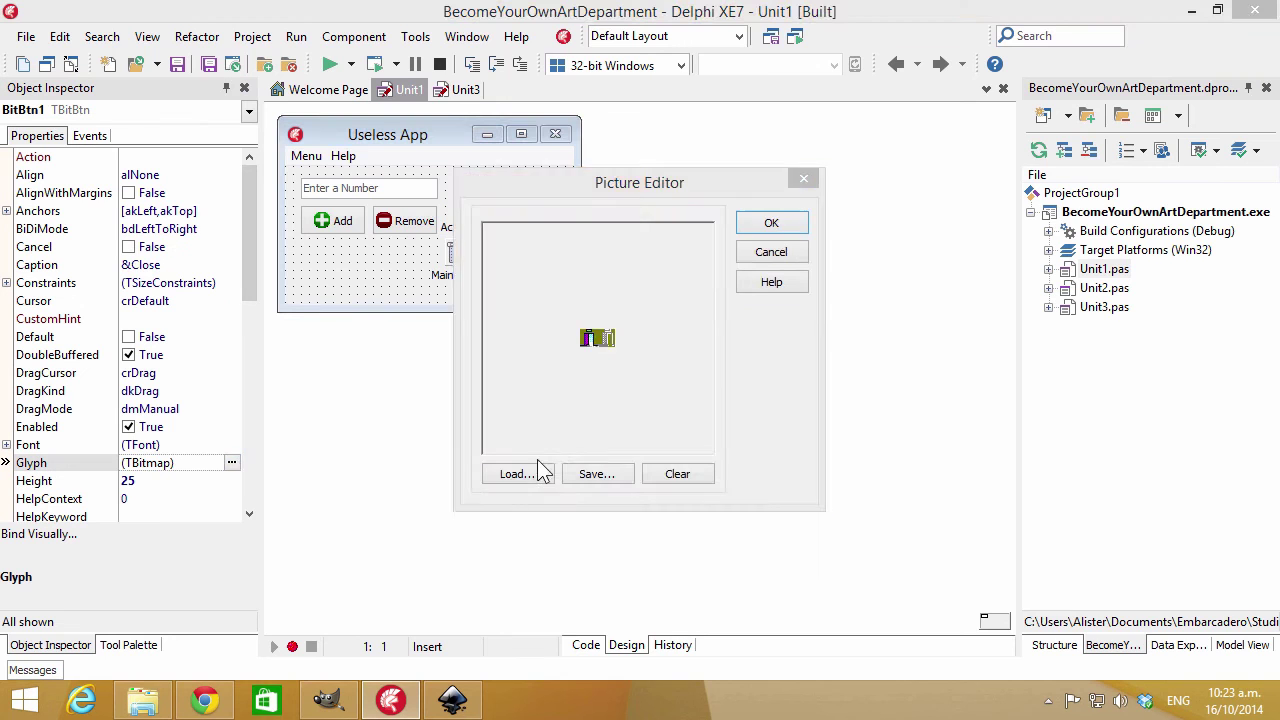
{"action": "left_click", "coordinate": [525, 461]}
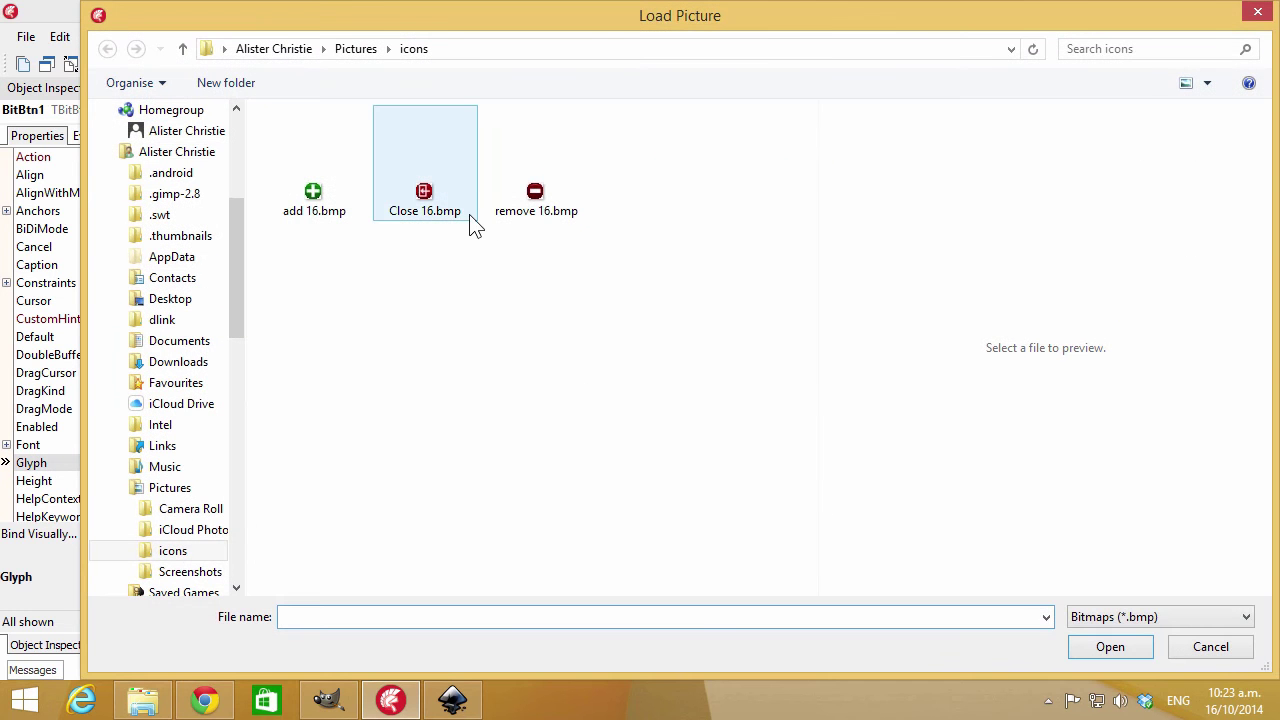
{"action": "double_click", "coordinate": [429, 207]}
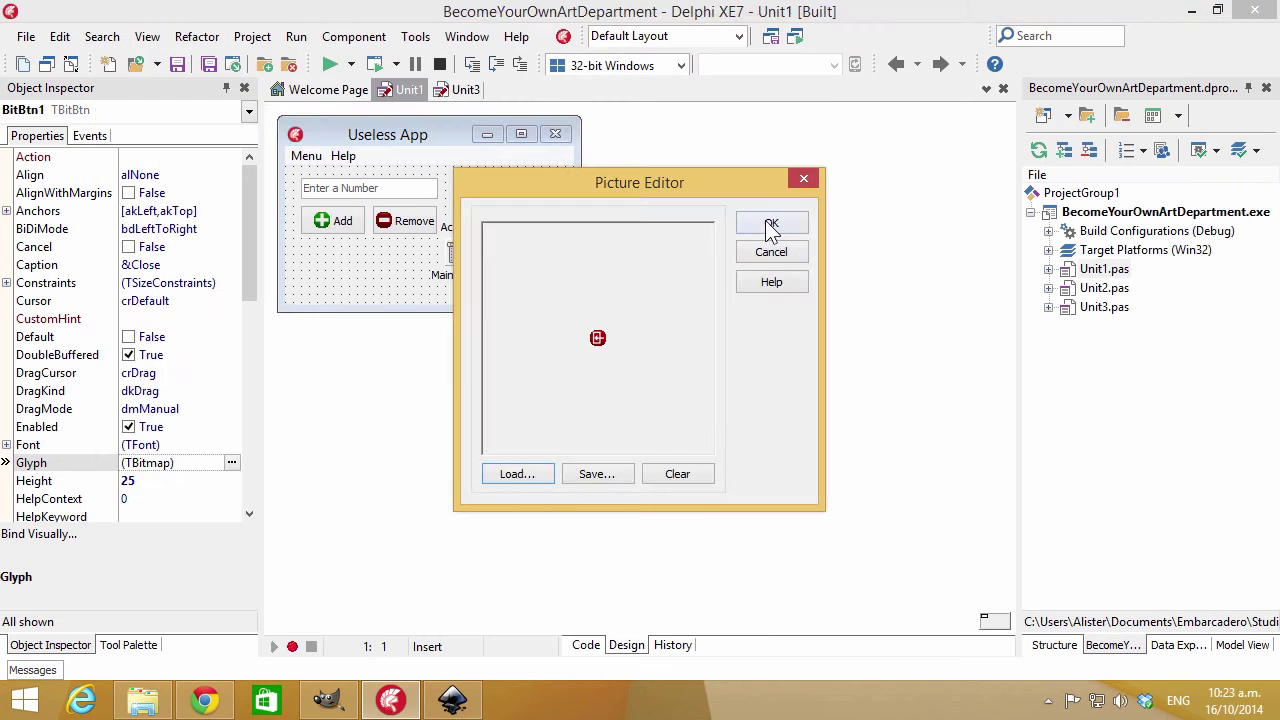
{"action": "left_click", "coordinate": [771, 225]}
{"action": "left_click", "coordinate": [380, 312]}
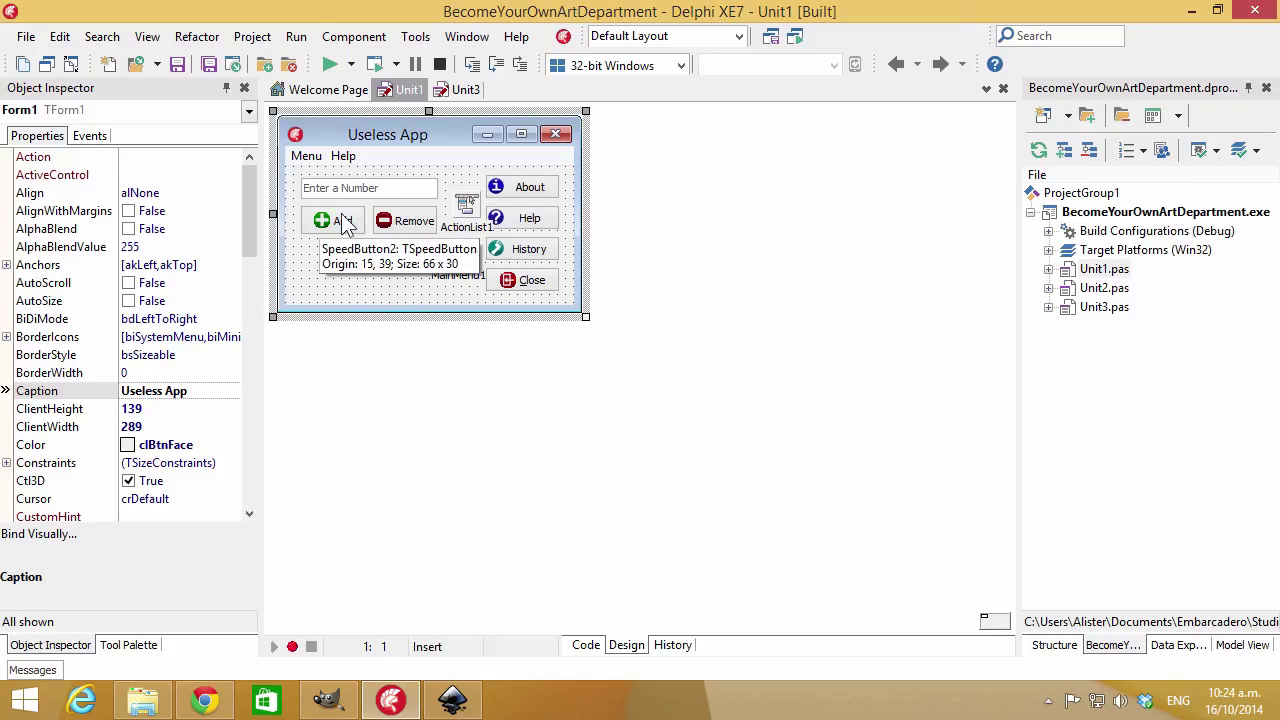
{"action": "left_click", "coordinate": [410, 222]}
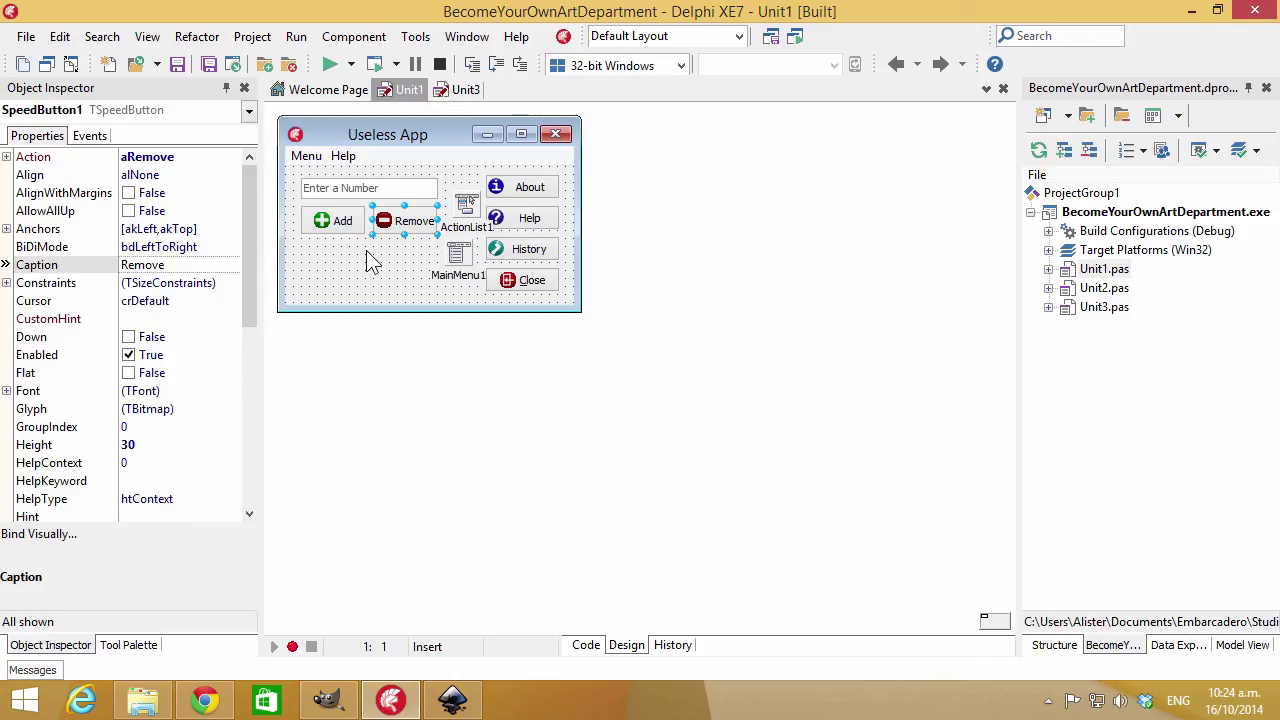
{"action": "left_click", "coordinate": [379, 277]}
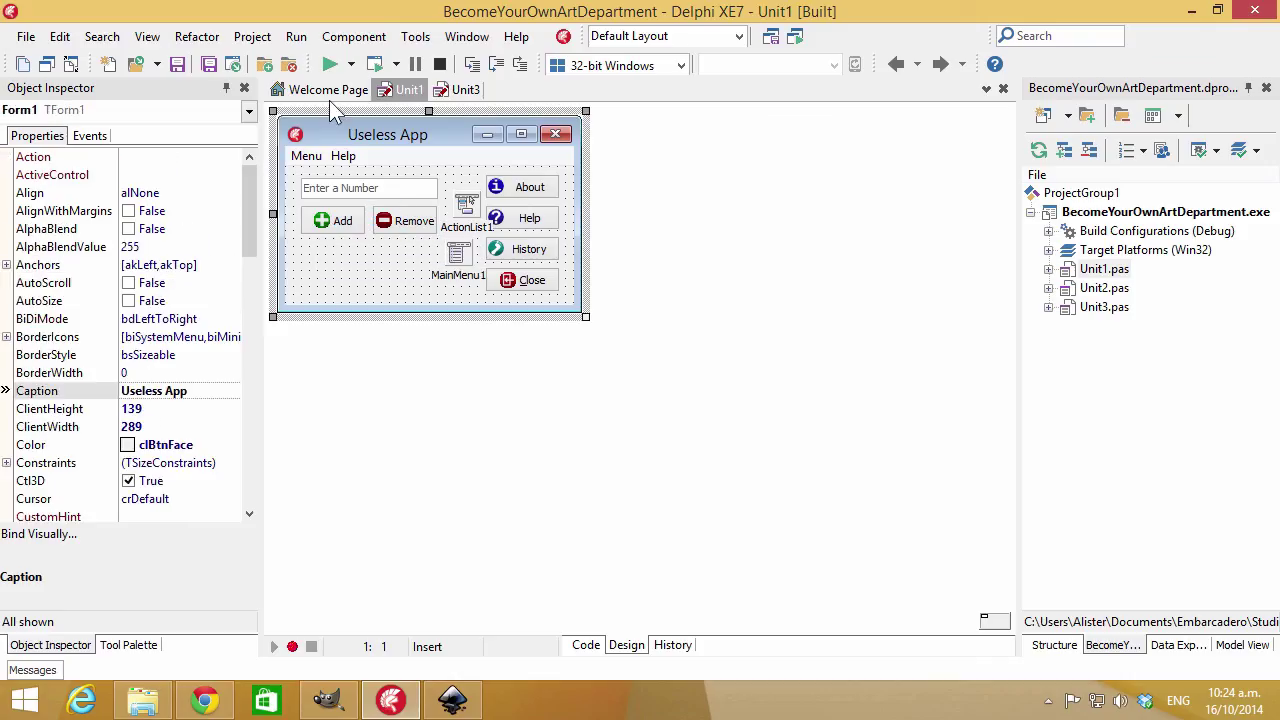
Run the application, look through its menus, open and dismiss the About window, and try the Close button
{"action": "left_click", "coordinate": [333, 68]}
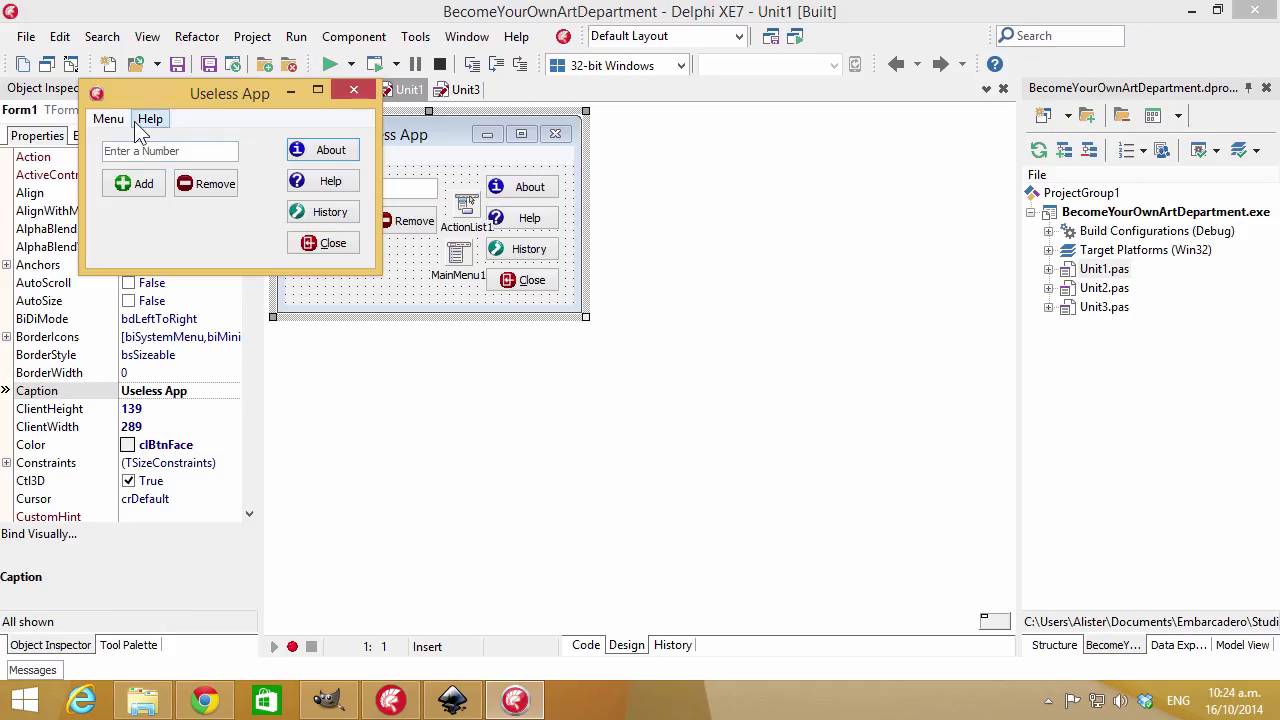
{"action": "left_click", "coordinate": [112, 120]}
{"action": "mouse_move", "coordinate": [152, 119]}
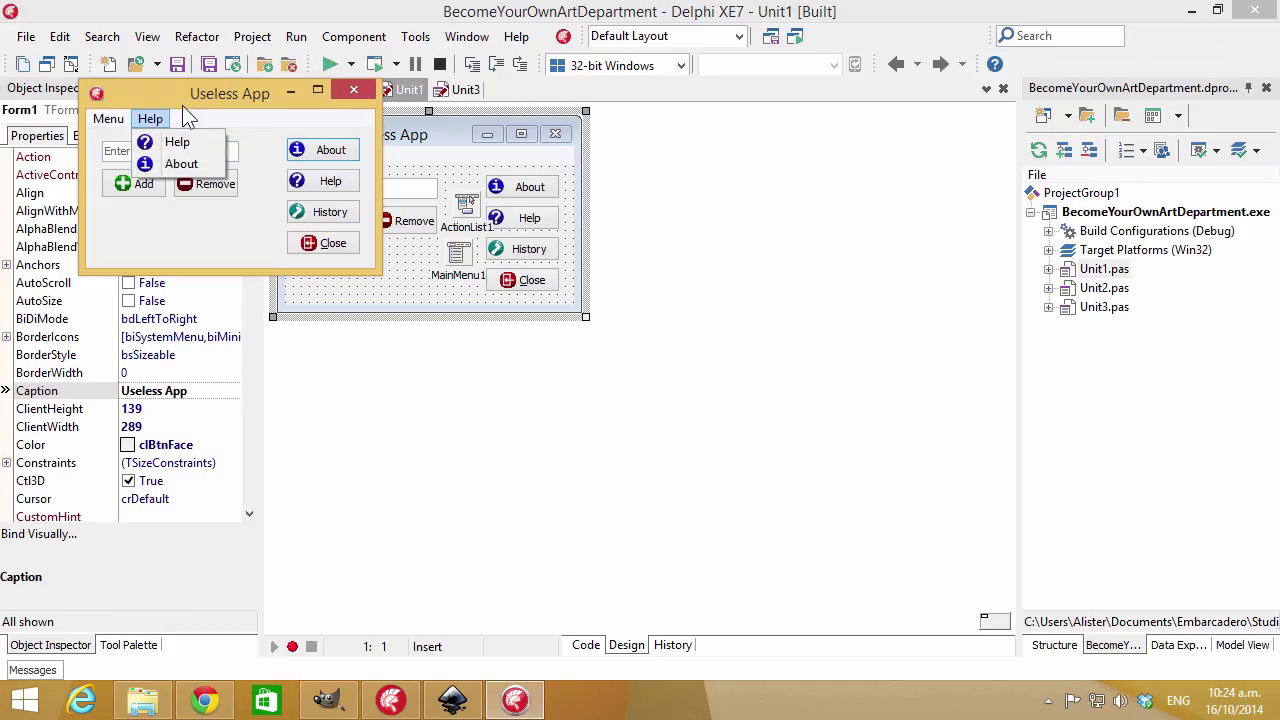
{"action": "left_click", "coordinate": [222, 243]}
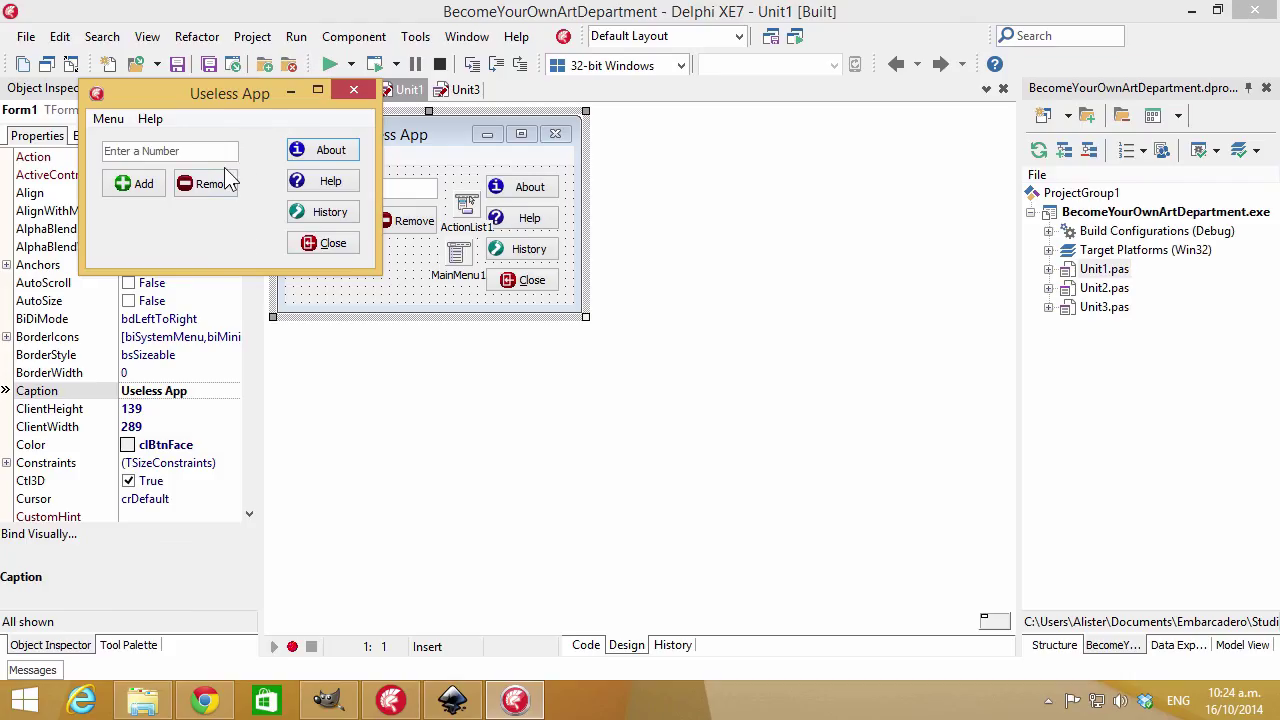
{"action": "left_click", "coordinate": [346, 152]}
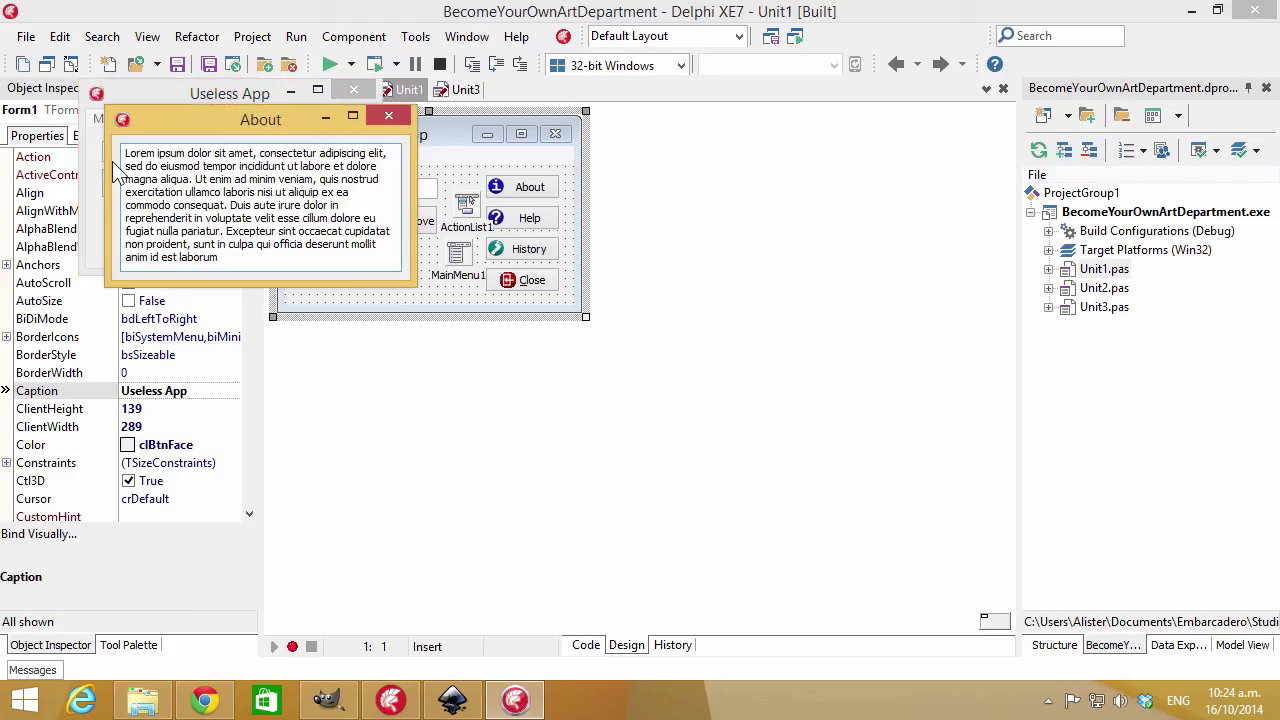
{"action": "left_click", "coordinate": [387, 118]}
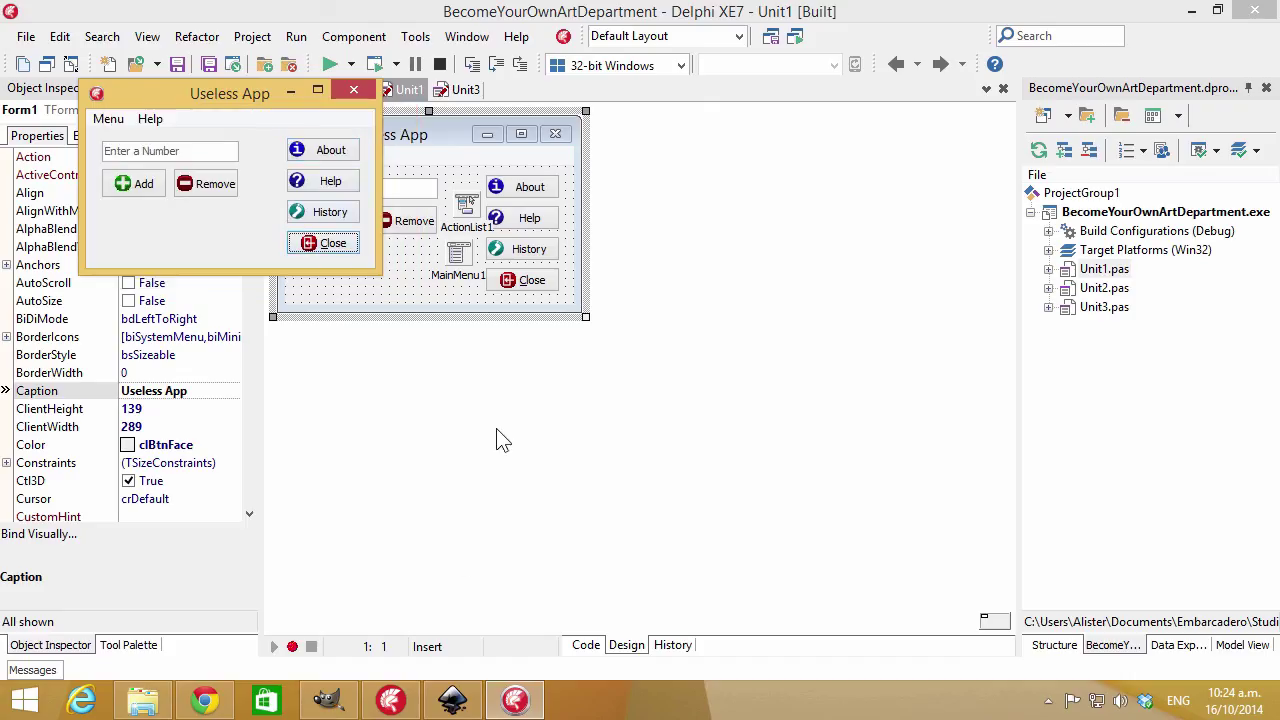
{"action": "left_click", "coordinate": [323, 250]}
Look through the Close button's ModalResult options without changing the value, and set its Kind to bkClose
{"action": "left_click", "coordinate": [540, 285]}
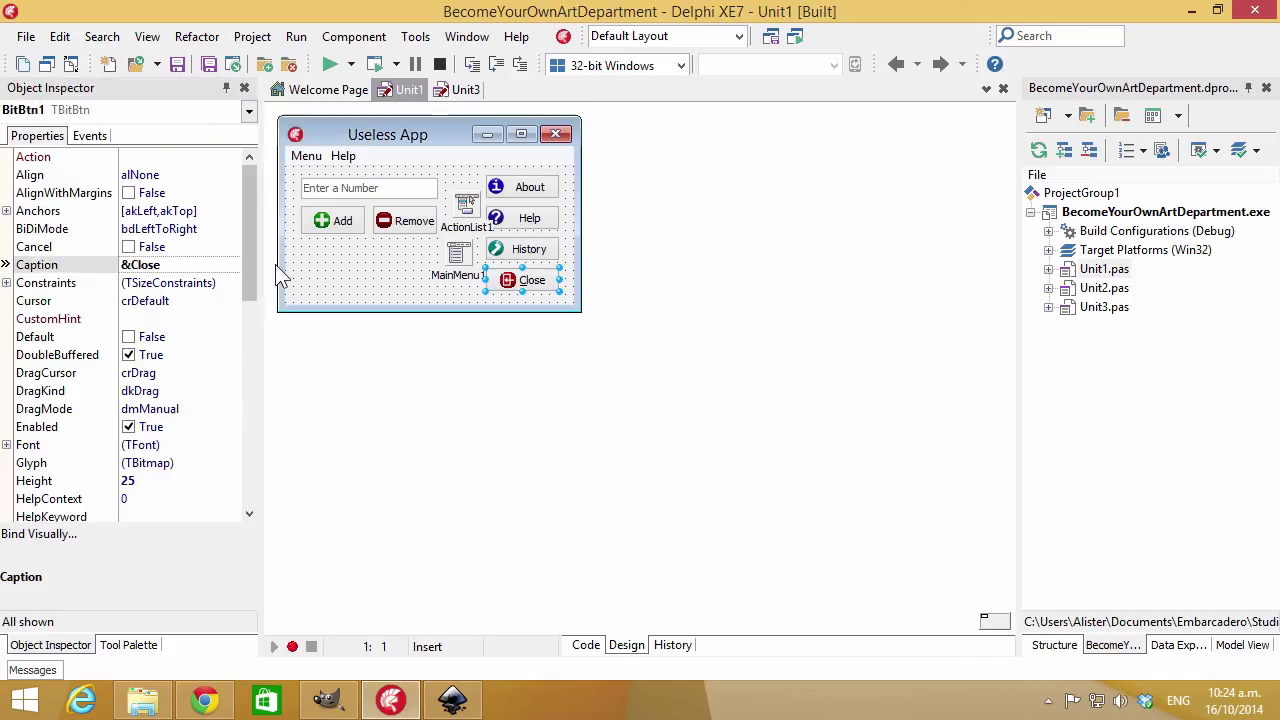
{"action": "left_click_drag", "start_coordinate": [256, 245], "coordinate": [255, 395]}
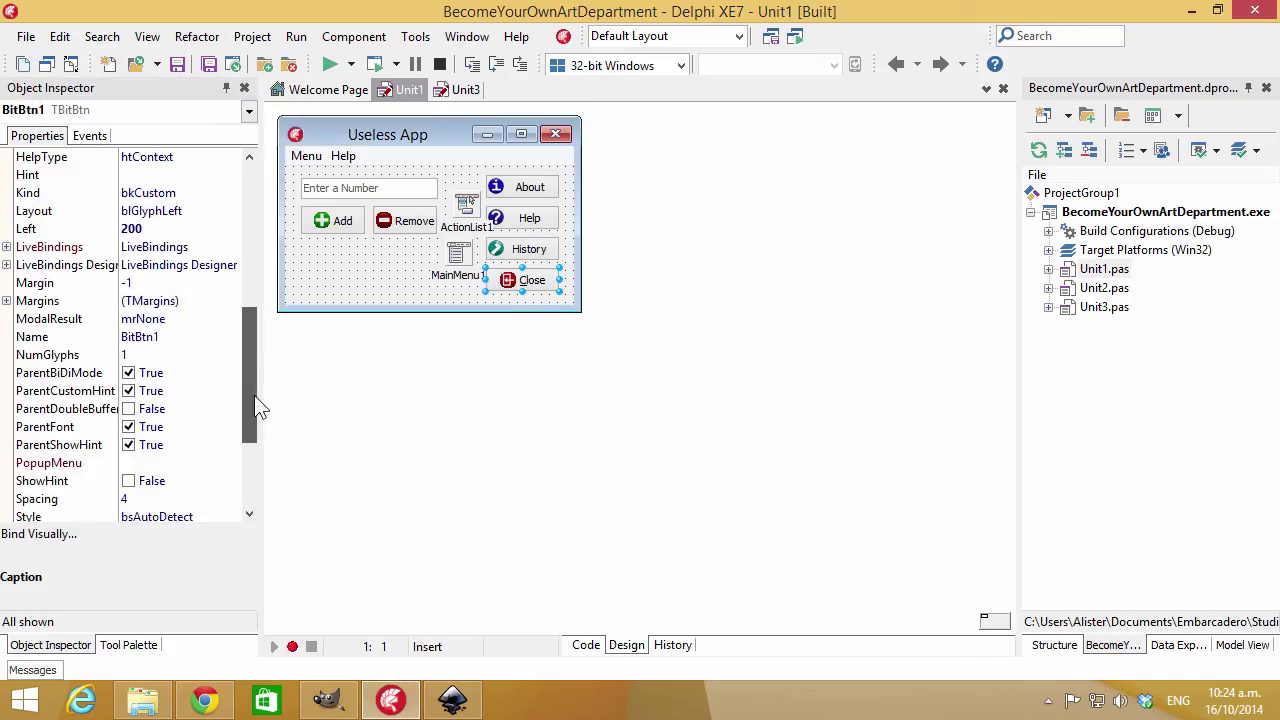
{"action": "left_click", "coordinate": [230, 320]}
{"action": "left_click", "coordinate": [230, 320]}
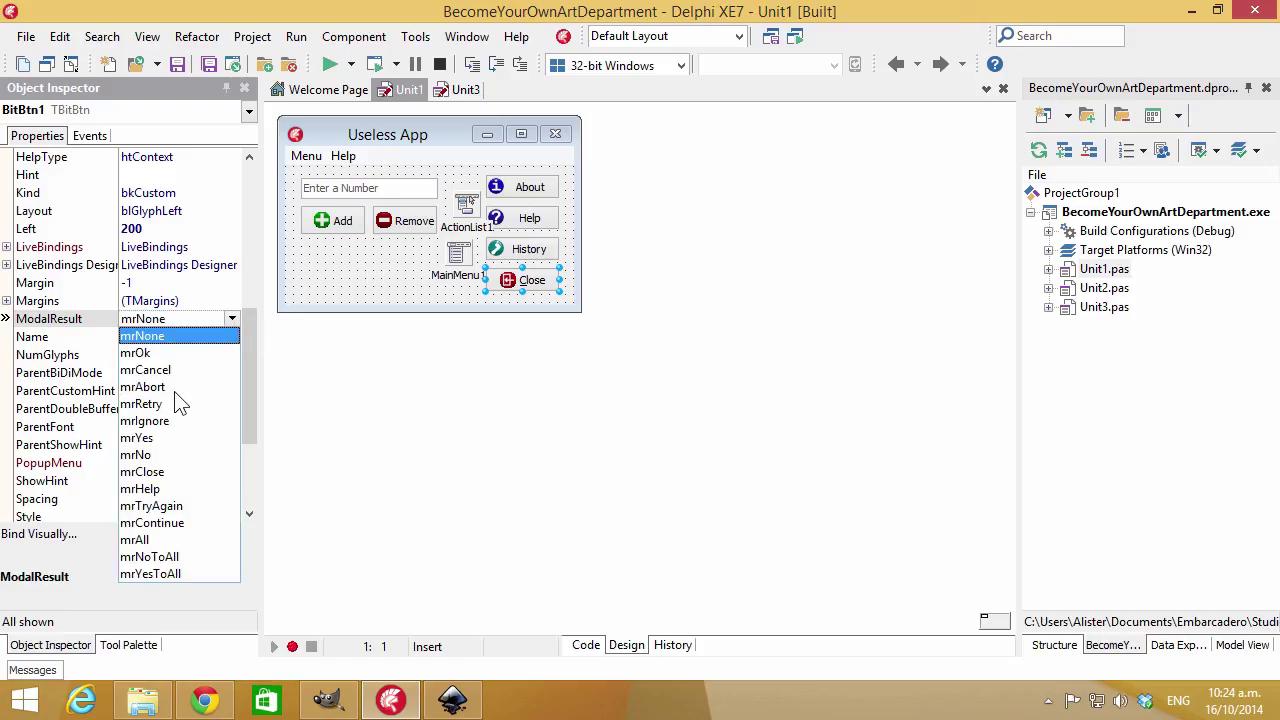
{"action": "left_click", "coordinate": [229, 326]}
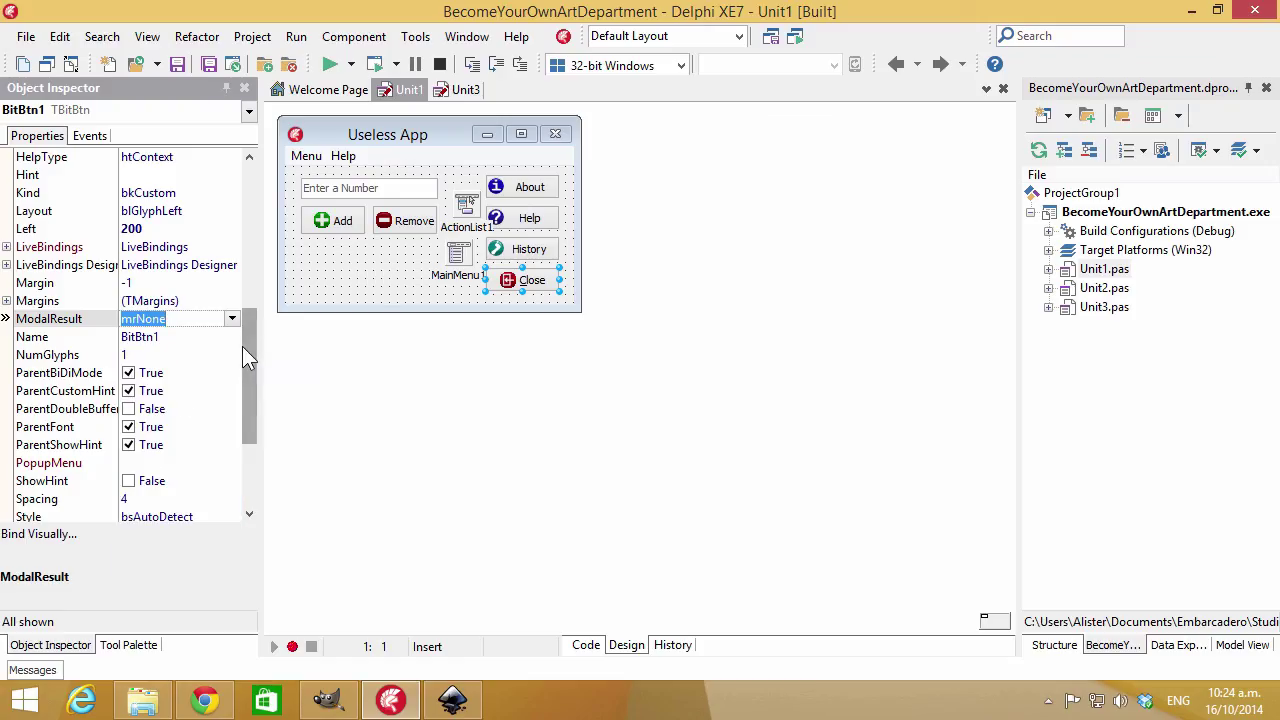
{"action": "left_click_drag", "start_coordinate": [252, 348], "coordinate": [253, 345]}
{"action": "left_click", "coordinate": [210, 210]}
{"action": "left_click", "coordinate": [232, 210]}
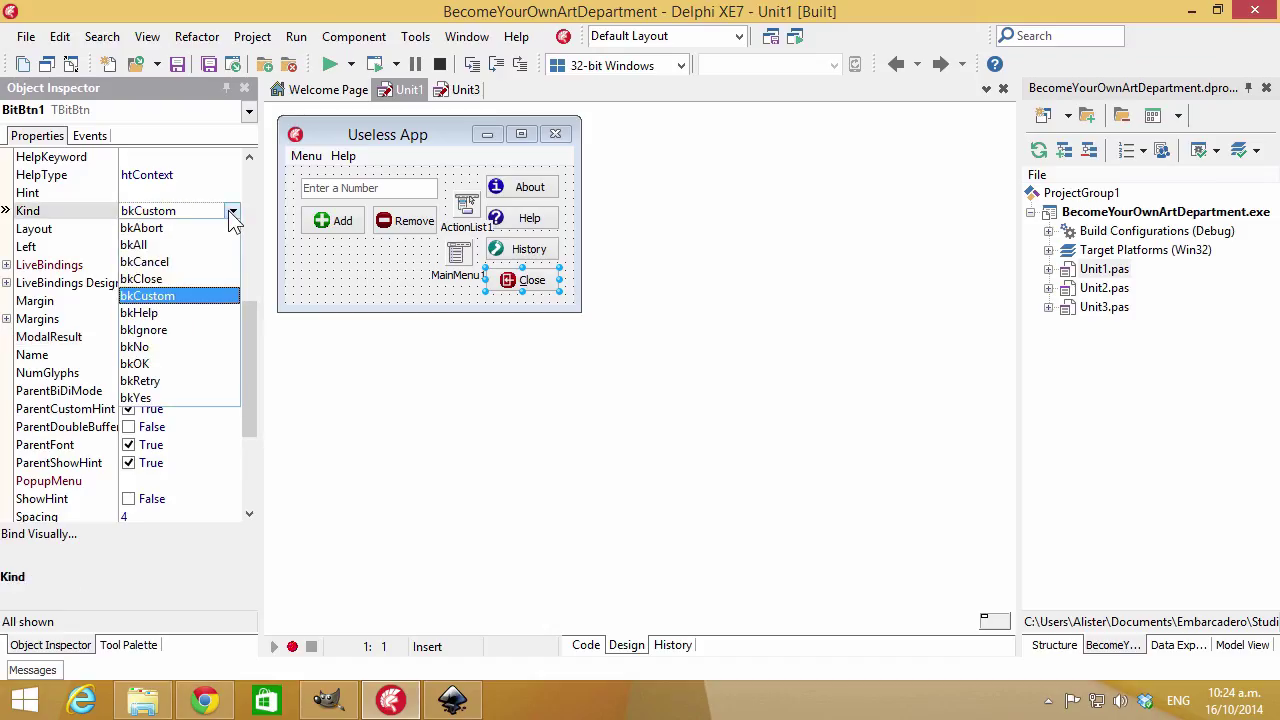
{"action": "left_click", "coordinate": [165, 277]}
{"action": "left_click", "coordinate": [518, 285]}
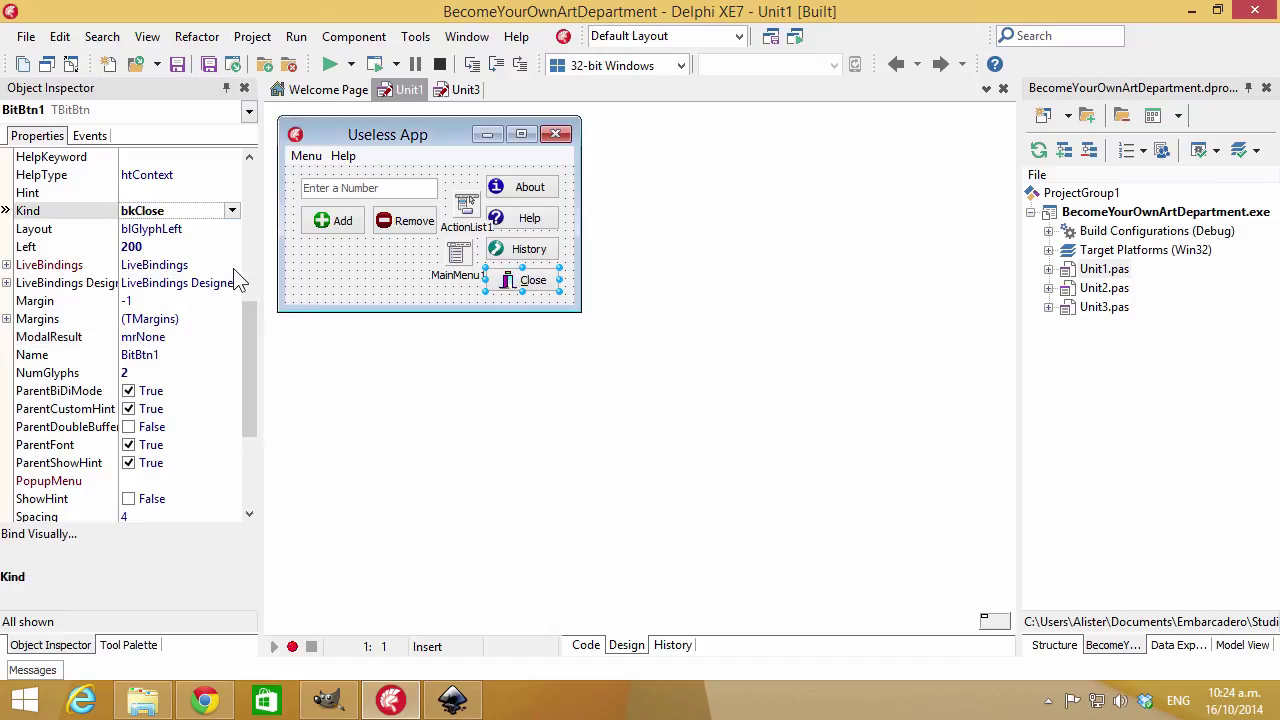
Reload Close 16.bmp as the Close button's Glyph and test-run the application
{"action": "scroll", "coordinate": [235, 318], "scroll_direction": "up", "scroll_amount": 3}
{"action": "double_click", "coordinate": [163, 282]}
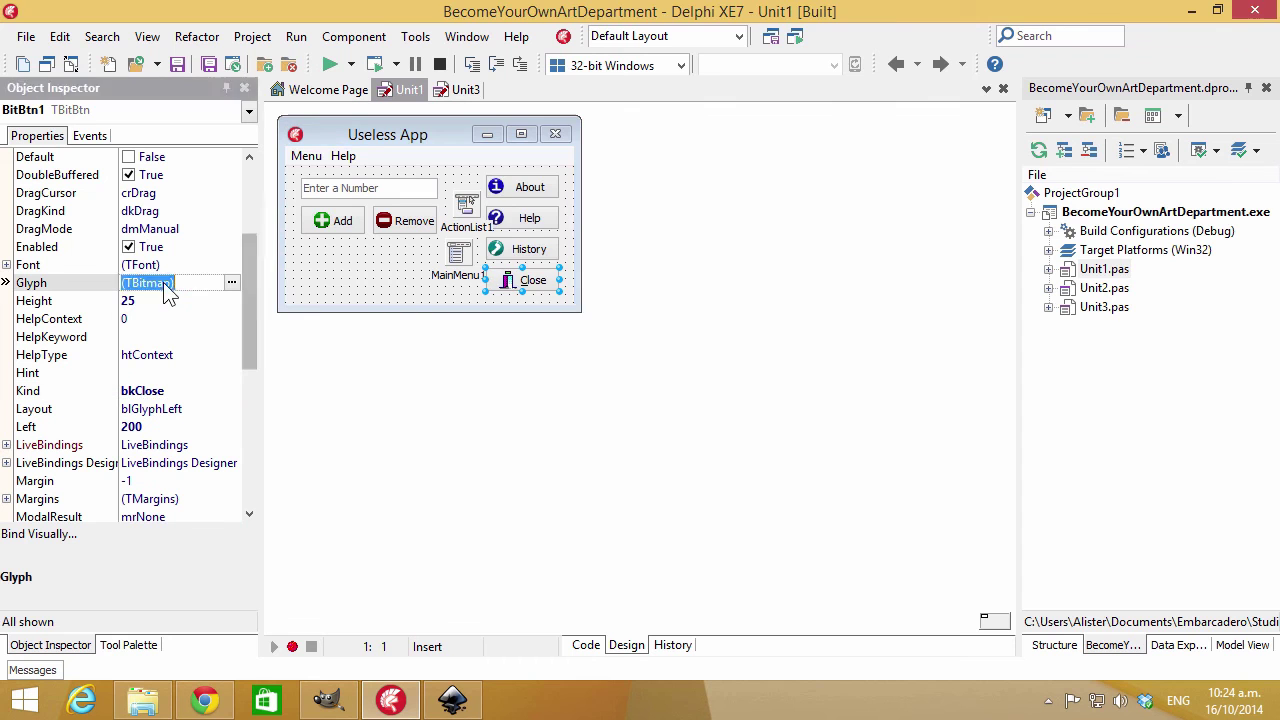
{"action": "left_click", "coordinate": [513, 474]}
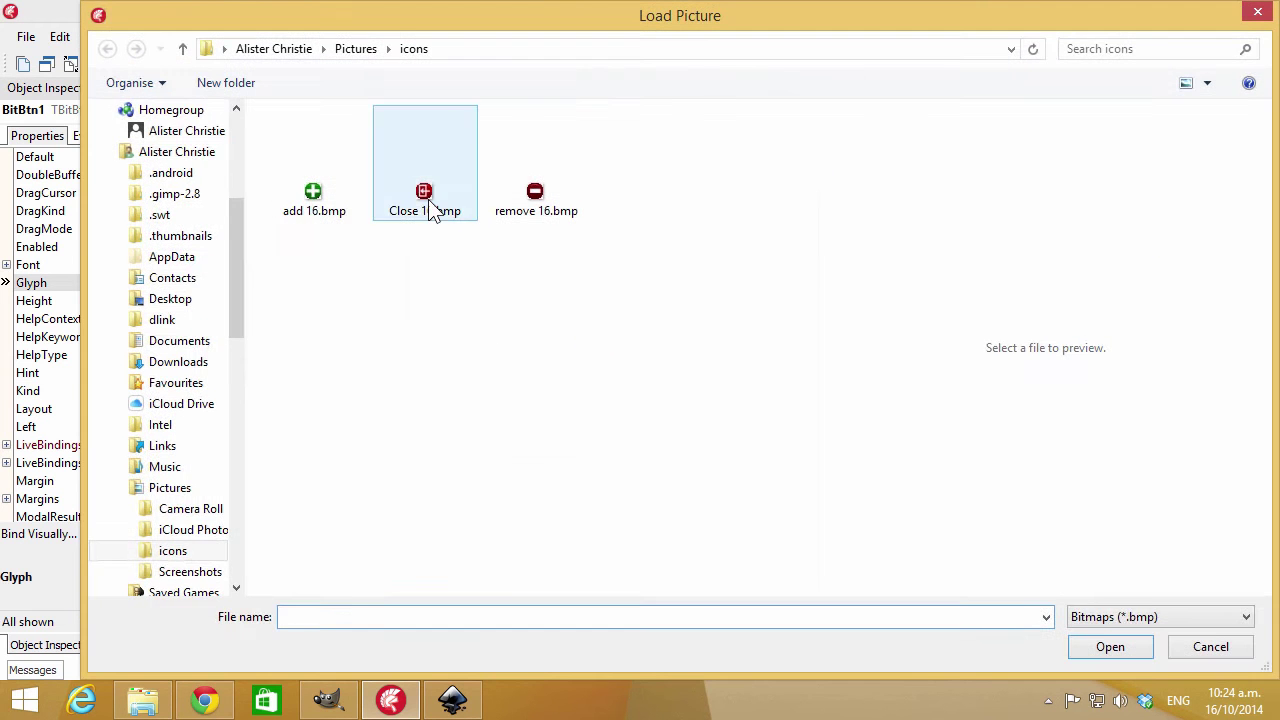
{"action": "double_click", "coordinate": [428, 200]}
{"action": "left_click", "coordinate": [759, 226]}
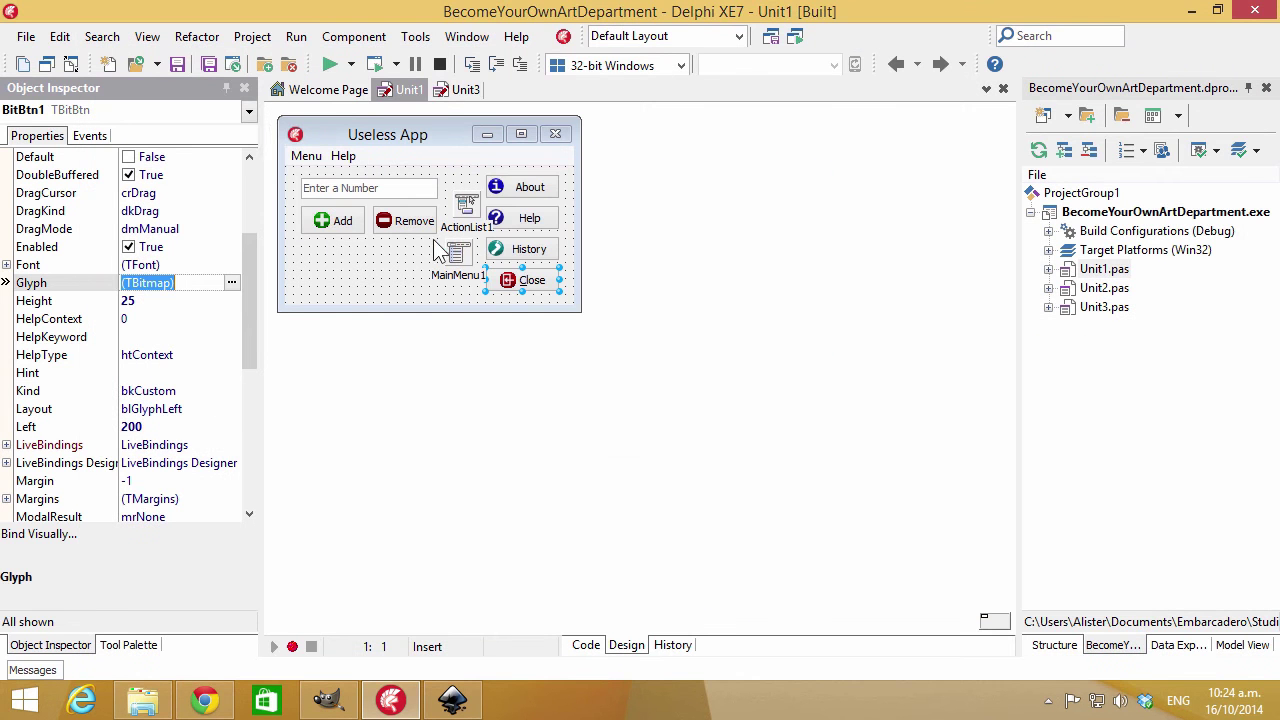
{"action": "left_click", "coordinate": [329, 65]}
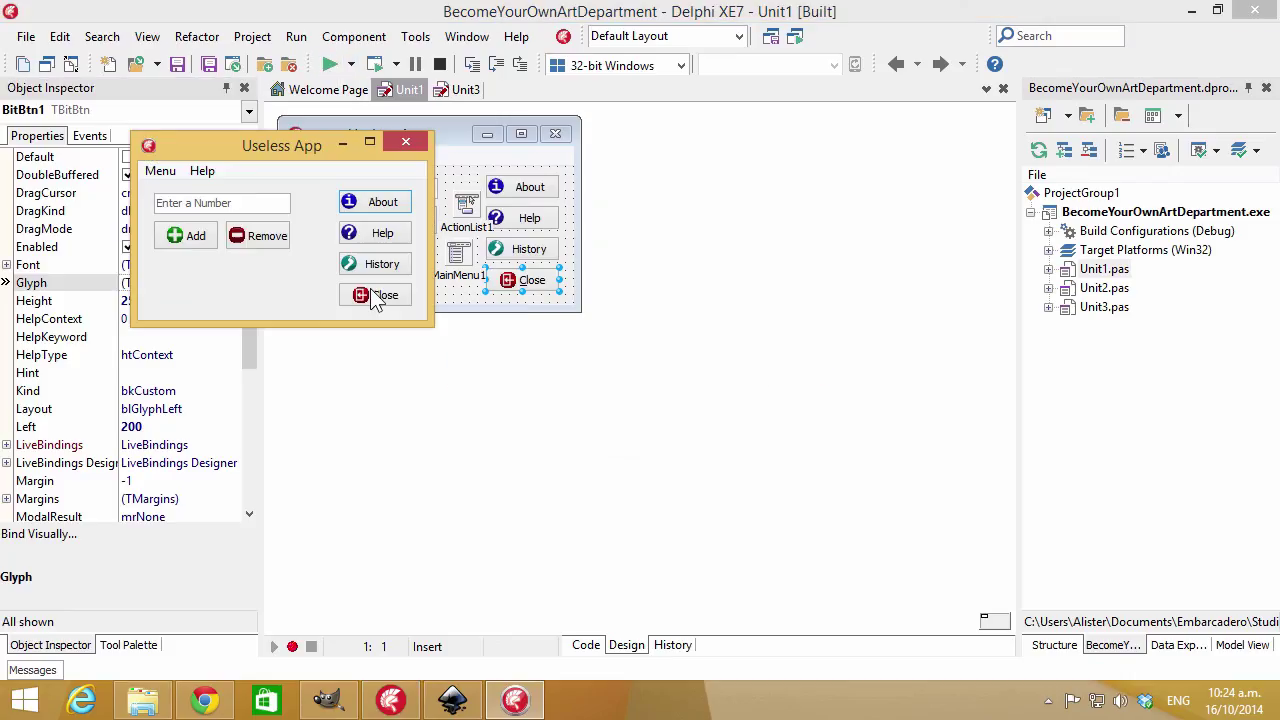
{"action": "left_click", "coordinate": [405, 141]}
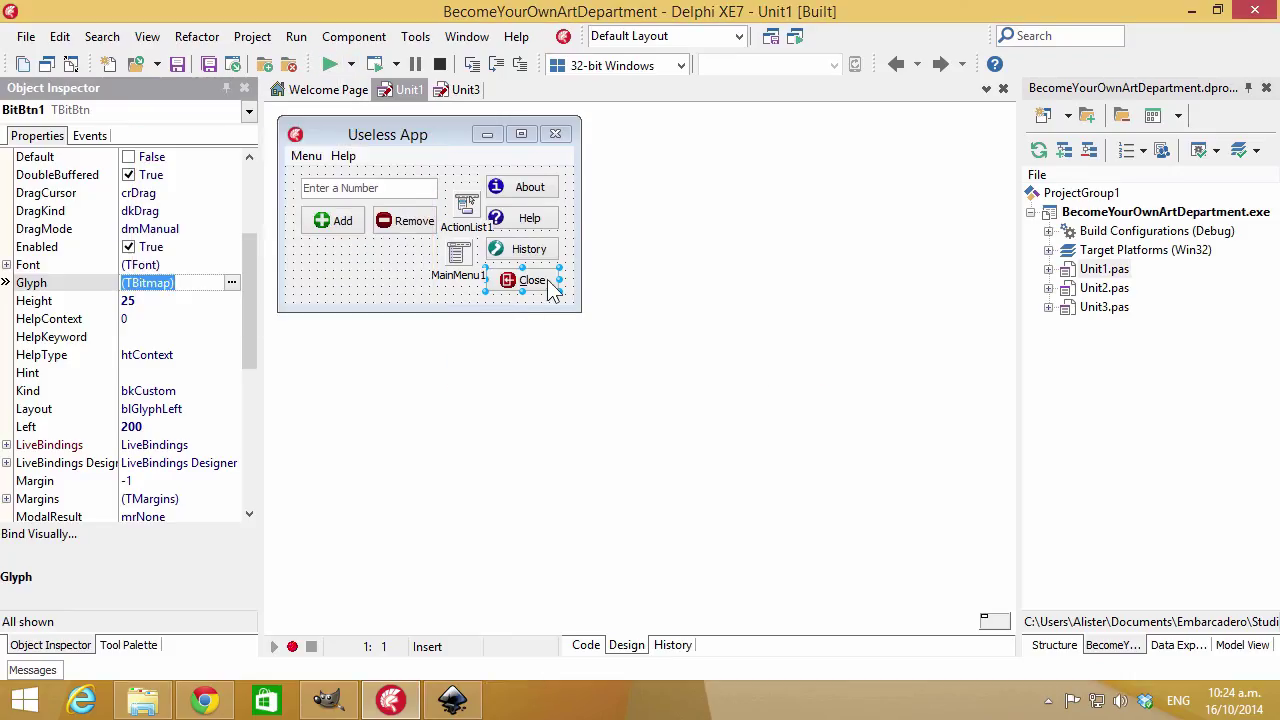
Add a click handler to the Close button that calls Close, and return to the form designer
{"action": "double_click", "coordinate": [530, 280]}
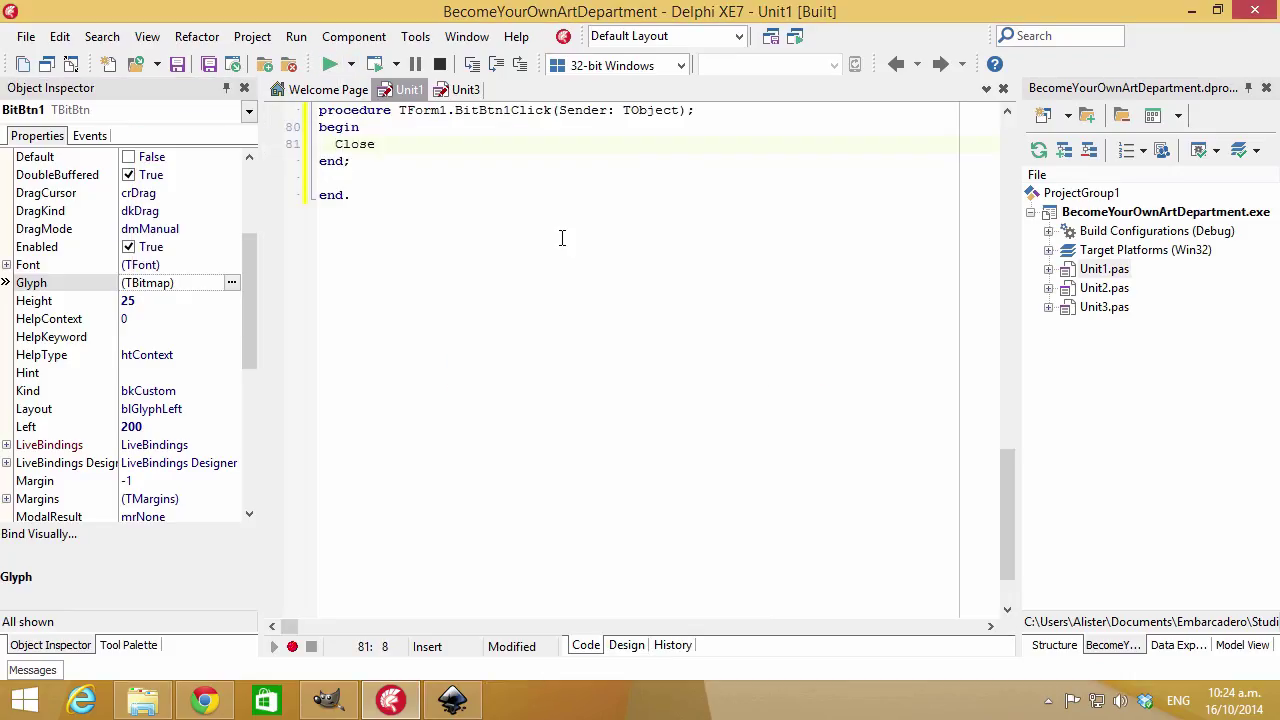
{"action": "key", "text": "F12"}
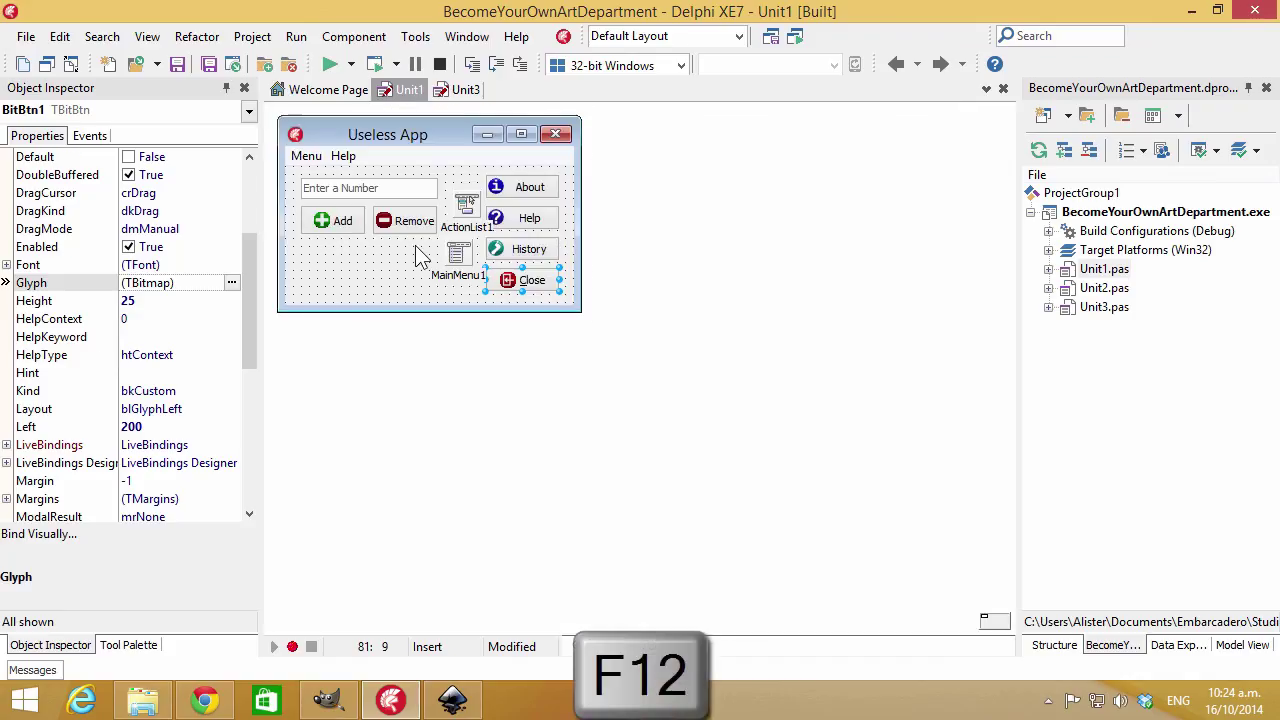
{"action": "left_click", "coordinate": [320, 285]}
Switch to Inkscape and export the blue info icon at a width of 100 pixels to the icons folder as about 100.png
{"action": "left_click", "coordinate": [452, 700]}
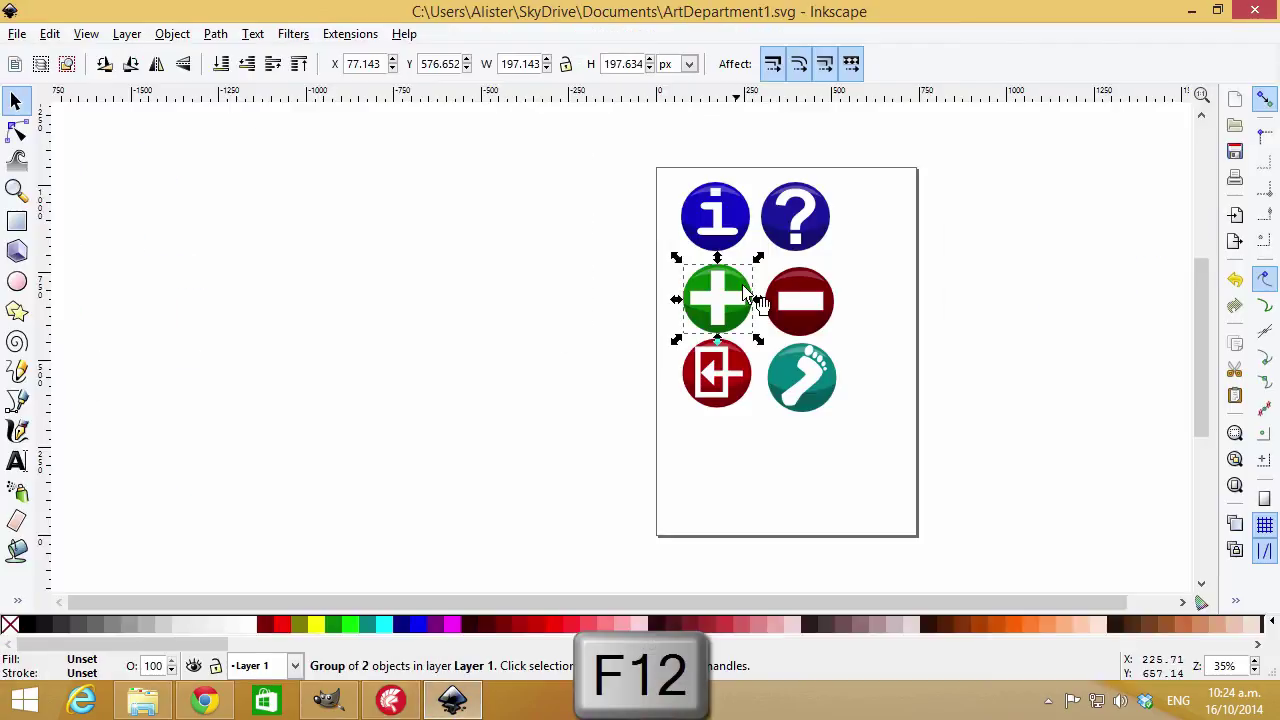
{"action": "left_click", "coordinate": [738, 236]}
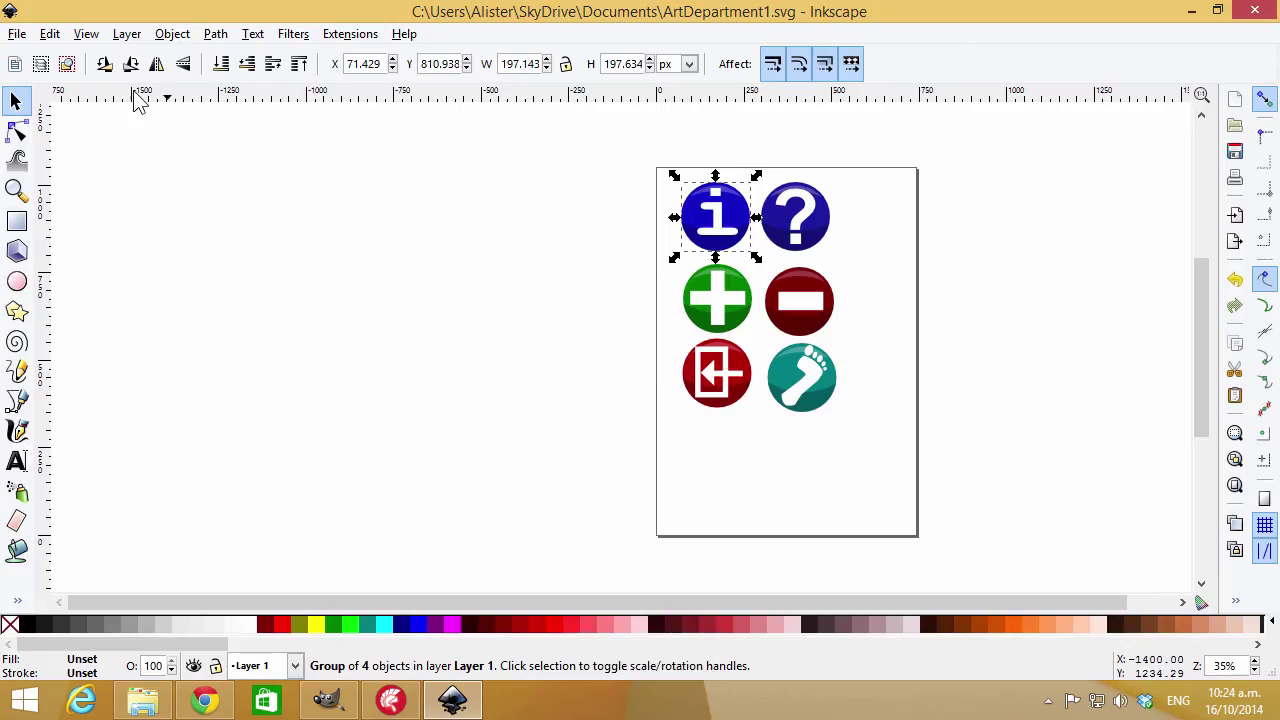
{"action": "left_click", "coordinate": [17, 33]}
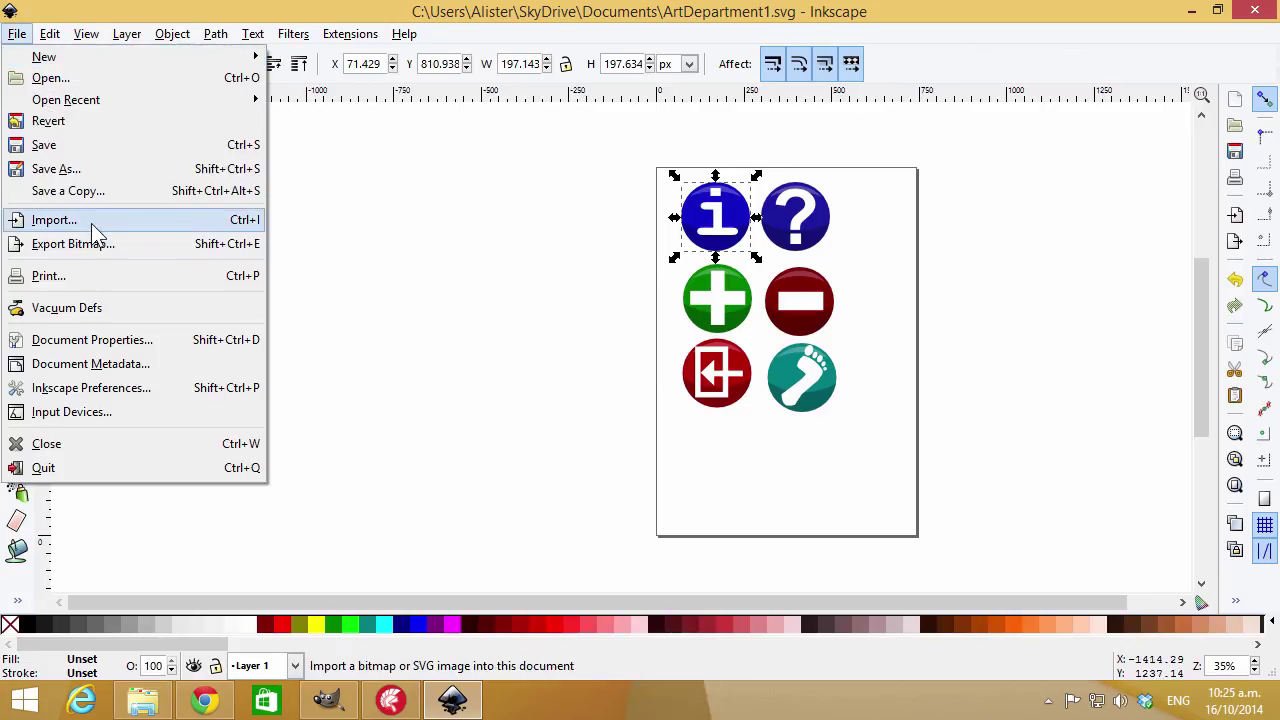
{"action": "left_click", "coordinate": [94, 244]}
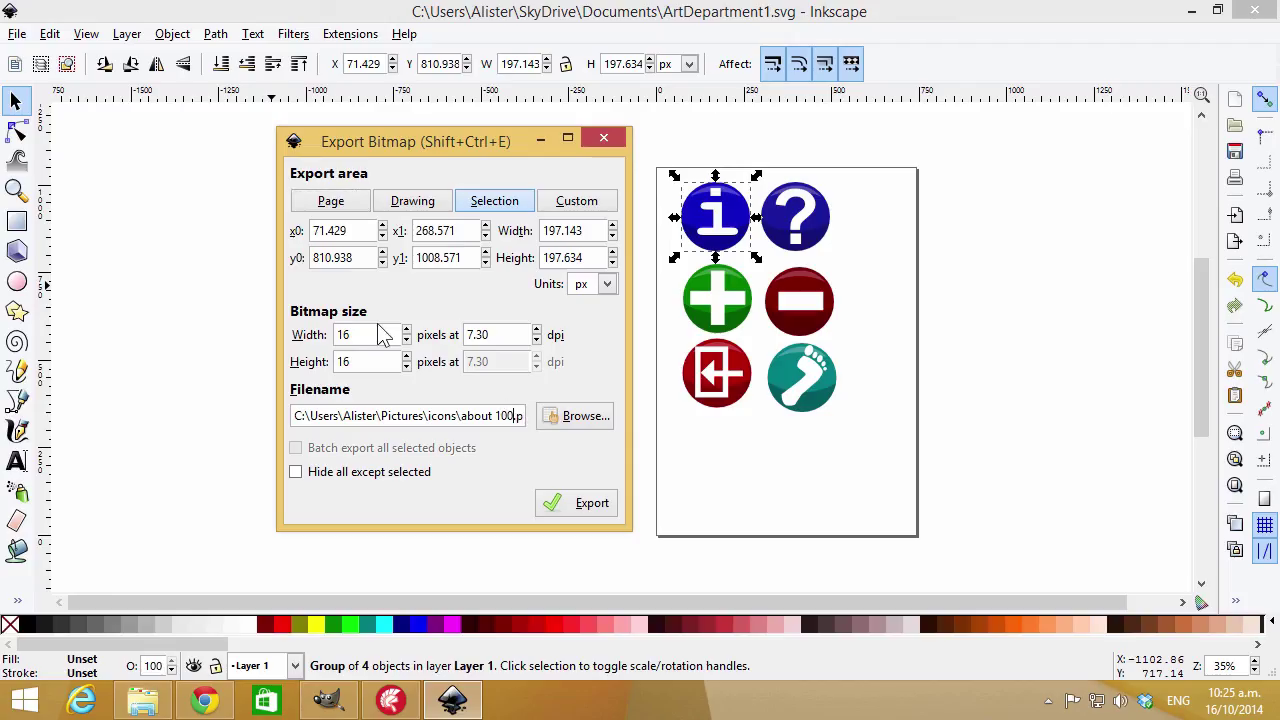
{"action": "key", "text": "BackSpace"}
{"action": "type", "text": "0"}
{"action": "key", "text": "Tab"}
{"action": "left_click", "coordinate": [364, 334]}
{"action": "type", "text": "0"}
{"action": "key", "text": "Tab"}
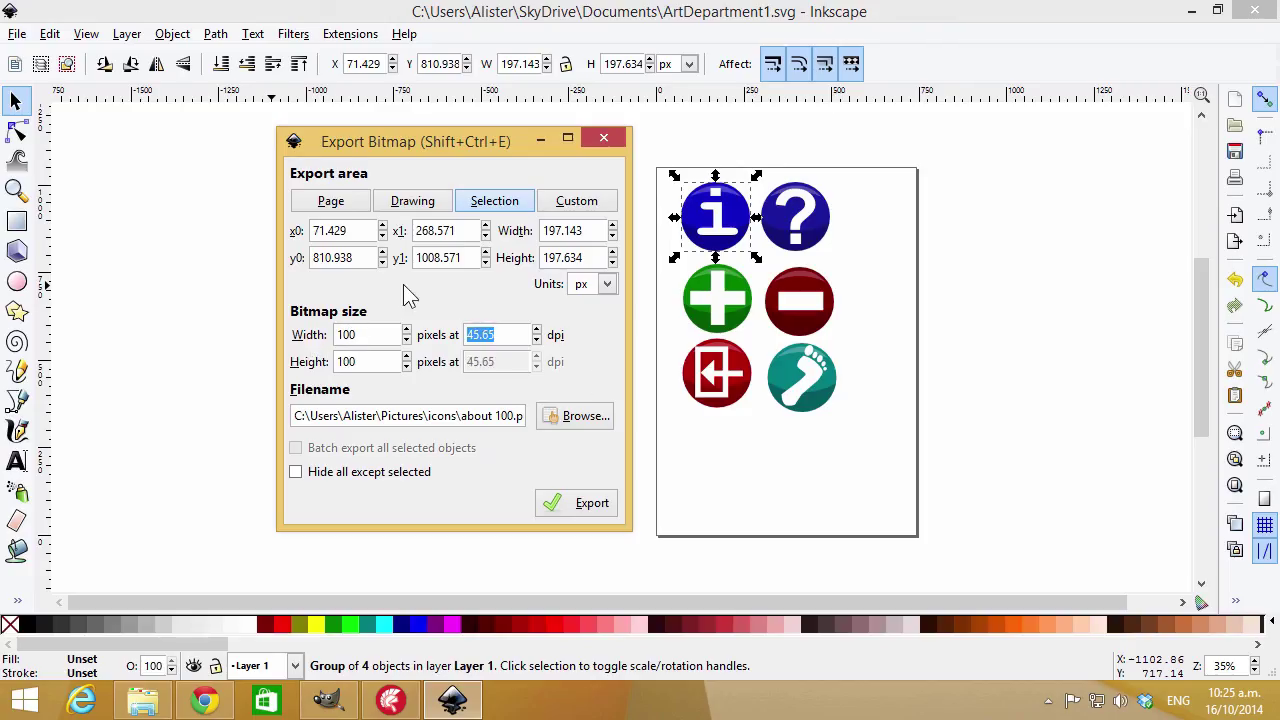
{"action": "left_click", "coordinate": [584, 508]}
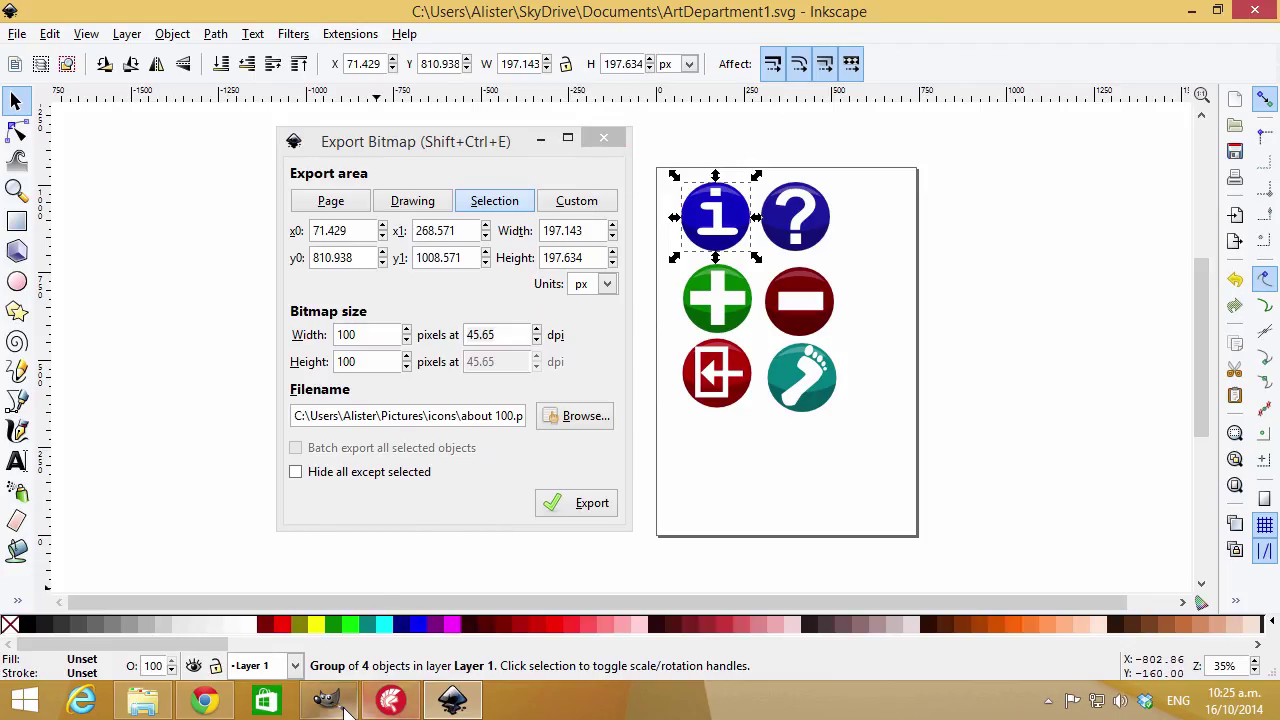
Switch to Delphi, open Form2 (the About form) and move its memo sideways to Left 136
{"action": "left_click", "coordinate": [388, 702]}
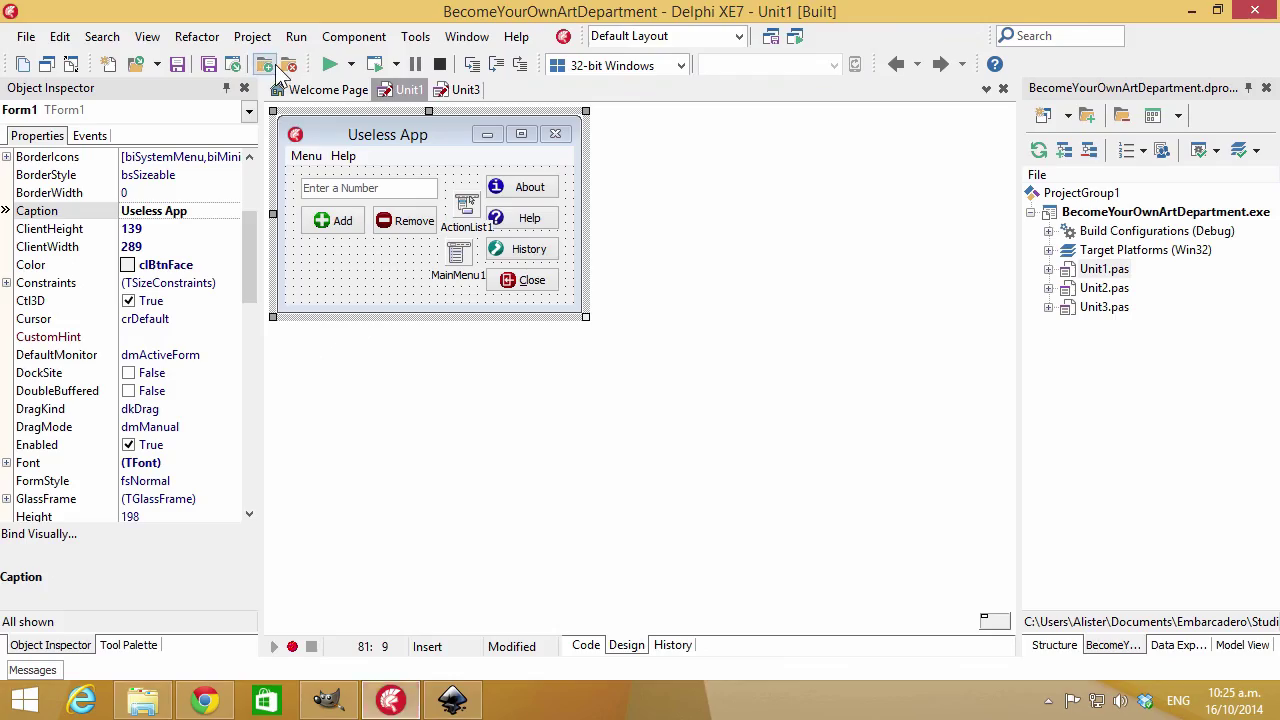
{"action": "left_click", "coordinate": [46, 64]}
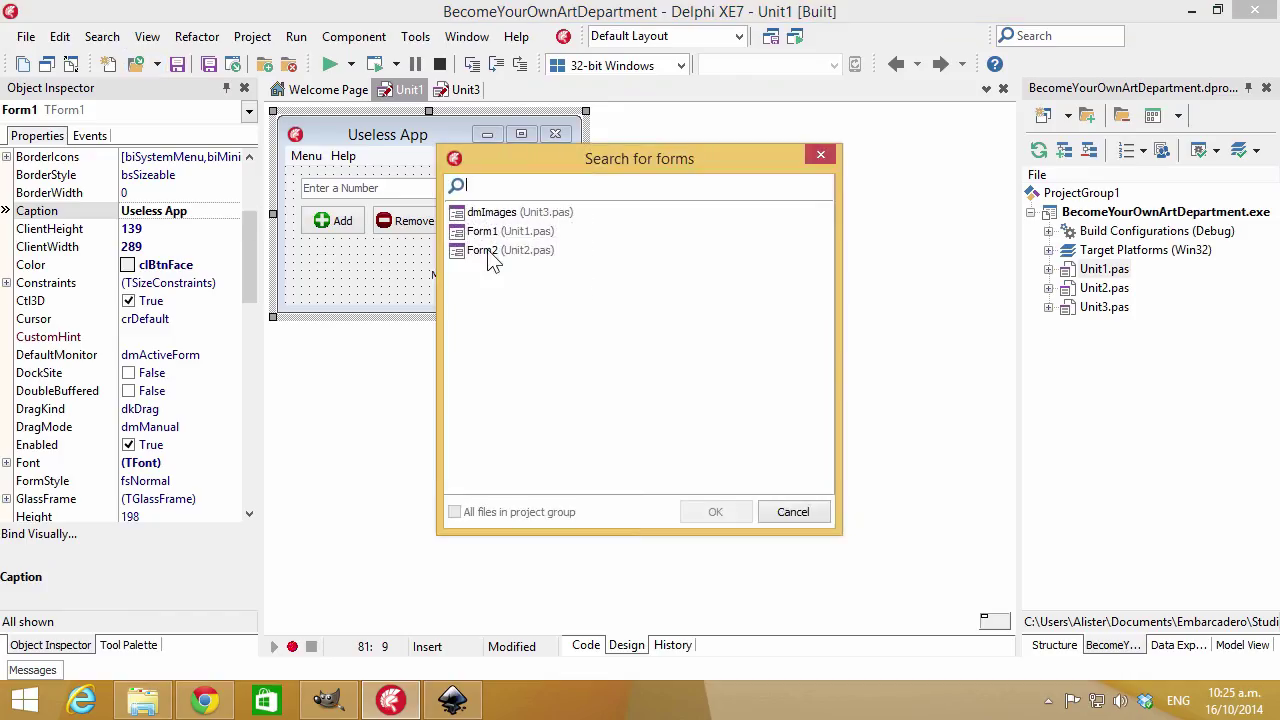
{"action": "double_click", "coordinate": [491, 250]}
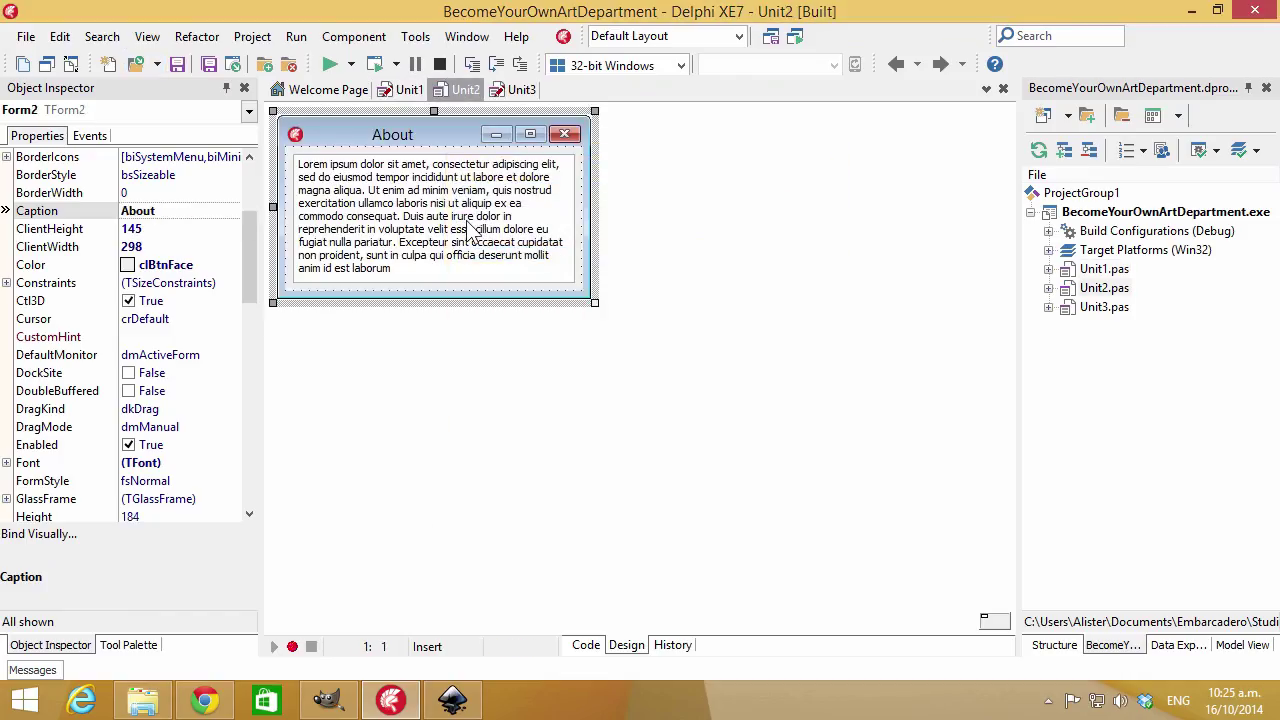
{"action": "left_click_drag", "start_coordinate": [392, 207], "coordinate": [520, 222]}
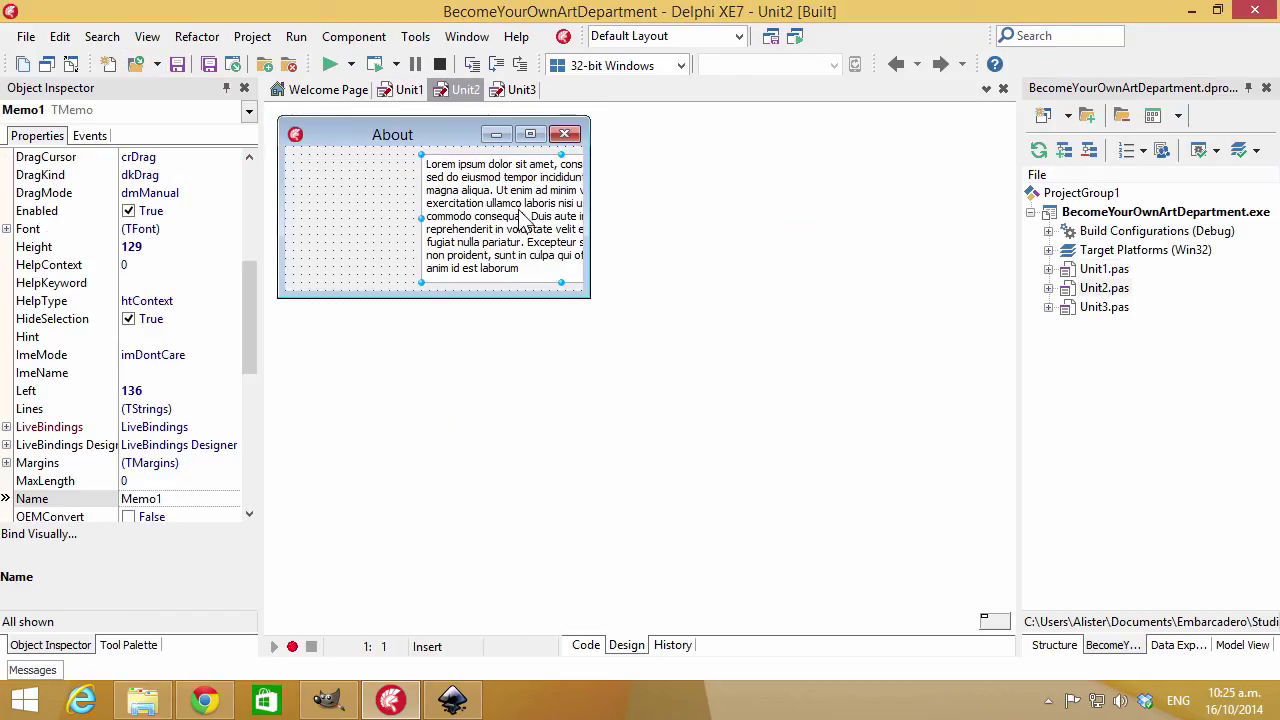
Add an image component to the About form and place it in the free space beside the memo
{"action": "left_click", "coordinate": [333, 204]}
{"action": "key", "text": "ctrl+alt+p"}
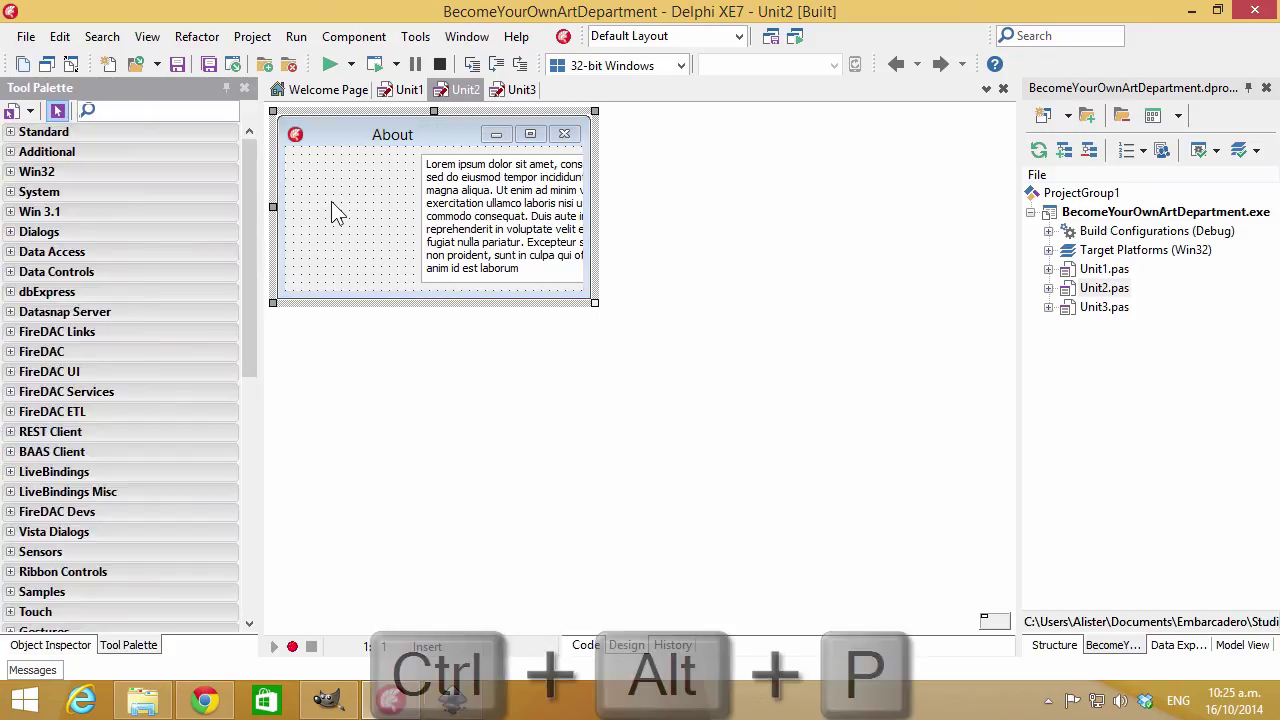
{"action": "type", "text": "image"}
{"action": "left_click", "coordinate": [331, 201]}
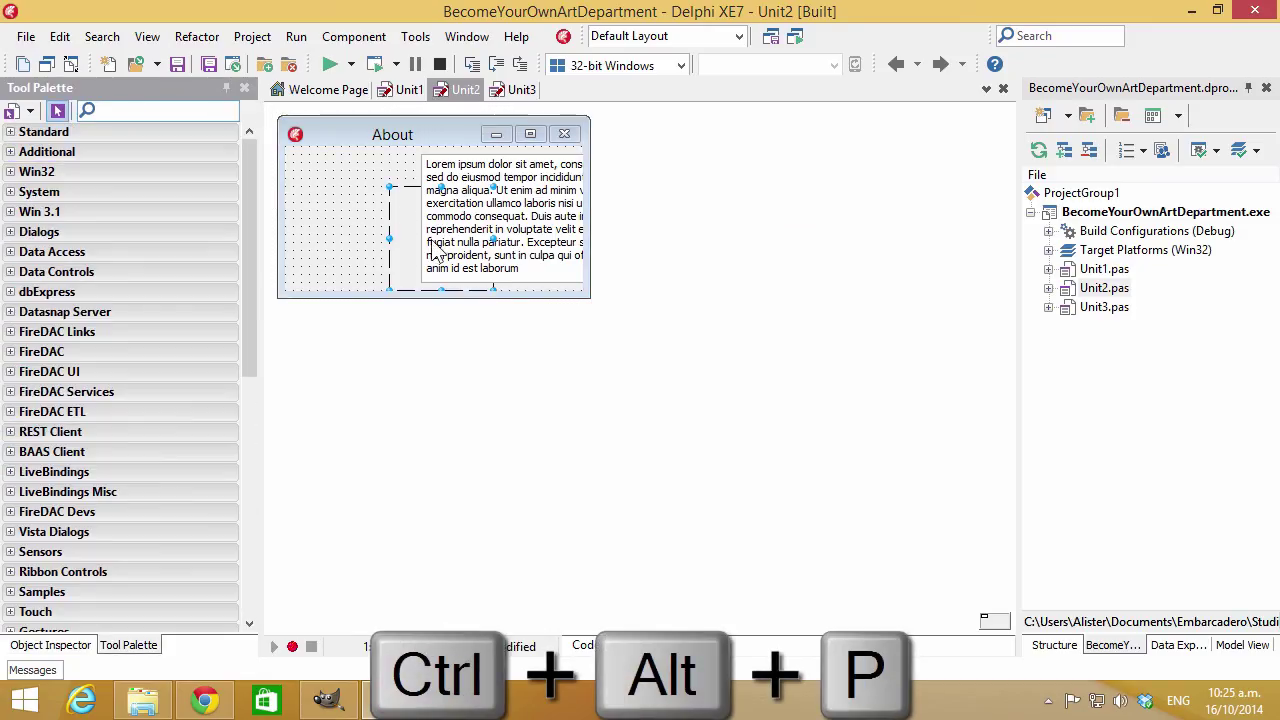
{"action": "left_click_drag", "start_coordinate": [402, 220], "coordinate": [319, 201]}
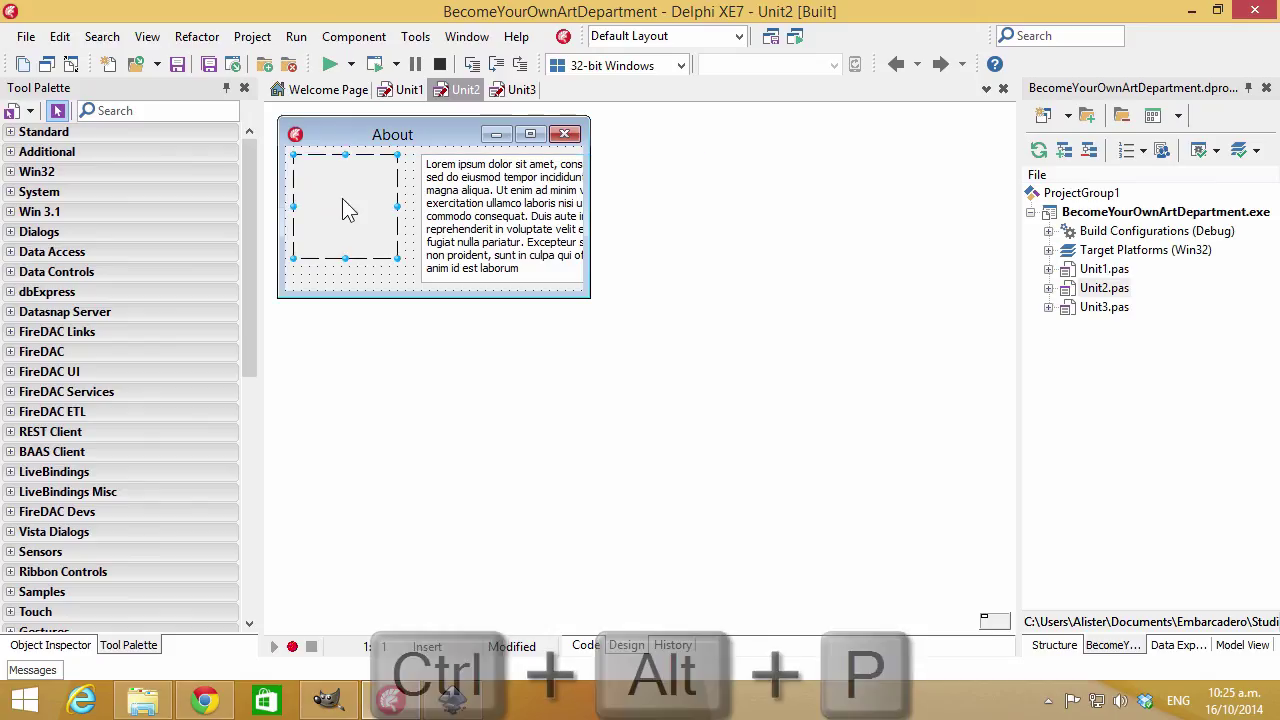
Load about 100.png from the icons folder as the image component's Picture
{"action": "key", "text": "F11"}
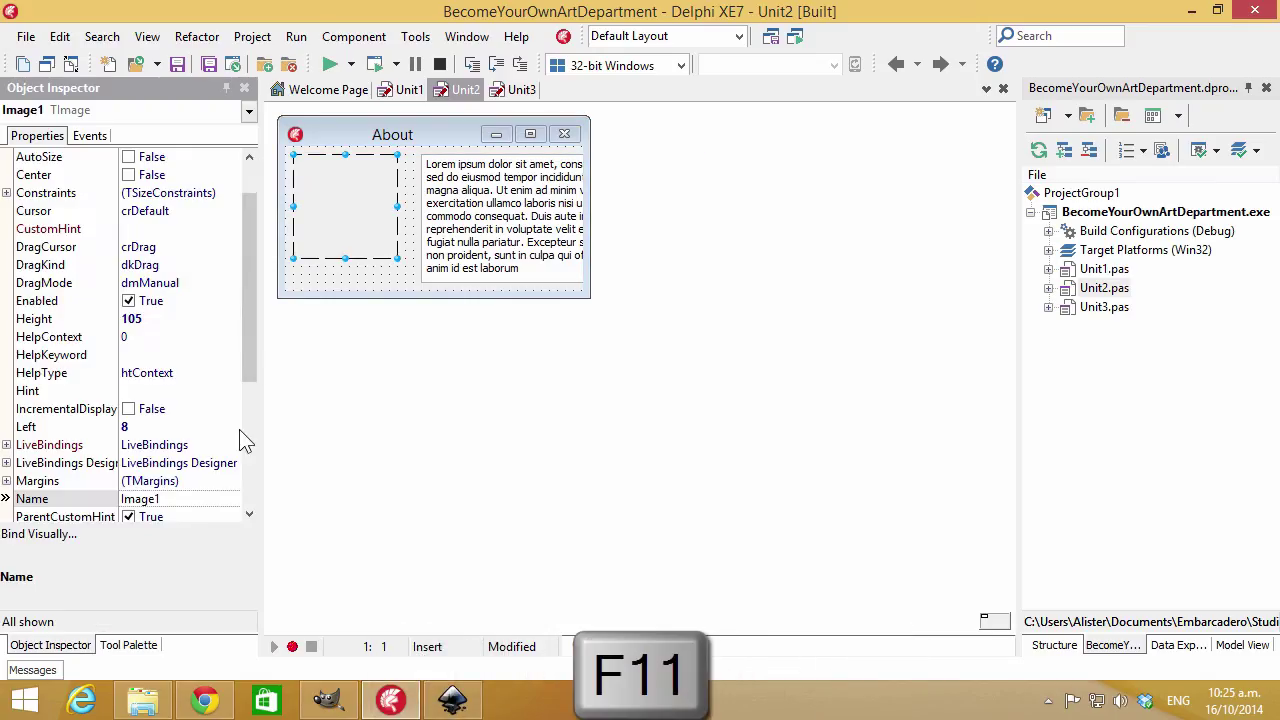
{"action": "left_click_drag", "start_coordinate": [248, 372], "coordinate": [257, 421]}
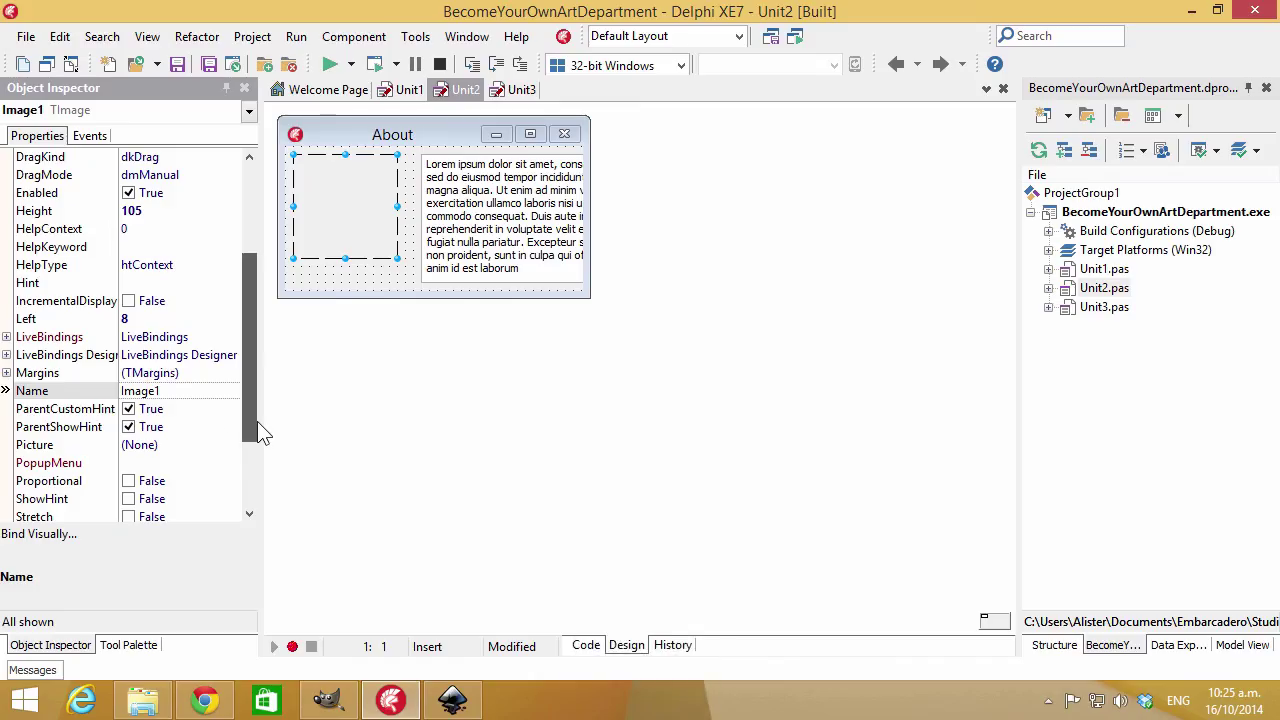
{"action": "left_click", "coordinate": [152, 445]}
{"action": "double_click", "coordinate": [152, 445]}
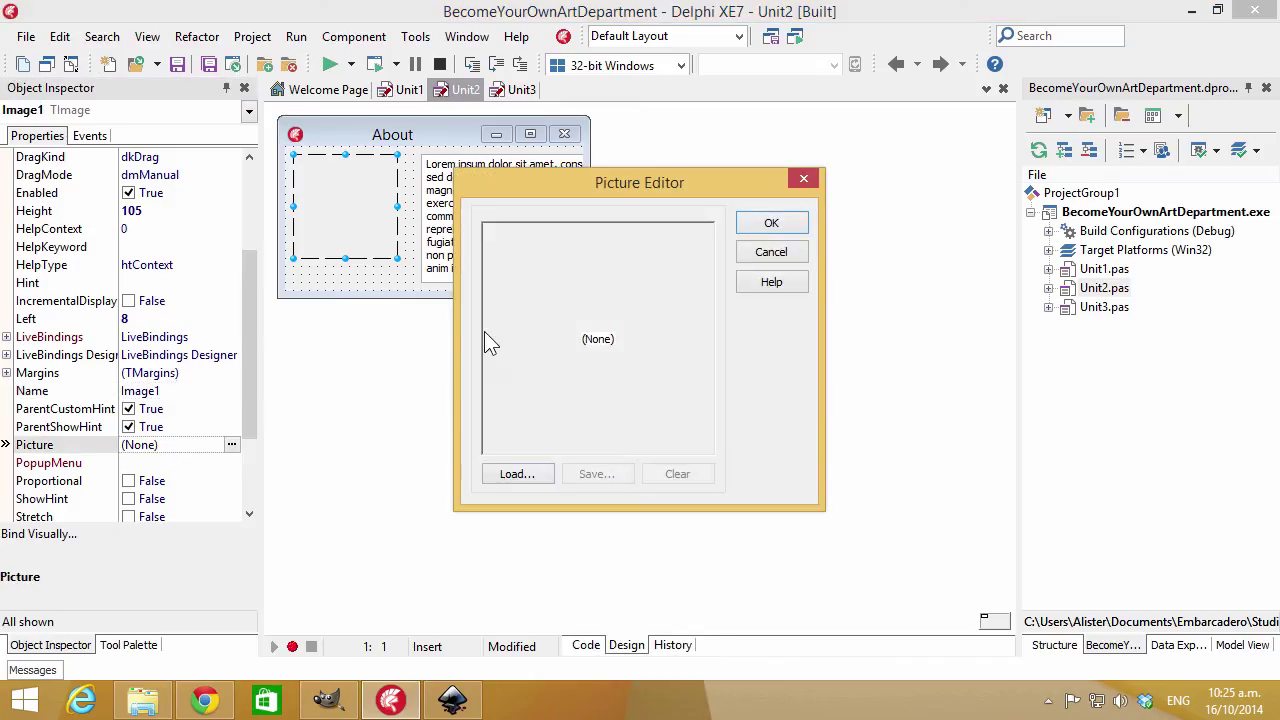
{"action": "left_click", "coordinate": [522, 470]}
{"action": "double_click", "coordinate": [427, 180]}
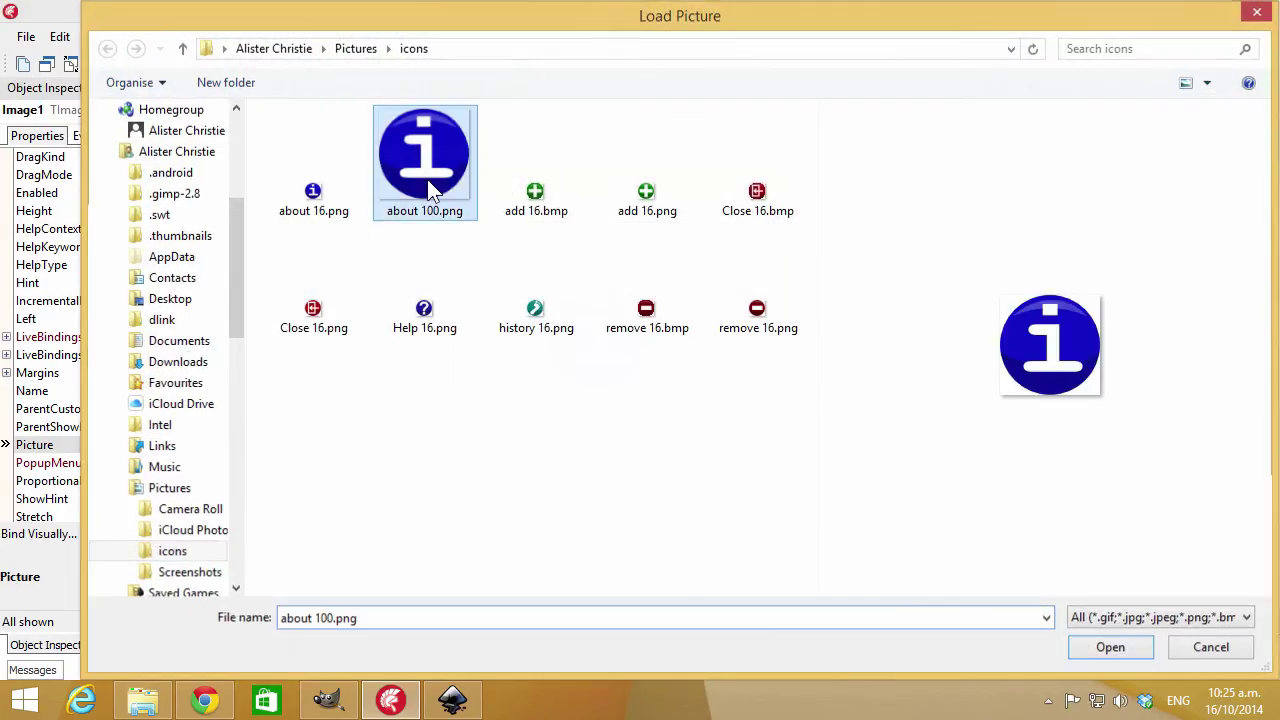
{"action": "left_click", "coordinate": [772, 226]}
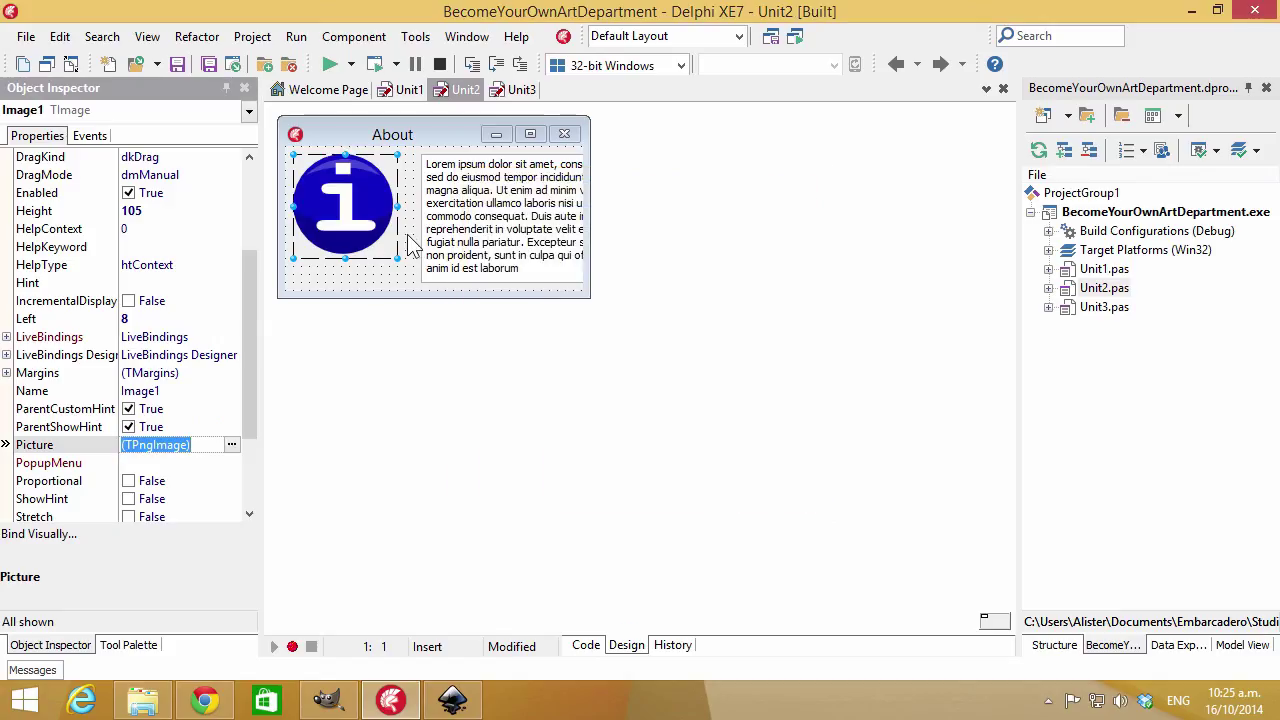
Enable the Center property of the image component
{"action": "scroll", "coordinate": [255, 253], "scroll_direction": "up", "scroll_amount": 1}
{"action": "scroll", "coordinate": [260, 200], "scroll_direction": "up", "scroll_amount": 3}
{"action": "scroll", "coordinate": [268, 380], "scroll_direction": "down", "scroll_amount": 5}
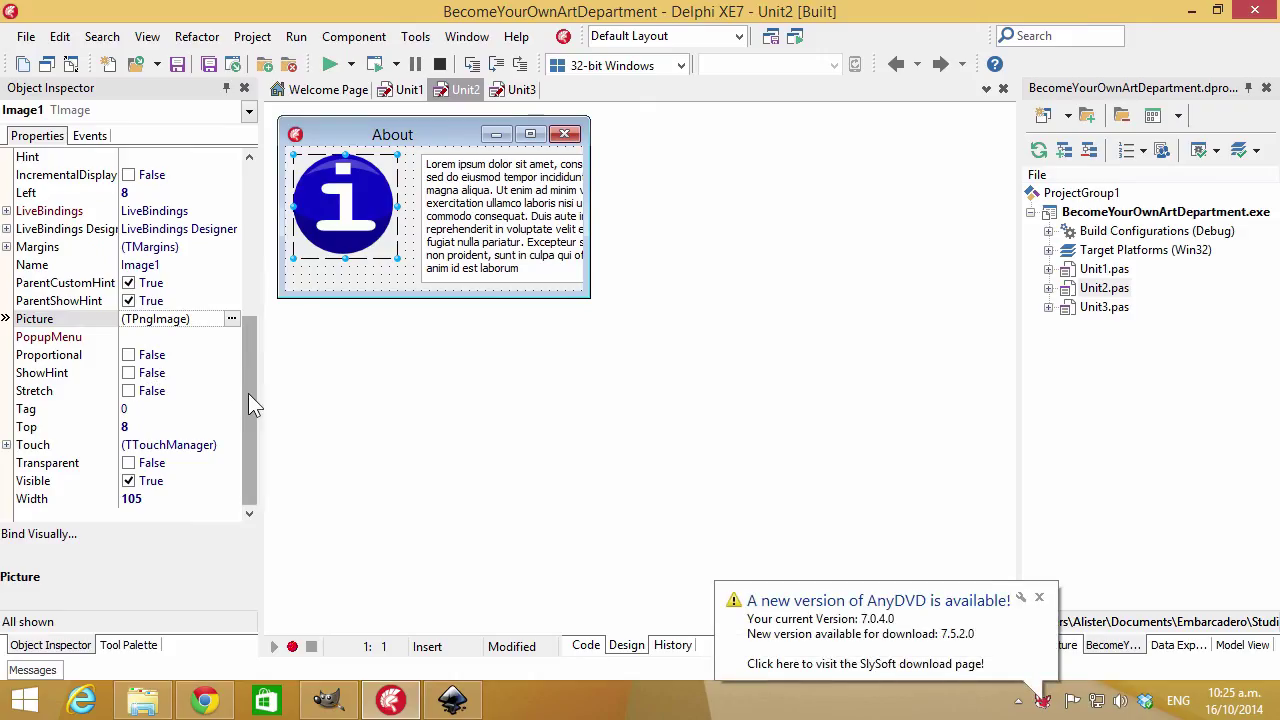
{"action": "left_click_drag", "start_coordinate": [248, 393], "coordinate": [155, 228]}
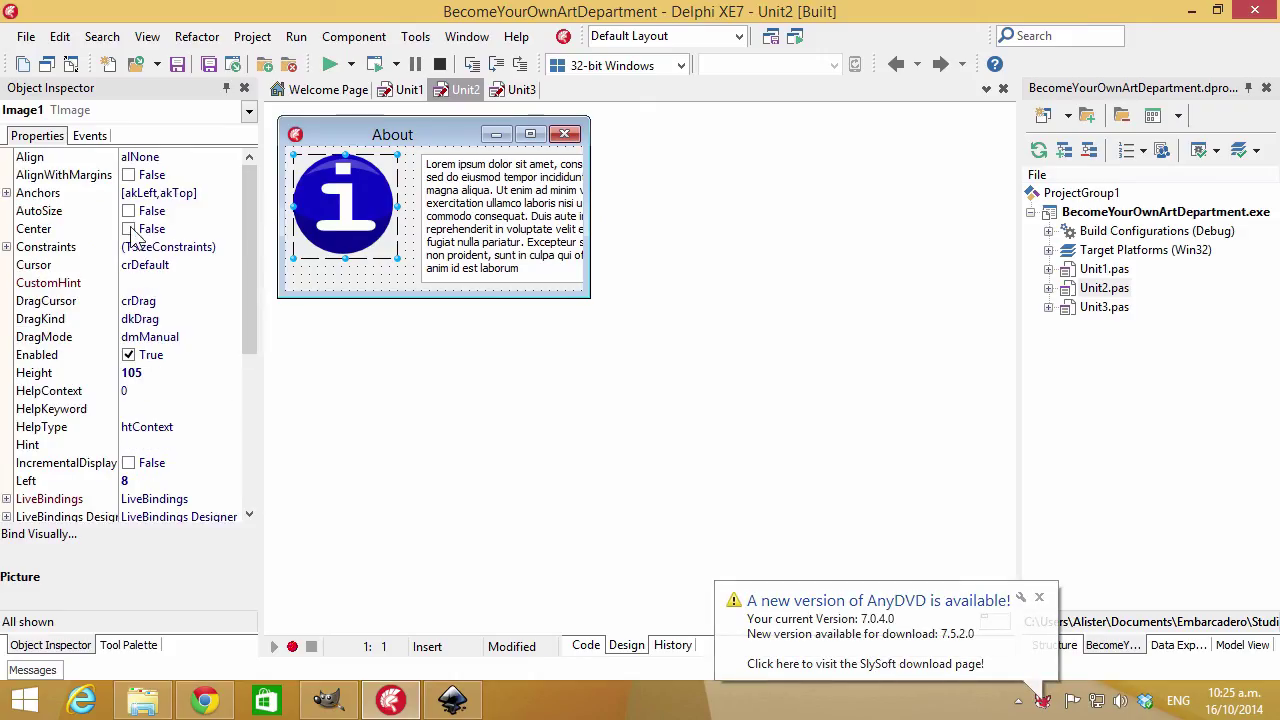
{"action": "left_click", "coordinate": [138, 232]}
Widen the About form to a ClientWidth of 418 and arrange the image and memo side by side inside it
{"action": "left_click", "coordinate": [485, 215]}
{"action": "left_click_drag", "start_coordinate": [485, 215], "coordinate": [476, 225]}
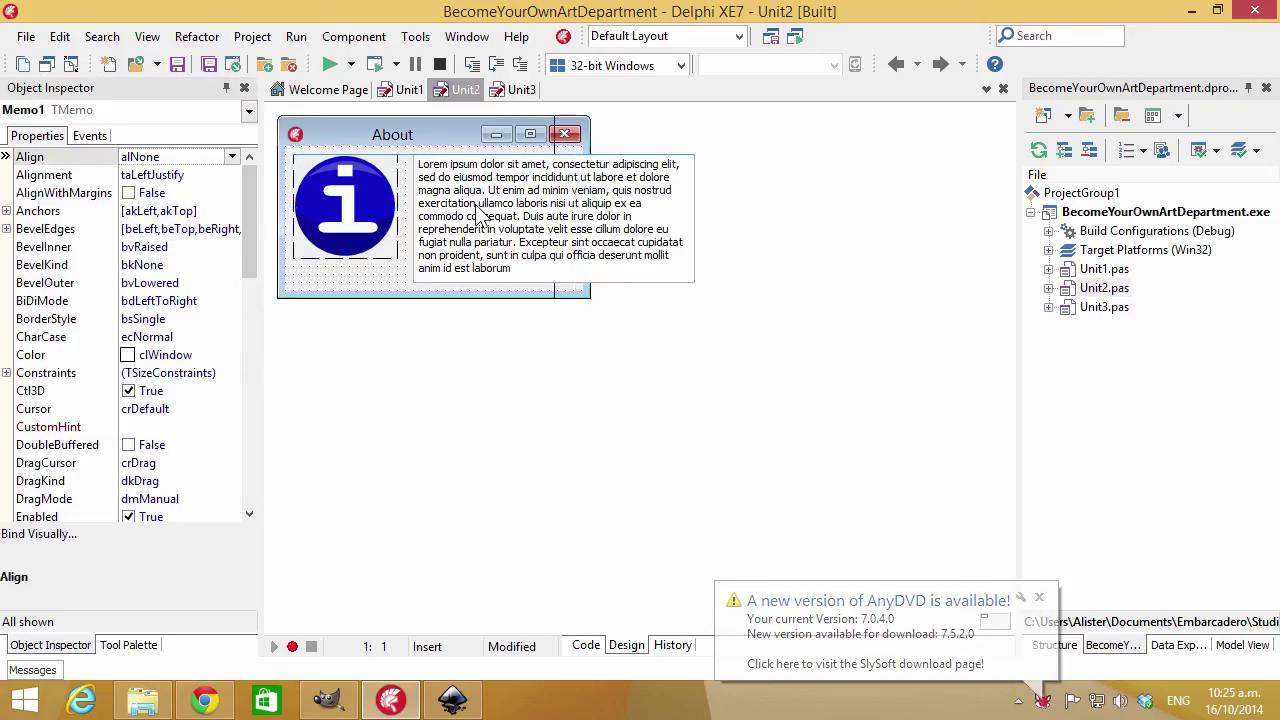
{"action": "left_click", "coordinate": [353, 293]}
{"action": "left_click_drag", "start_coordinate": [621, 214], "coordinate": [710, 210]}
{"action": "left_click", "coordinate": [369, 213]}
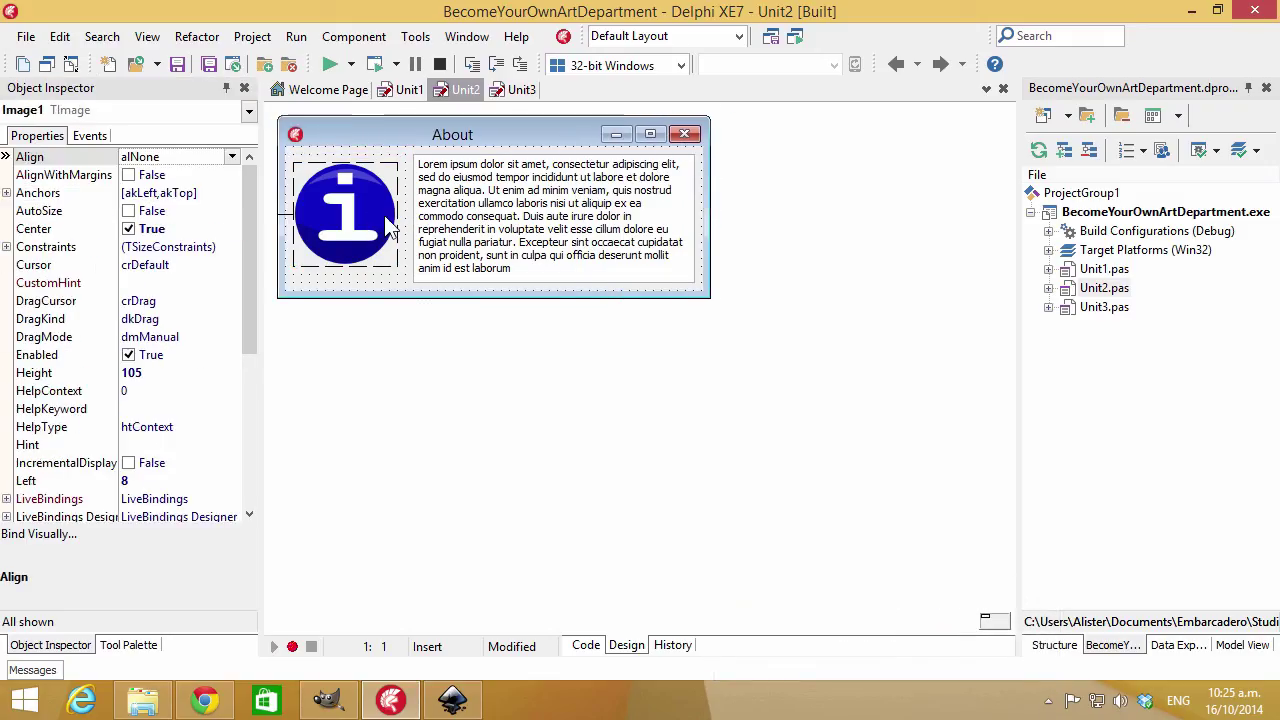
{"action": "left_click", "coordinate": [506, 229]}
{"action": "key", "text": "Escape"}
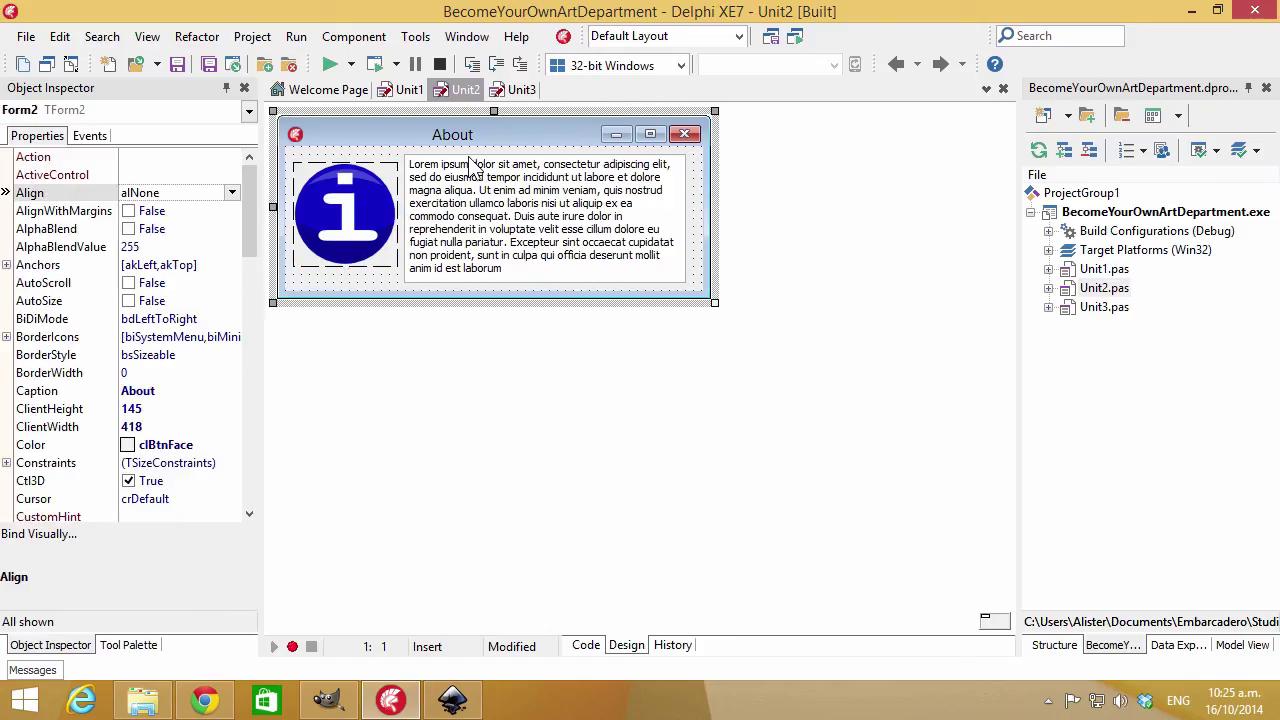
Test-run the application, view its About window, close both windows and return to Unit1
{"action": "left_click", "coordinate": [374, 64]}
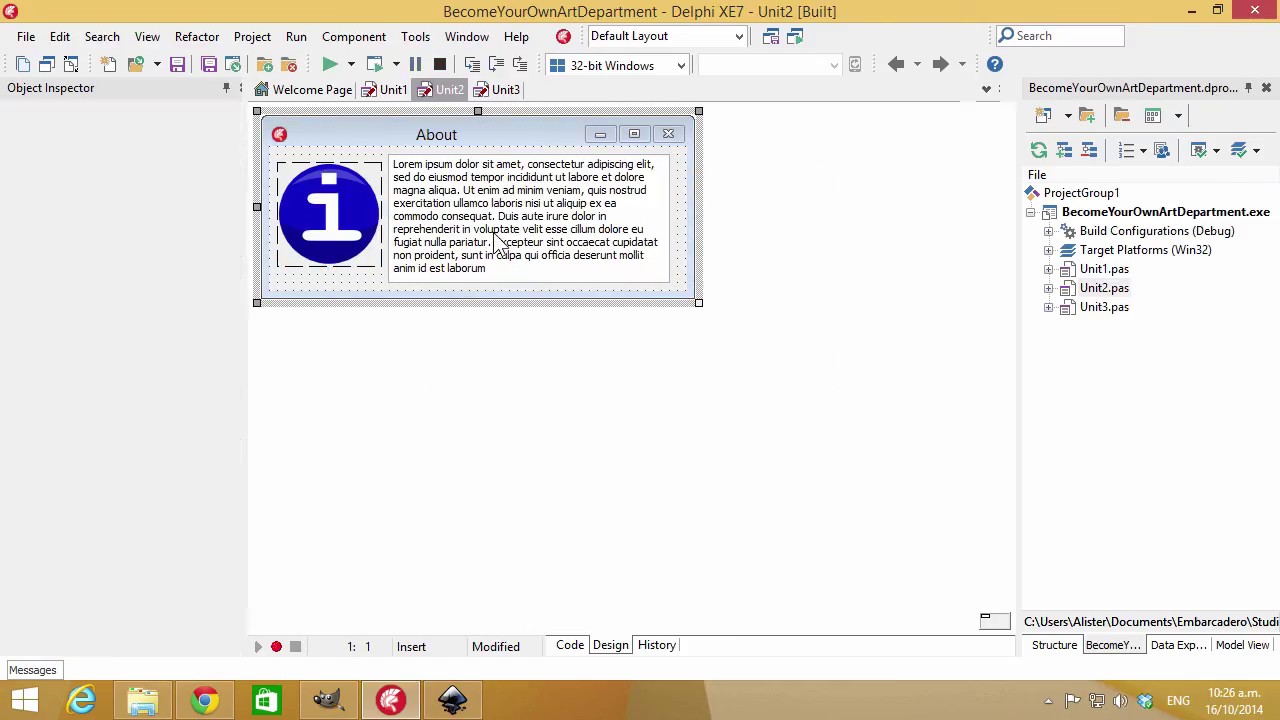
{"action": "left_click", "coordinate": [306, 126]}
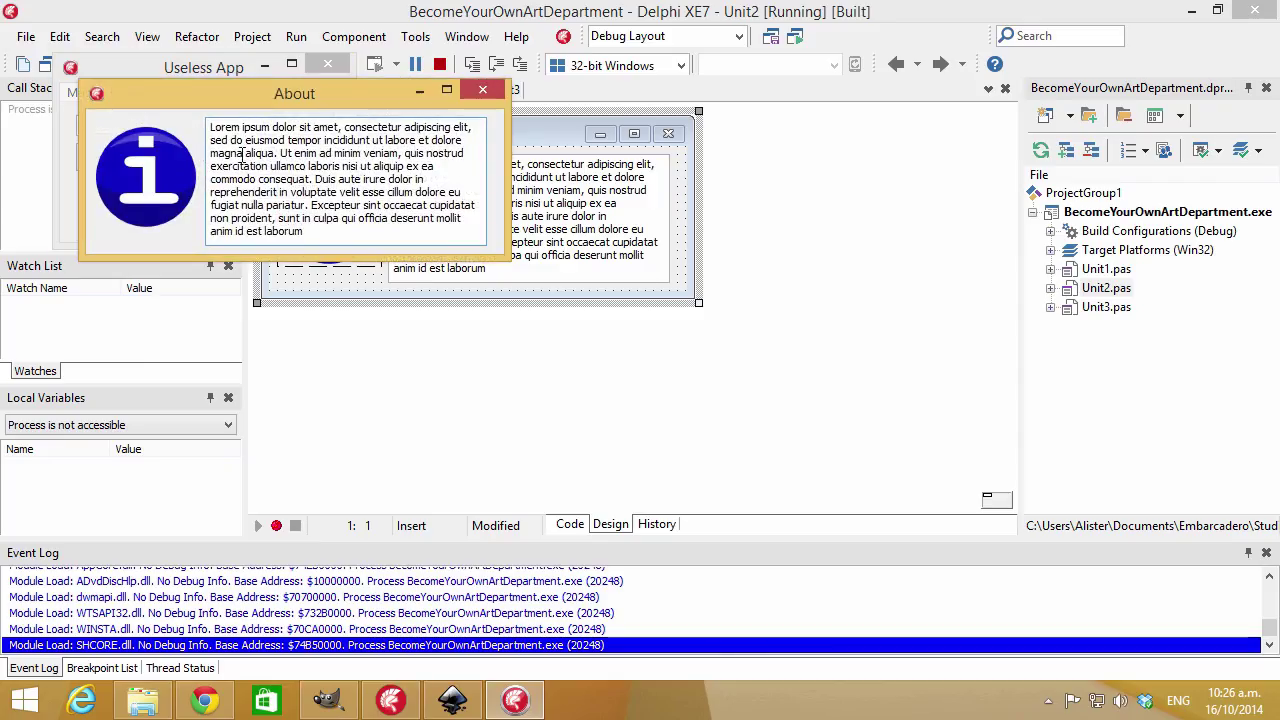
{"action": "left_click", "coordinate": [489, 88]}
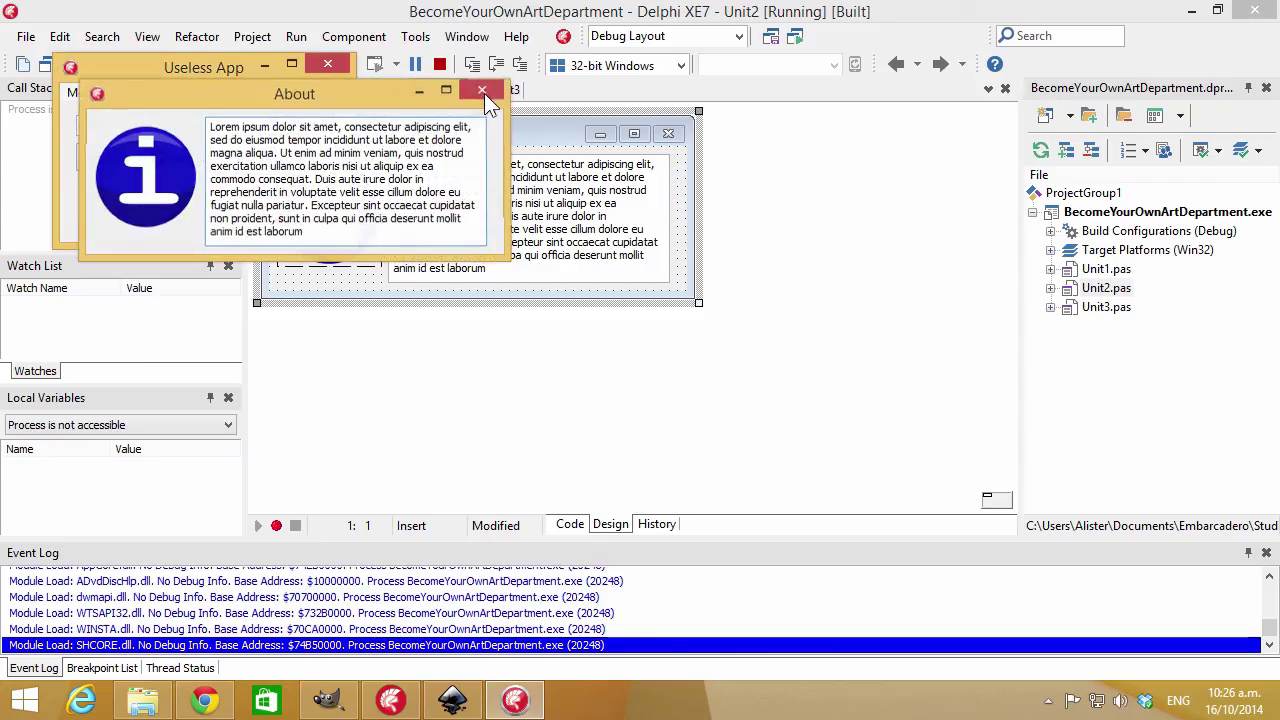
{"action": "left_click", "coordinate": [327, 64]}
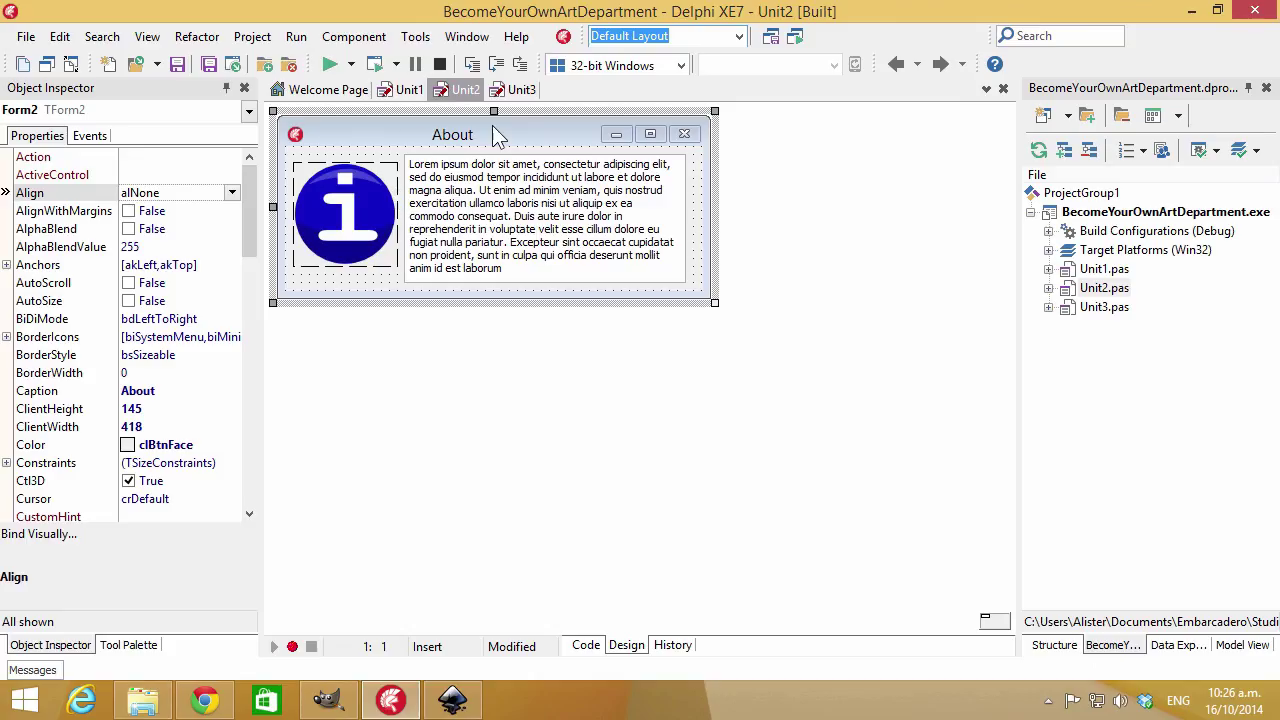
{"action": "left_click", "coordinate": [400, 90]}
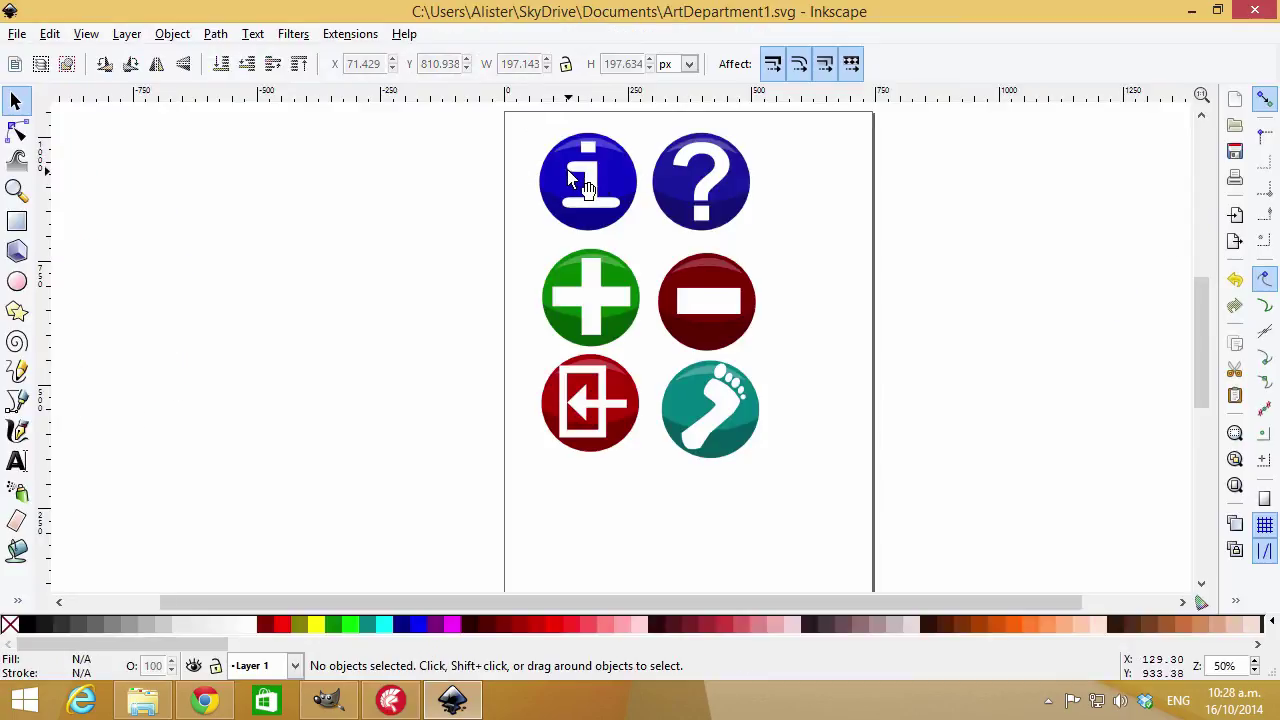
In Inkscape, set the Id of the blue info icon to 001_About in its object properties
{"action": "left_click", "coordinate": [586, 172]}
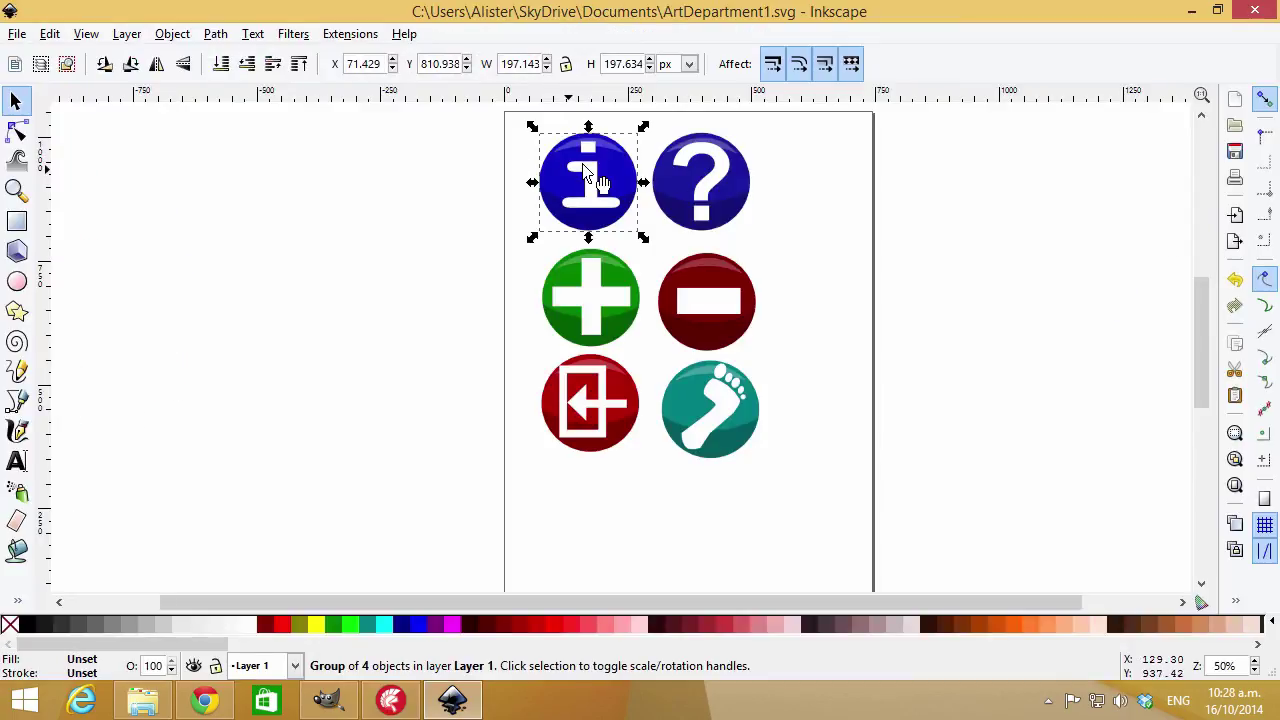
{"action": "left_click", "coordinate": [178, 36]}
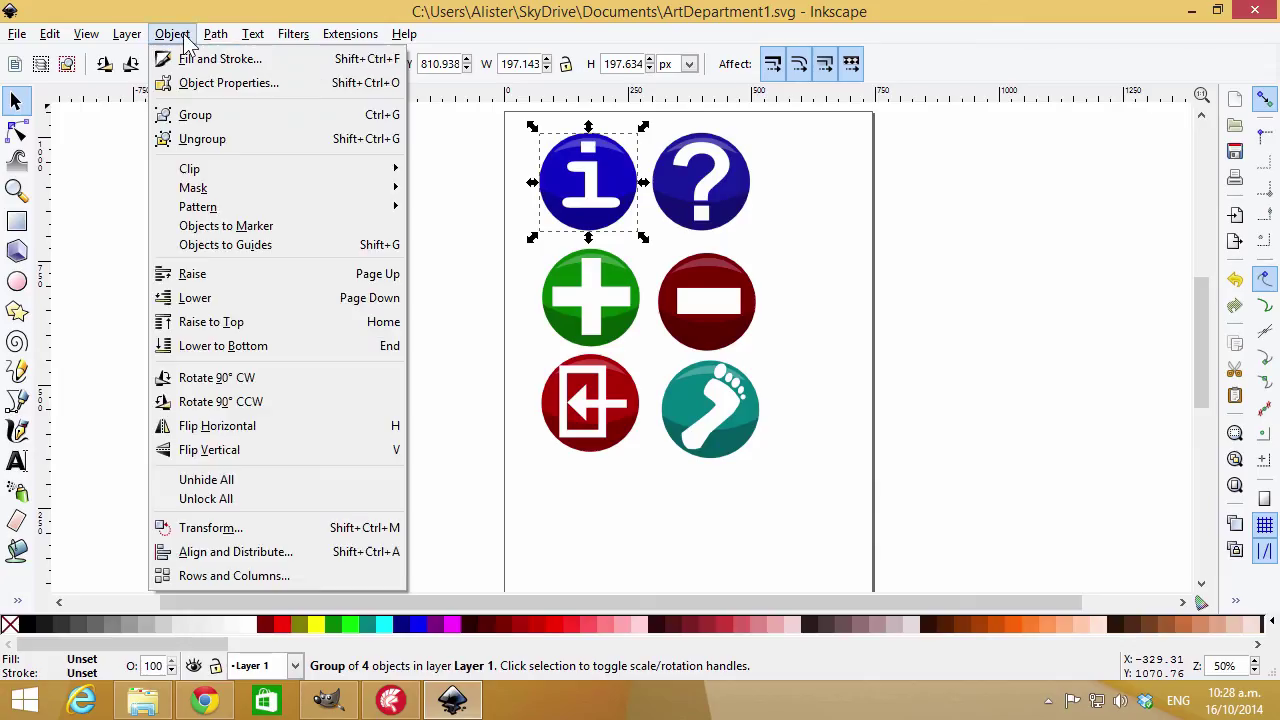
{"action": "left_click", "coordinate": [215, 83]}
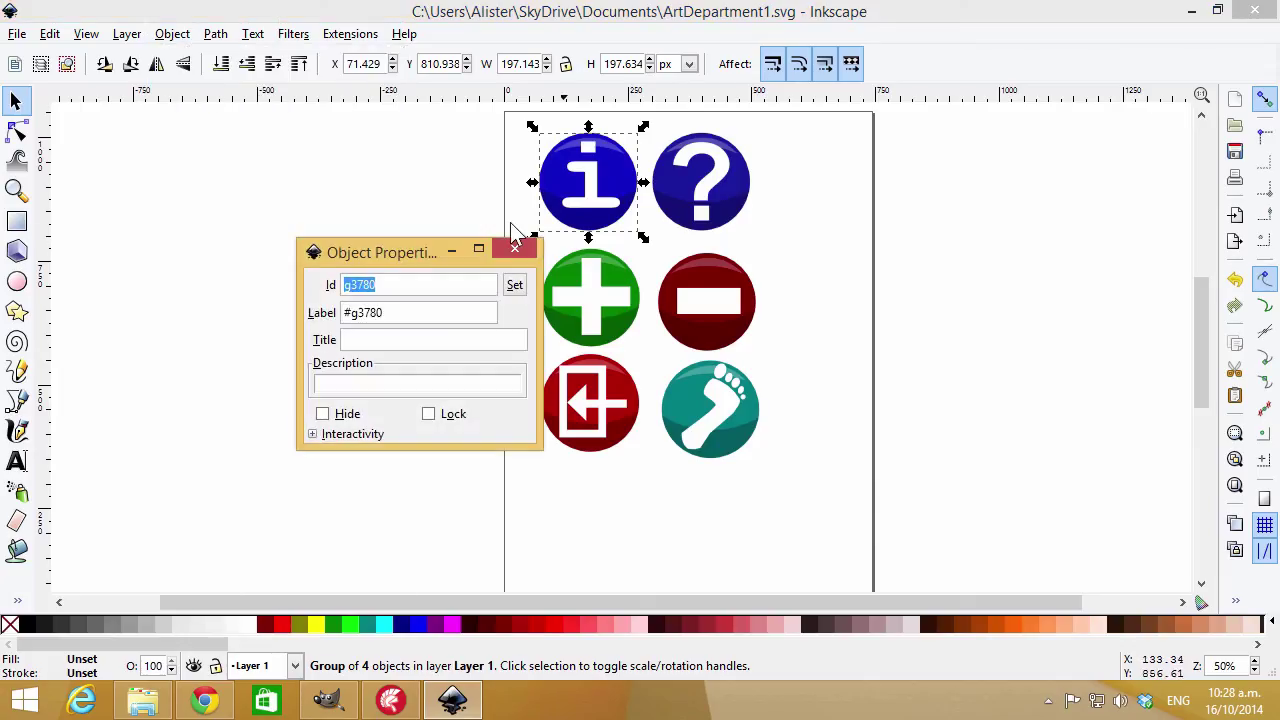
{"action": "type", "text": "001_About"}
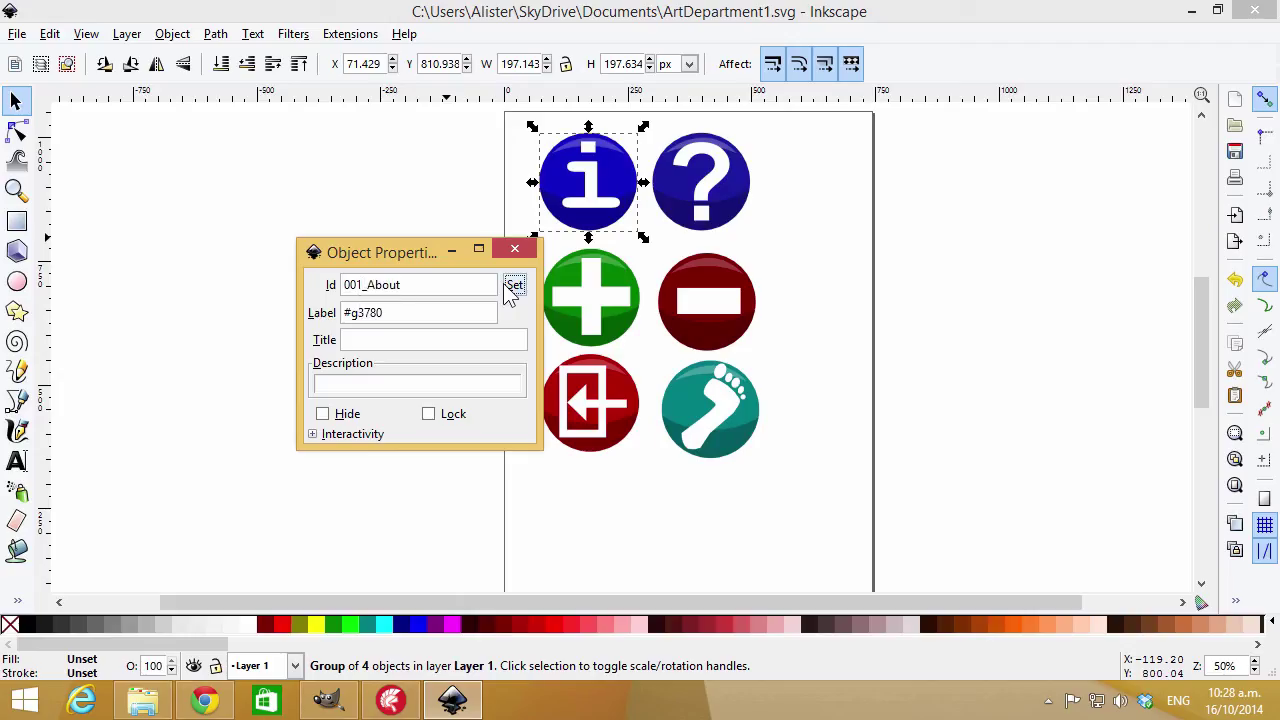
Set the Id of the question mark icon to 002_Help
{"action": "left_click", "coordinate": [700, 200]}
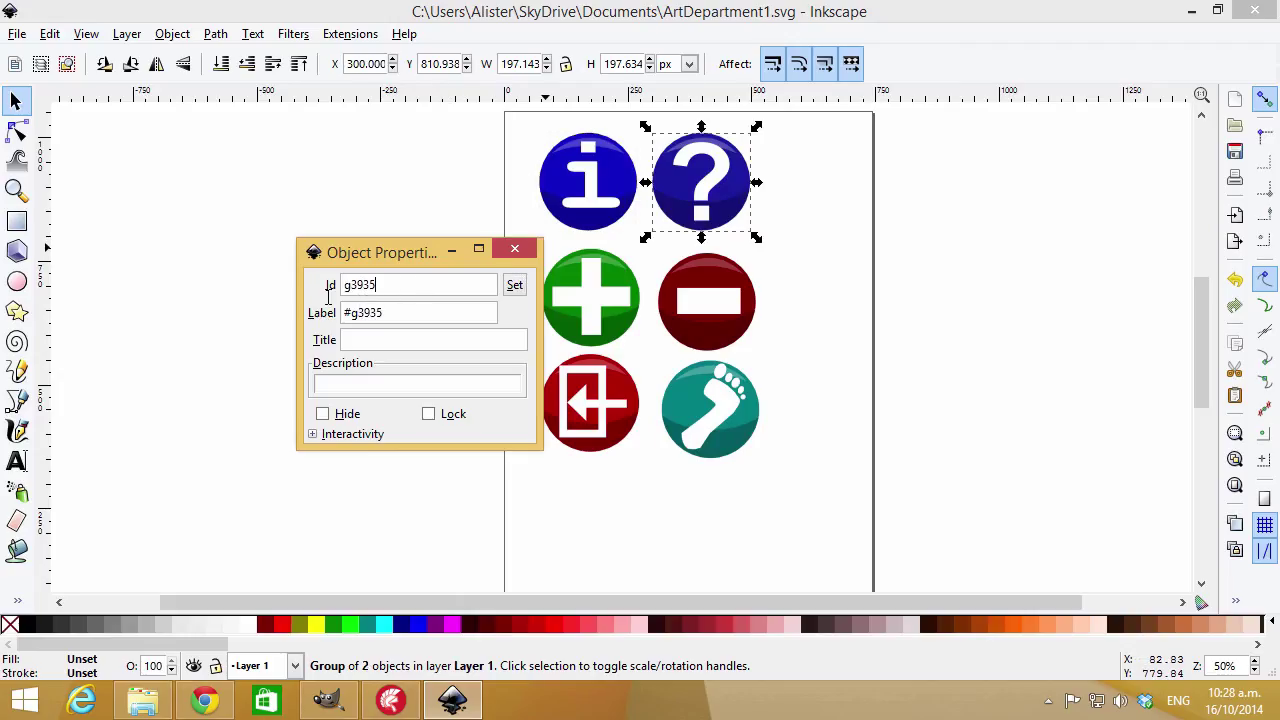
{"action": "key", "text": "ctrl+a"}
{"action": "type", "text": "002"}
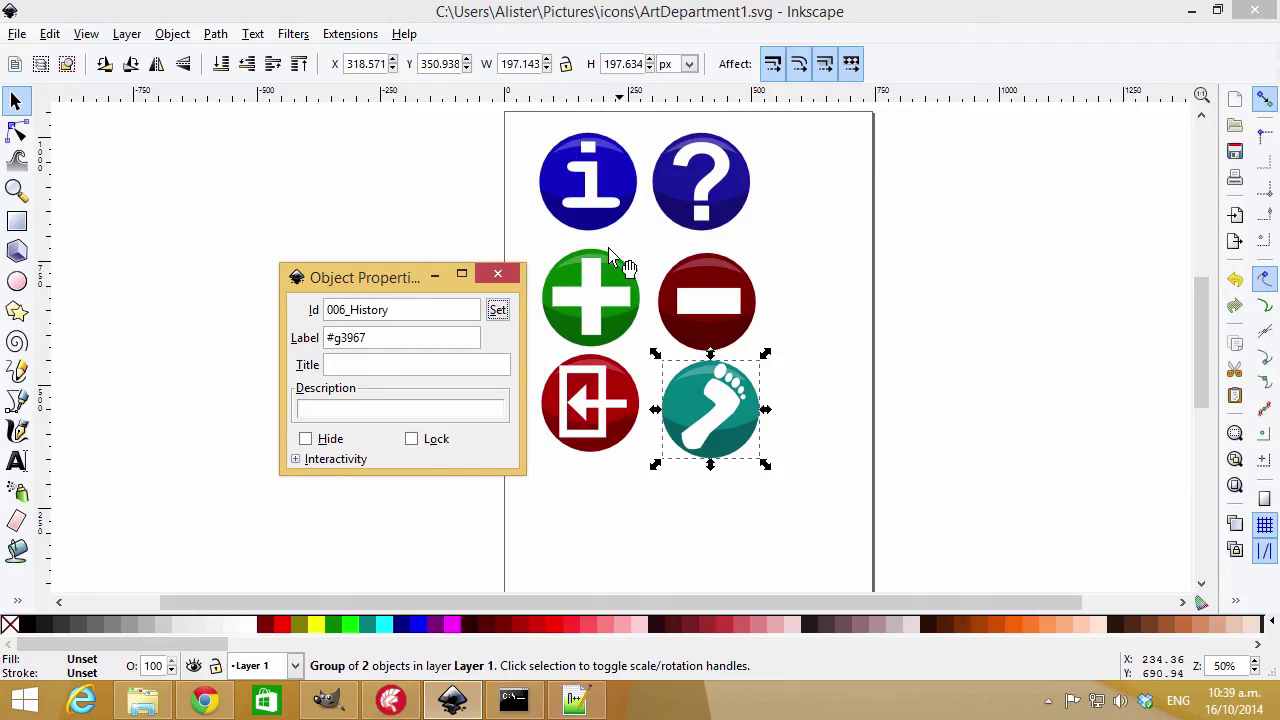
Go through the icons one after another to check their Ids in the object properties
{"action": "key", "text": "Tab"}
{"action": "left_click", "coordinate": [608, 269]}
{"action": "key", "text": "Tab"}
{"action": "key", "text": "Tab"}
{"action": "key", "text": "Tab"}
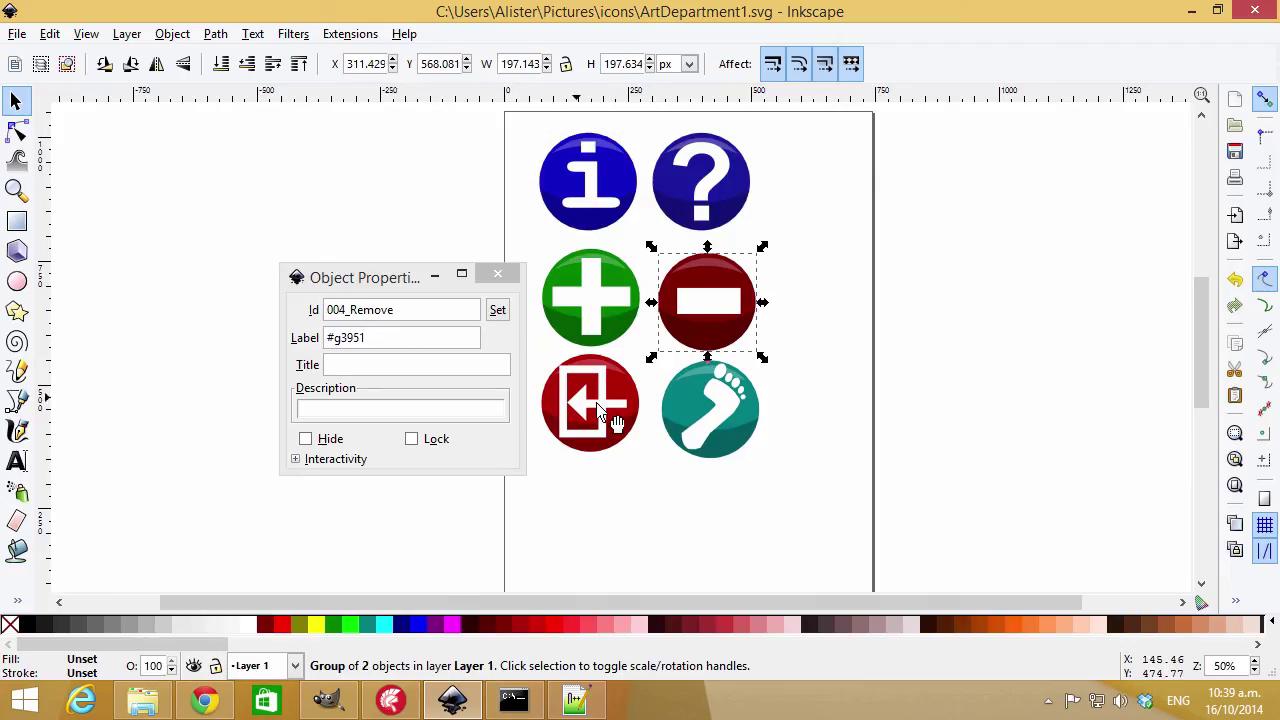
Switch to Notepad++ and review the list of icon Ids in icons.txt
{"action": "left_click", "coordinate": [575, 700]}
{"action": "left_click", "coordinate": [281, 139]}
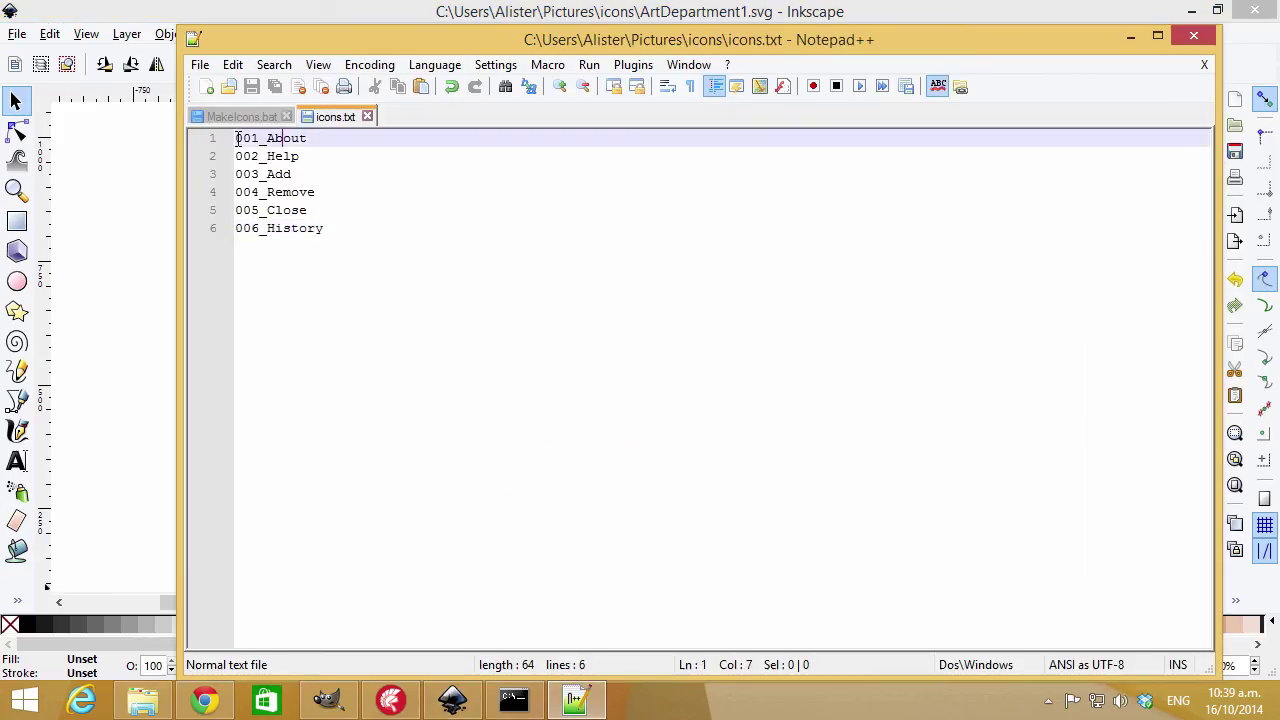
{"action": "left_click", "coordinate": [285, 230]}
{"action": "left_click", "coordinate": [292, 210]}
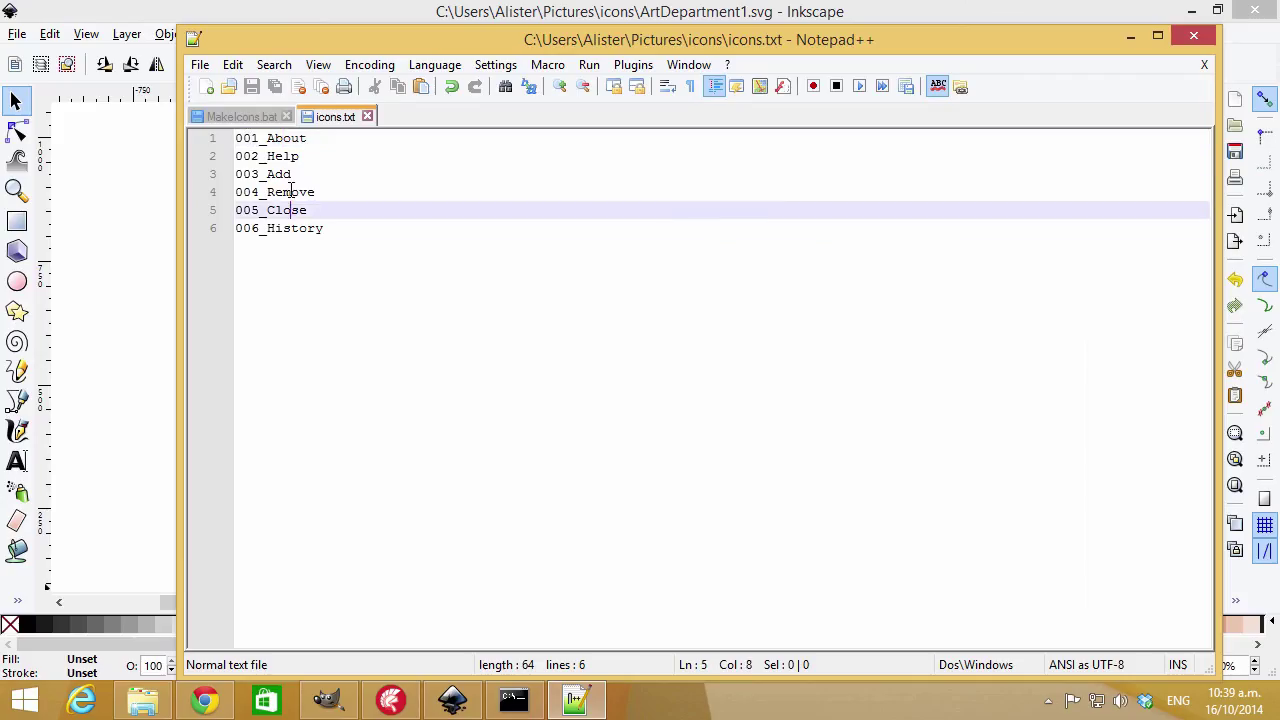
{"action": "left_click", "coordinate": [287, 174]}
In MakeIcons.bat, remove "and ImageMagick" from the Echo line about required programs
{"action": "left_click", "coordinate": [245, 117]}
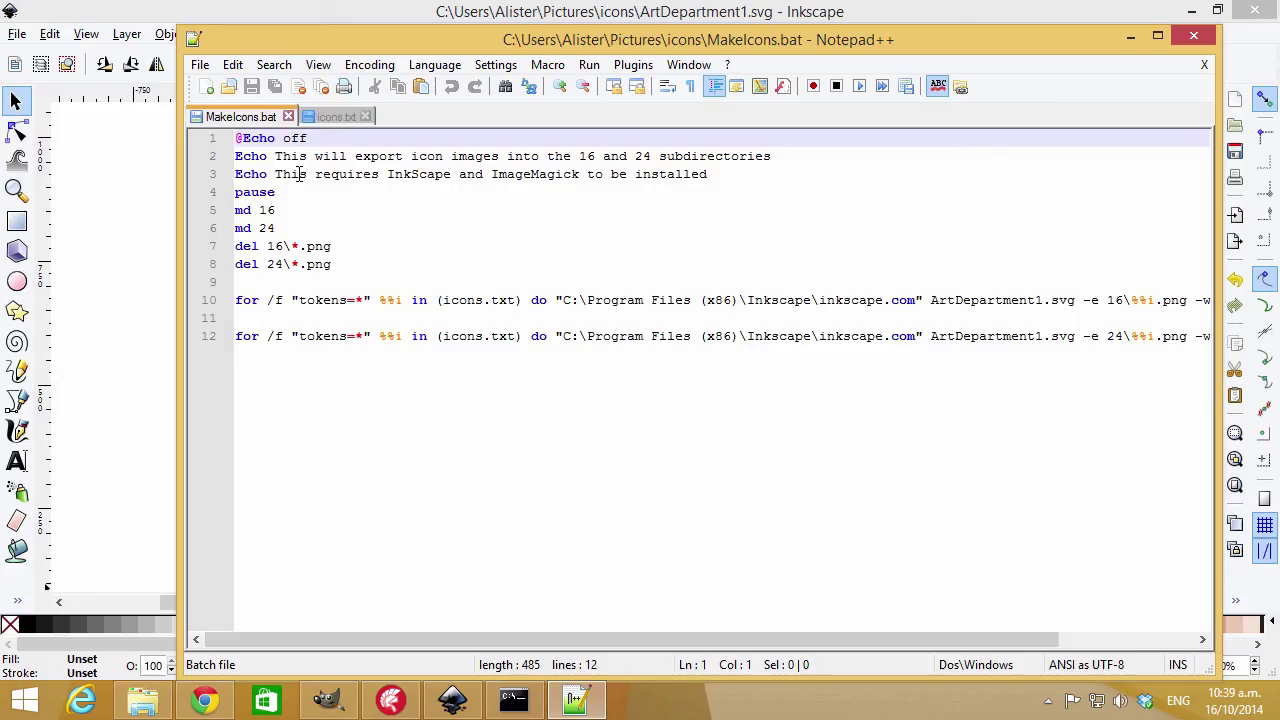
{"action": "left_click_drag", "start_coordinate": [461, 175], "coordinate": [567, 176]}
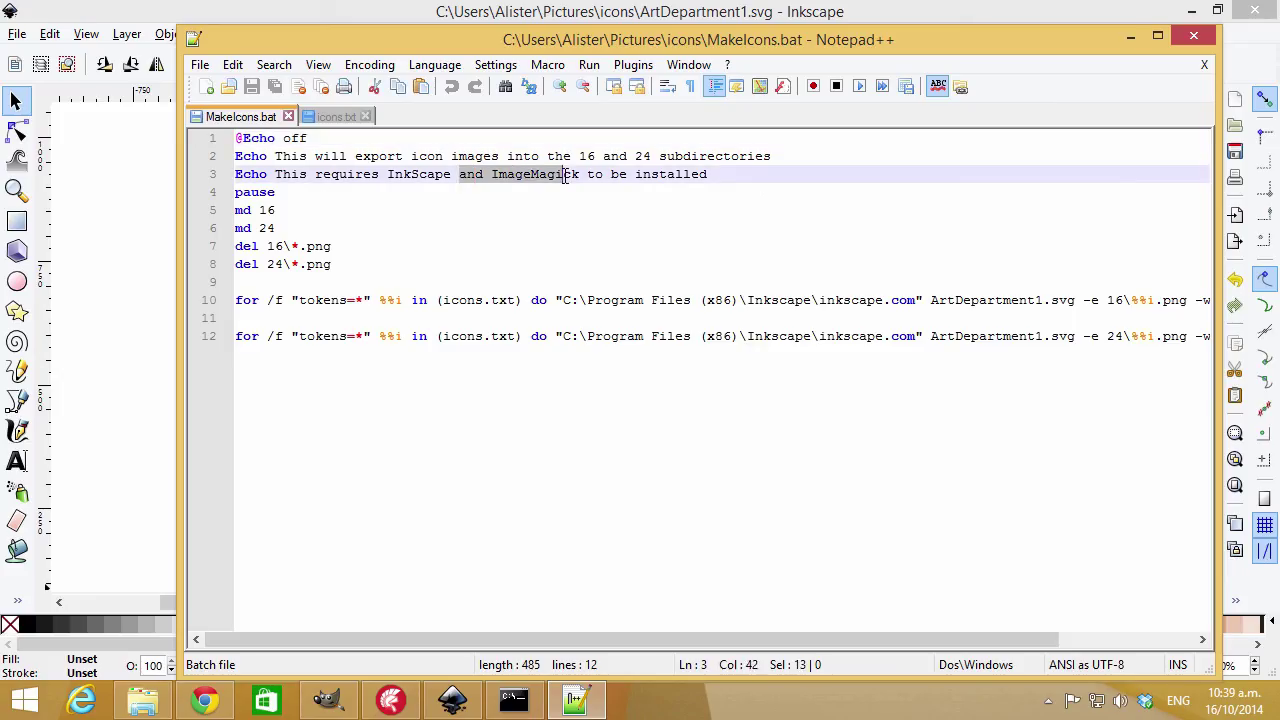
{"action": "key", "text": "Delete"}
{"action": "key", "text": "Delete"}
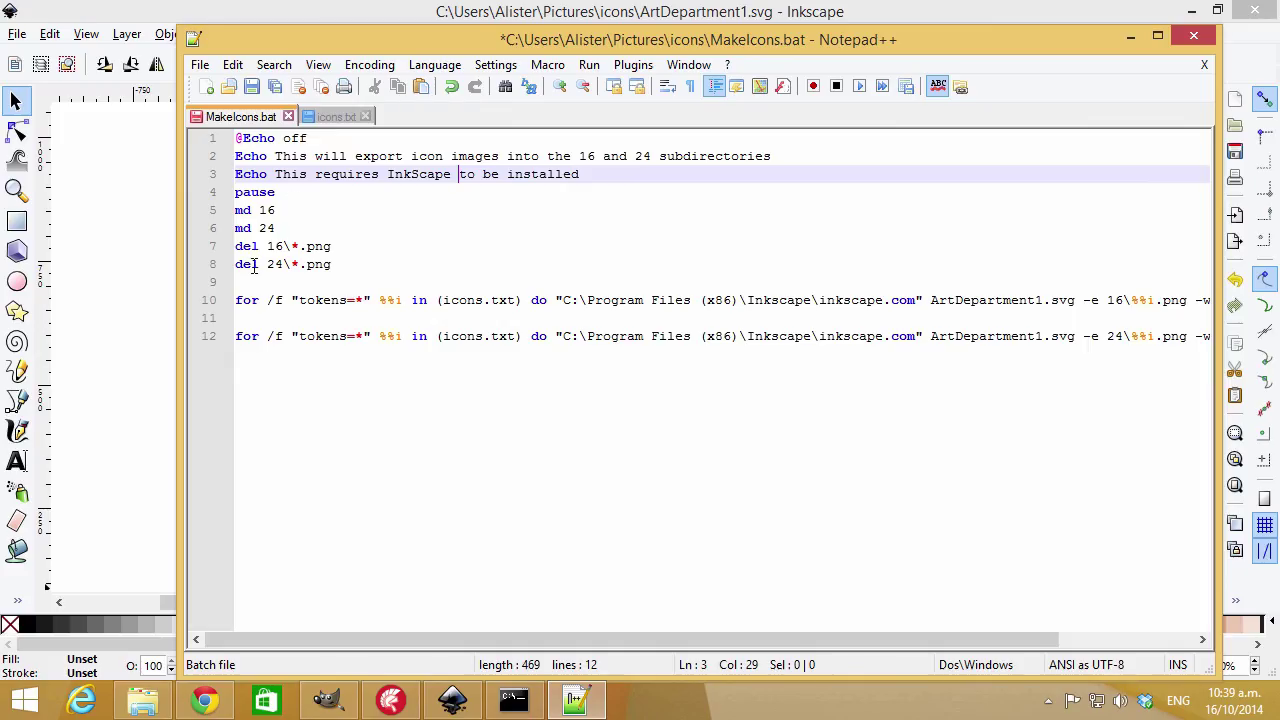
Review MakeIcons.bat's PNG deletion lines and the export loops that read icons.txt and write the 16 and 24 pixel icons
{"action": "left_click_drag", "start_coordinate": [352, 245], "coordinate": [235, 246]}
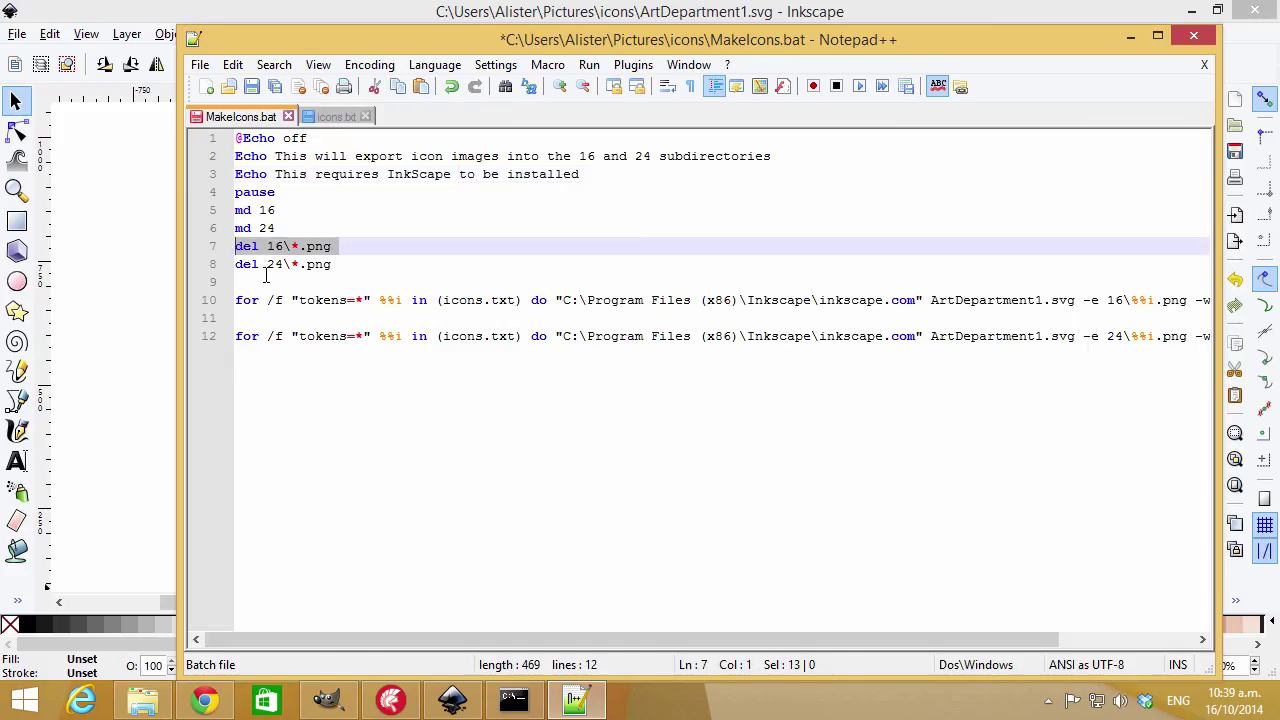
{"action": "key", "text": "Down"}
{"action": "key", "text": "Down"}
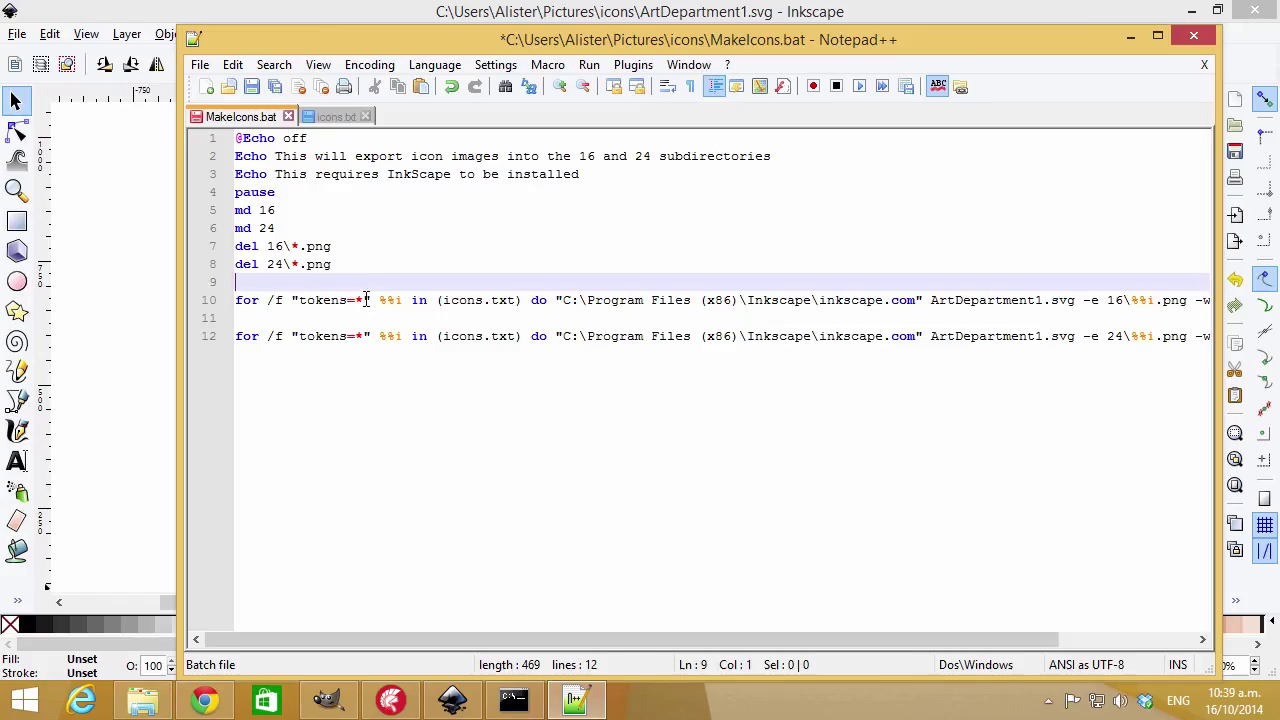
{"action": "left_click_drag", "start_coordinate": [450, 300], "coordinate": [514, 300]}
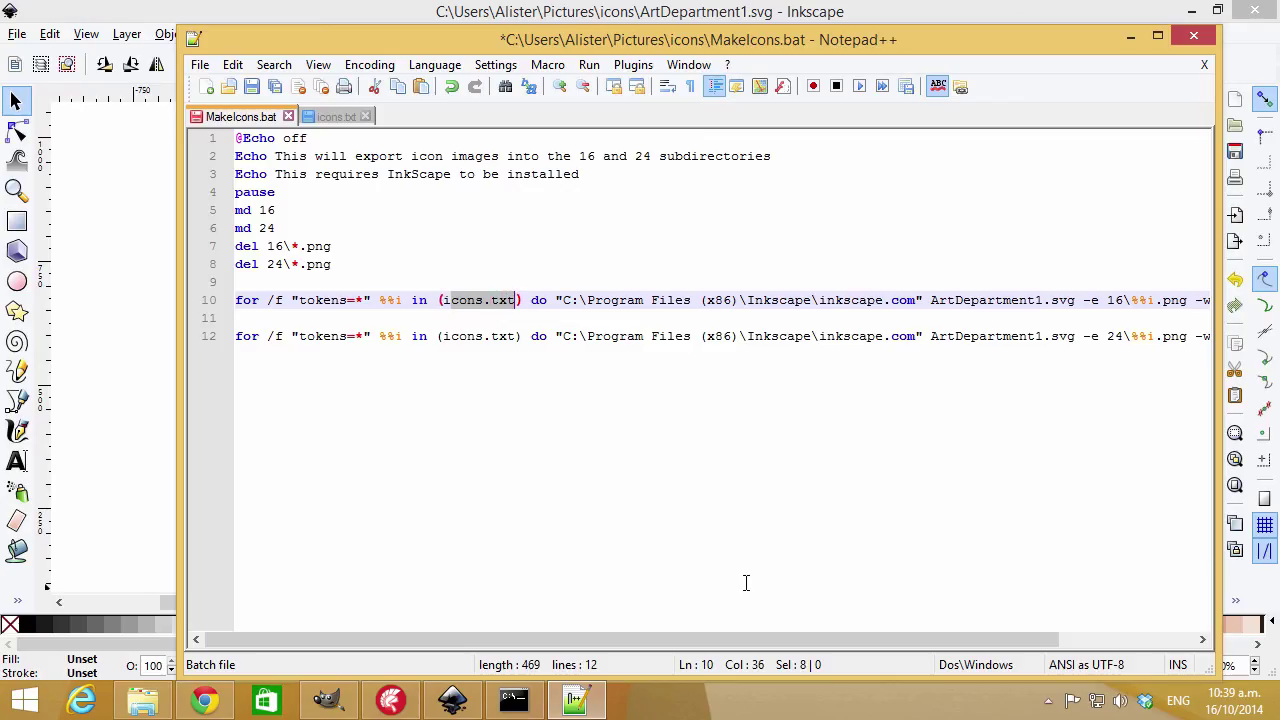
{"action": "left_click_drag", "start_coordinate": [772, 641], "coordinate": [977, 534]}
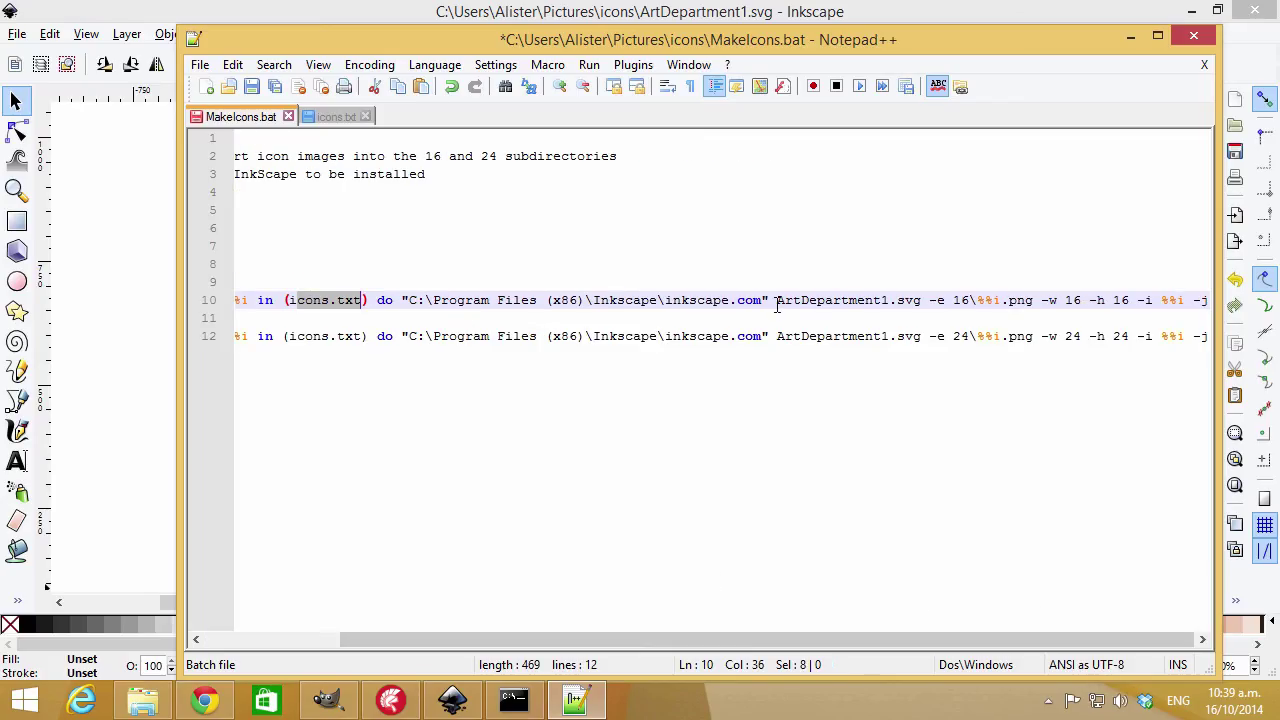
{"action": "left_click_drag", "start_coordinate": [776, 300], "coordinate": [1034, 300]}
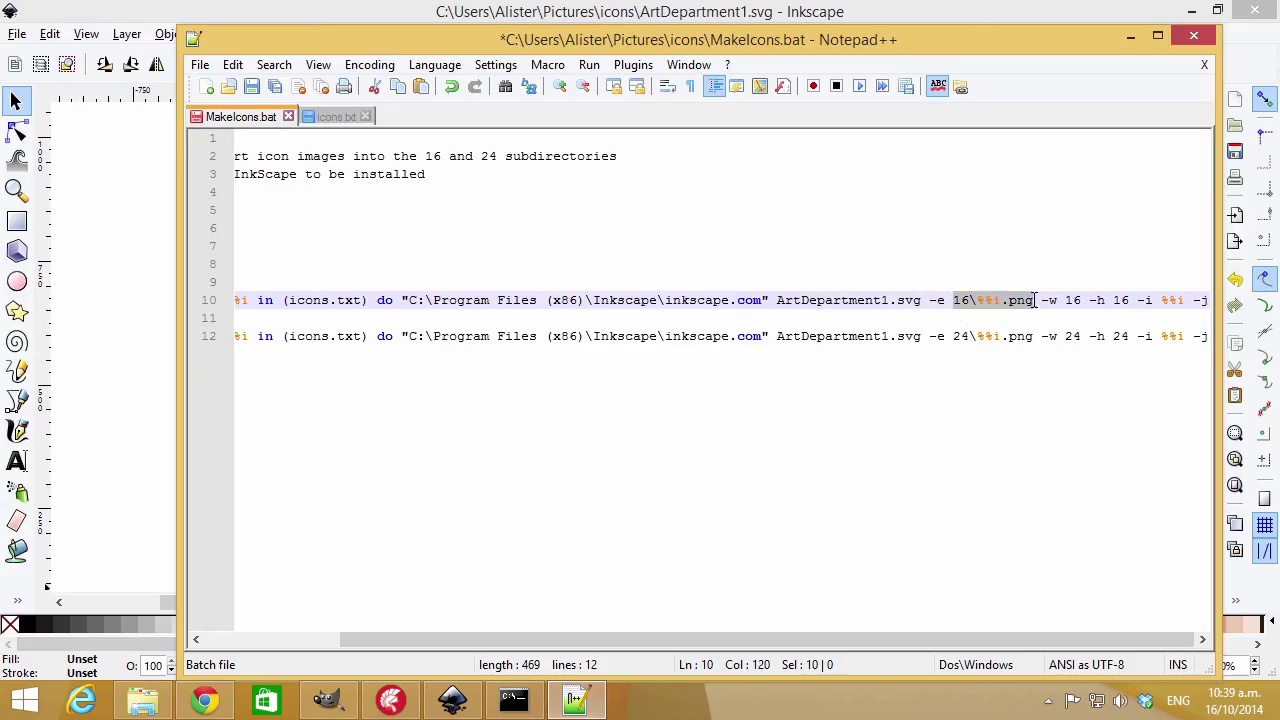
{"action": "left_click", "coordinate": [336, 116]}
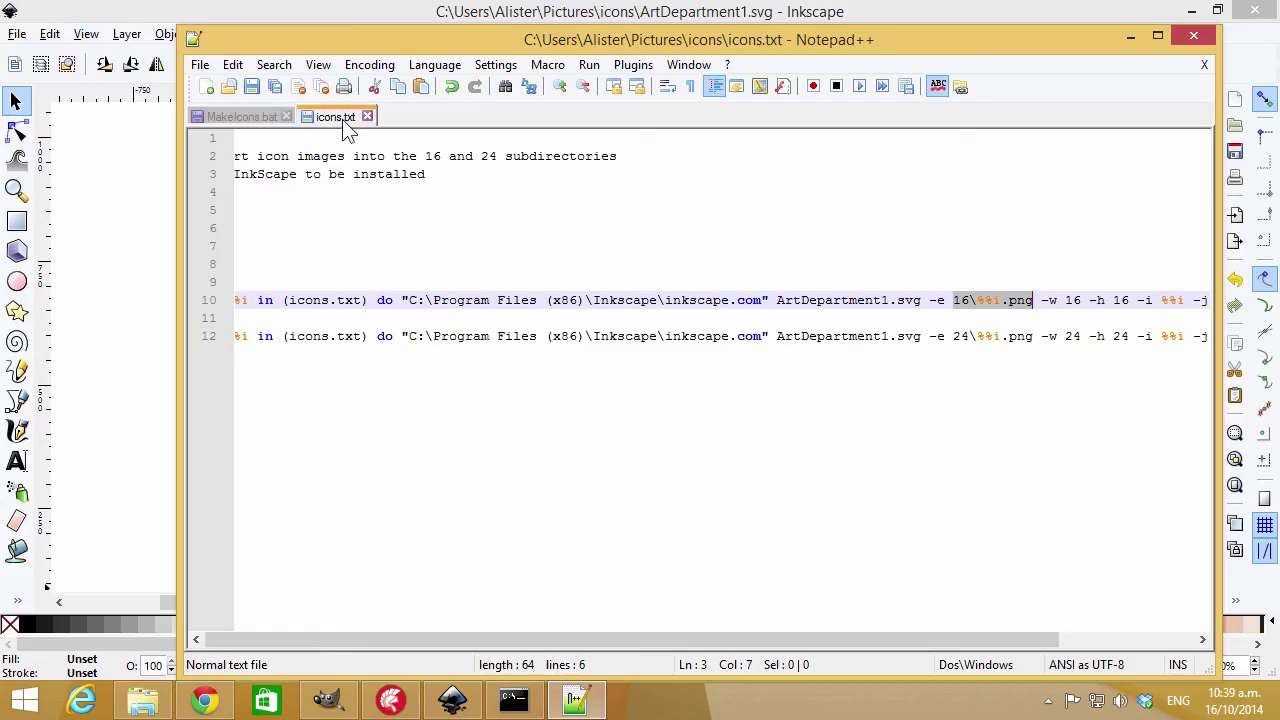
{"action": "left_click", "coordinate": [262, 116]}
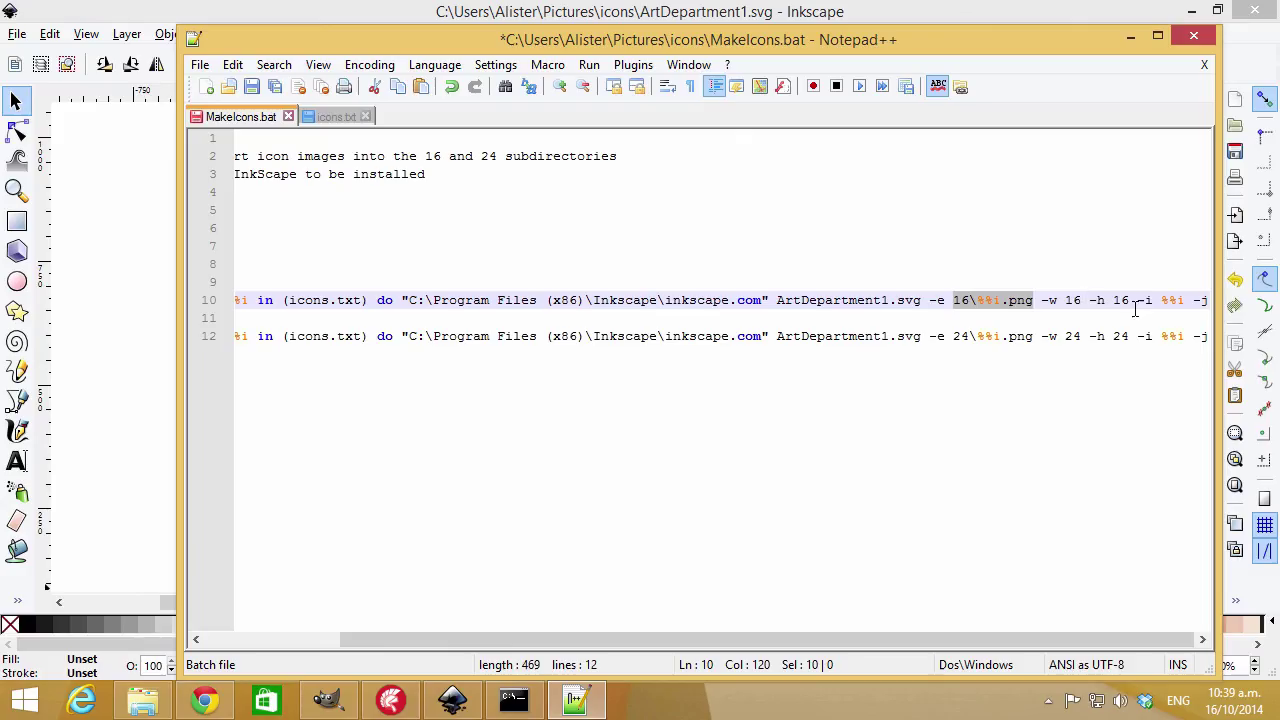
{"action": "key", "text": "ctrl+End"}
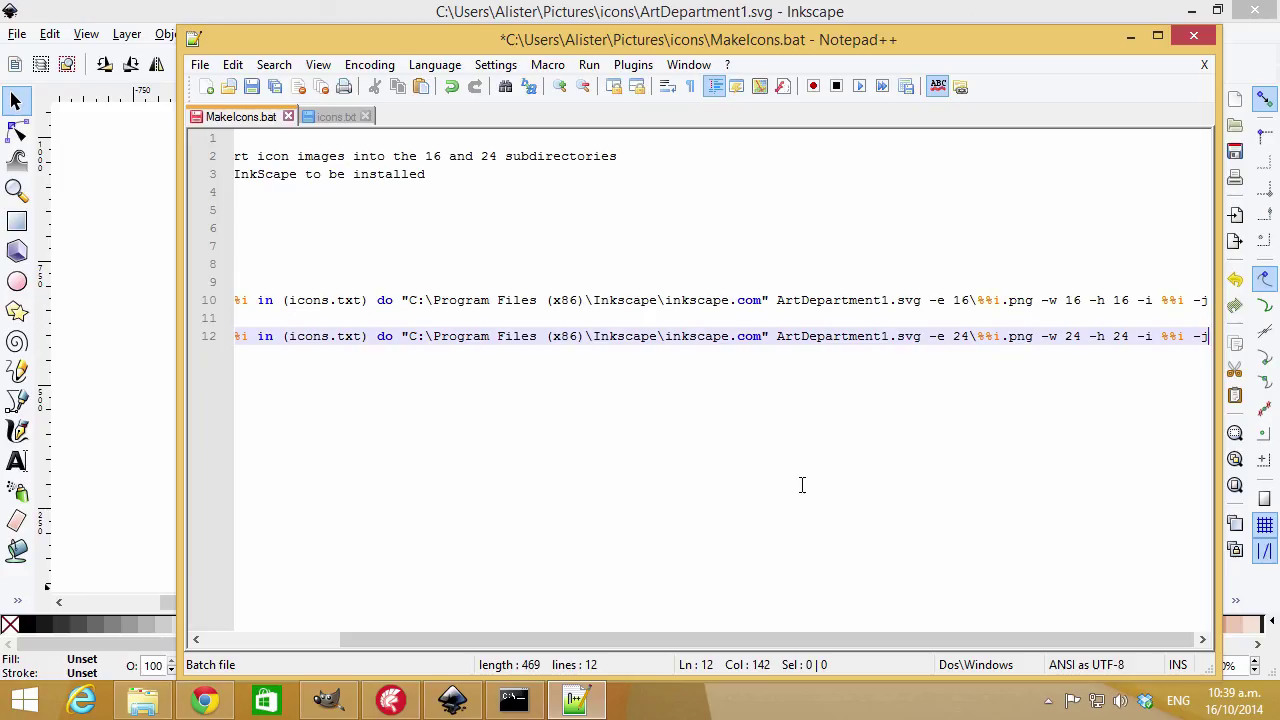
Switch to the Command Prompt, list the icons folder and run MakeIcons.bat through its pause to export the icons
{"action": "left_click", "coordinate": [520, 697]}
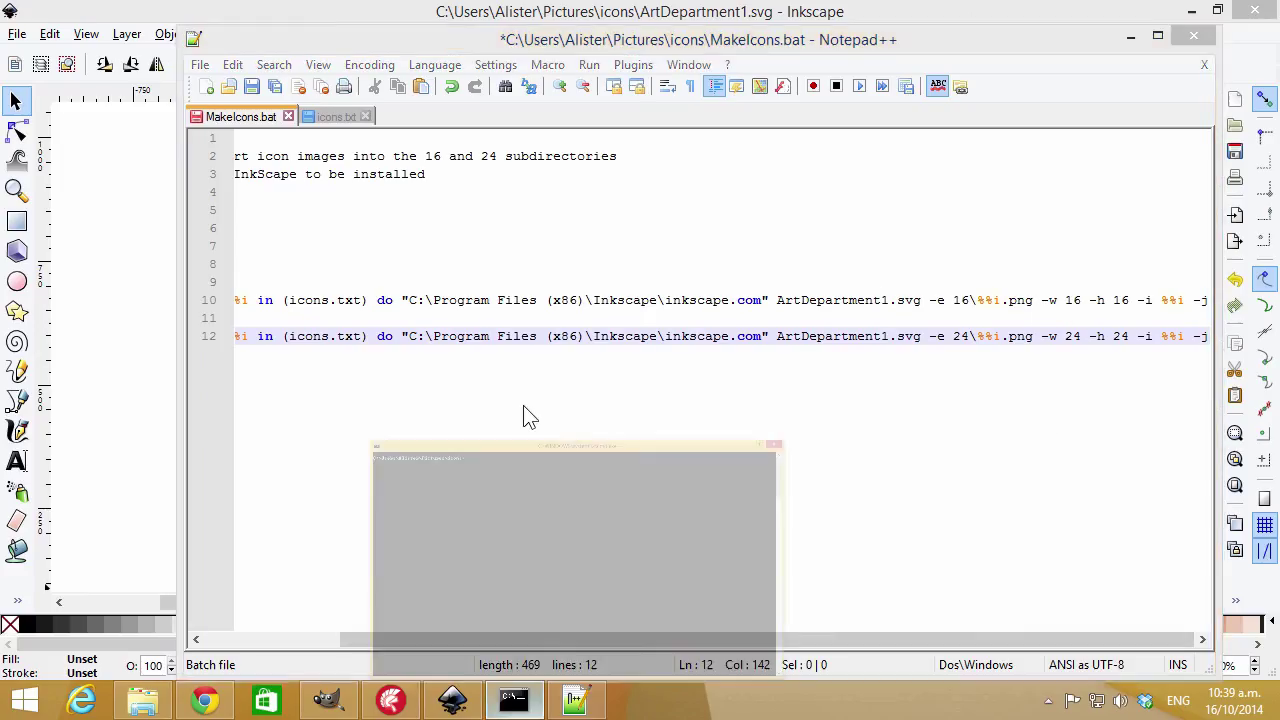
{"action": "type", "text": "dir"}
{"action": "key", "text": "Return"}
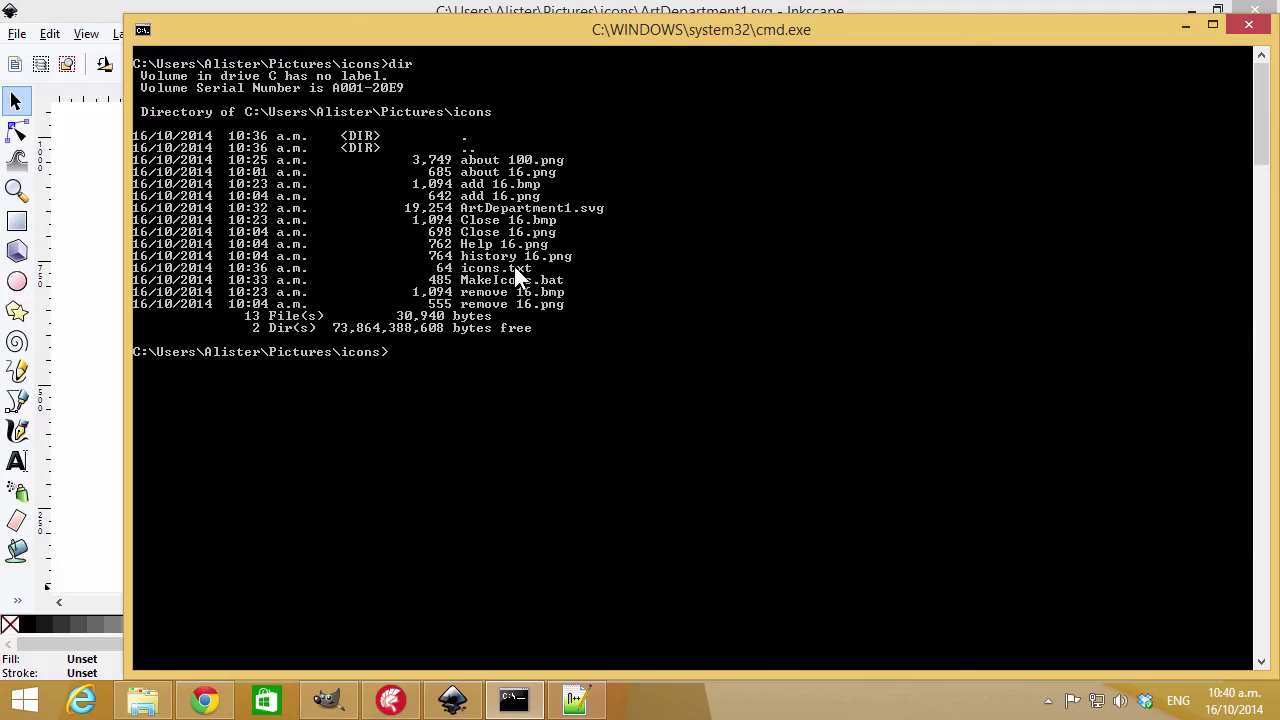
{"action": "type", "text": "MakeIcons.bat"}
{"action": "key", "text": "Return"}
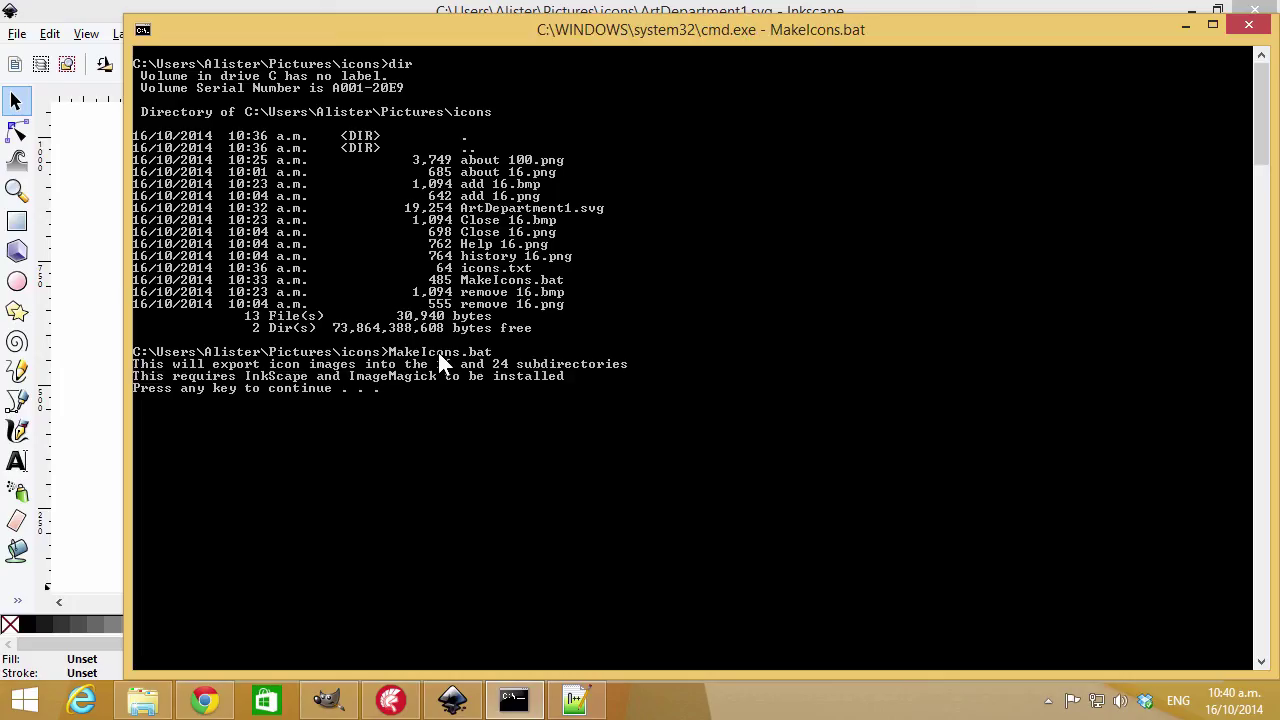
{"action": "key", "text": "Return"}
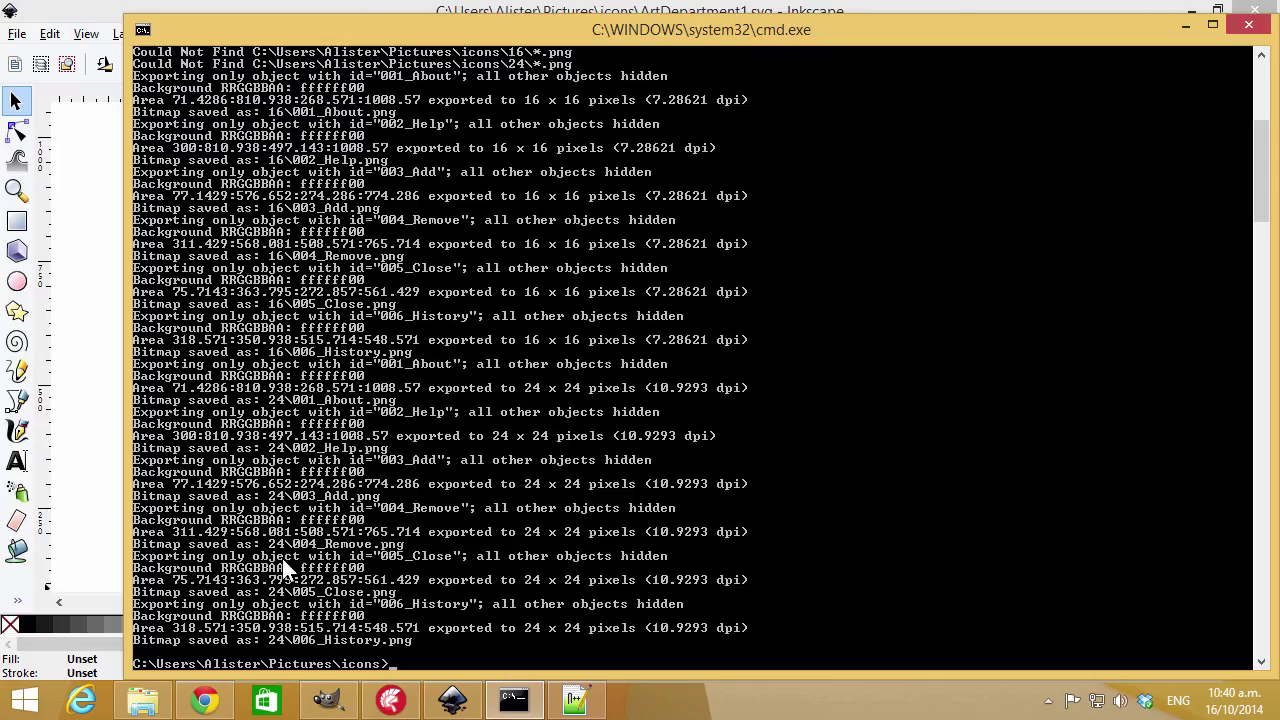
Switch to File Explorer and check the exported PNG icons in the 16 and 24 subfolders
{"action": "left_click", "coordinate": [143, 700]}
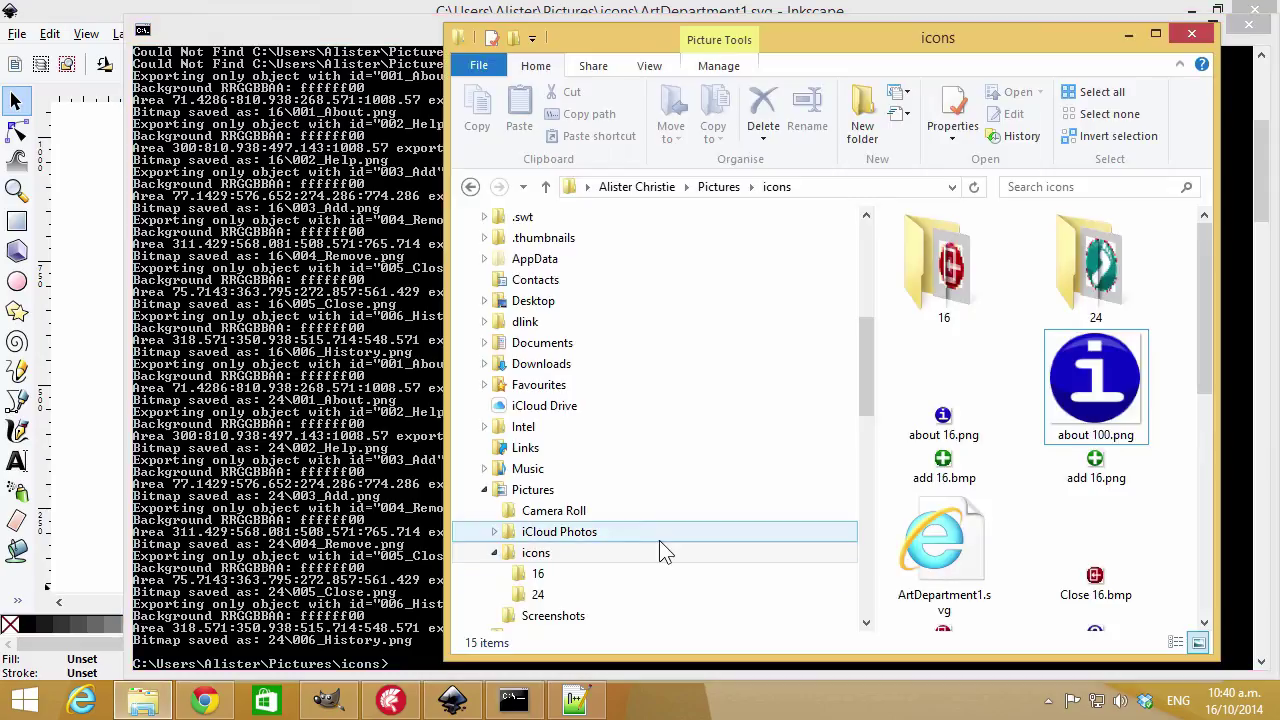
{"action": "left_click", "coordinate": [558, 573]}
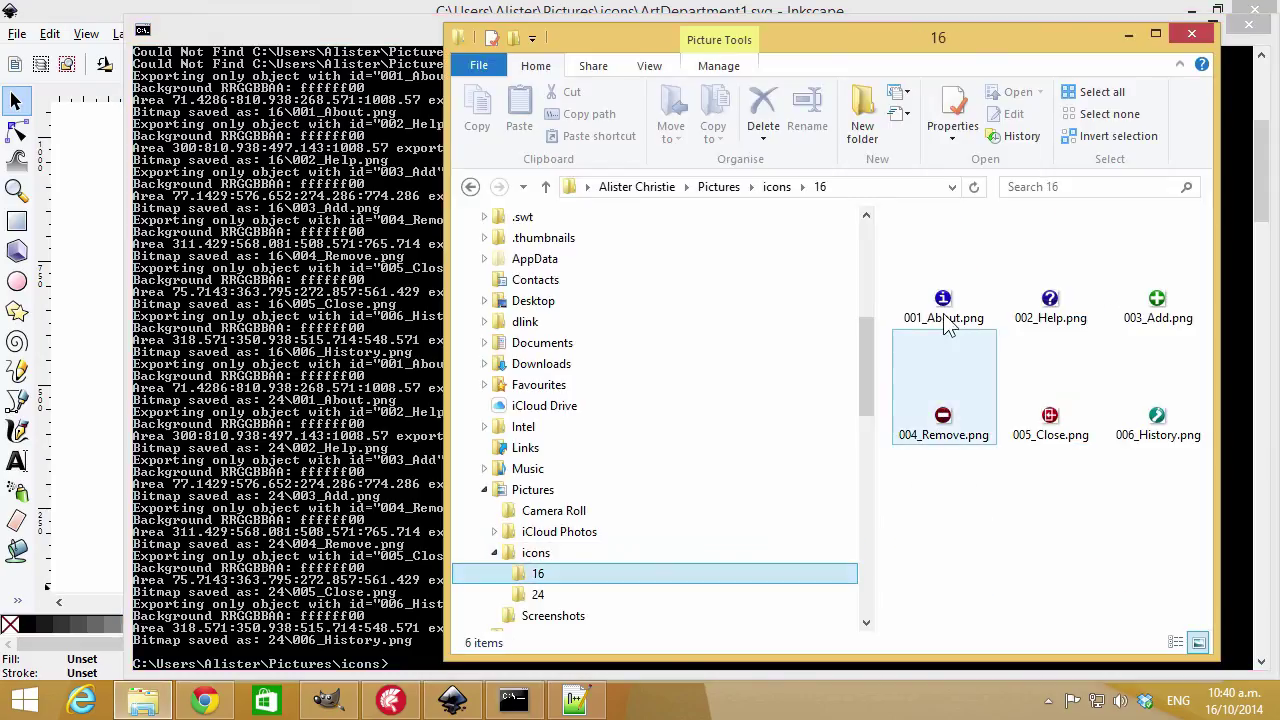
{"action": "left_click", "coordinate": [551, 594]}
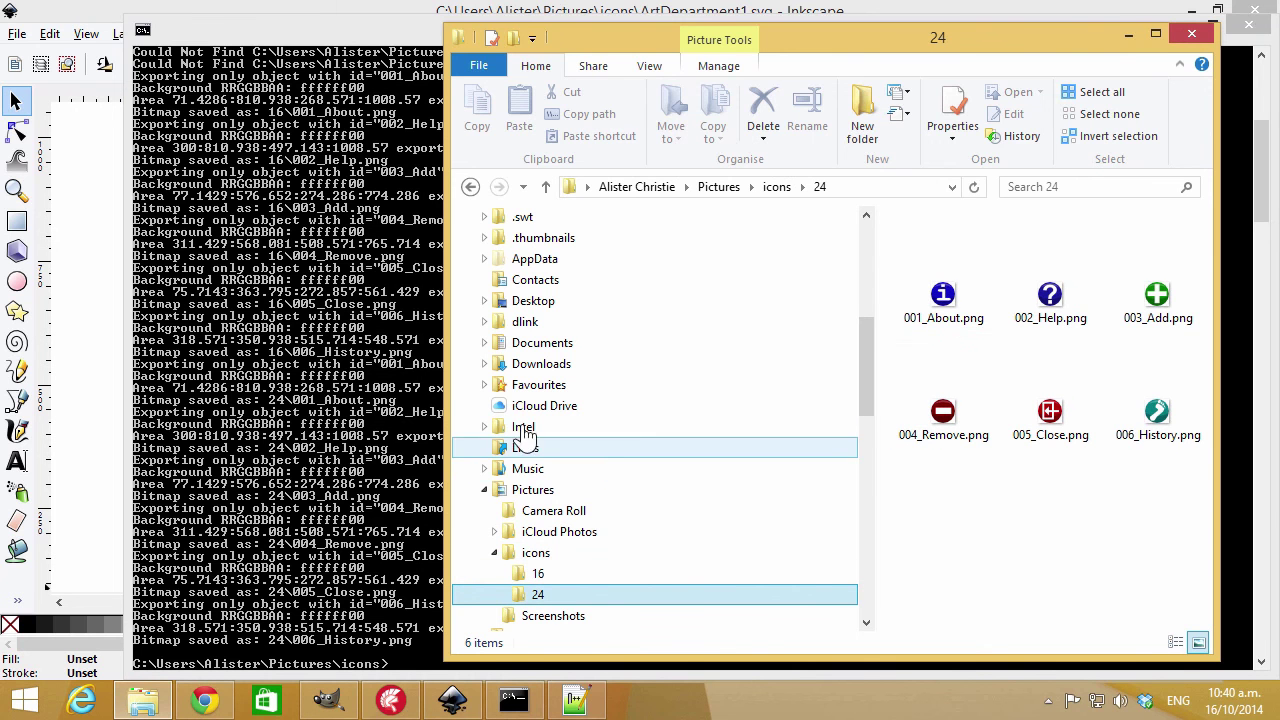
{"action": "left_click", "coordinate": [118, 40]}
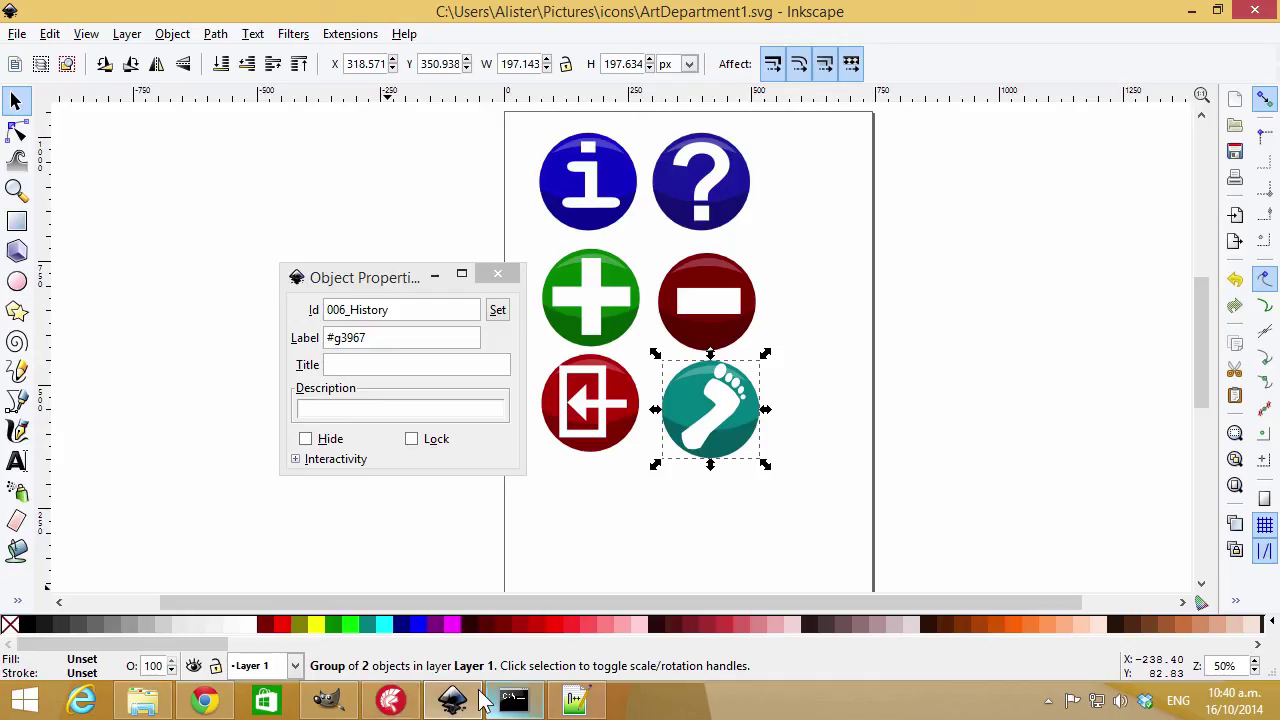
Switch to Delphi and duplicate the il16 image list in Unit3, naming the copy il24
{"action": "left_click", "coordinate": [391, 700]}
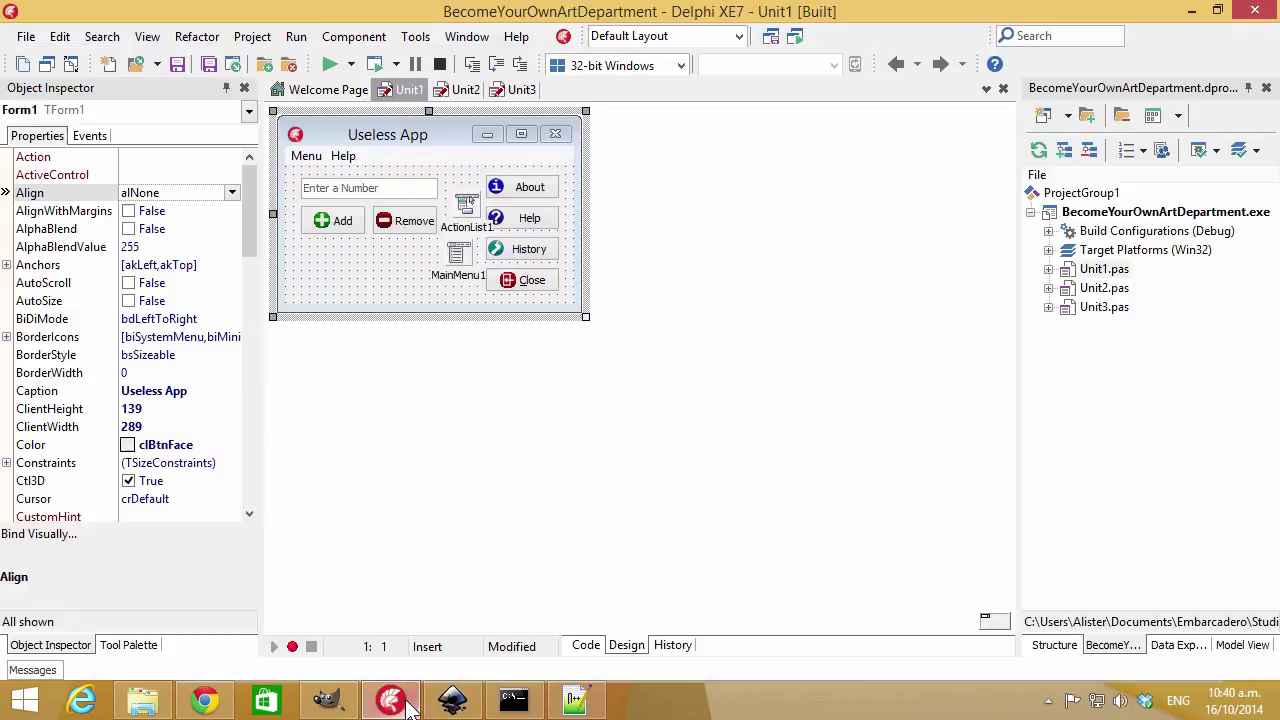
{"action": "left_click", "coordinate": [512, 93]}
{"action": "left_click", "coordinate": [357, 163]}
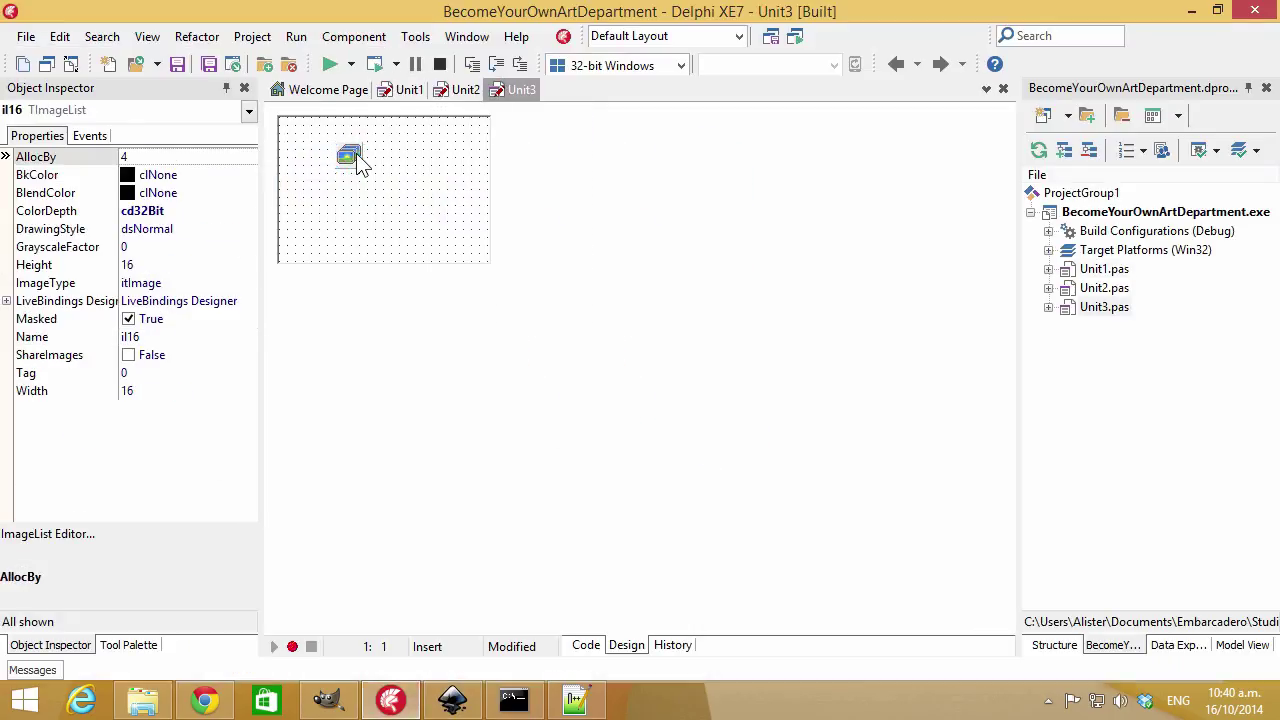
{"action": "key", "text": "ctrl+c"}
{"action": "left_click", "coordinate": [412, 188]}
{"action": "key", "text": "ctrl+v"}
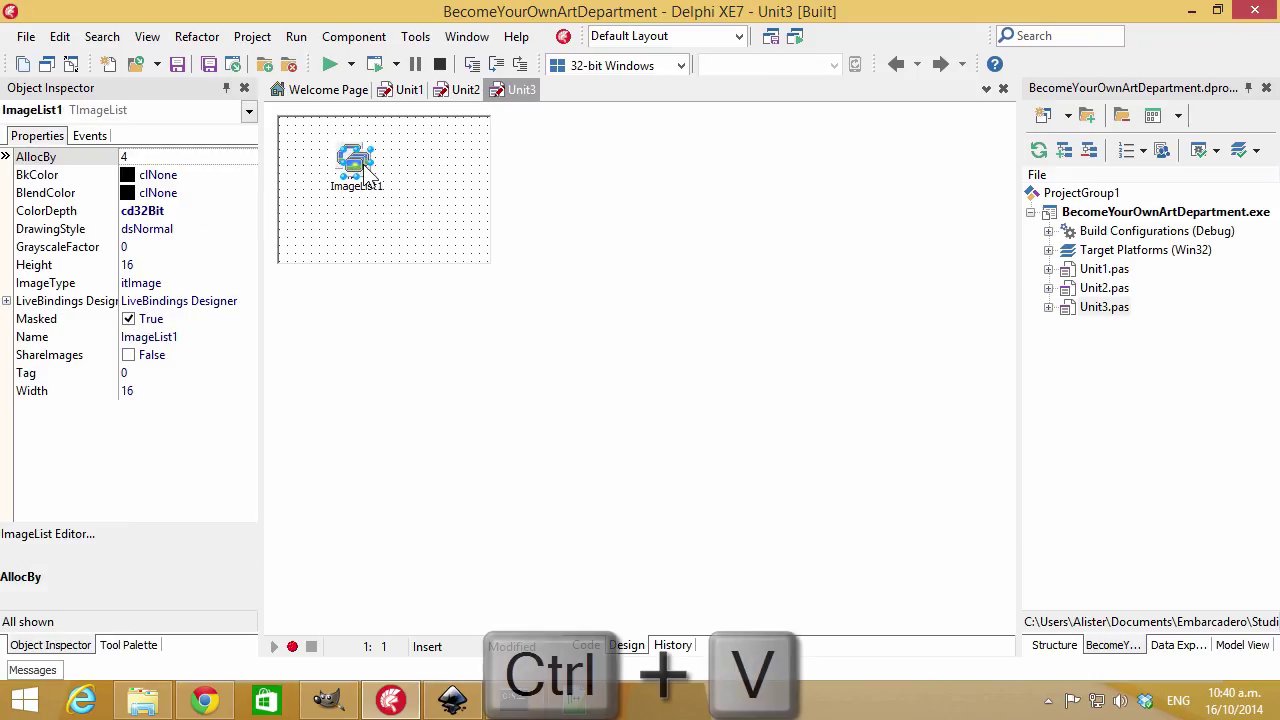
{"action": "left_click", "coordinate": [177, 338]}
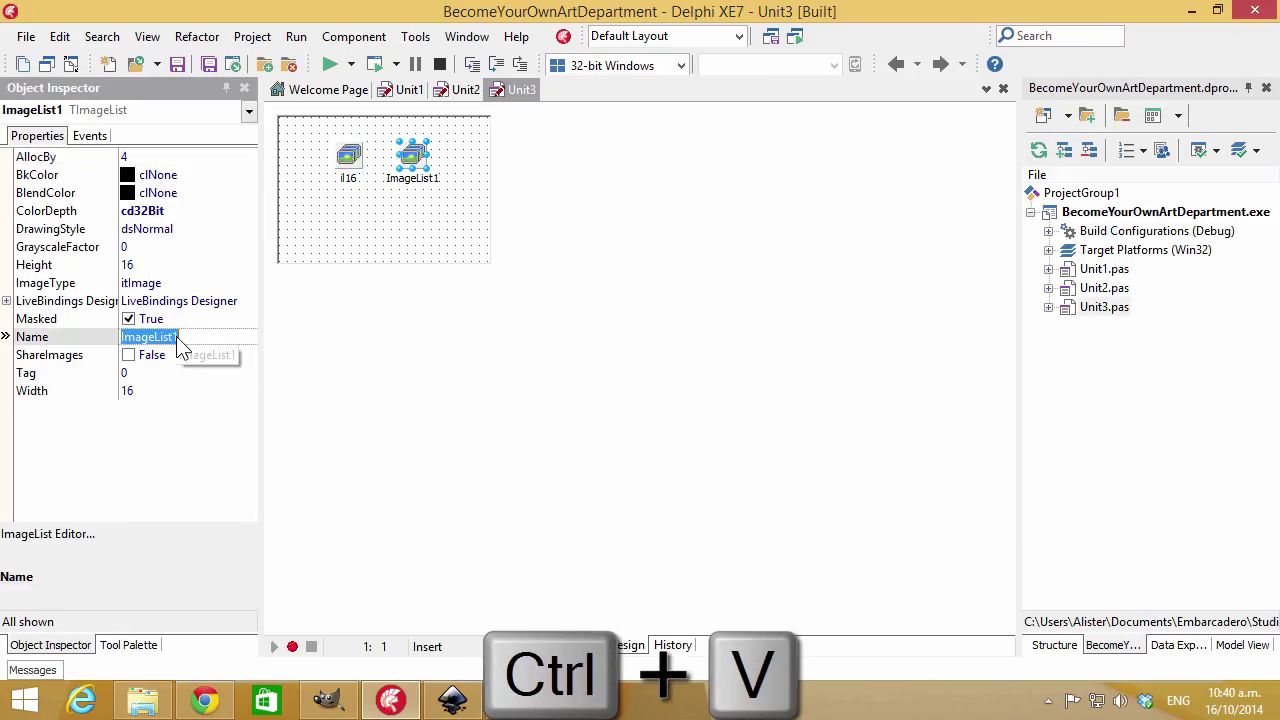
{"action": "type", "text": "il24"}
{"action": "key", "text": "Return"}
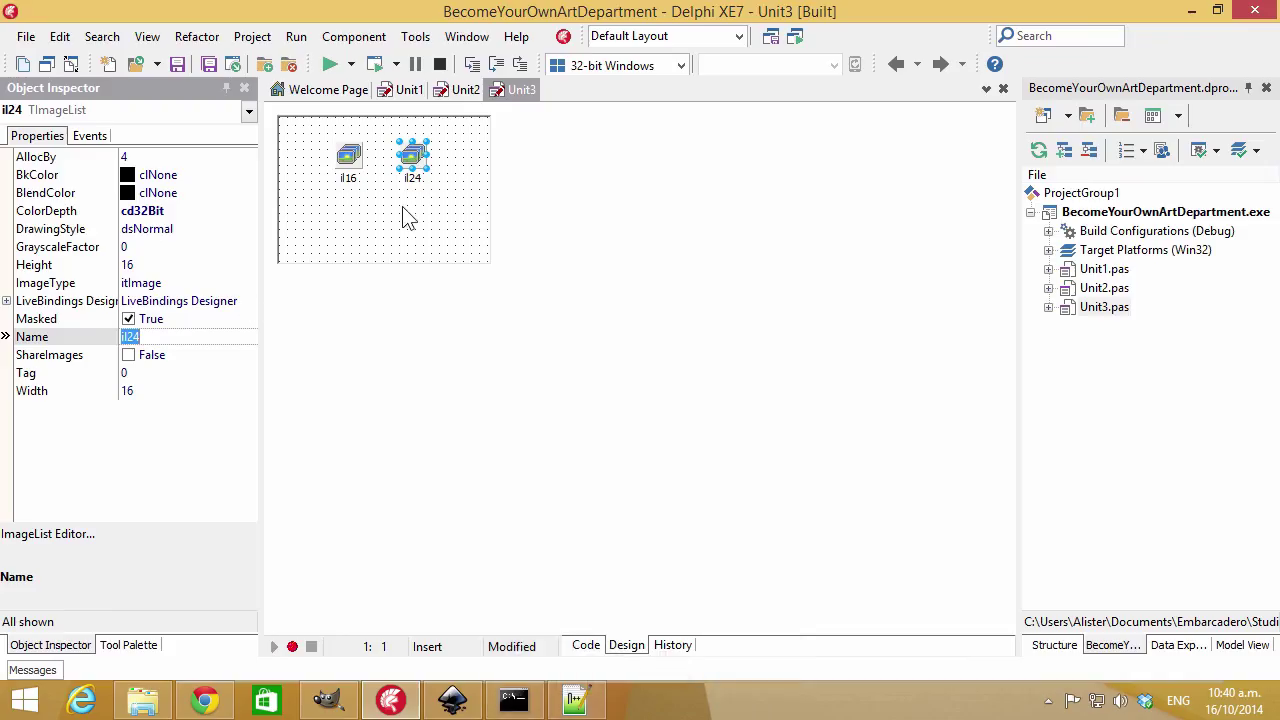
{"action": "double_click", "coordinate": [412, 166]}
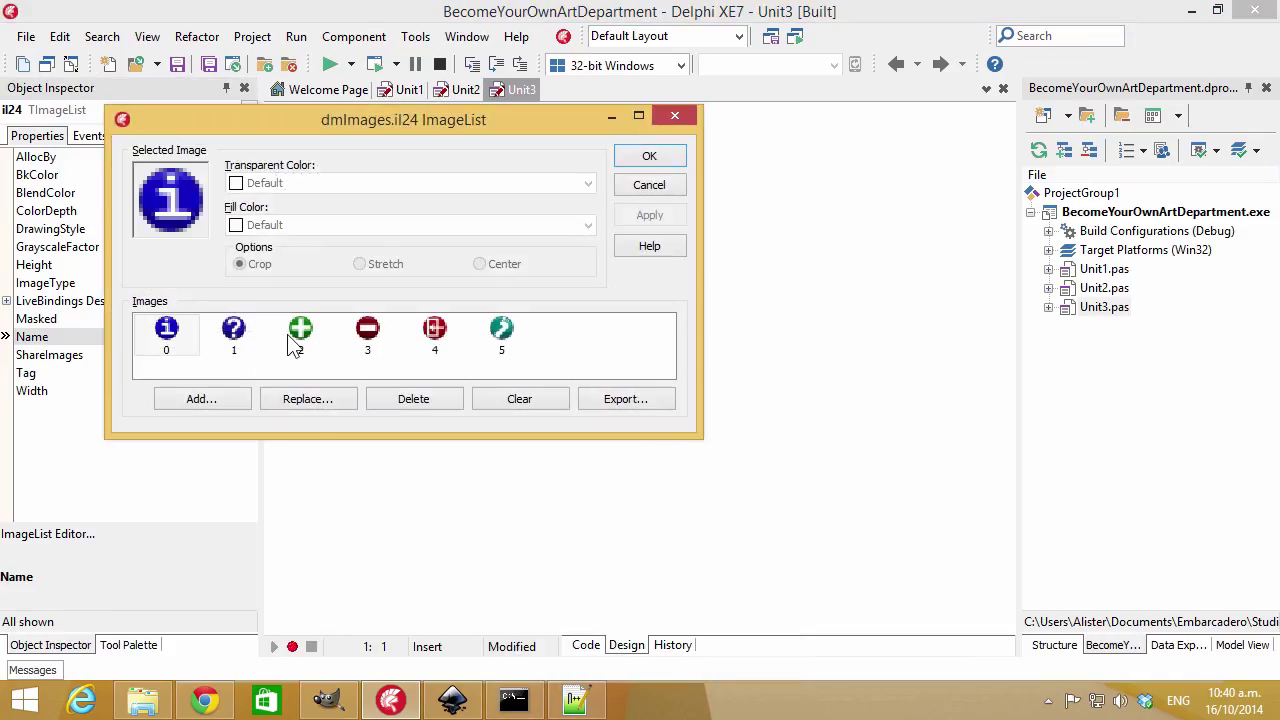
{"action": "left_click", "coordinate": [535, 340]}
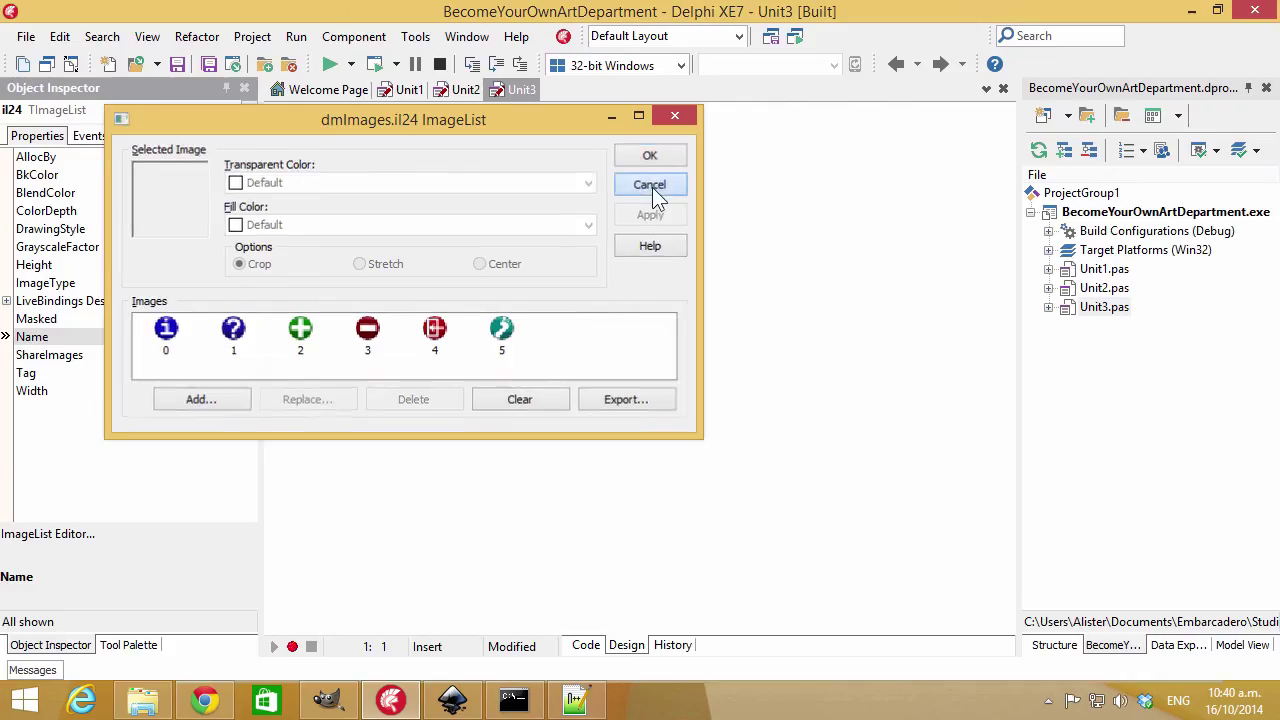
{"action": "left_click", "coordinate": [650, 186]}
Set the Height and Width of the il24 image list to 24
{"action": "left_click", "coordinate": [155, 268]}
{"action": "type", "text": "24"}
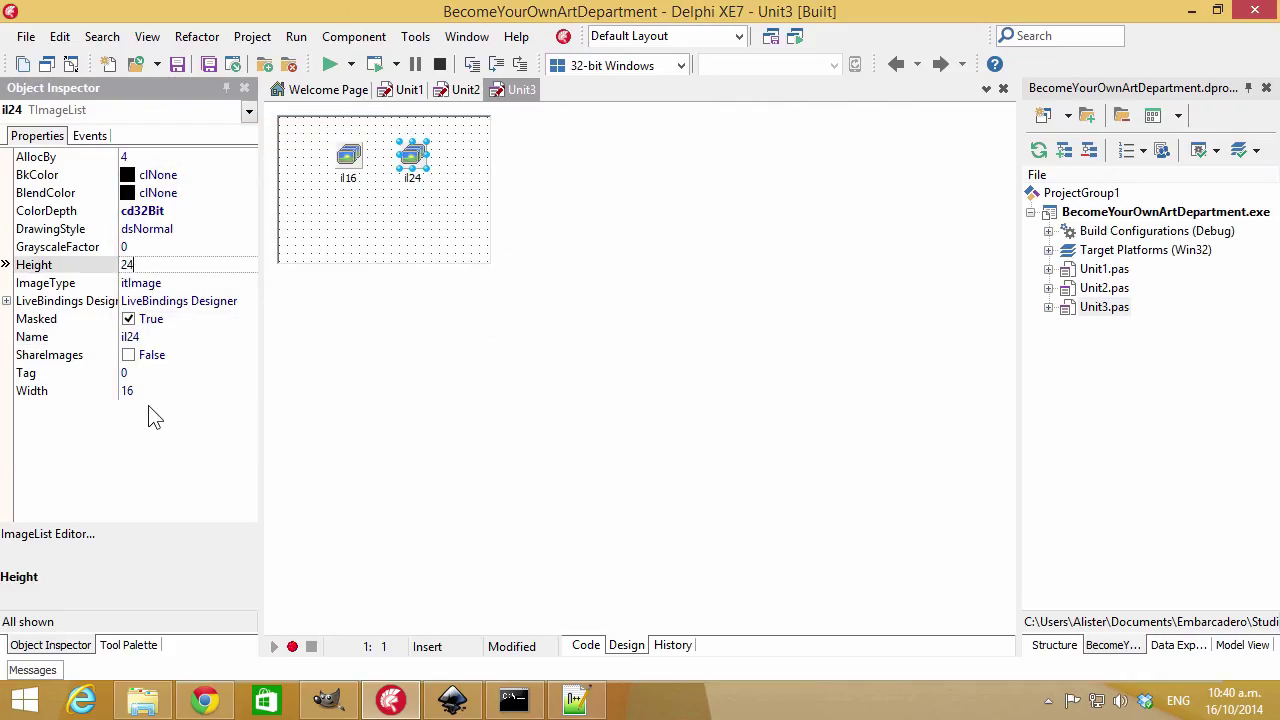
{"action": "left_click", "coordinate": [152, 393]}
{"action": "type", "text": "24"}
{"action": "key", "text": "Return"}
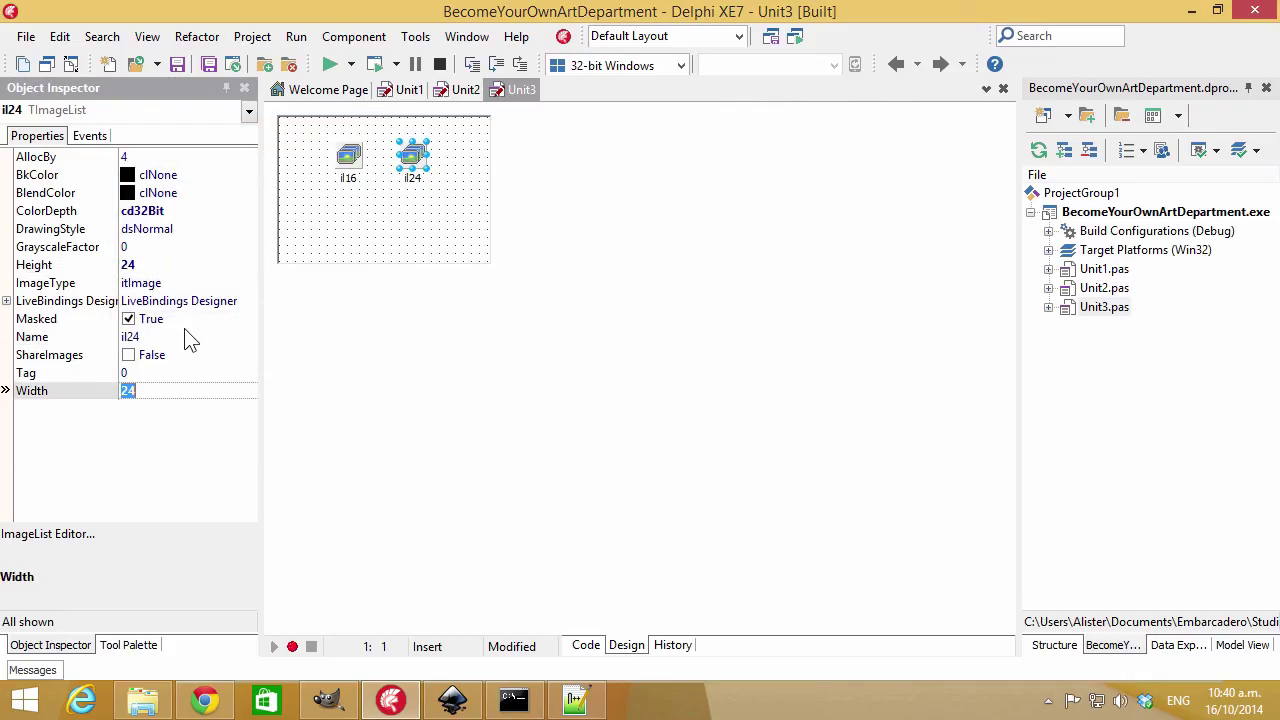
Add all the PNG icons from the icons\24 folder to the il24 image list and accept the changes
{"action": "left_click", "coordinate": [424, 153]}
{"action": "double_click", "coordinate": [410, 160]}
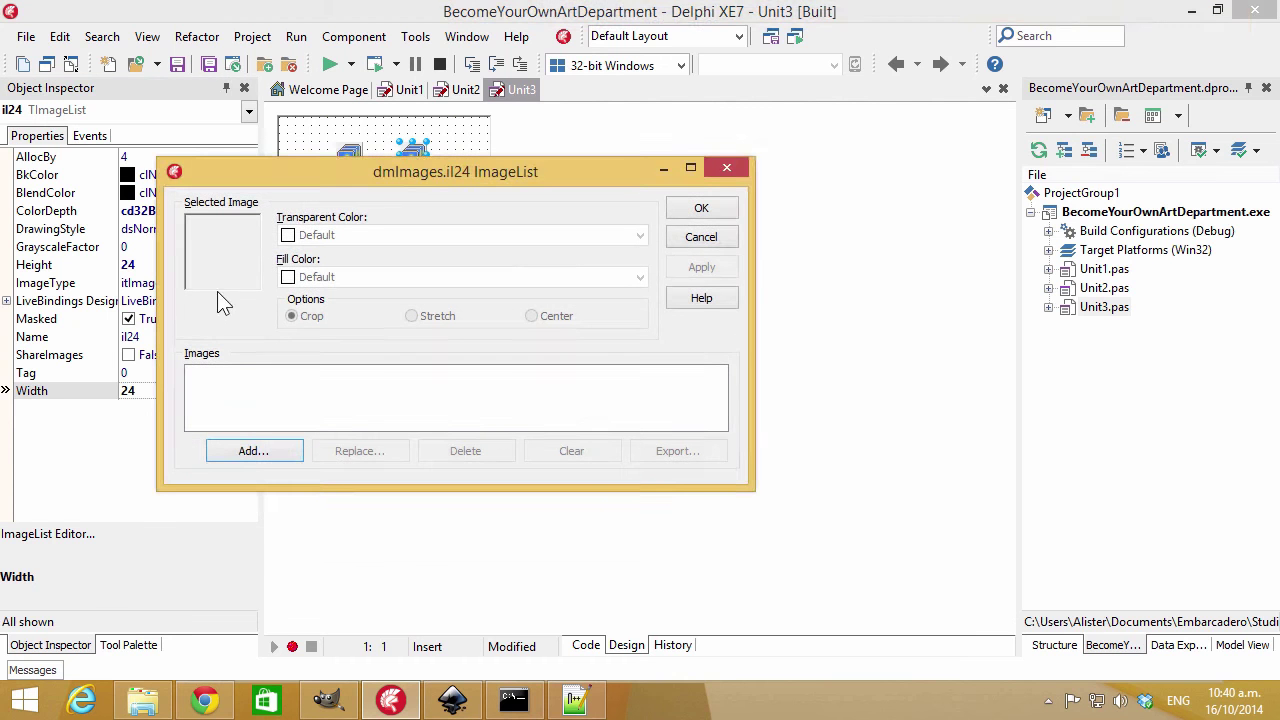
{"action": "left_click", "coordinate": [259, 455]}
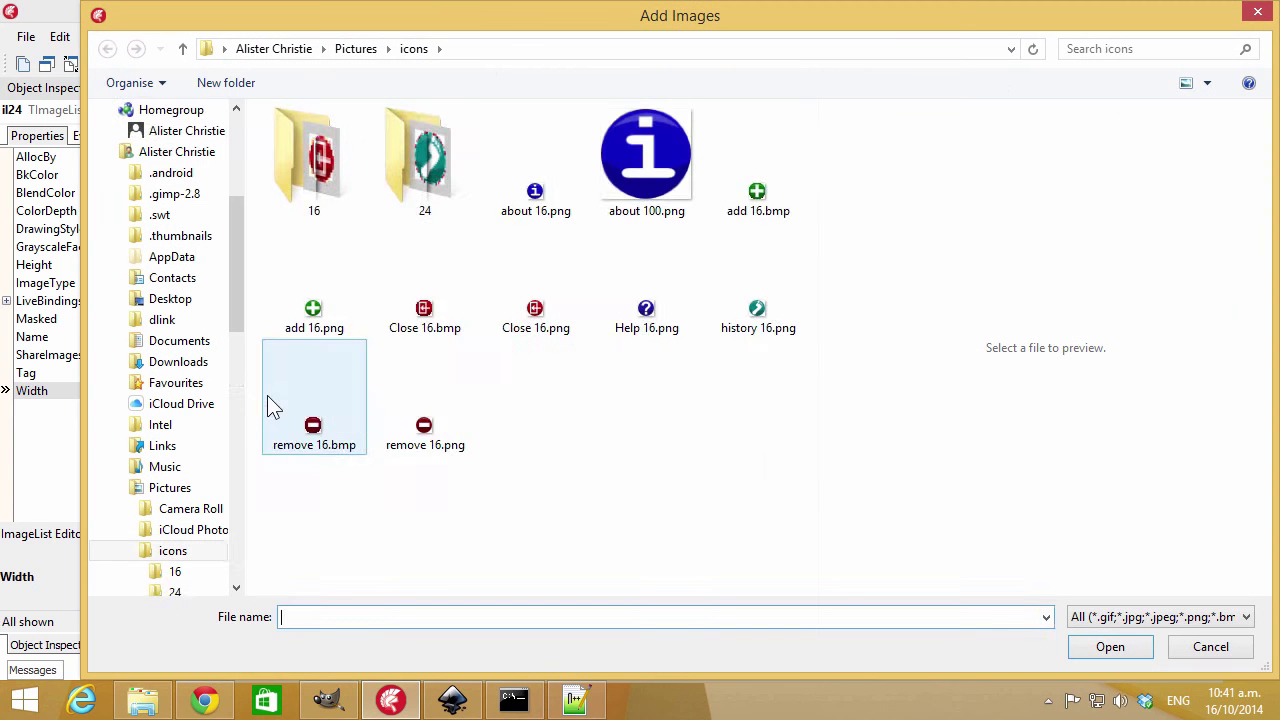
{"action": "double_click", "coordinate": [440, 190]}
{"action": "key", "text": "ctrl+a"}
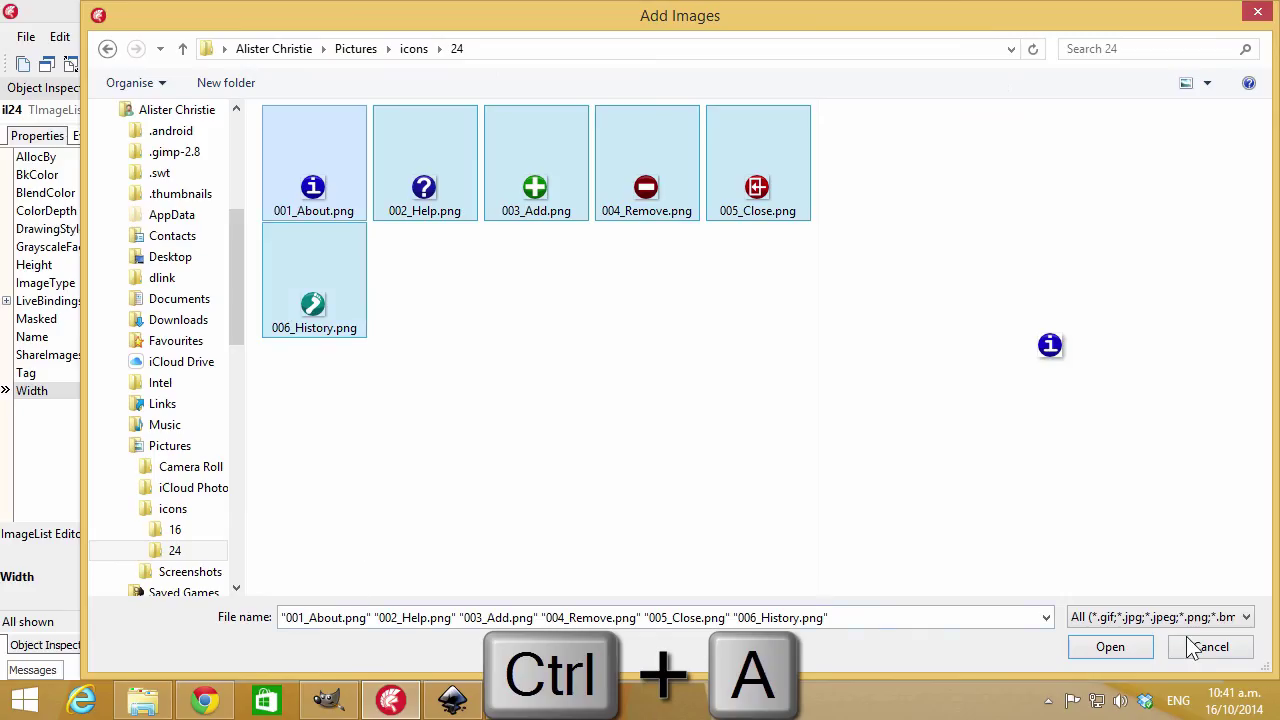
{"action": "left_click", "coordinate": [1122, 647]}
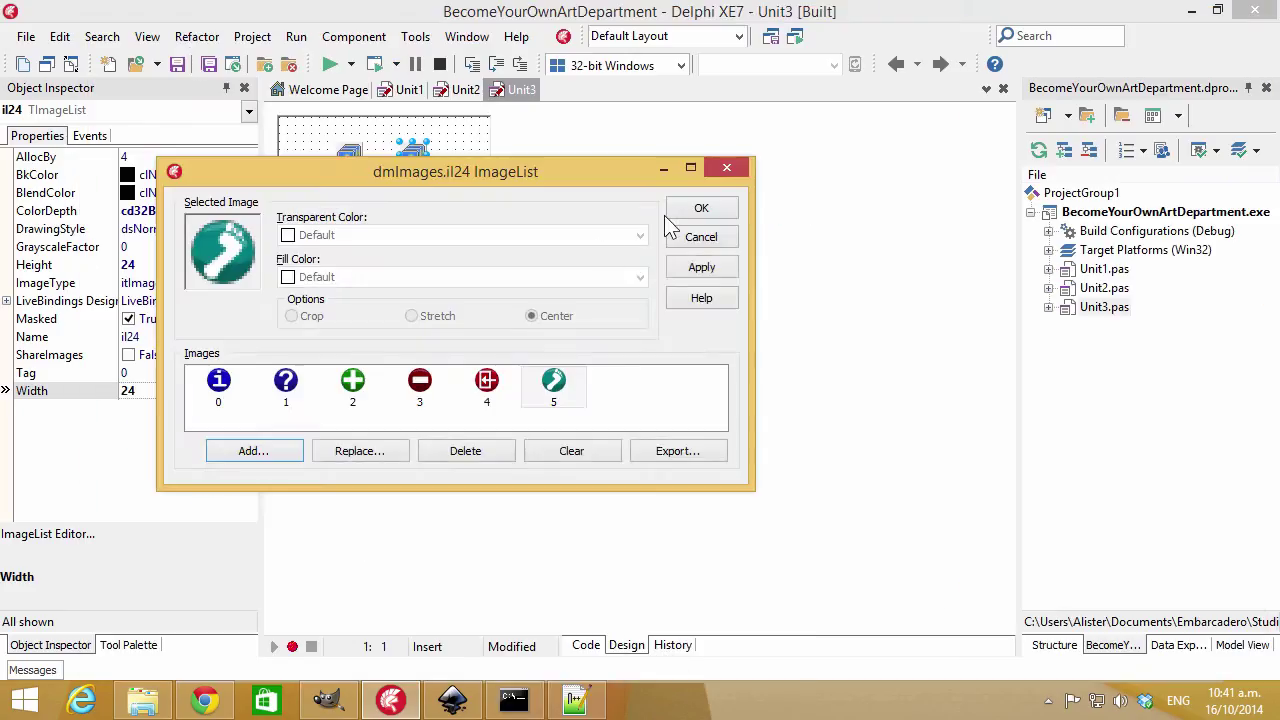
{"action": "left_click", "coordinate": [697, 212]}
In Unit1, set the Images property of MainMenu1 to dmImages.il24
{"action": "left_click", "coordinate": [405, 91]}
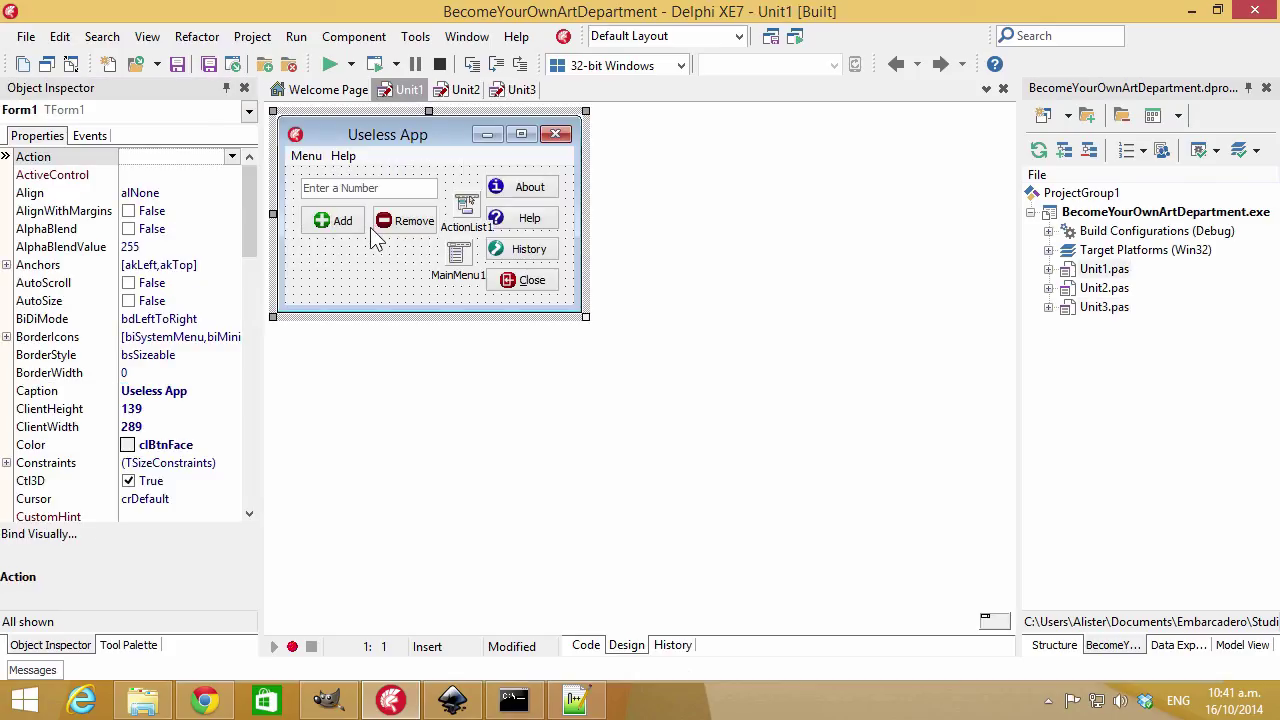
{"action": "left_click", "coordinate": [458, 262]}
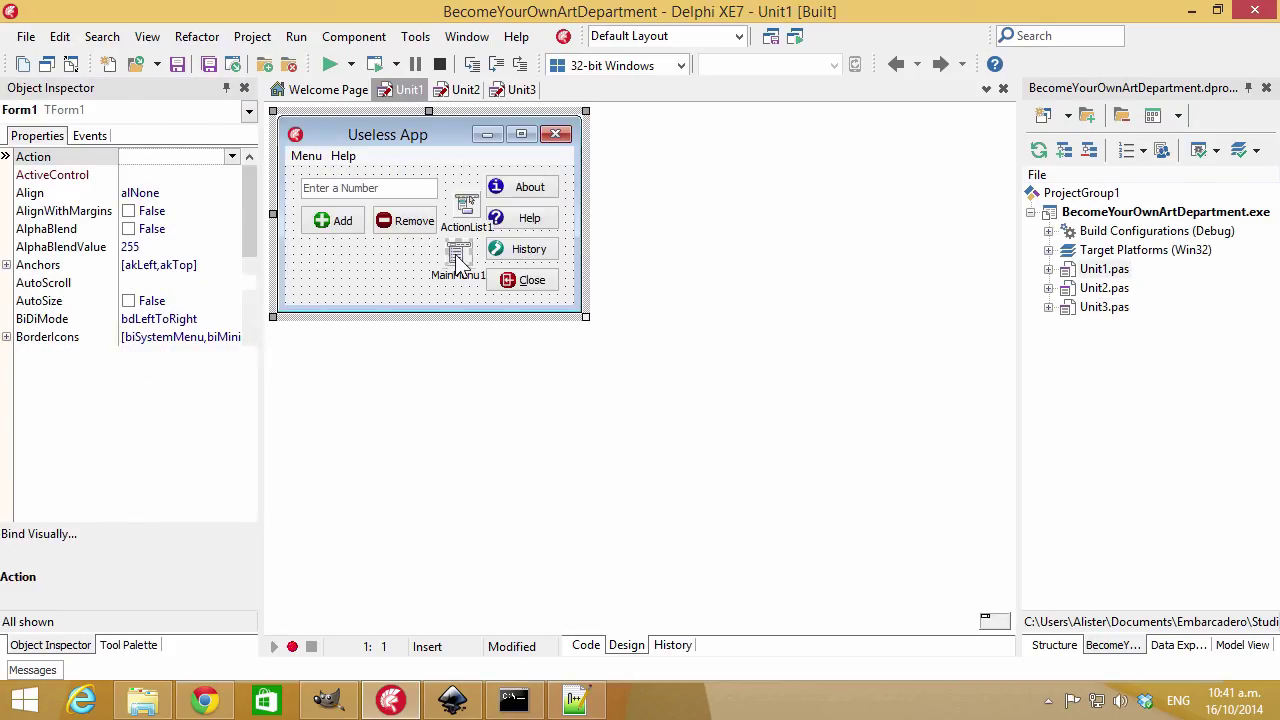
{"action": "left_click", "coordinate": [240, 229]}
{"action": "left_click", "coordinate": [250, 229]}
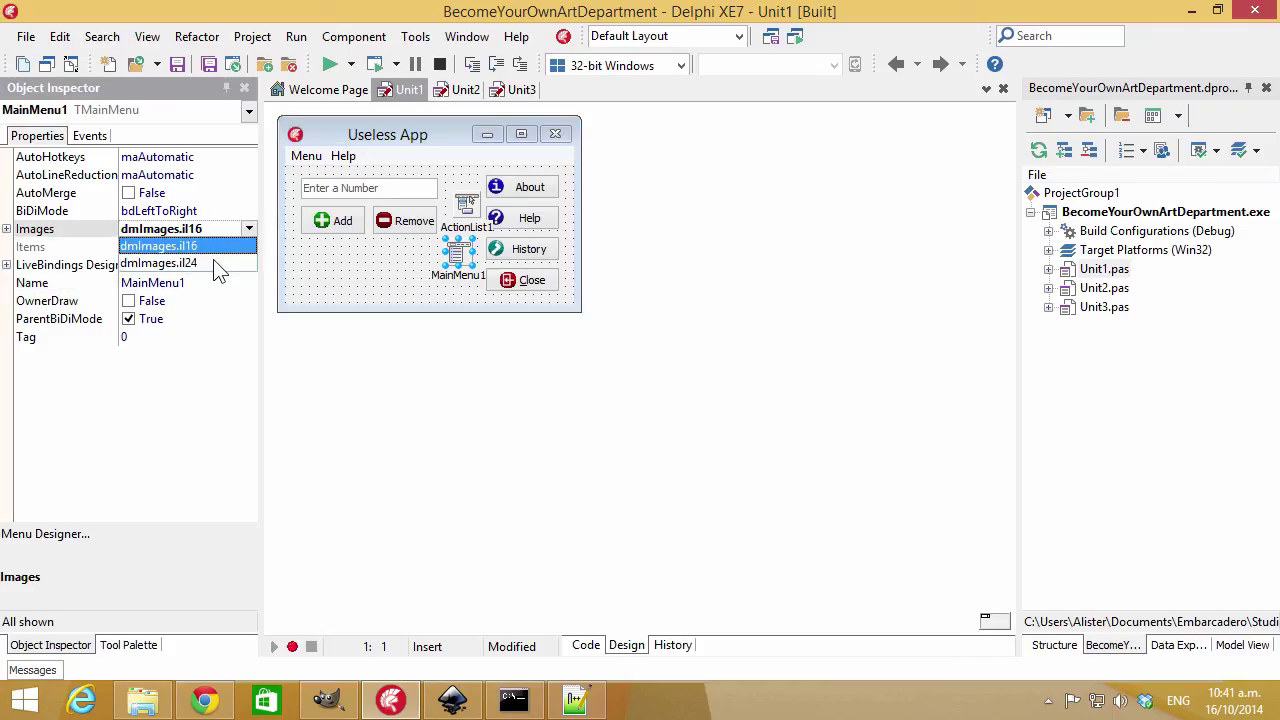
{"action": "left_click", "coordinate": [214, 264]}
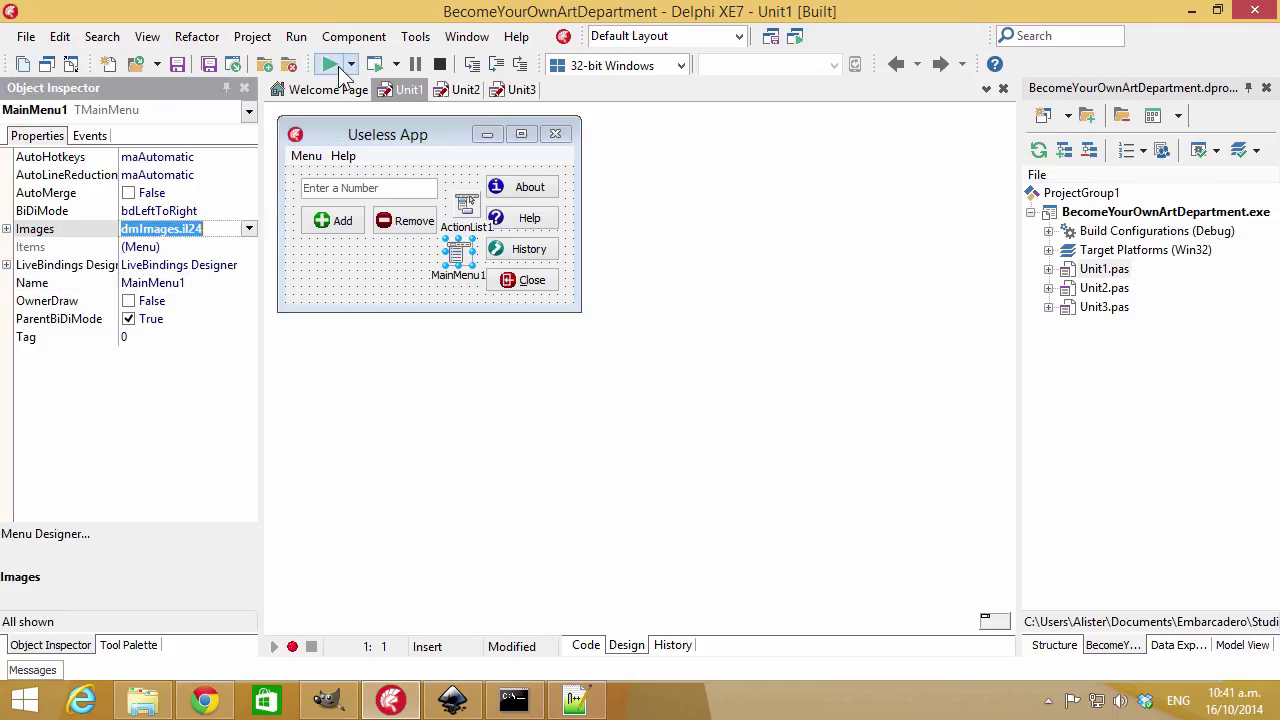
Run the application and check the icons in its Menu and Help menus
{"action": "left_click", "coordinate": [330, 65]}
{"action": "left_click", "coordinate": [56, 68]}
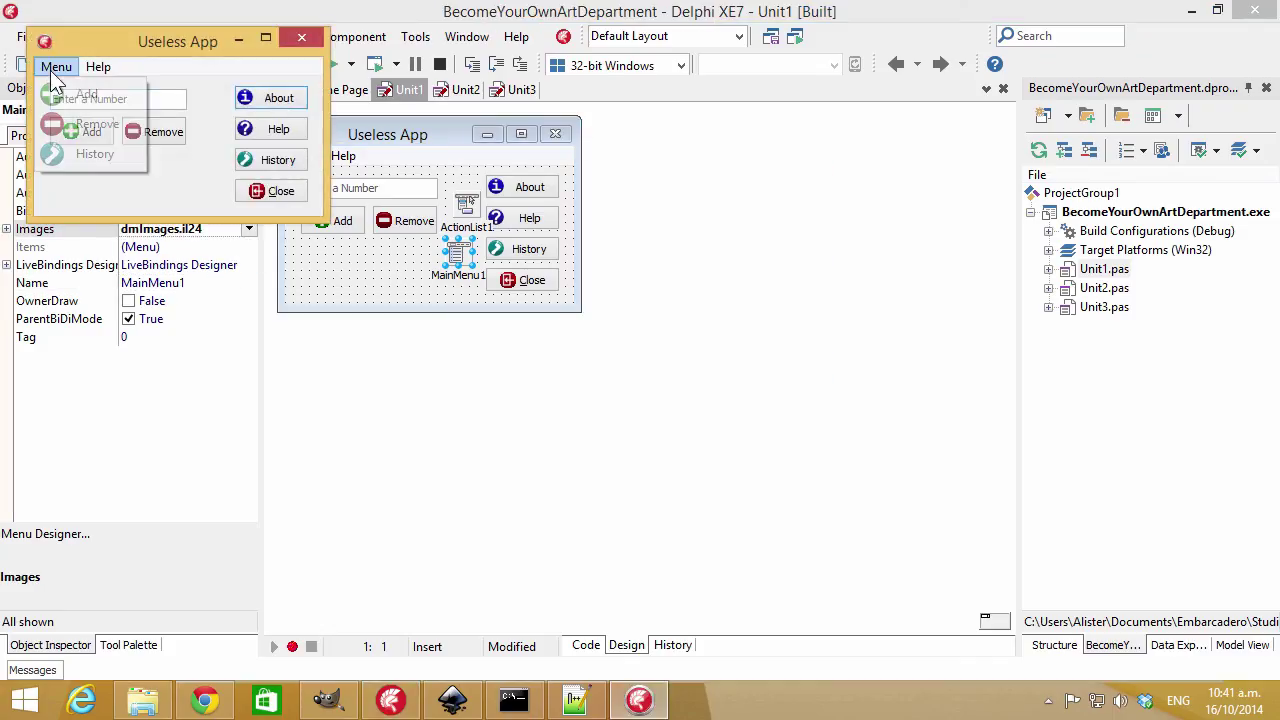
{"action": "mouse_move", "coordinate": [98, 67]}
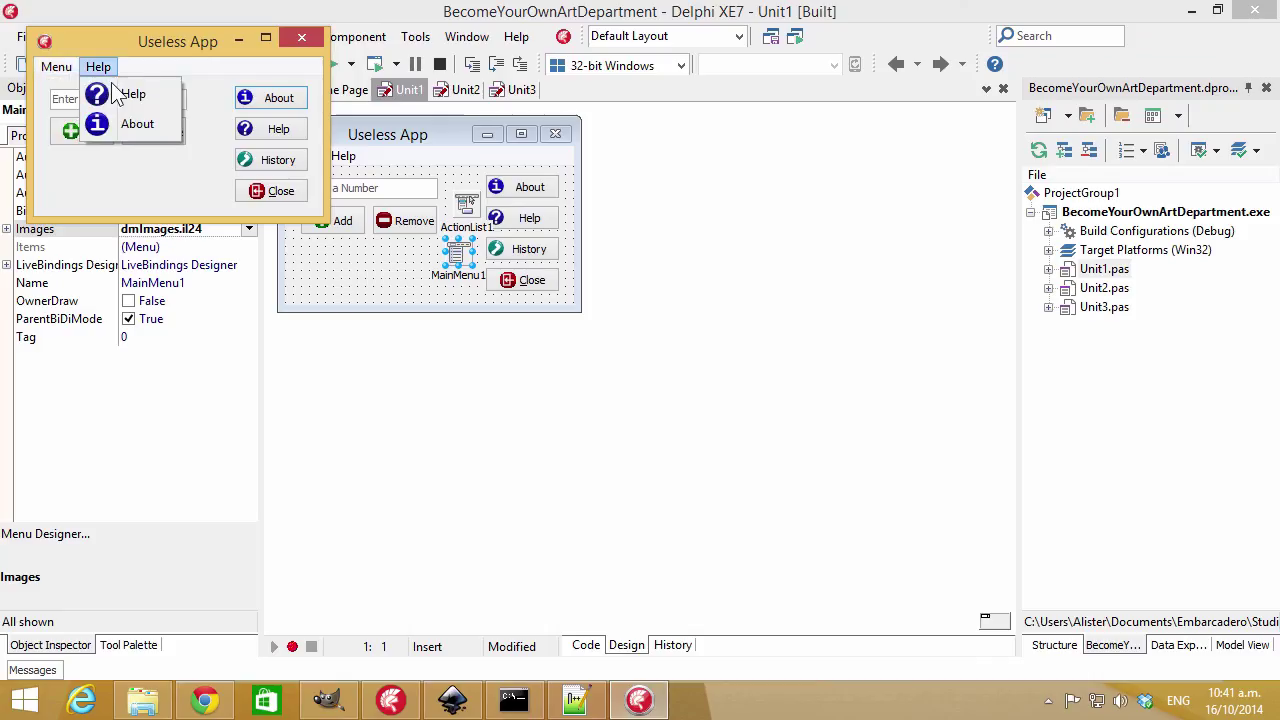
Compare the icons in the running application's Help and Menu entries once more, close it and return to the Unit1 form
{"action": "left_click", "coordinate": [120, 128]}
{"action": "left_click", "coordinate": [56, 67]}
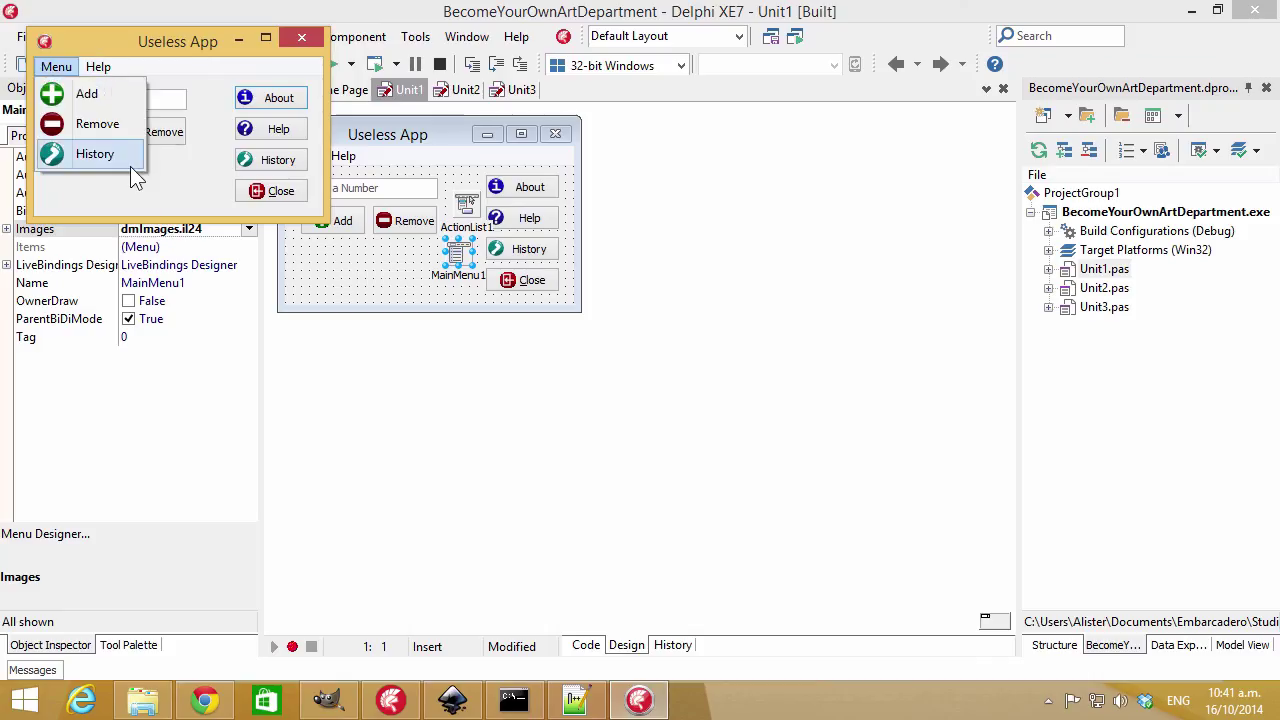
{"action": "left_click", "coordinate": [131, 160]}
{"action": "left_click", "coordinate": [301, 38]}
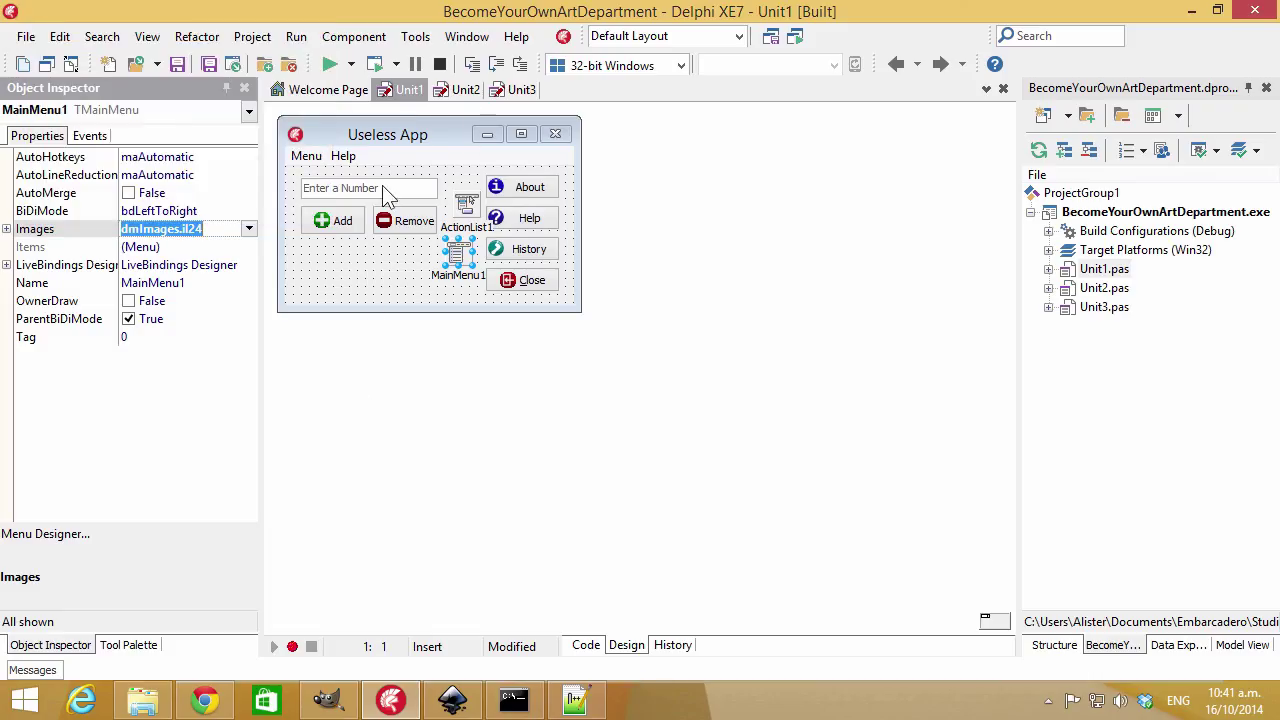
{"action": "left_click", "coordinate": [396, 268]}
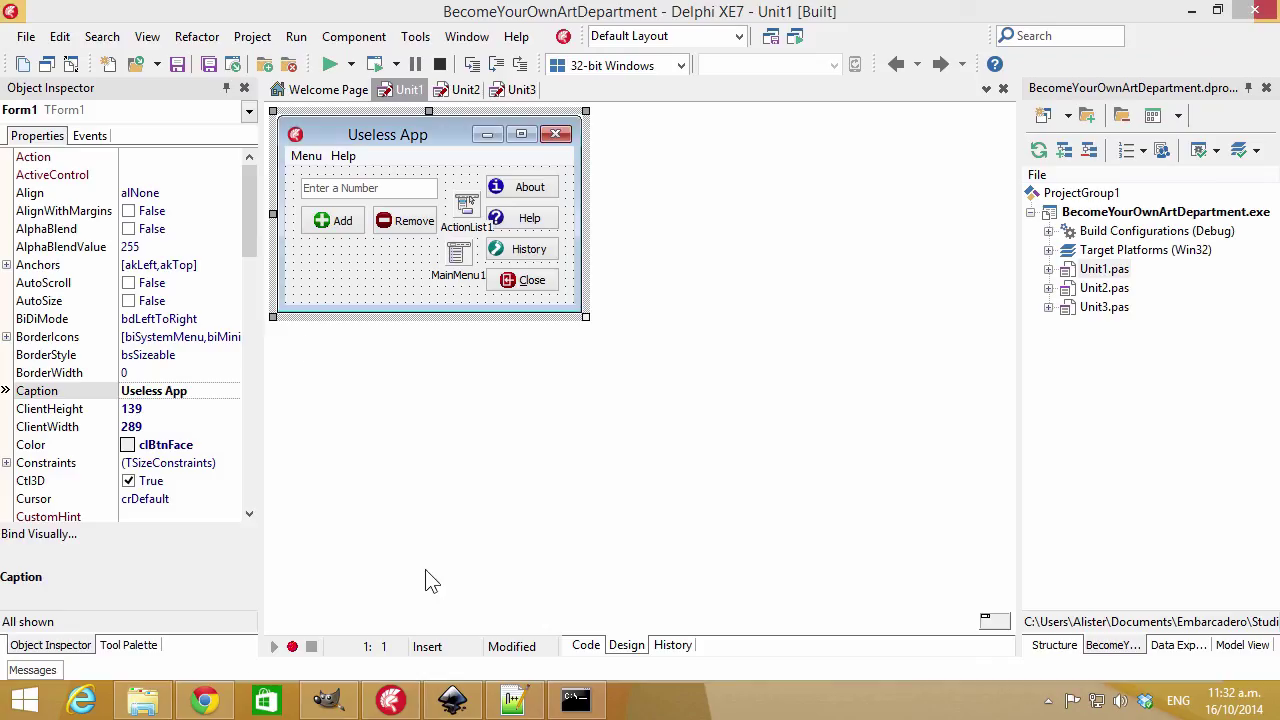
Switch to Chrome, view the Windows binary releases on the ImageMagick website, and return to Delphi
{"action": "left_click", "coordinate": [204, 700]}
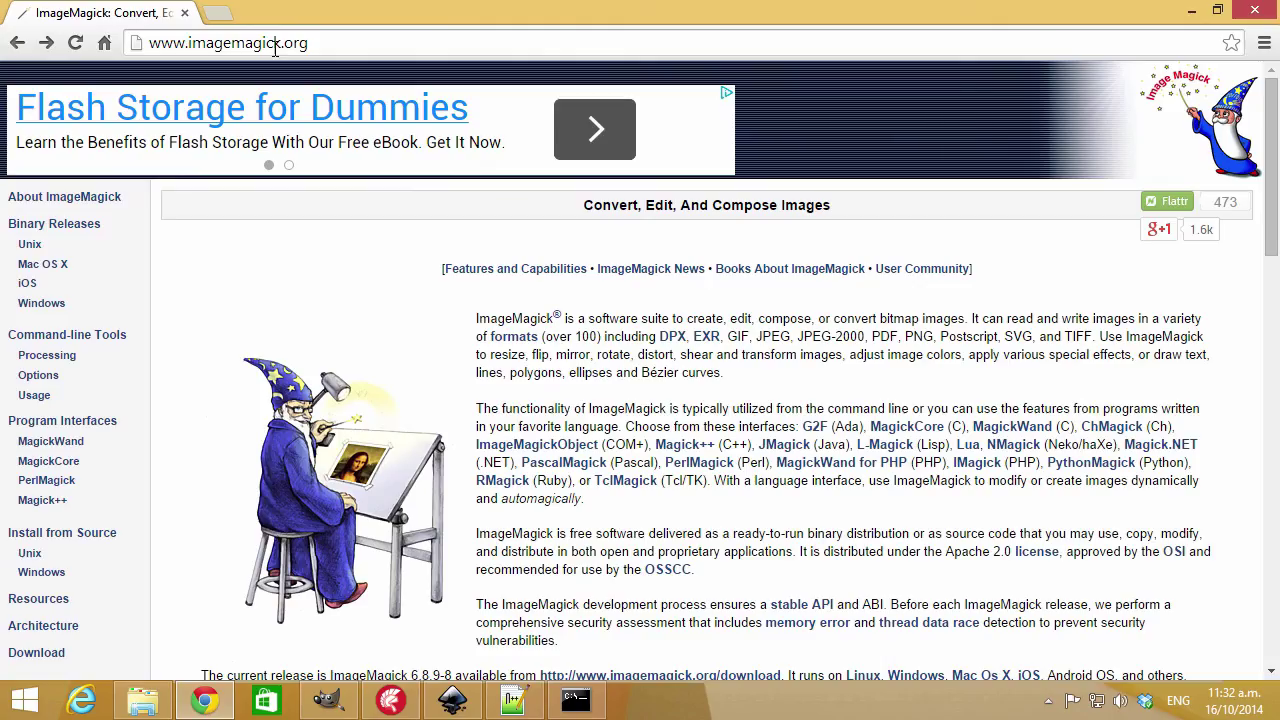
{"action": "left_click", "coordinate": [339, 50]}
{"action": "left_click", "coordinate": [38, 305]}
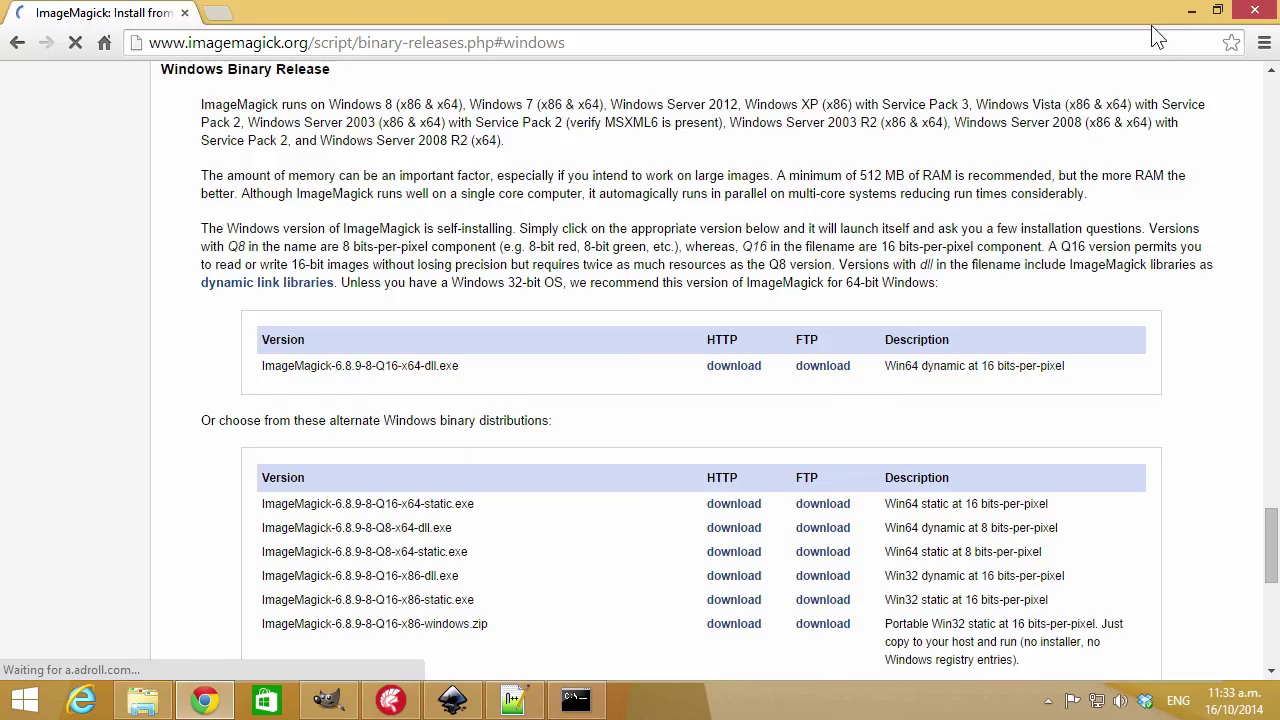
{"action": "left_click", "coordinate": [1192, 11]}
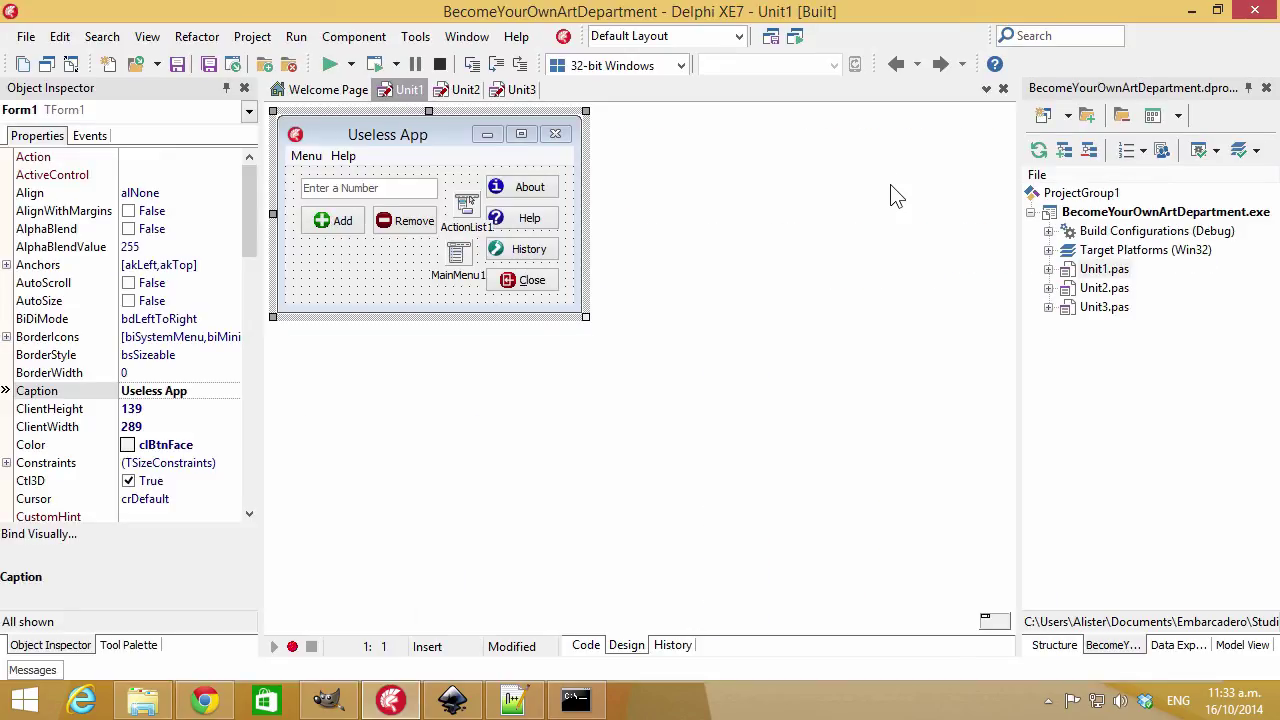
{"action": "left_click", "coordinate": [389, 272]}
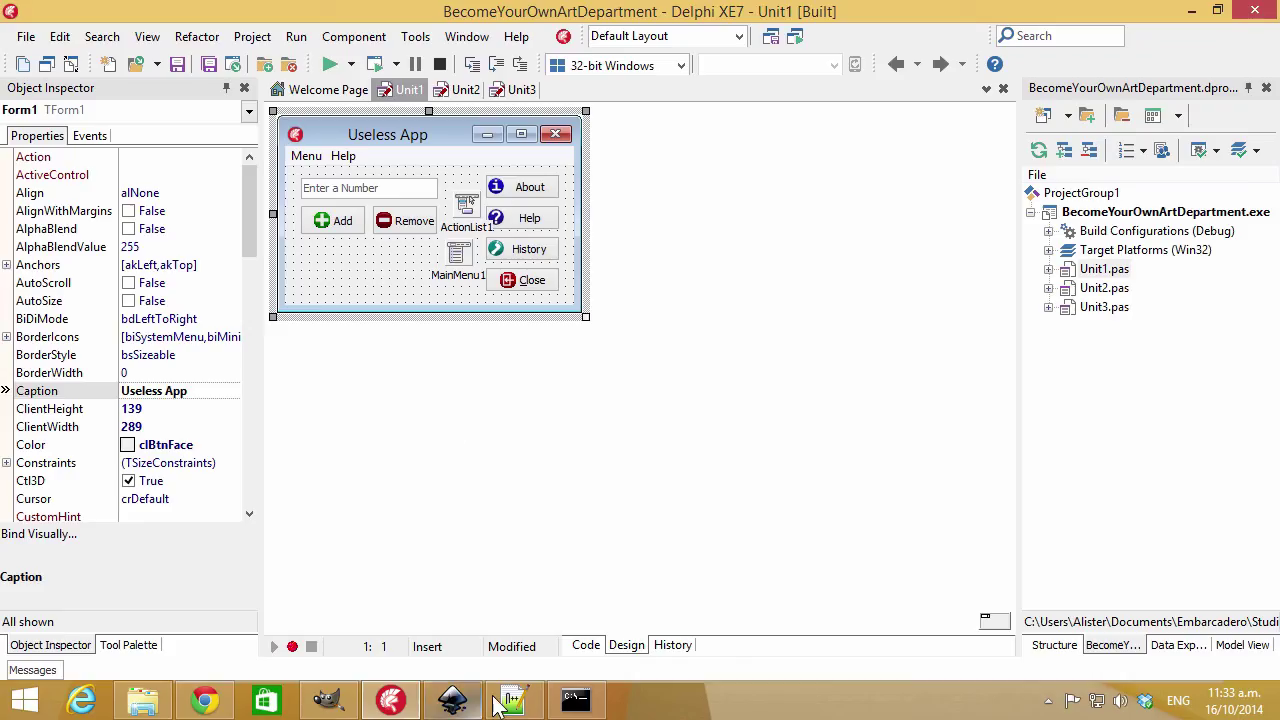
In Inkscape, try a drop shadow on the History icon with horizontal and vertical offsets of 10 px
{"action": "left_click", "coordinate": [452, 700]}
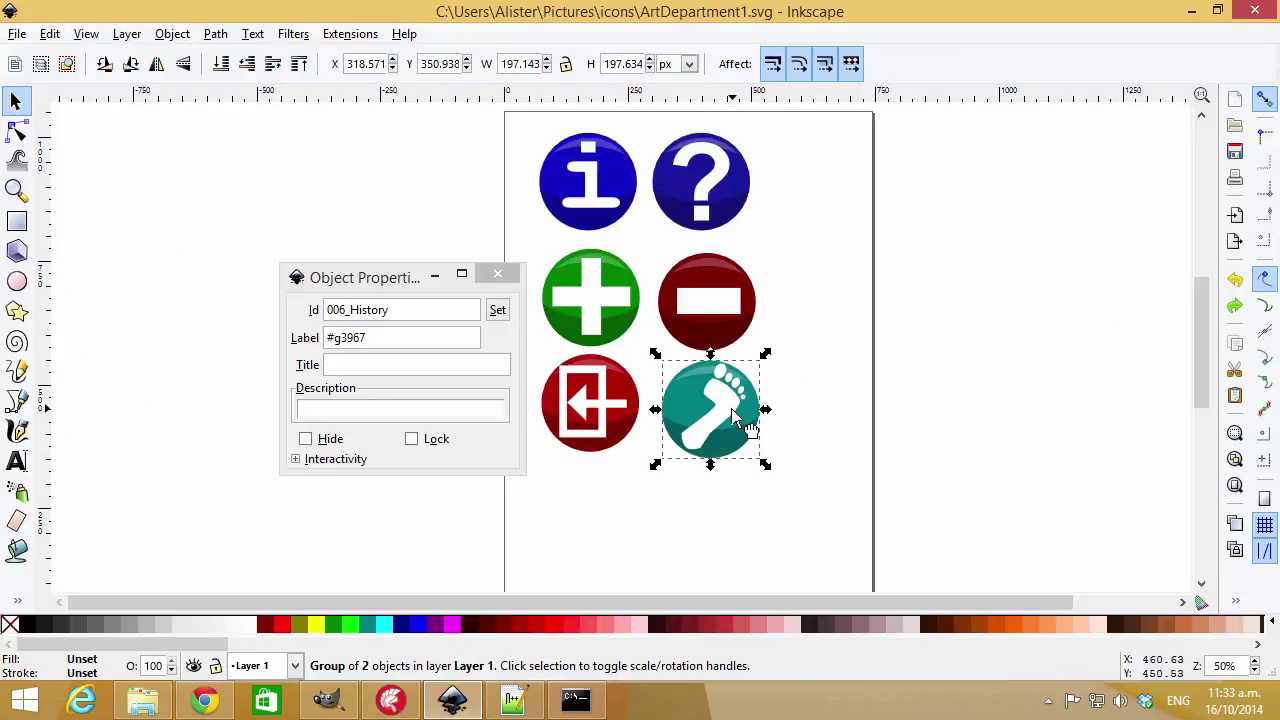
{"action": "left_click", "coordinate": [293, 34]}
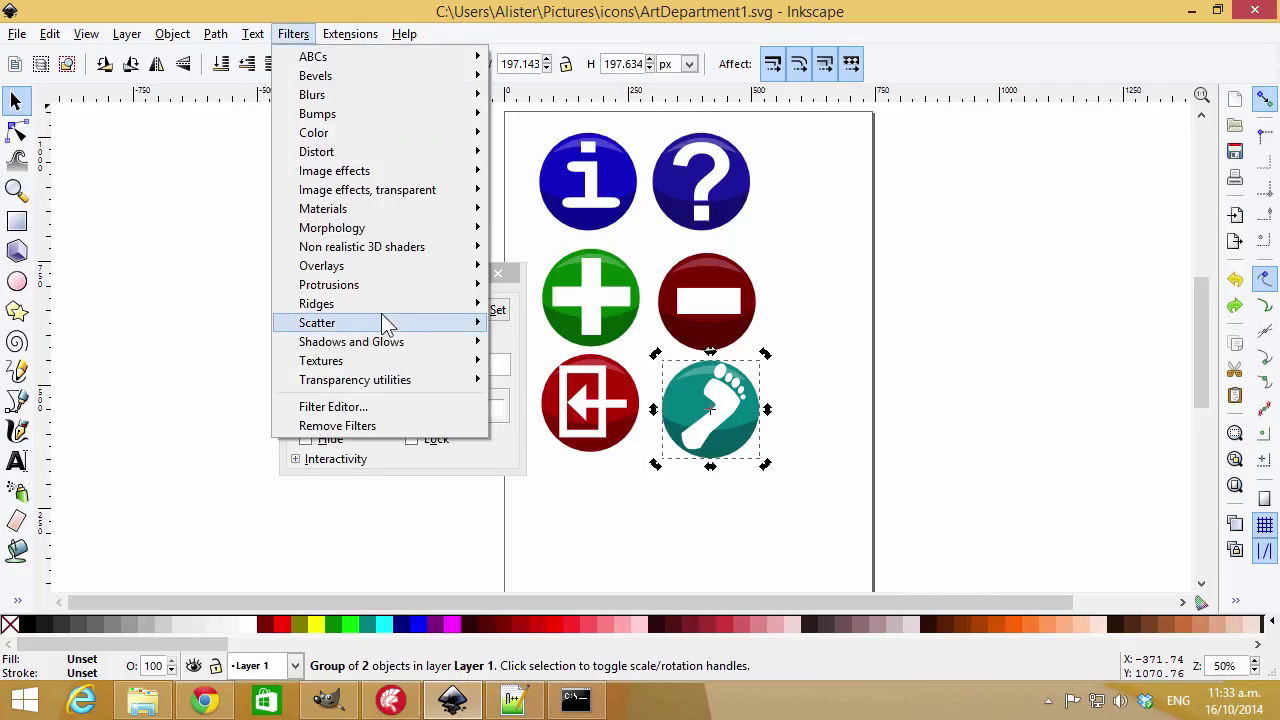
{"action": "mouse_move", "coordinate": [382, 309]}
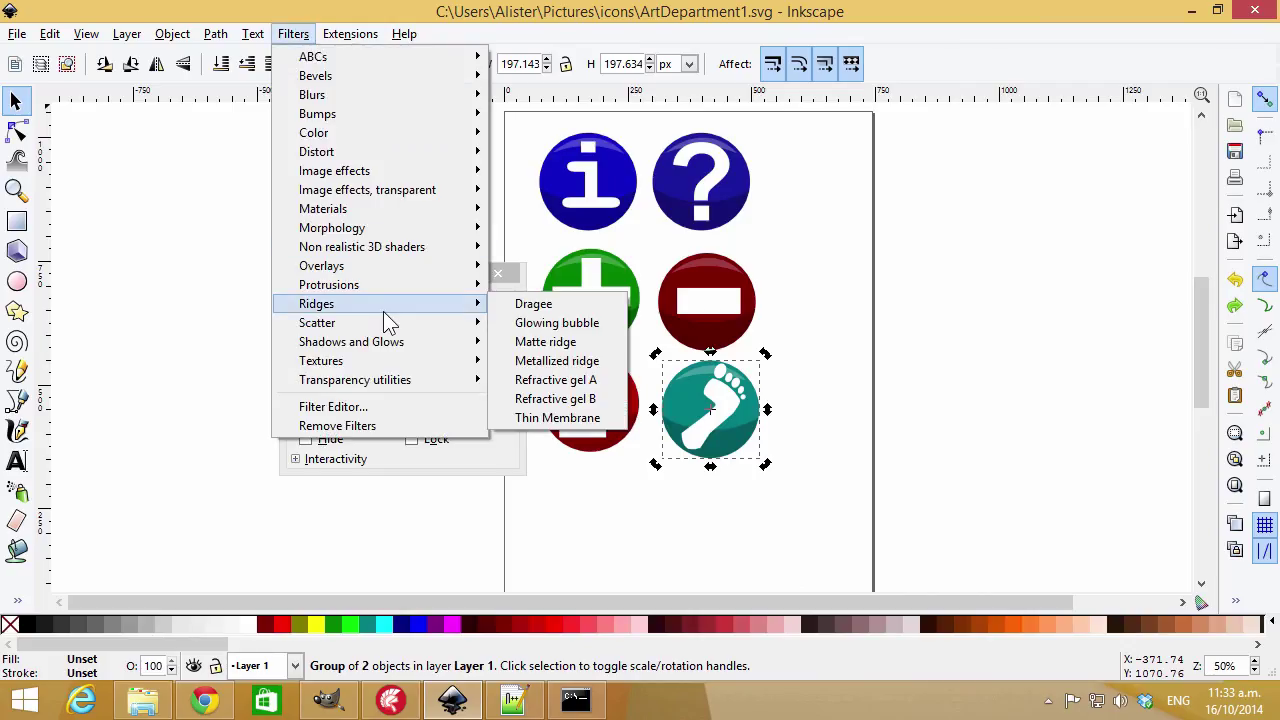
{"action": "mouse_move", "coordinate": [400, 343]}
{"action": "left_click", "coordinate": [588, 437]}
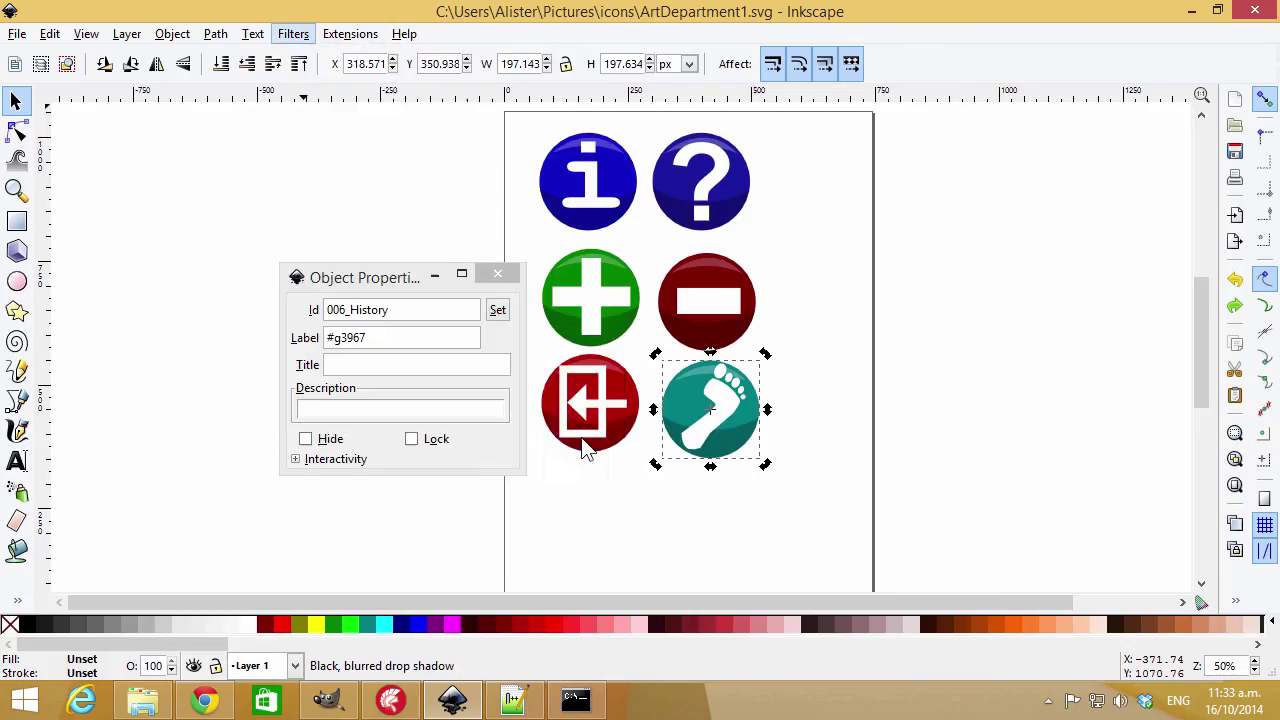
{"action": "left_click_drag", "start_coordinate": [707, 354], "coordinate": [662, 354]}
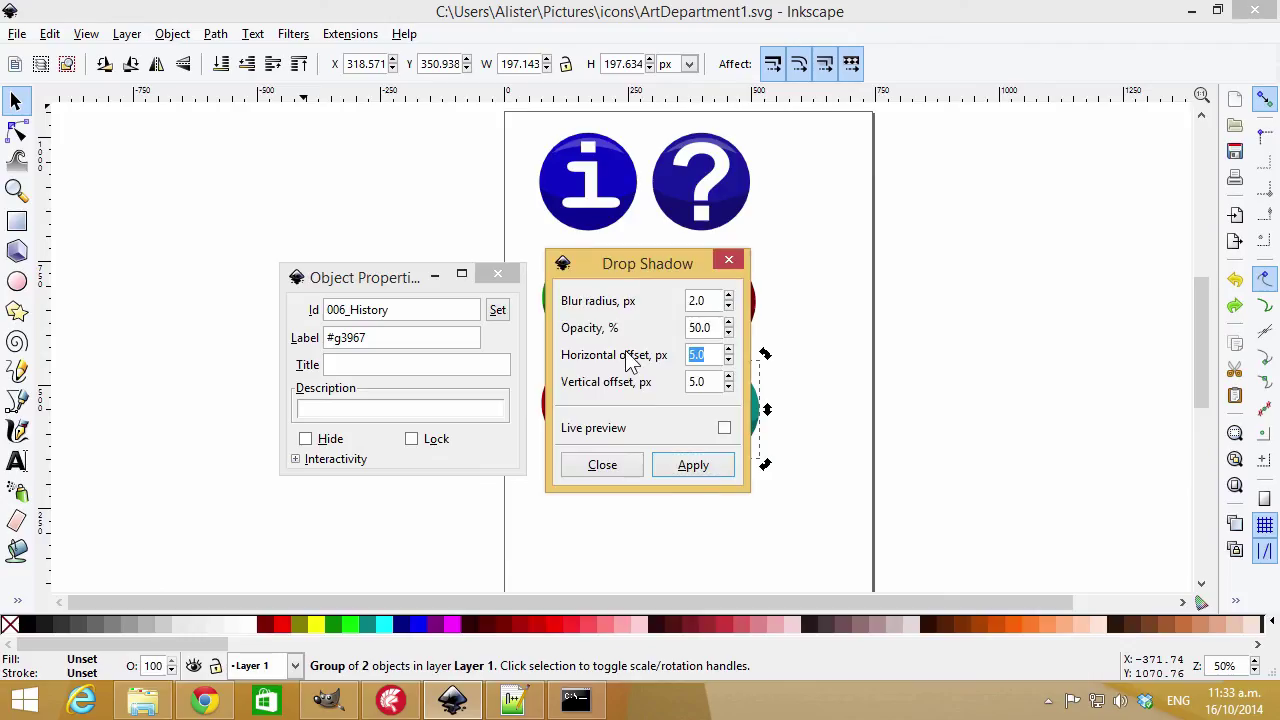
{"action": "left_click", "coordinate": [697, 465]}
{"action": "left_click_drag", "start_coordinate": [676, 265], "coordinate": [1062, 197]}
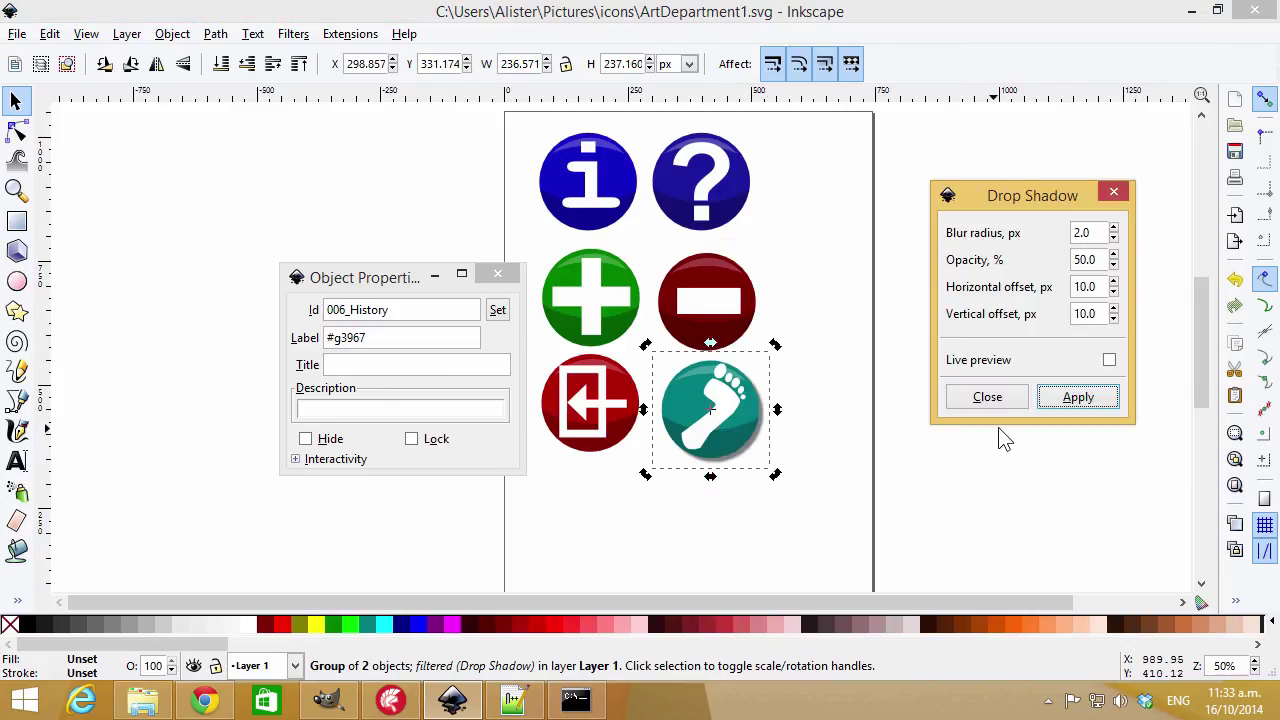
Undo the drop shadow on the History icon, close the filter settings and deselect the icon
{"action": "key", "text": "ctrl+z"}
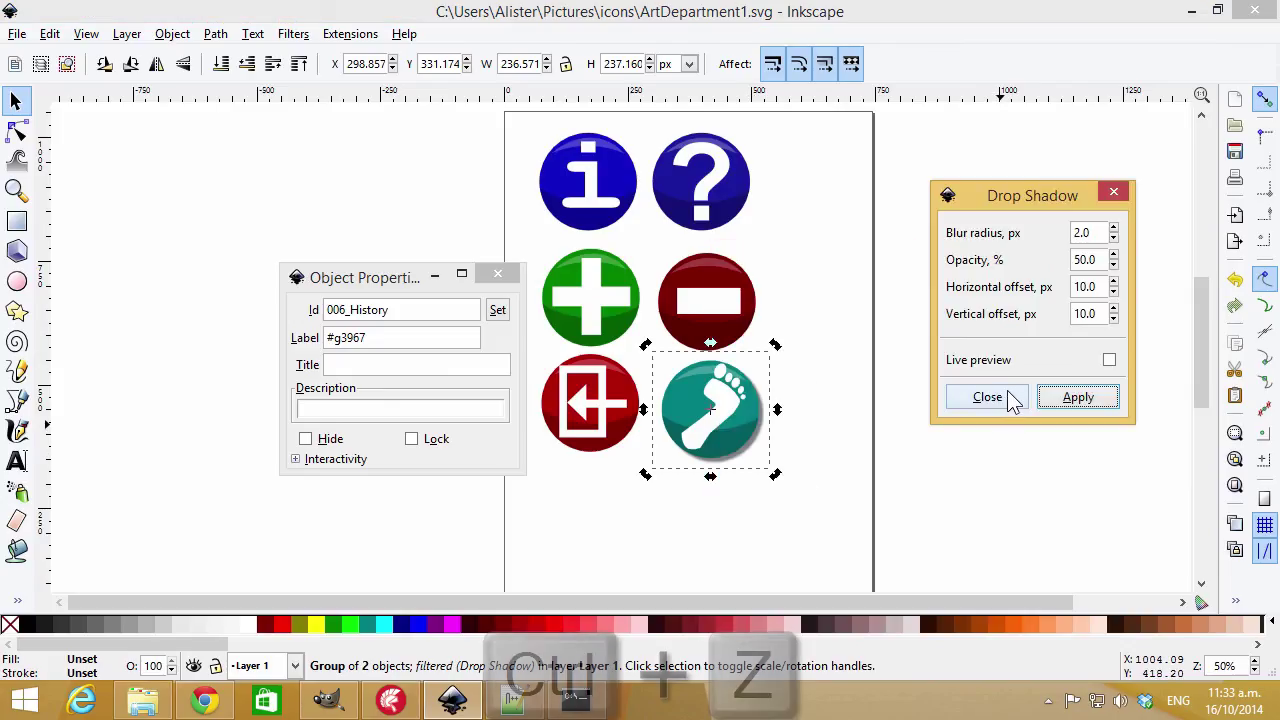
{"action": "left_click", "coordinate": [987, 397]}
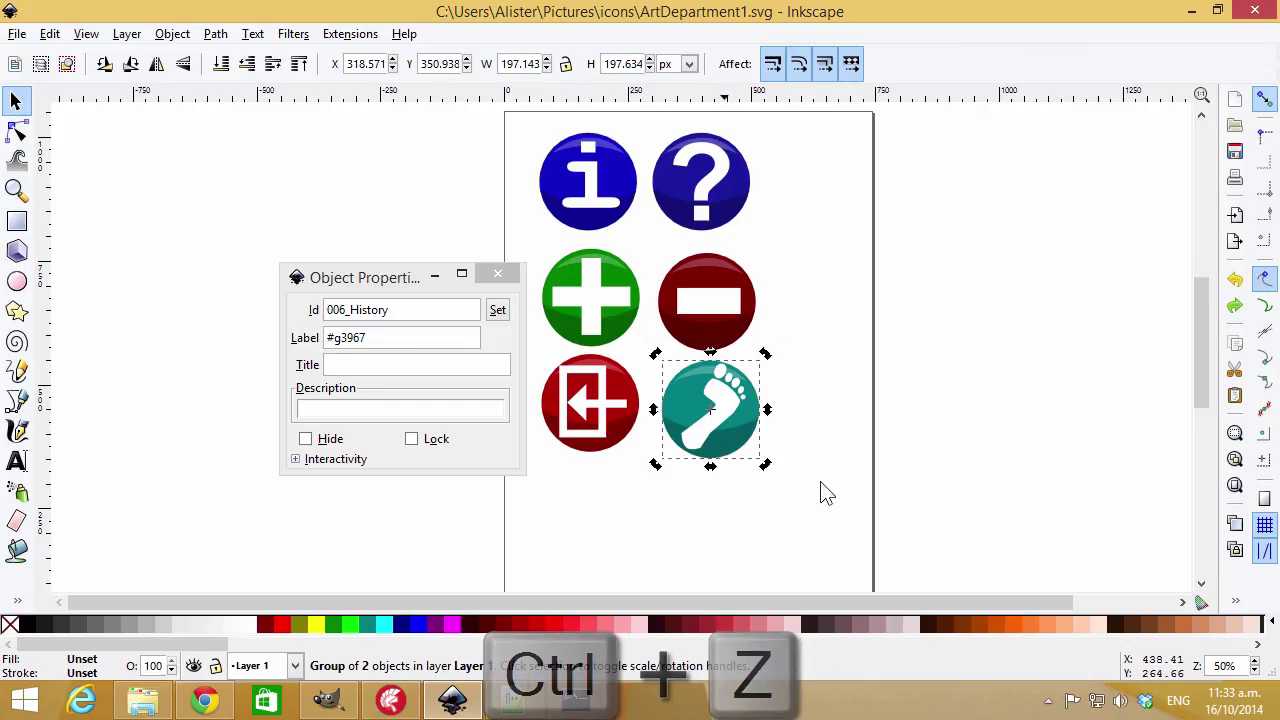
{"action": "left_click", "coordinate": [800, 345]}
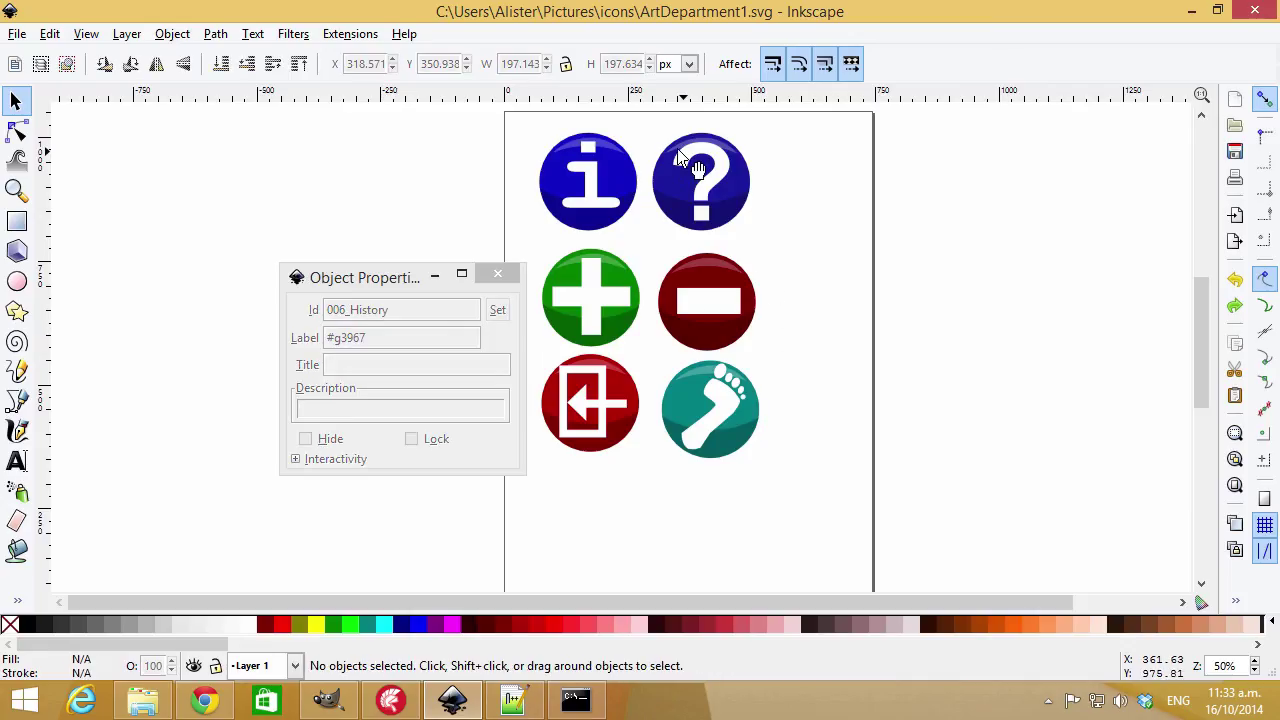
Switch to MakeIcons.bat in Notepad++ and examine its ImageMagick note and the lines that create and clear the shadow folder
{"action": "left_click", "coordinate": [513, 700]}
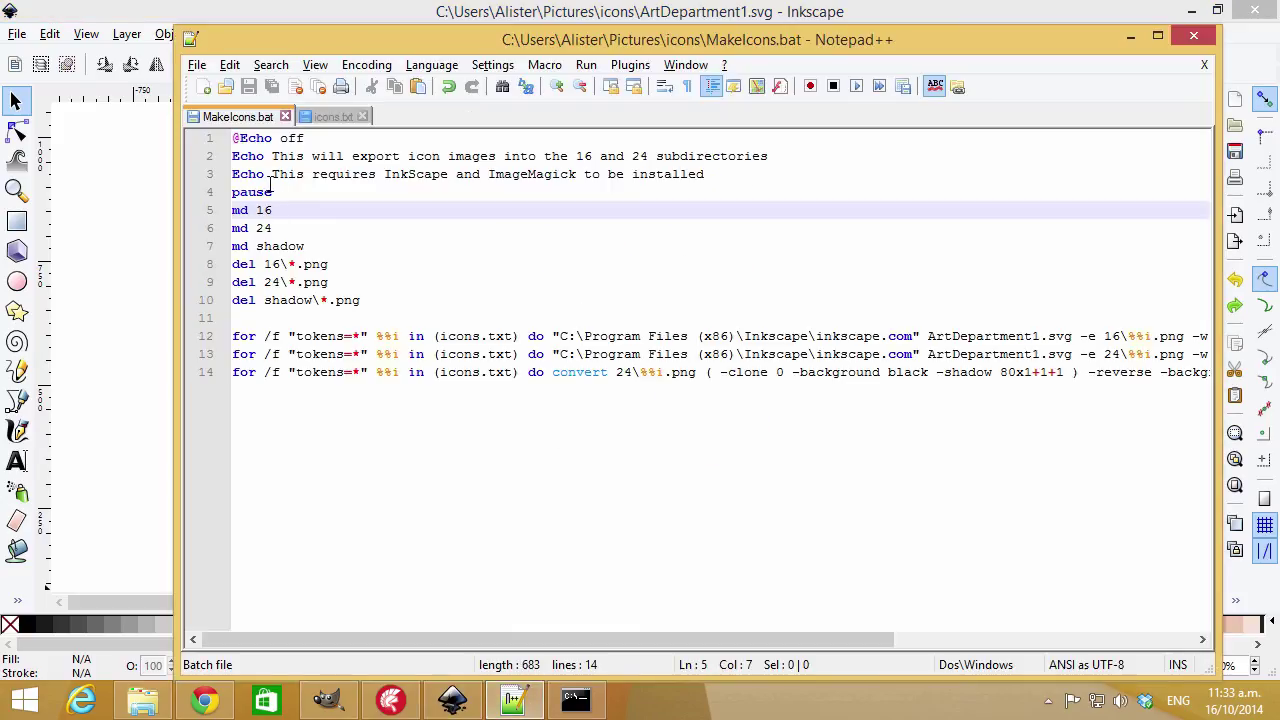
{"action": "double_click", "coordinate": [519, 172]}
{"action": "left_click", "coordinate": [398, 249]}
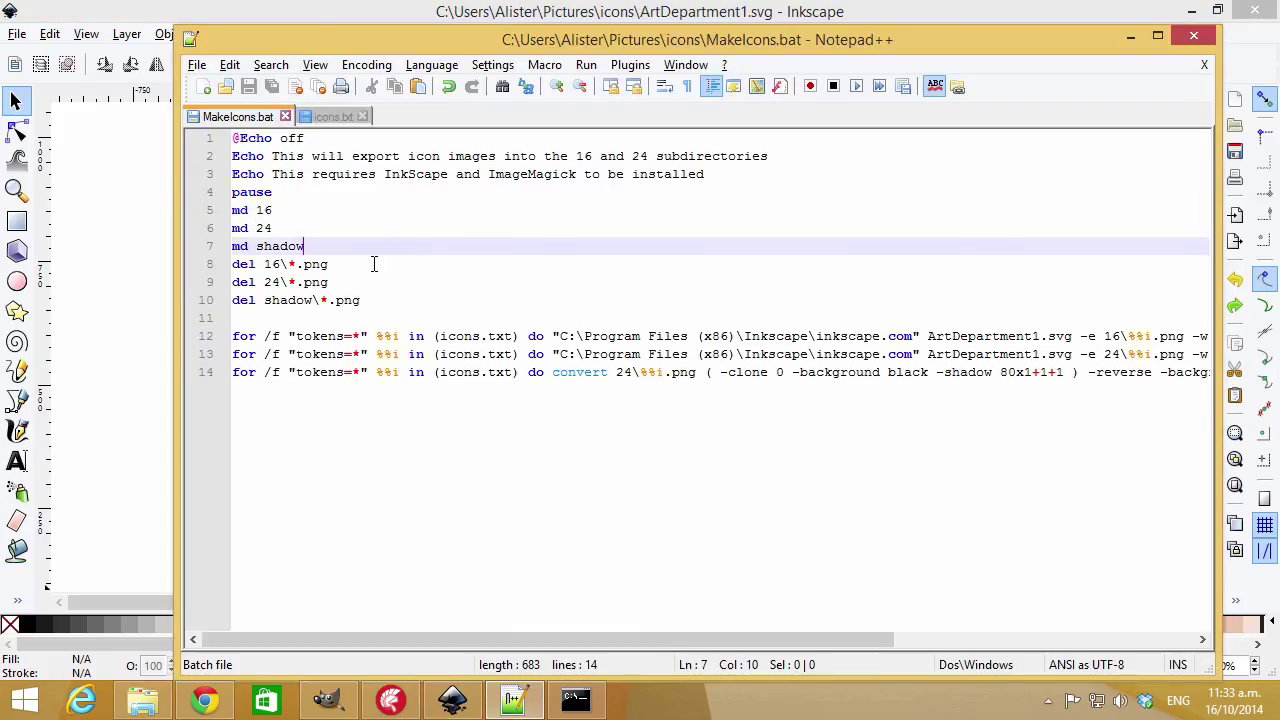
{"action": "left_click", "coordinate": [386, 313]}
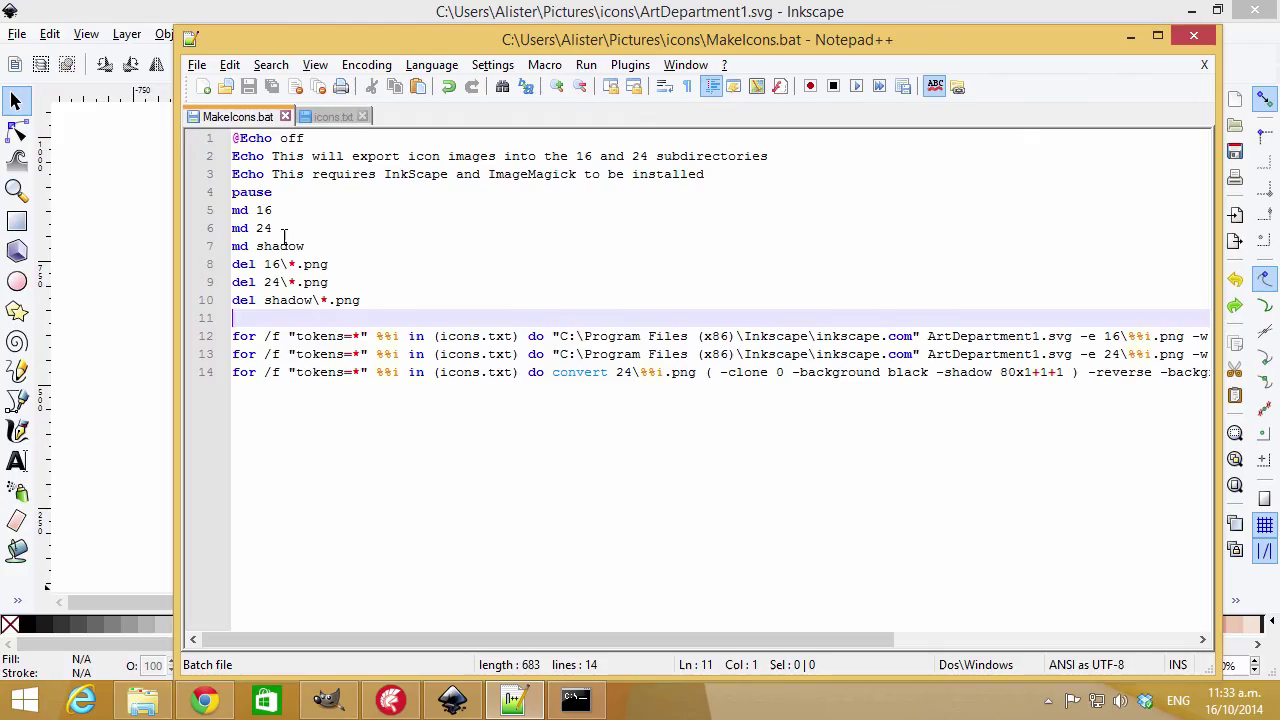
{"action": "double_click", "coordinate": [286, 246]}
{"action": "left_click", "coordinate": [367, 300]}
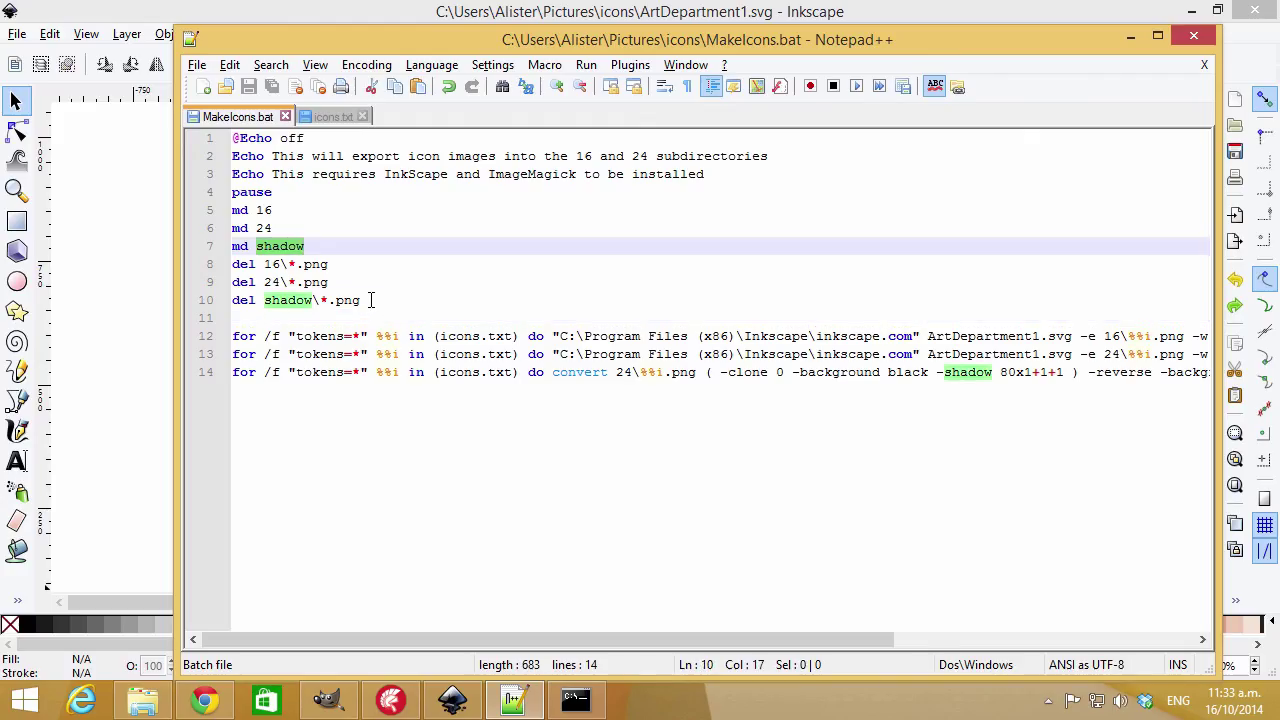
{"action": "key", "text": "shift+Home"}
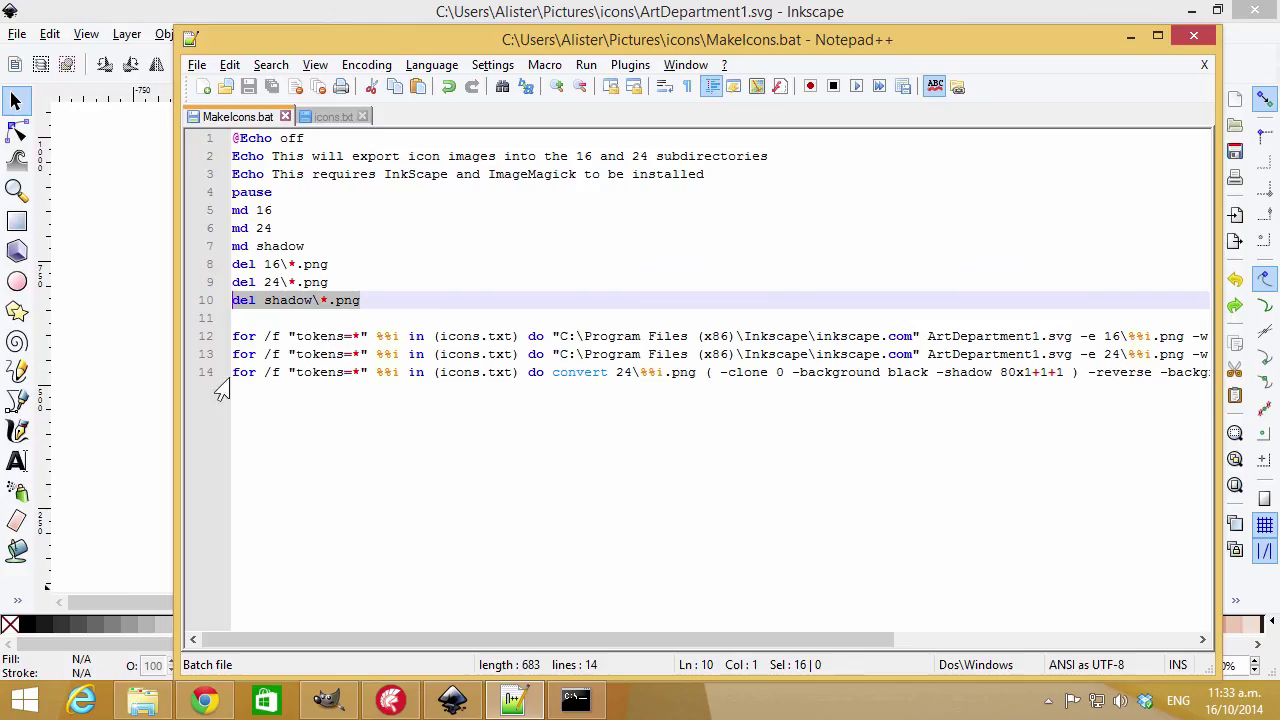
Examine the icons.txt loop, the convert command and its 24-pixel PNG input in the batch file's last line
{"action": "left_click", "coordinate": [244, 372]}
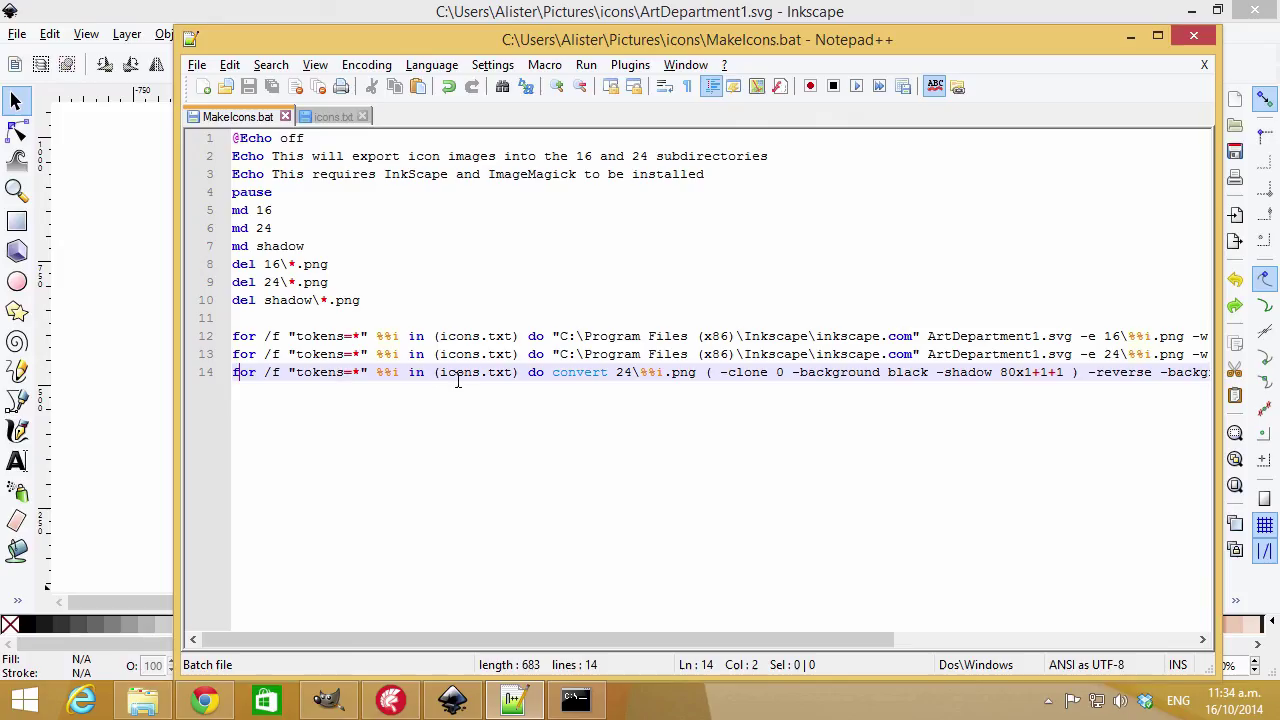
{"action": "left_click_drag", "start_coordinate": [434, 373], "coordinate": [529, 372]}
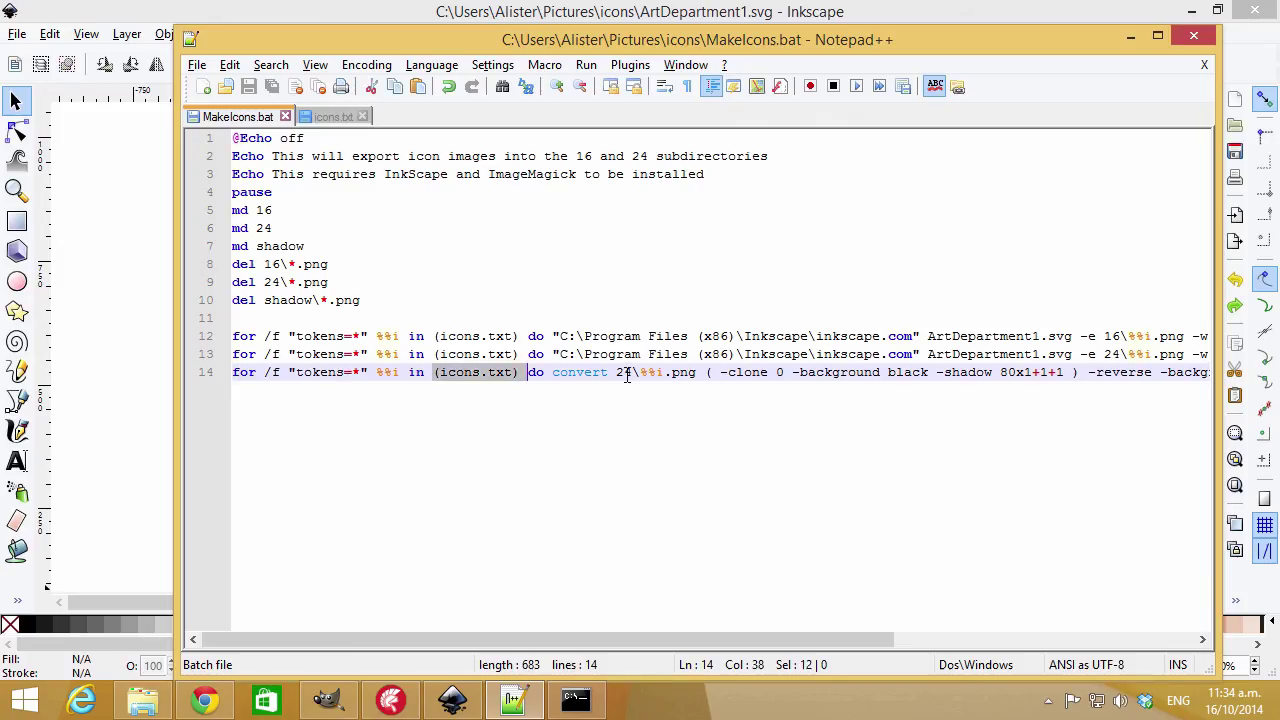
{"action": "left_click_drag", "start_coordinate": [616, 372], "coordinate": [690, 372]}
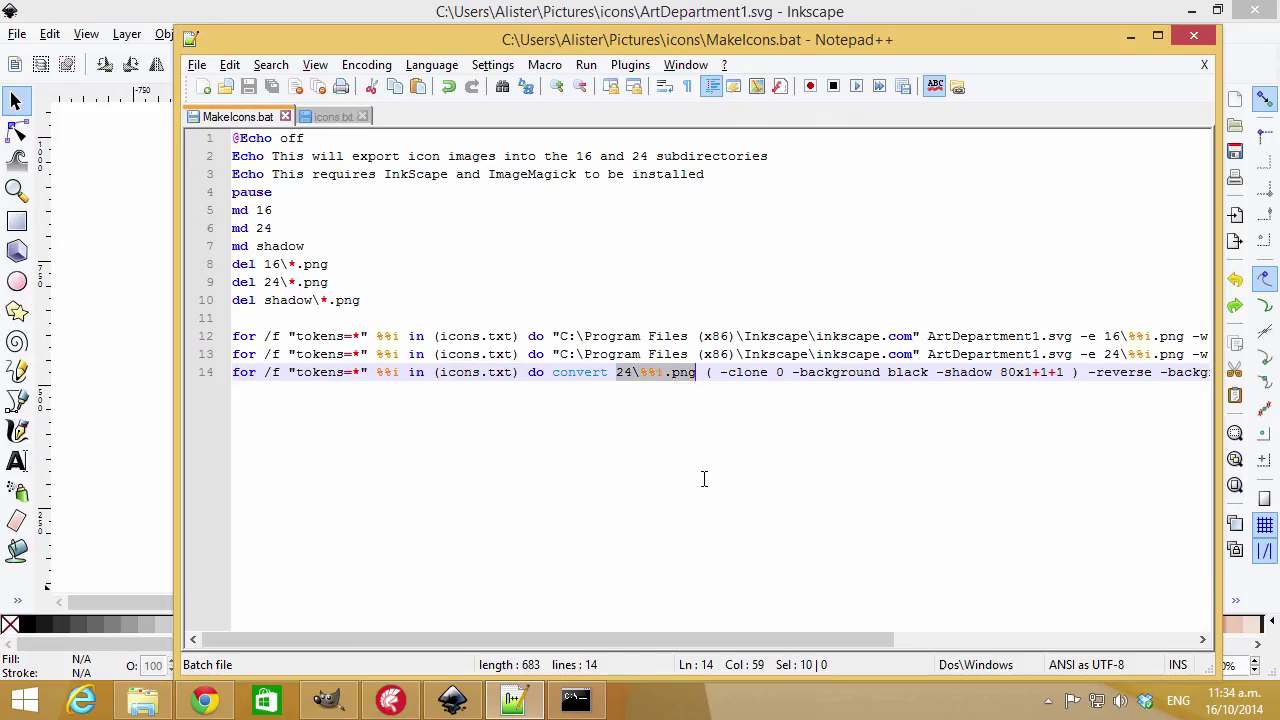
{"action": "left_click_drag", "start_coordinate": [707, 641], "coordinate": [1000, 590]}
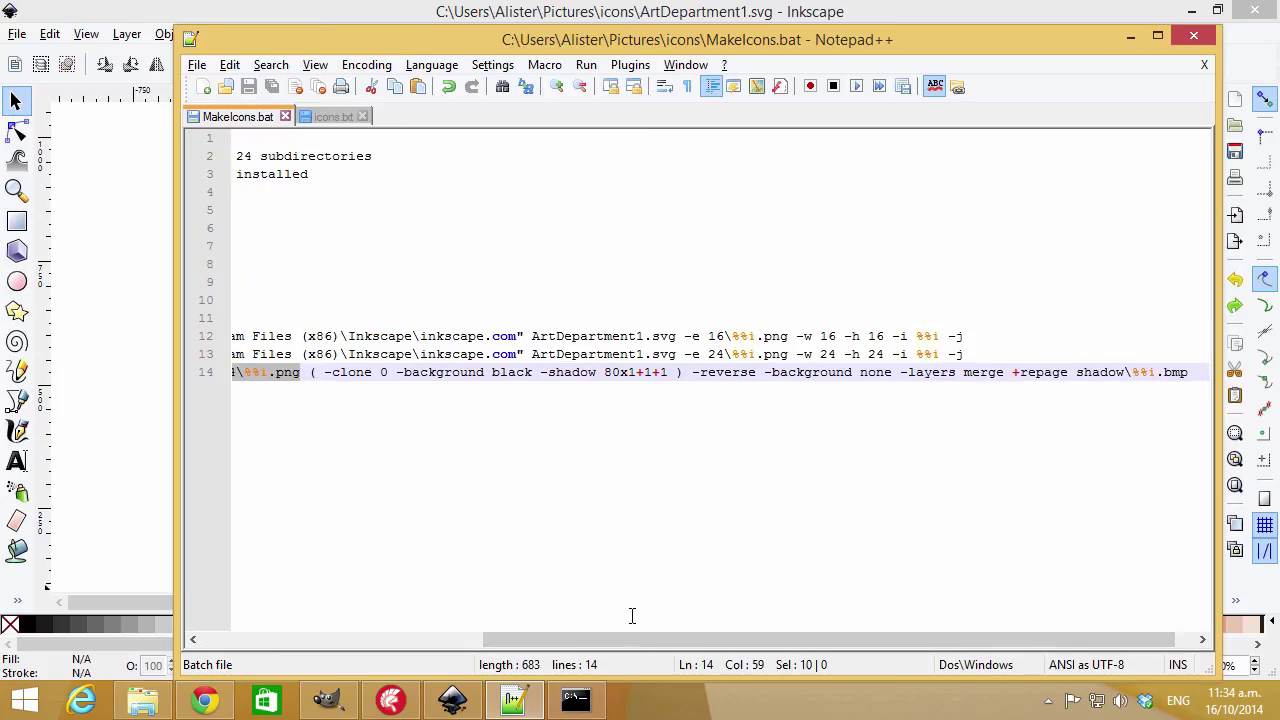
{"action": "left_click_drag", "start_coordinate": [630, 638], "coordinate": [472, 644]}
{"action": "double_click", "coordinate": [420, 372]}
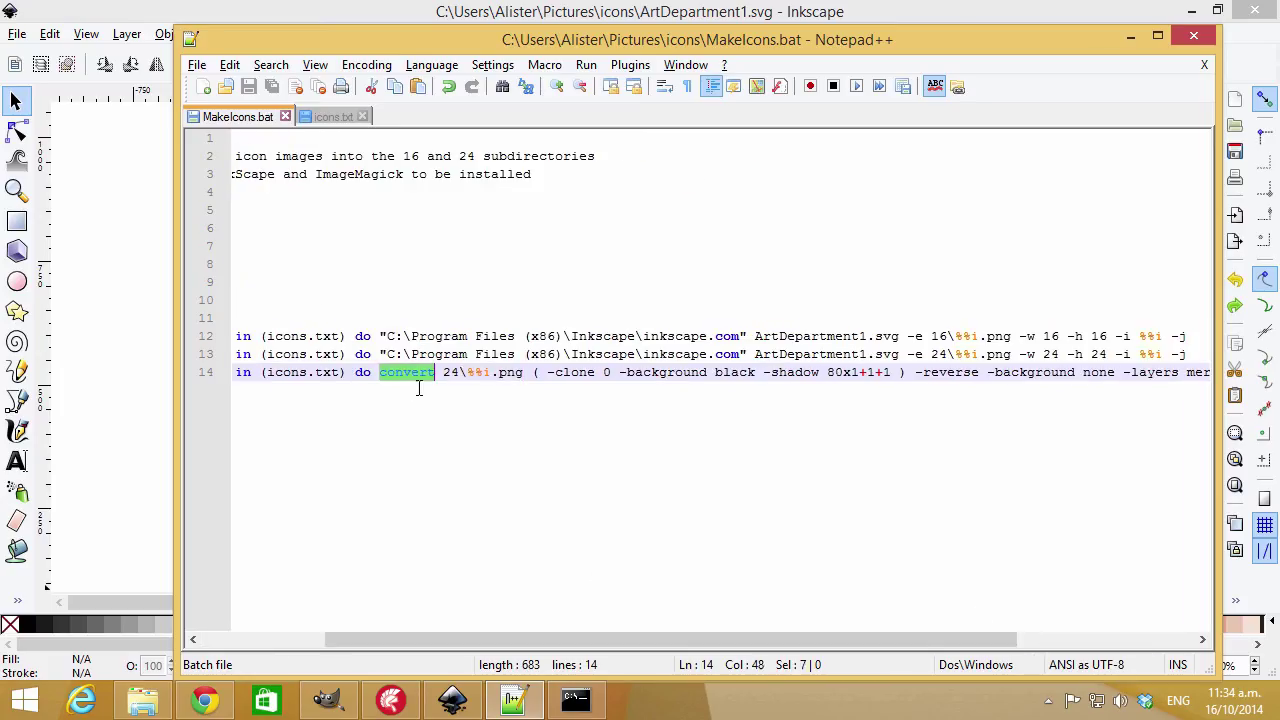
{"action": "key", "text": "Right"}
{"action": "key", "text": "Right"}
{"action": "key", "text": "Right"}
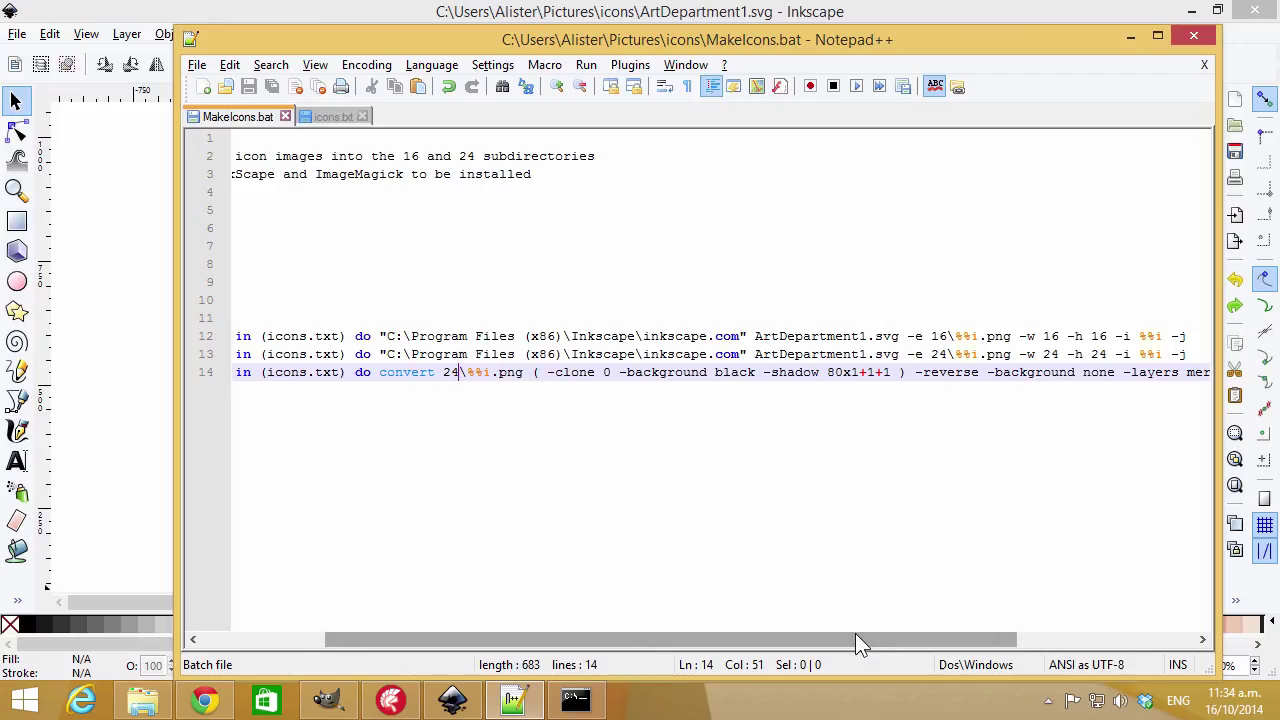
Examine the convert command's shadow parameters and its BMP output path in the shadow folder
{"action": "left_click_drag", "start_coordinate": [855, 634], "coordinate": [998, 626]}
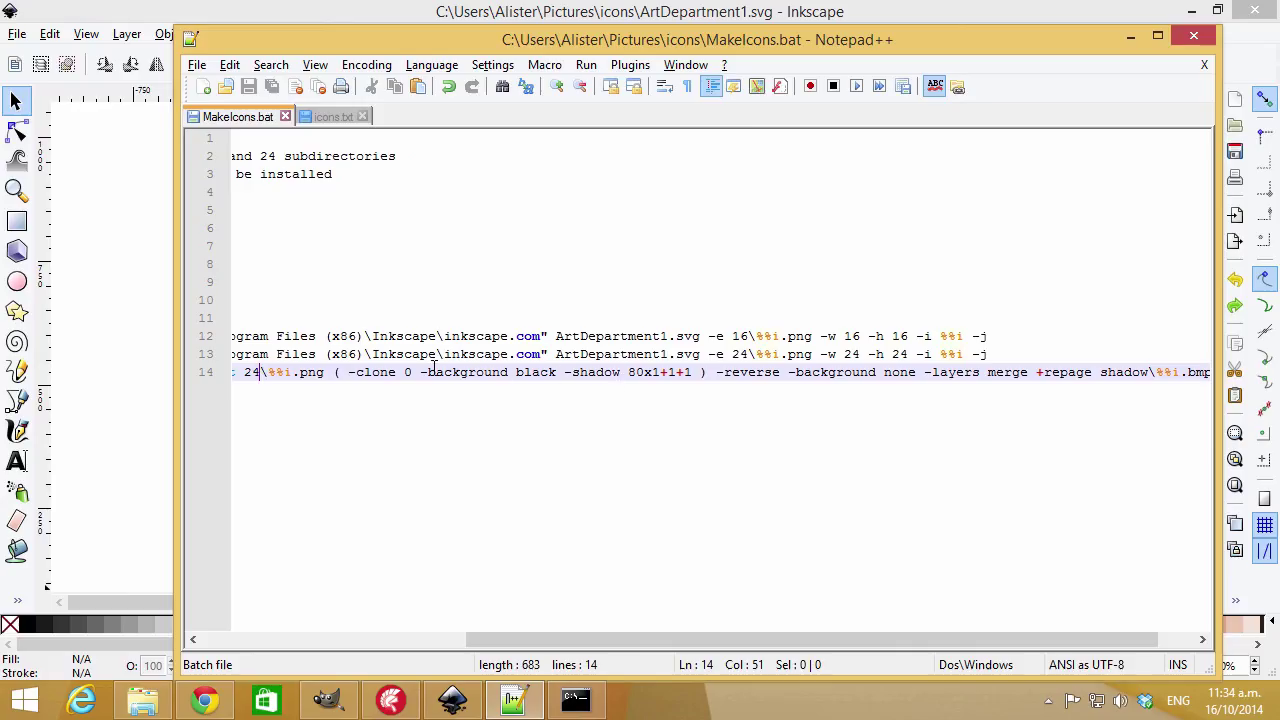
{"action": "double_click", "coordinate": [634, 372]}
{"action": "left_click", "coordinate": [657, 372]}
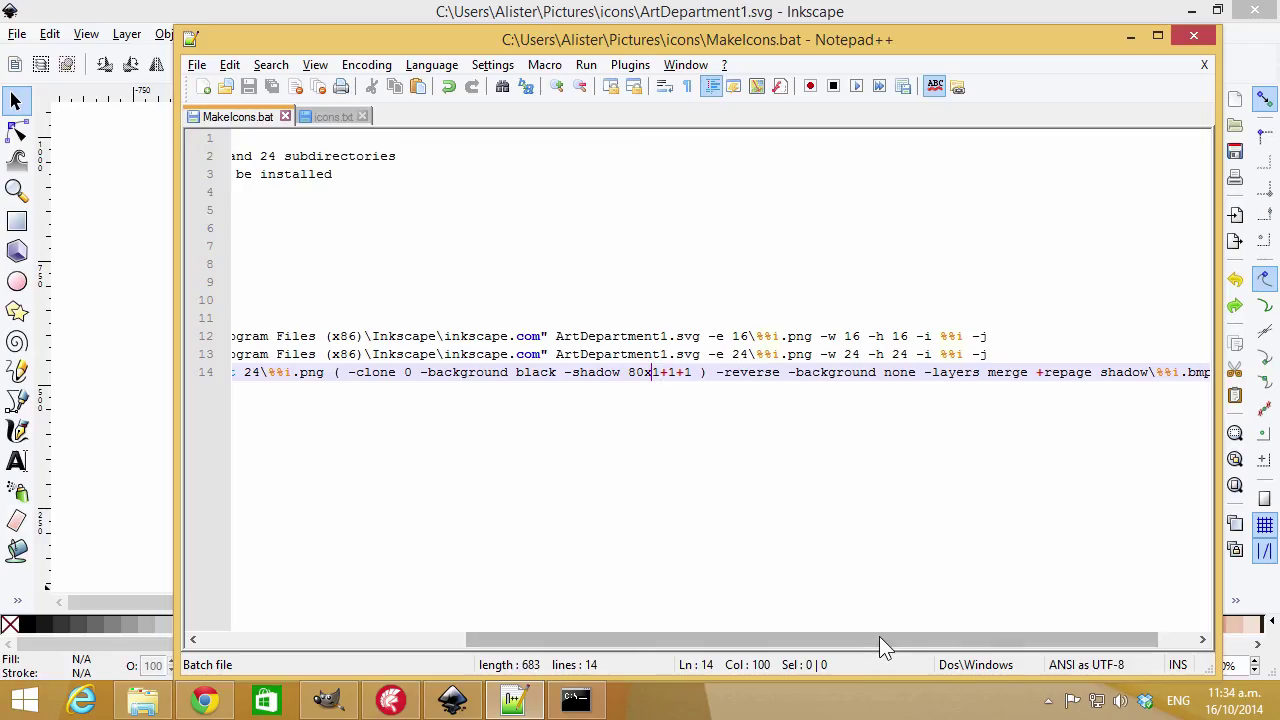
{"action": "left_click_drag", "start_coordinate": [880, 637], "coordinate": [935, 637]}
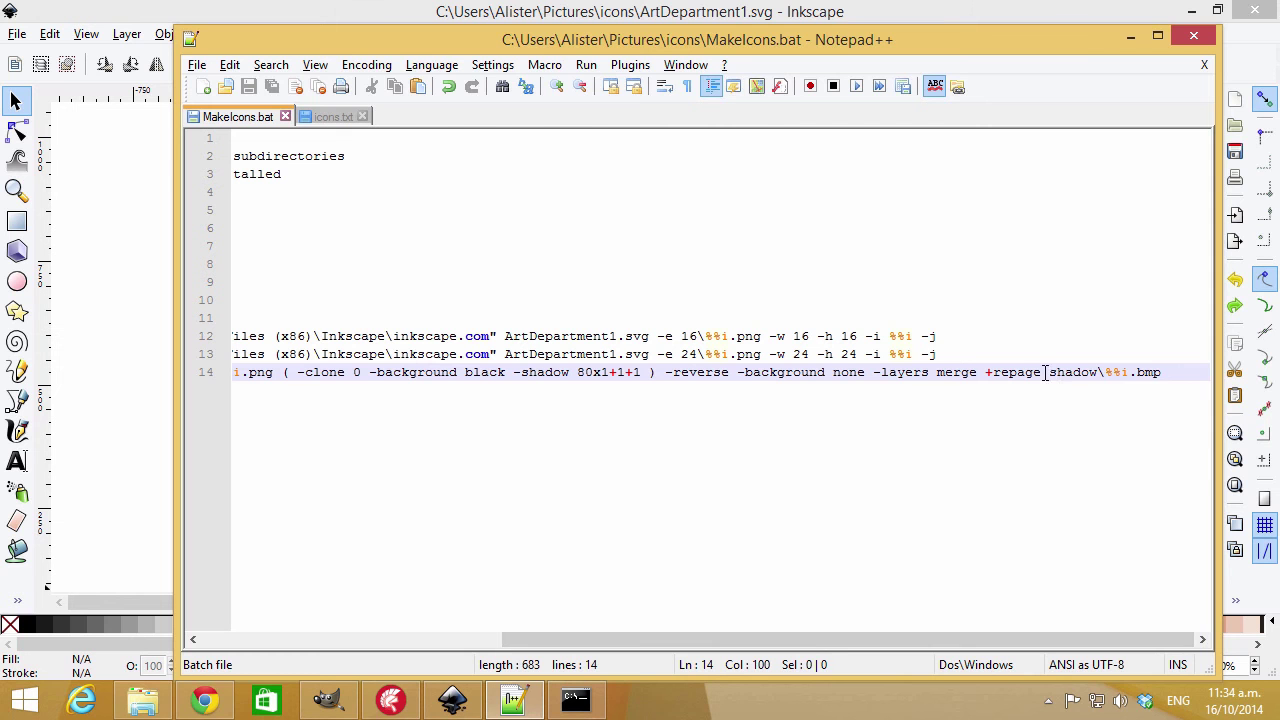
{"action": "left_click_drag", "start_coordinate": [1046, 372], "coordinate": [1161, 372]}
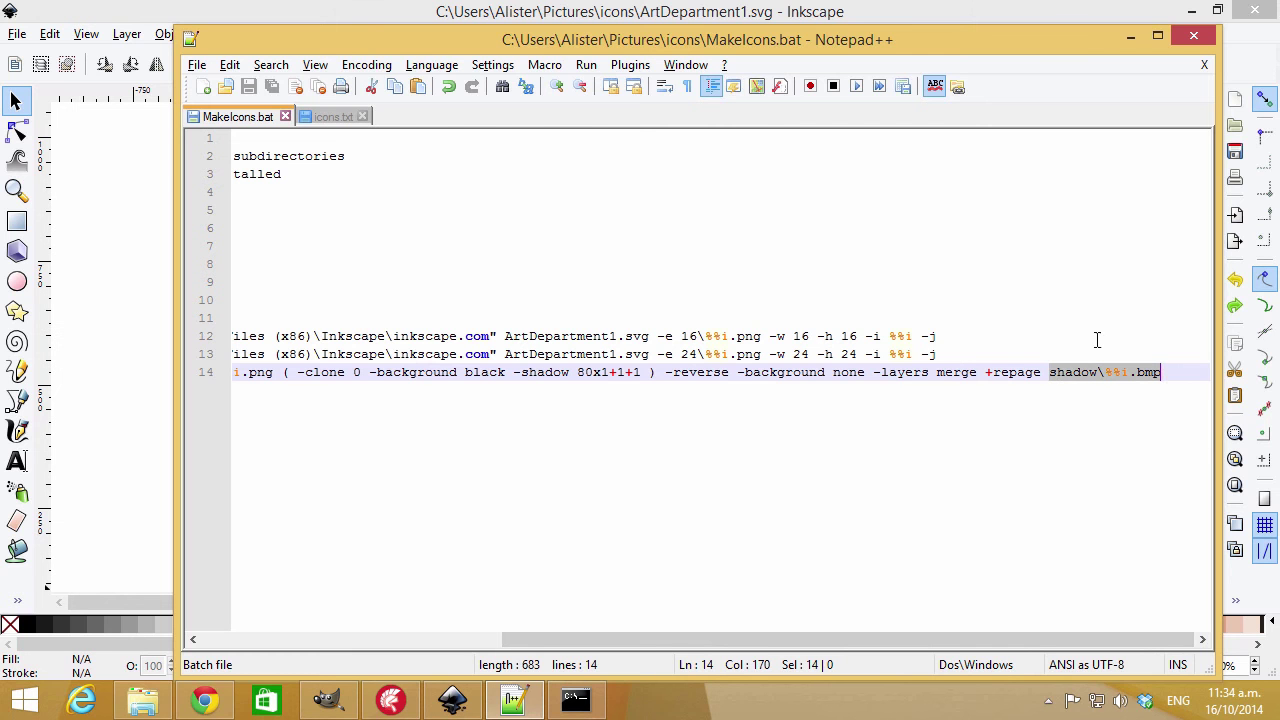
Run MakeIcons.bat in the command prompt and check the generated bitmaps in the icons\shadow folder in File Explorer
{"action": "left_click", "coordinate": [575, 700]}
{"action": "key", "text": "Up"}
{"action": "key", "text": "Return"}
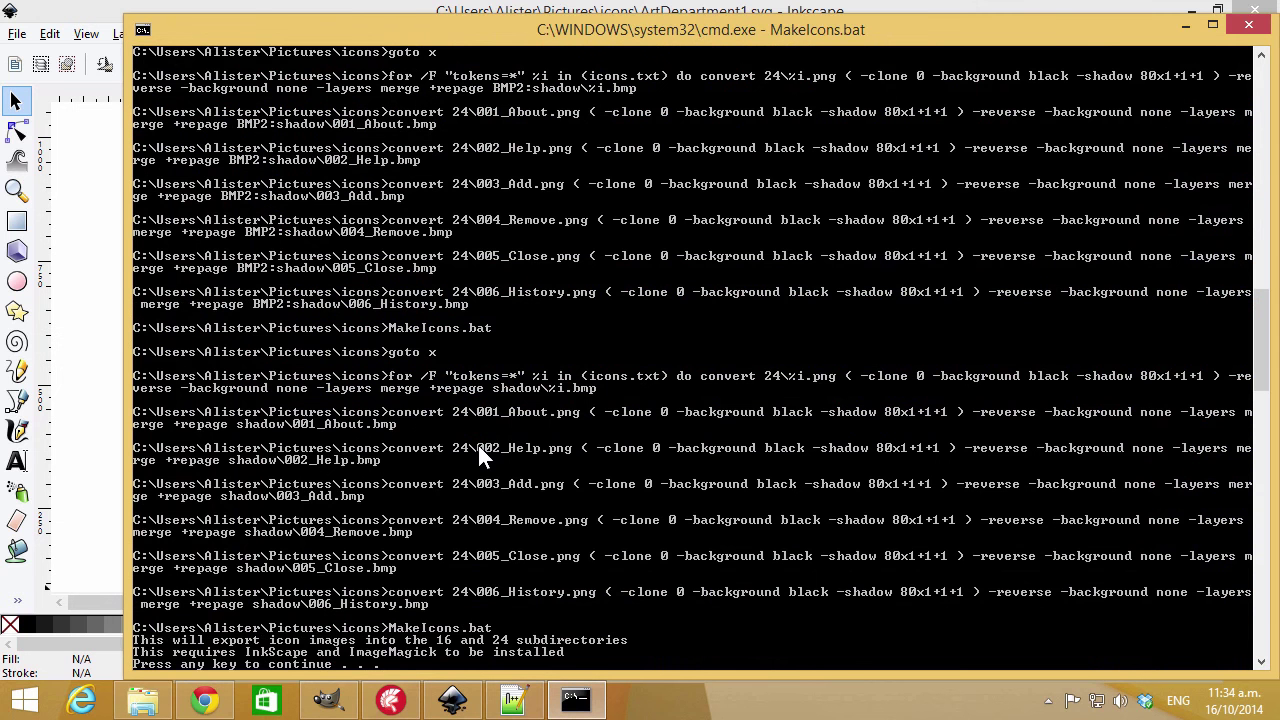
{"action": "key", "text": "Return"}
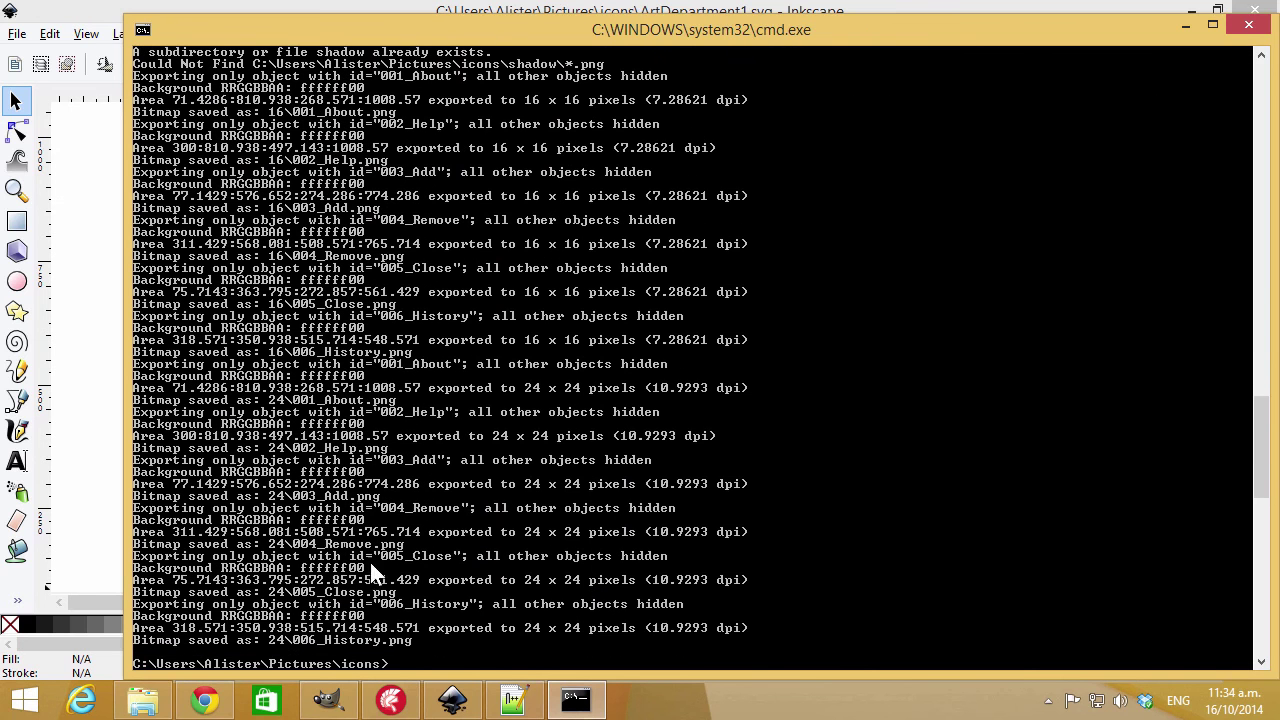
{"action": "left_click", "coordinate": [148, 700]}
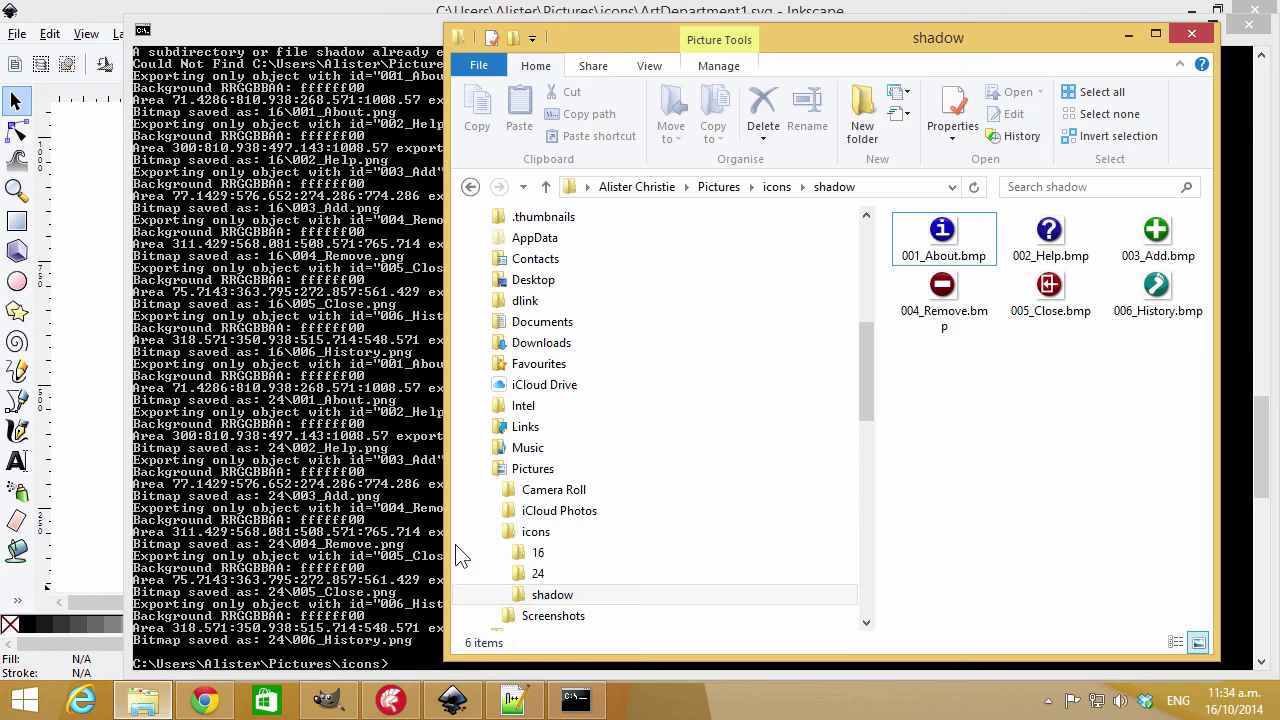
{"action": "left_click", "coordinate": [577, 594]}
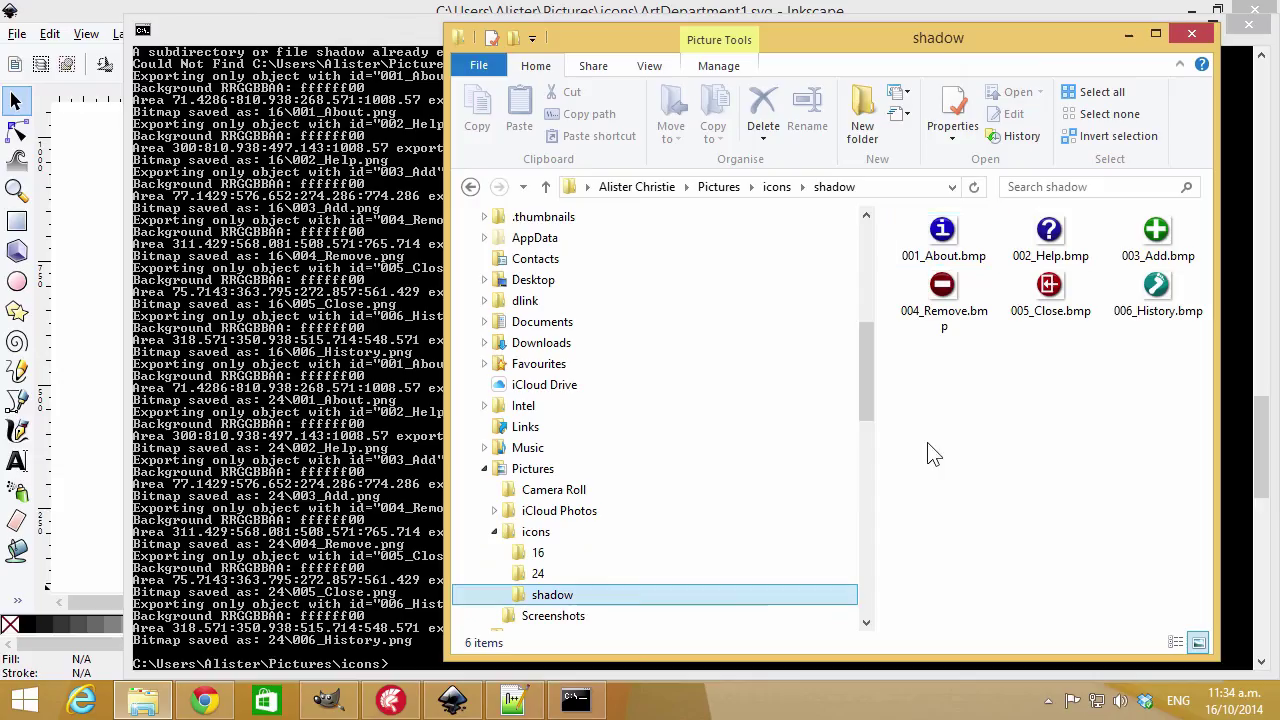
Check the pixel dimensions of 001_About.bmp in its file property details
{"action": "left_click", "coordinate": [958, 262]}
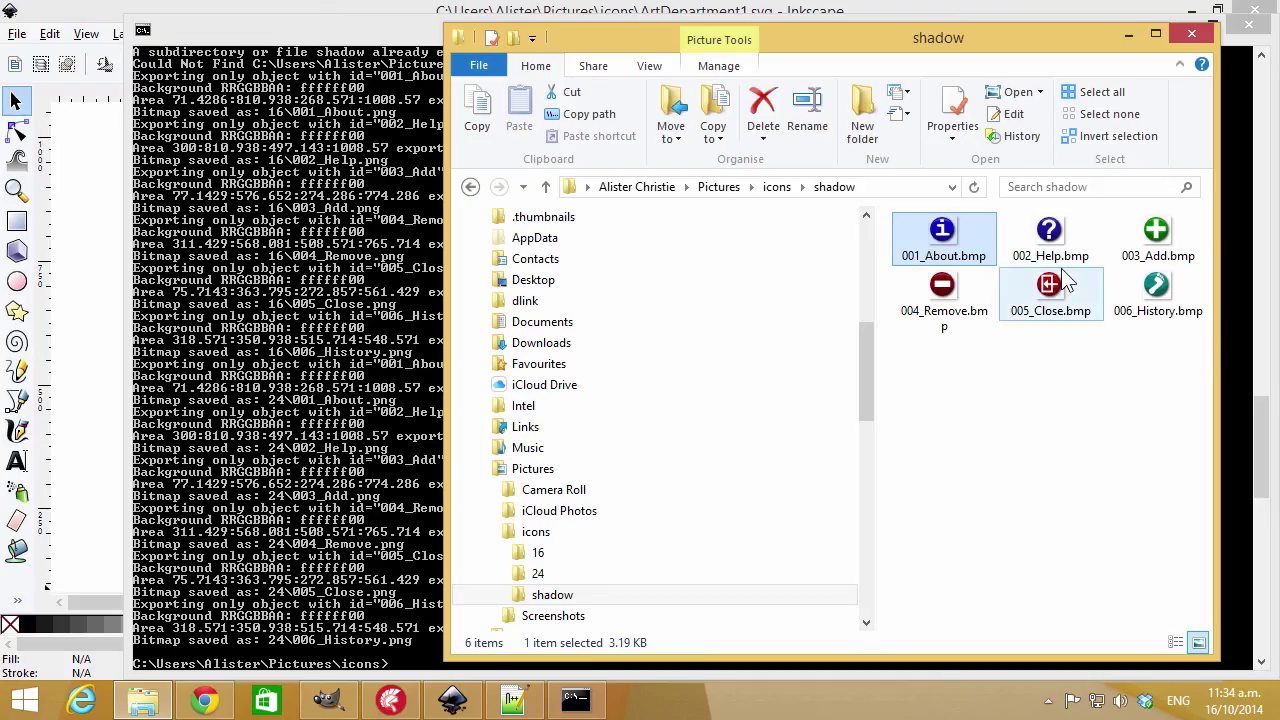
{"action": "right_click", "coordinate": [954, 235]}
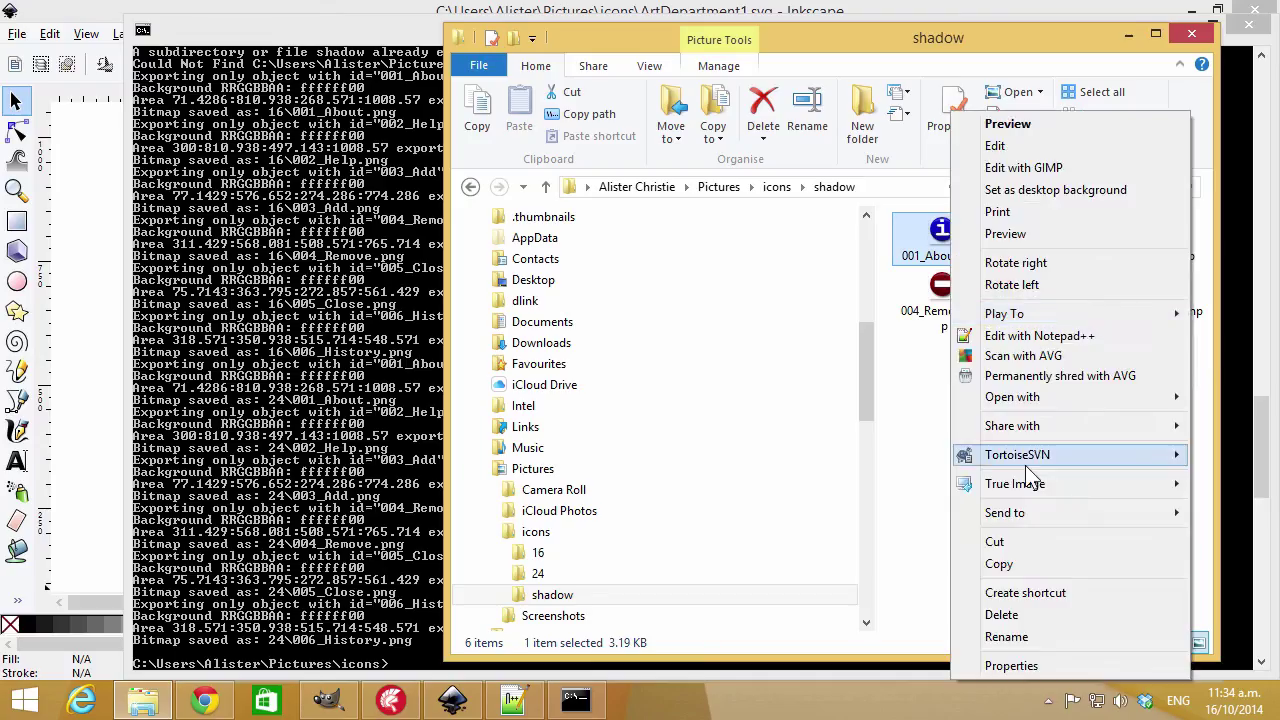
{"action": "left_click", "coordinate": [1060, 665]}
{"action": "left_click", "coordinate": [960, 153]}
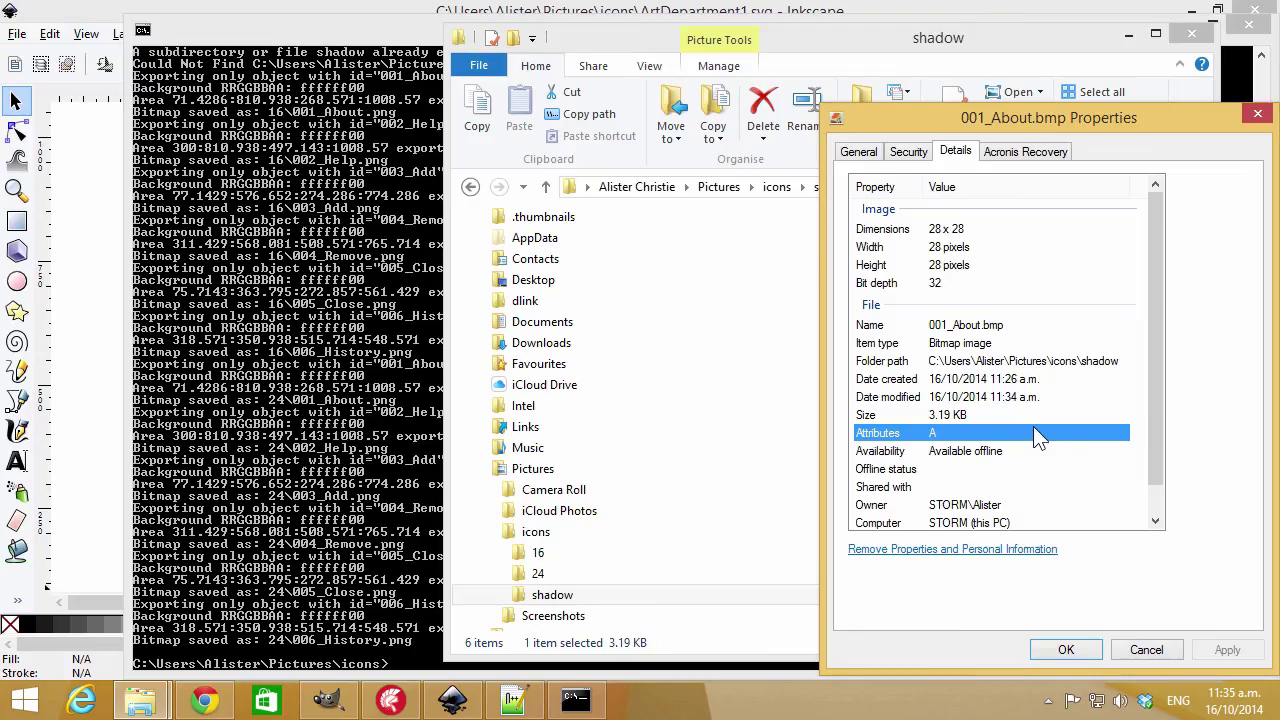
{"action": "left_click", "coordinate": [1137, 655]}
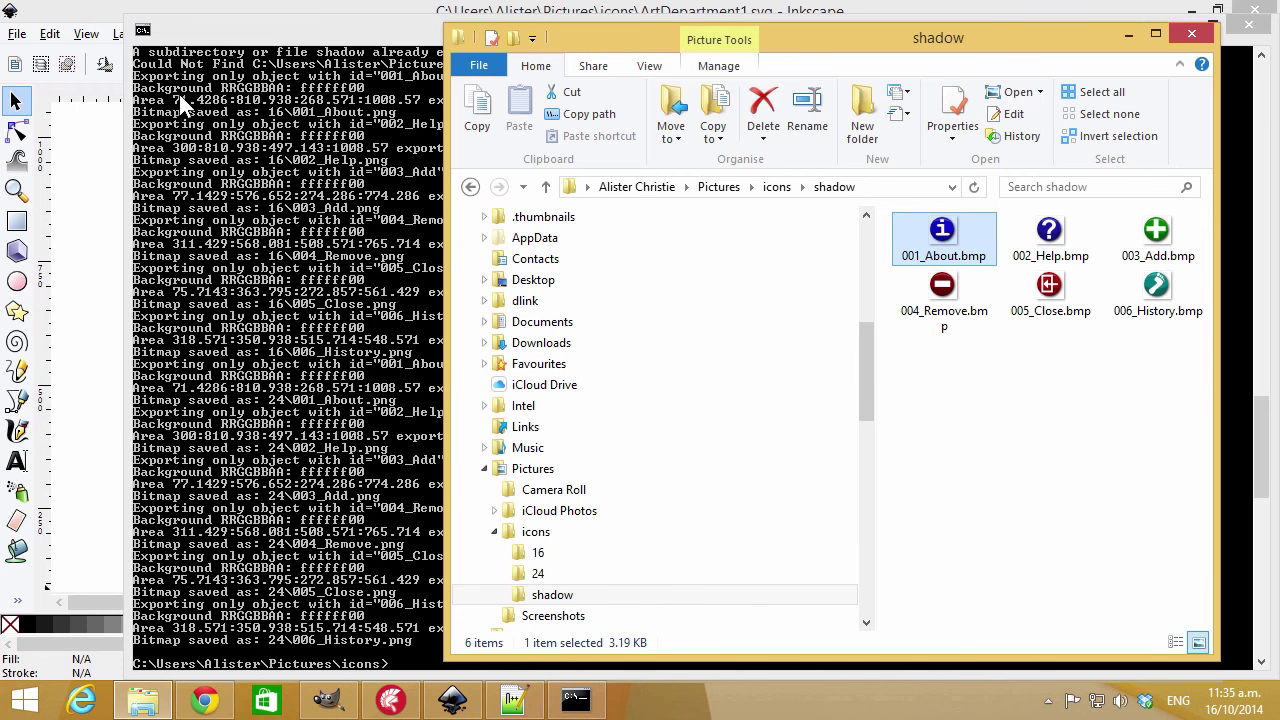
Switch to Delphi and set the height and width of the il24 image list in Unit3 to 28
{"action": "left_click", "coordinate": [393, 699]}
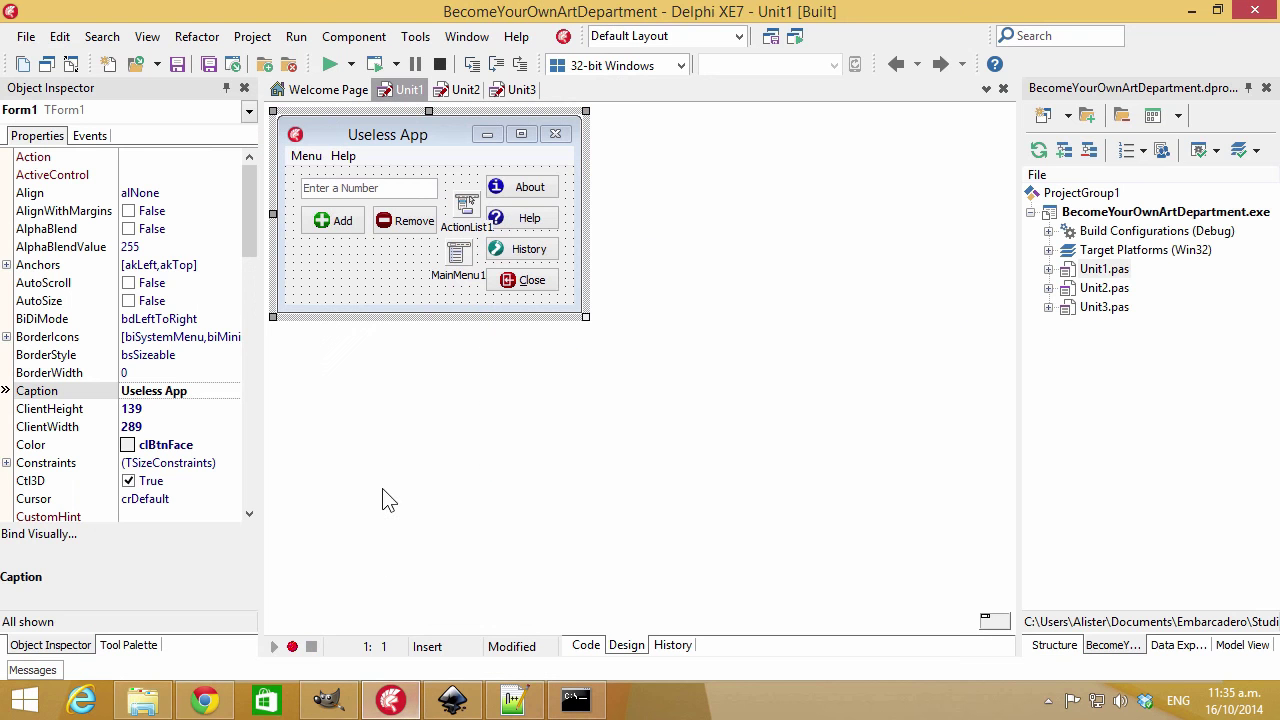
{"action": "left_click", "coordinate": [462, 90]}
{"action": "left_click", "coordinate": [517, 90]}
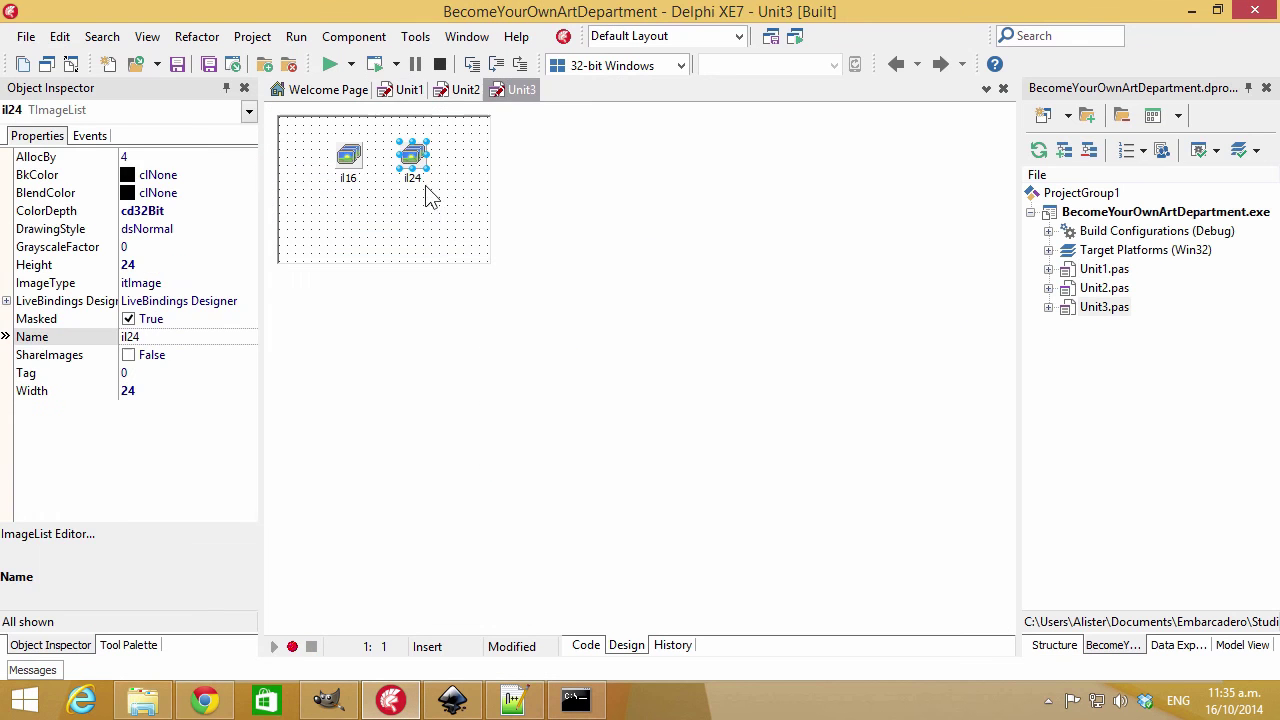
{"action": "left_click", "coordinate": [177, 265]}
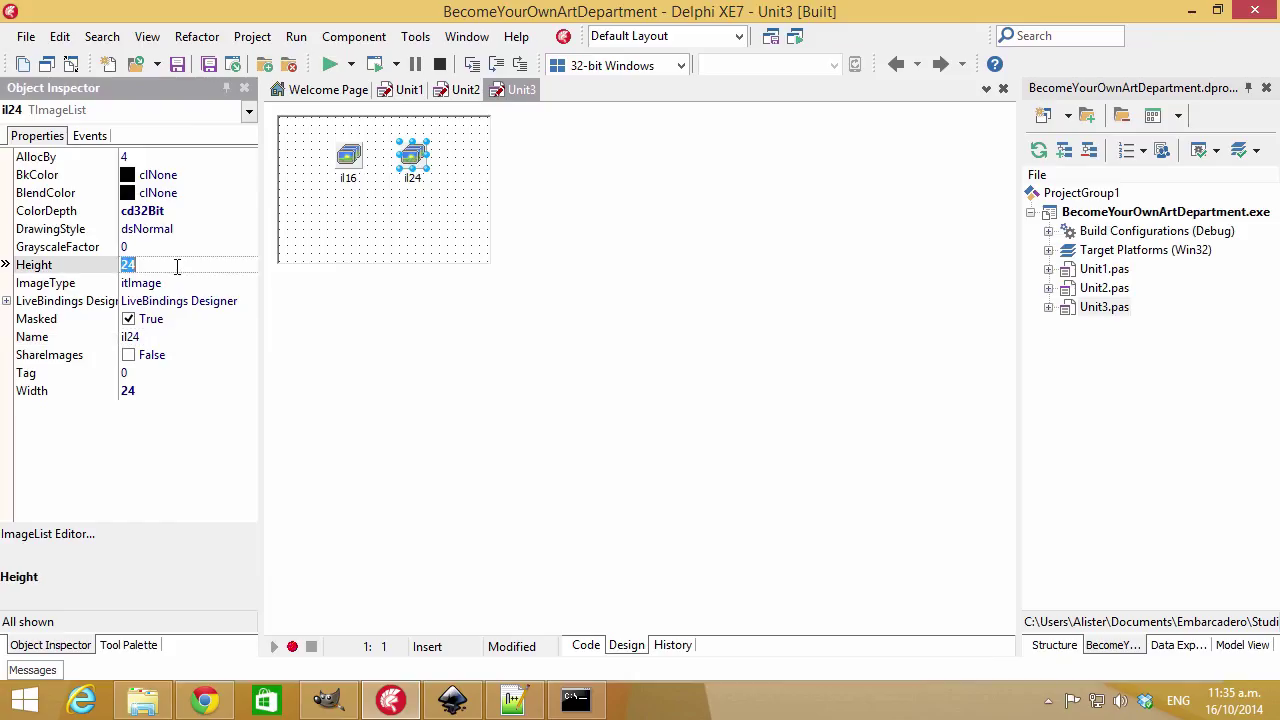
{"action": "type", "text": "24"}
{"action": "left_click", "coordinate": [153, 394]}
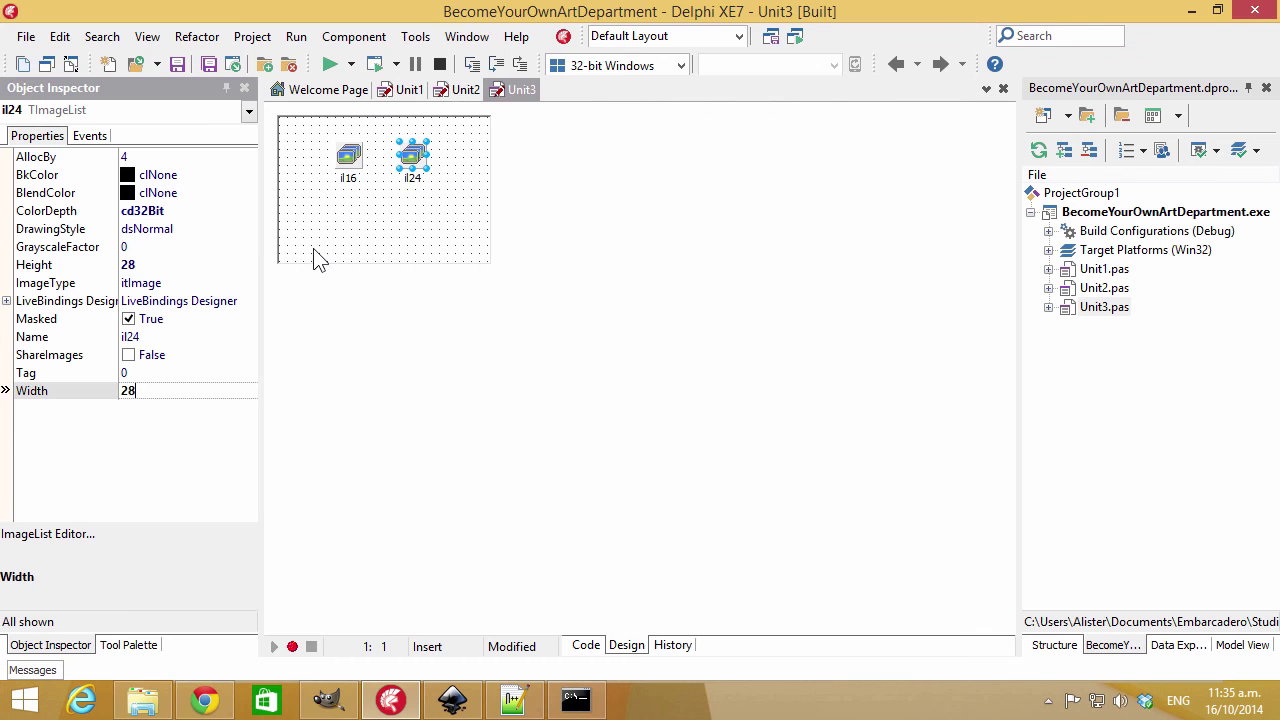
{"action": "type", "text": "28"}
Add all six bitmaps from the icons\shadow folder, 001_About.bmp to 006_History.bmp, to the il24 image list
{"action": "double_click", "coordinate": [420, 162]}
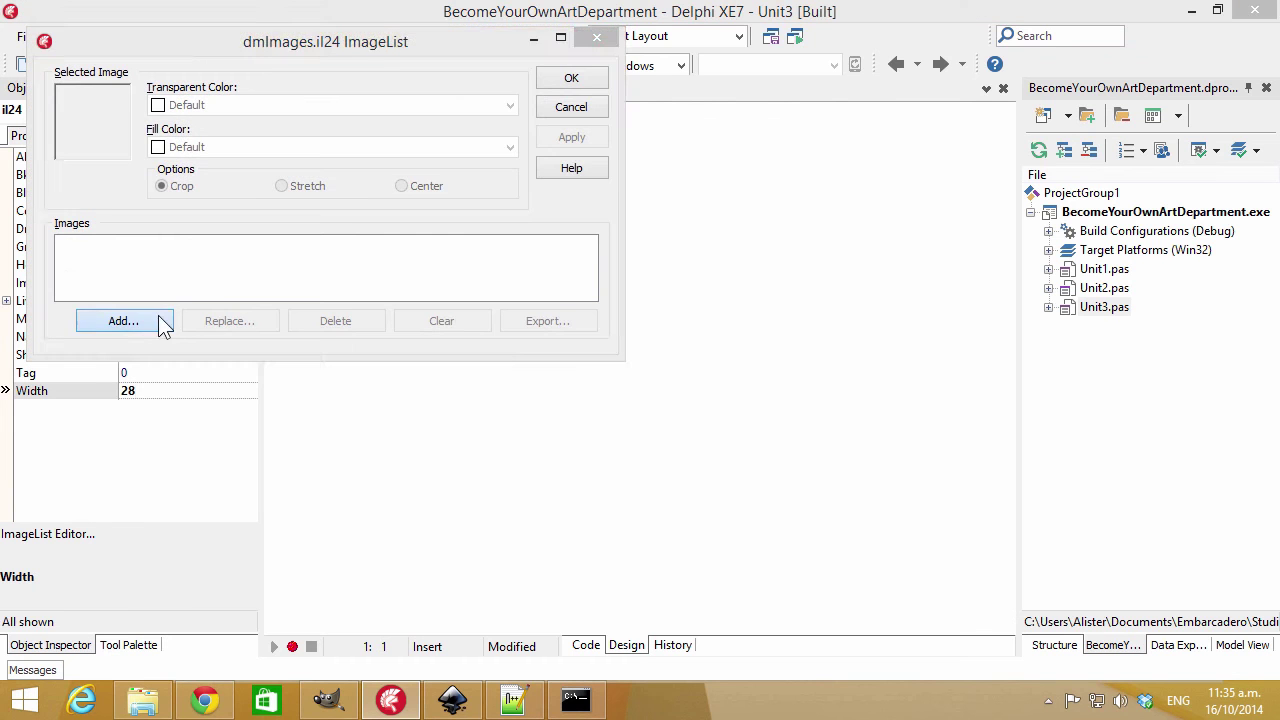
{"action": "left_click", "coordinate": [158, 318]}
{"action": "left_click", "coordinate": [368, 49]}
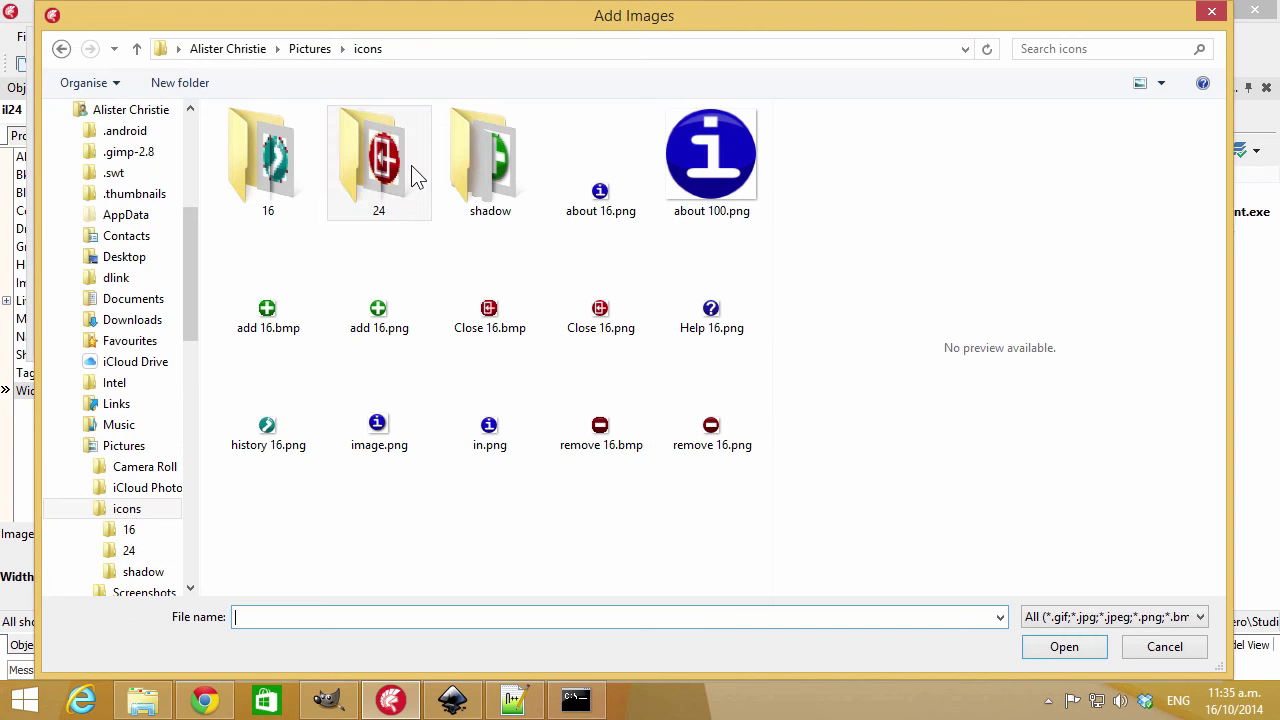
{"action": "double_click", "coordinate": [487, 190]}
{"action": "key", "text": "ctrl+a"}
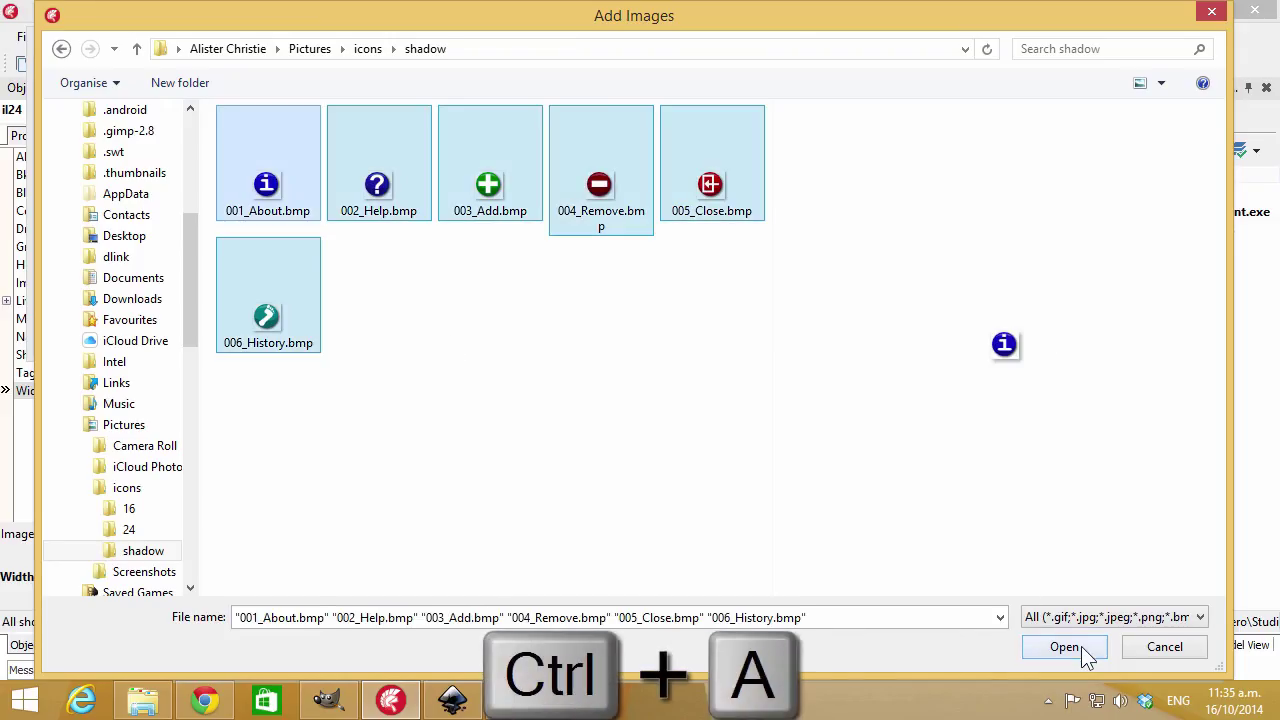
{"action": "left_click", "coordinate": [1064, 647]}
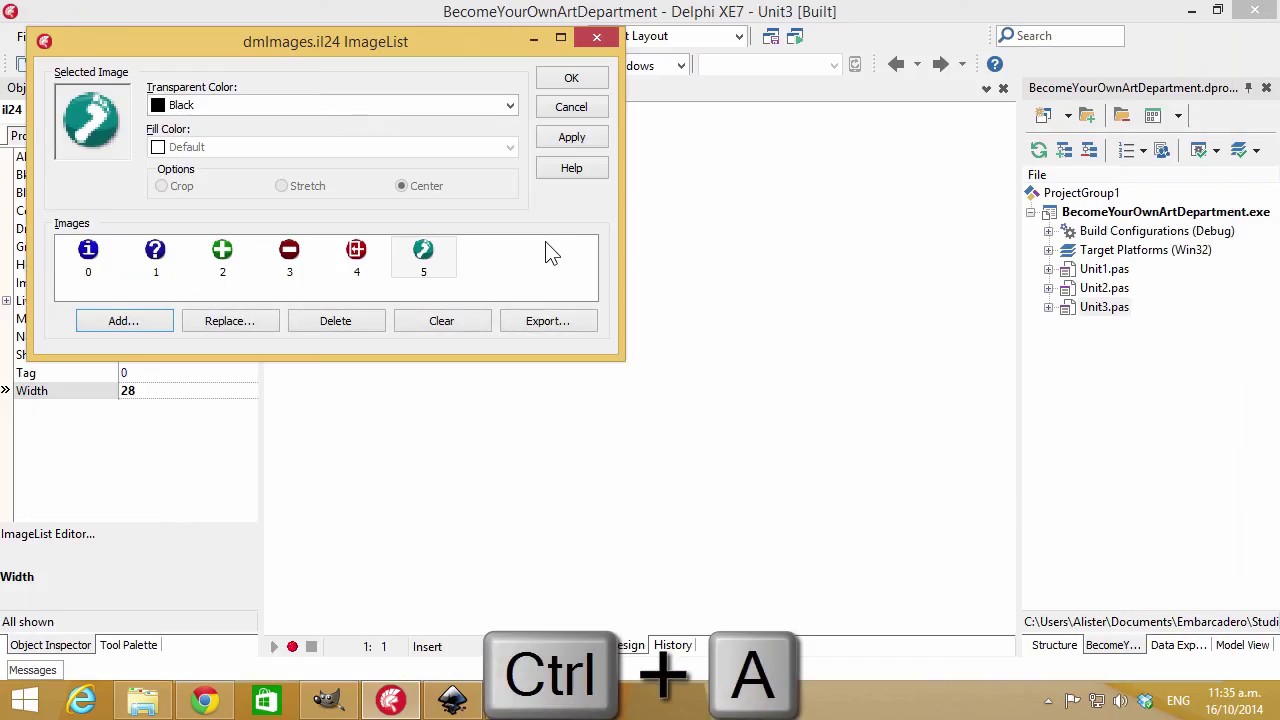
{"action": "left_click", "coordinate": [568, 80]}
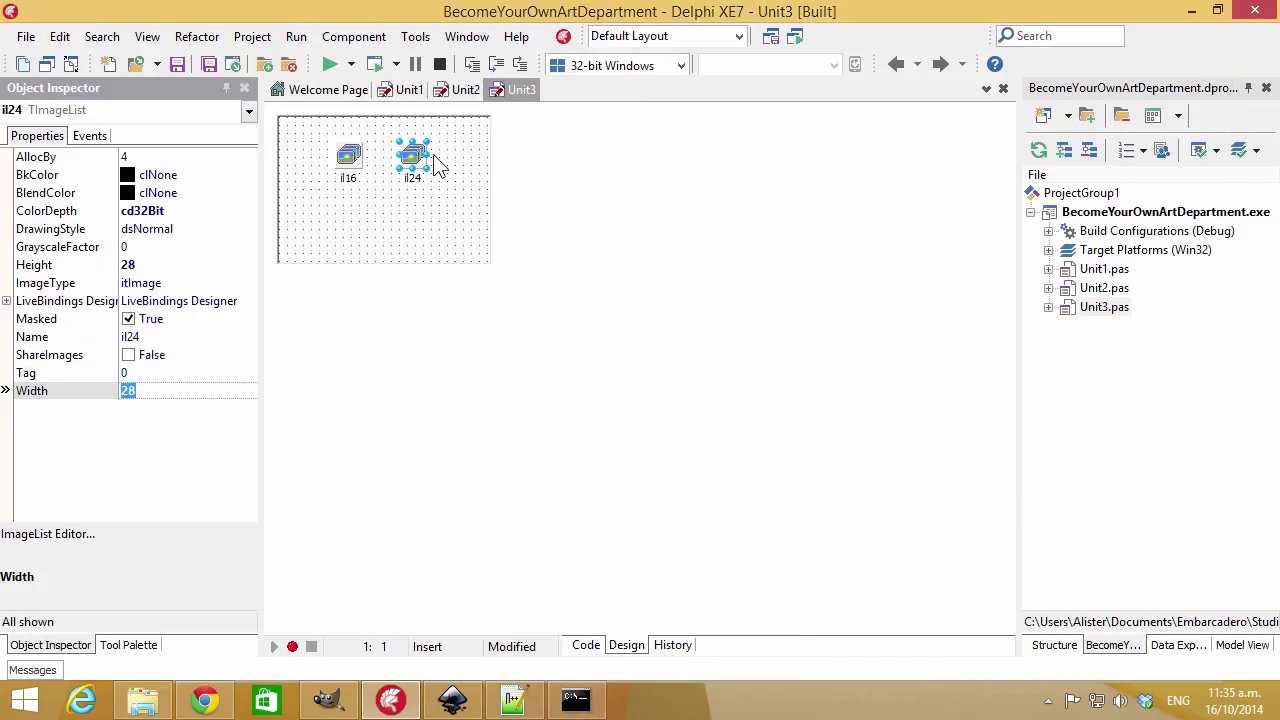
Run the Useless App, inspect the shadowed icons of its Add, Remove and History menu entries, and close it
{"action": "left_click", "coordinate": [375, 64]}
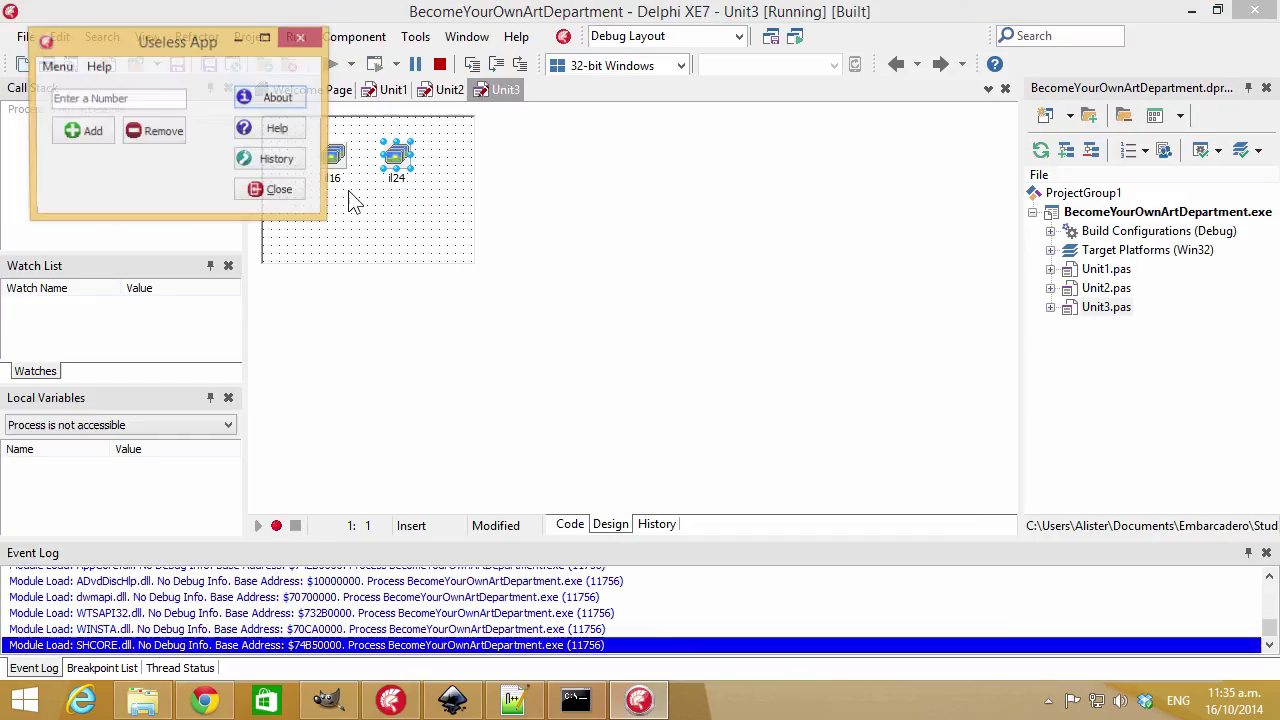
{"action": "left_click", "coordinate": [56, 66]}
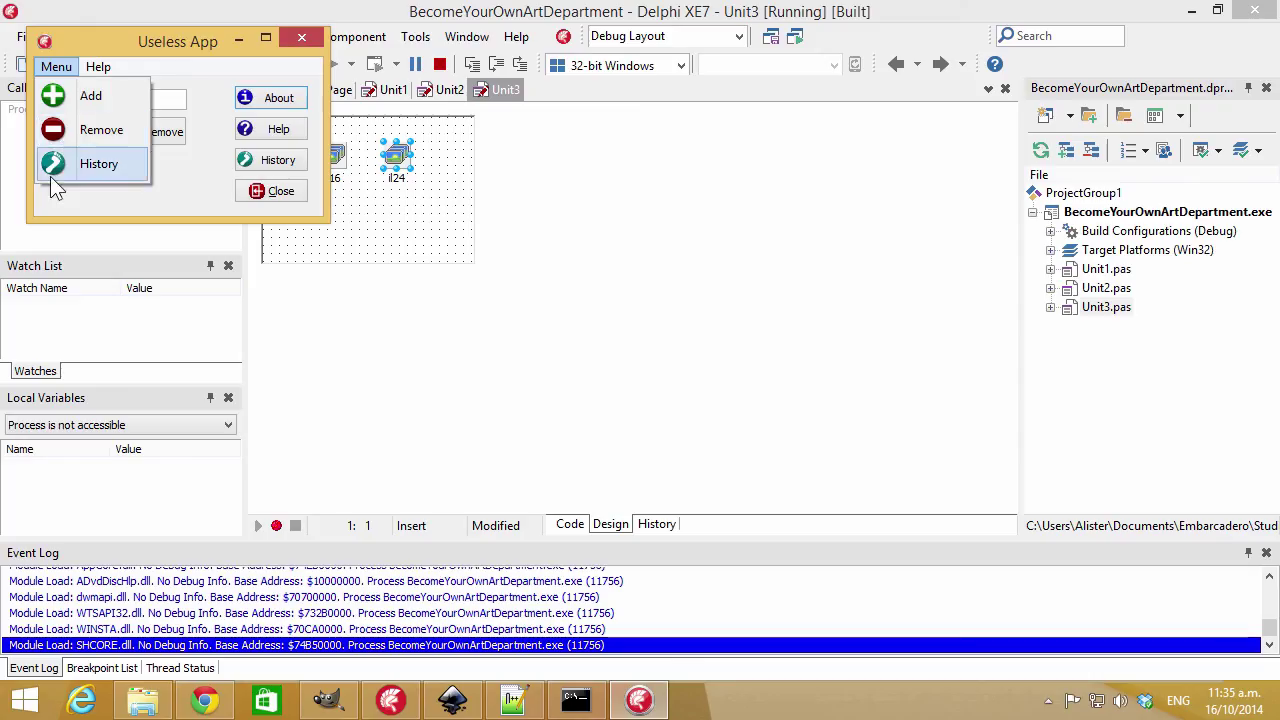
{"action": "left_click", "coordinate": [161, 52]}
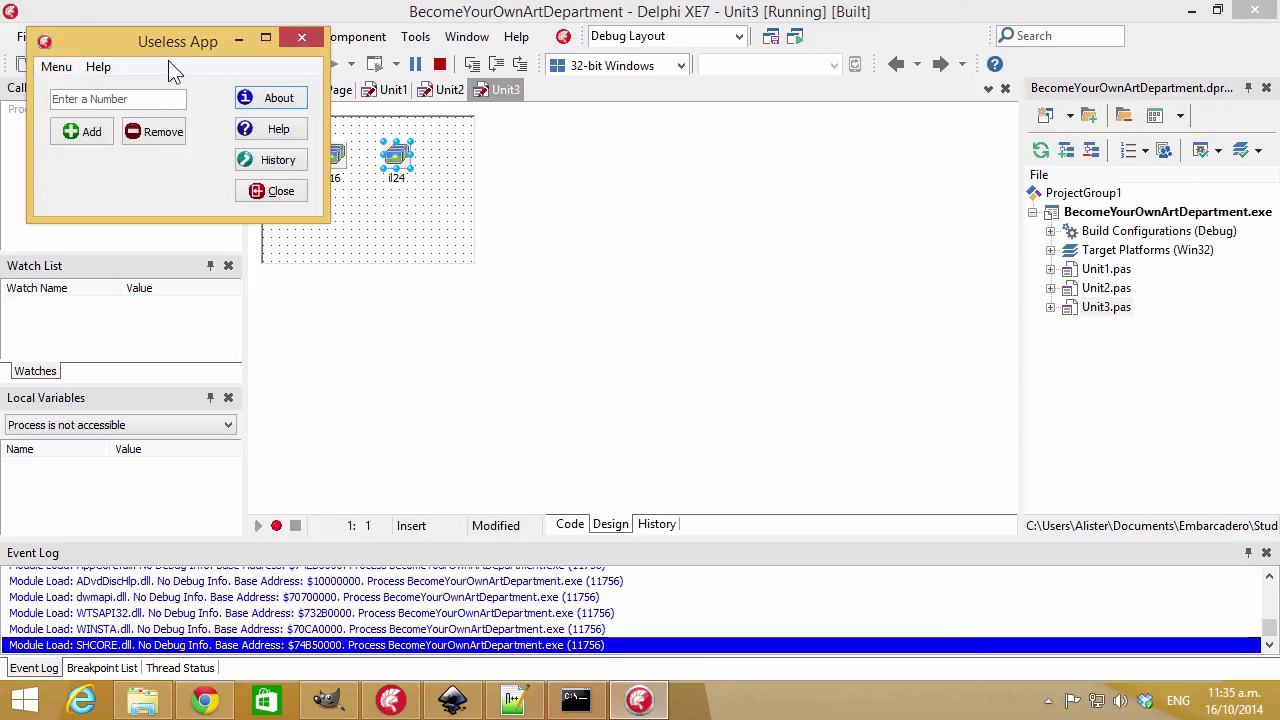
{"action": "left_click", "coordinate": [301, 41]}
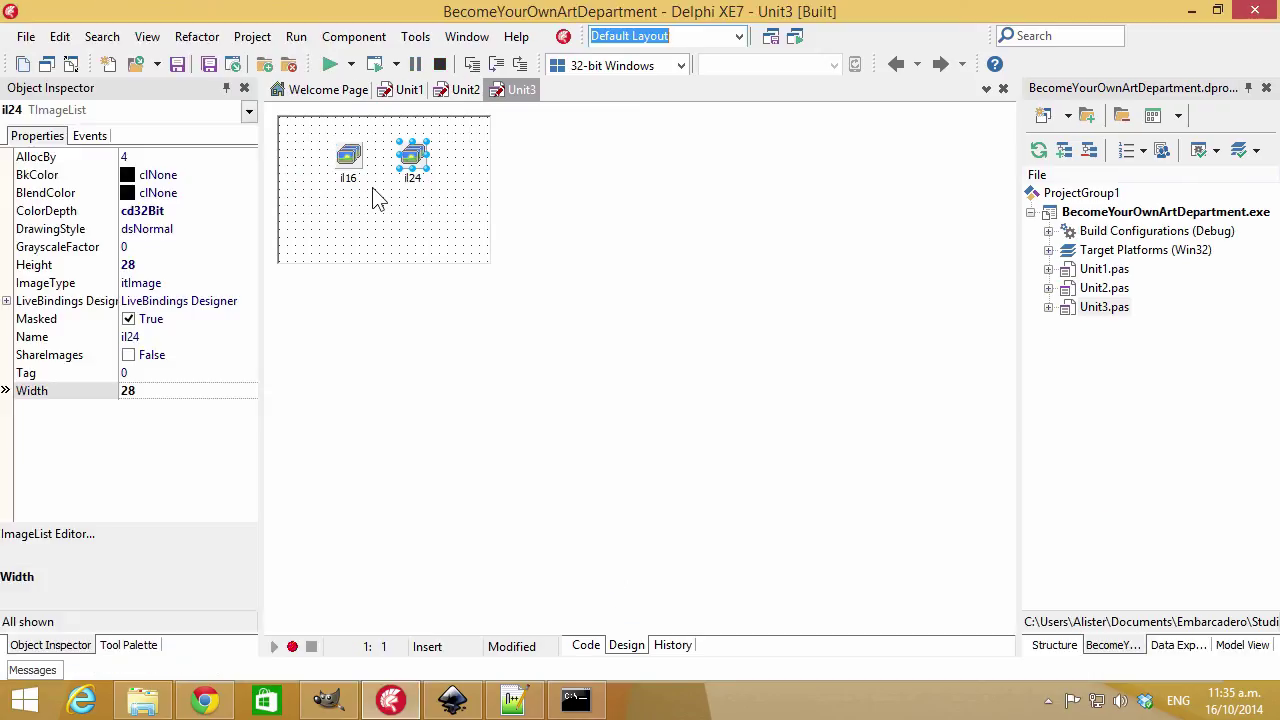